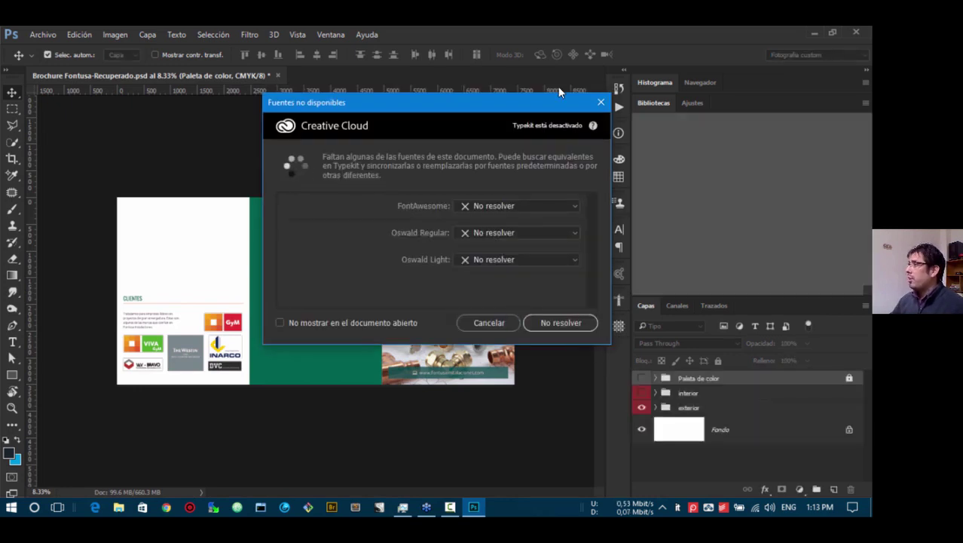
# - Dismiss the missing-fonts notice and close the Brochure Fontusa-Recuperado.psd document without saving changes
pyautogui.click(601, 104)
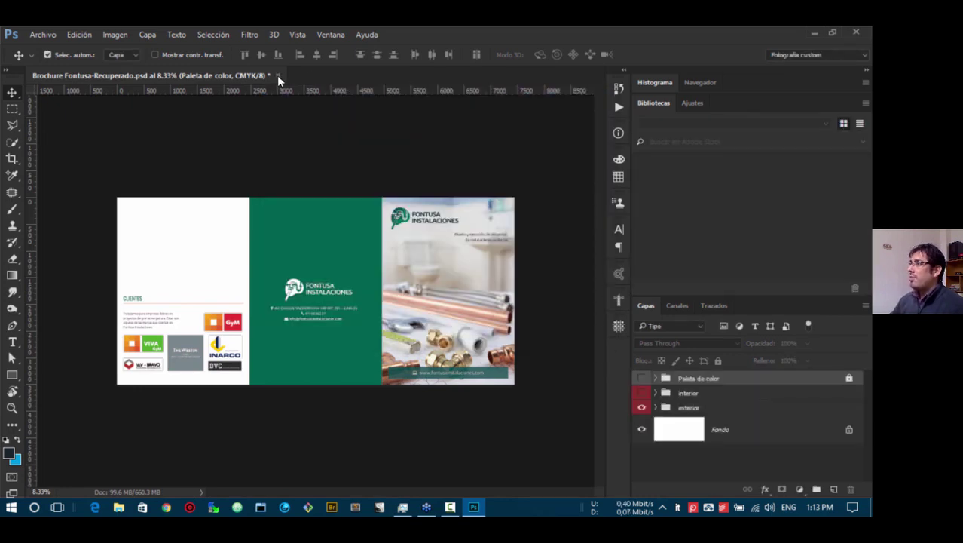
pyautogui.click(277, 75)
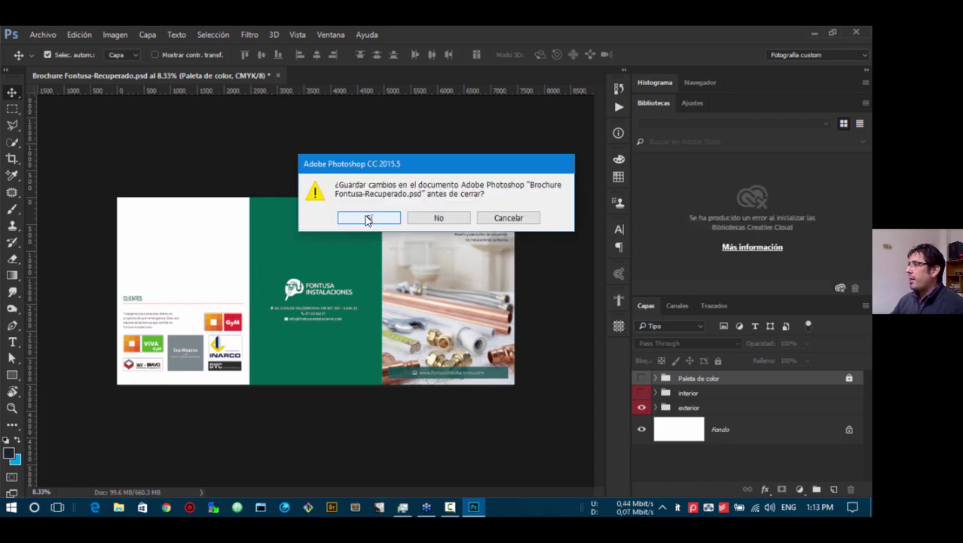
pyautogui.click(435, 218)
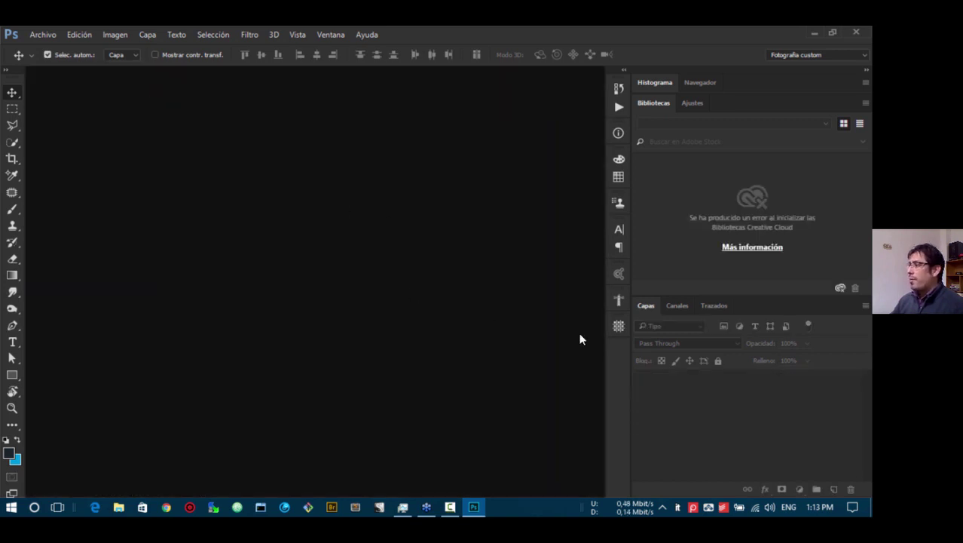
# - Collapse the docked panels to icons to enlarge the workspace
pyautogui.moveTo(631, 334); pyautogui.dragTo(631, 367)
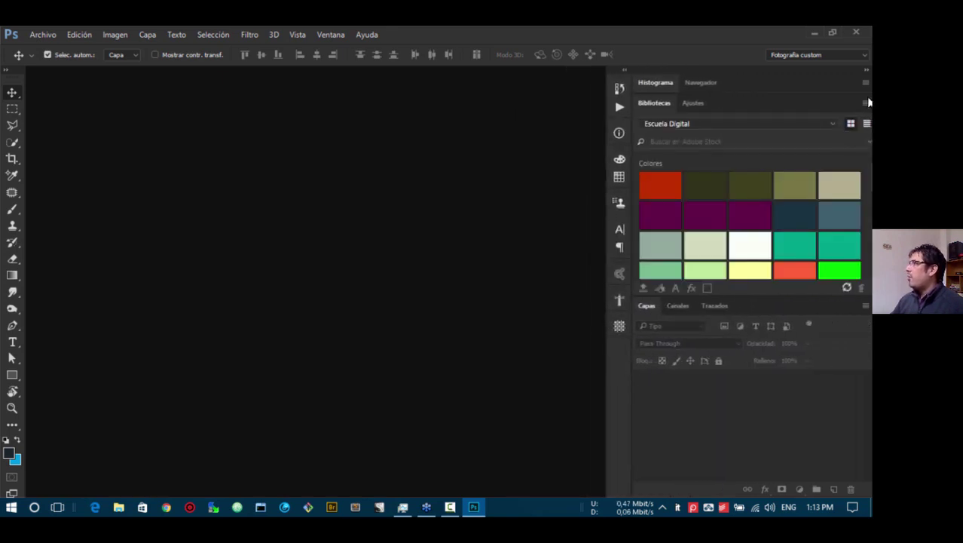
pyautogui.click(866, 72)
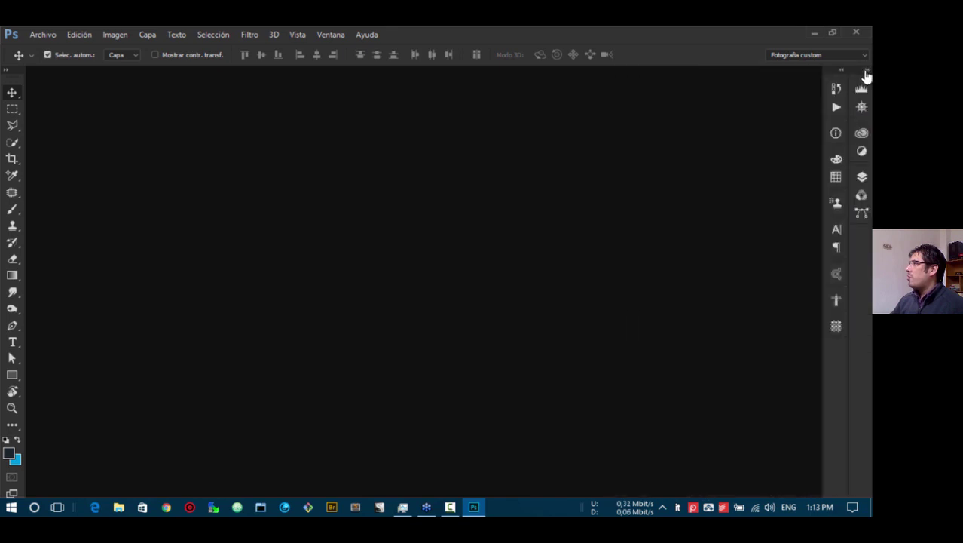
pyautogui.moveTo(839, 256); pyautogui.dragTo(859, 318)
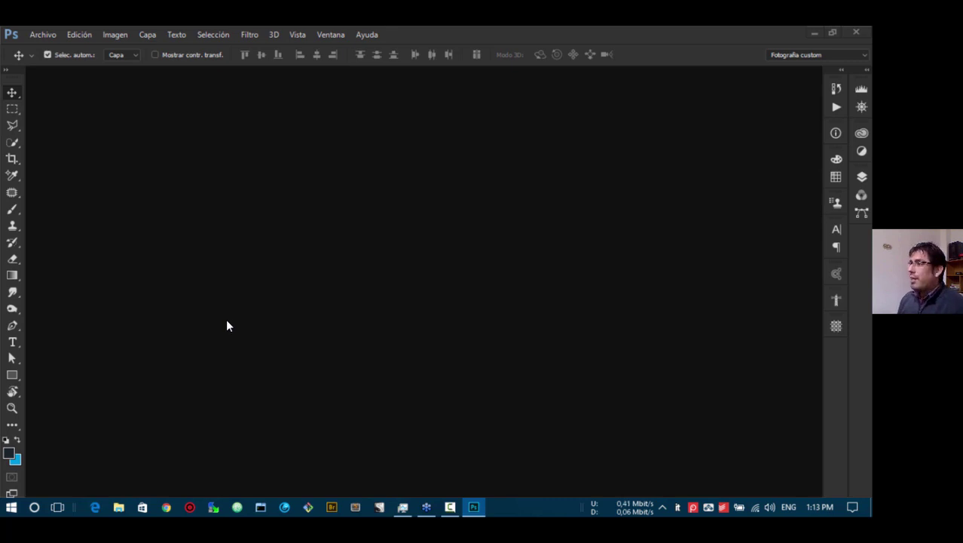
# - Create a new 1280 by 720 px document at 72 pixels/inch in 8-bit RGB with a white background
pyautogui.click(35, 33)
pyautogui.click(43, 46)
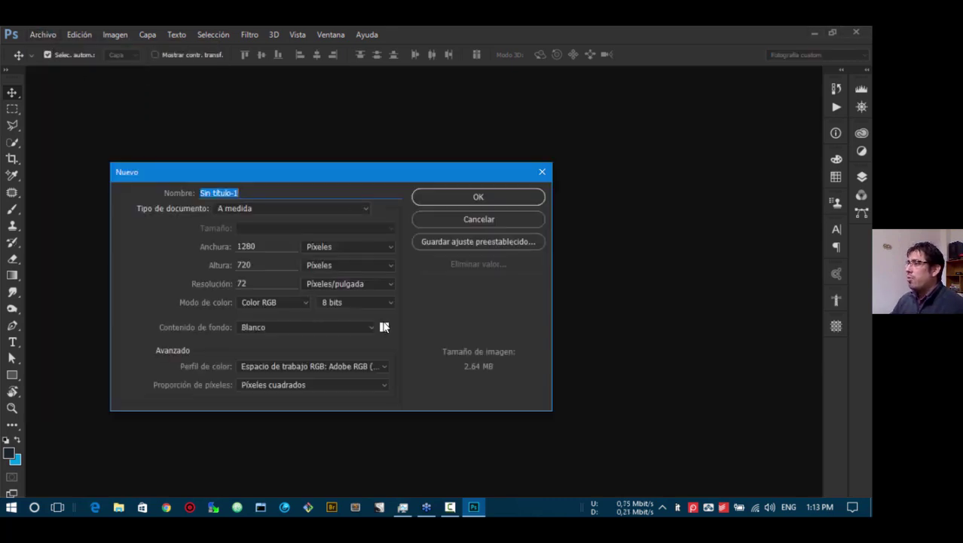
pyautogui.click(490, 200)
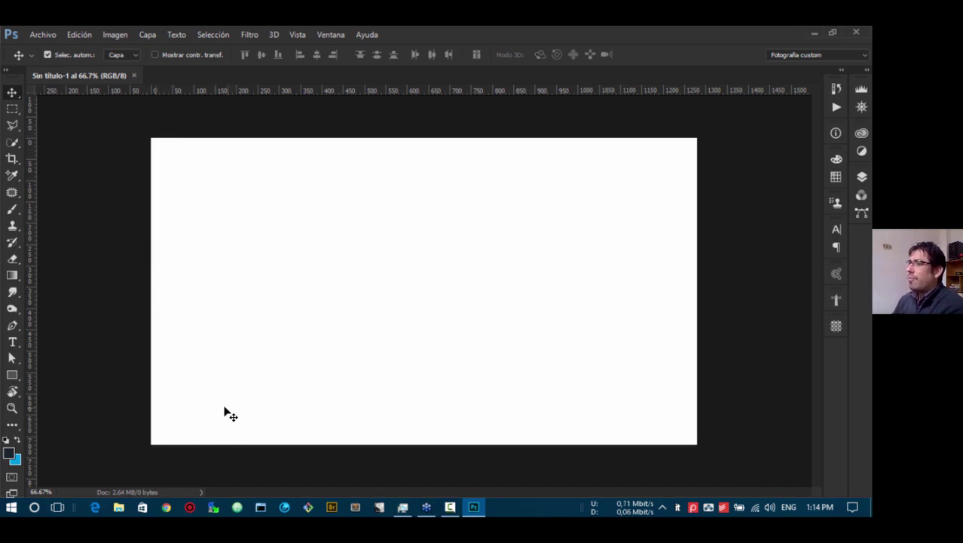
pyautogui.click(12, 375)
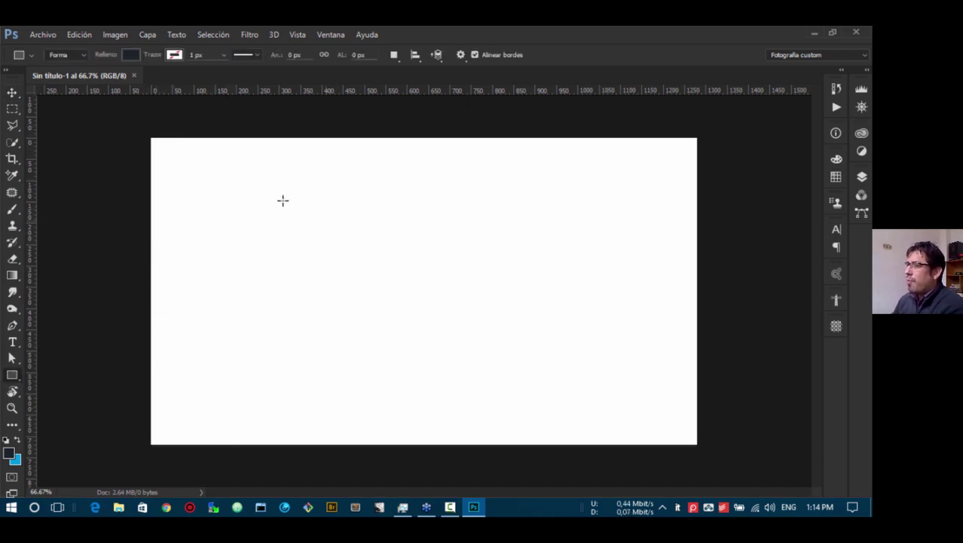
pyautogui.moveTo(240, 200); pyautogui.dragTo(473, 331)
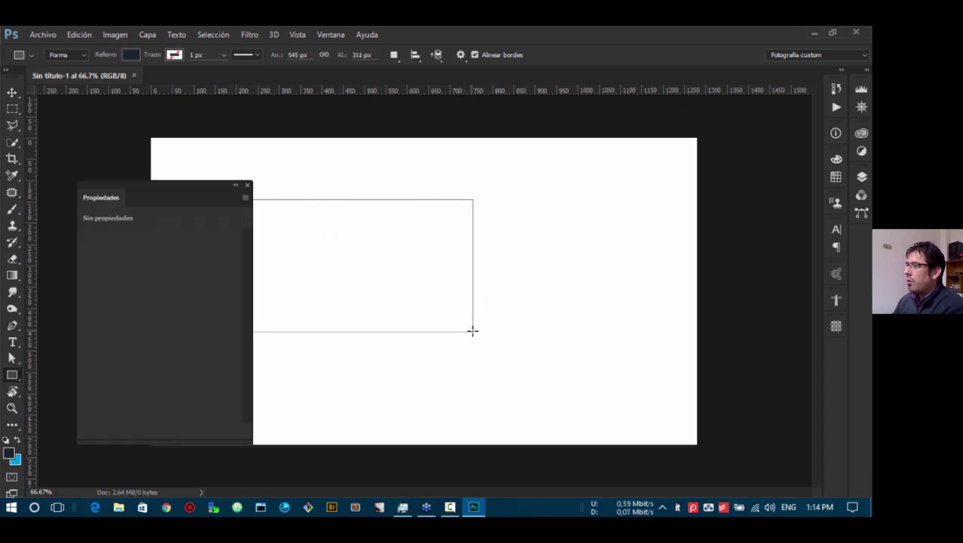
pyautogui.click(248, 185)
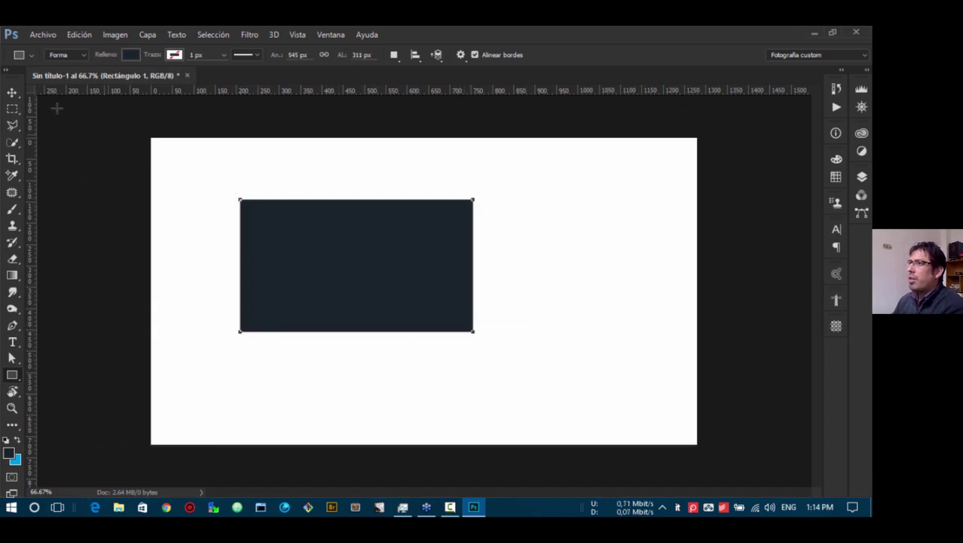
pyautogui.click(12, 92)
pyautogui.press('Delete')
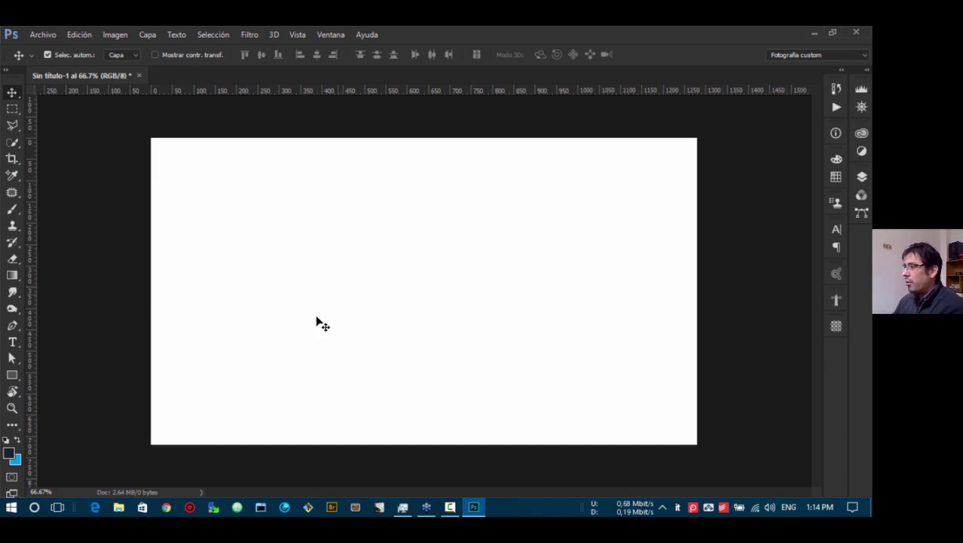
# - Draw a dark filled ellipse about 442 by 430 px on the canvas and move it slightly up and to the left
pyautogui.click(12, 375)
pyautogui.click(58, 401)
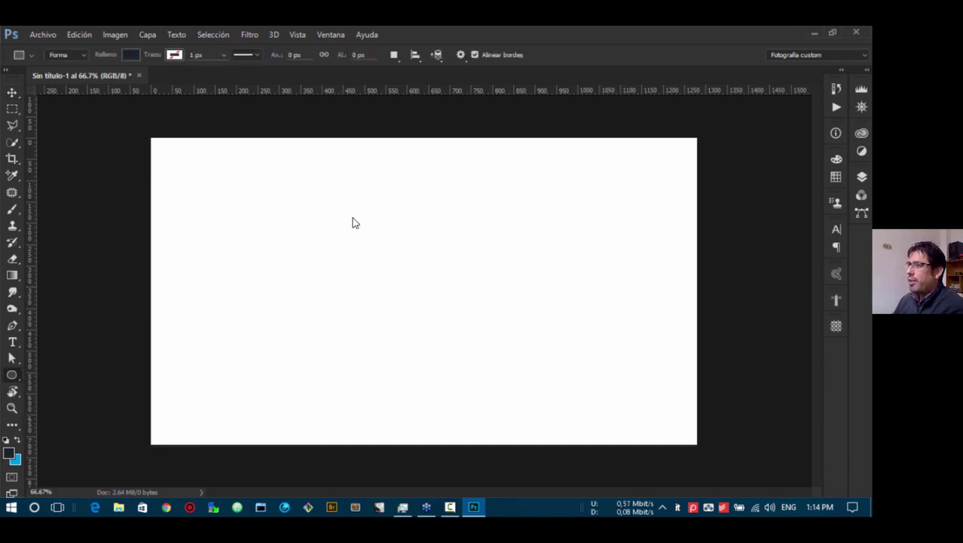
pyautogui.moveTo(349, 198)
pyautogui.mouseDown()
pyautogui.moveTo(469, 394)
pyautogui.moveTo(535, 378)
pyautogui.mouseUp()
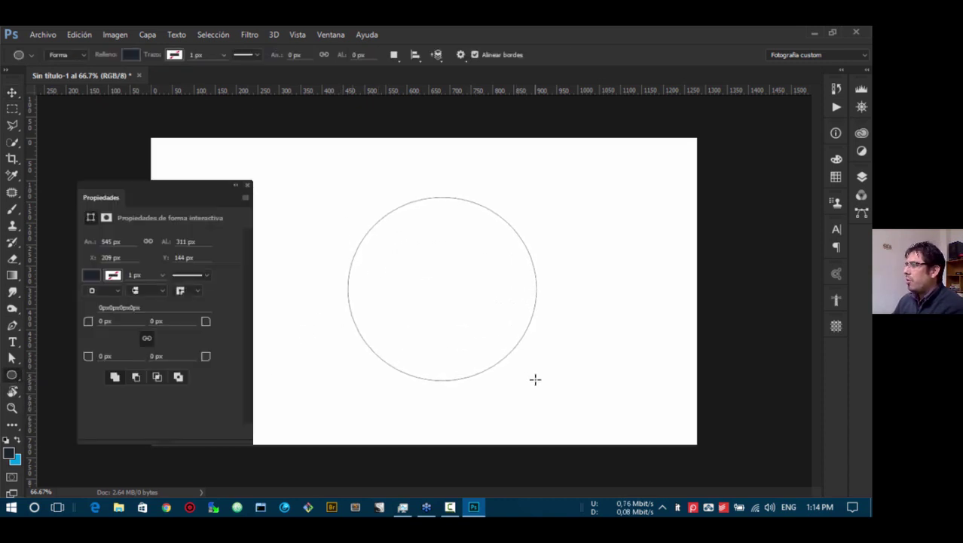
pyautogui.click(247, 187)
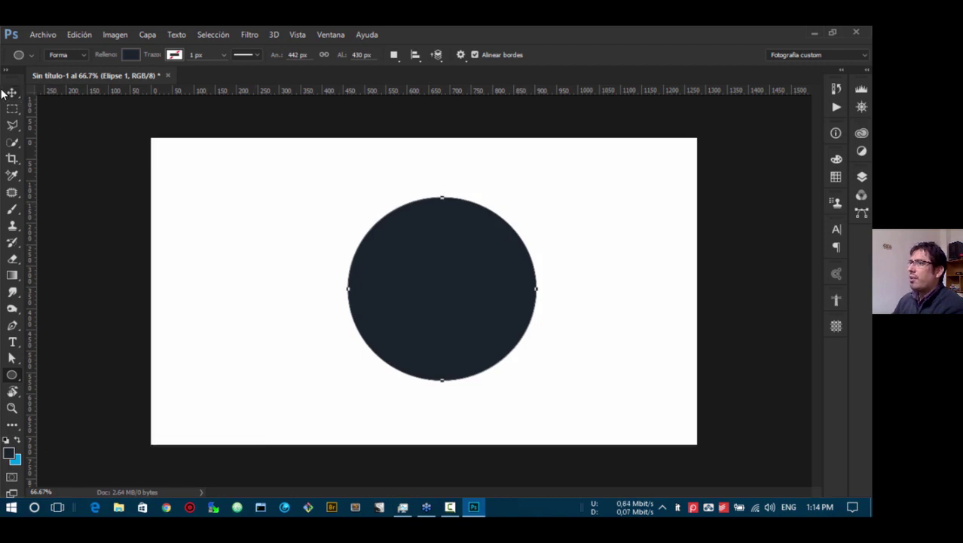
pyautogui.click(12, 92)
pyautogui.moveTo(472, 317); pyautogui.dragTo(423, 300)
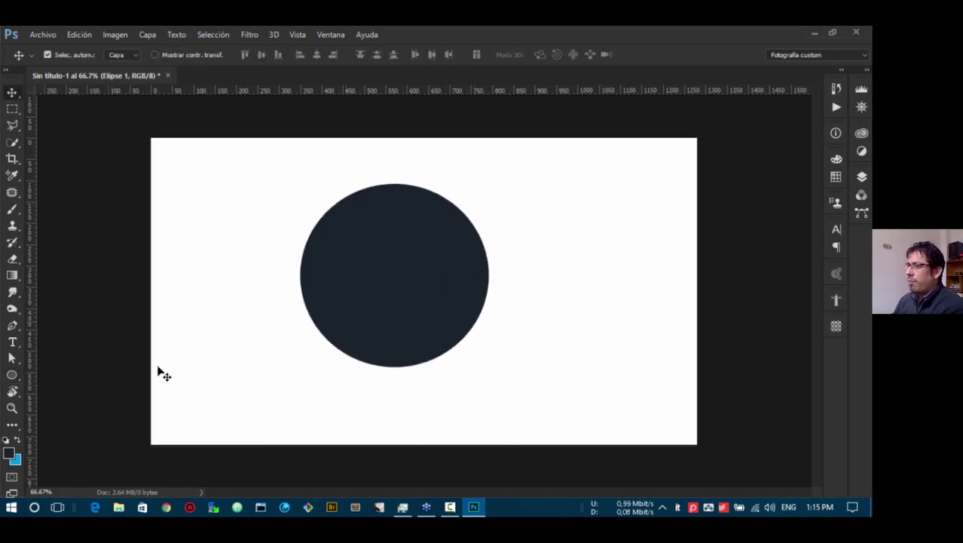
pyautogui.click(12, 375)
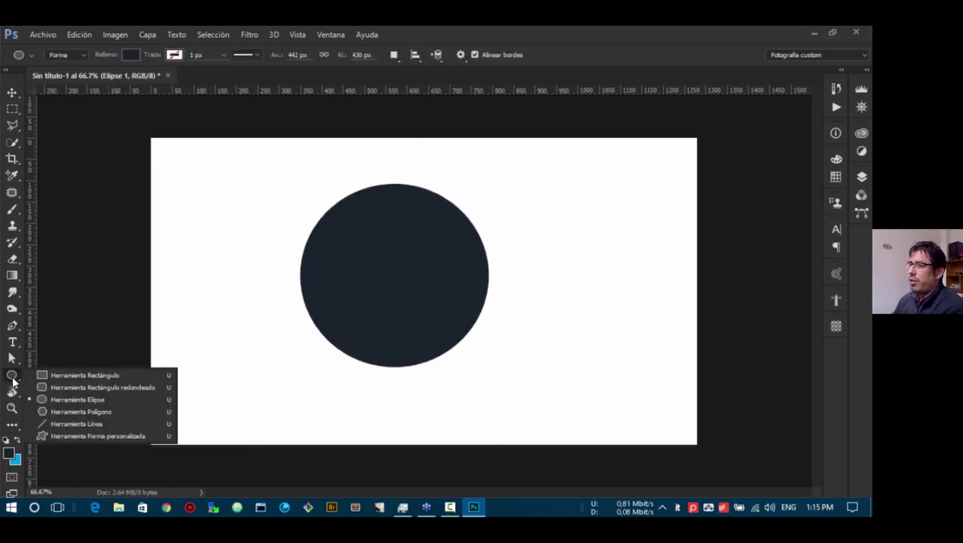
pyautogui.click(61, 399)
pyautogui.click(12, 92)
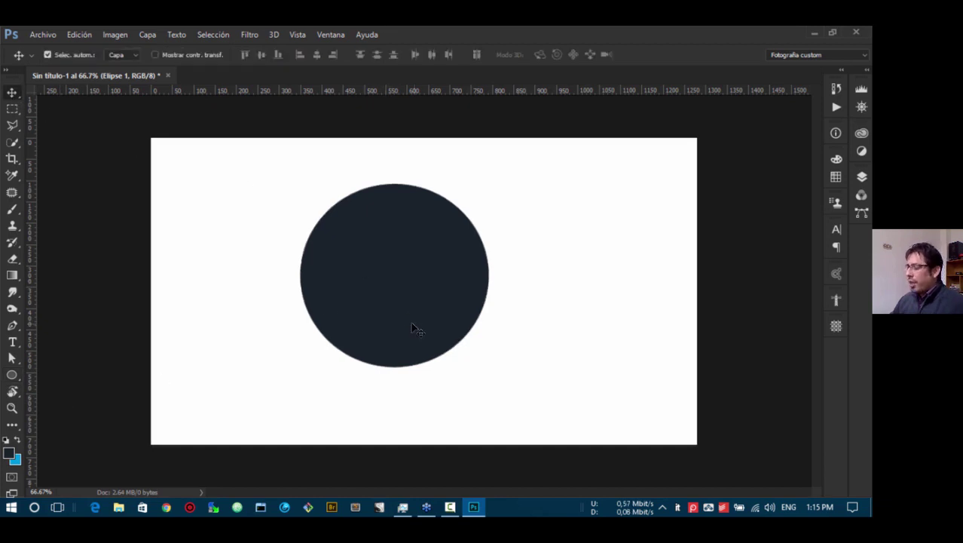
# - Examine the pixels along the circle's curved edge at magnifications up to 3200%, ending with the whole canvas fitted in view
pyautogui.scroll(1, 316, 315)
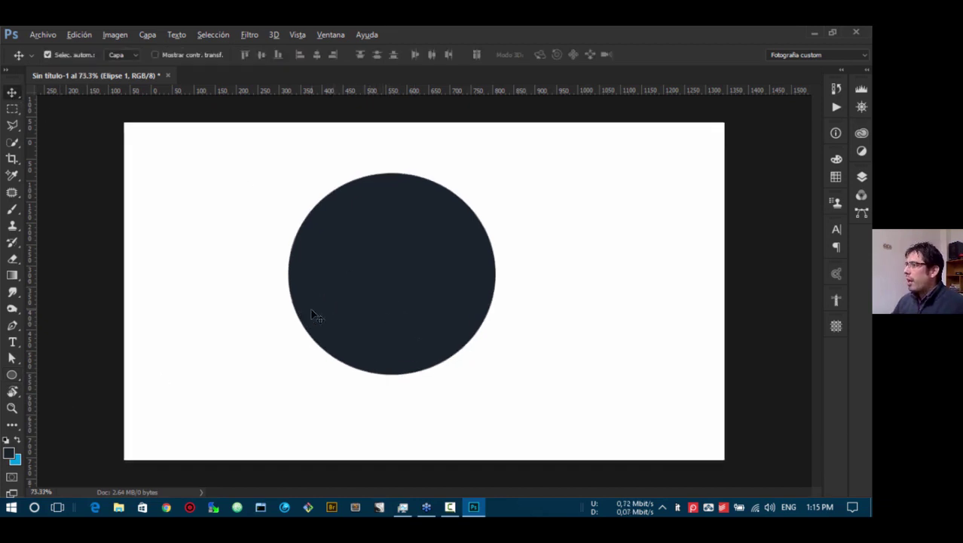
pyautogui.scroll(20, 316, 315)
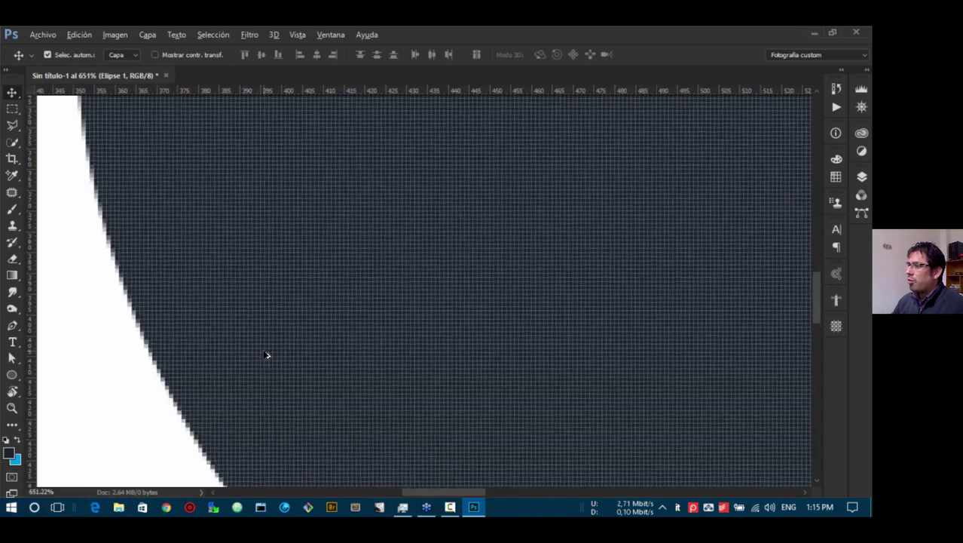
pyautogui.scroll(5, 266, 355)
pyautogui.moveTo(262, 355); pyautogui.dragTo(530, 298)
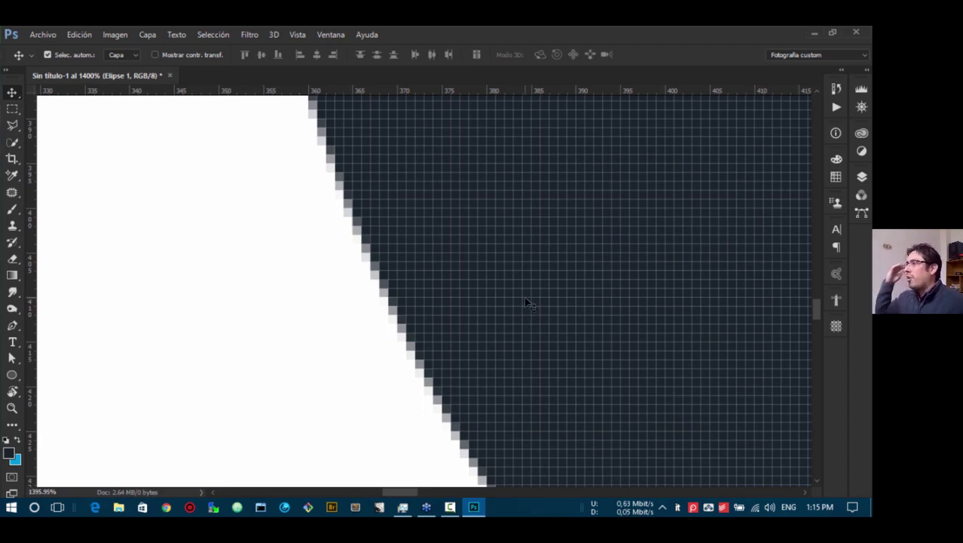
pyautogui.scroll(3, 463, 334)
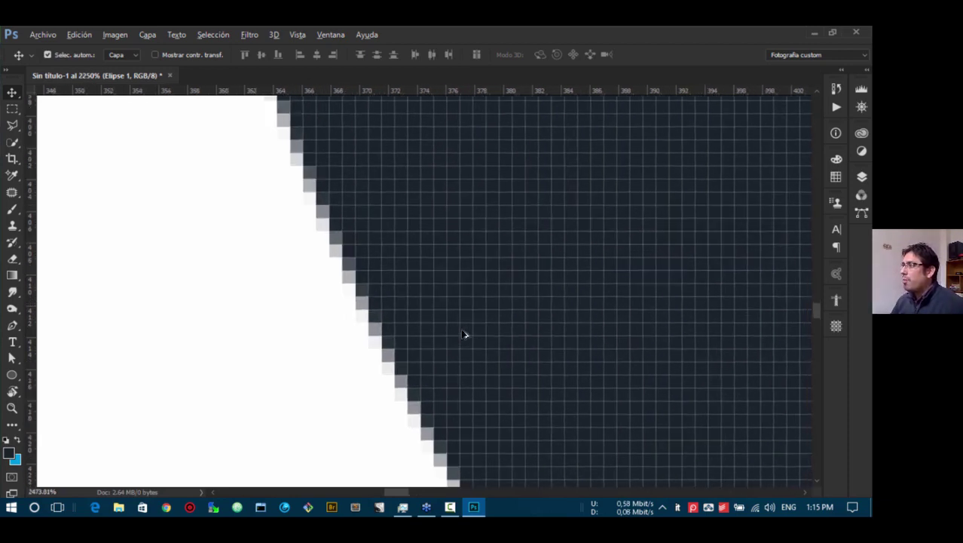
pyautogui.scroll(-5, 426, 377)
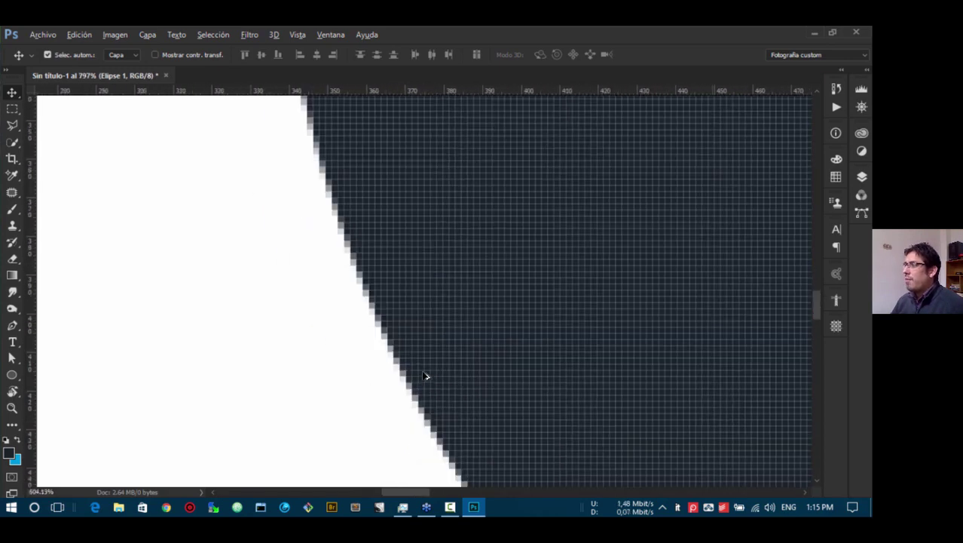
pyautogui.scroll(5, 441, 397)
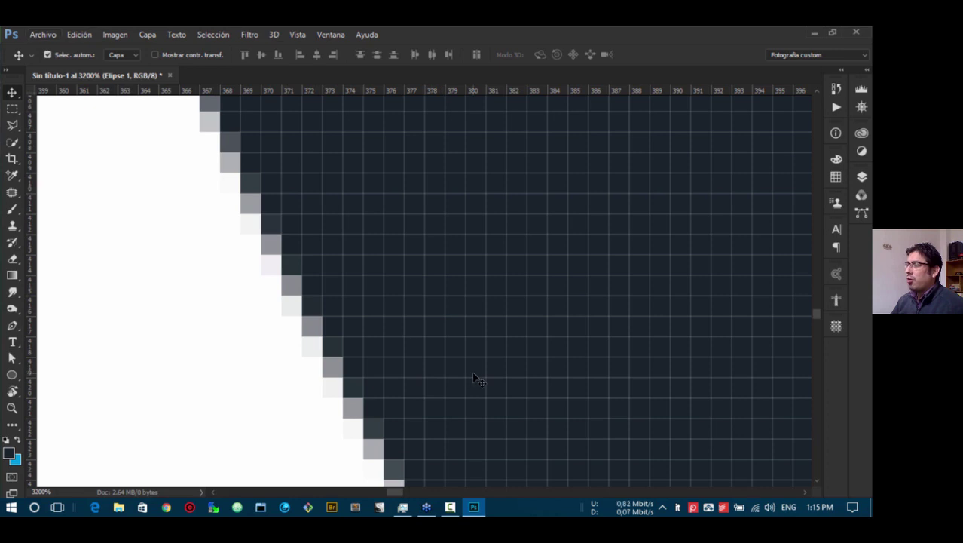
pyautogui.scroll(-2, 475, 378)
pyautogui.scroll(-10, 475, 379)
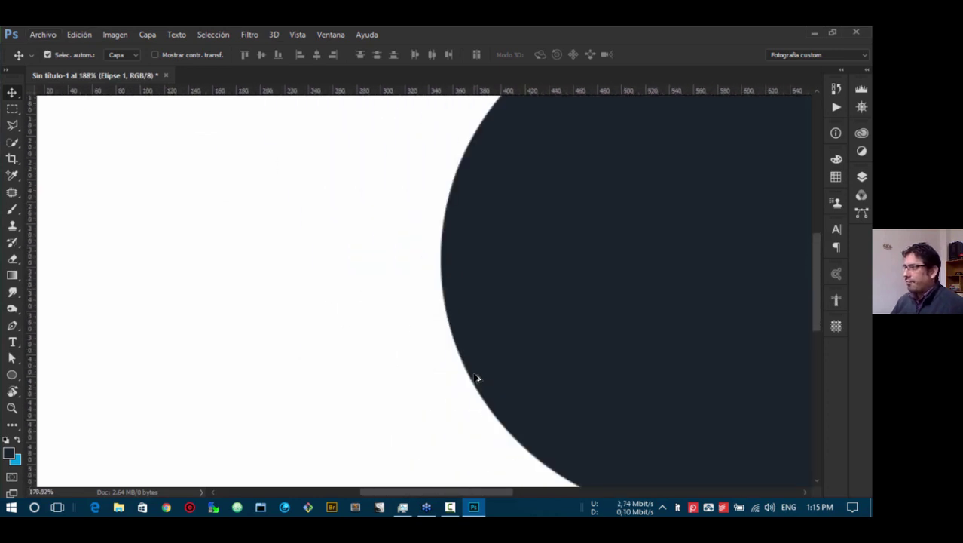
pyautogui.hotkey('ctrl', '1')
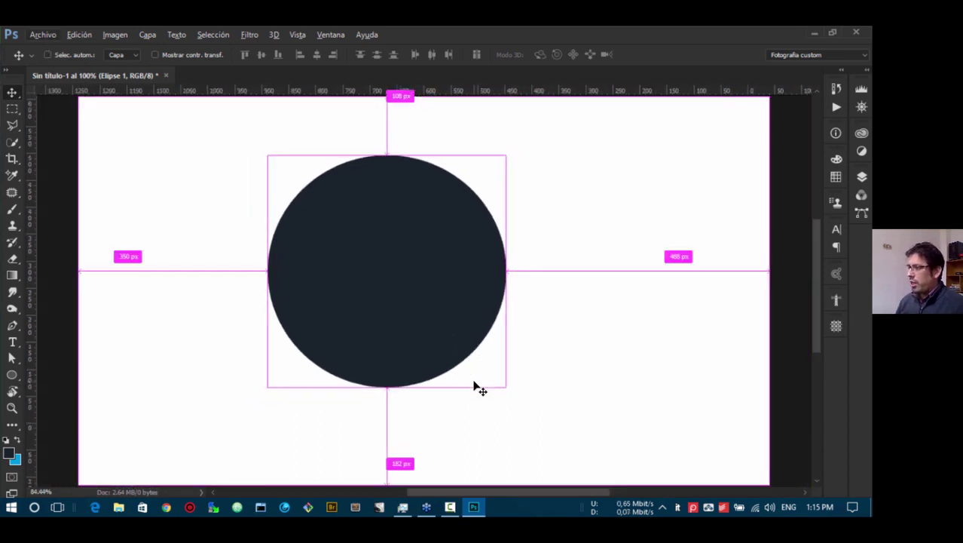
pyautogui.hotkey('ctrl', '0')
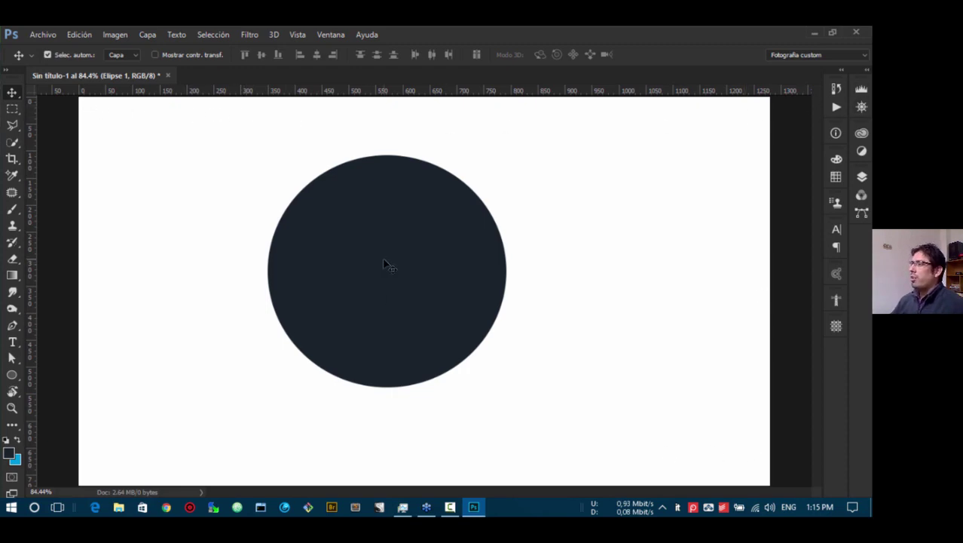
# - Shift the circle slightly to the left and compare how its edge looks at different magnifications
pyautogui.moveTo(383, 232); pyautogui.dragTo(357, 224)
pyautogui.scroll(8, 300, 346)
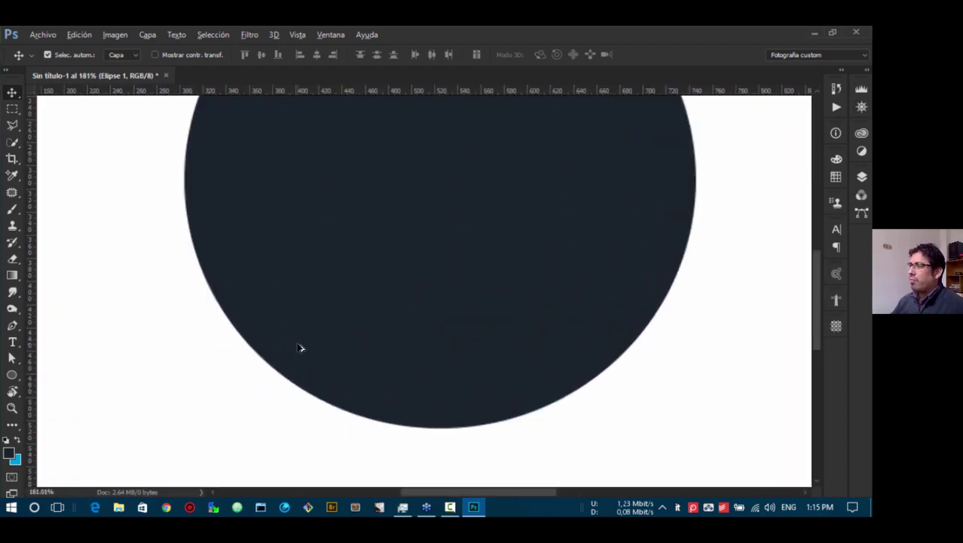
pyautogui.scroll(2, 215, 399)
pyautogui.scroll(-8, 216, 395)
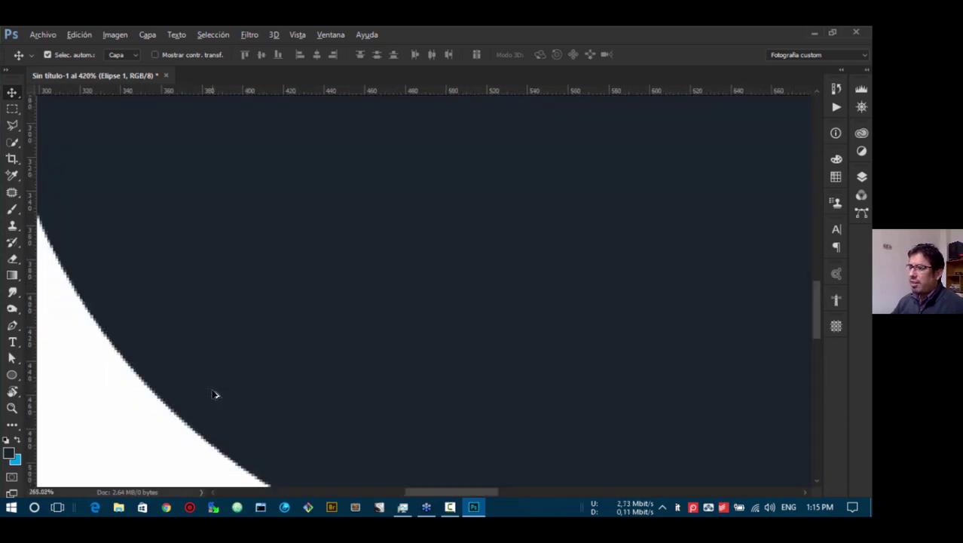
pyautogui.scroll(-5, 217, 390)
pyautogui.scroll(1, 337, 373)
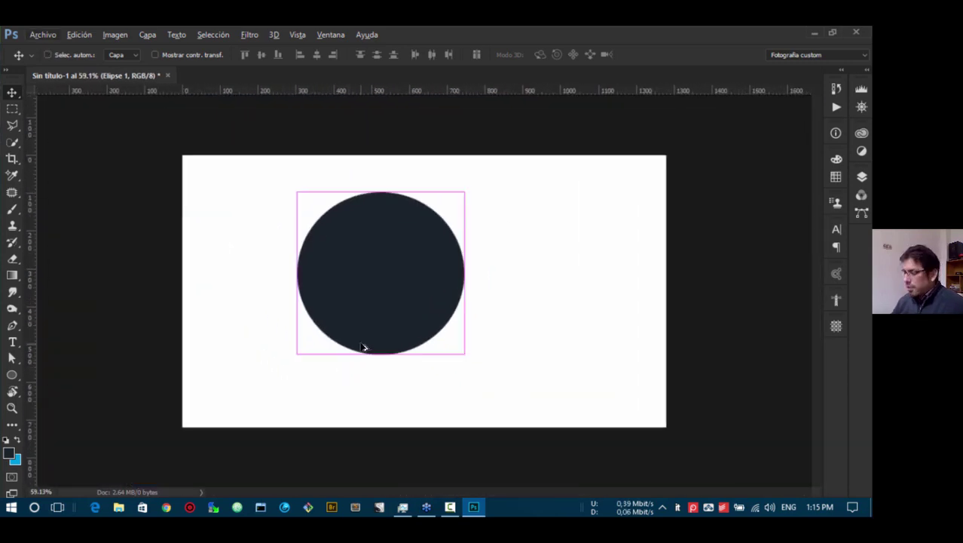
pyautogui.scroll(5, 362, 346)
pyautogui.scroll(-6, 364, 346)
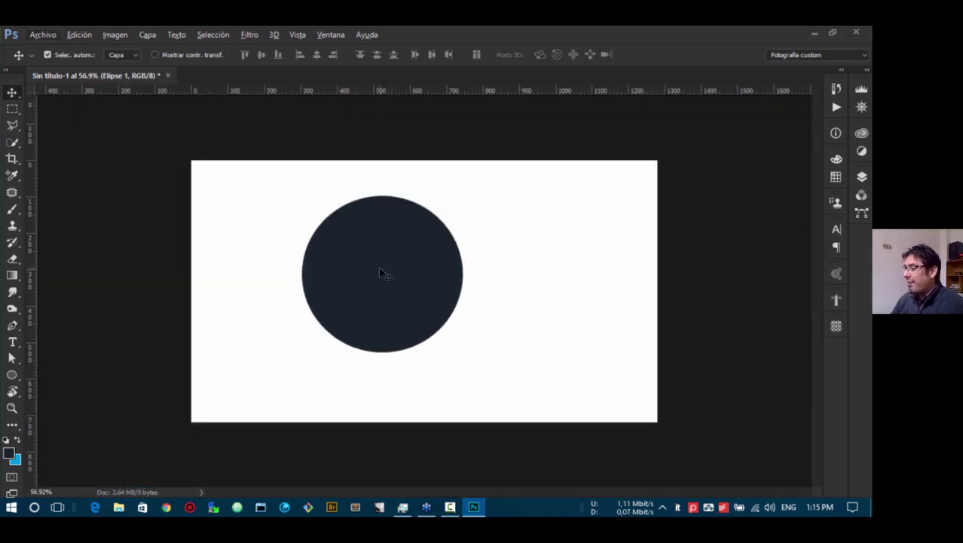
# - Enlarge the circle far beyond the canvas with Free Transform, placing its lower-left arc across the canvas, and check the edge at 100%
pyautogui.moveTo(382, 273); pyautogui.dragTo(383, 301)
pyautogui.hotkey('ctrl', 't')
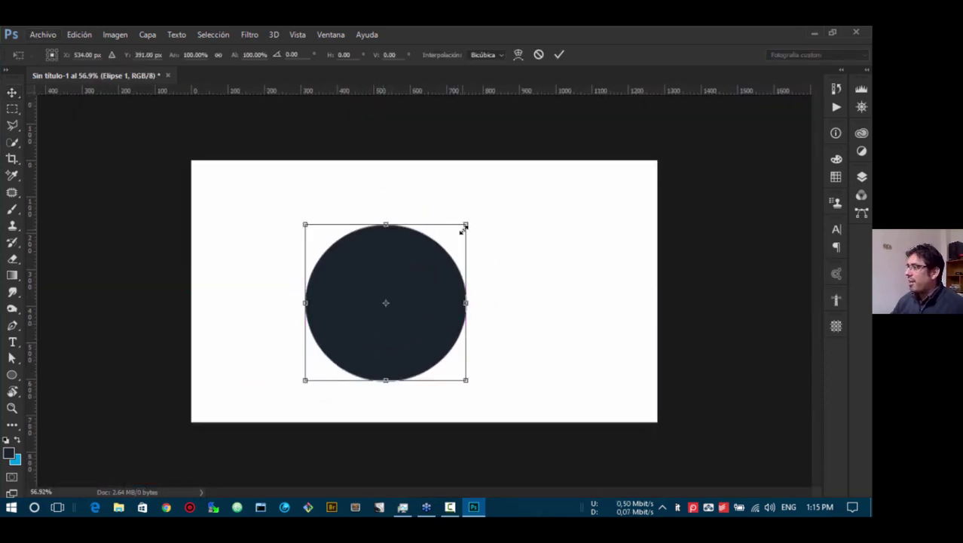
pyautogui.moveTo(465, 223); pyautogui.dragTo(677, 23)
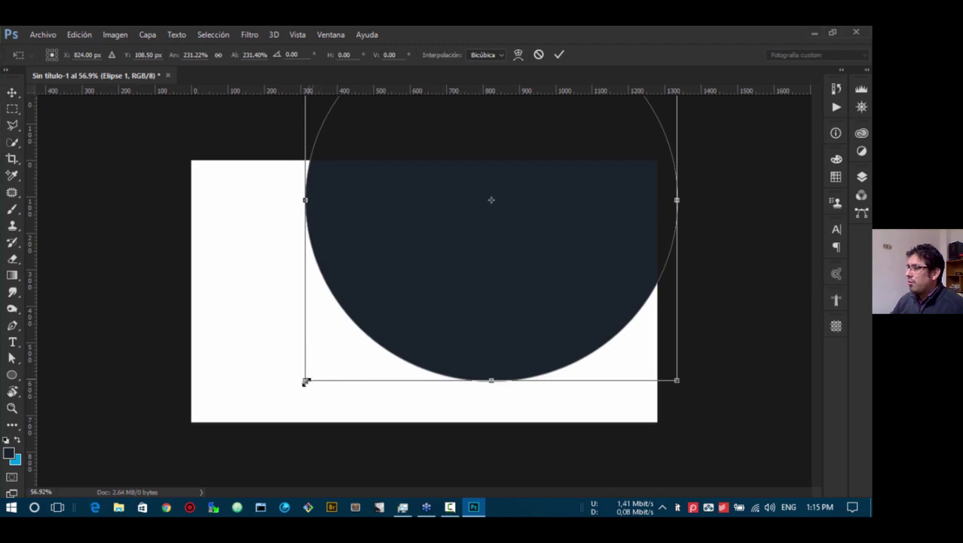
pyautogui.moveTo(305, 381); pyautogui.dragTo(160, 494)
pyautogui.moveTo(389, 334); pyautogui.dragTo(489, 151)
pyautogui.moveTo(304, 381); pyautogui.dragTo(149, 509)
pyautogui.moveTo(377, 335); pyautogui.dragTo(452, 269)
pyautogui.press('Return')
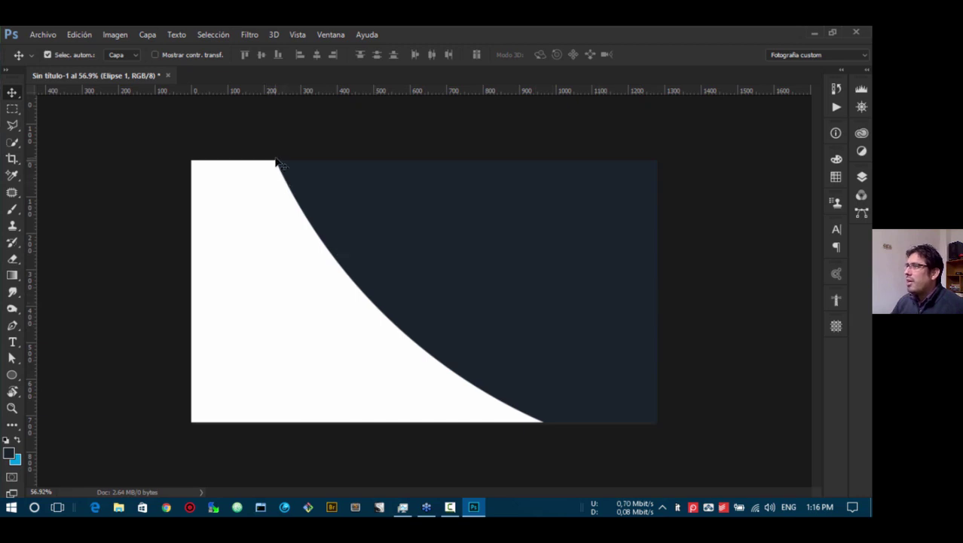
pyautogui.hotkey('ctrl', '1')
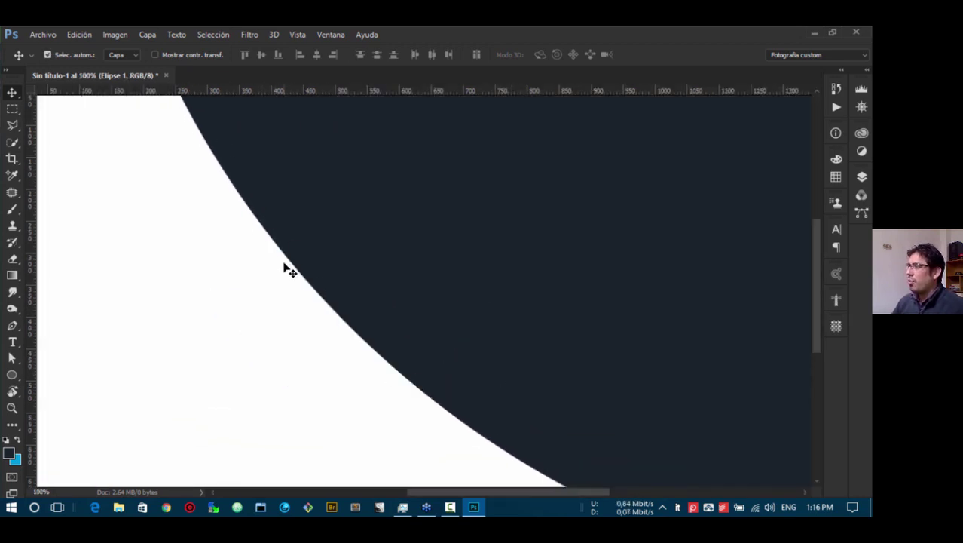
# - Inspect the enlarged circle's edge pixels at about 924%, and move the circle left and slightly down on the canvas
pyautogui.scroll(10, 290, 271)
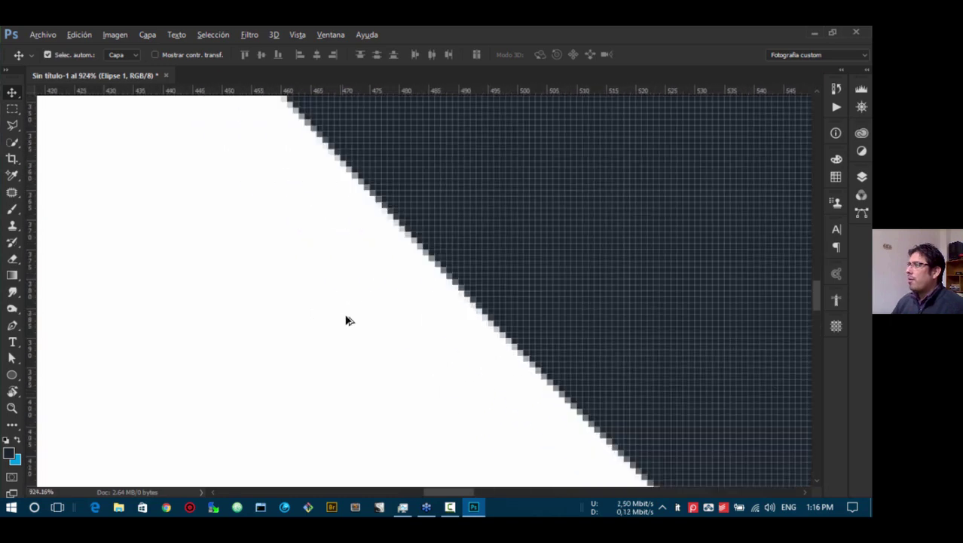
pyautogui.scroll(1, 347, 321)
pyautogui.scroll(-11, 348, 322)
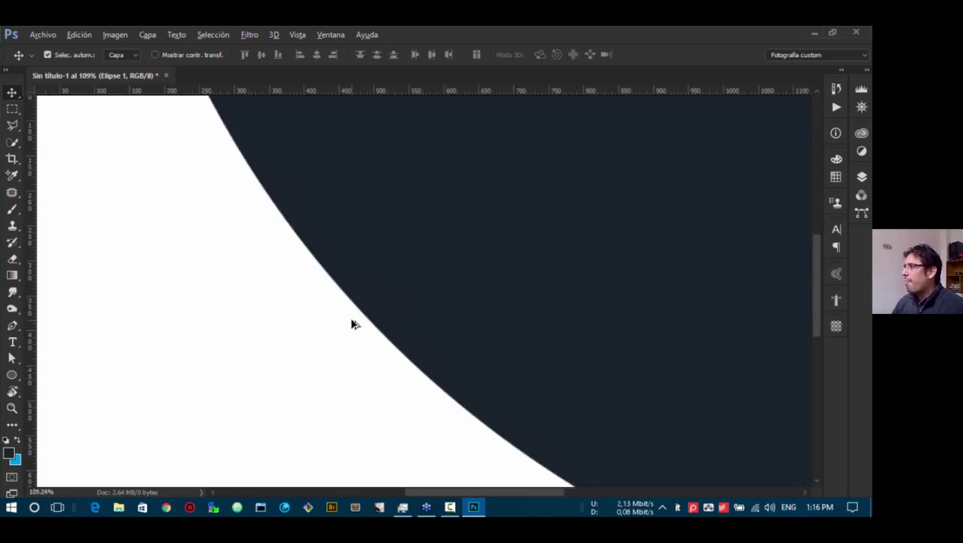
pyautogui.scroll(-2, 353, 324)
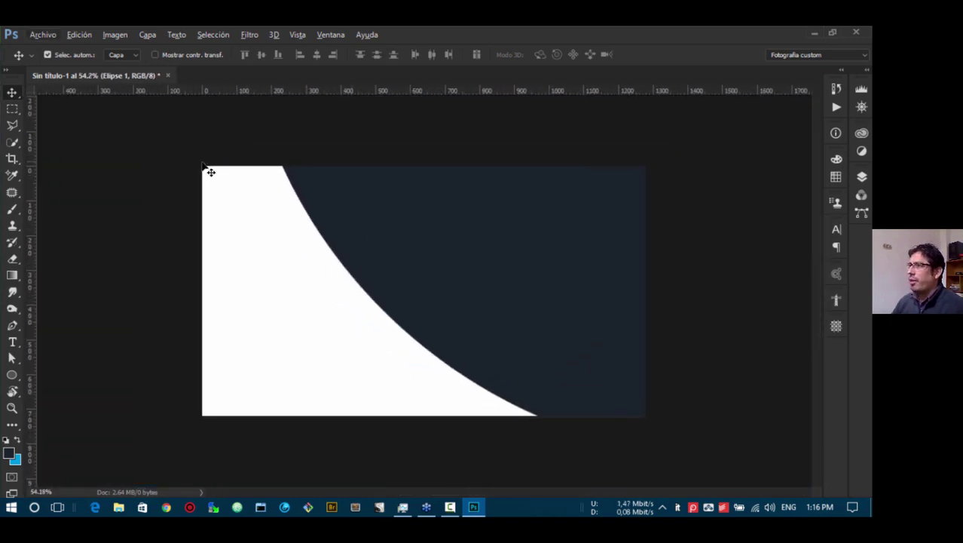
pyautogui.moveTo(435, 295); pyautogui.dragTo(351, 312)
# - Enlarge the circle further with Free Transform, leaving its lower-left arc across the canvas's upper-right part, and check it at 100%
pyautogui.hotkey('ctrl', 't')
pyautogui.scroll(-1, 347, 306)
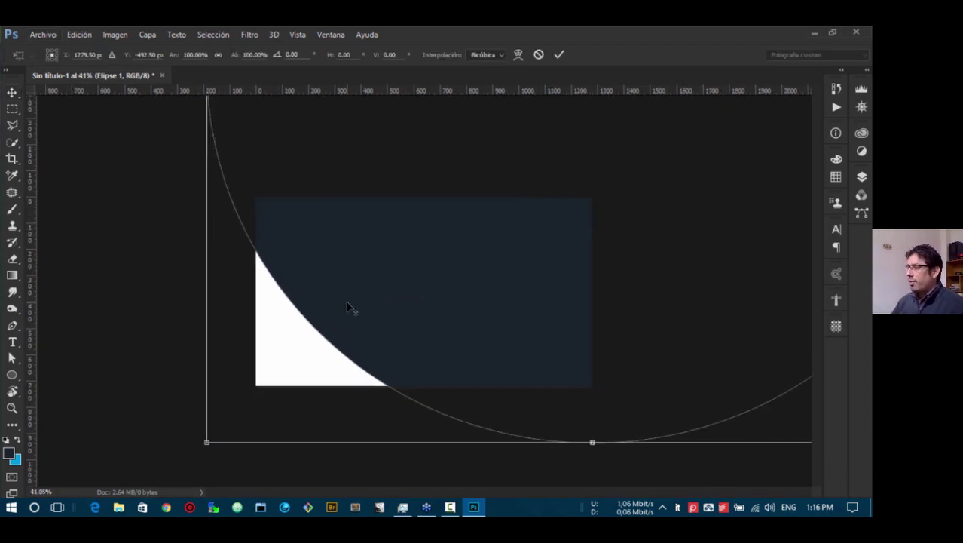
pyautogui.scroll(-4, 403, 269)
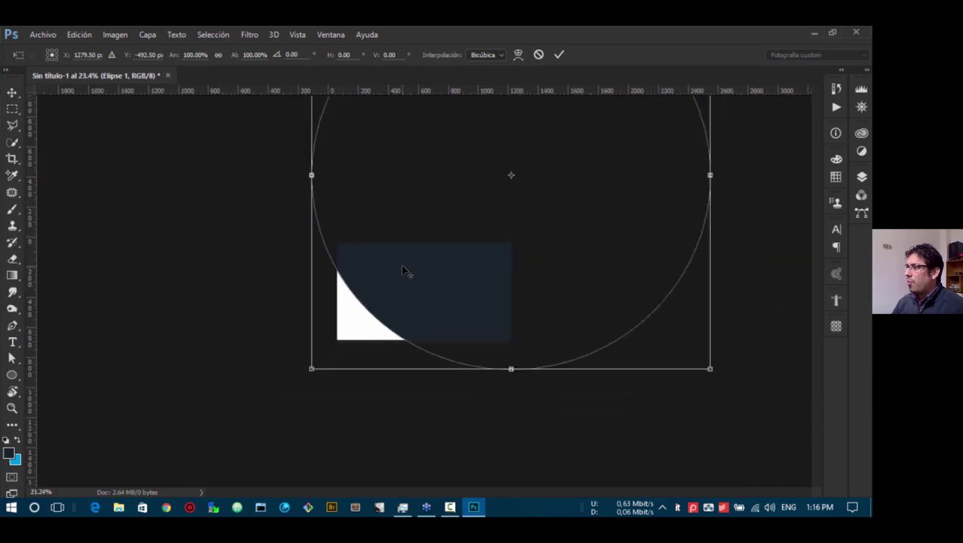
pyautogui.scroll(-1, 401, 264)
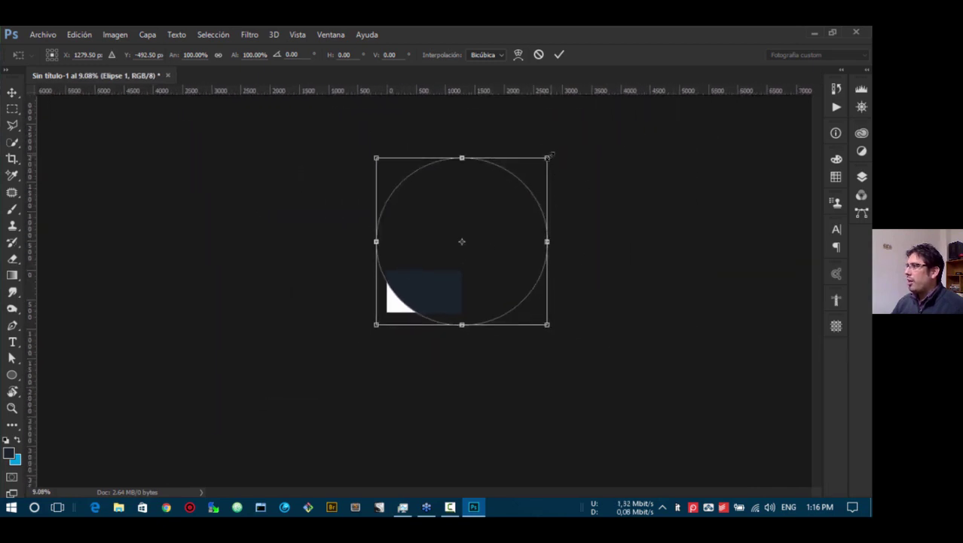
pyautogui.moveTo(550, 156); pyautogui.dragTo(569, 137)
pyautogui.scroll(-8, 452, 362)
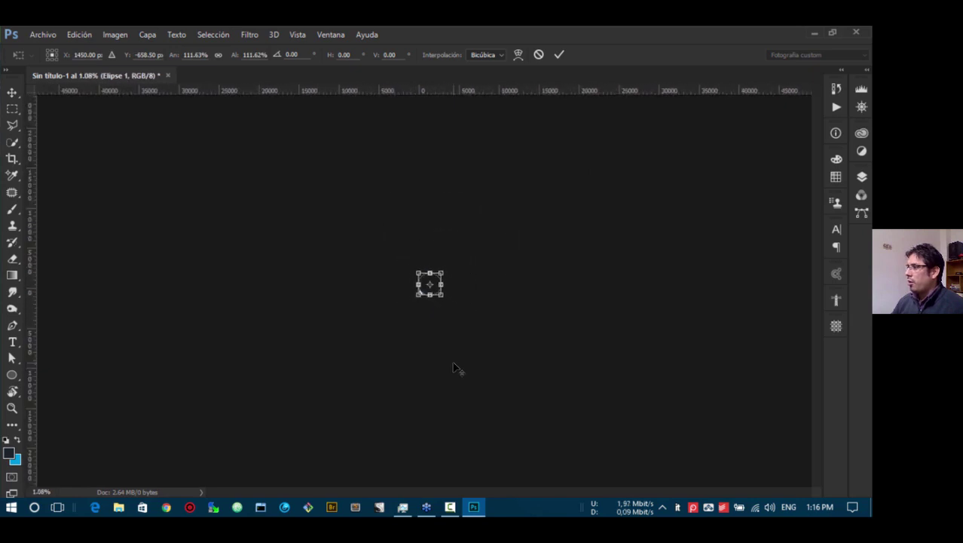
pyautogui.moveTo(419, 294); pyautogui.dragTo(452, 273)
pyautogui.press('Return')
pyautogui.hotkey('ctrl', '1')
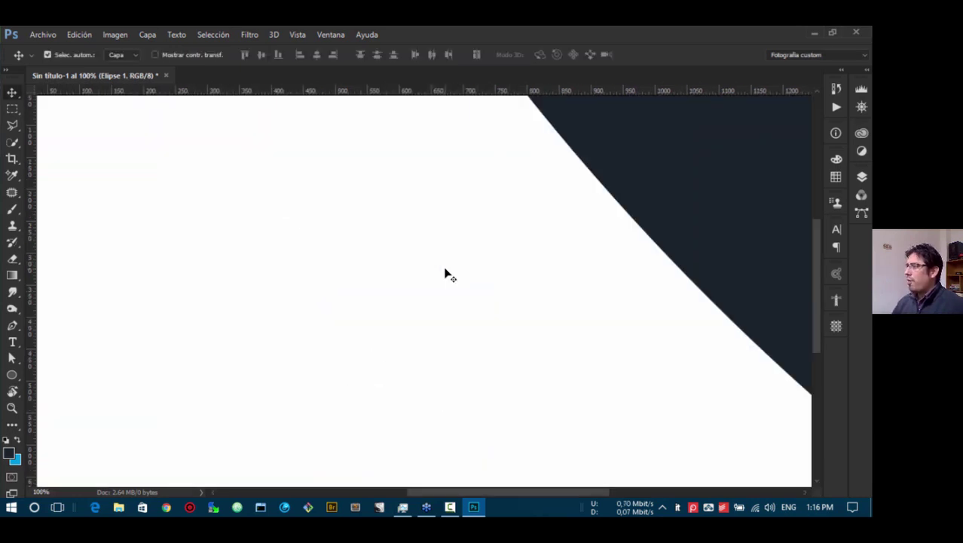
# - Delete the enlarged circle, leaving the blank canvas fitted in view
pyautogui.moveTo(453, 277); pyautogui.dragTo(372, 268)
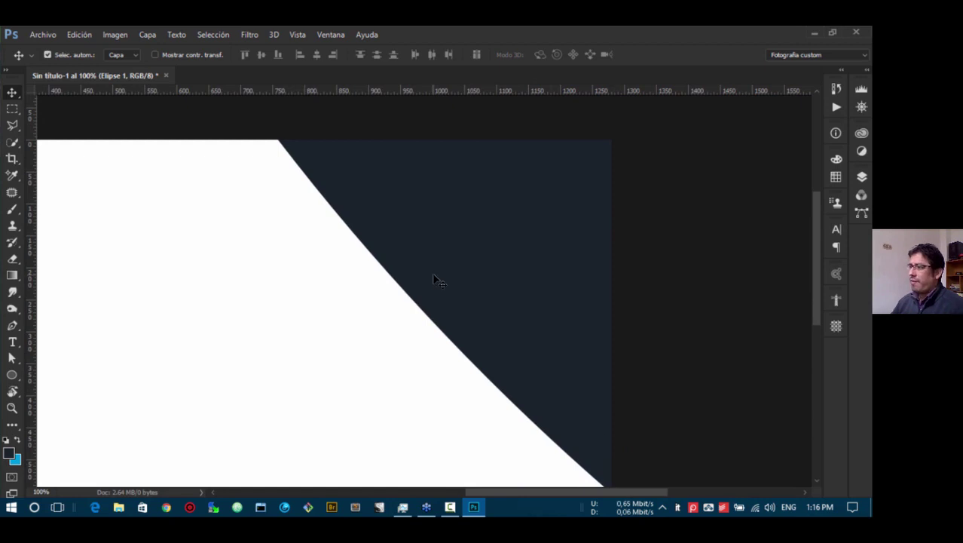
pyautogui.press('Delete')
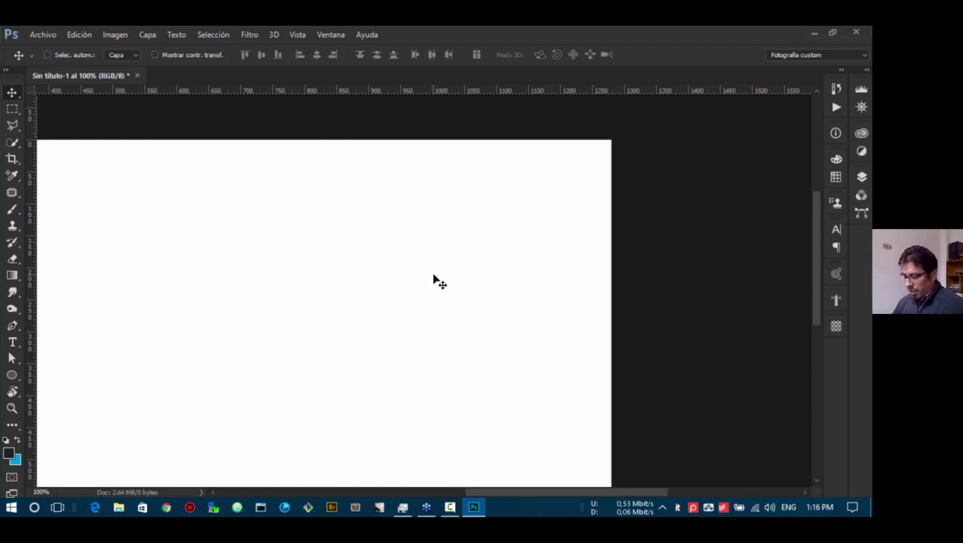
pyautogui.hotkey('ctrl', '0')
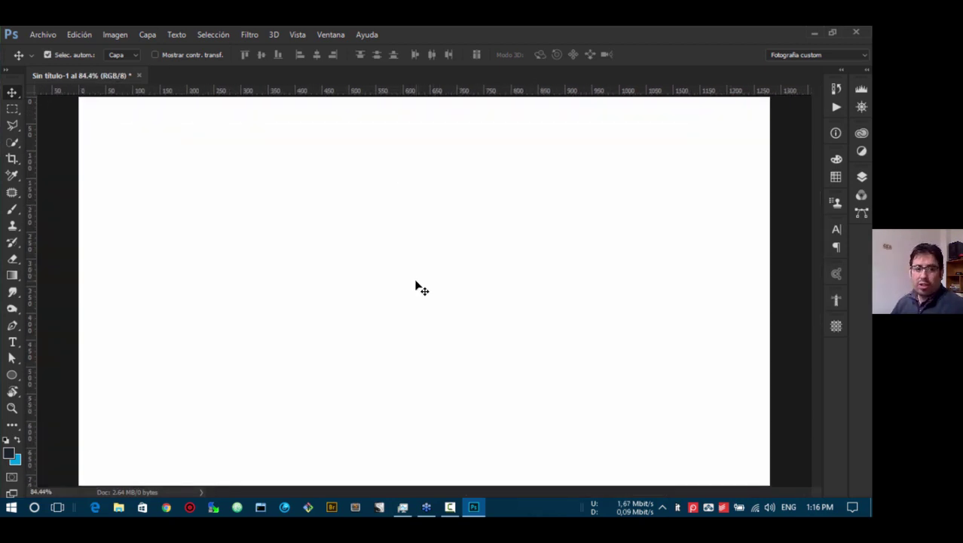
# - Write the horizontal text "MI PRIMER TEXTO EN PHOTOSHOP" and place it centred across the upper part of the canvas
pyautogui.press('t')
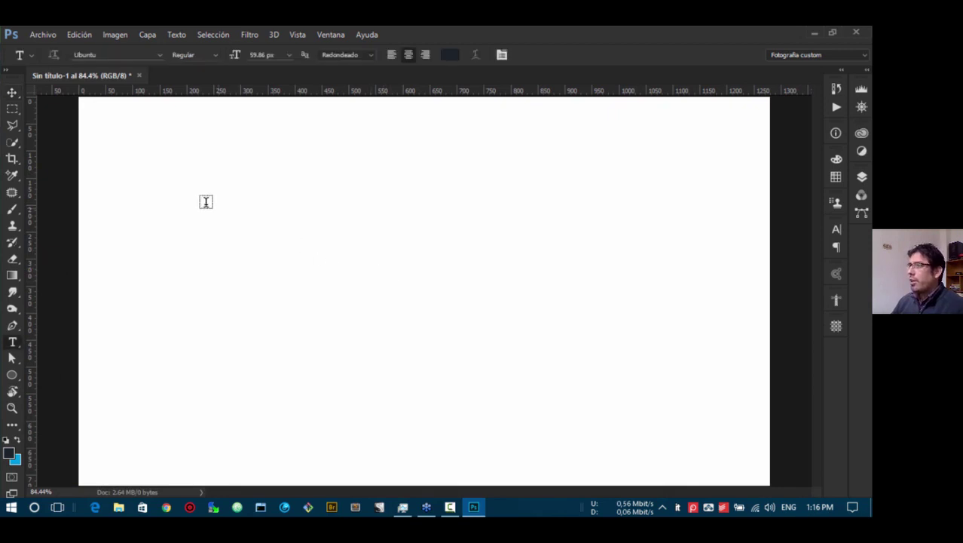
pyautogui.click(12, 94)
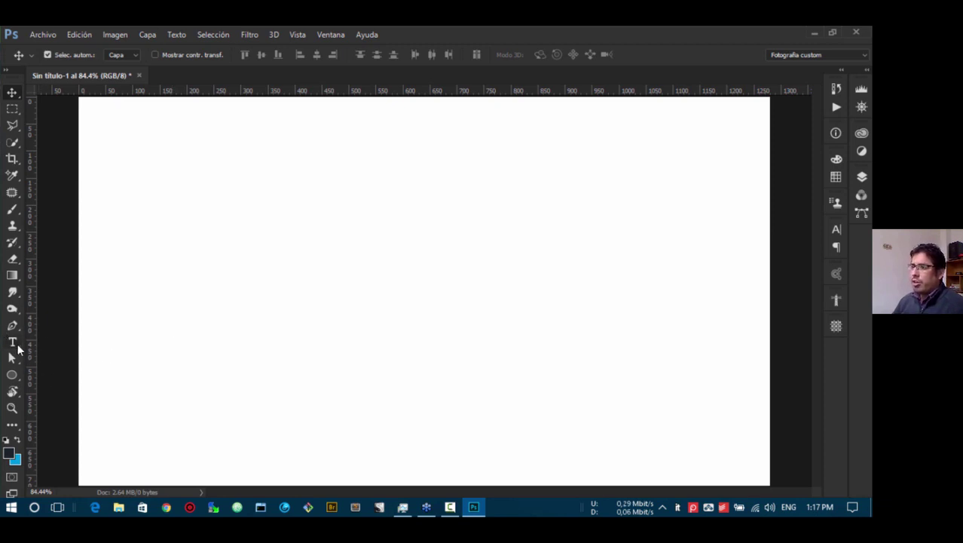
pyautogui.press('t')
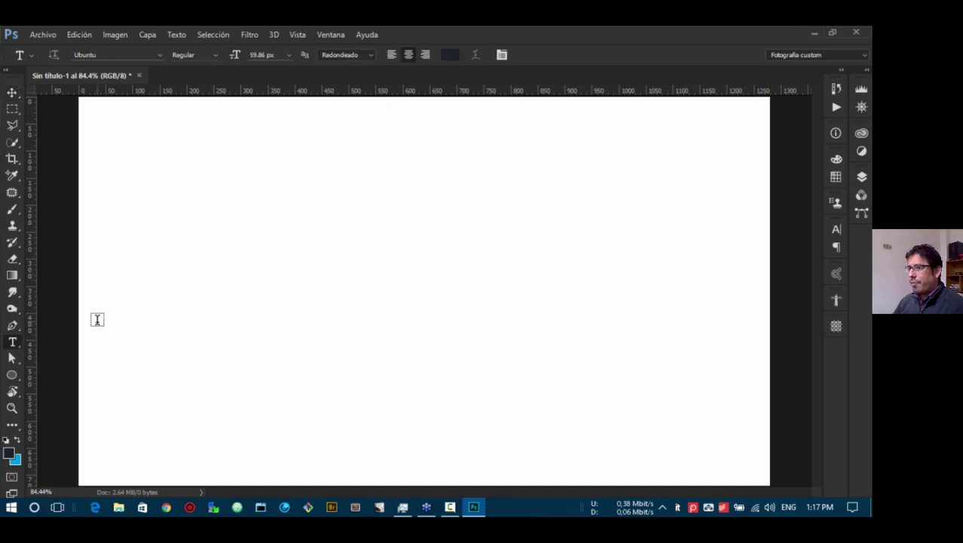
pyautogui.click(12, 343)
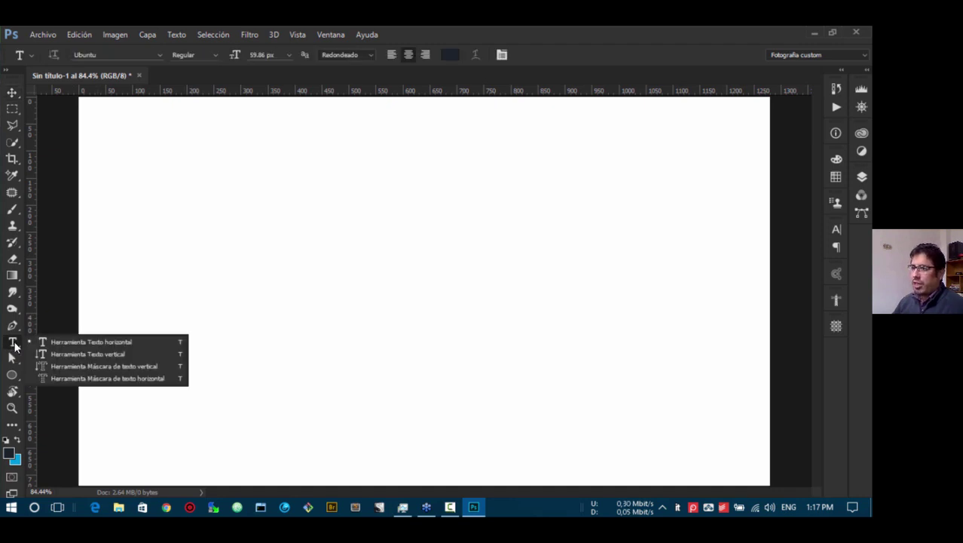
pyautogui.click(15, 345)
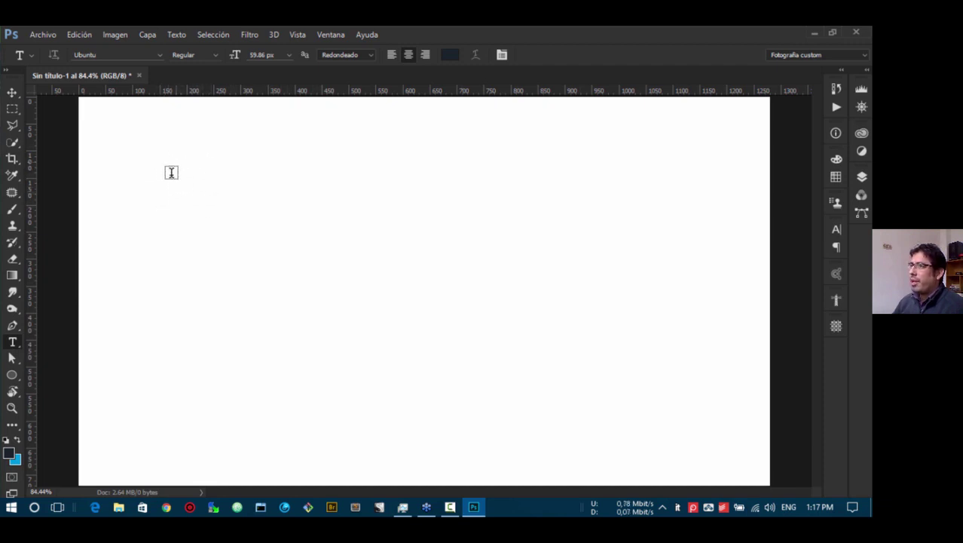
pyautogui.click(196, 201)
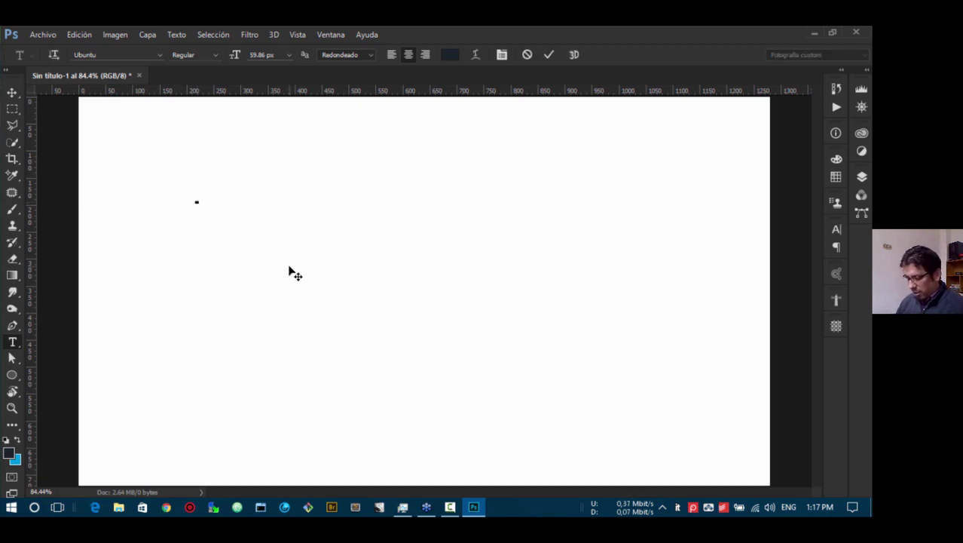
pyautogui.write('MI PRIMER ')
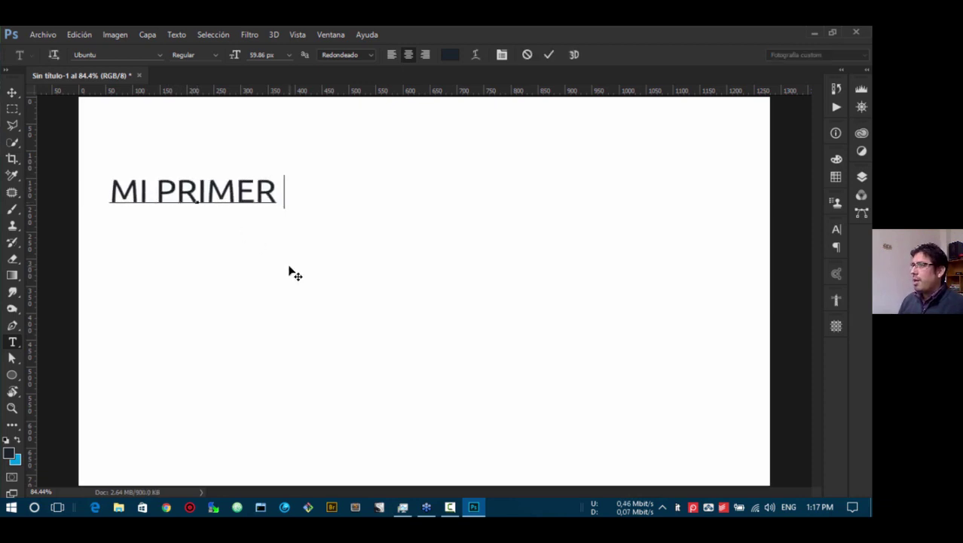
pyautogui.write('TEXTO EN PHO')
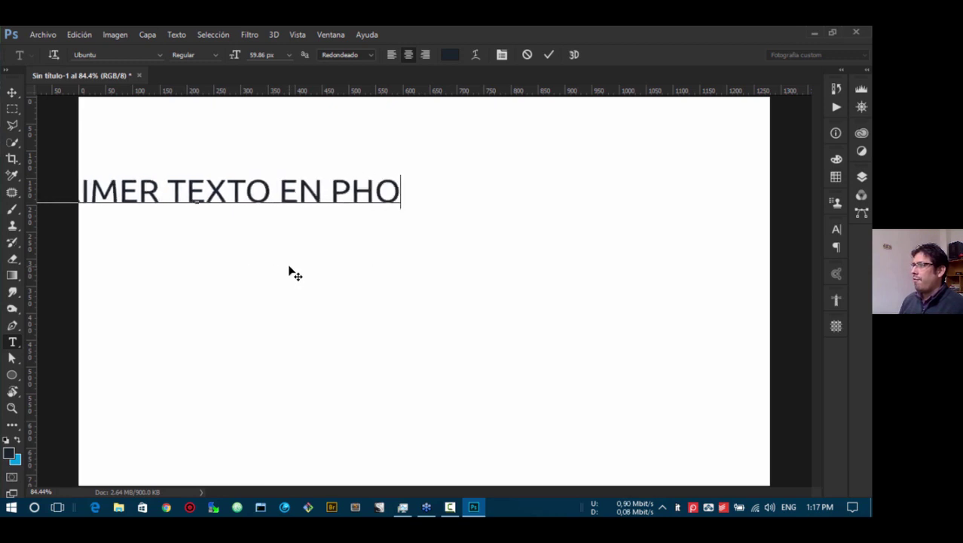
pyautogui.write('TOSHOP')
pyautogui.hotkey('ctrl', 'Return')
pyautogui.press('v')
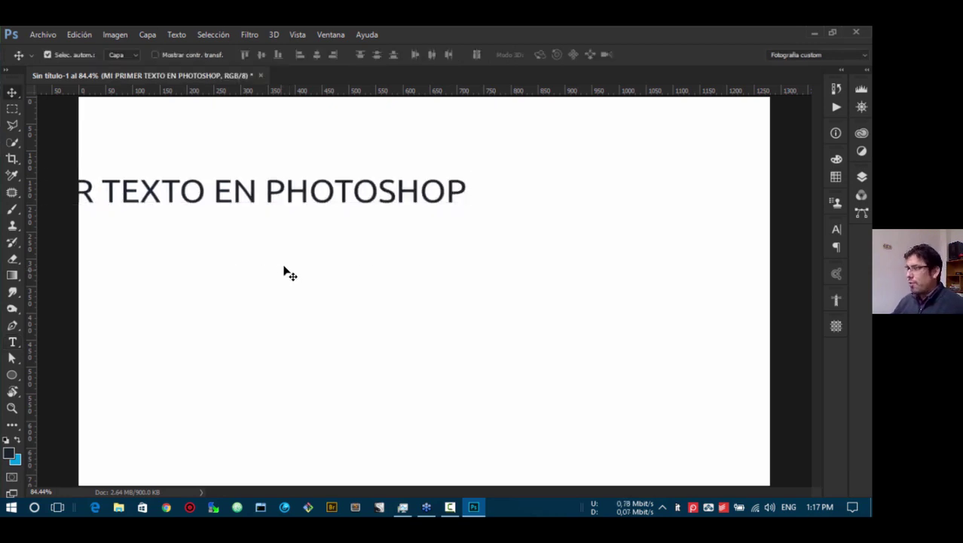
pyautogui.moveTo(306, 192); pyautogui.dragTo(533, 226)
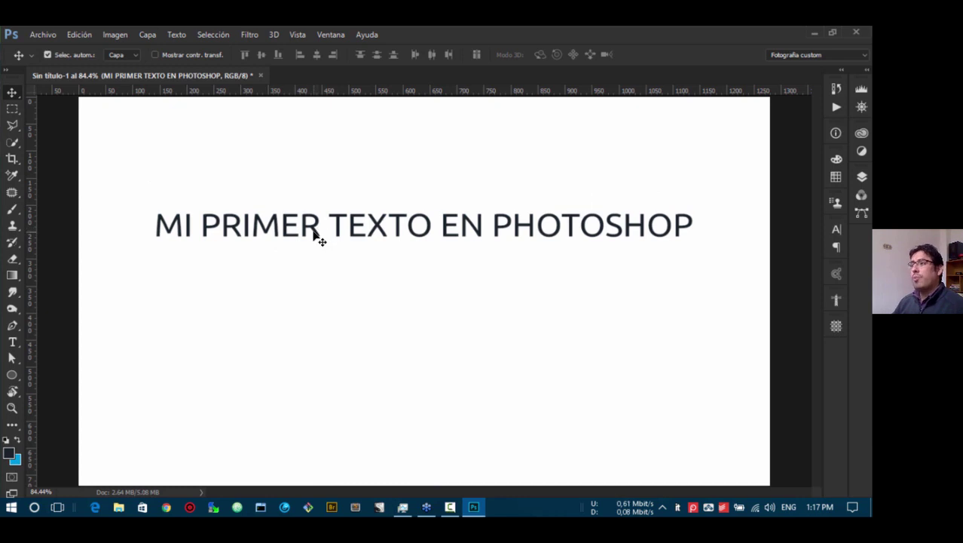
# - Examine the pixels of the text's letters at about 995% and compare them with the 100% and whole-canvas views
pyautogui.hotkey('ctrl', '1')
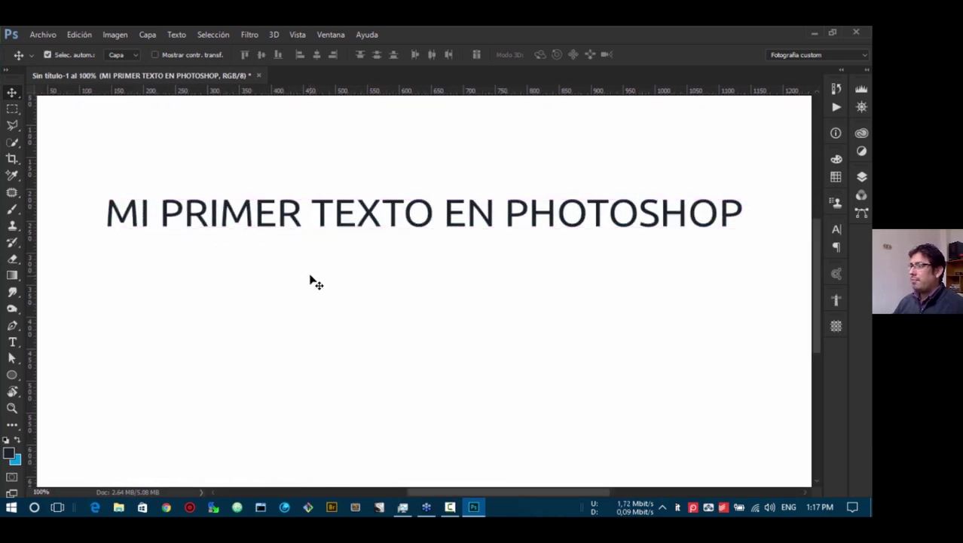
pyautogui.scroll(10, 269, 245)
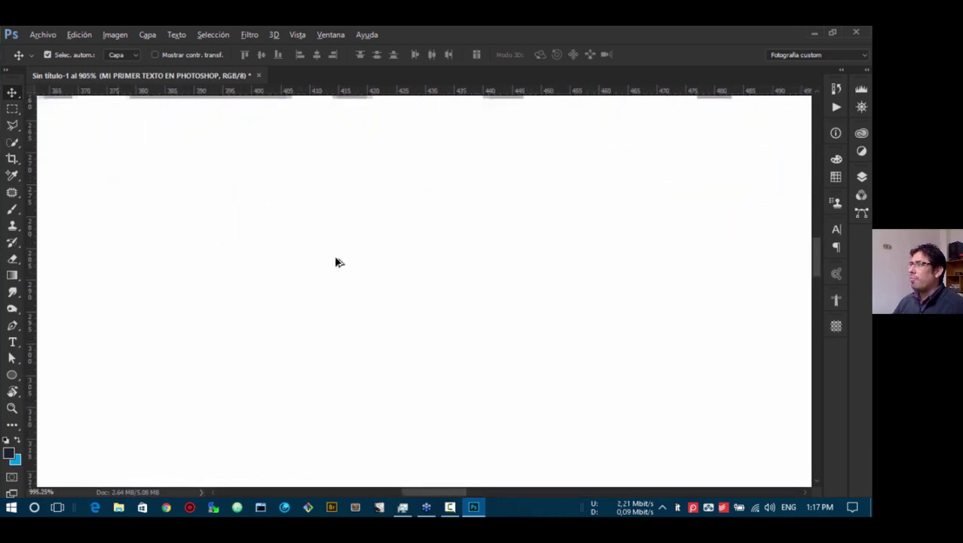
pyautogui.moveTo(336, 260); pyautogui.dragTo(511, 364)
pyautogui.scroll(5, 478, 232)
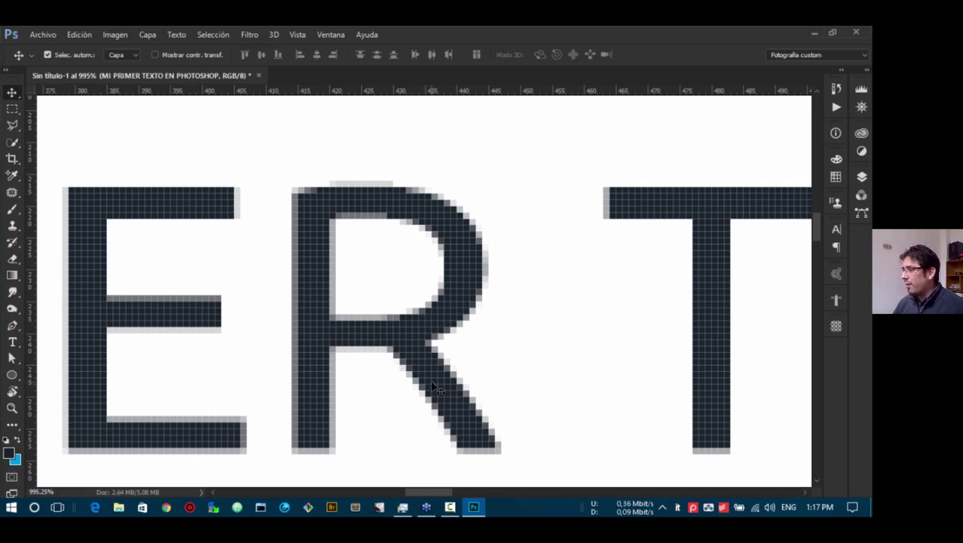
pyautogui.press('ctrl')
pyautogui.hotkey('ctrl', '1')
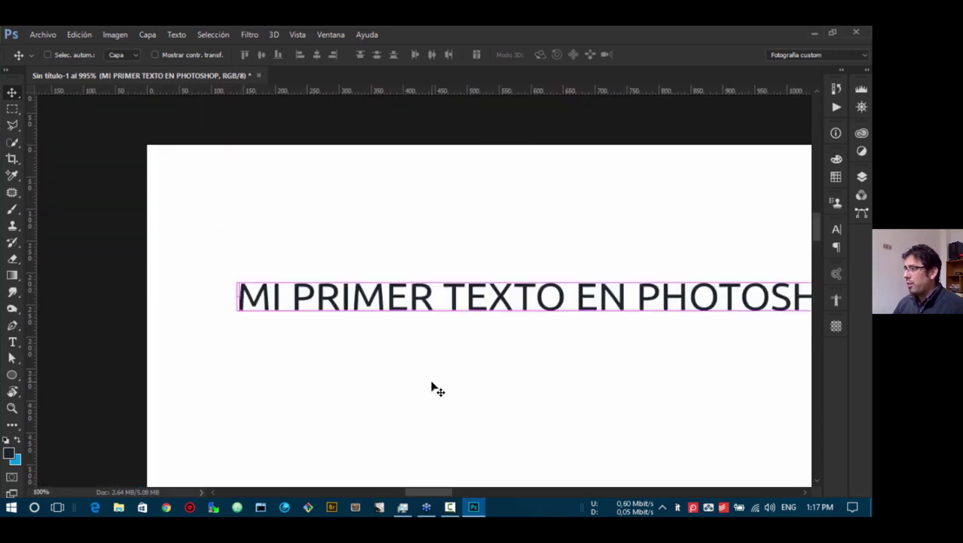
pyautogui.press('c')
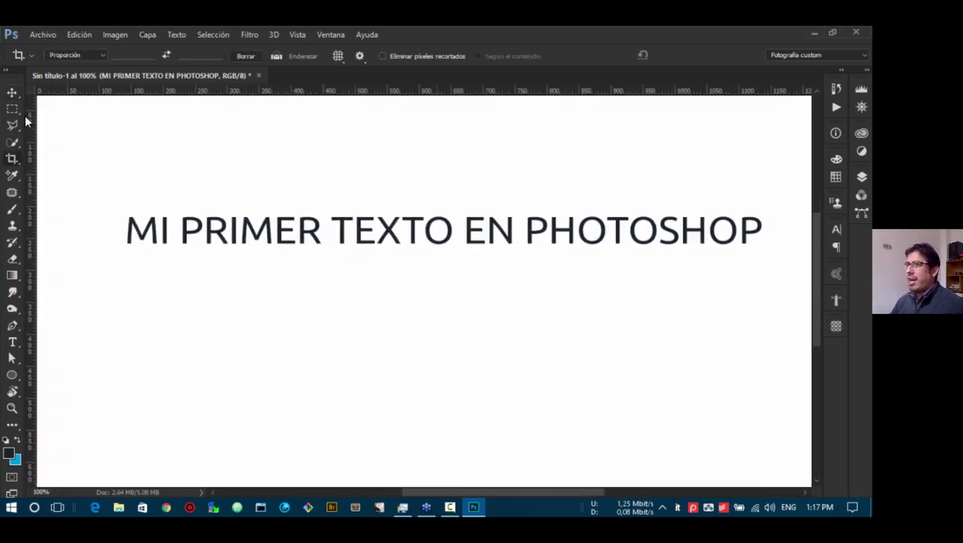
pyautogui.press('v')
pyautogui.hotkey('ctrl', '0')
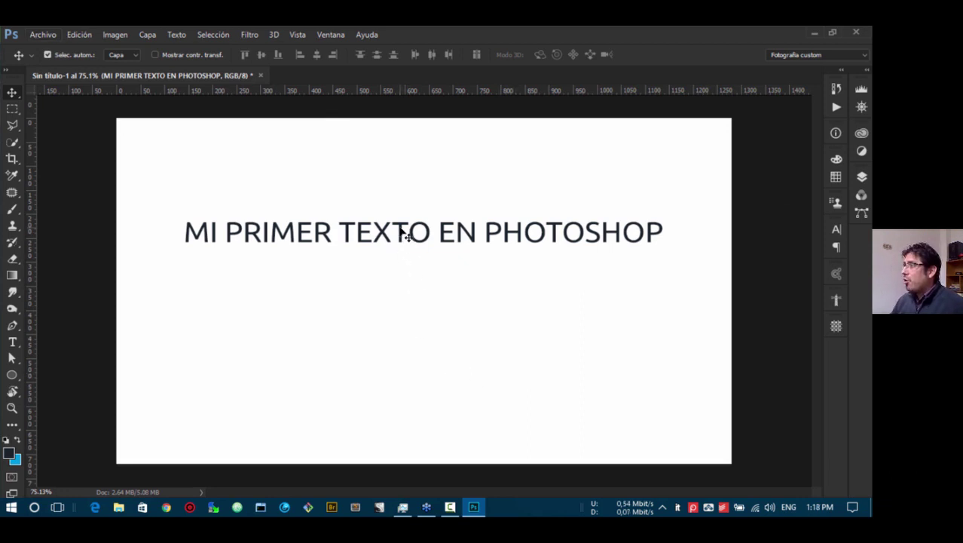
# - Move the horizontal text slightly up and to the right, and write the vertical text "MI PRIMER TEXTO" near the canvas's left edge
pyautogui.moveTo(405, 234); pyautogui.dragTo(432, 208)
pyautogui.click(17, 346)
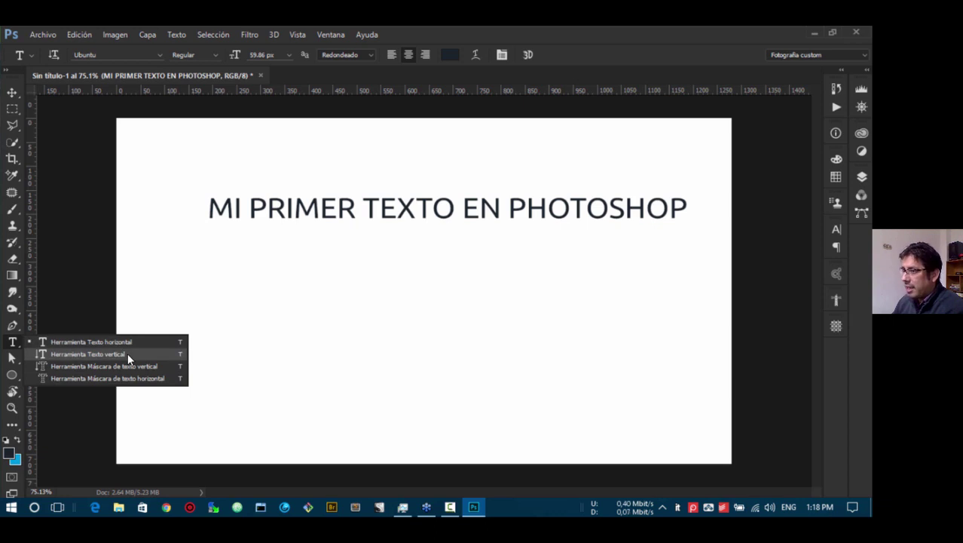
pyautogui.click(72, 352)
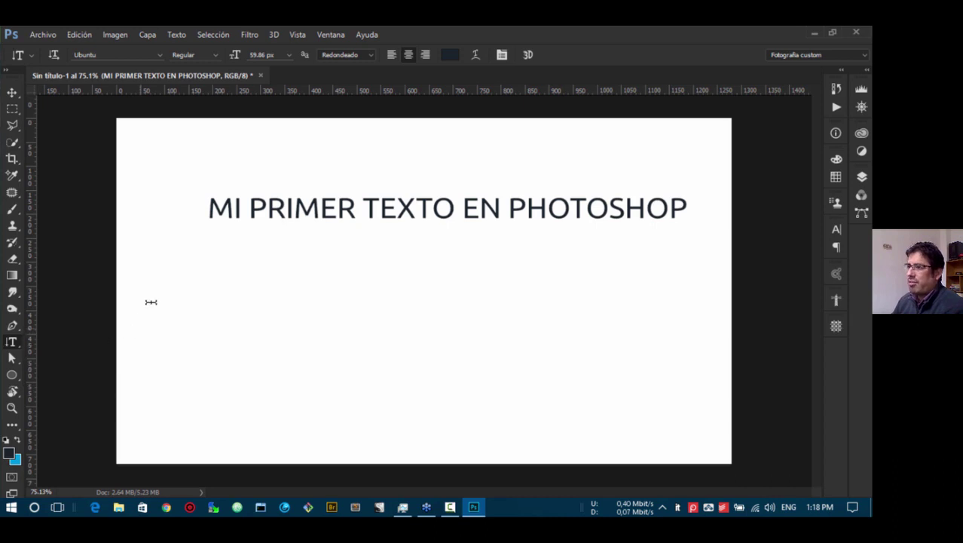
pyautogui.click(160, 188)
pyautogui.write('M')
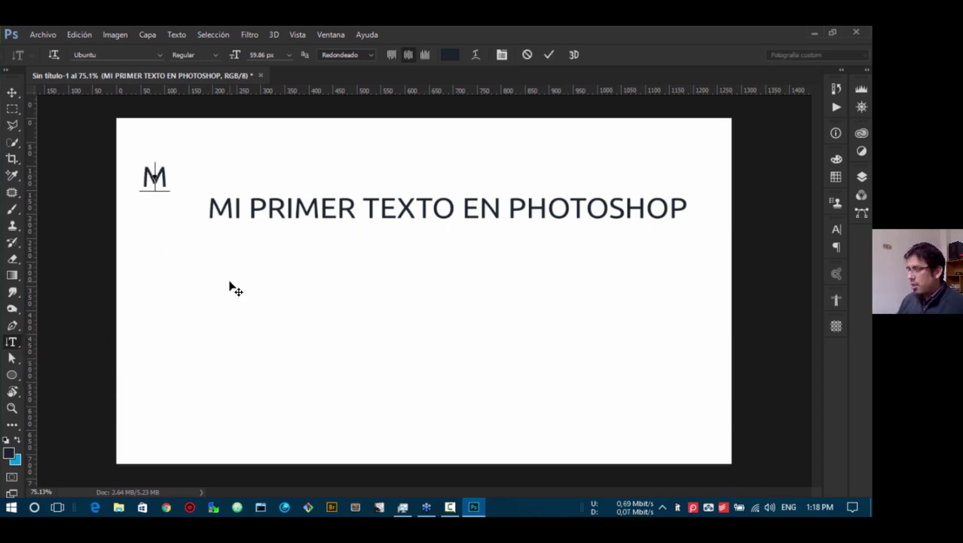
pyautogui.write('I PRIMER TEXTO')
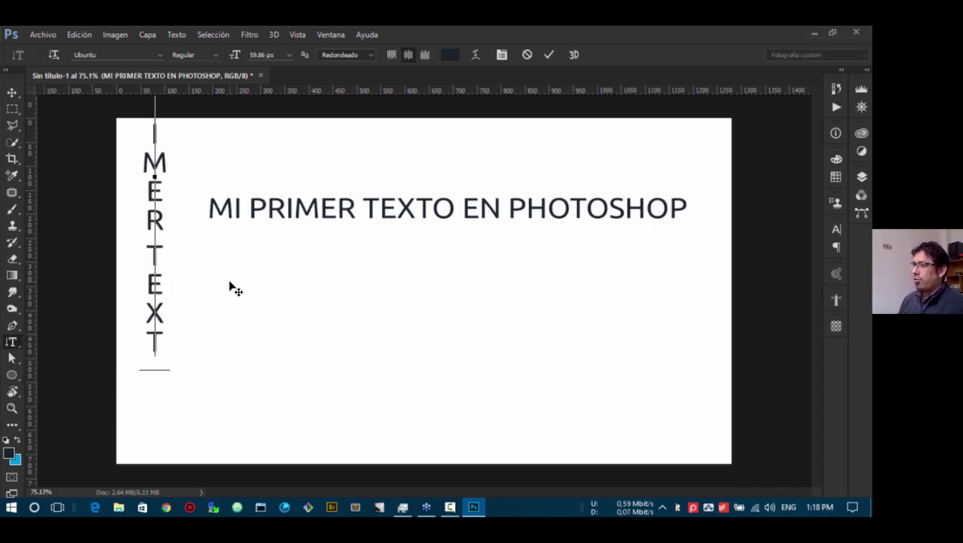
pyautogui.click(11, 92)
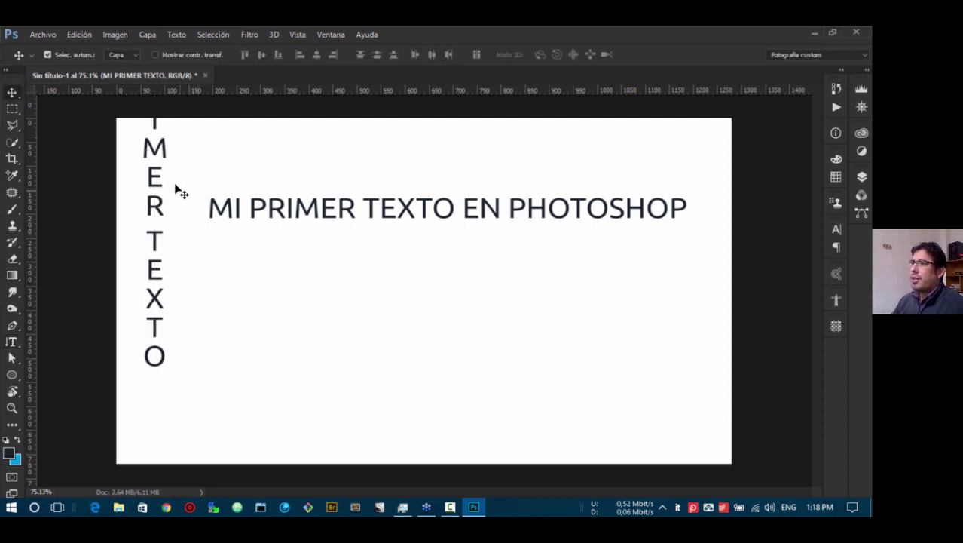
# - Move the vertical text down and shrink it with Free Transform so that it fits within the canvas along the left edge
pyautogui.moveTo(161, 168); pyautogui.dragTo(163, 257)
pyautogui.hotkey('ctrl', 't')
pyautogui.moveTo(166, 456); pyautogui.dragTo(163, 382)
pyautogui.moveTo(160, 205); pyautogui.dragTo(171, 273)
pyautogui.press('Return')
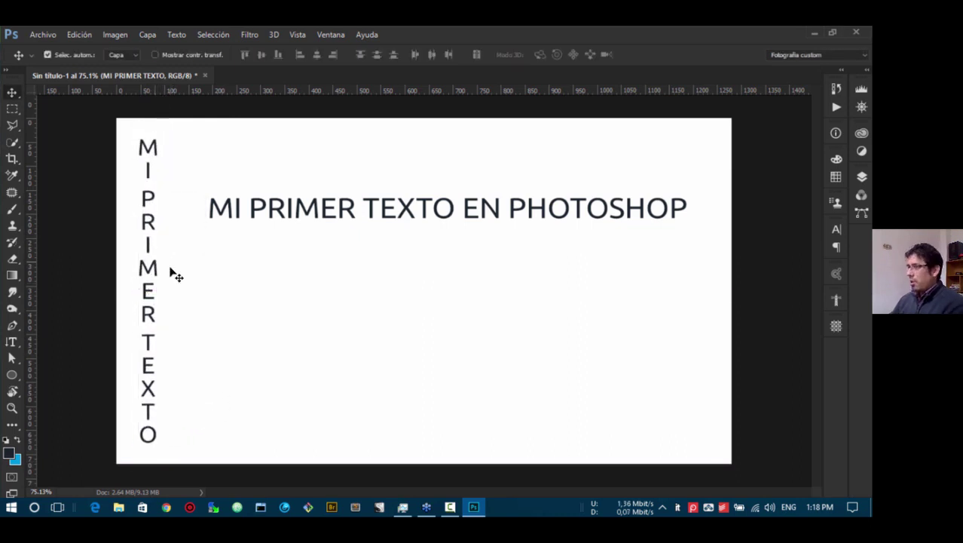
# - Rotate the horizontal text "MI PRIMER TEXTO EN PHOTOSHOP" 90° clockwise with Free Transform
pyautogui.click(292, 212)
pyautogui.hotkey('ctrl', 't')
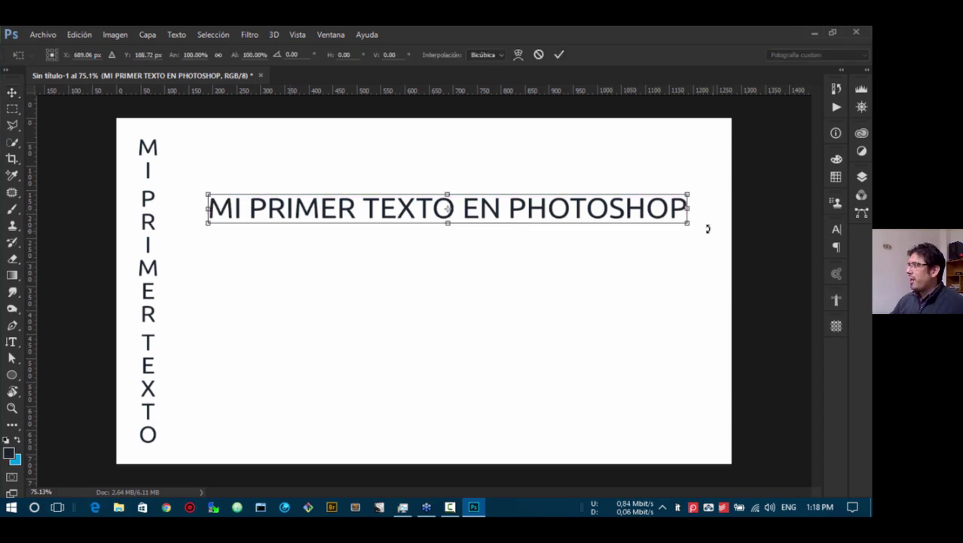
pyautogui.moveTo(708, 228); pyautogui.dragTo(402, 458)
pyautogui.press('Return')
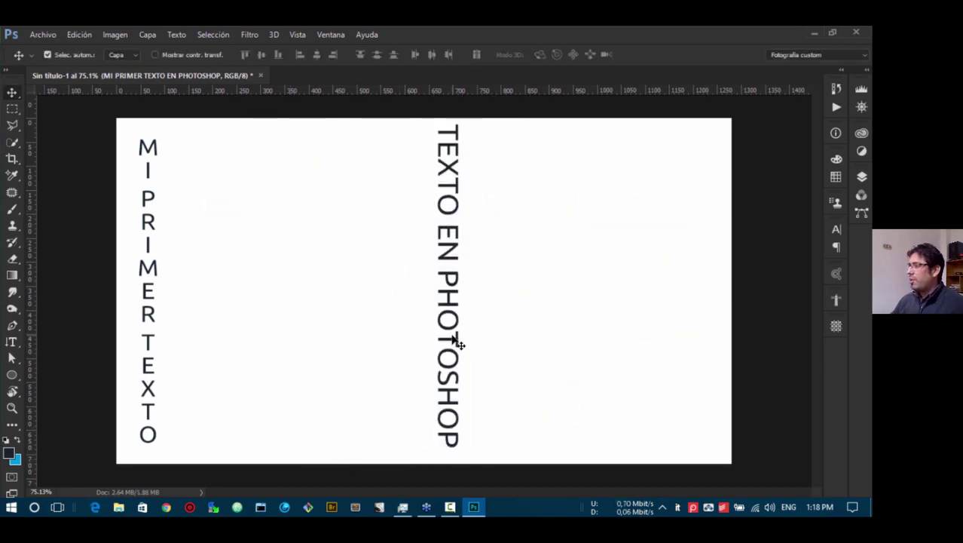
# - Move the rotated text beside the vertical text for comparison, and undo both the moves and the rotation
pyautogui.moveTo(456, 343); pyautogui.dragTo(190, 475)
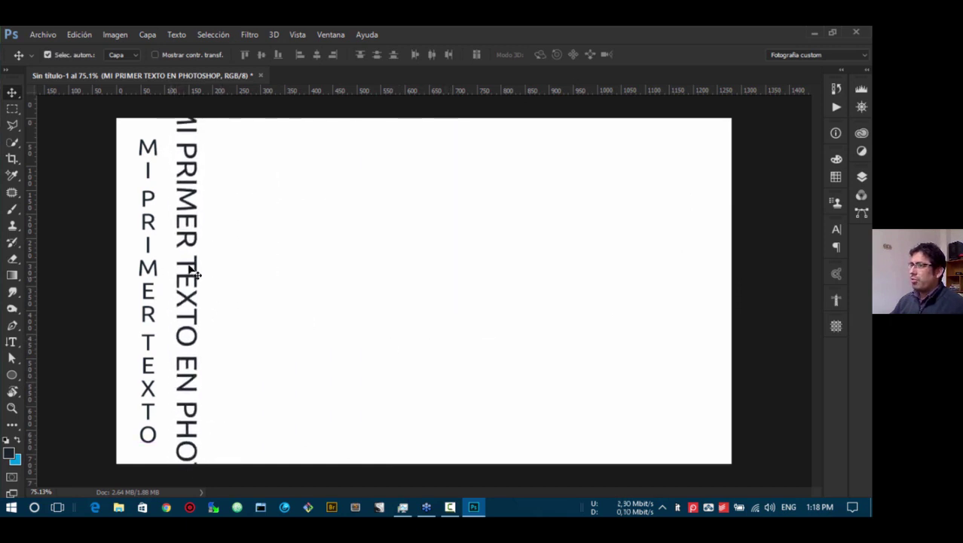
pyautogui.moveTo(194, 273)
pyautogui.mouseDown()
pyautogui.moveTo(196, 250)
pyautogui.moveTo(196, 295)
pyautogui.moveTo(196, 279)
pyautogui.mouseUp()
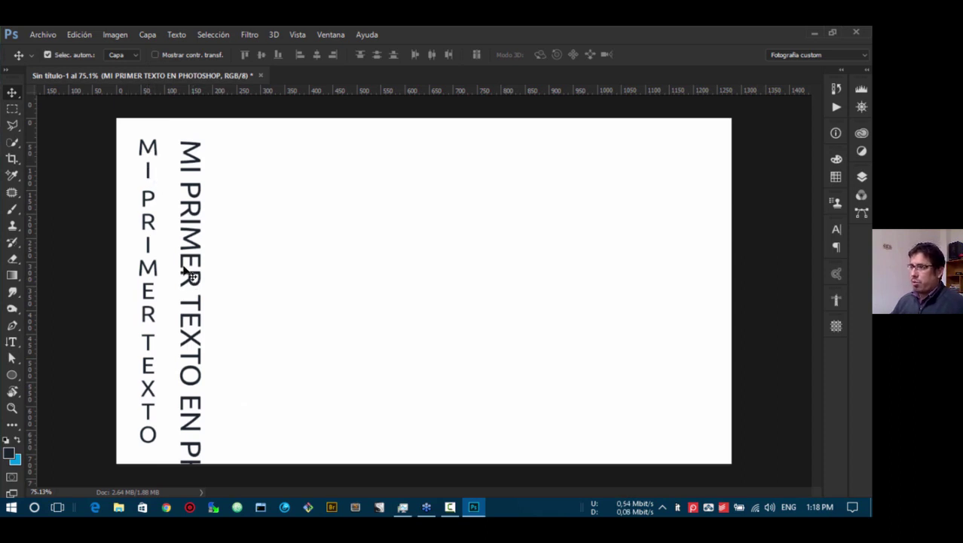
pyautogui.hotkey('ctrl', 'z')
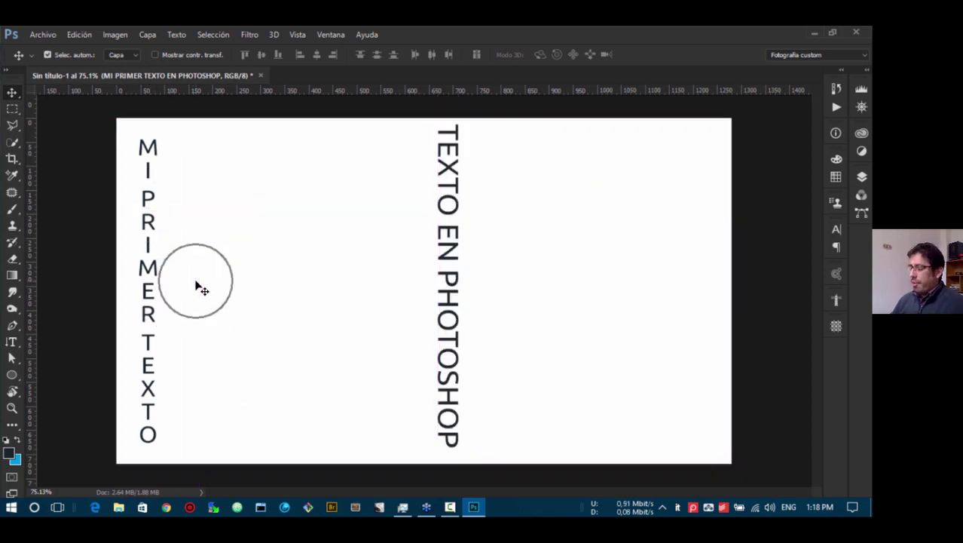
pyautogui.hotkey('ctrl', 'alt', 'z')
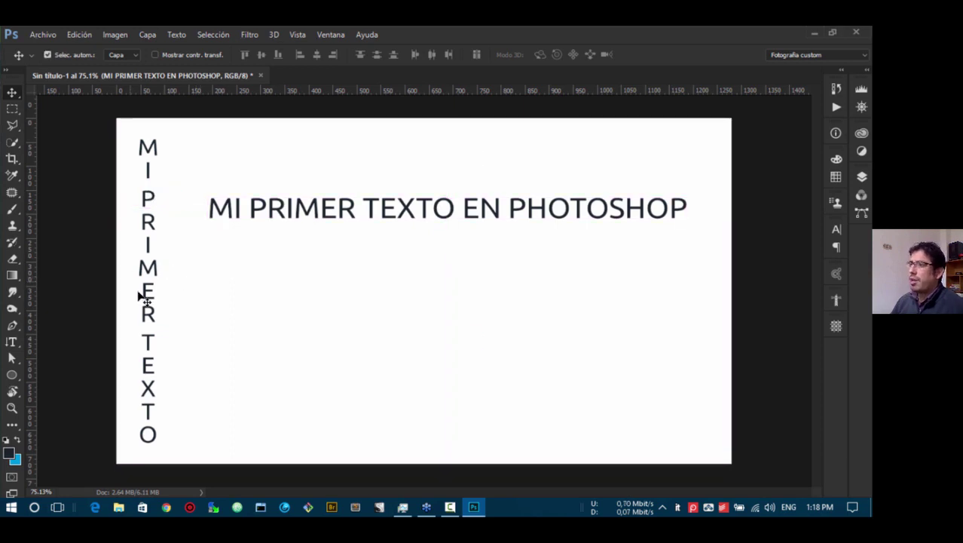
# - Switch the type tool back to horizontal text and delete both the horizontal and the vertical text
pyautogui.moveTo(11, 342); pyautogui.dragTo(90, 346)
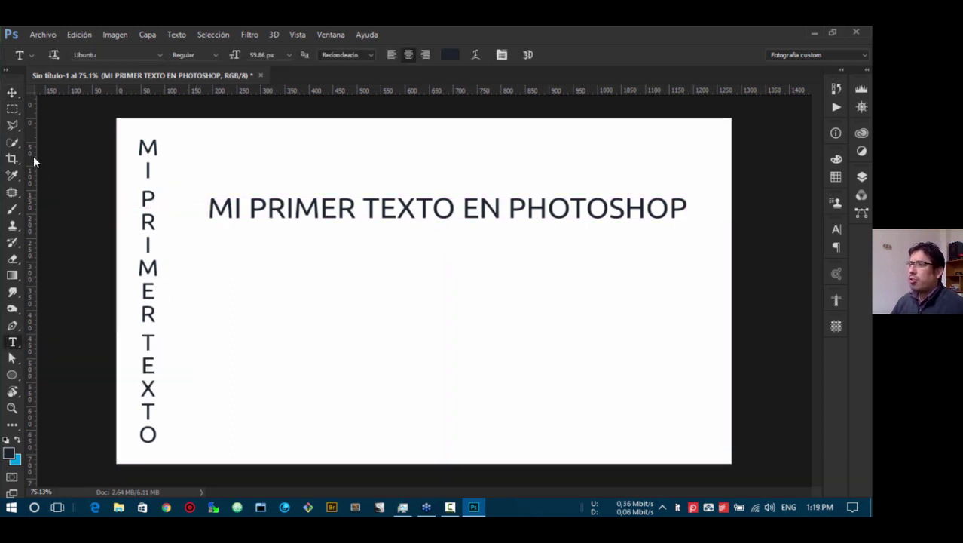
pyautogui.click(12, 92)
pyautogui.press('Delete')
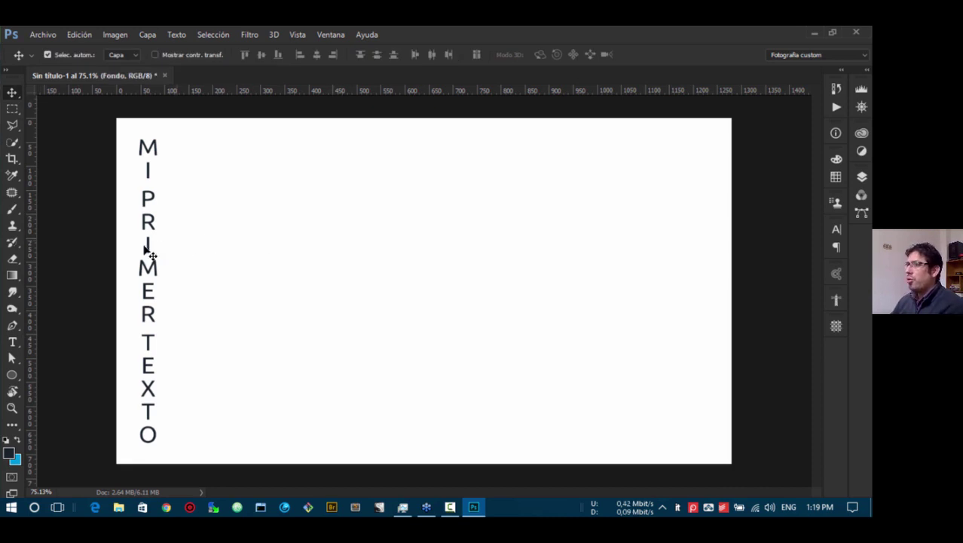
pyautogui.click(159, 236)
pyautogui.press('Delete')
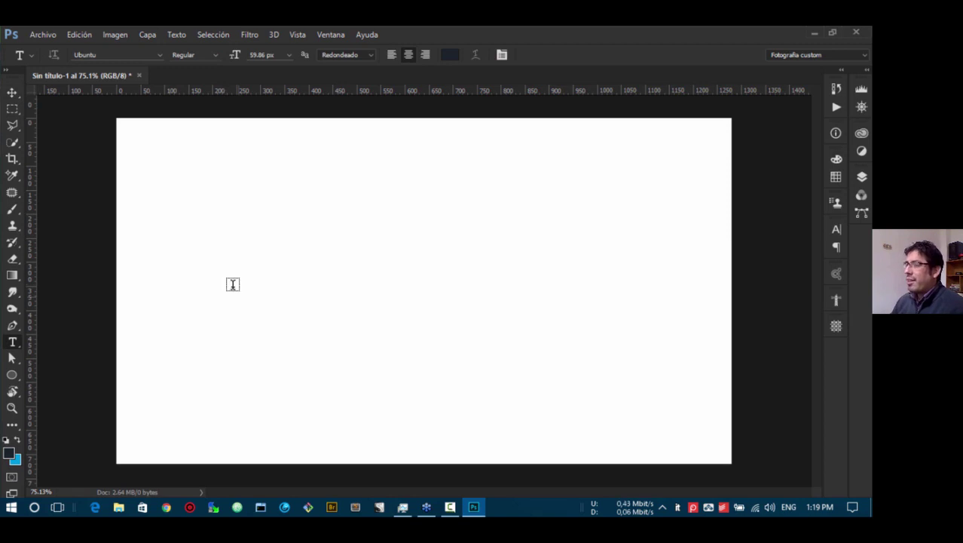
# - Write the horizontal, centre-aligned text "HOLA MUNDO" near the canvas's upper-left corner
pyautogui.click(244, 176)
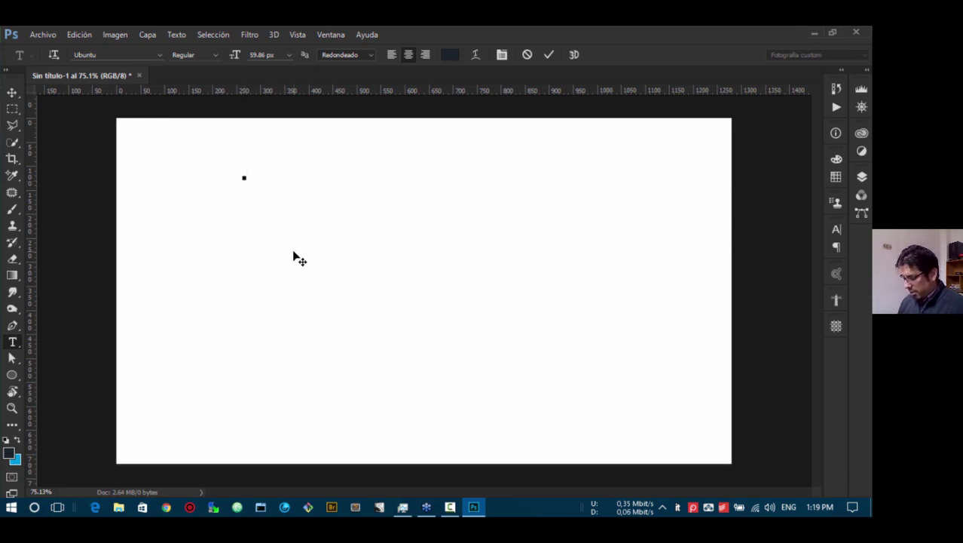
pyautogui.write('HOLA MUNDIO')
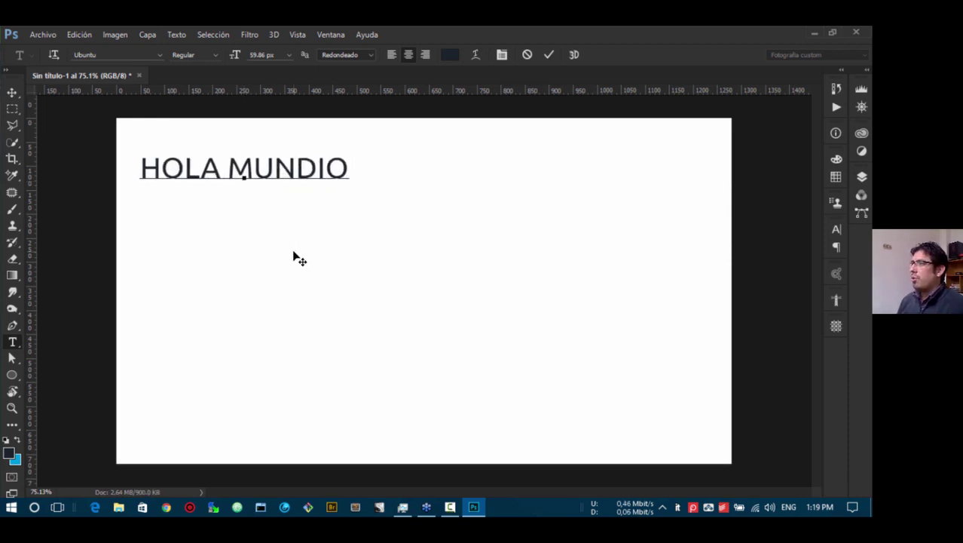
pyautogui.press('BackSpace')
pyautogui.press('BackSpace')
pyautogui.write('O')
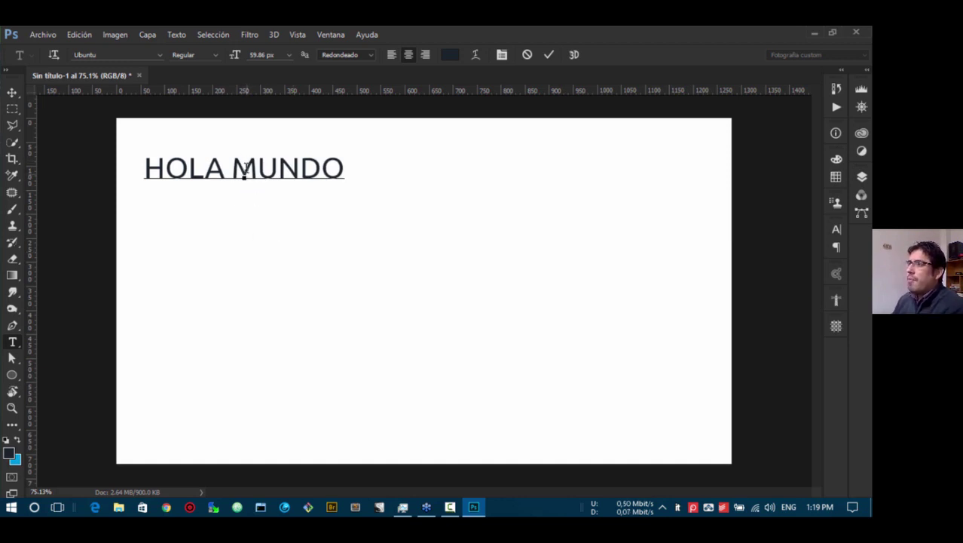
# - Try right and left alignment on the "HOLA MUNDO" text and delete it from the canvas
pyautogui.click(425, 56)
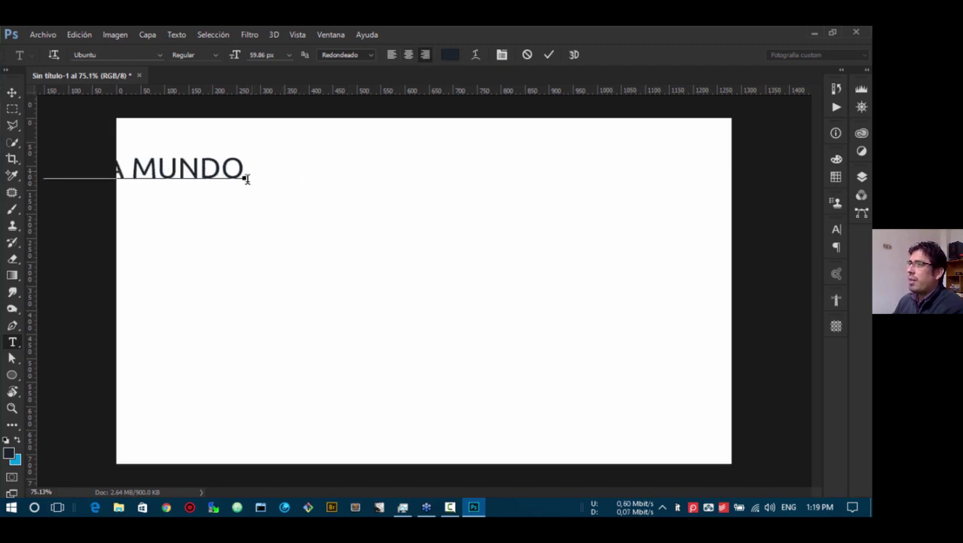
pyautogui.click(393, 53)
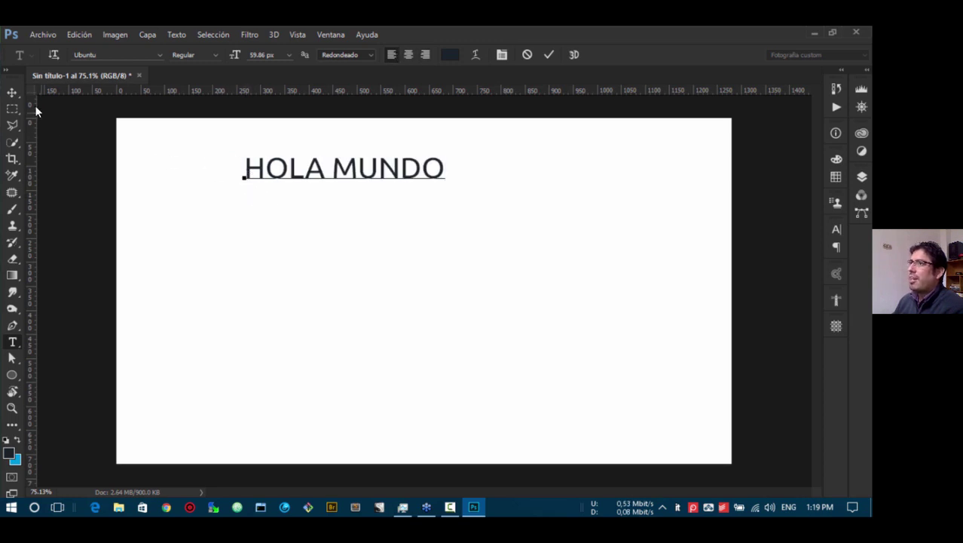
pyautogui.click(13, 92)
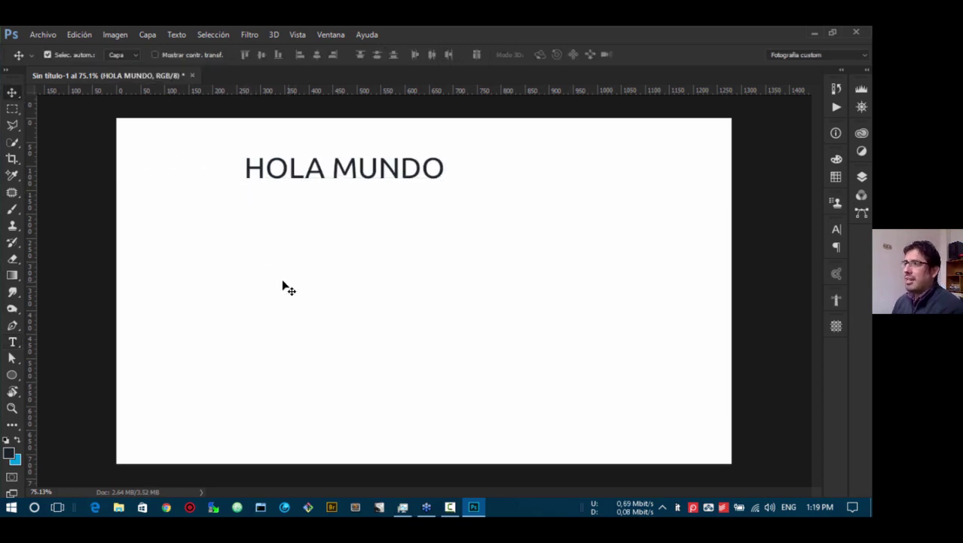
pyautogui.moveTo(299, 179); pyautogui.dragTo(332, 197)
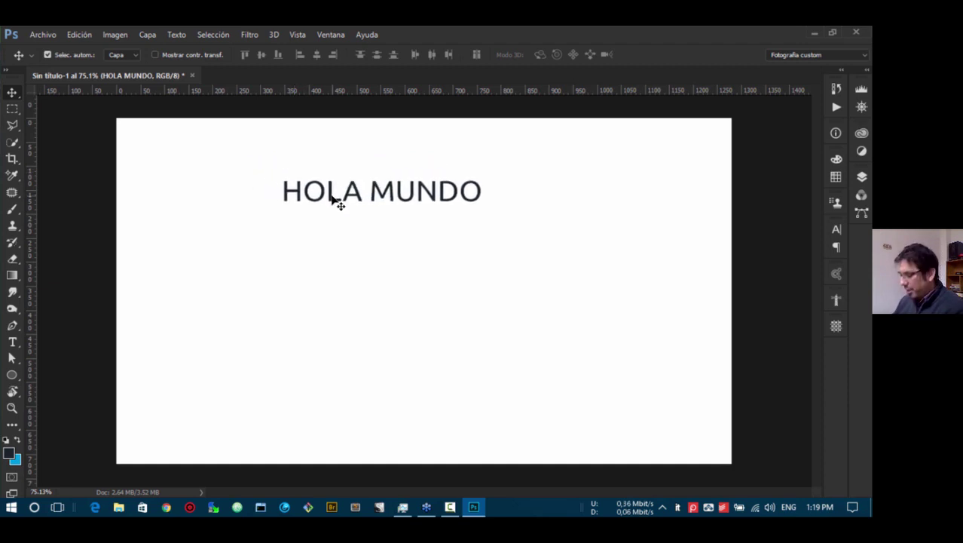
pyautogui.press('Delete')
# - Write a new left-aligned horizontal text "HOLA MUNDO" near the canvas's upper middle
pyautogui.press('t')
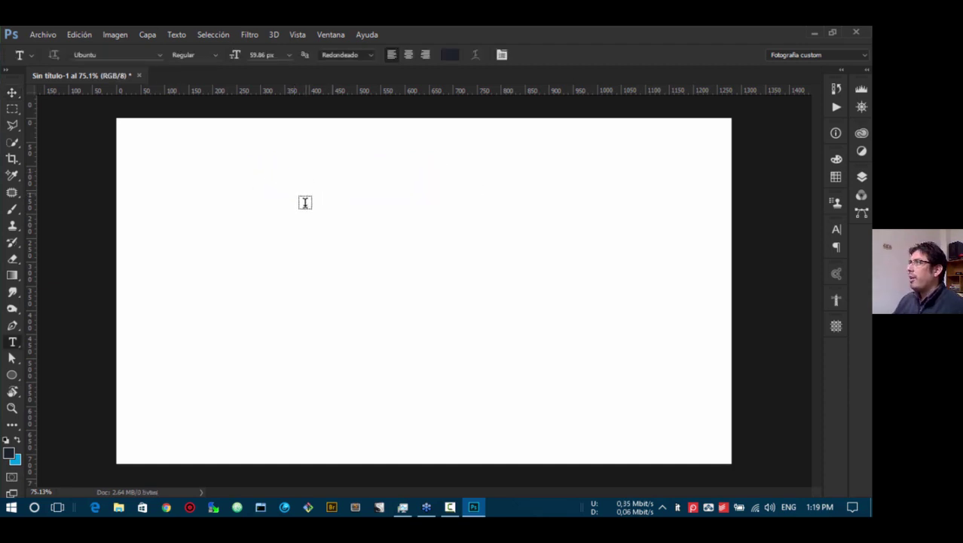
pyautogui.click(317, 188)
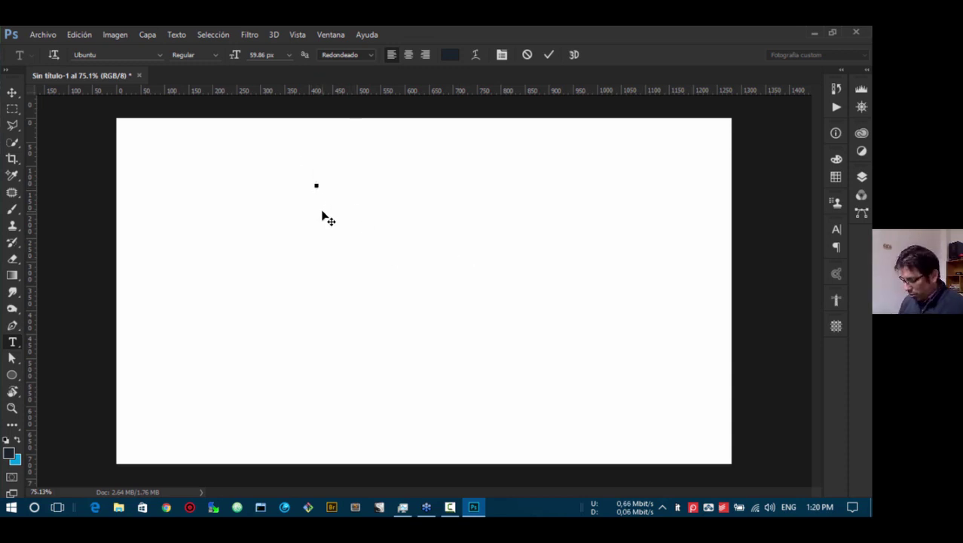
pyautogui.write('HOLA MUNDO')
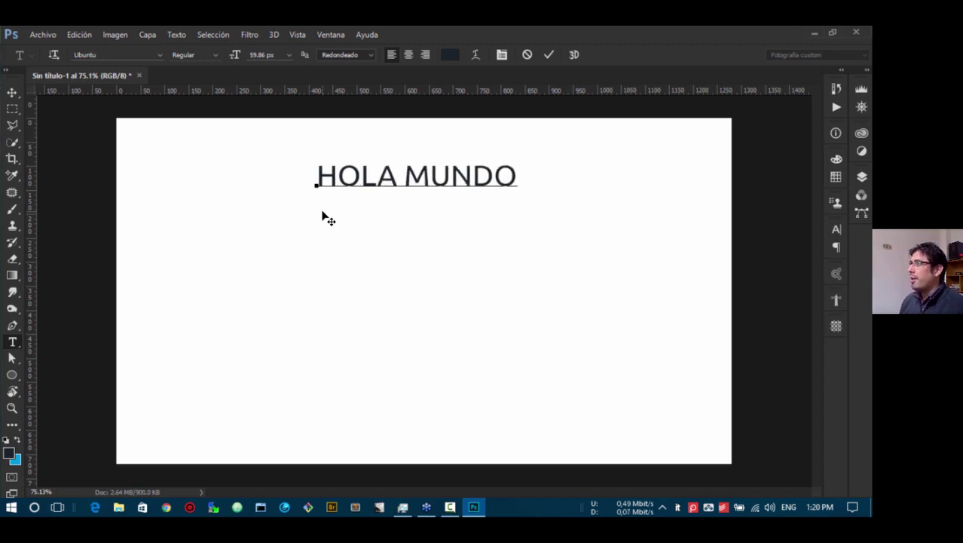
pyautogui.click(326, 218)
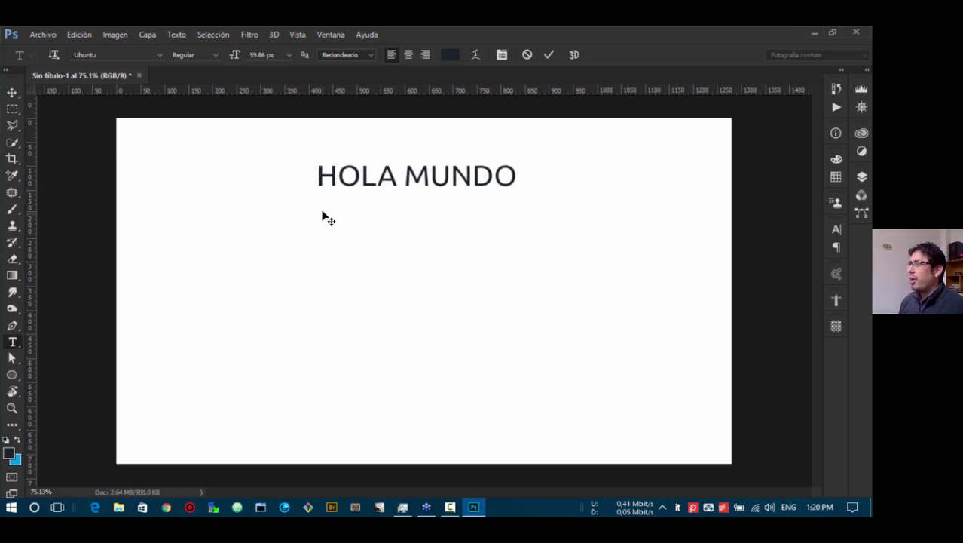
pyautogui.click(12, 92)
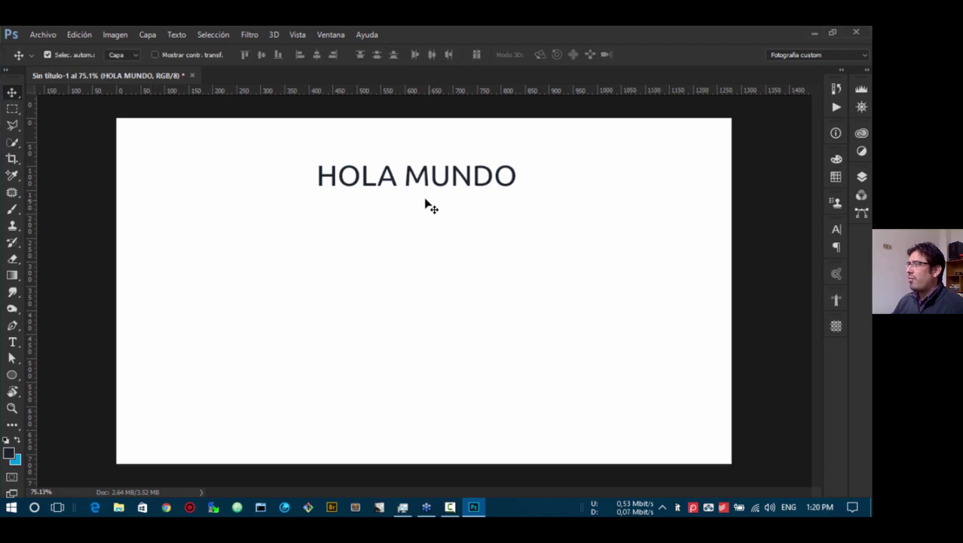
# - Move the "HOLA MUNDO" text slightly down and to the left, and try selecting its words and placing the text cursor
pyautogui.moveTo(392, 186); pyautogui.dragTo(359, 213)
pyautogui.press('t')
pyautogui.doubleClick(361, 202)
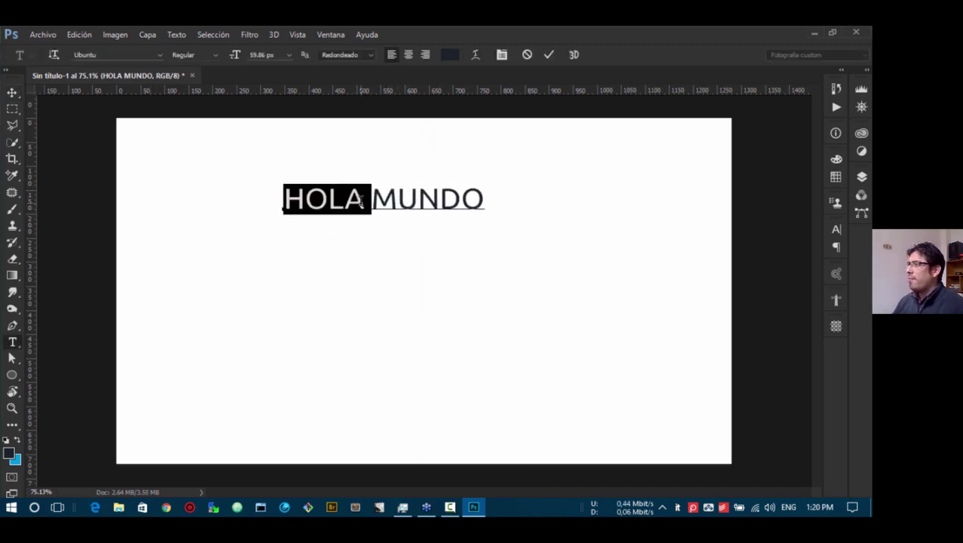
pyautogui.tripleClick(316, 198)
pyautogui.click(359, 205)
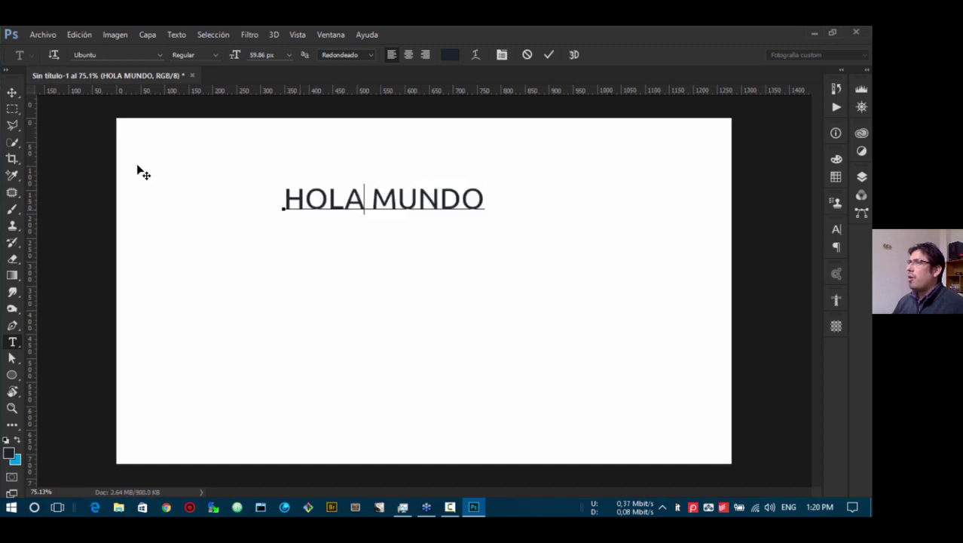
pyautogui.click(11, 92)
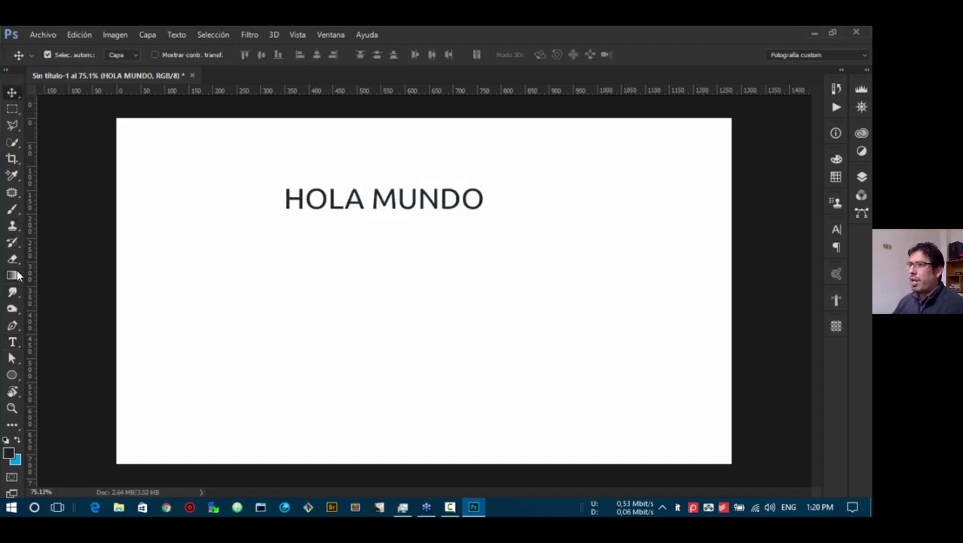
# - Draw a dark filled rectangle about 568 × 383 px in the middle of the canvas
pyautogui.moveTo(12, 375); pyautogui.dragTo(79, 375)
pyautogui.moveTo(254, 167); pyautogui.dragTo(528, 351)
pyautogui.click(248, 185)
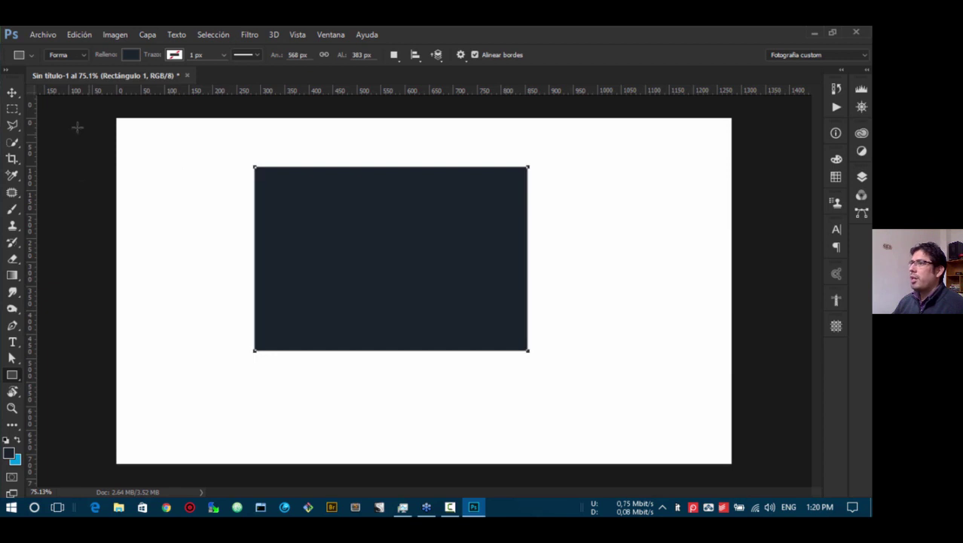
# - Move the rectangle below the "HOLA MUNDO" text and line the text up with the rectangle's left edge
pyautogui.click(12, 92)
pyautogui.moveTo(379, 288); pyautogui.dragTo(380, 308)
pyautogui.moveTo(396, 205); pyautogui.dragTo(355, 209)
# - Set the whole "HOLA MUNDO" text to centre alignment
pyautogui.press('t')
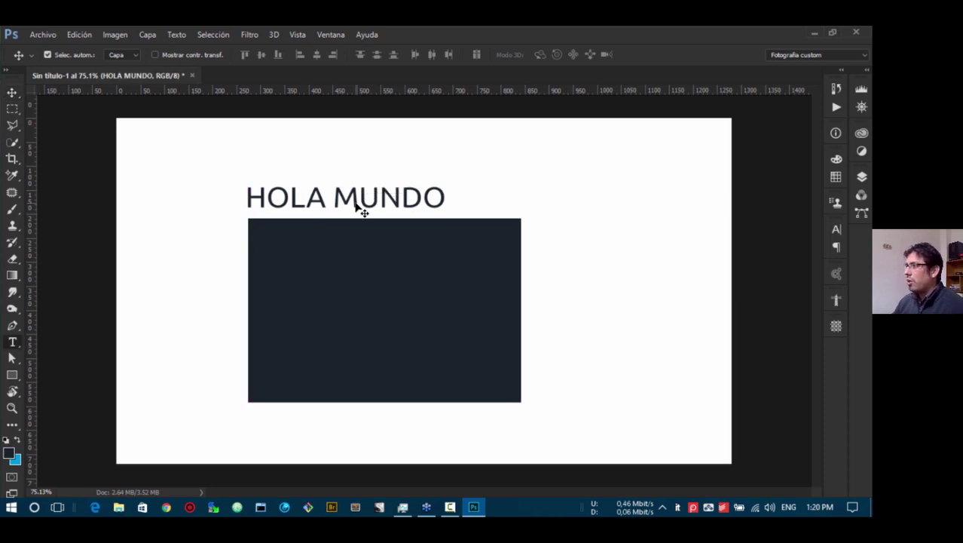
pyautogui.doubleClick(355, 198)
pyautogui.click(355, 198)
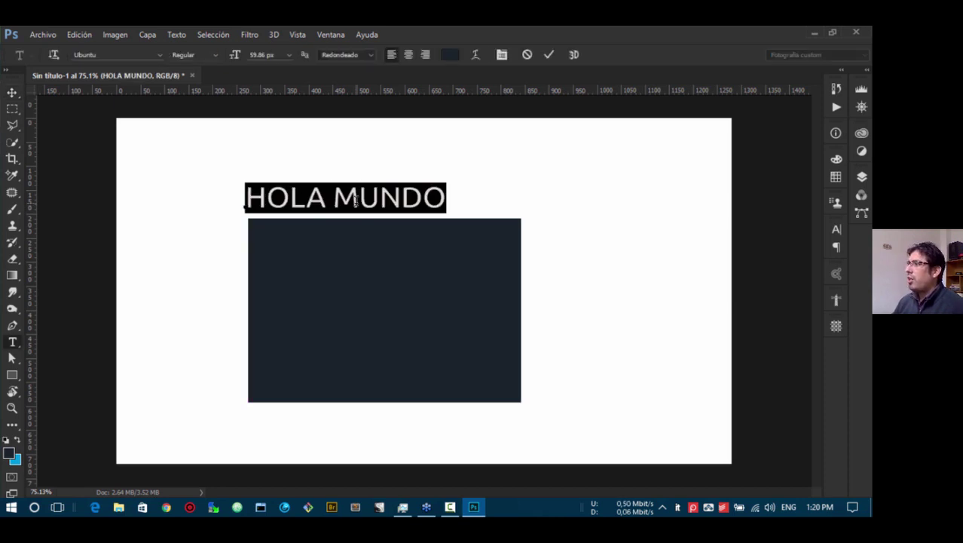
pyautogui.click(409, 55)
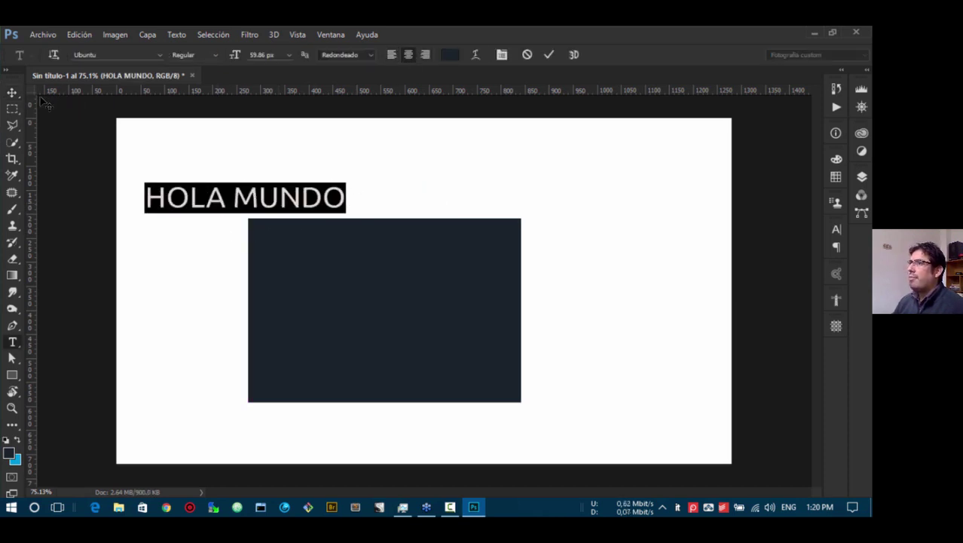
pyautogui.click(12, 92)
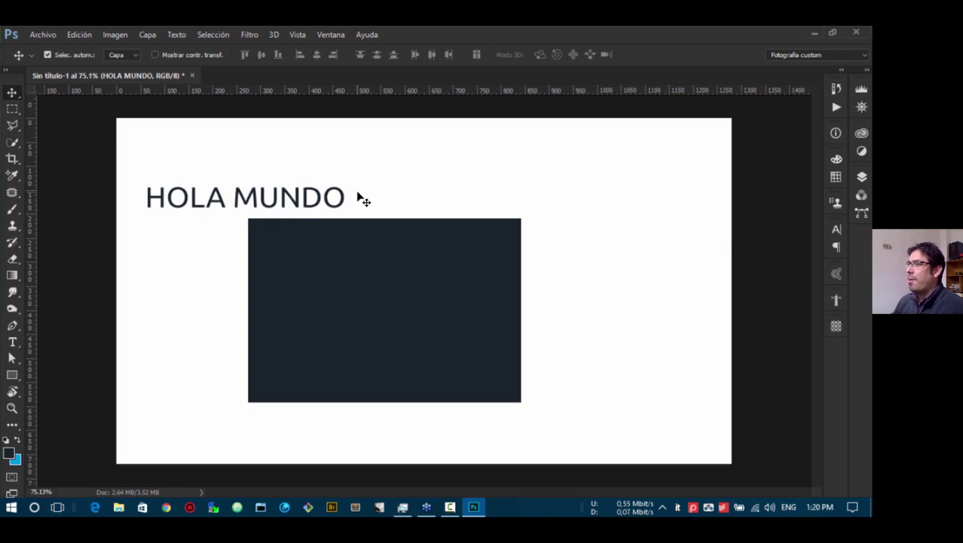
# - Set the "HOLA MUNDO" text to right alignment and move it above the rectangle
pyautogui.doubleClick(260, 206)
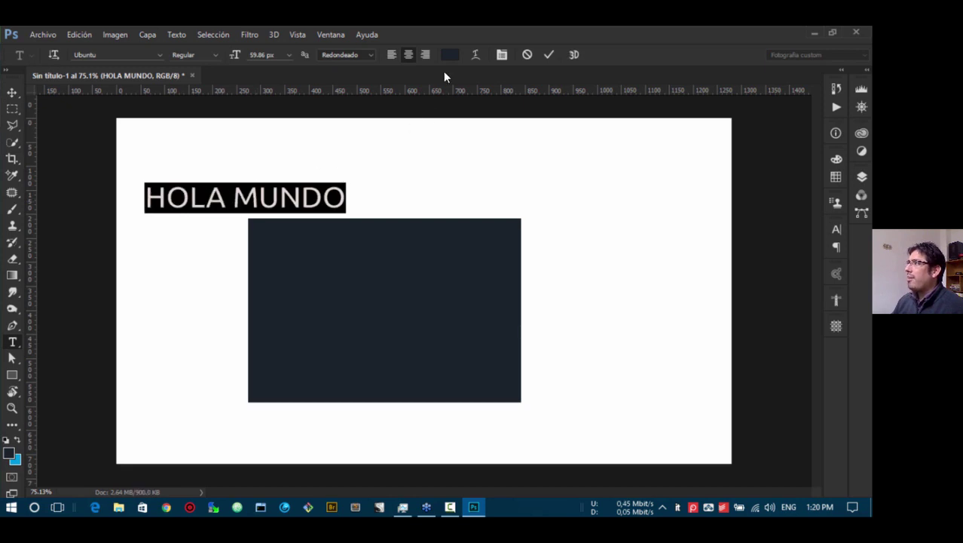
pyautogui.click(426, 56)
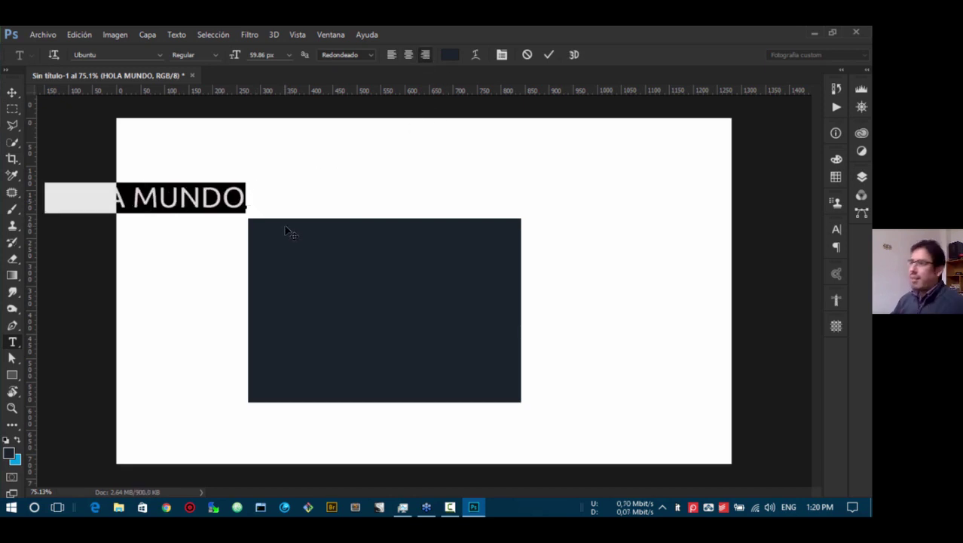
pyautogui.click(12, 92)
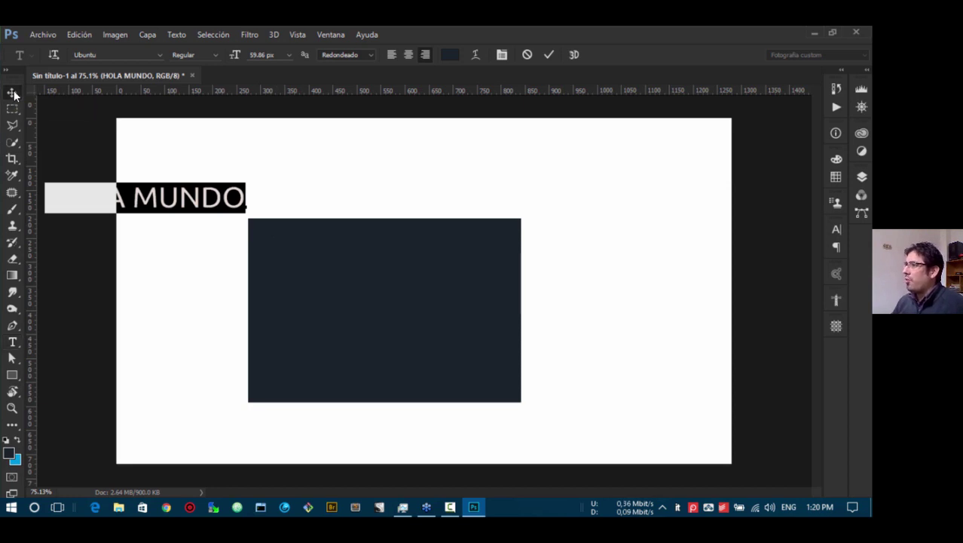
pyautogui.moveTo(254, 199); pyautogui.dragTo(472, 187)
# - Set the whole "HOLA MUNDO" text to left alignment and move it to the middle just above the rectangle
pyautogui.press('t')
pyautogui.click(401, 189)
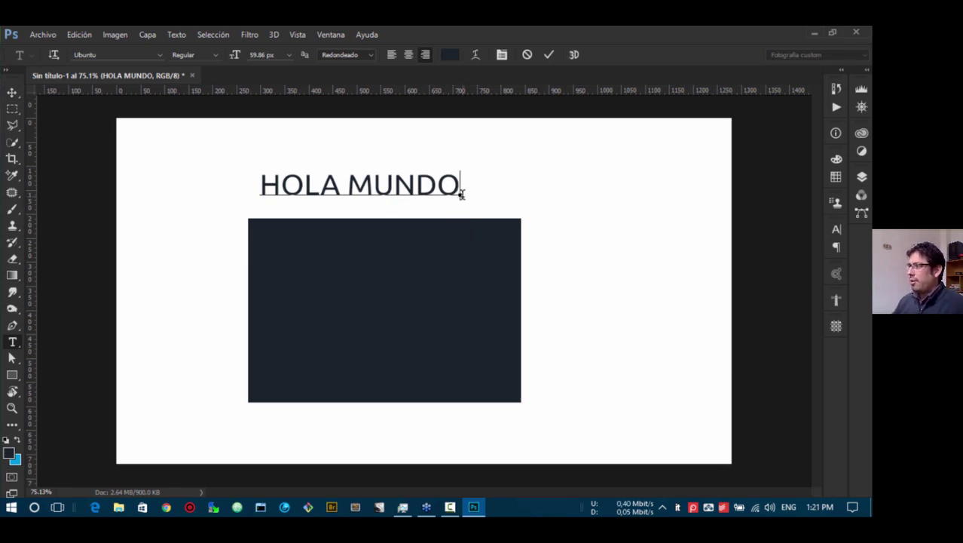
pyautogui.moveTo(462, 187); pyautogui.dragTo(256, 195)
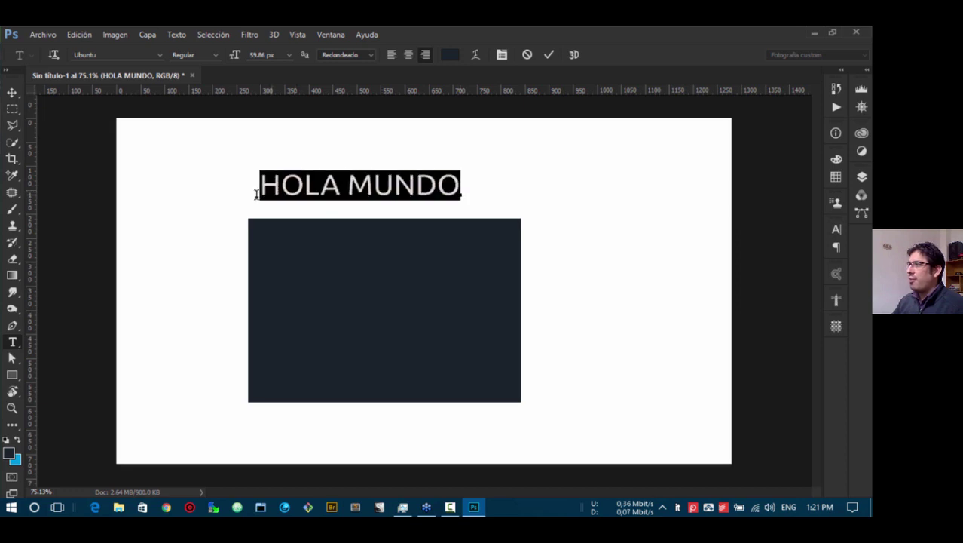
pyautogui.click(391, 55)
pyautogui.click(12, 93)
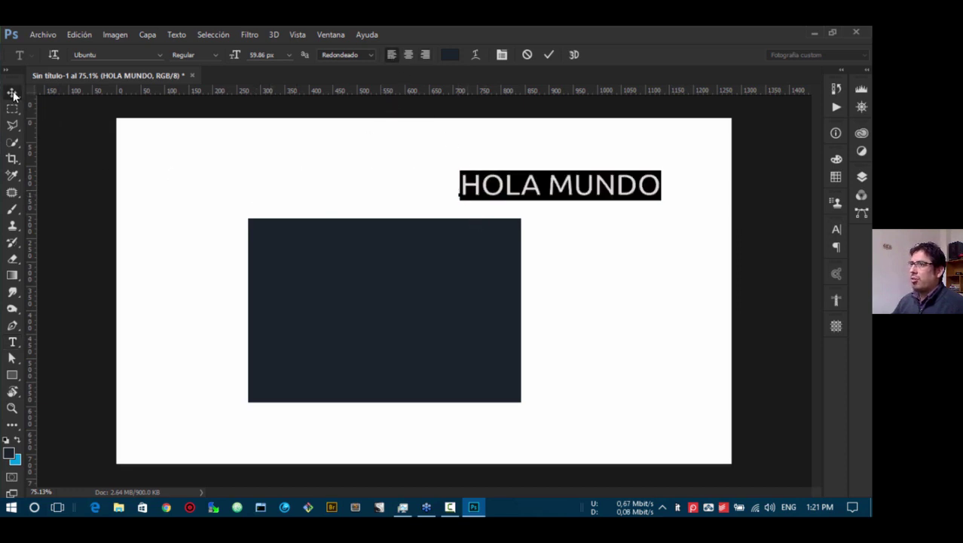
pyautogui.moveTo(483, 196); pyautogui.dragTo(336, 208)
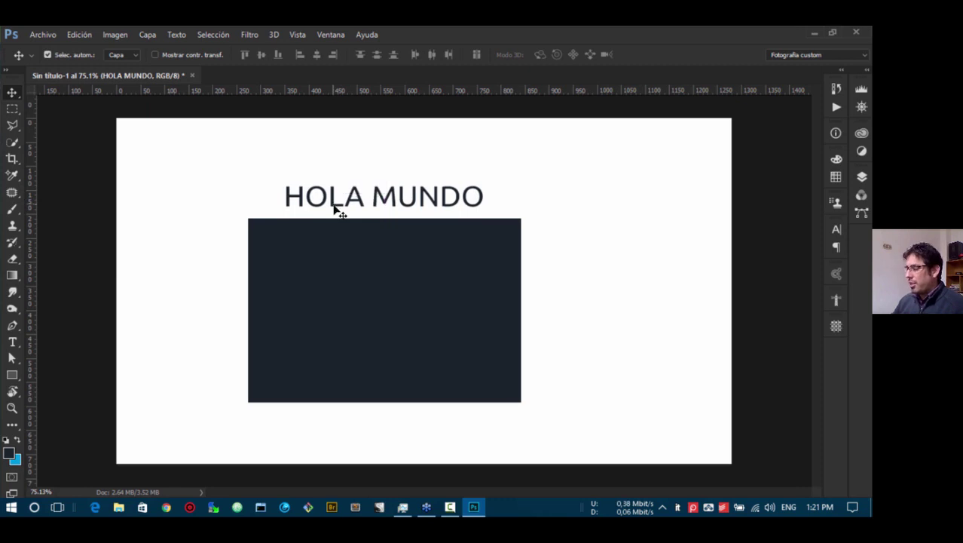
# - Delete the dark rectangle below the text
pyautogui.click(362, 252)
pyautogui.press('Delete')
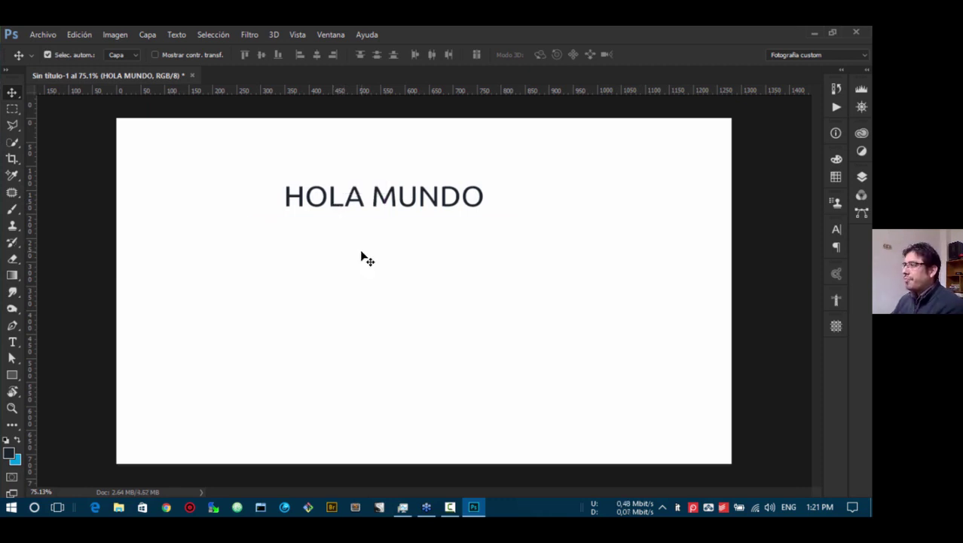
# - Delete the "HOLA MUNDO" text layer
pyautogui.press('Delete')
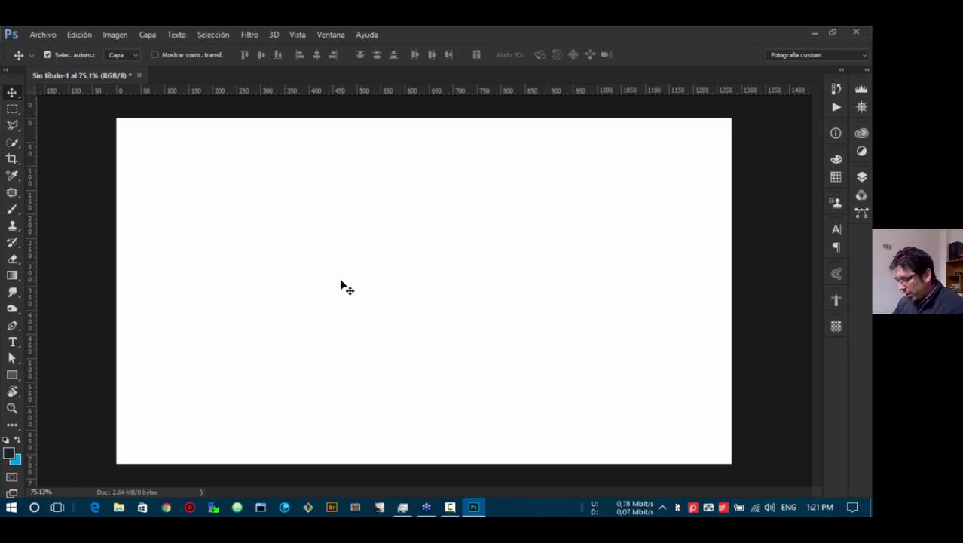
pyautogui.click(12, 346)
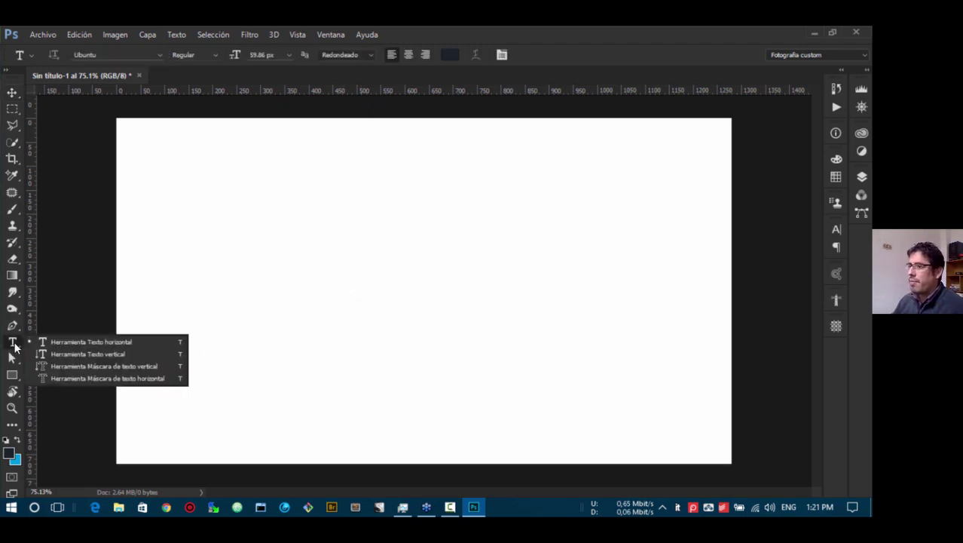
pyautogui.click(251, 184)
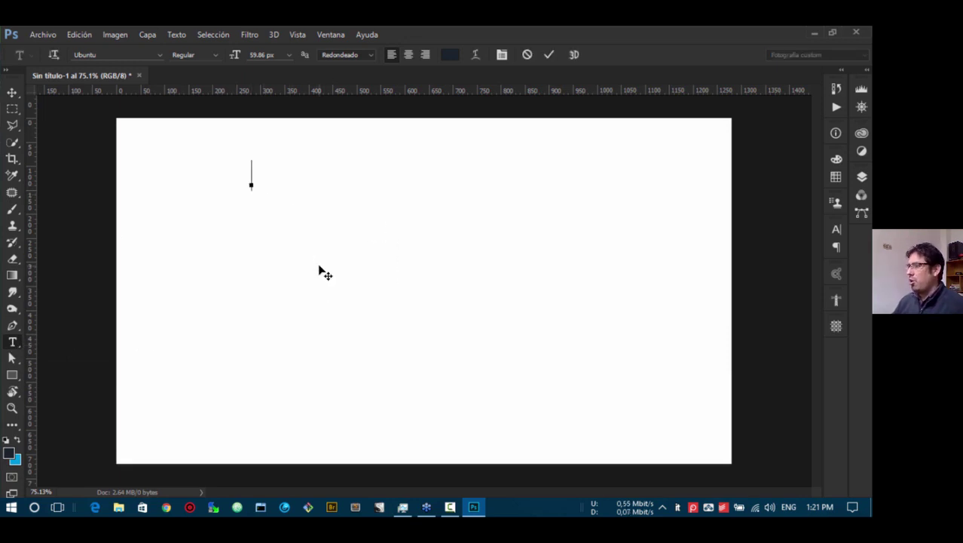
pyautogui.click(293, 260)
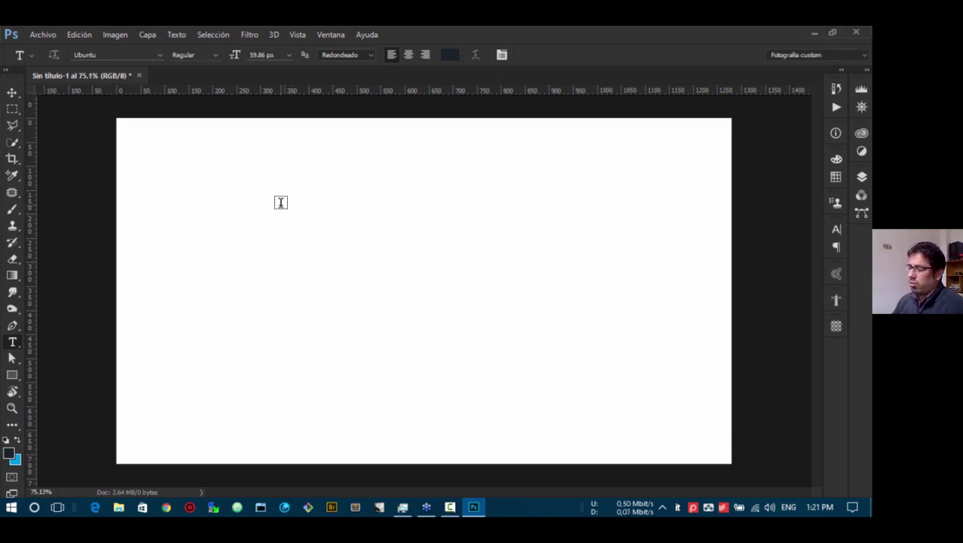
pyautogui.moveTo(282, 215); pyautogui.dragTo(555, 430)
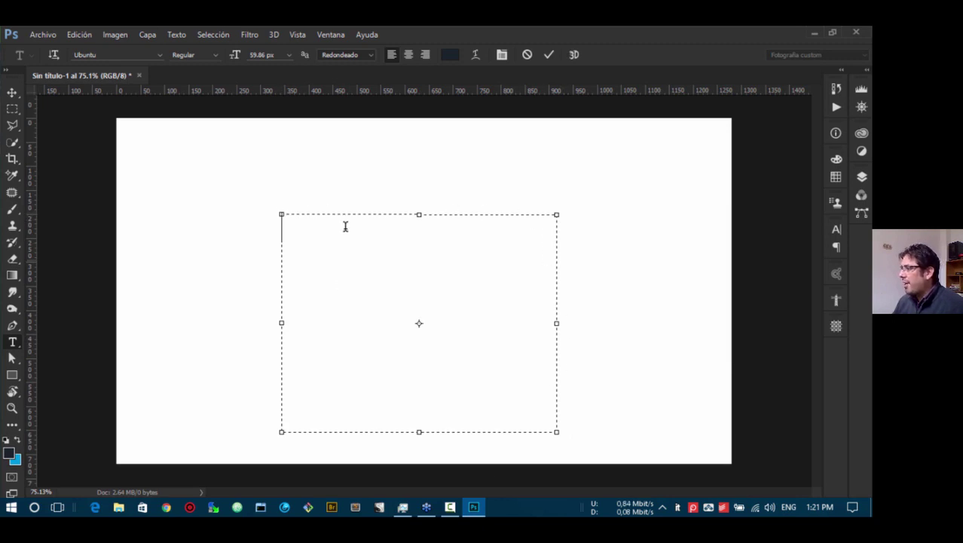
pyautogui.press('Escape')
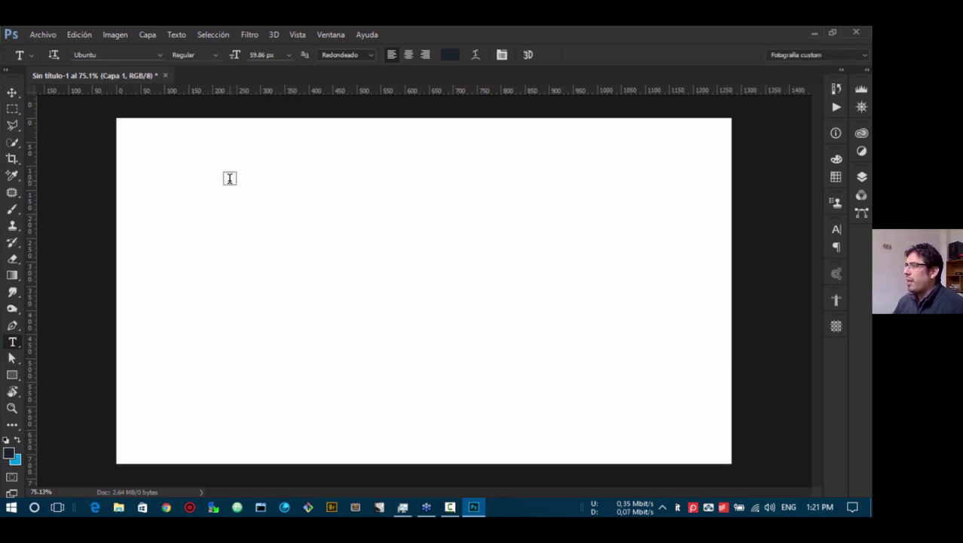
# - Draw a large, roughly square paragraph text box on the canvas and enter "MI PRIMER TEXTO DE PARRAFO" in it
pyautogui.moveTo(241, 200); pyautogui.dragTo(474, 416)
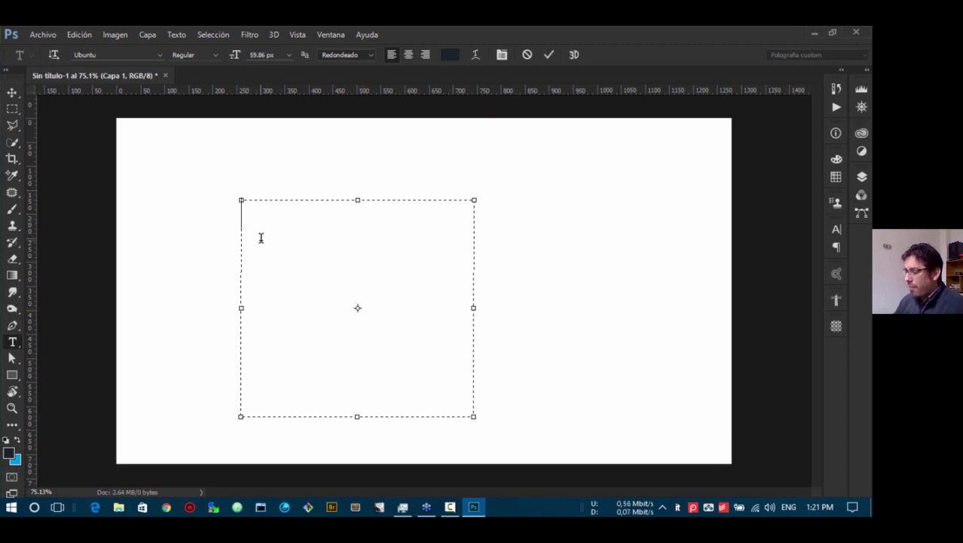
pyautogui.write('MI ')
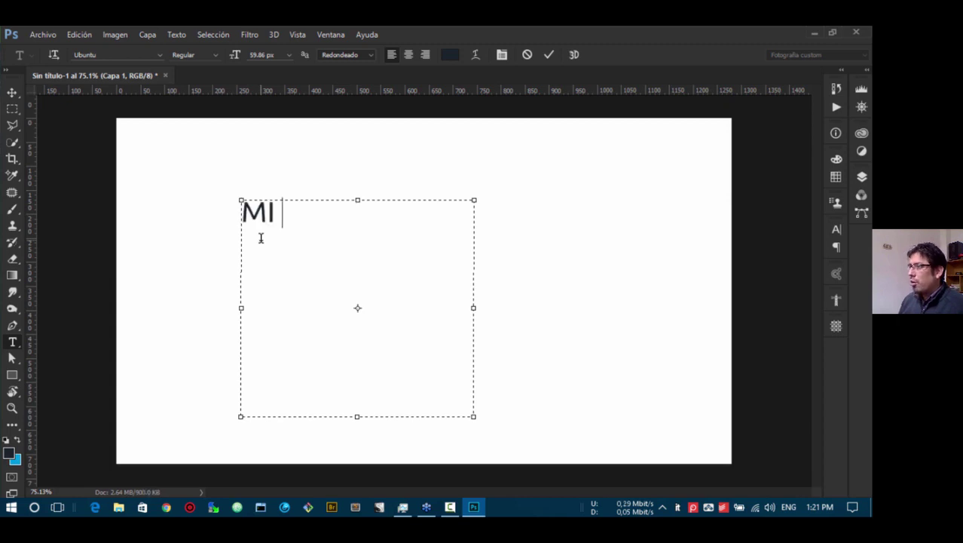
pyautogui.write('PRIMER TEXTO DE PA ')
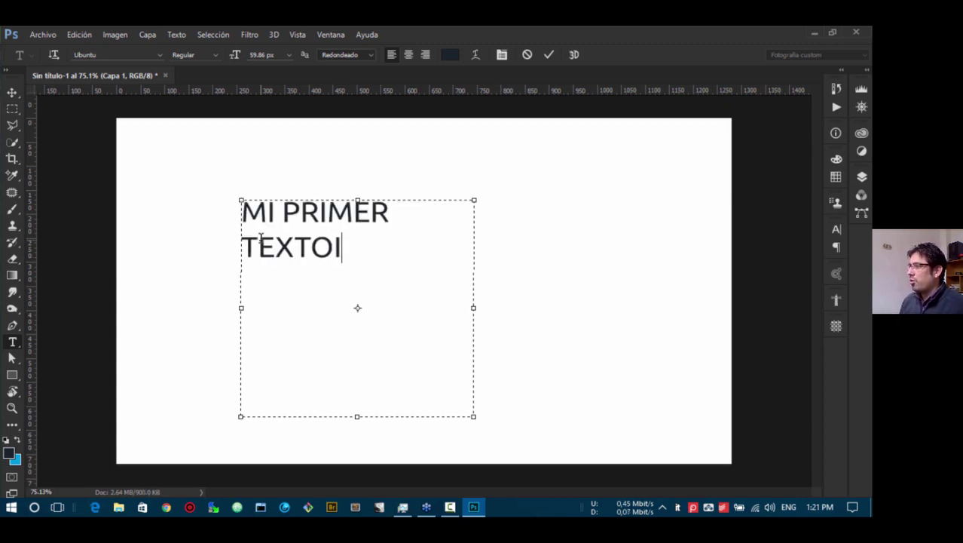
pyautogui.write('RRAFO')
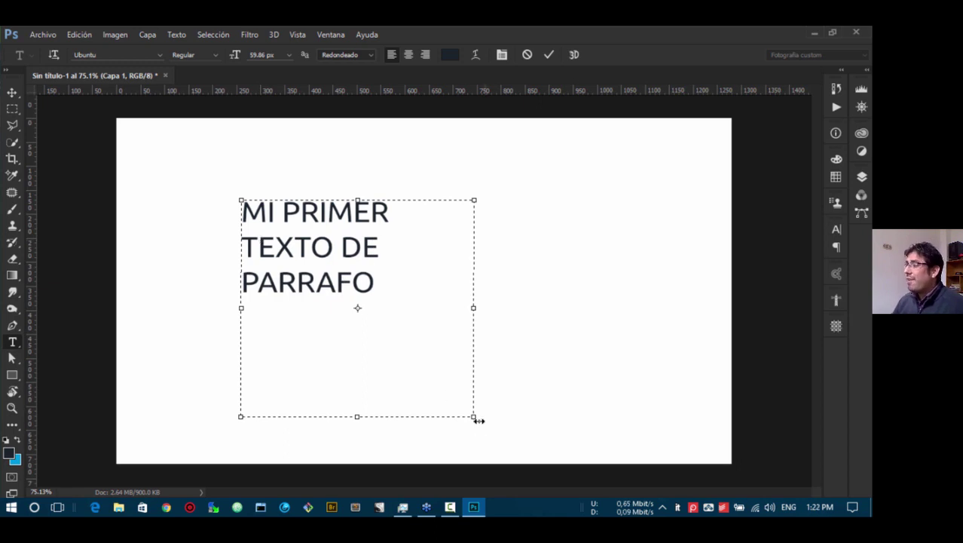
pyautogui.click(478, 387)
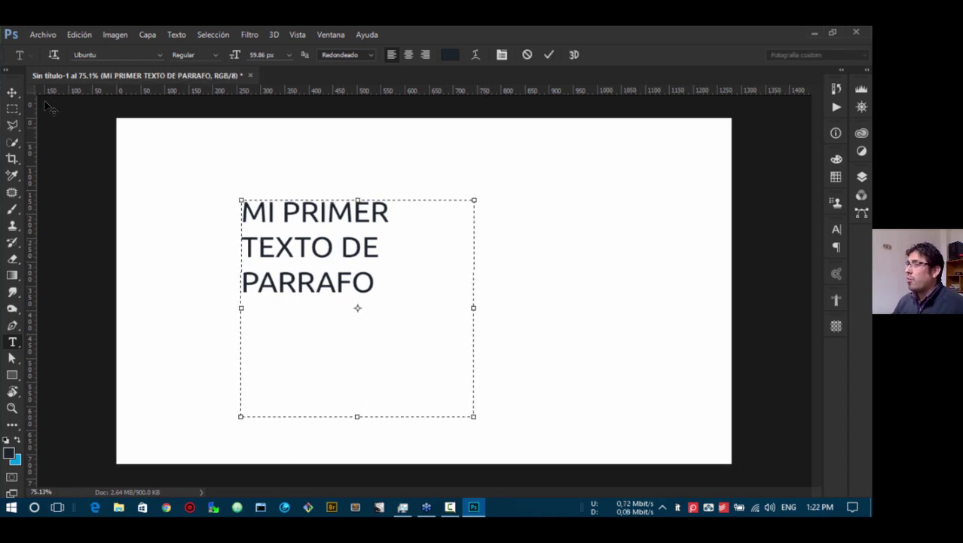
pyautogui.click(17, 95)
pyautogui.press('t')
pyautogui.click(364, 211)
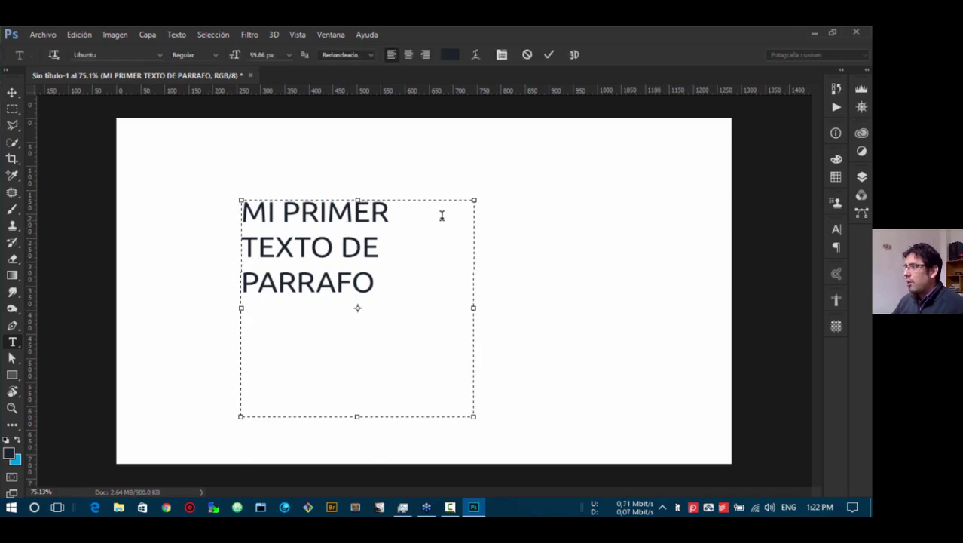
pyautogui.press('Escape')
pyautogui.click(331, 212)
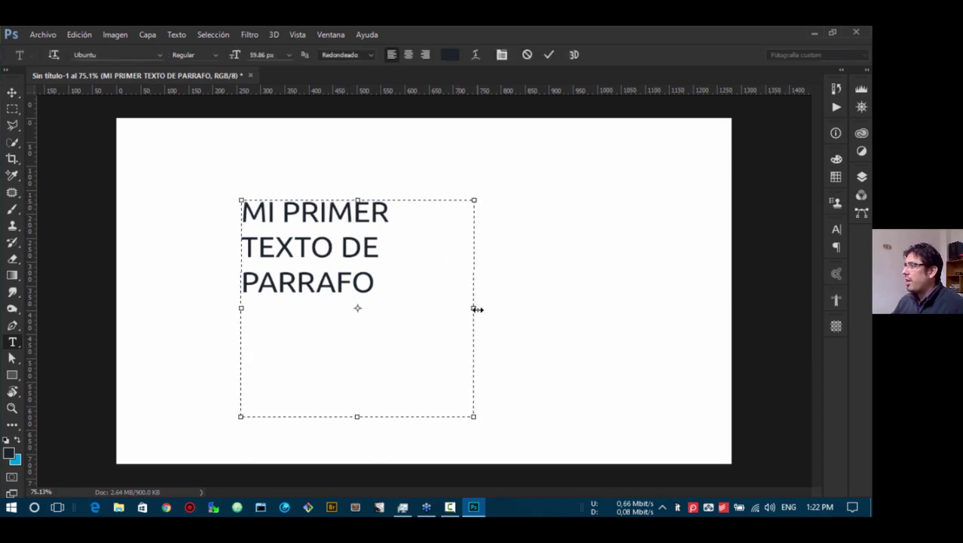
pyautogui.press('Escape')
pyautogui.click(349, 284)
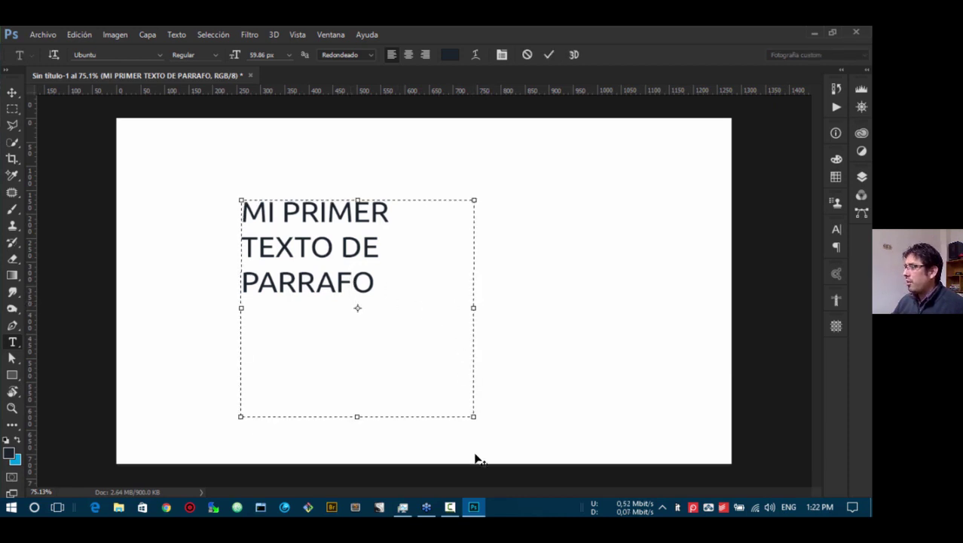
pyautogui.click(473, 419)
pyautogui.click(336, 282)
pyautogui.hotkey('ctrl', 't')
pyautogui.hotkey('ctrl', 'Return')
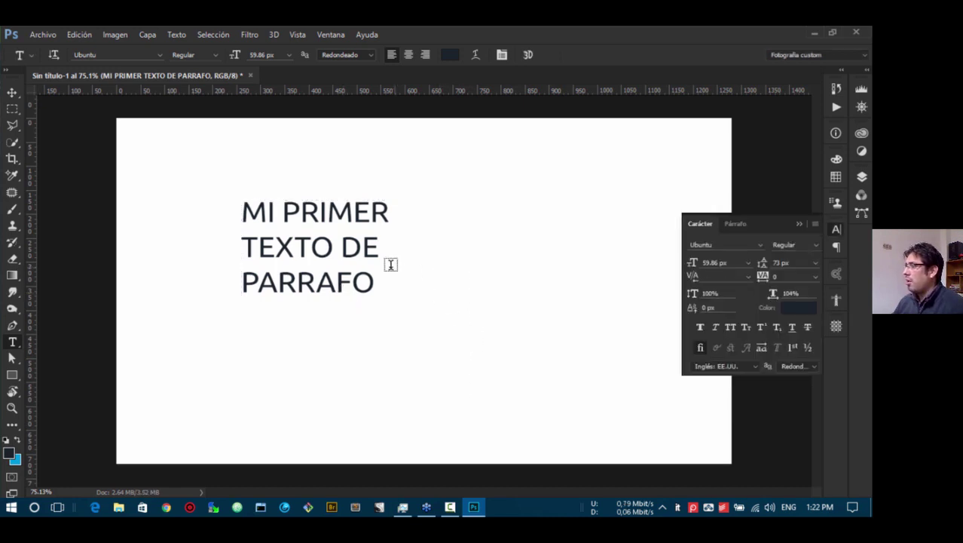
# - Widen the paragraph text box from its left edge until "MI PRIMER TEXTO" fits on one line, and commit it
pyautogui.click(362, 250)
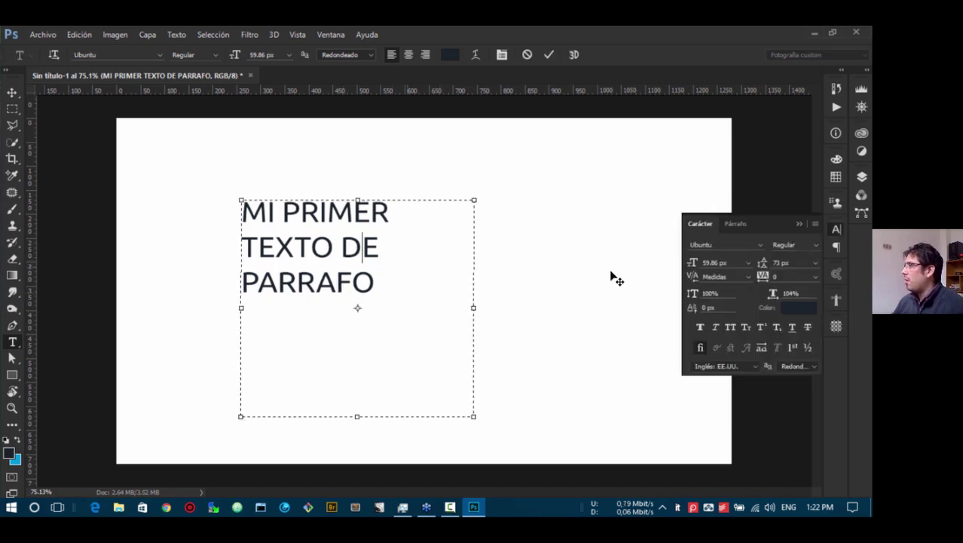
pyautogui.click(473, 419)
pyautogui.click(365, 269)
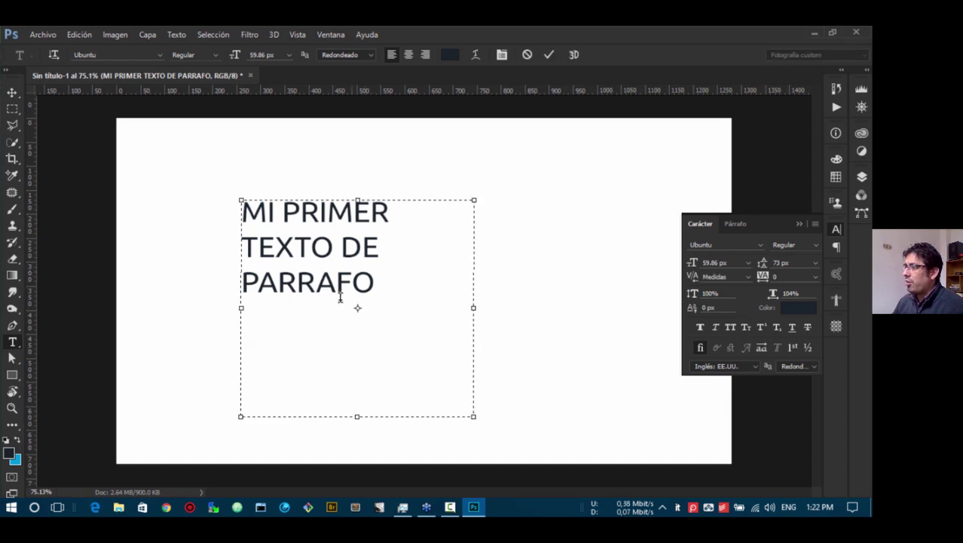
pyautogui.moveTo(241, 307); pyautogui.dragTo(306, 330)
pyautogui.moveTo(301, 330); pyautogui.dragTo(221, 374)
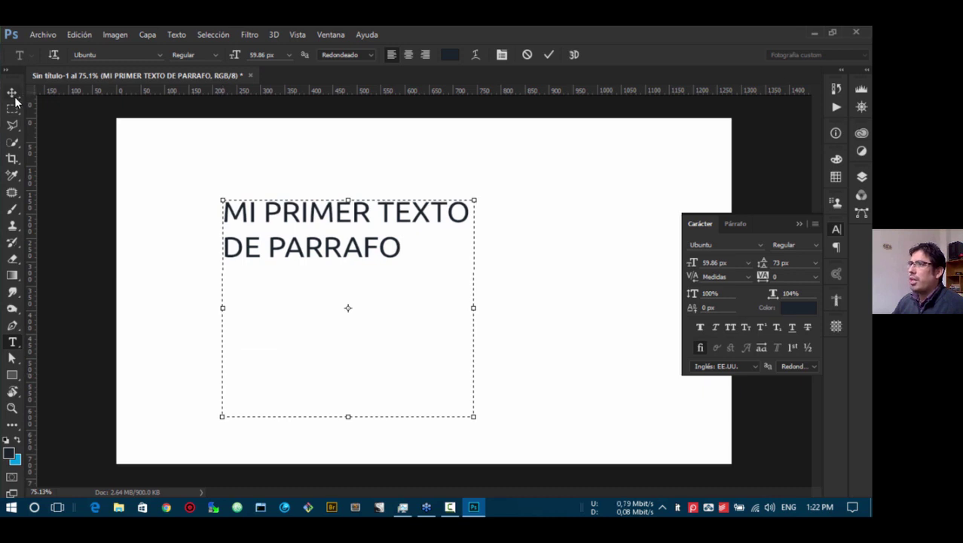
pyautogui.click(14, 95)
pyautogui.click(799, 223)
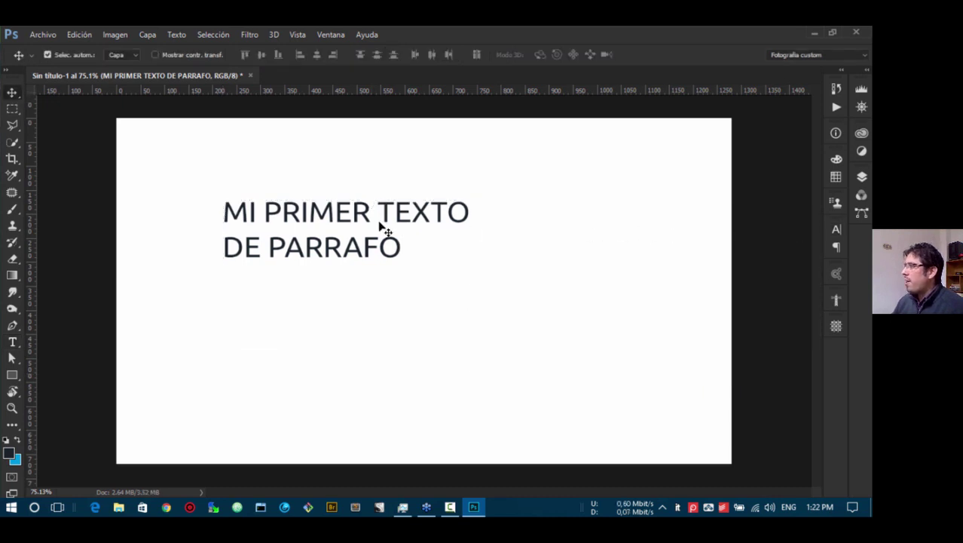
# - Move the paragraph text downward and delete it
pyautogui.moveTo(386, 212); pyautogui.dragTo(387, 277)
pyautogui.press('Delete')
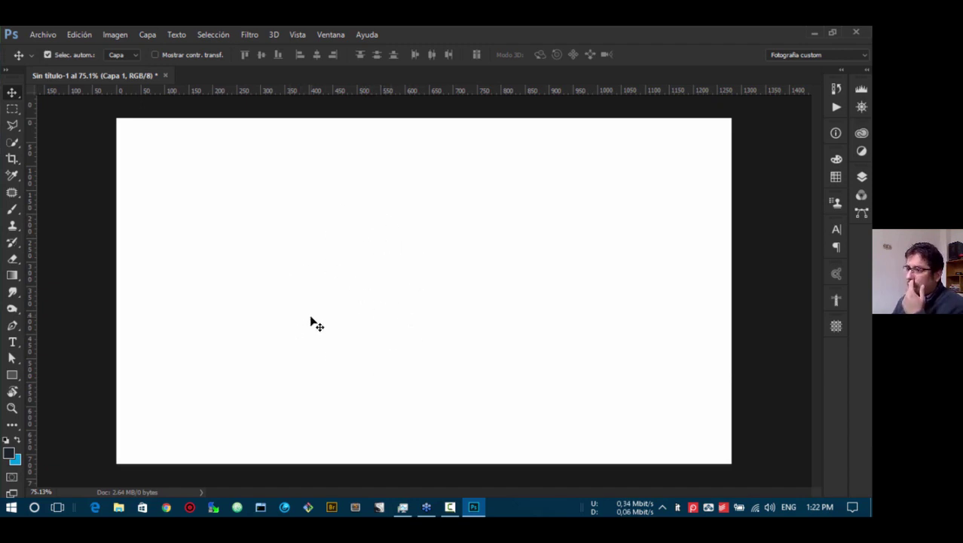
# - Add point text reading "hola" and "amigos" on two lines, and move it slightly down and to the right
pyautogui.click(14, 341)
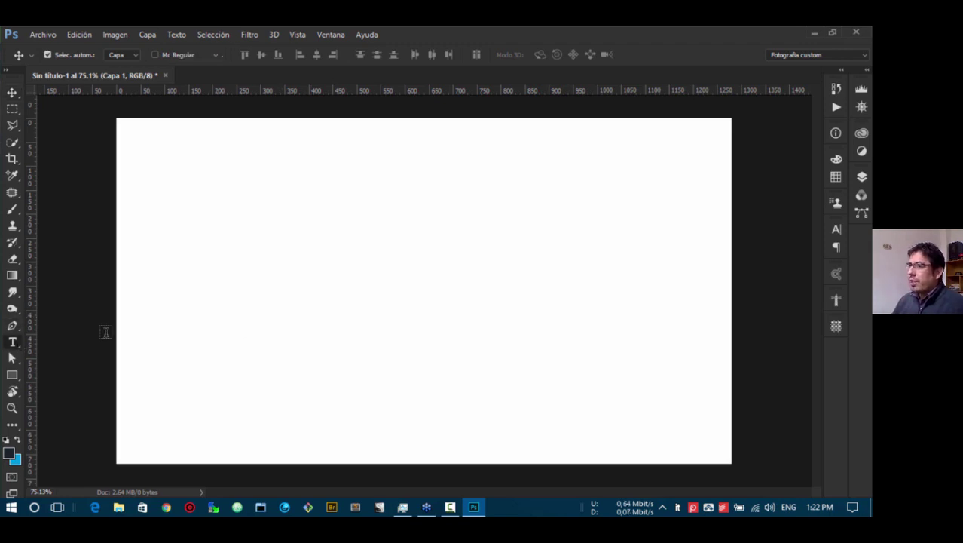
pyautogui.click(304, 206)
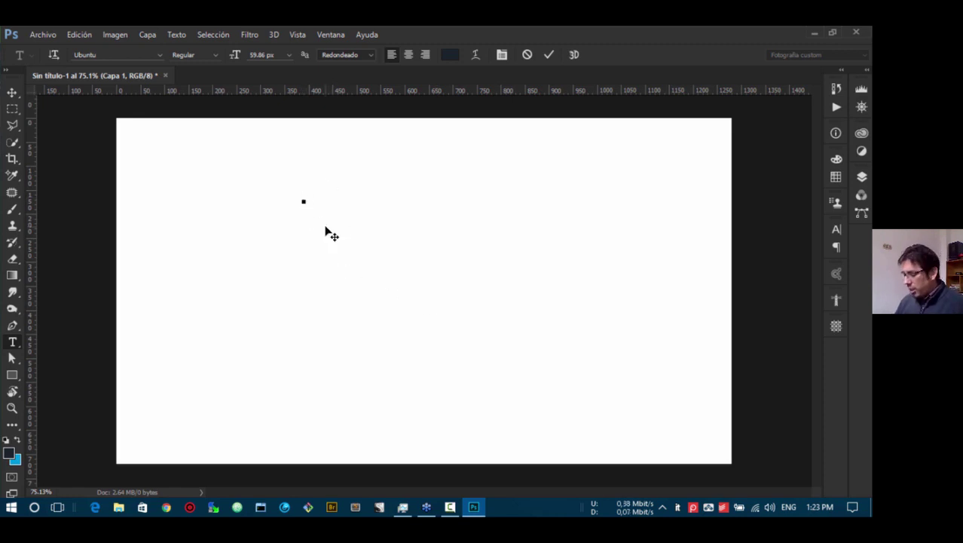
pyautogui.write('hola')
pyautogui.press('Return')
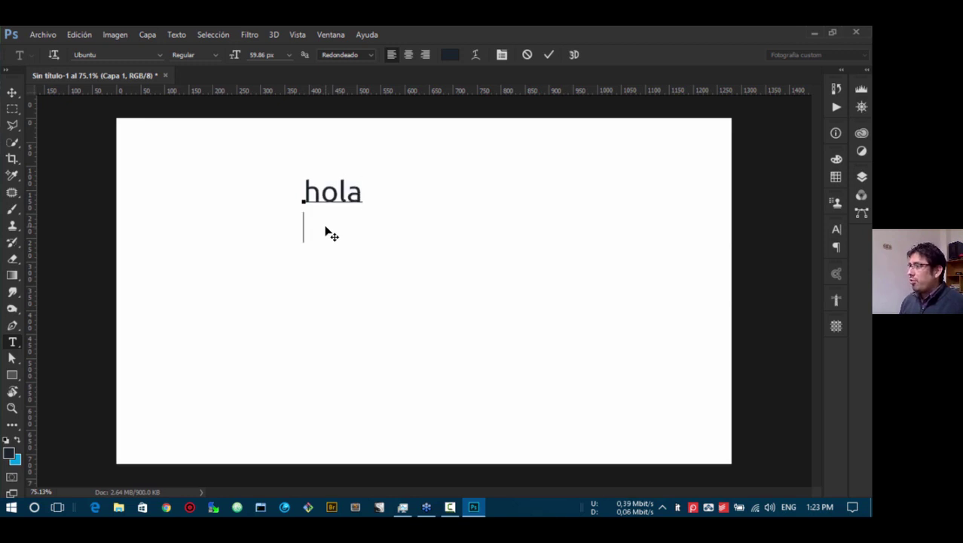
pyautogui.write('amigos')
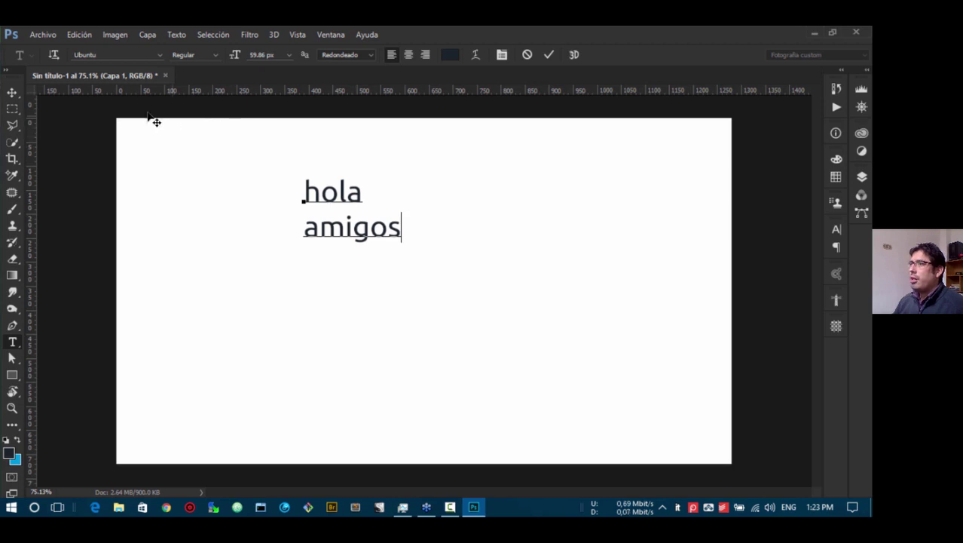
pyautogui.click(11, 93)
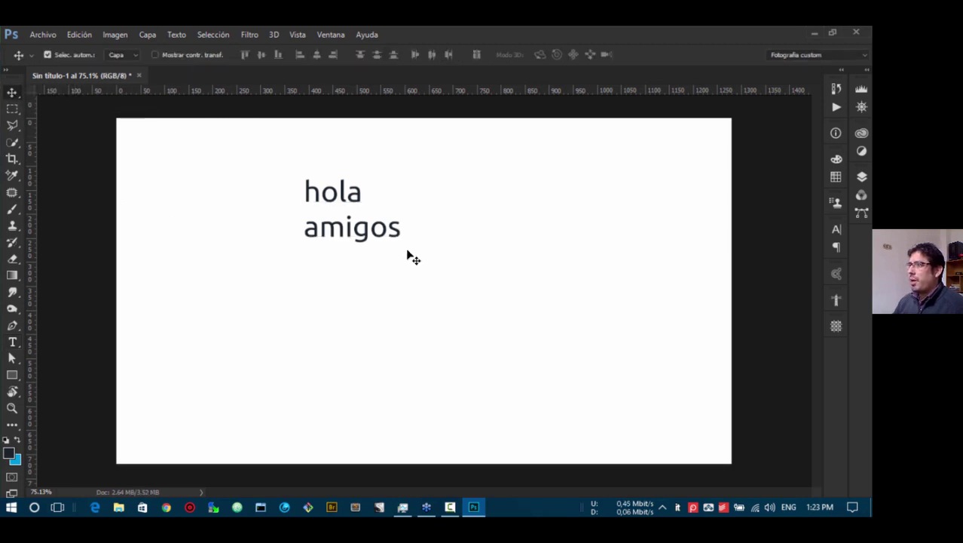
pyautogui.moveTo(365, 243)
pyautogui.mouseDown()
pyautogui.moveTo(329, 262)
pyautogui.moveTo(411, 253)
pyautogui.moveTo(345, 275)
pyautogui.moveTo(390, 253)
pyautogui.moveTo(374, 254)
pyautogui.moveTo(464, 261)
pyautogui.moveTo(386, 249)
pyautogui.moveTo(382, 236)
pyautogui.moveTo(382, 250)
pyautogui.mouseUp()
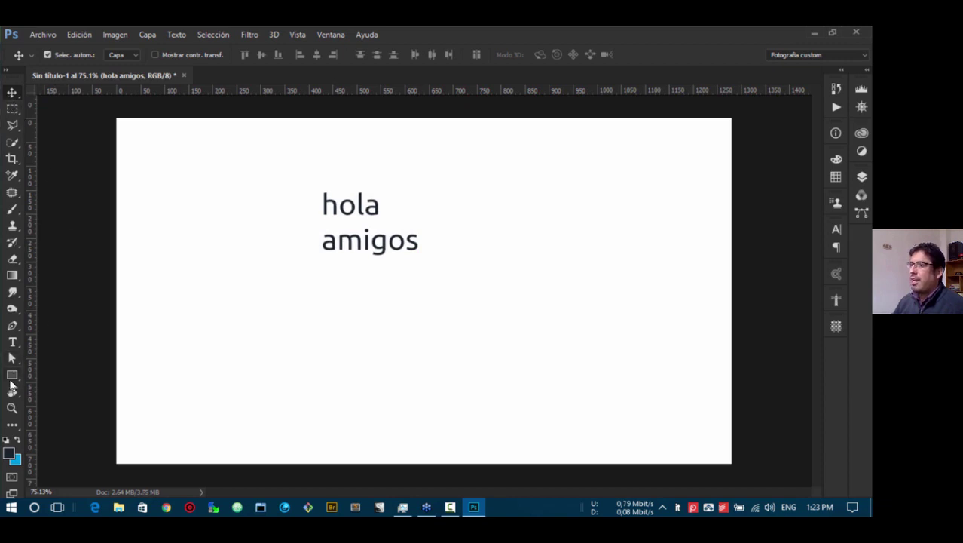
# - Move the "hola amigos" text toward the canvas's upper left and delete it
pyautogui.click(12, 342)
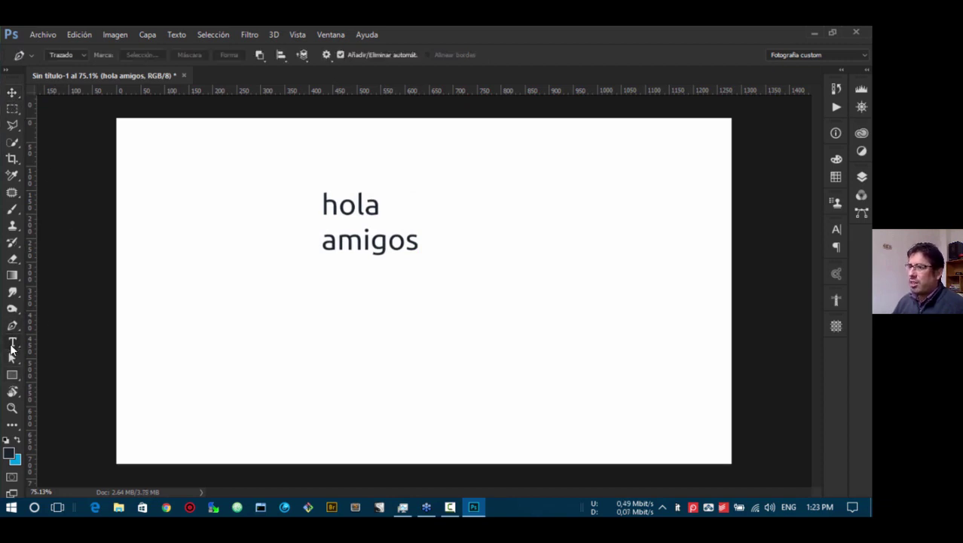
pyautogui.click(12, 92)
pyautogui.moveTo(382, 258); pyautogui.dragTo(290, 240)
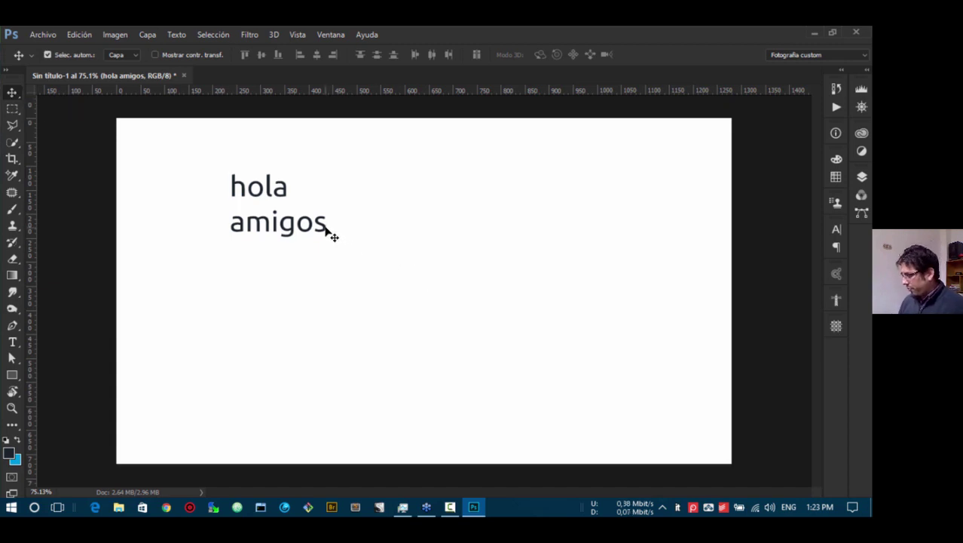
pyautogui.press('Delete')
# - Add new horizontal point text in the canvas's upper area with "hola" on the first line and "amigos" on the second
pyautogui.press('t')
pyautogui.click(299, 202)
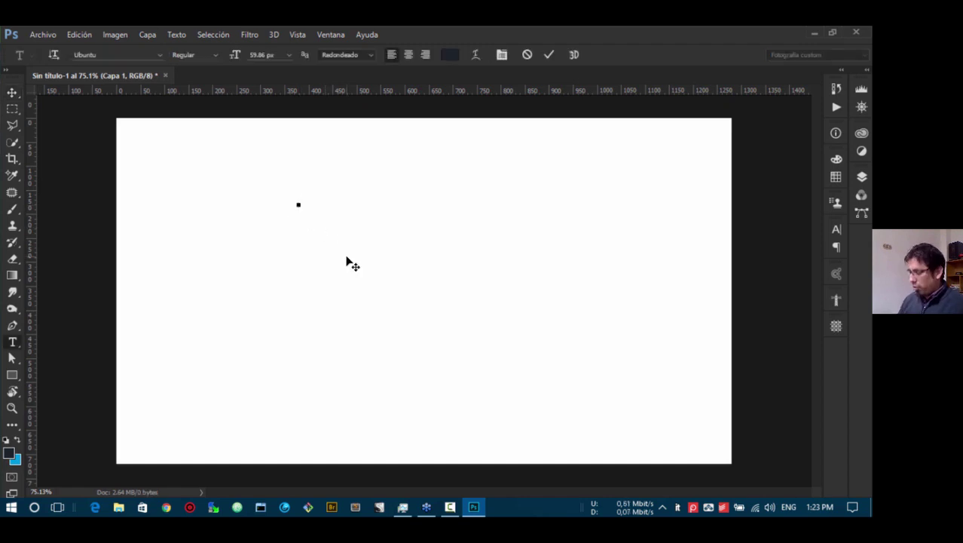
pyautogui.write('gho')
pyautogui.press('BackSpace')
pyautogui.press('BackSpace')
pyautogui.press('BackSpace')
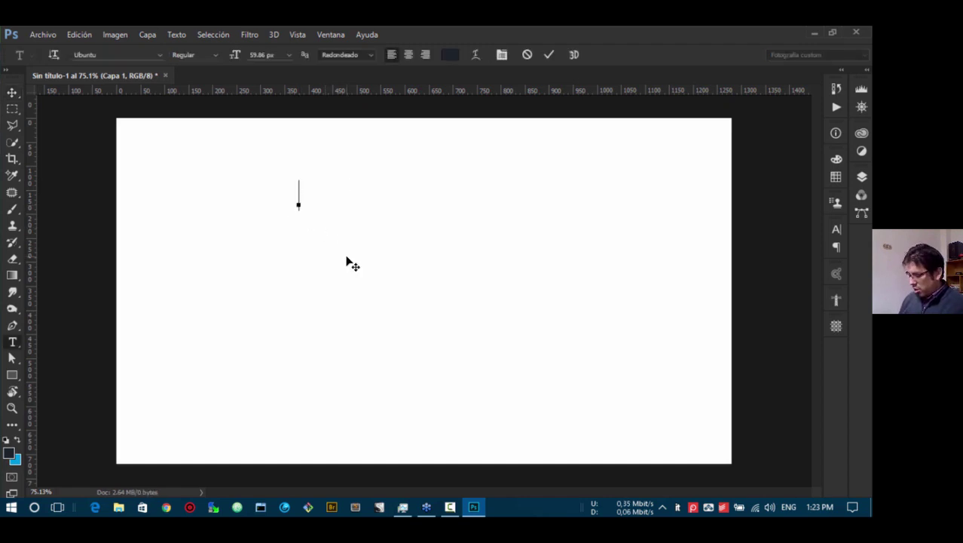
pyautogui.write('hola')
pyautogui.press('Return')
pyautogui.write('amig ')
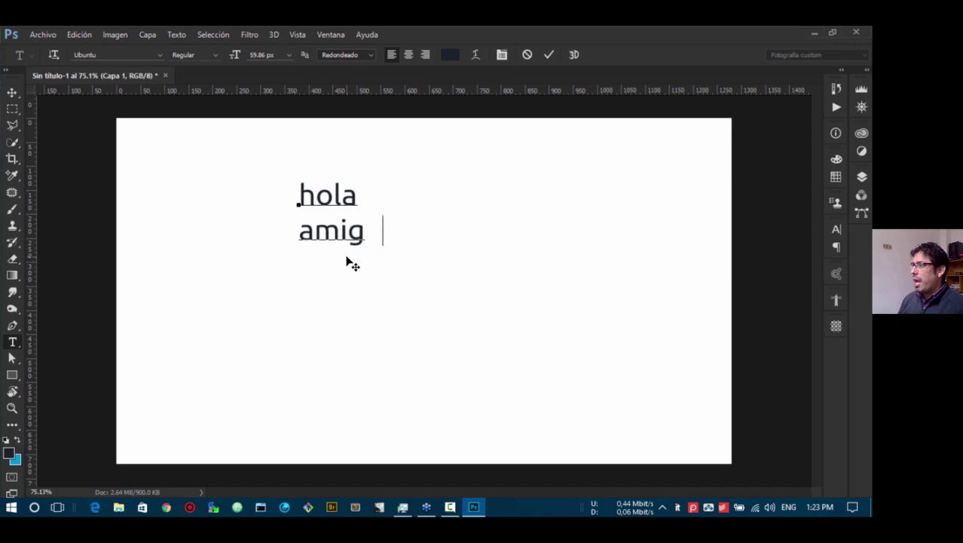
pyautogui.write('os')
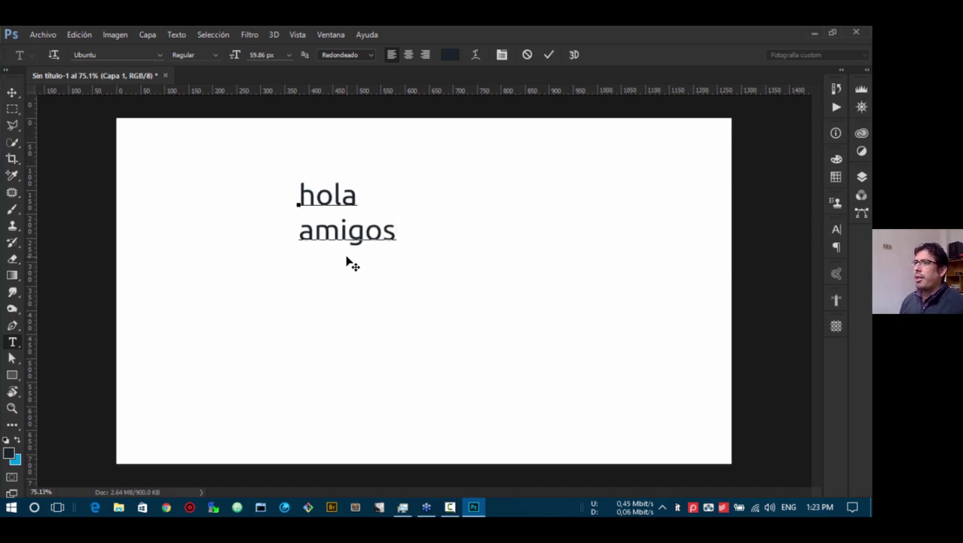
pyautogui.write('vb')
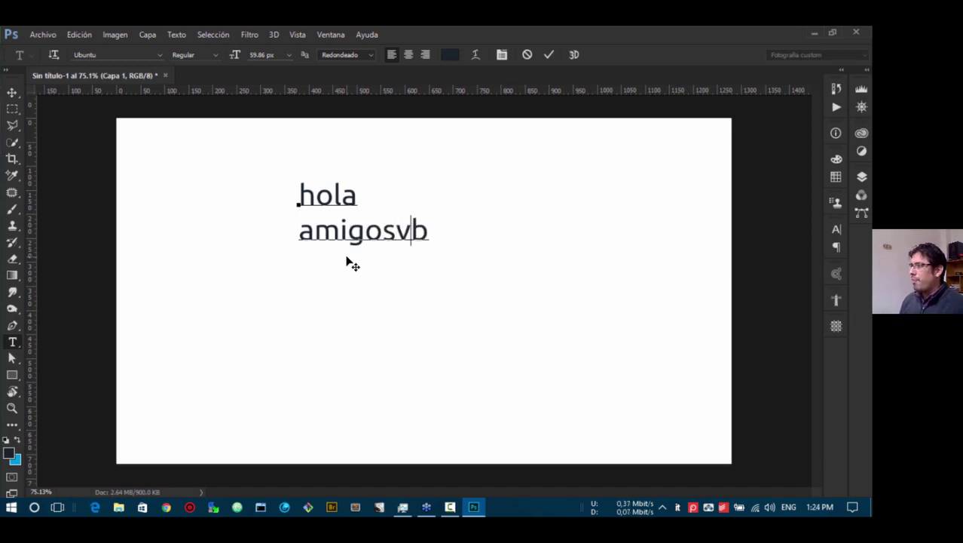
pyautogui.press('BackSpace')
pyautogui.press('BackSpace')
pyautogui.write('cv')
pyautogui.press('BackSpace')
pyautogui.press('BackSpace')
pyautogui.press('BackSpace')
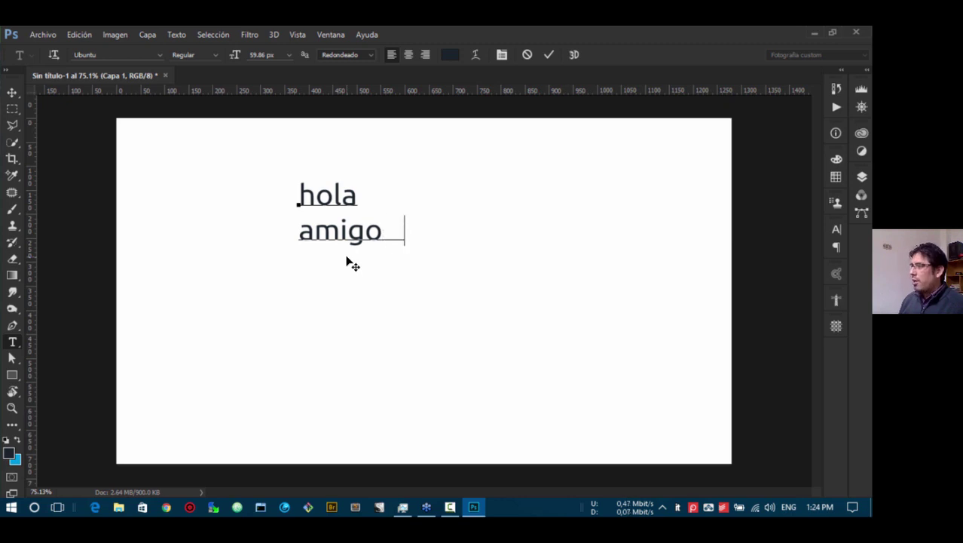
pyautogui.write('vvvv')
pyautogui.press('BackSpace')
pyautogui.press('BackSpace')
pyautogui.press('BackSpace')
pyautogui.press('BackSpace')
pyautogui.press('BackSpace')
pyautogui.write('s')
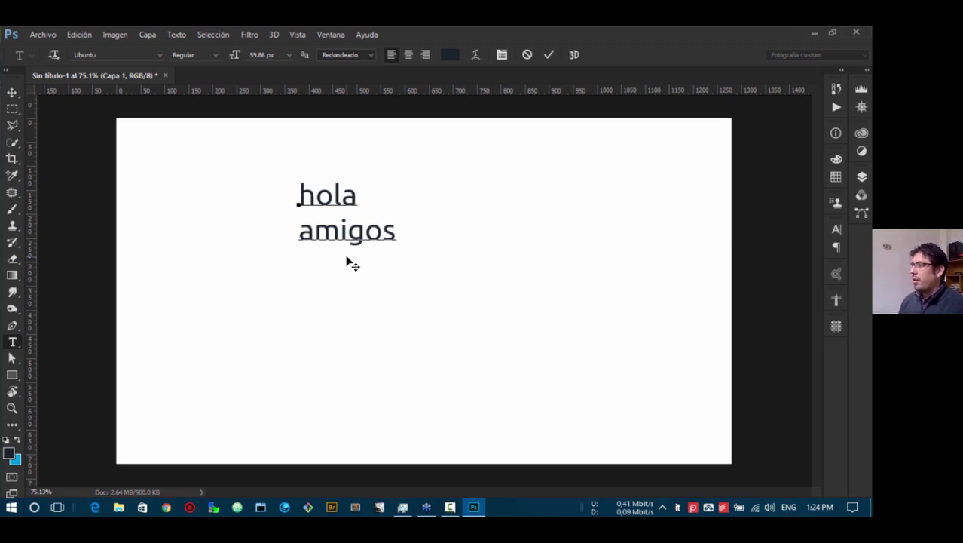
# - Commit the "hola amigos" text, move it slightly to the left and delete it
pyautogui.click(11, 94)
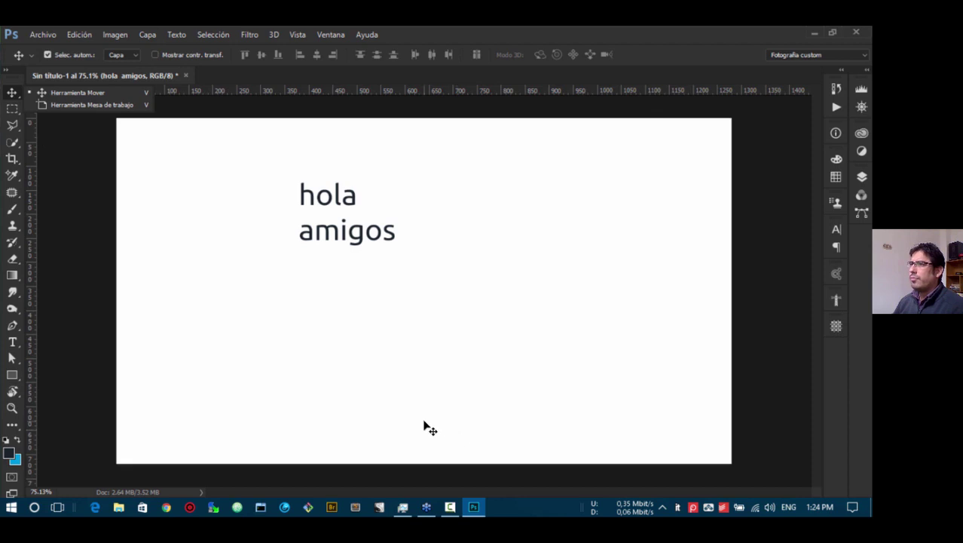
pyautogui.click(214, 214)
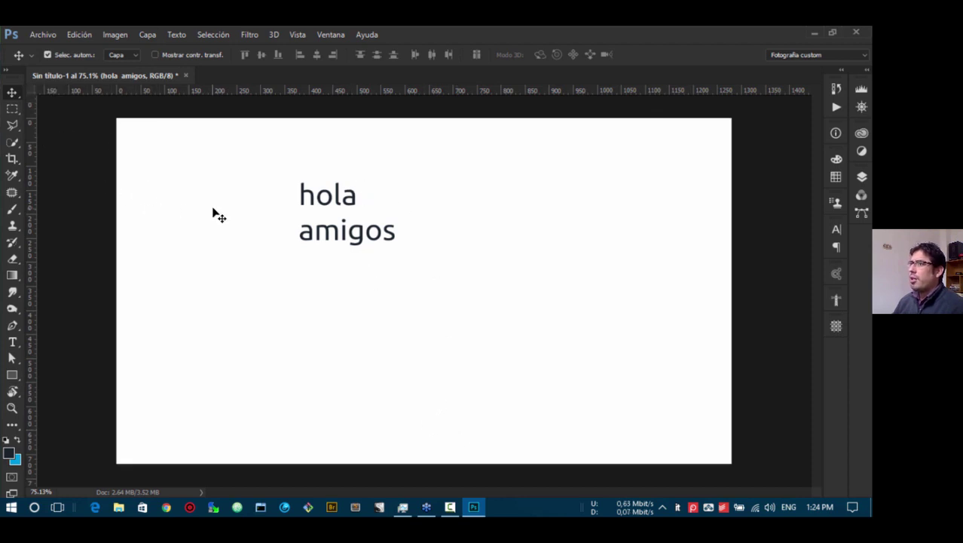
pyautogui.moveTo(340, 201); pyautogui.dragTo(308, 208)
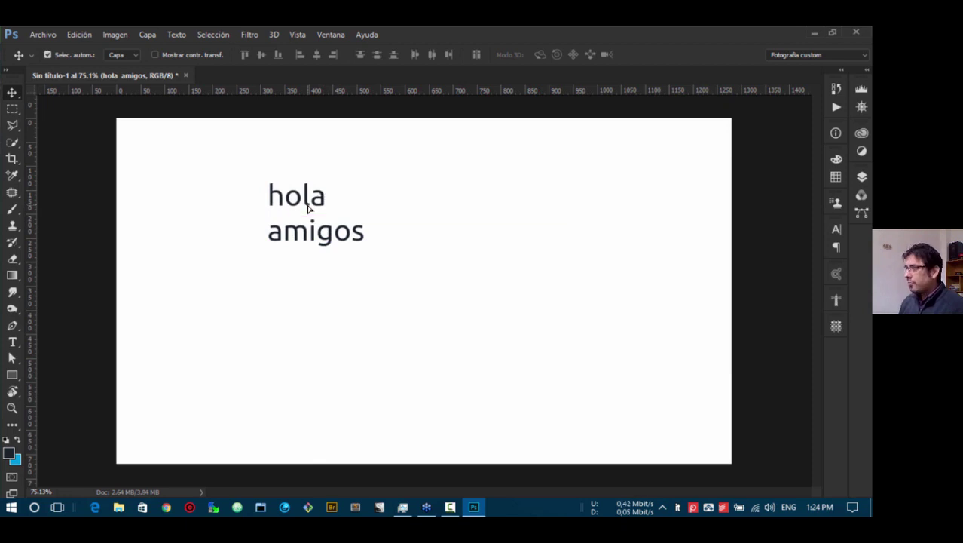
pyautogui.press('Delete')
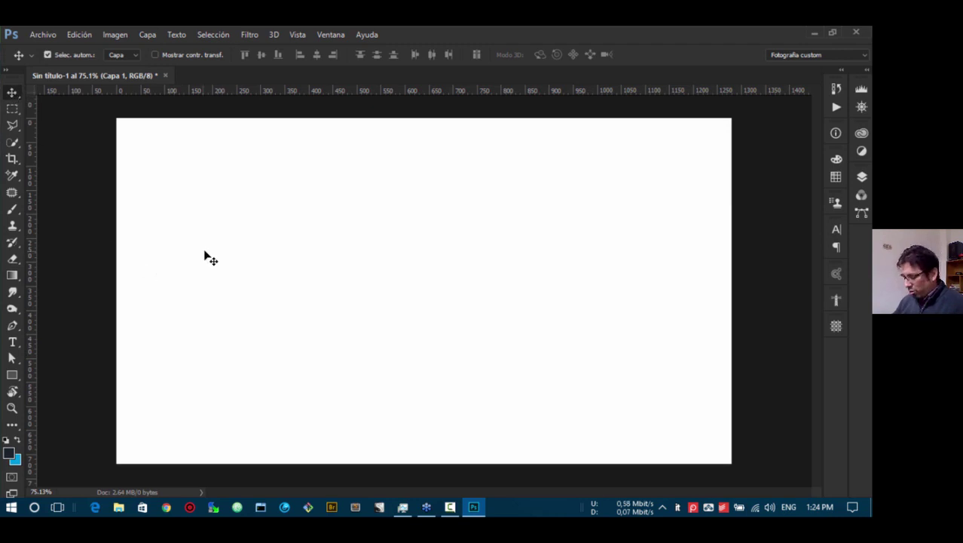
# - Add horizontal point text in the canvas's upper middle with "hola" on the first line and "amigos" on the second
pyautogui.press('t')
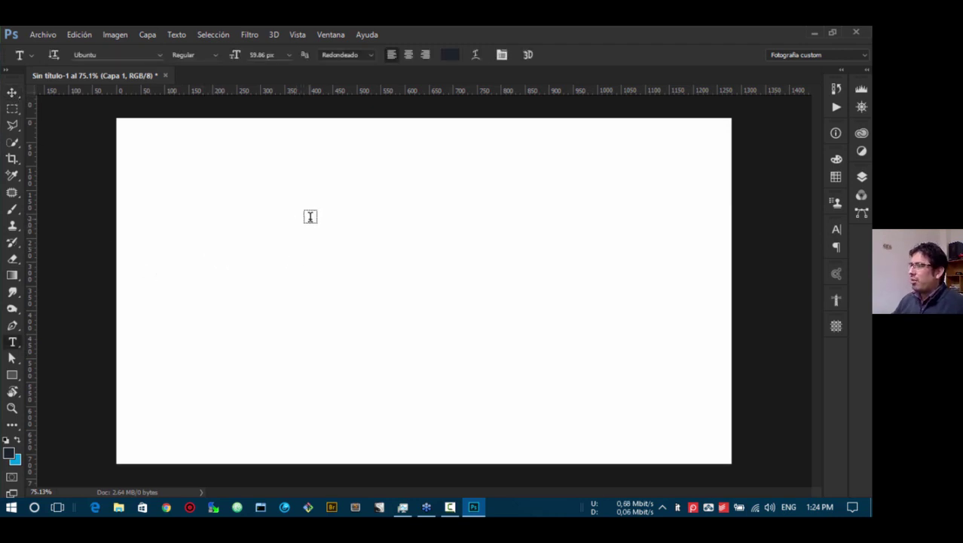
pyautogui.click(310, 217)
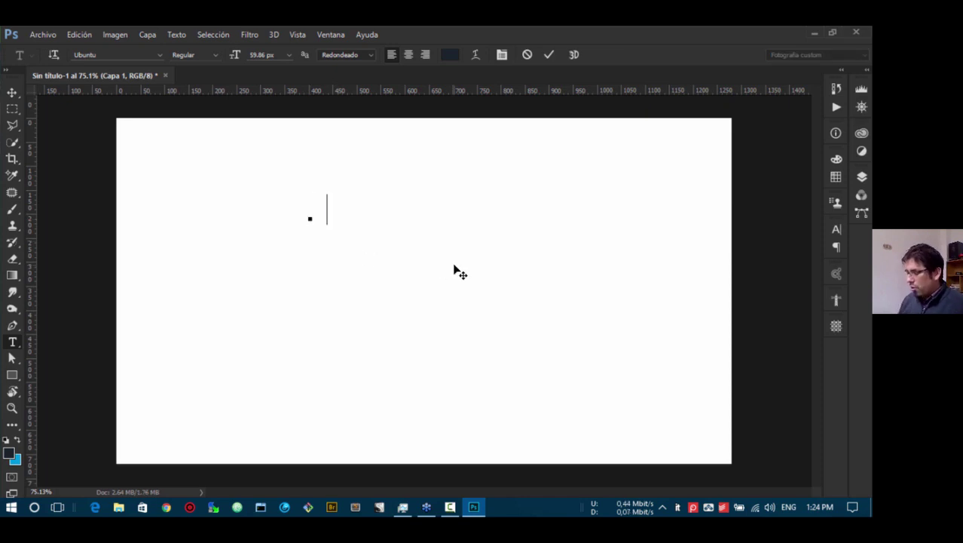
pyautogui.write('hola')
pyautogui.press('Return')
pyautogui.write('amigos')
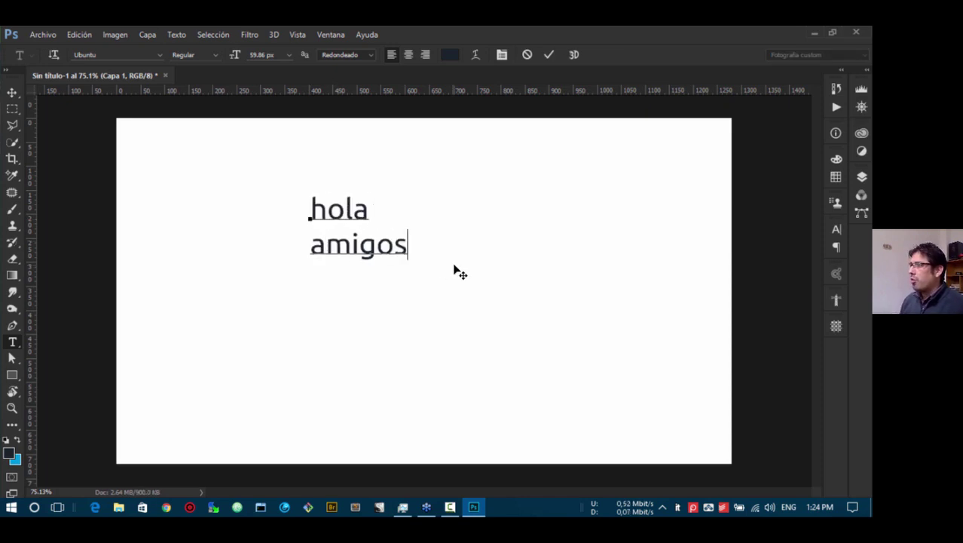
pyautogui.hotkey('ctrl', 'Return')
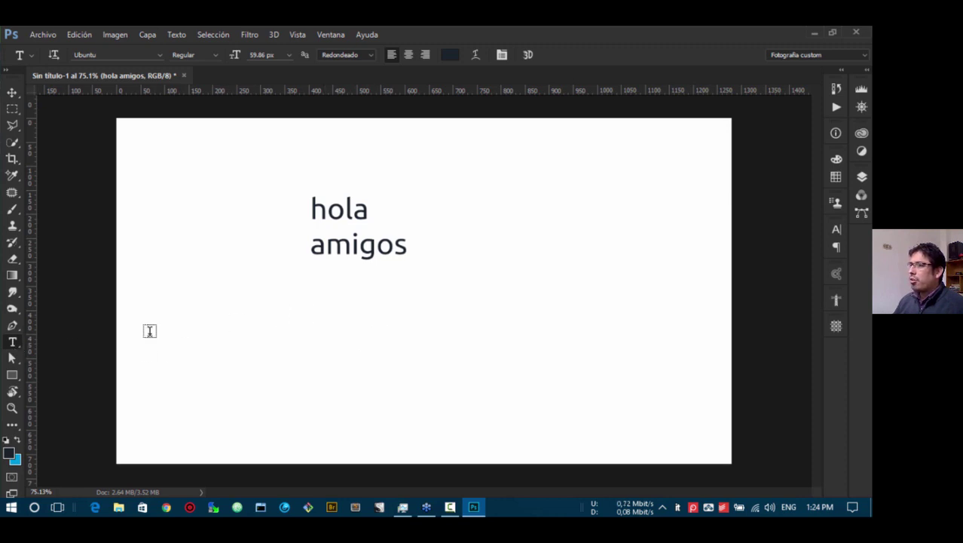
# - Add a second, separate point text reading "otro texto" to the right of the "hola amigos" text
pyautogui.click(475, 235)
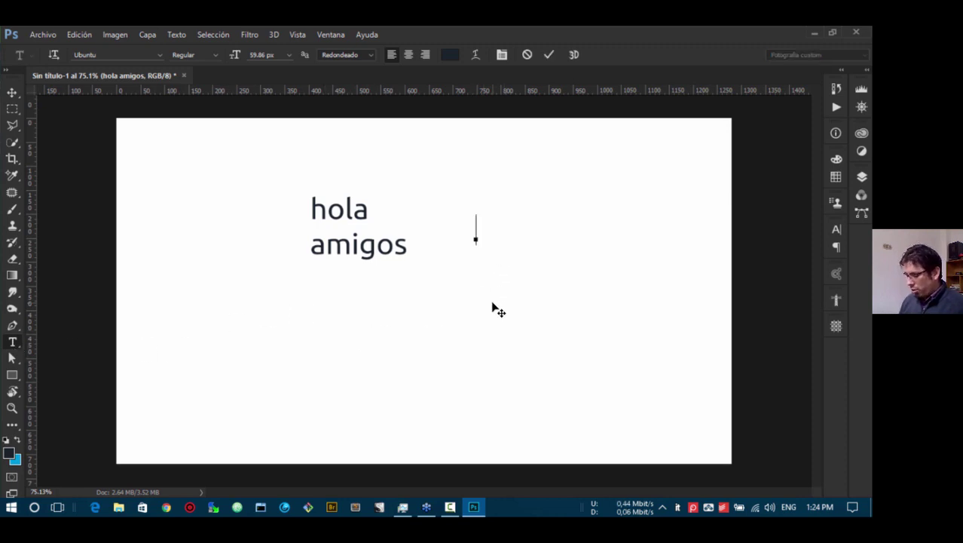
pyautogui.write('otro tyex')
pyautogui.press('BackSpace')
pyautogui.press('BackSpace')
pyautogui.press('BackSpace')
pyautogui.write('ex')
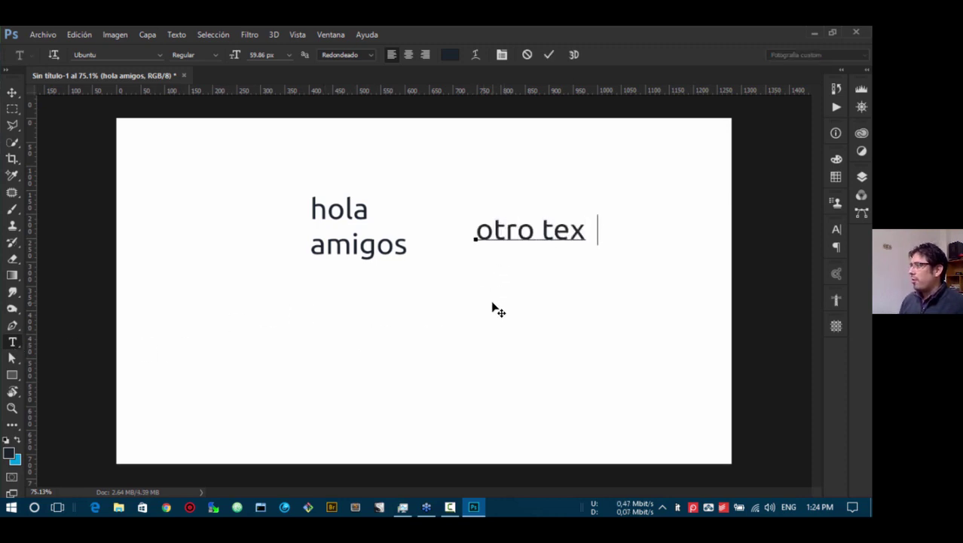
pyautogui.press('BackSpace')
pyautogui.write('to')
pyautogui.hotkey('ctrl', 'Return')
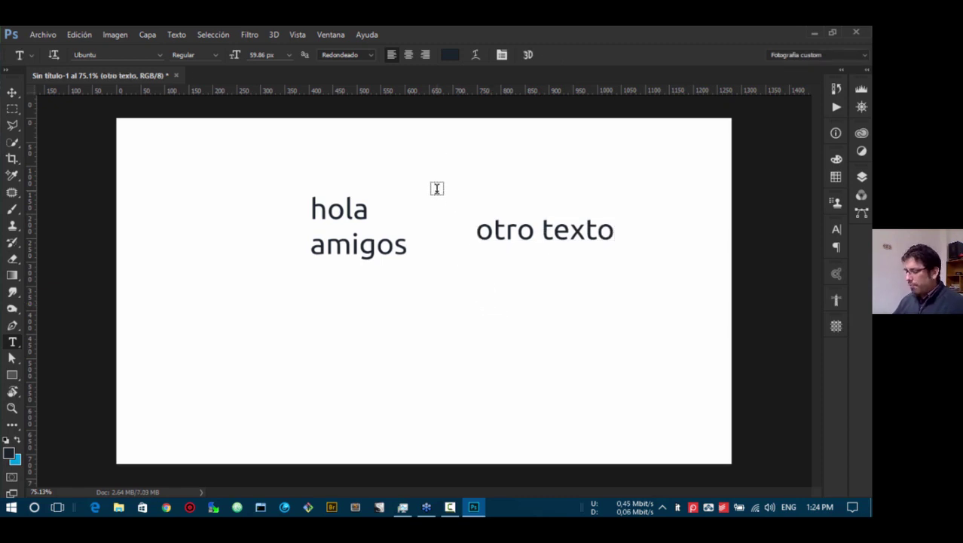
# - Move the "hola amigos" and "otro texto" texts separately down-left and back up, and delete both
pyautogui.press('v')
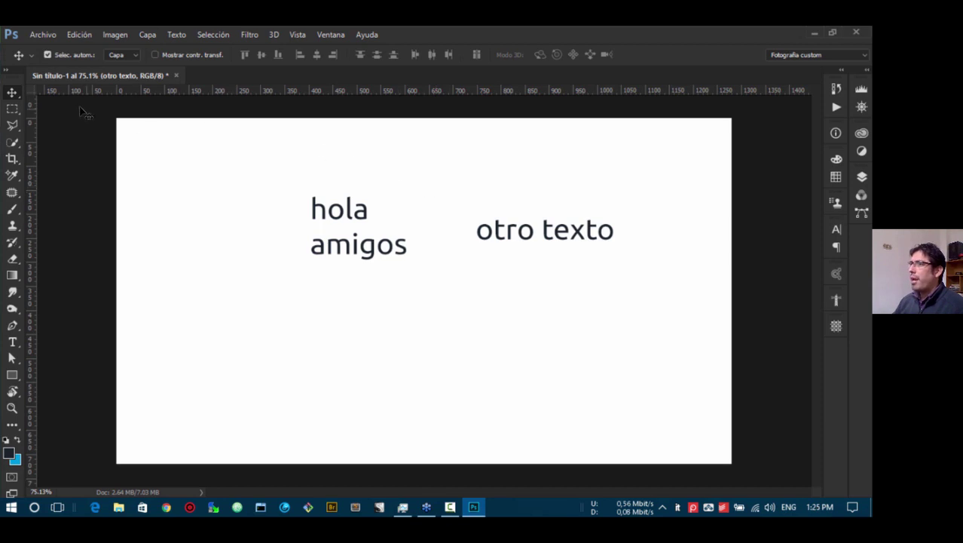
pyautogui.moveTo(357, 217); pyautogui.dragTo(263, 280)
pyautogui.moveTo(549, 234); pyautogui.dragTo(431, 293)
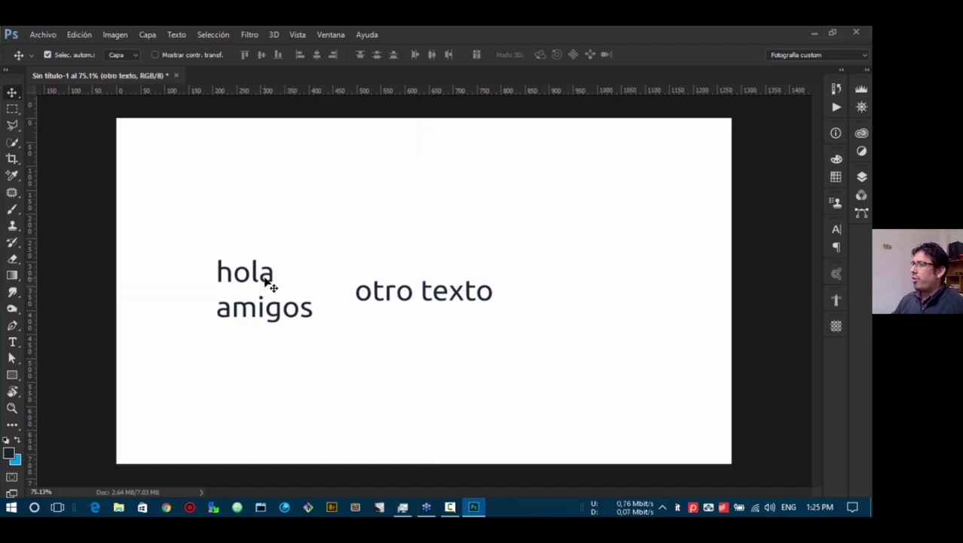
pyautogui.moveTo(269, 282); pyautogui.dragTo(283, 206)
pyautogui.moveTo(431, 302); pyautogui.dragTo(420, 219)
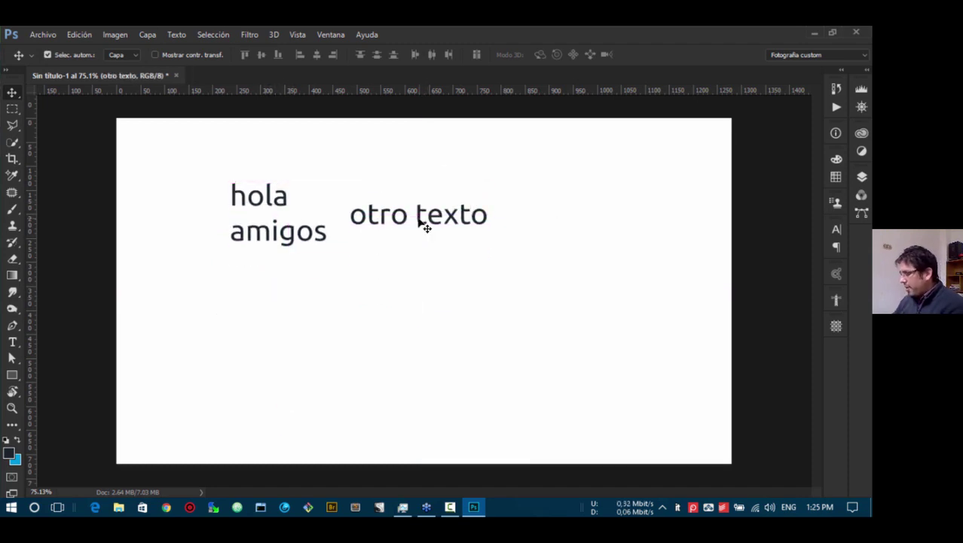
pyautogui.press('Delete')
pyautogui.press('Delete')
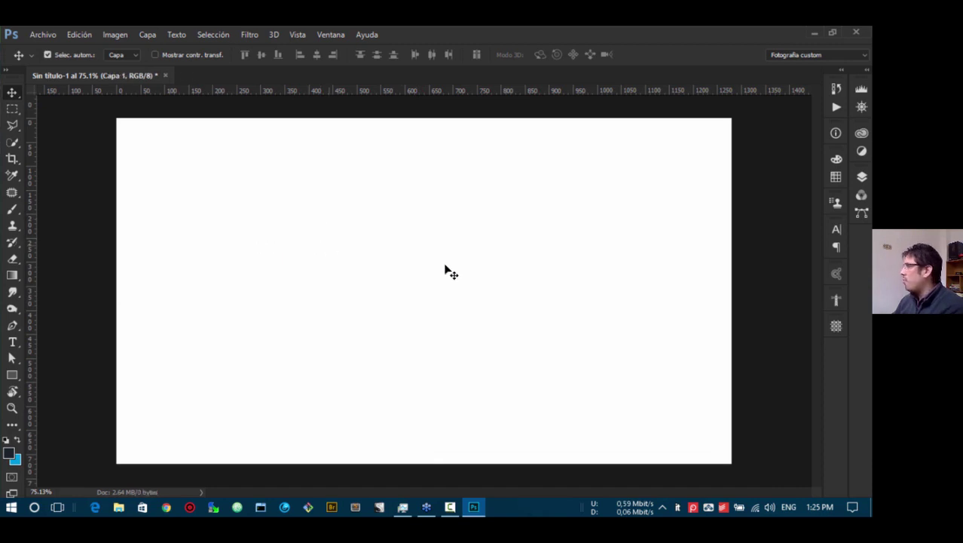
# - Expand the collapsed panels to show the layer list in full, narrow them, and fit the canvas to the view
pyautogui.click(867, 70)
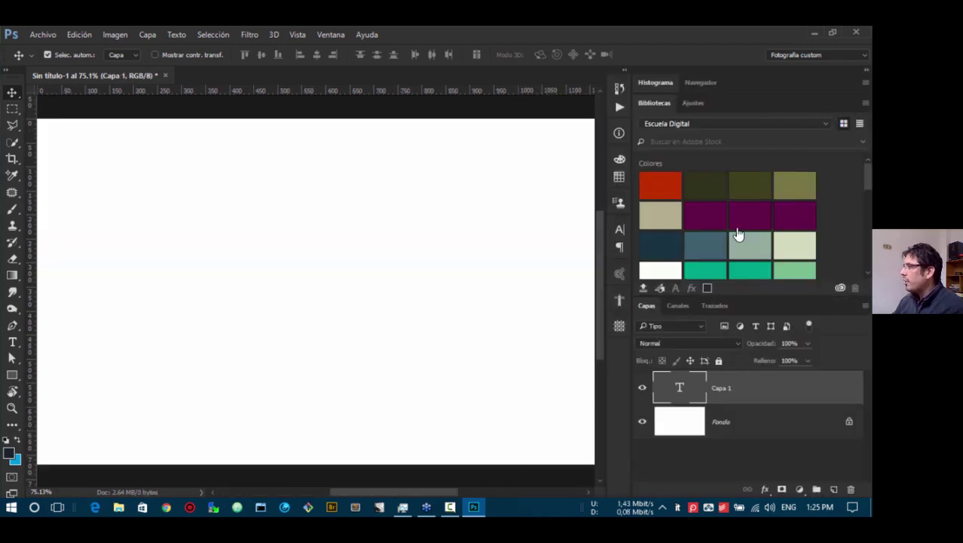
pyautogui.click(659, 103)
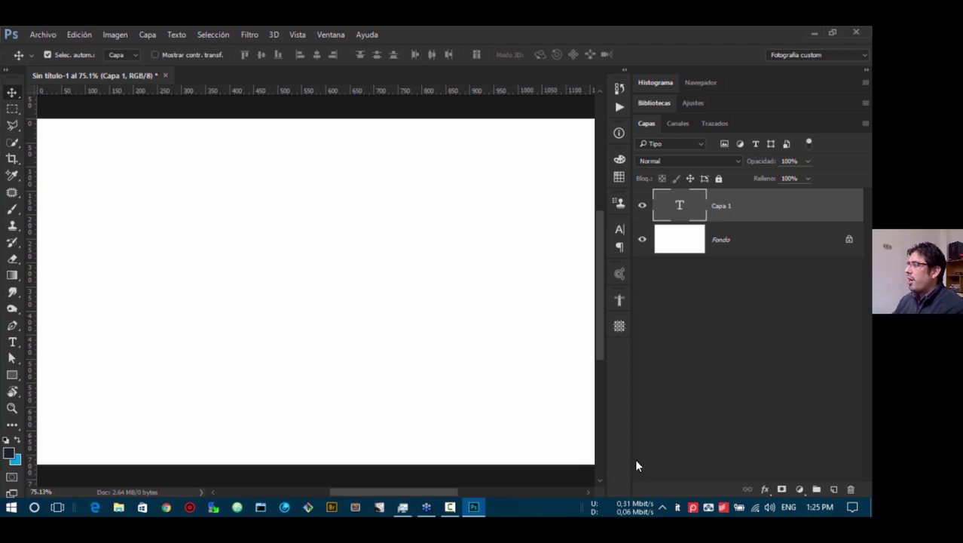
pyautogui.moveTo(632, 460); pyautogui.dragTo(683, 456)
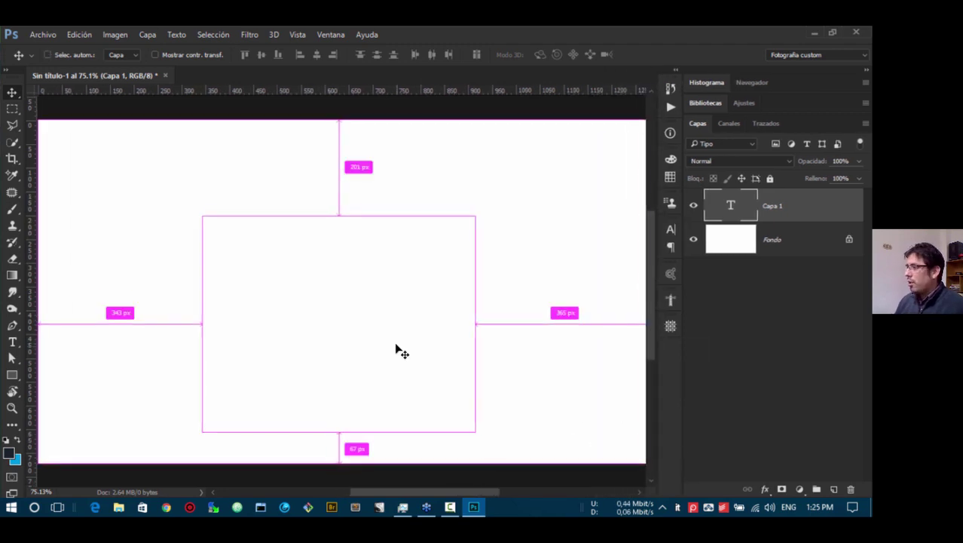
pyautogui.hotkey('ctrl', '0')
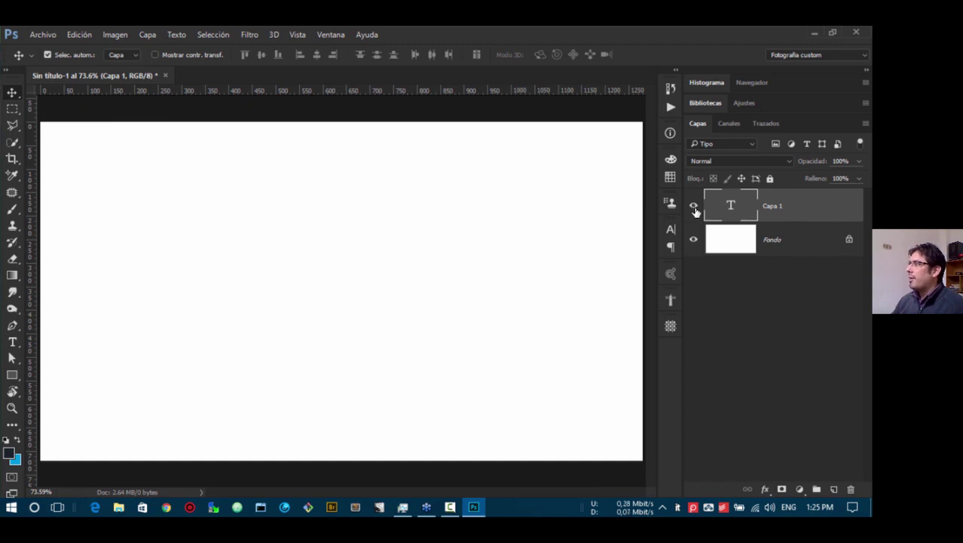
# - Free-transform the empty text layer Capa 1, moving its box slightly left and up to the canvas's vertical centre
pyautogui.hotkey('ctrl', 't')
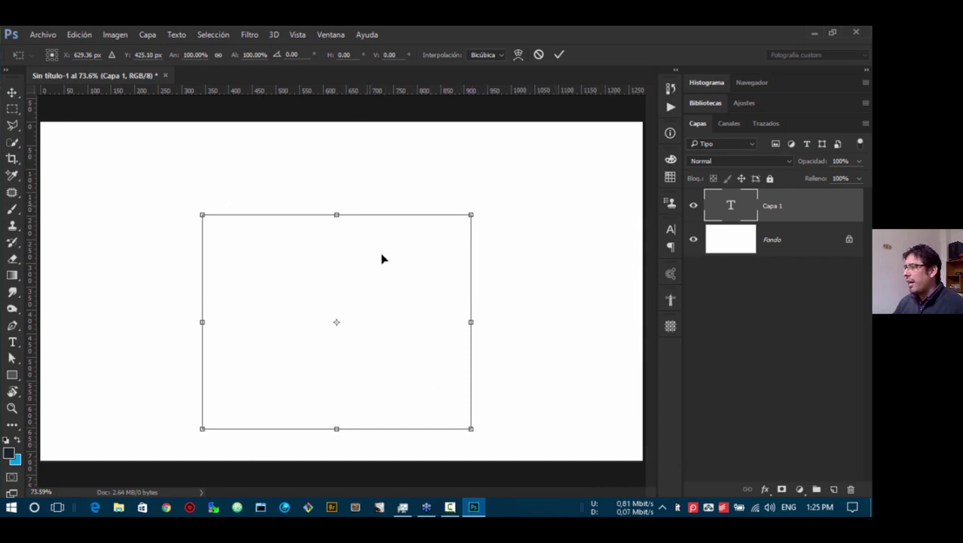
pyautogui.click(13, 93)
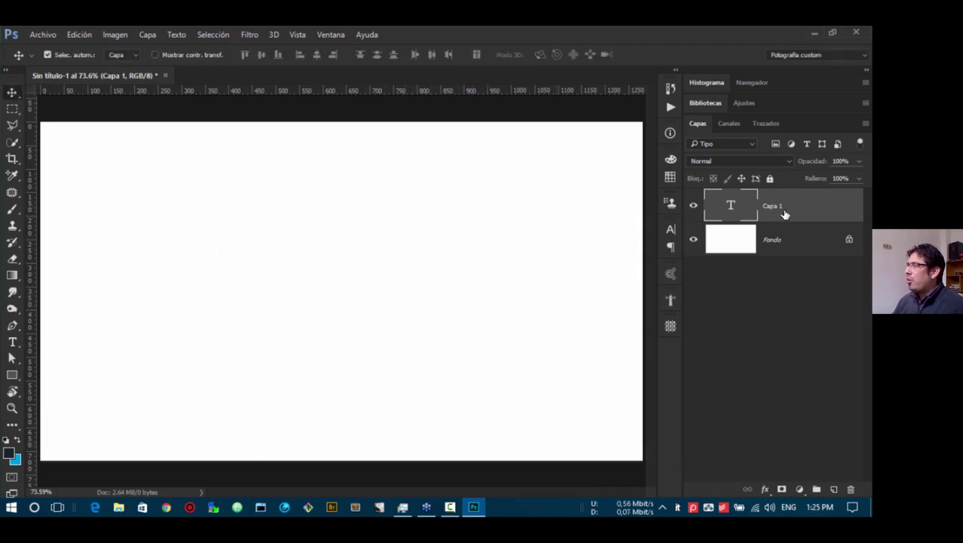
pyautogui.hotkey('ctrl', 't')
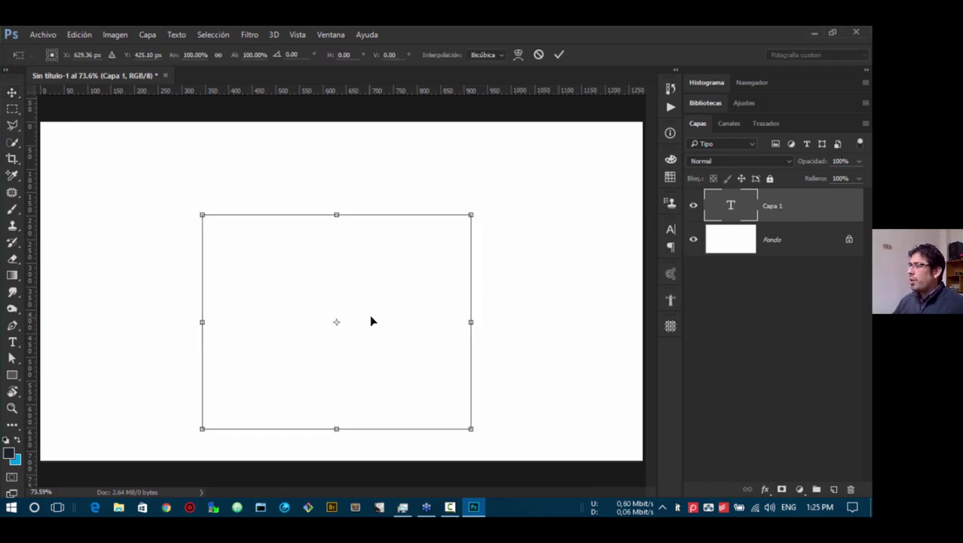
pyautogui.moveTo(371, 318); pyautogui.dragTo(367, 287)
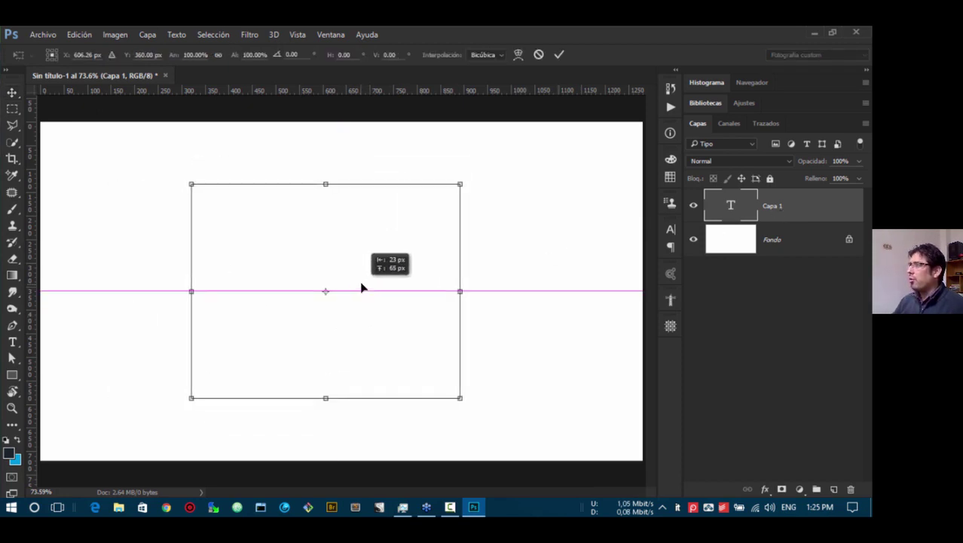
pyautogui.press('Return')
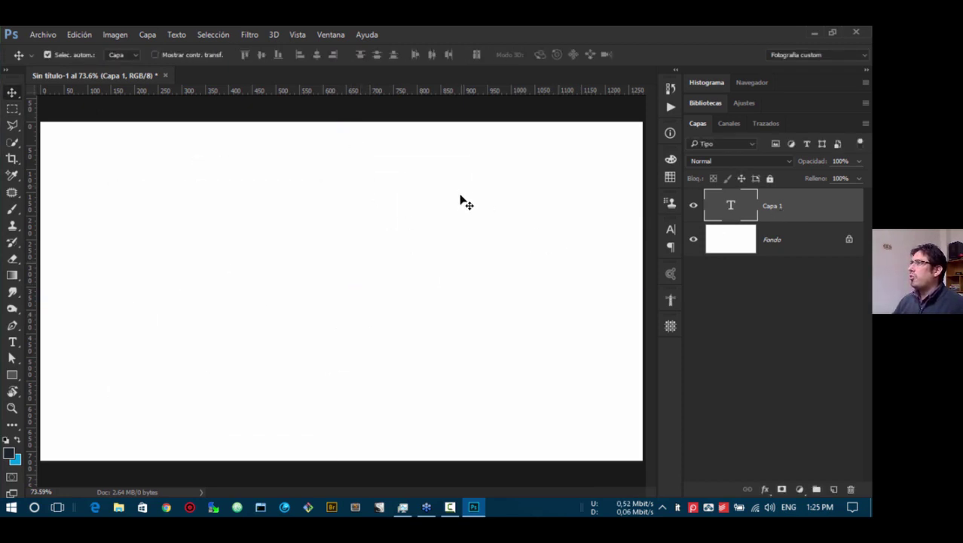
# - Delete the empty text layer Capa 1, leaving only the Fondo layer
pyautogui.press('t')
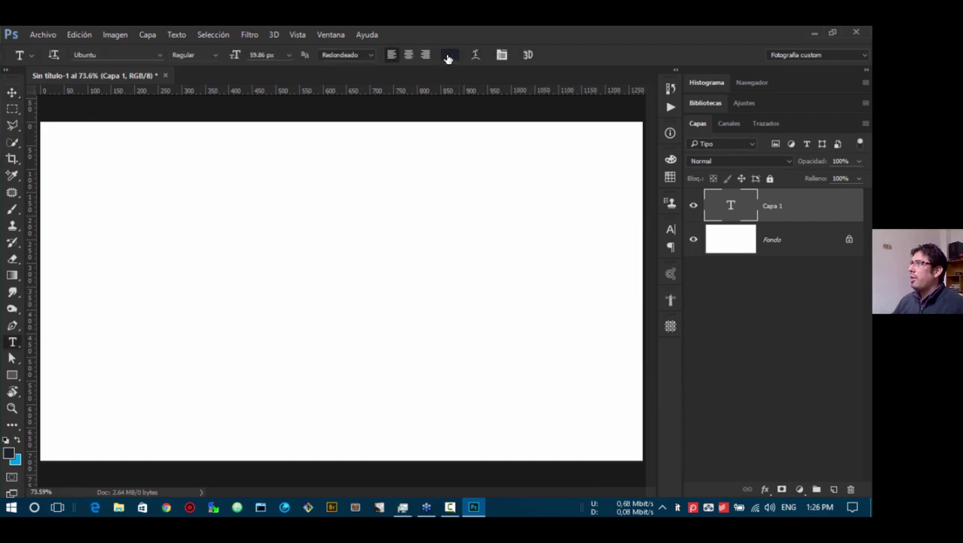
pyautogui.click(12, 92)
pyautogui.click(280, 189)
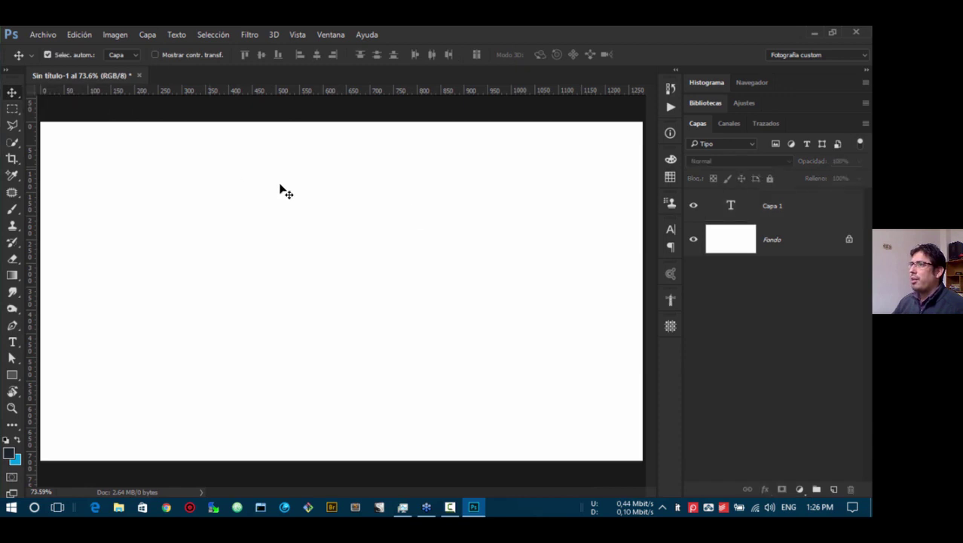
pyautogui.click(818, 215)
pyautogui.press('Delete')
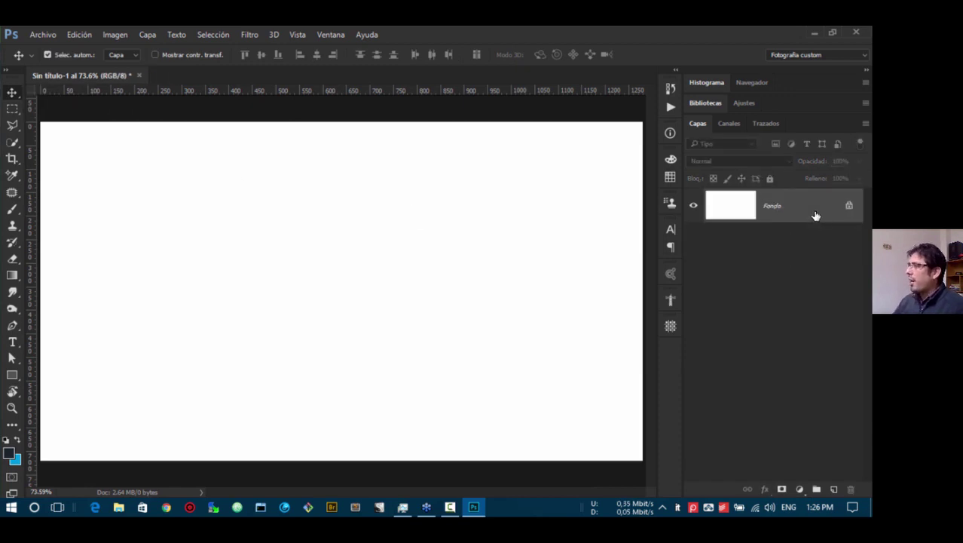
# - Create a point text layer in the canvas's upper left, leave it empty, and select it in the layer list
pyautogui.click(13, 343)
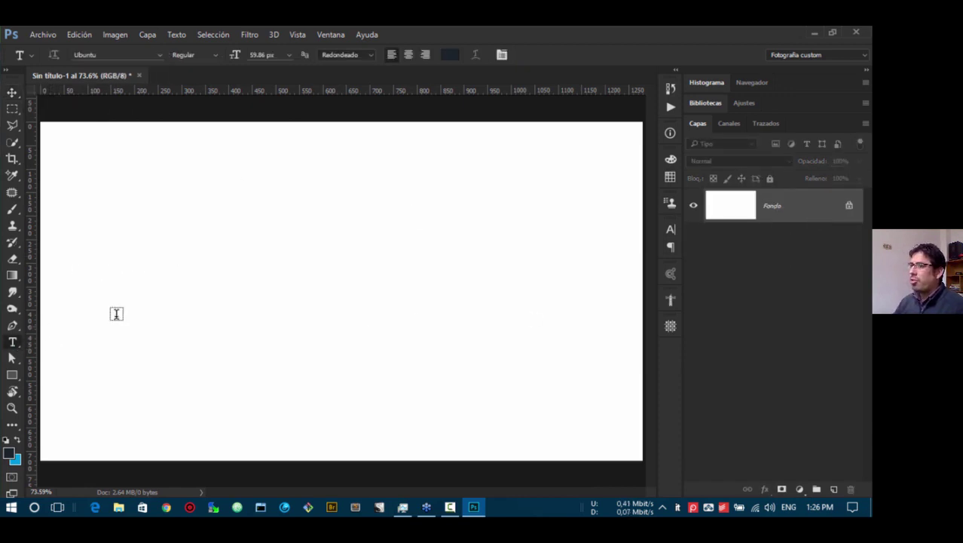
pyautogui.click(201, 219)
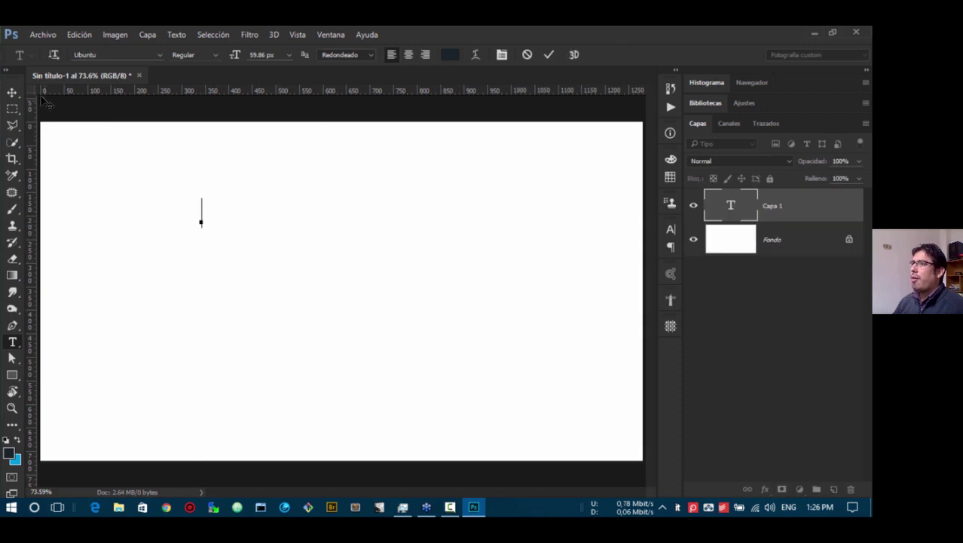
pyautogui.click(12, 93)
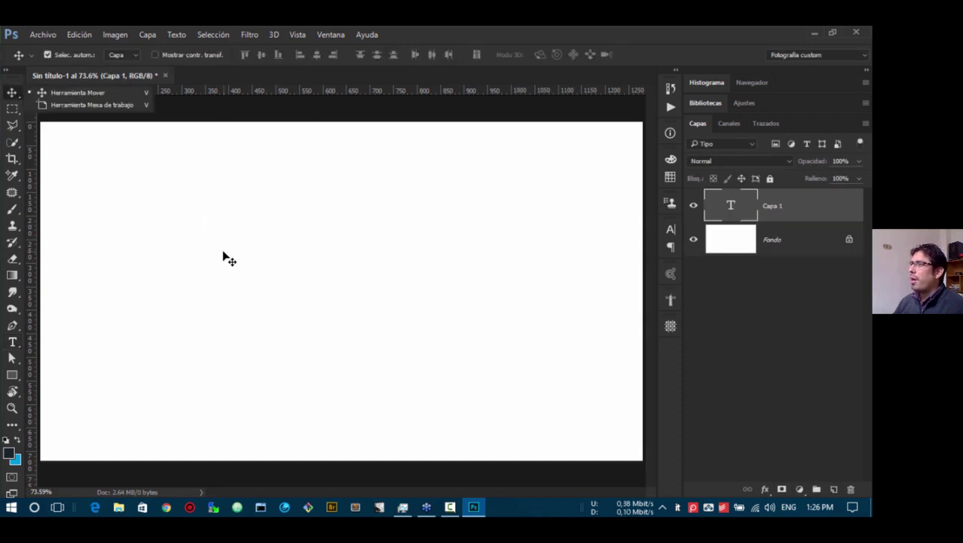
pyautogui.click(790, 217)
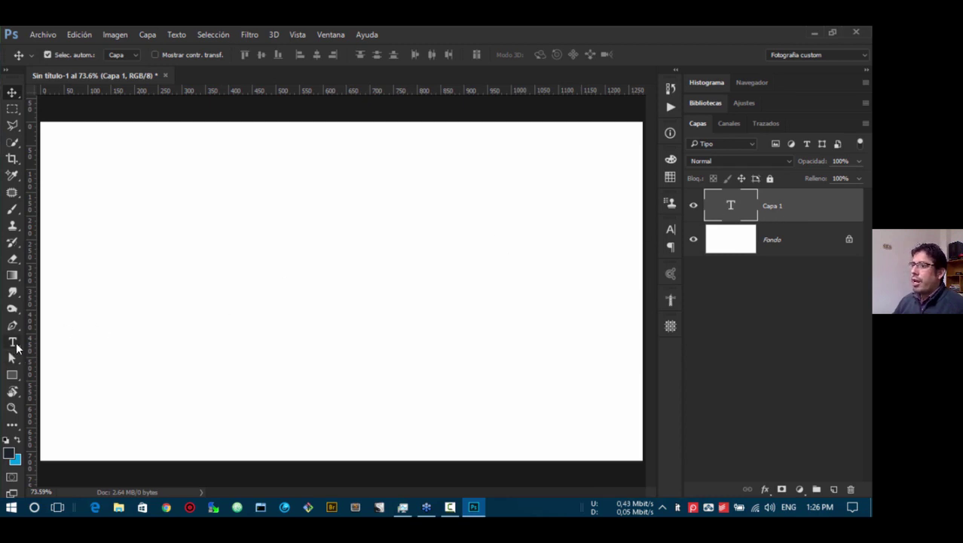
# - Draw a paragraph text box in the canvas's lower right, leave it empty, and deselect all layers
pyautogui.click(14, 344)
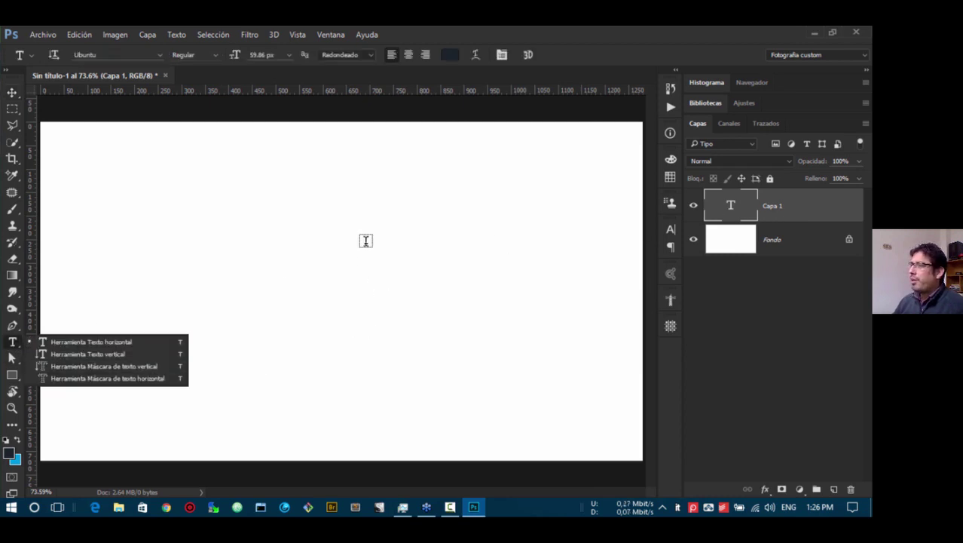
pyautogui.moveTo(366, 236); pyautogui.dragTo(590, 444)
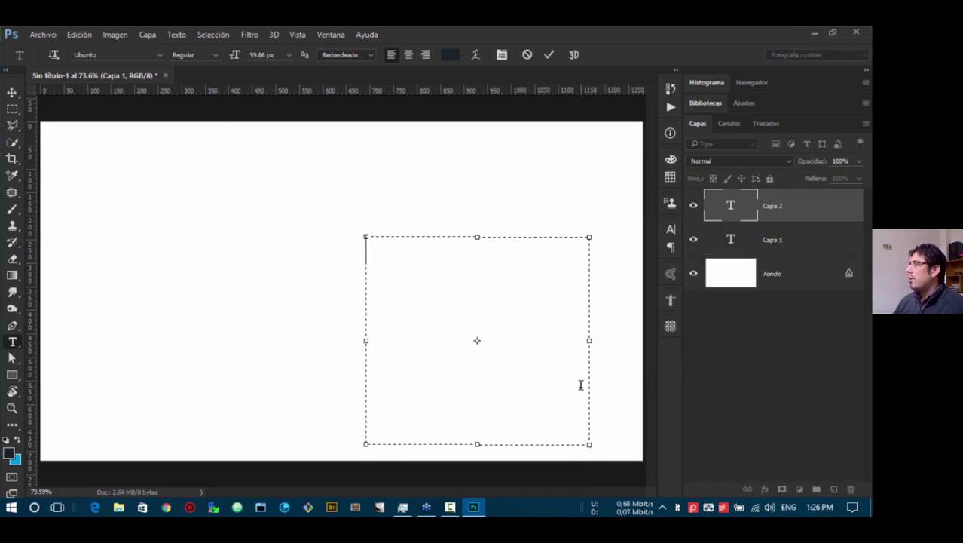
pyautogui.click(10, 97)
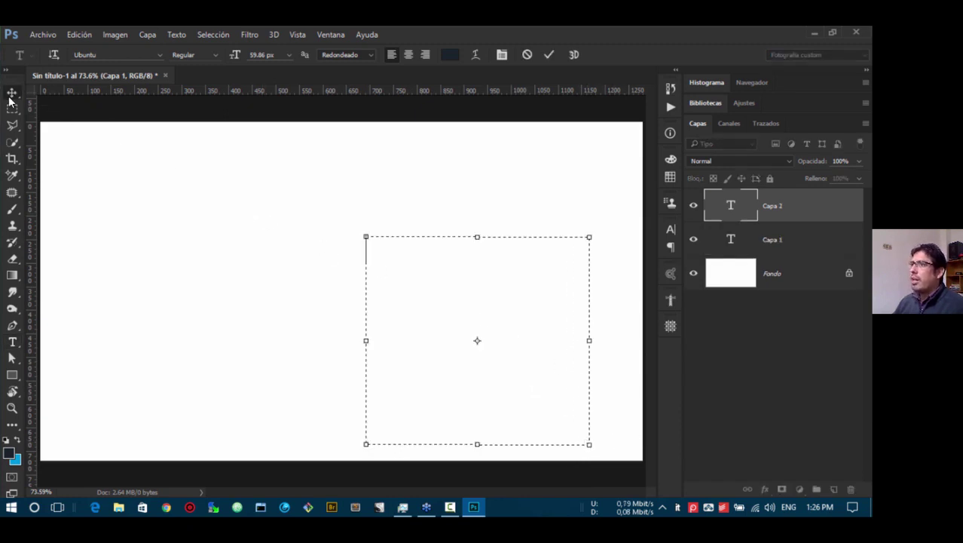
pyautogui.click(147, 204)
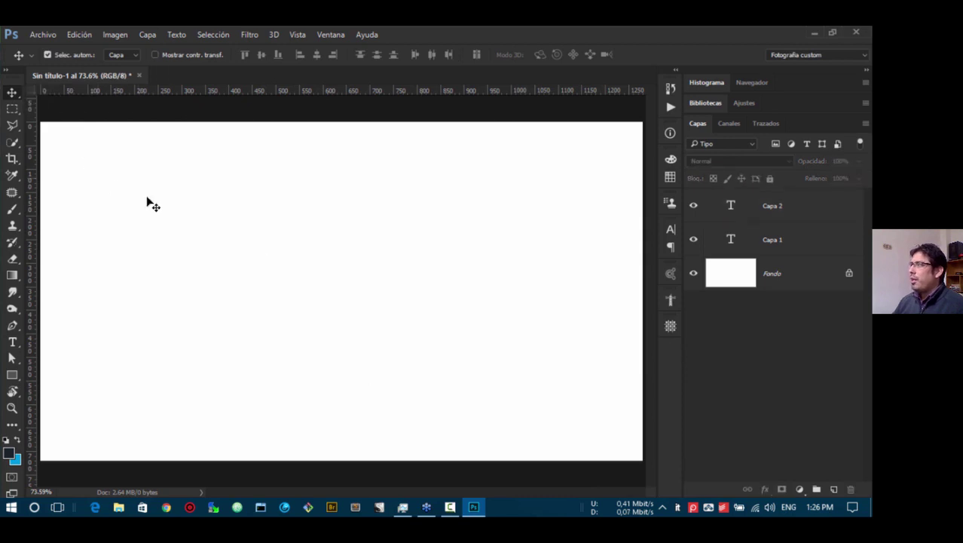
# - Examine the empty text layers Capa 1 and Capa 2 by selecting them alternately, and view the layer filter options
pyautogui.click(767, 236)
pyautogui.click(783, 216)
pyautogui.click(778, 230)
pyautogui.click(786, 212)
pyautogui.click(779, 229)
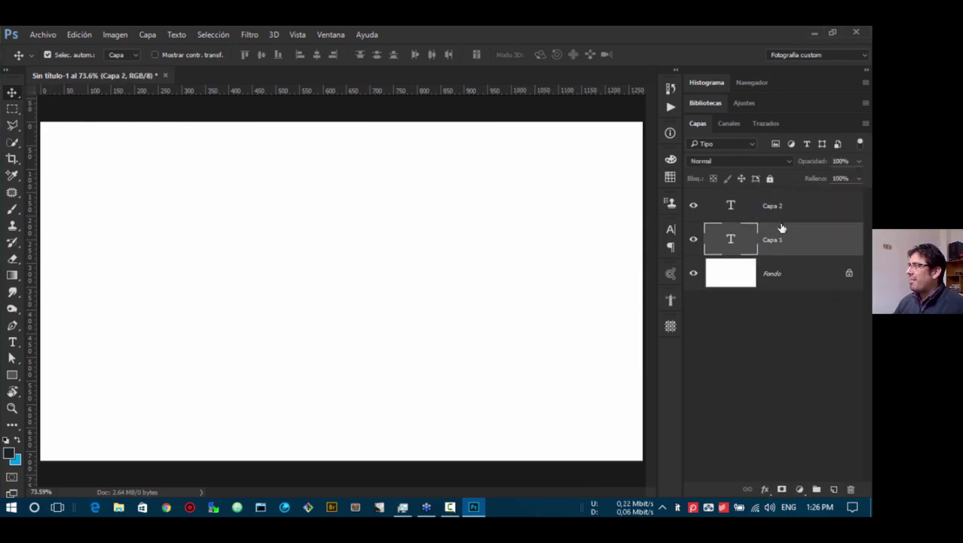
pyautogui.click(785, 213)
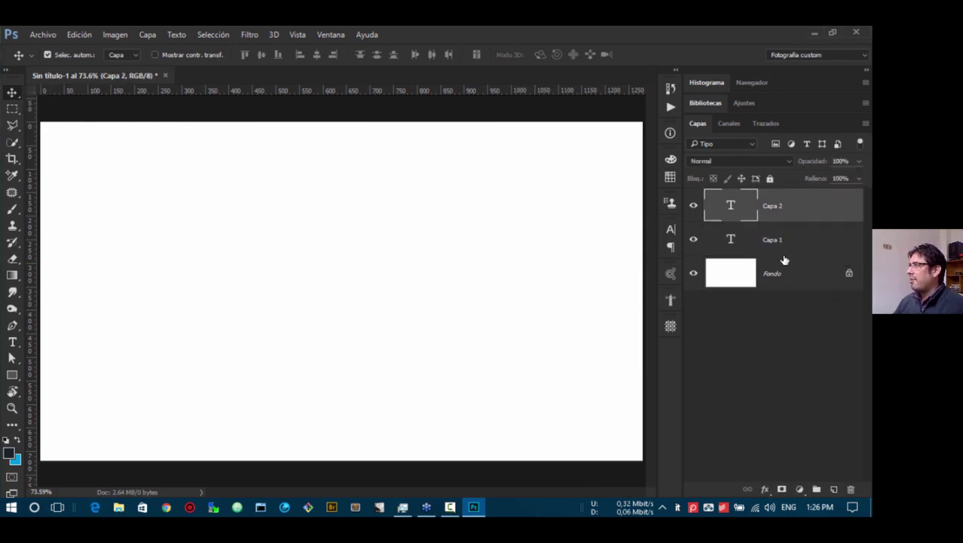
pyautogui.click(781, 238)
pyautogui.click(788, 204)
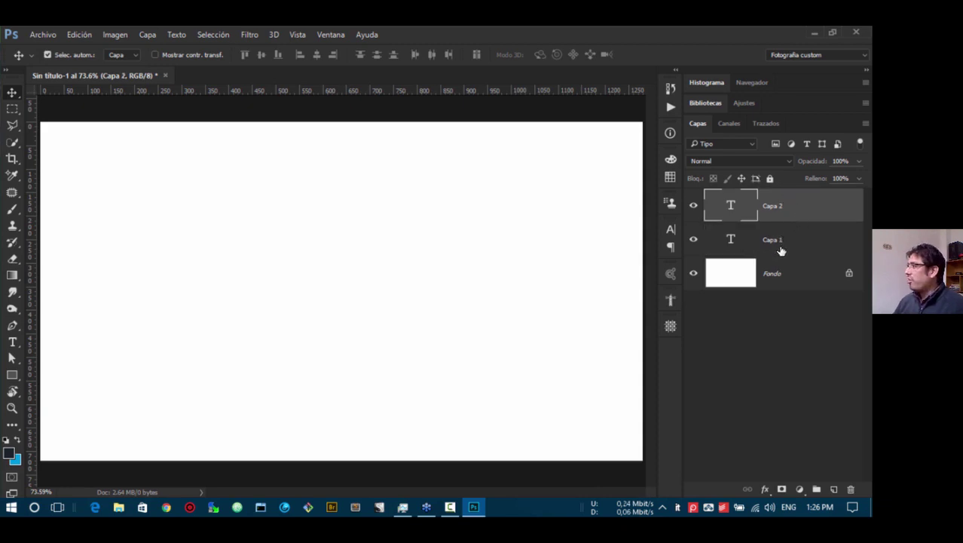
pyautogui.click(781, 248)
pyautogui.click(792, 216)
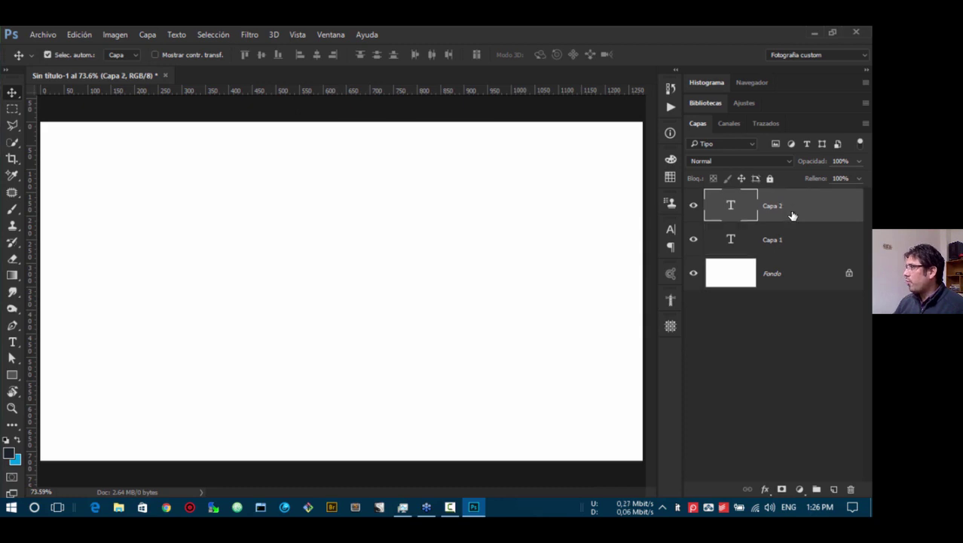
pyautogui.click(789, 242)
pyautogui.click(793, 212)
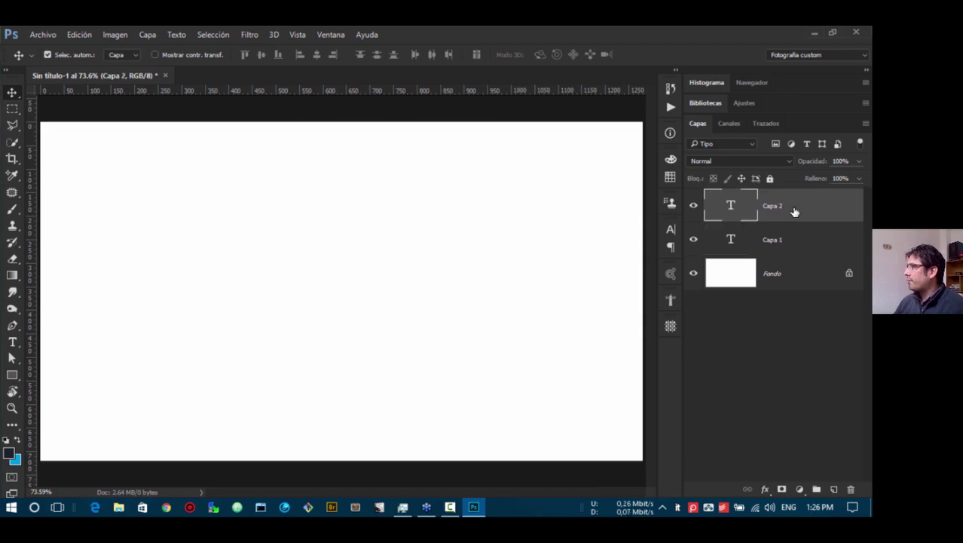
pyautogui.click(746, 144)
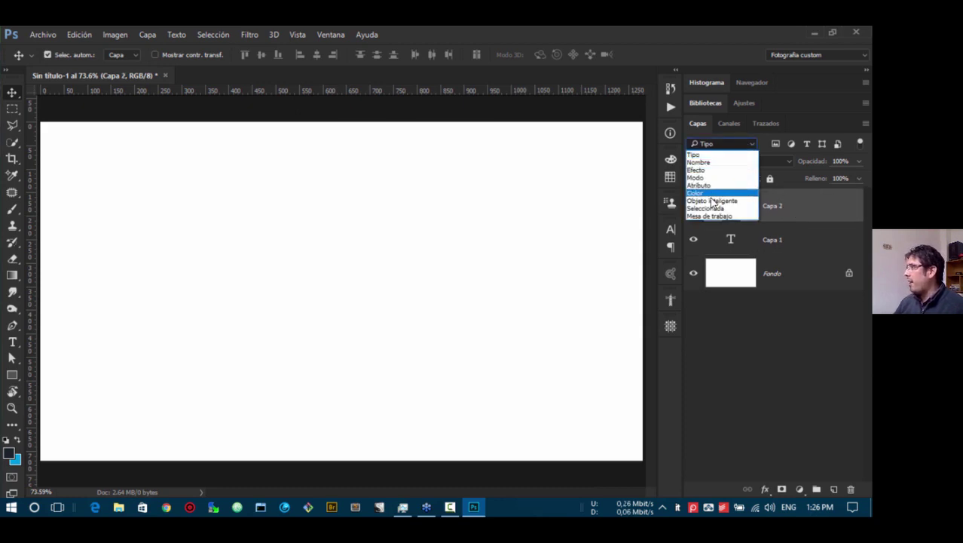
pyautogui.click(720, 145)
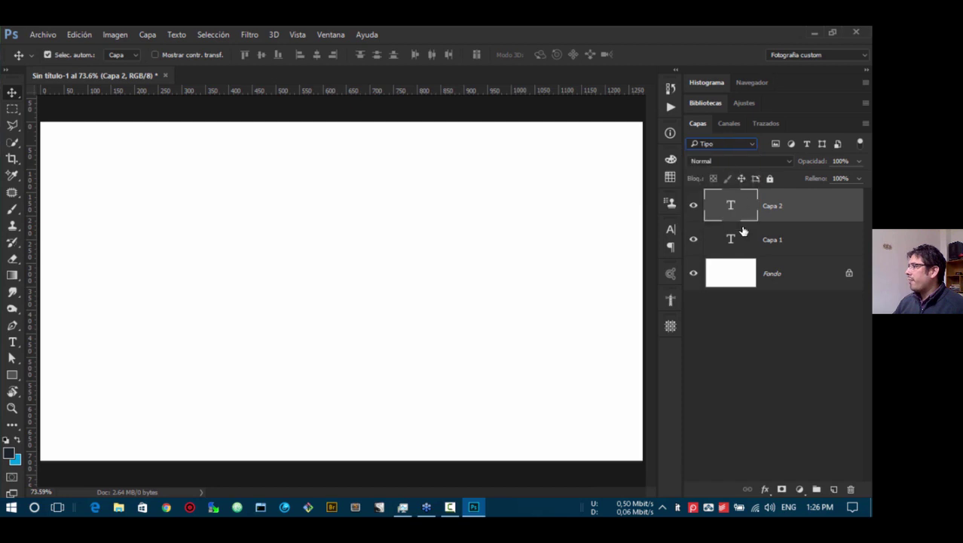
# - Delete the empty text layers Capa 2 and Capa 1, leaving only the Fondo layer
pyautogui.click(781, 244)
pyautogui.click(788, 210)
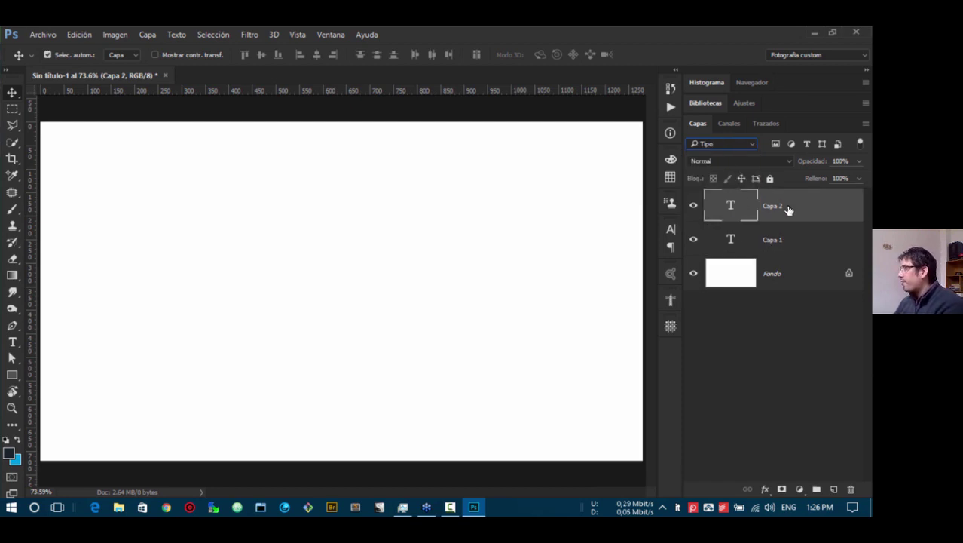
pyautogui.moveTo(789, 210); pyautogui.dragTo(851, 490)
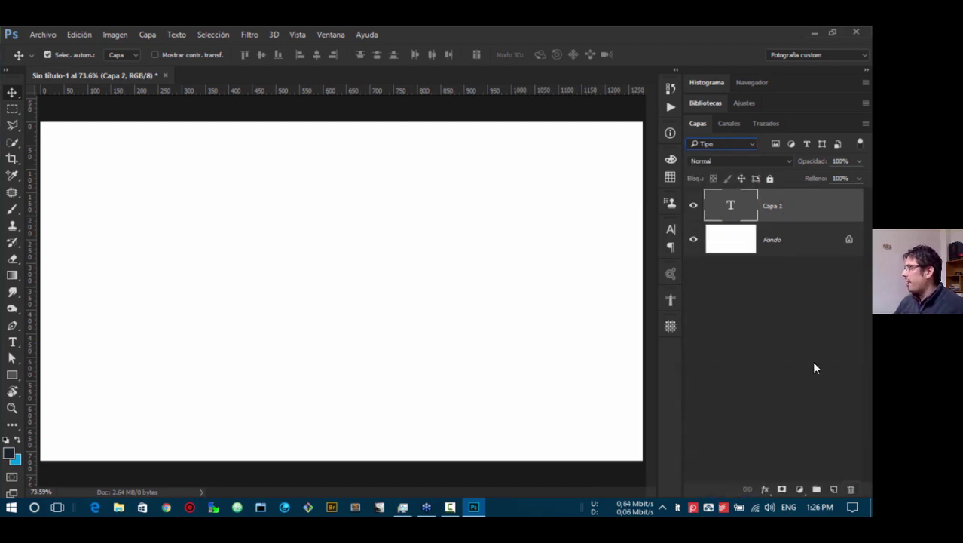
pyautogui.moveTo(783, 218); pyautogui.dragTo(855, 488)
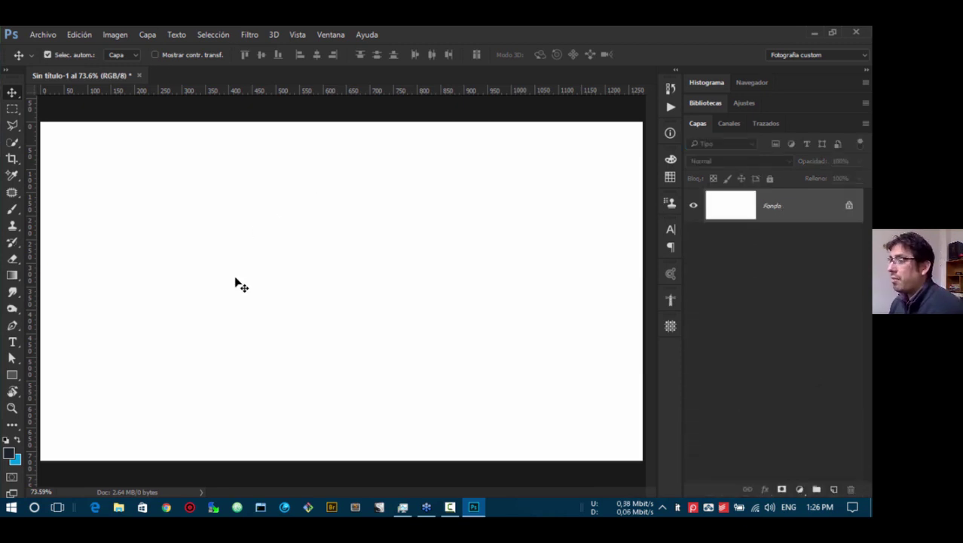
# - Create a point text layer reading "Hola amigos" in the canvas's upper middle and commit it
pyautogui.press('t')
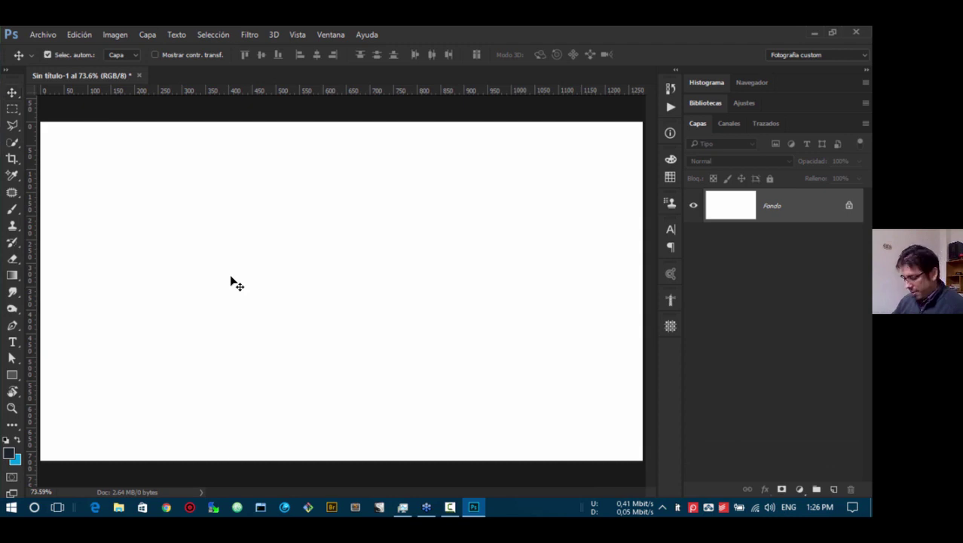
pyautogui.hotkey('alt', 'v')
pyautogui.click(213, 198)
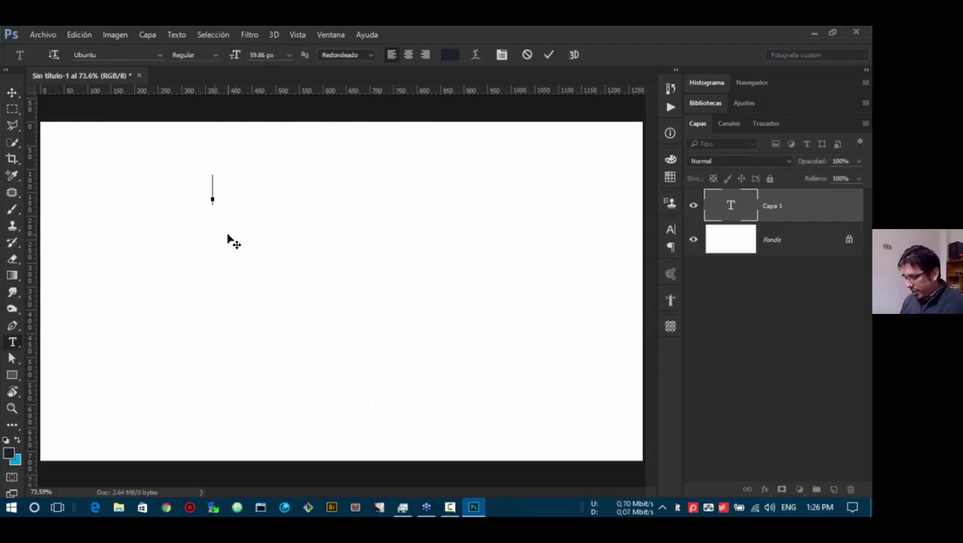
pyautogui.write('Hola amigos')
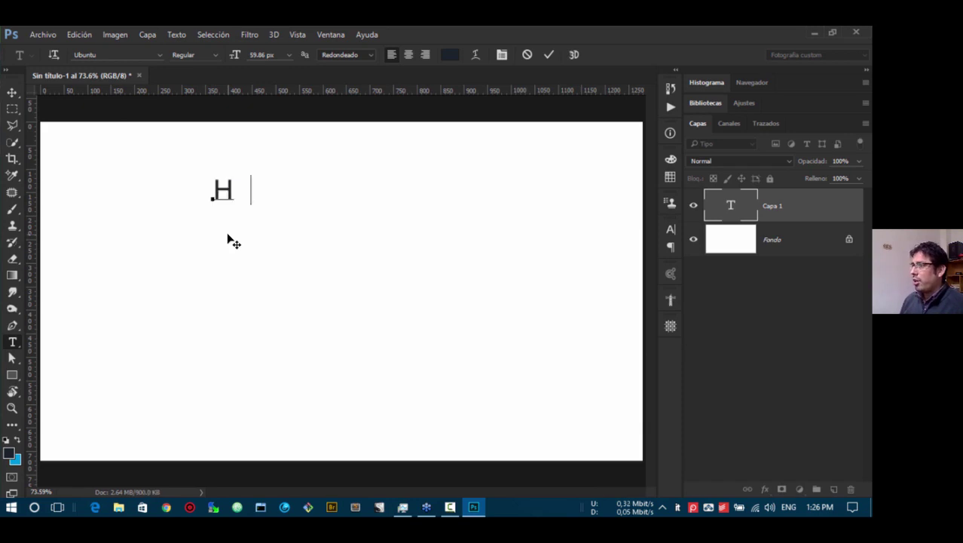
pyautogui.click(228, 235)
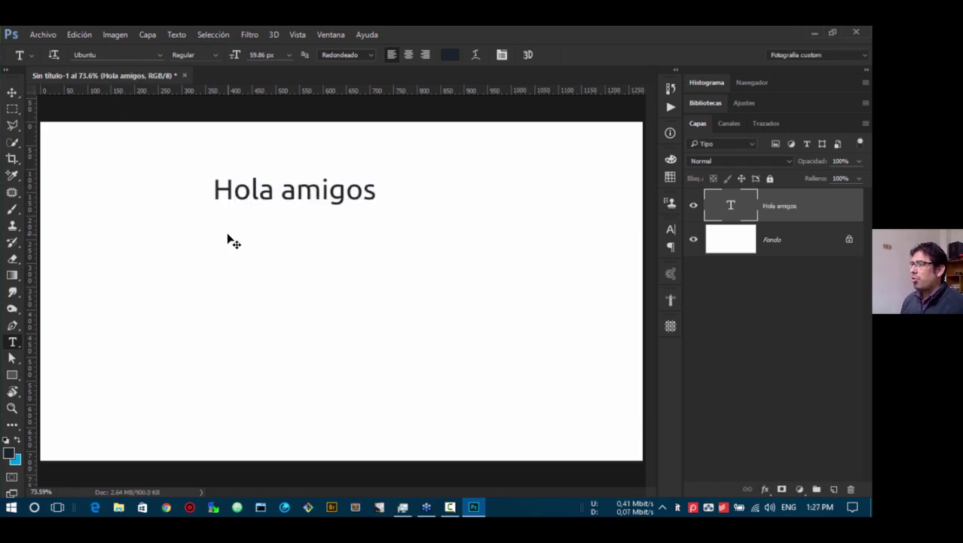
# - Move the Hola amigos text slightly down, then enter text editing inside it to show its baseline and exit
pyautogui.click(12, 92)
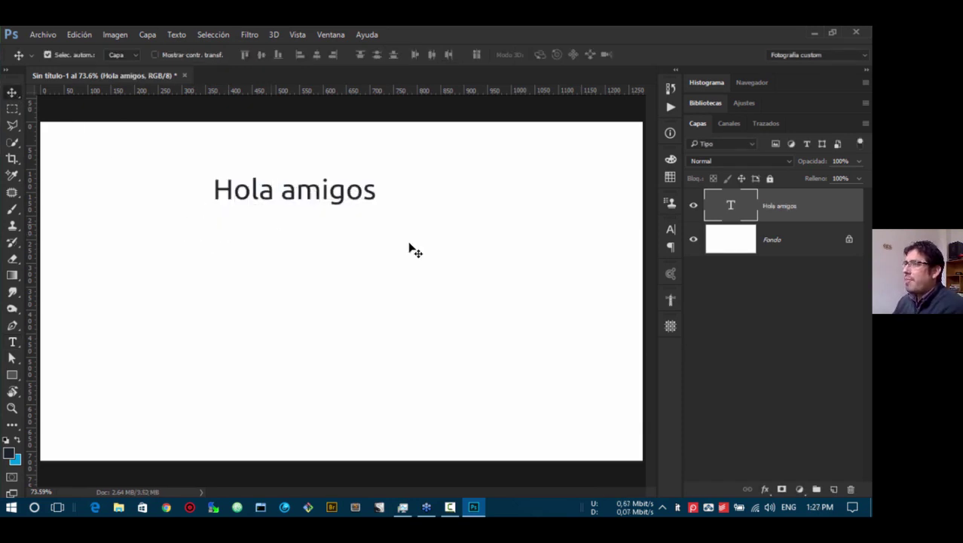
pyautogui.moveTo(338, 200); pyautogui.dragTo(342, 233)
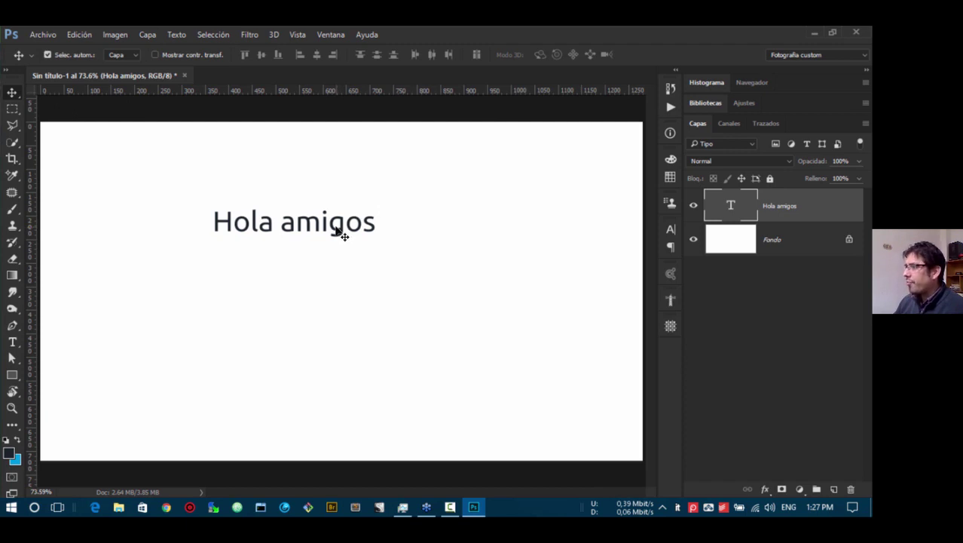
pyautogui.press('t')
pyautogui.click(328, 226)
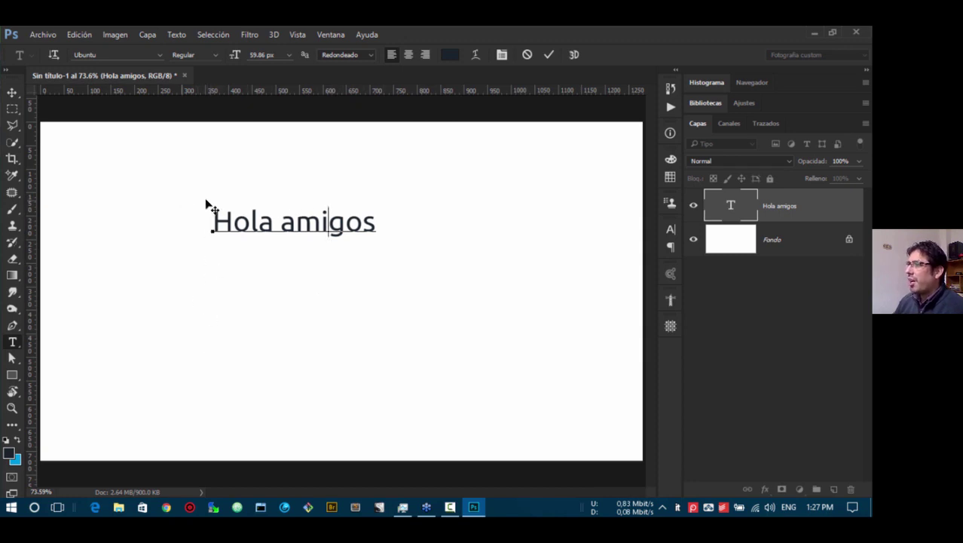
pyautogui.click(12, 92)
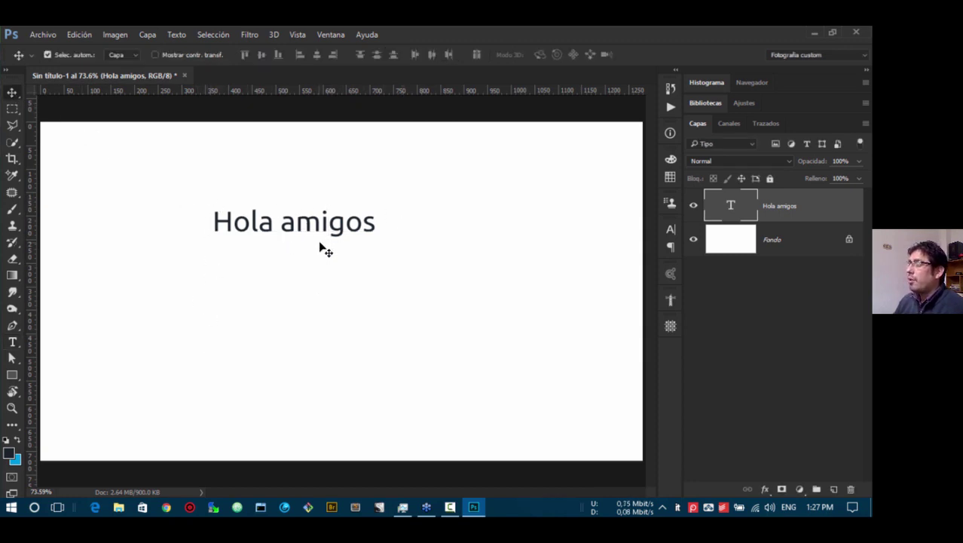
# - Nudge the Hola amigos text slightly up and right, then select the word "Hola" in text editing and exit
pyautogui.moveTo(343, 234)
pyautogui.mouseDown()
pyautogui.moveTo(366, 261)
pyautogui.moveTo(344, 231)
pyautogui.mouseUp()
pyautogui.press('t')
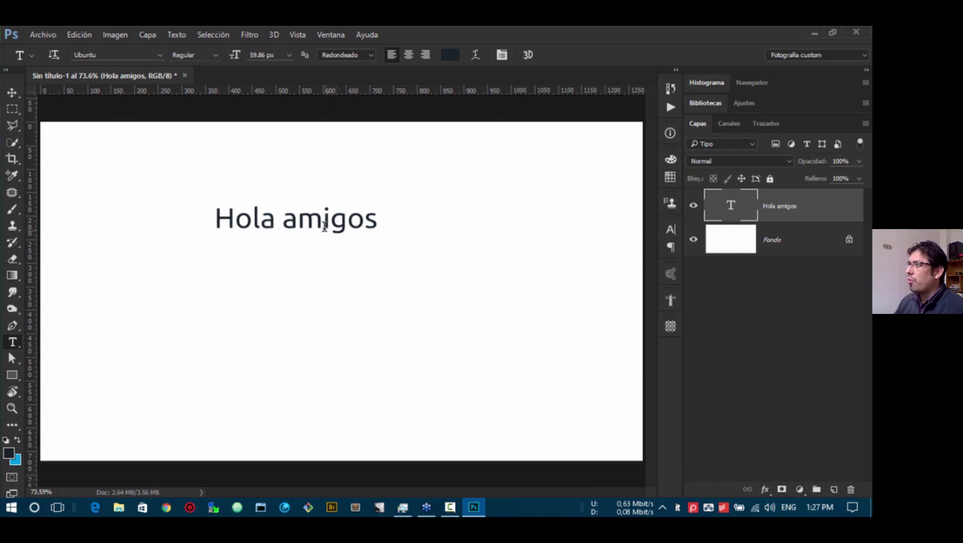
pyautogui.click(317, 225)
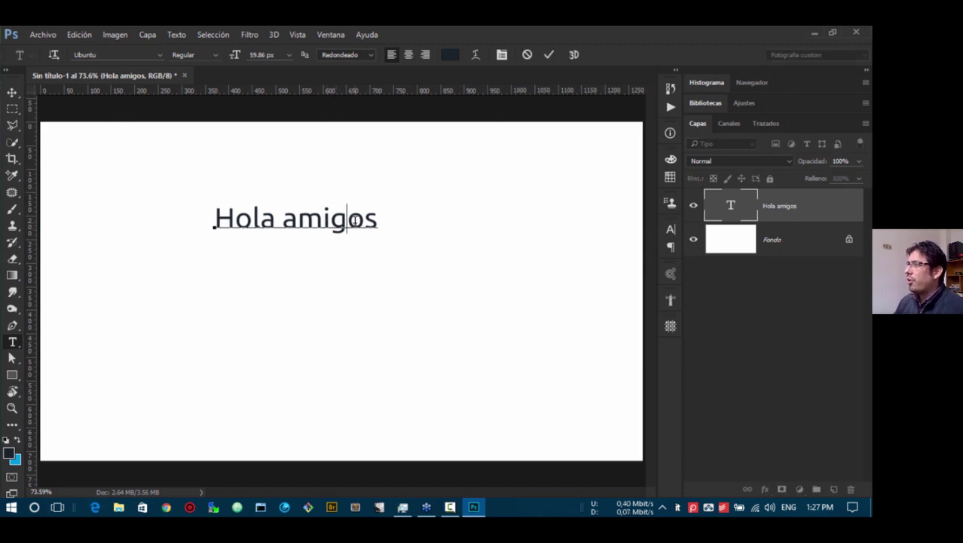
pyautogui.doubleClick(249, 219)
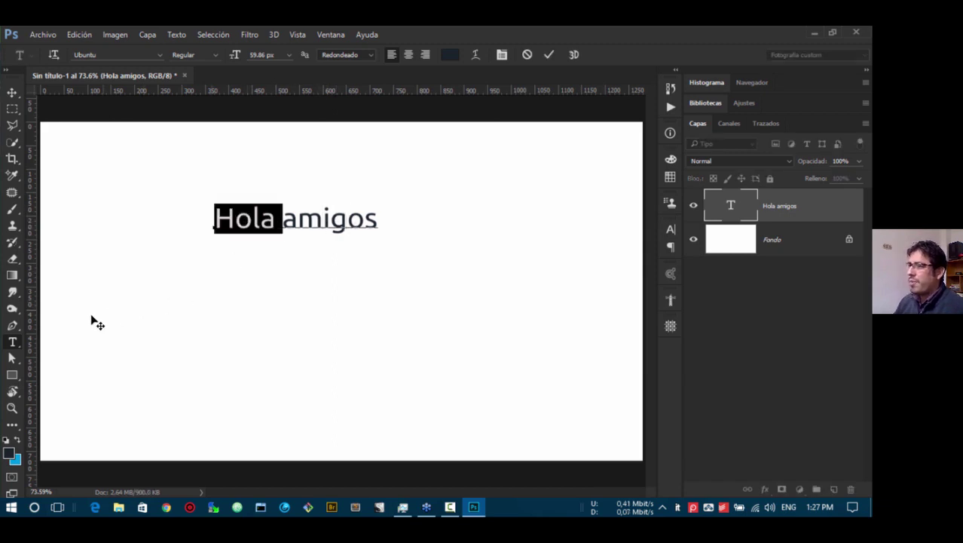
pyautogui.click(12, 92)
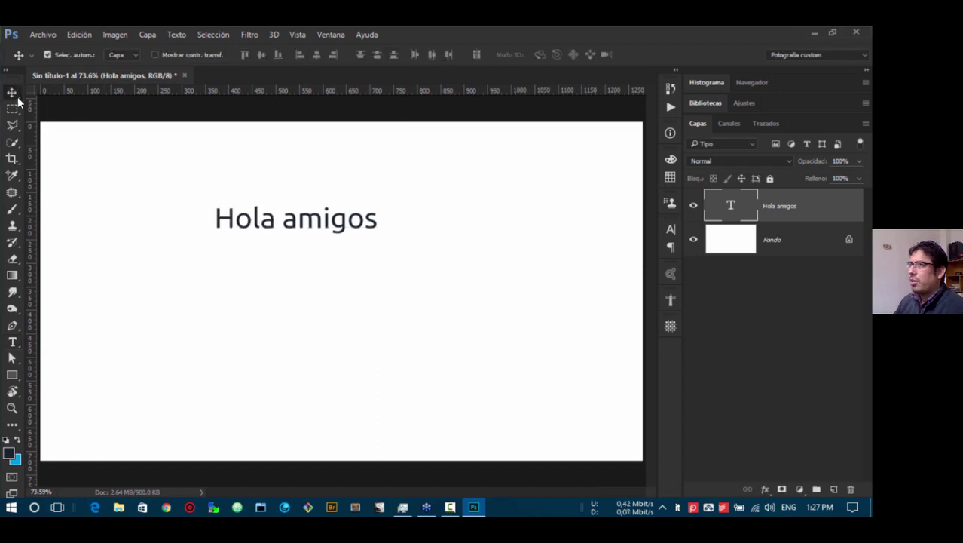
# - Shift the Hola amigos text slightly down, place the text cursor in it to show its baseline, and nudge it up
pyautogui.moveTo(343, 235)
pyautogui.mouseDown()
pyautogui.moveTo(348, 265)
pyautogui.moveTo(341, 248)
pyautogui.mouseUp()
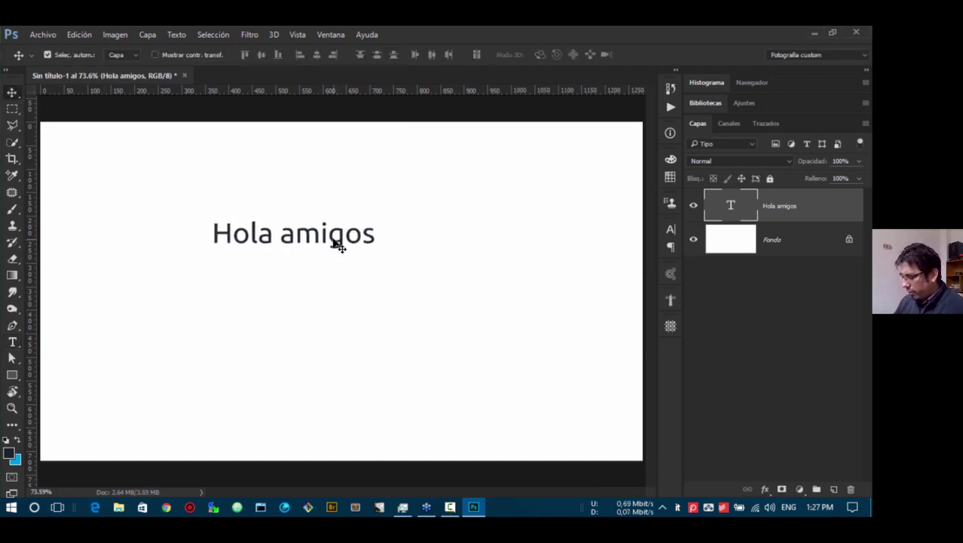
pyautogui.press('t')
pyautogui.click(325, 236)
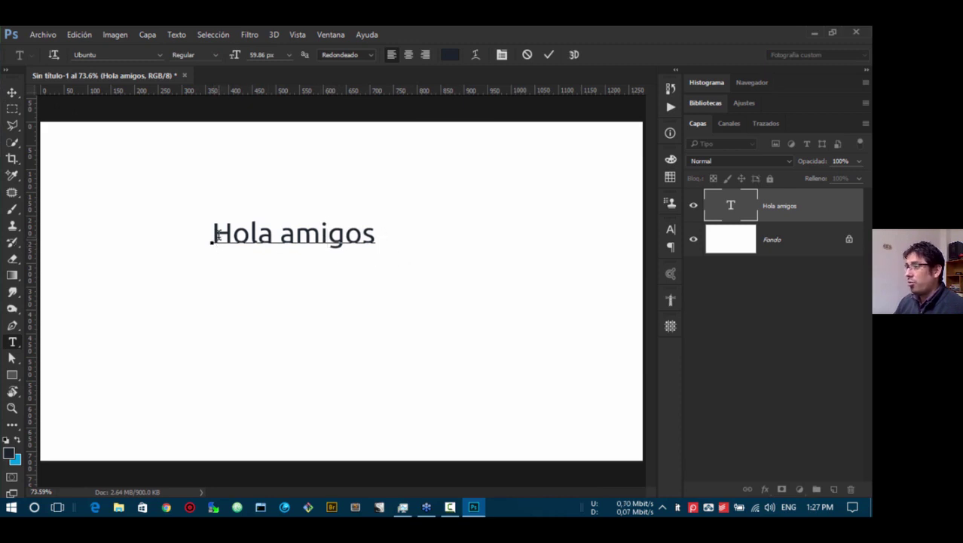
pyautogui.click(12, 92)
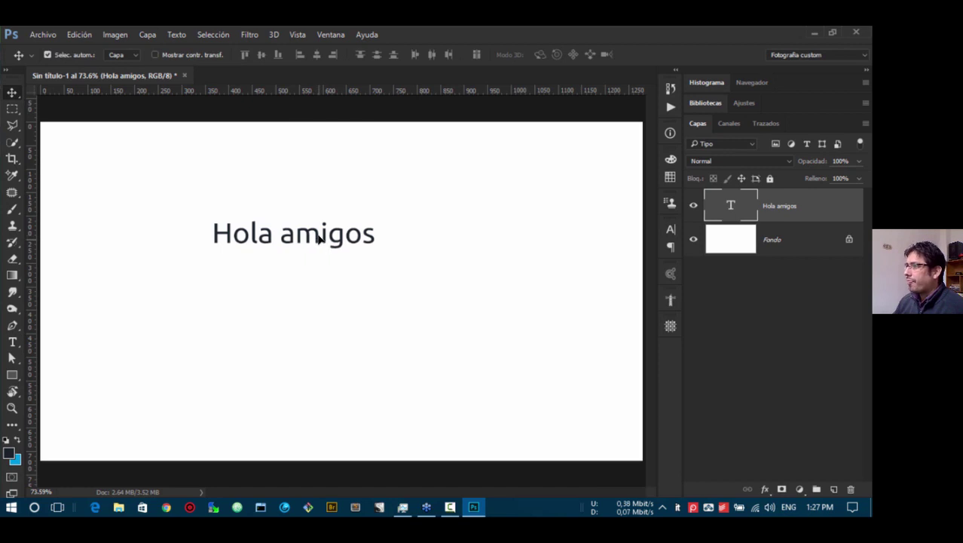
pyautogui.moveTo(319, 238); pyautogui.dragTo(318, 235)
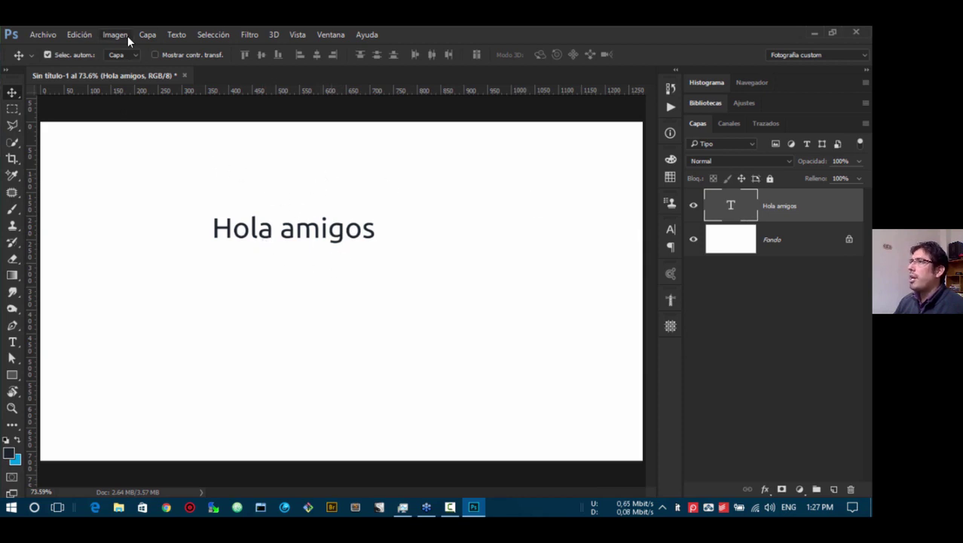
# - Convert the Hola amigos point text to paragraph text and enlarge its text box to about 613 by 75 px
pyautogui.click(172, 36)
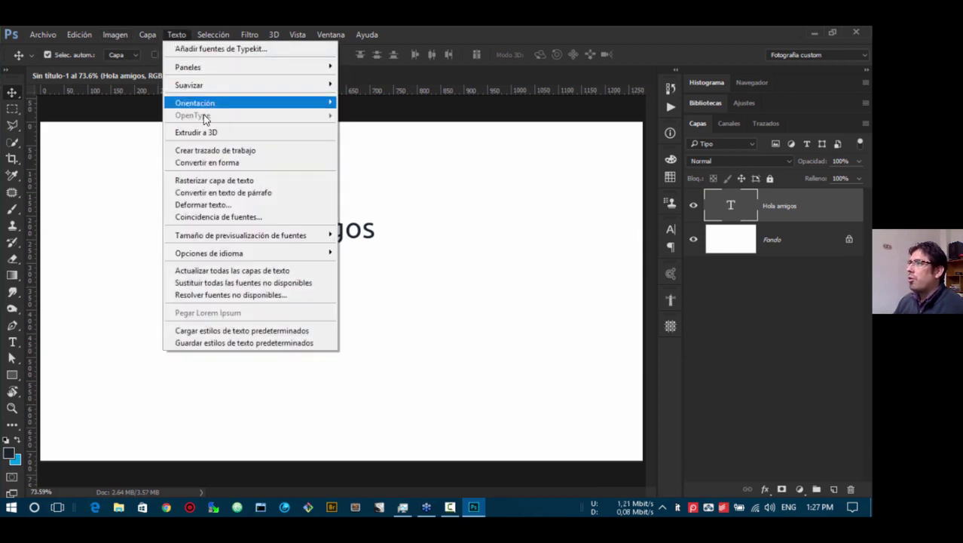
pyautogui.click(235, 193)
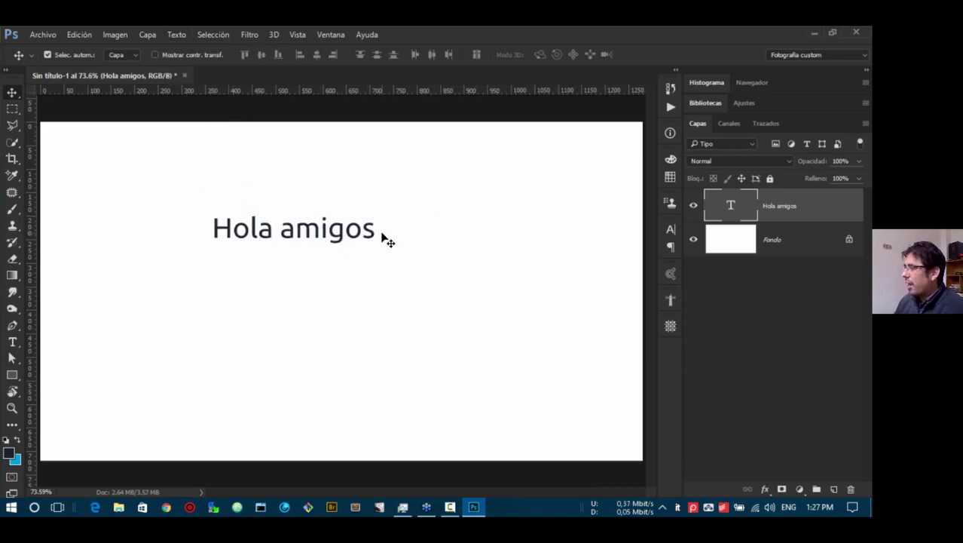
pyautogui.press('t')
pyautogui.click(299, 230)
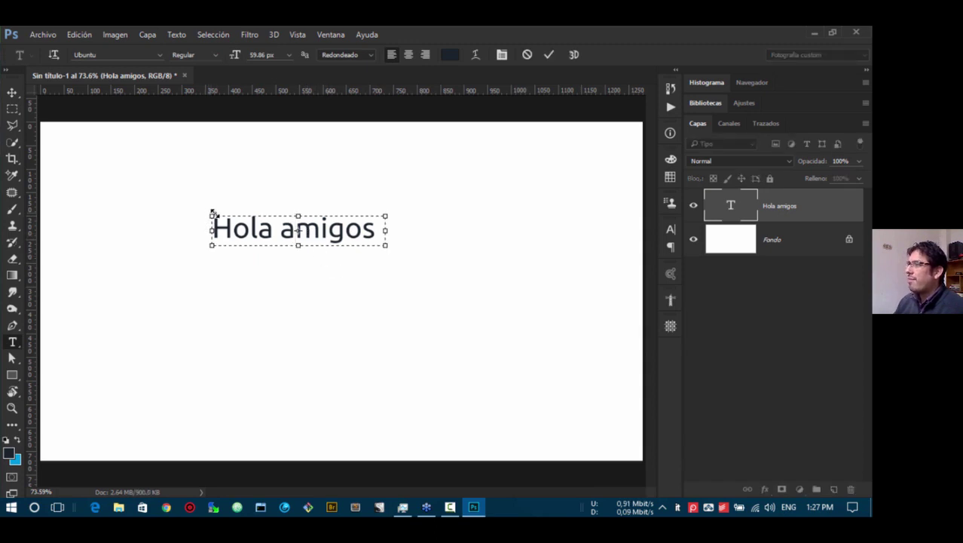
pyautogui.moveTo(387, 248); pyautogui.dragTo(503, 250)
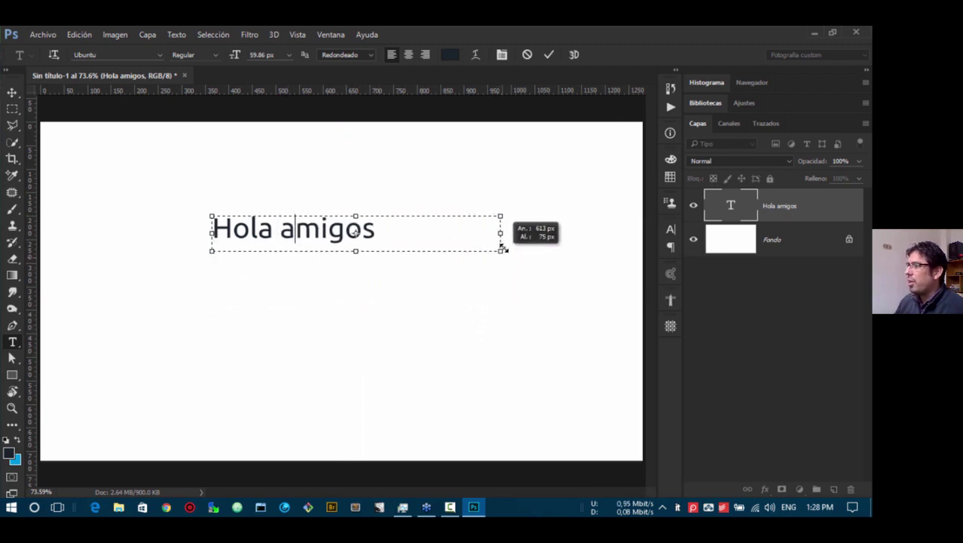
pyautogui.click(12, 92)
# - Convert the Hola amigos paragraph back to point text, select its whole text in editing, and move the layer slightly left and up
pyautogui.click(177, 35)
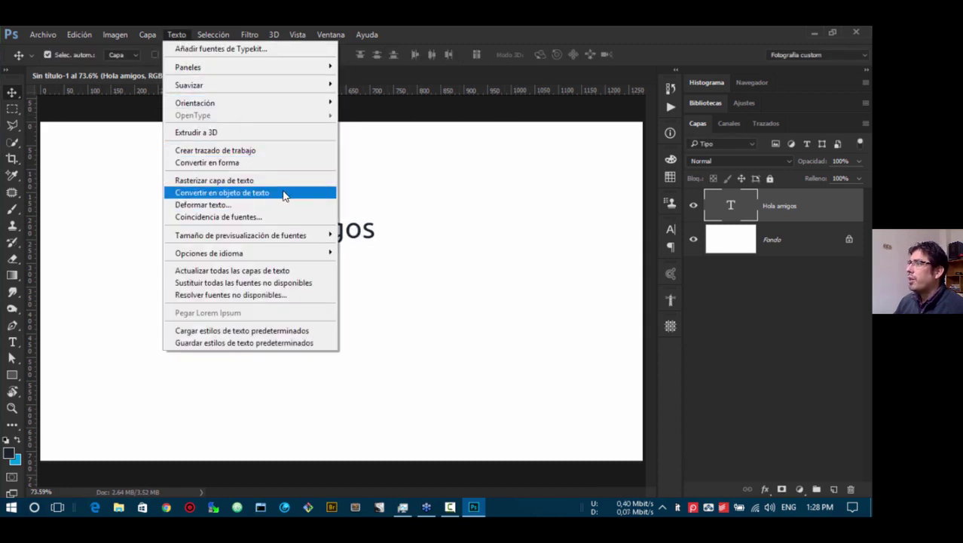
pyautogui.click(229, 192)
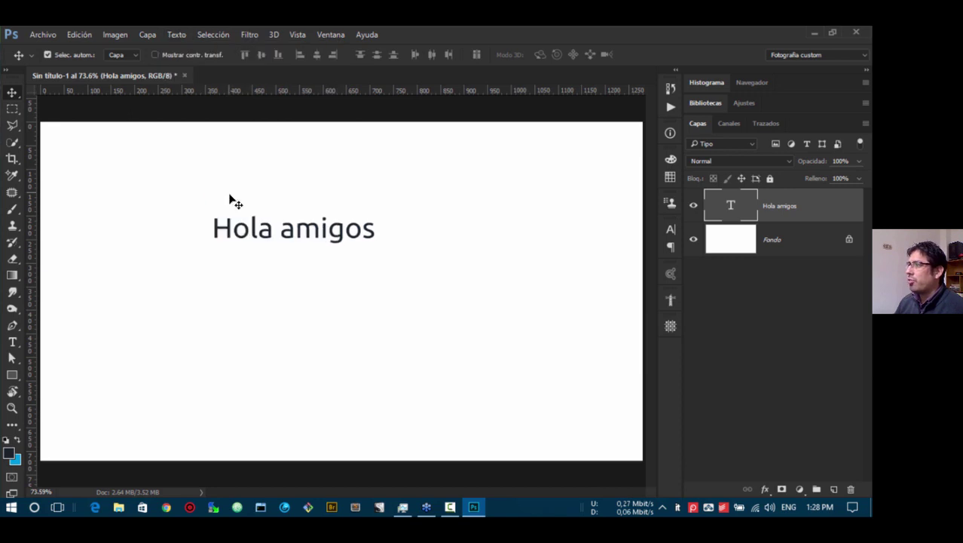
pyautogui.doubleClick(297, 230)
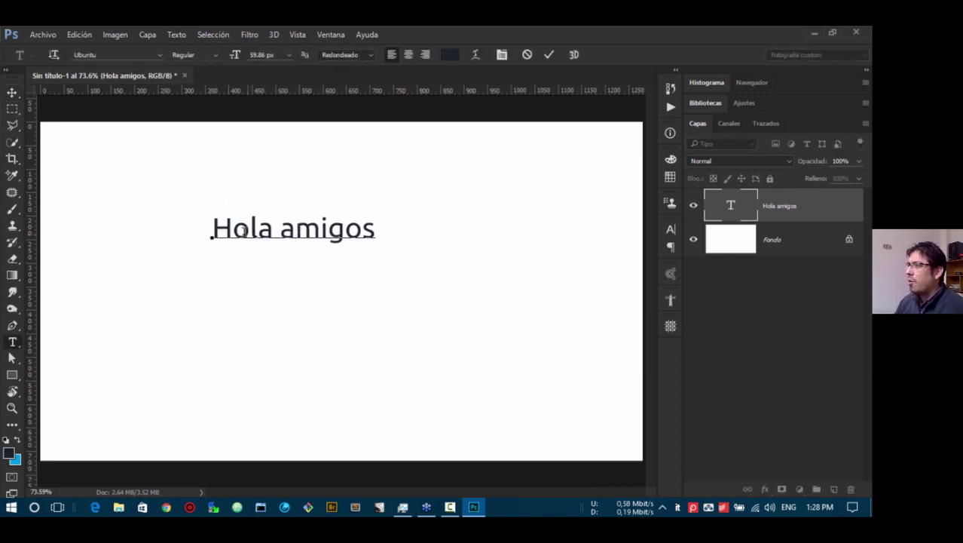
pyautogui.moveTo(216, 226); pyautogui.dragTo(402, 232)
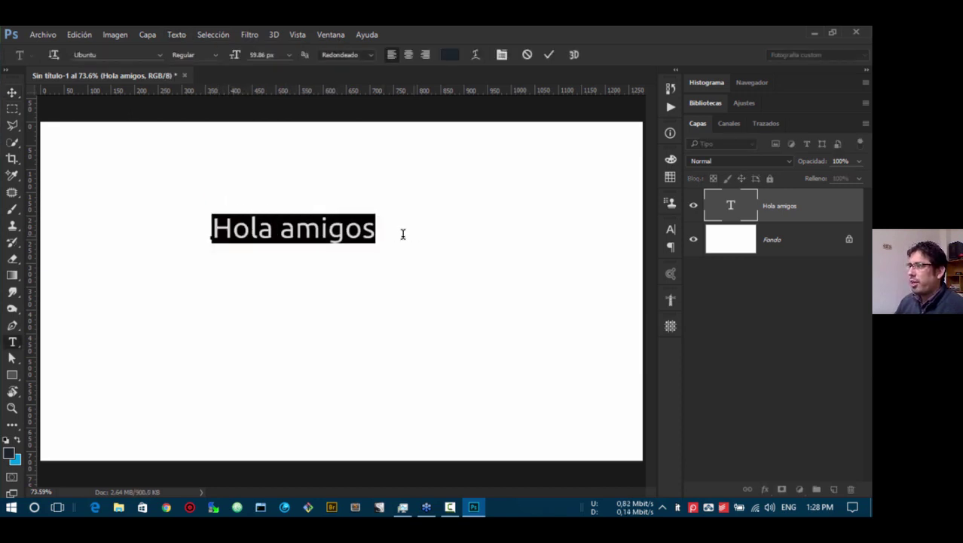
pyautogui.click(13, 92)
pyautogui.moveTo(299, 241); pyautogui.dragTo(230, 242)
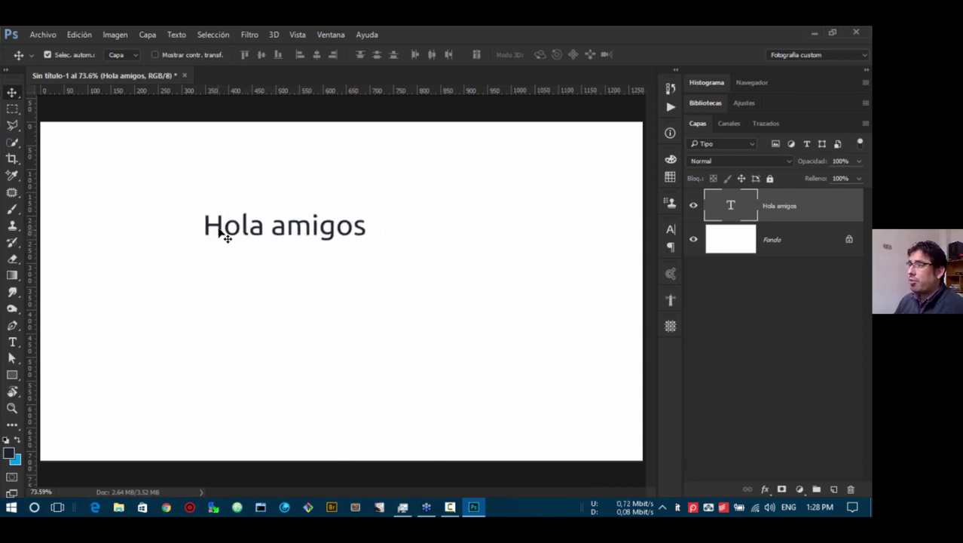
# - Move the Hola amigos text about 47 px right and 22 px down
pyautogui.click(177, 35)
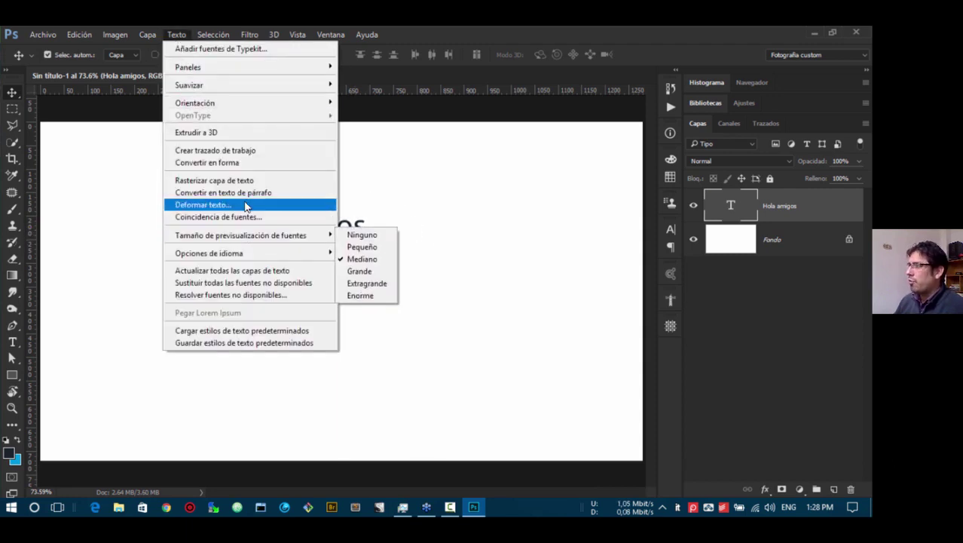
pyautogui.click(365, 230)
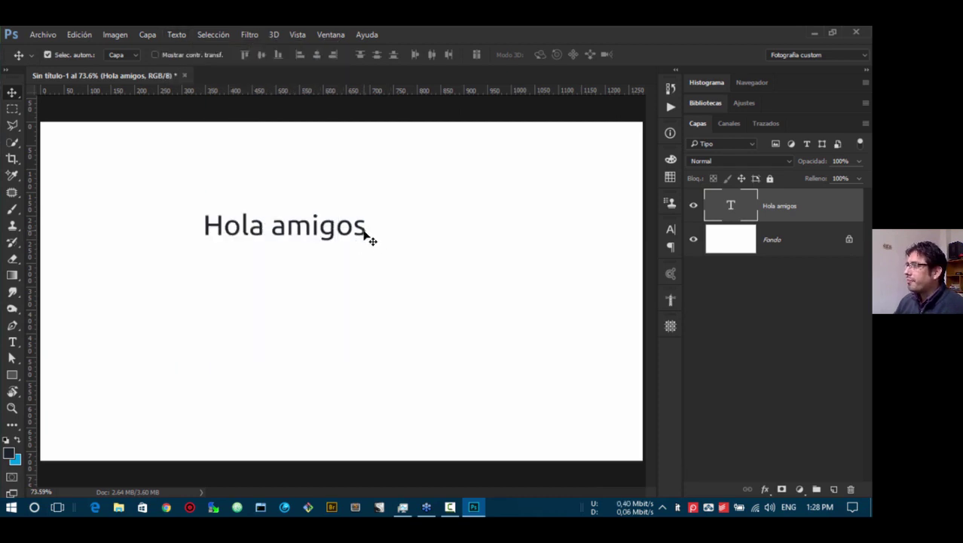
pyautogui.moveTo(370, 237)
pyautogui.mouseDown()
pyautogui.moveTo(462, 251)
pyautogui.moveTo(318, 229)
pyautogui.moveTo(430, 243)
pyautogui.moveTo(386, 243)
pyautogui.mouseUp()
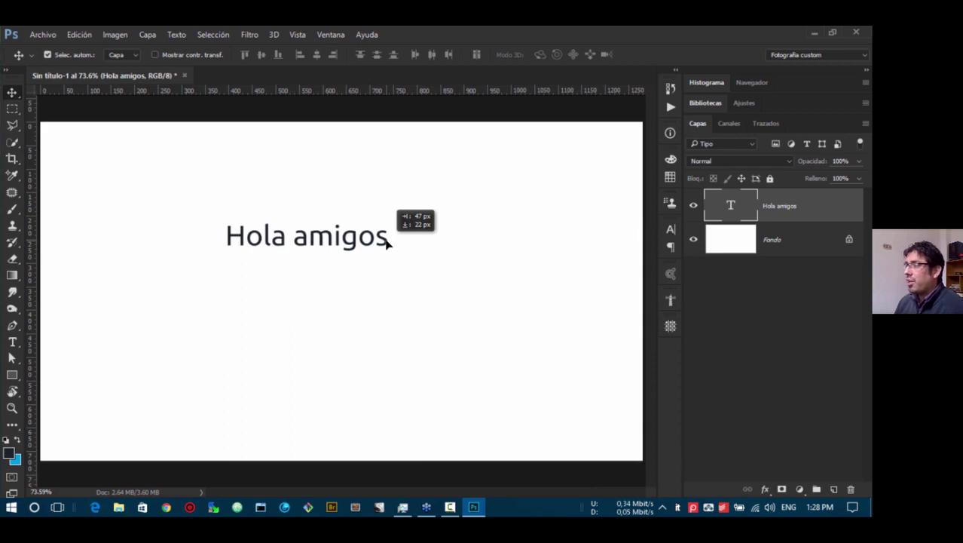
pyautogui.moveTo(387, 243); pyautogui.dragTo(387, 243)
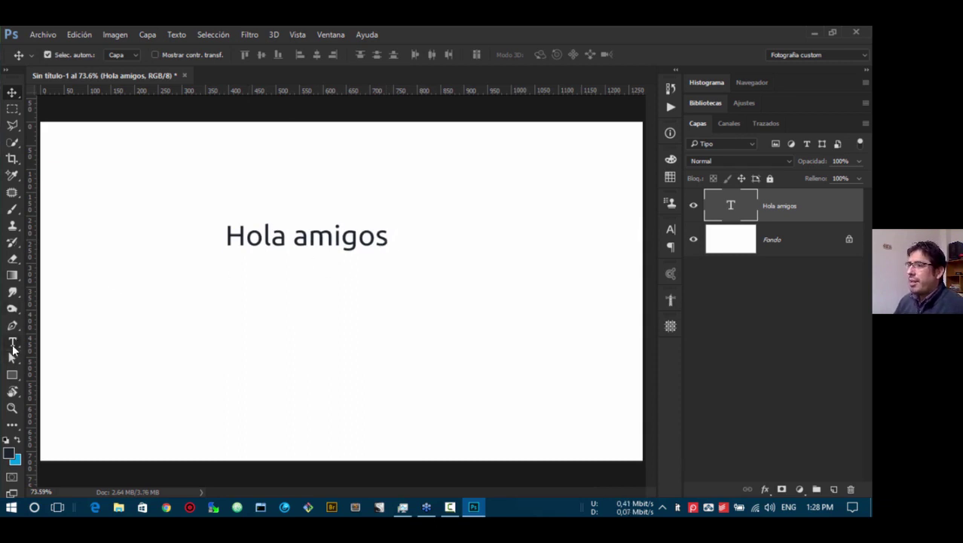
# - Place the text cursor in Hola amigos to show its baseline, exit editing, and delete the text layer
pyautogui.press('t')
pyautogui.click(297, 238)
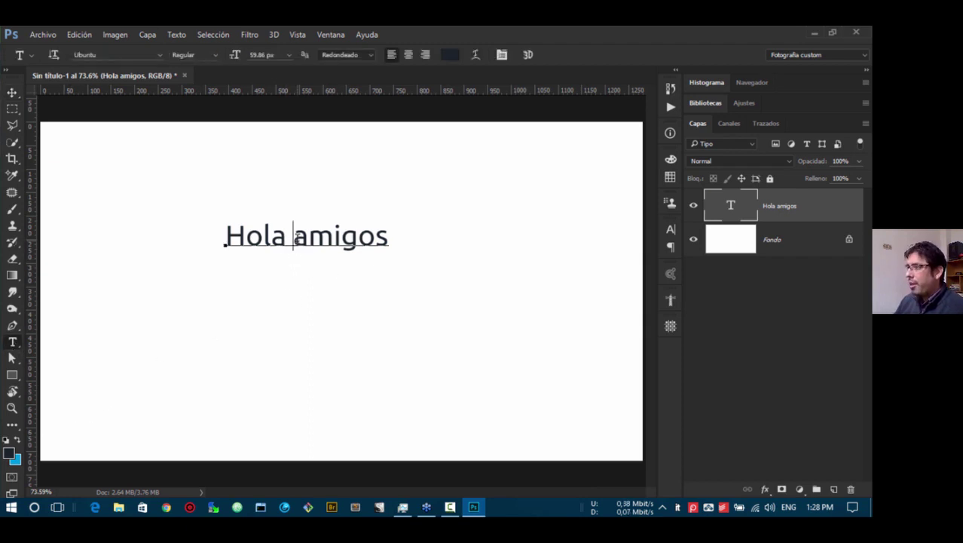
pyautogui.click(12, 93)
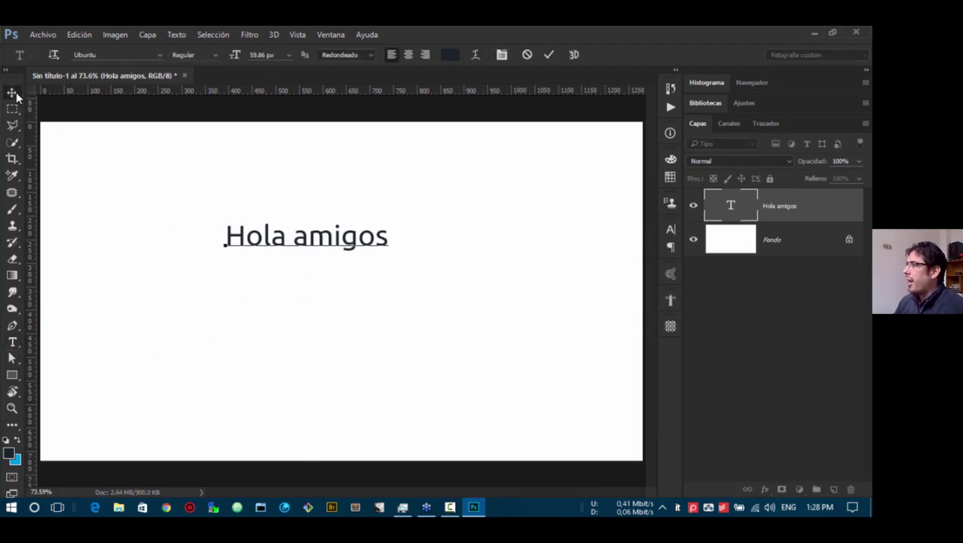
pyautogui.click(354, 246)
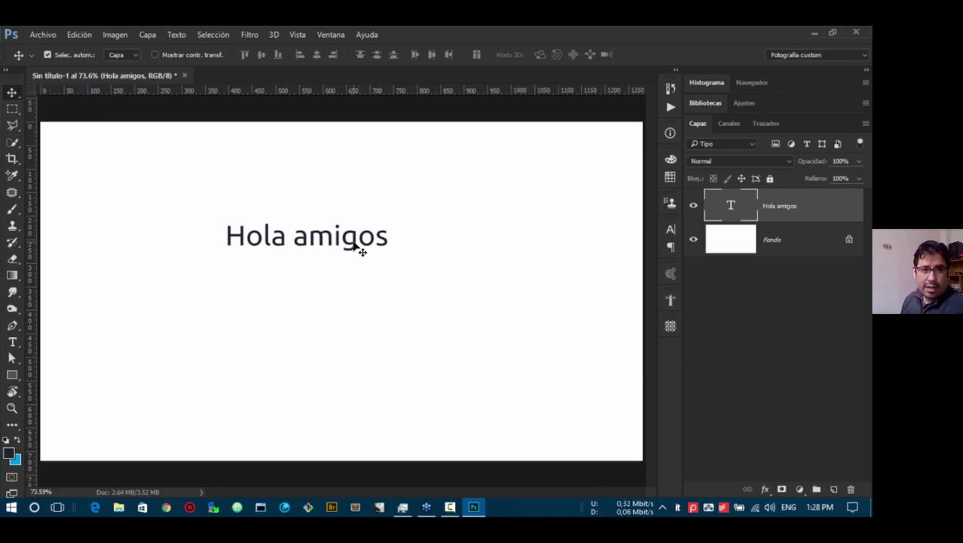
pyautogui.press('Delete')
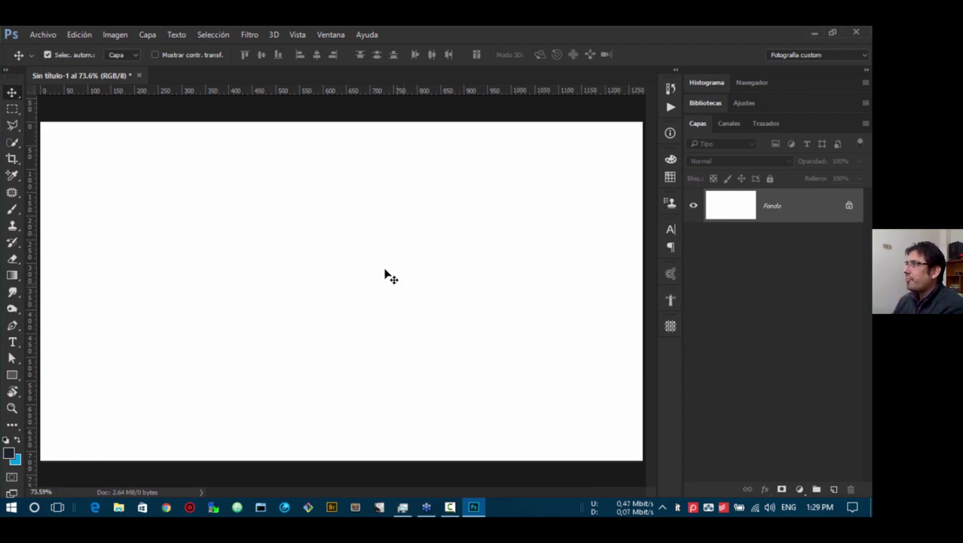
# - Add a two-line point text reading "BIENVENIDOS A" and "PHOTOSHOP DESDE CERO" on the blank canvas
pyautogui.click(14, 344)
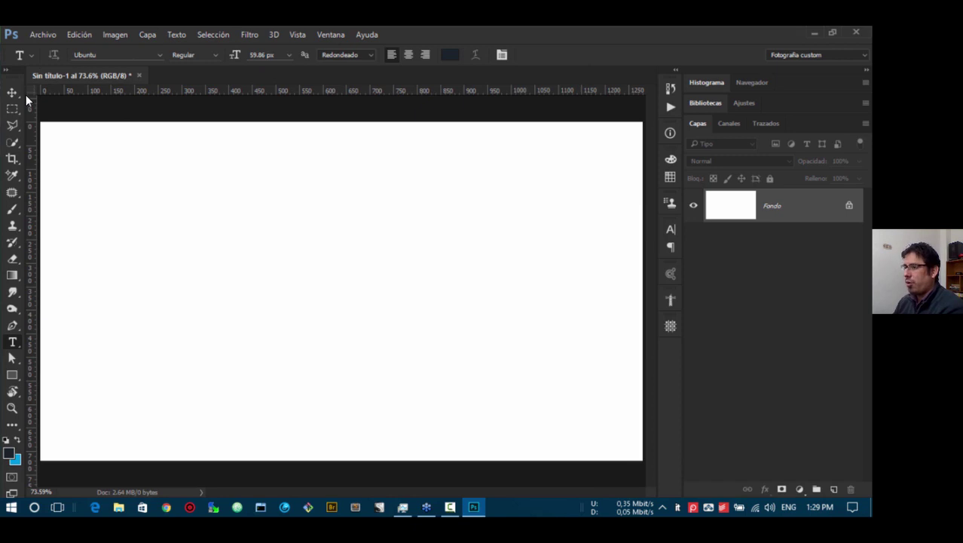
pyautogui.click(171, 235)
pyautogui.write('BIENVEN')
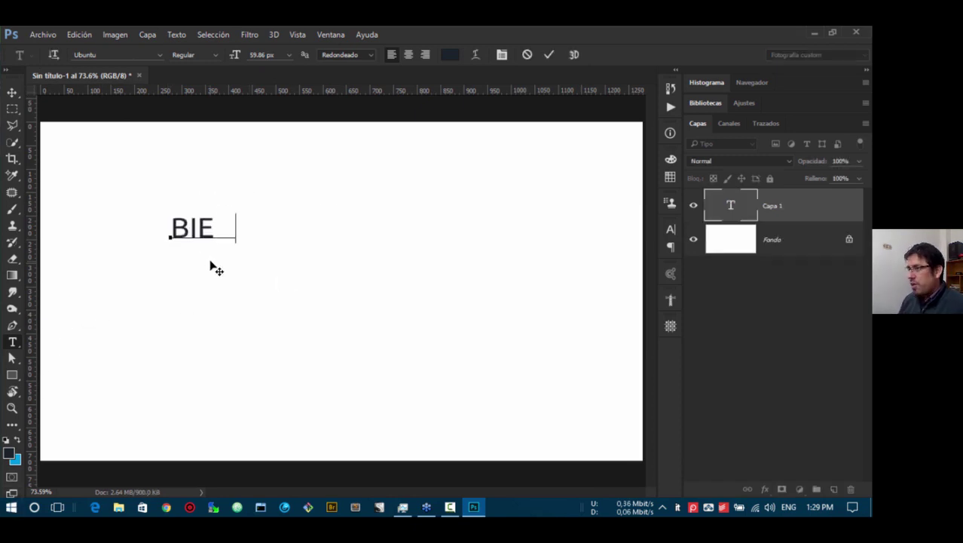
pyautogui.press('BackSpace')
pyautogui.press('BackSpace')
pyautogui.press('BackSpace')
pyautogui.press('BackSpace')
pyautogui.press('BackSpace')
pyautogui.write('ENVENIDOS A')
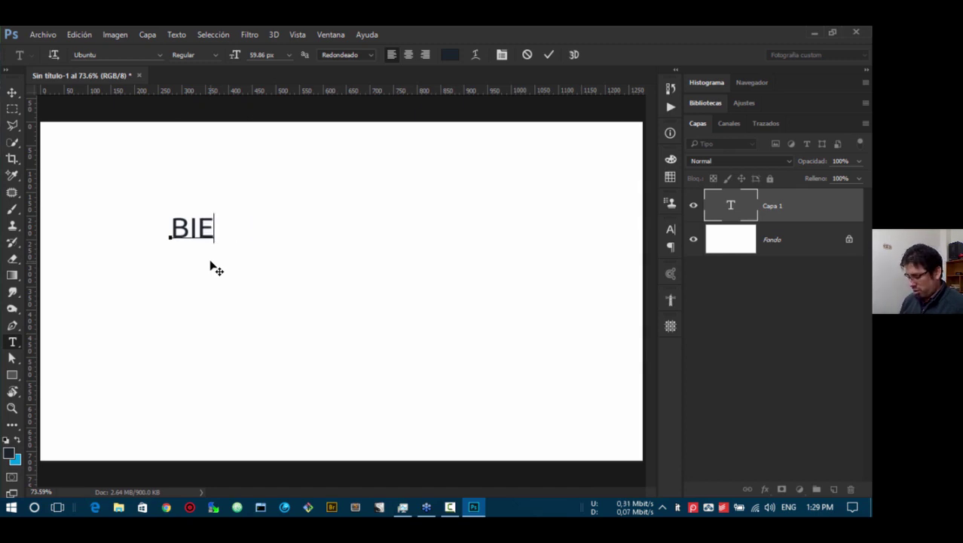
pyautogui.press('Return')
pyautogui.write('PHOTOSHOP ')
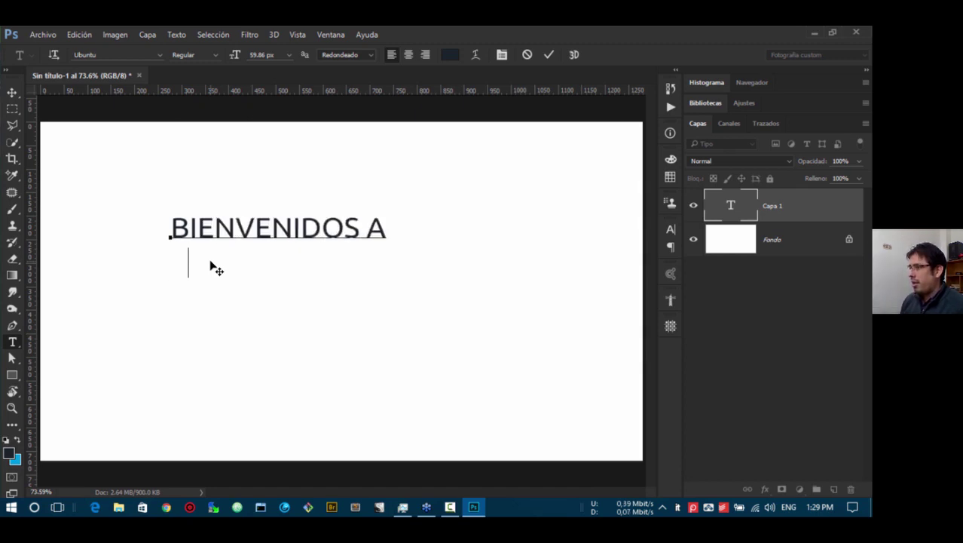
pyautogui.write('DESDE CERO')
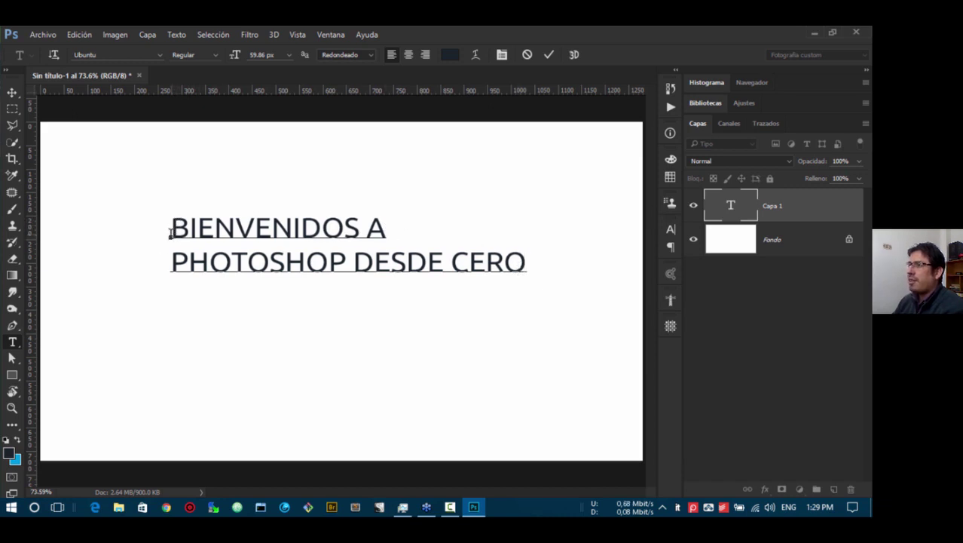
# - Centre-align both lines of the BIENVENIDOS A PHOTOSHOP DESDE CERO text and move it to the horizontal middle of the canvas
pyautogui.moveTo(174, 228); pyautogui.dragTo(615, 269)
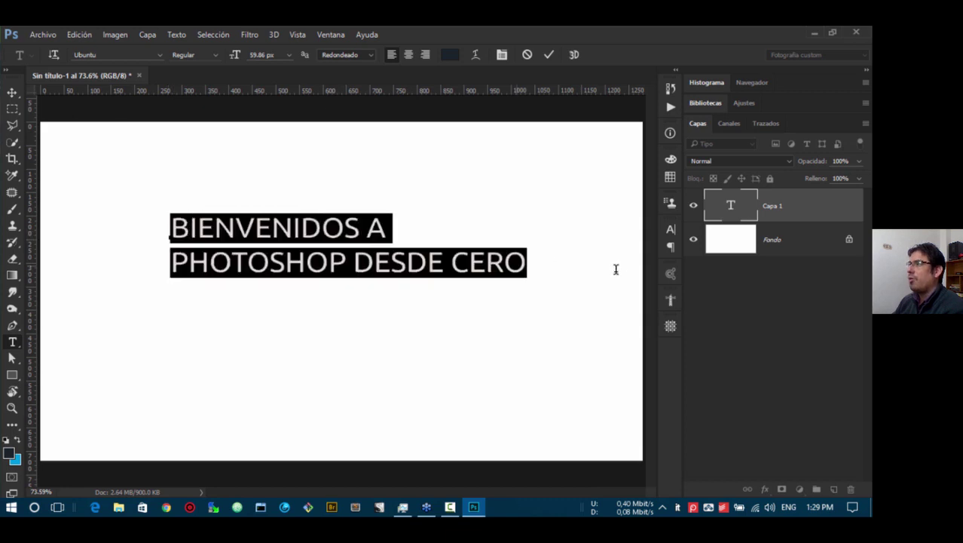
pyautogui.click(407, 56)
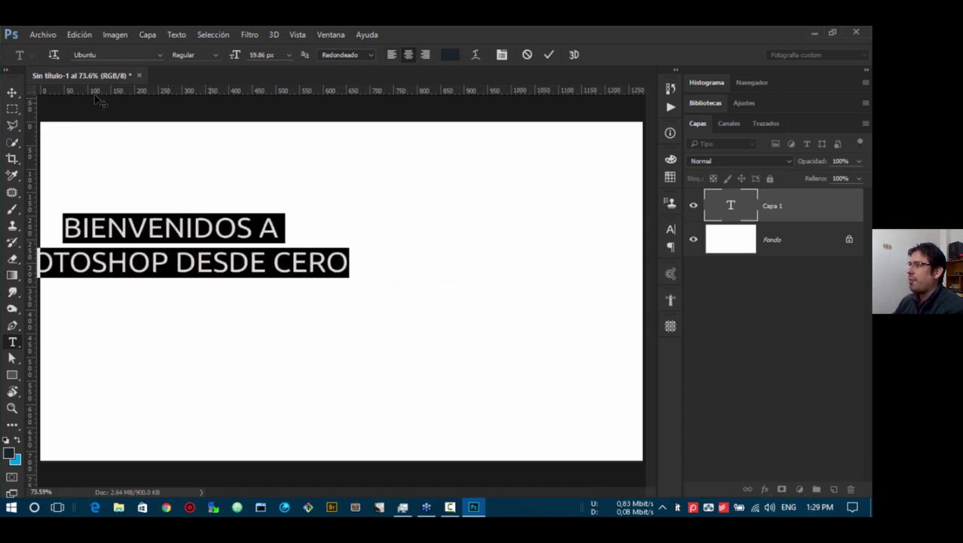
pyautogui.click(12, 92)
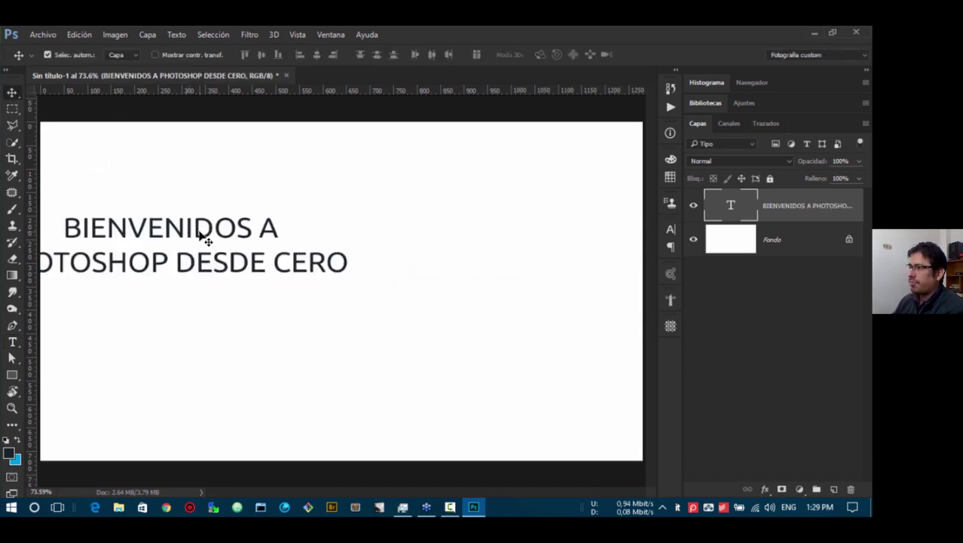
pyautogui.moveTo(201, 233); pyautogui.dragTo(369, 233)
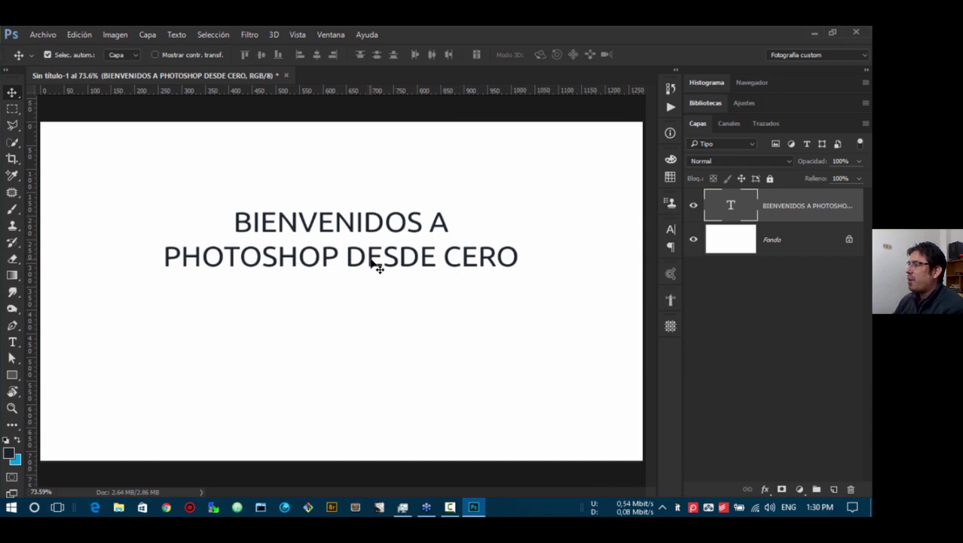
# - Delete the BIENVENIDOS A PHOTOSHOP DESDE CERO layer and draw a dark rectangle shape about 615 by 291 px on the canvas
pyautogui.press('Delete')
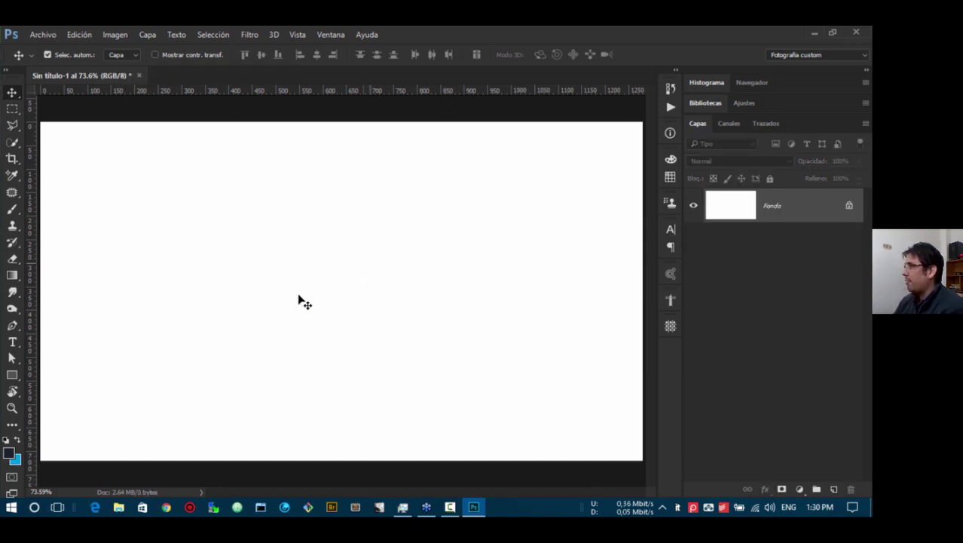
pyautogui.click(12, 374)
pyautogui.moveTo(187, 245); pyautogui.dragTo(477, 382)
pyautogui.click(248, 184)
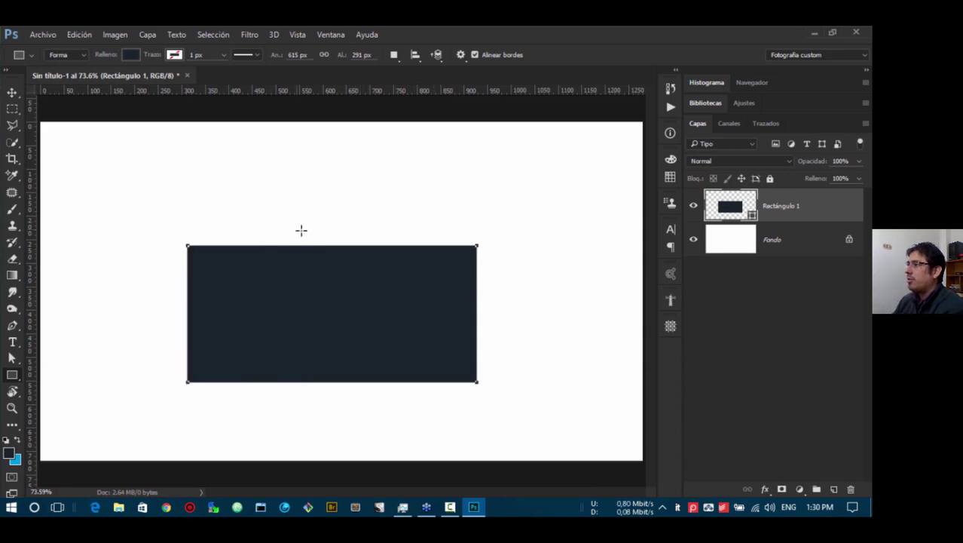
pyautogui.click(12, 92)
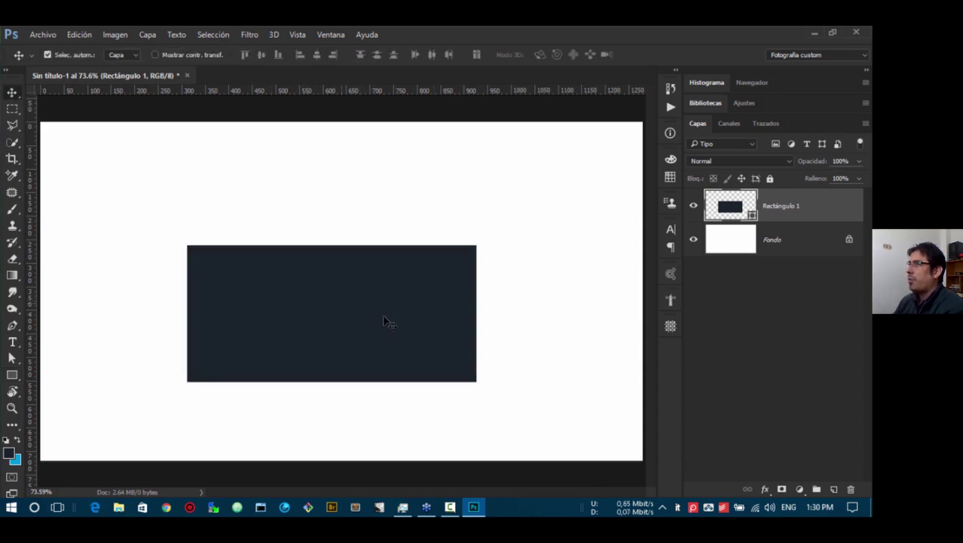
# - Add a vertical guide through the rectangle's midpoint with GuideGuide
pyautogui.click(670, 325)
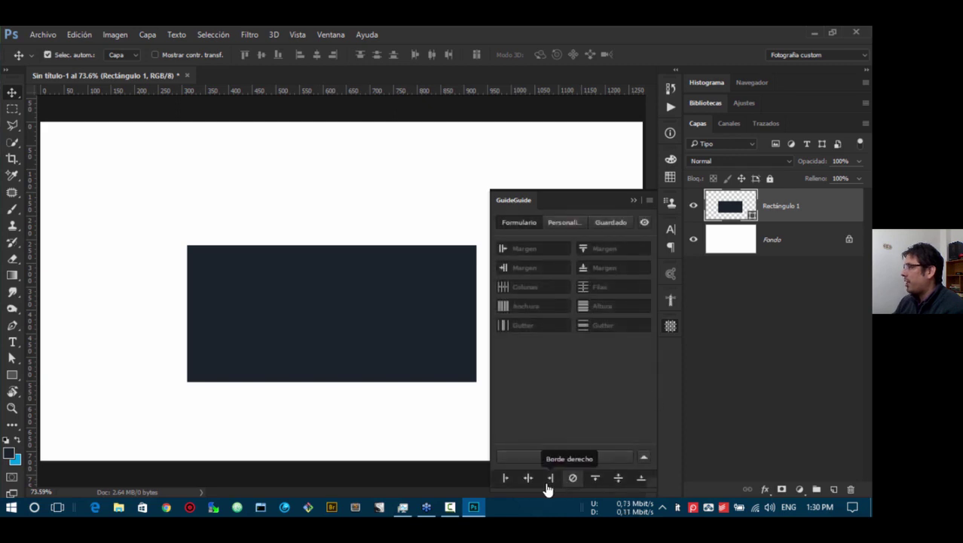
pyautogui.click(529, 478)
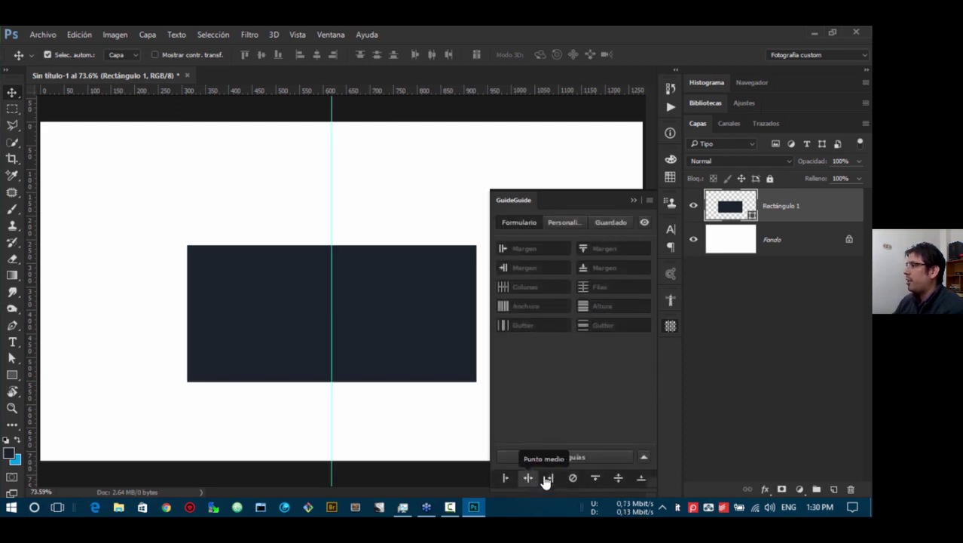
pyautogui.click(634, 201)
# - Add the centre-aligned point text "TEXTO CENTRADO" on the vertical guide just above the rectangle
pyautogui.press('t')
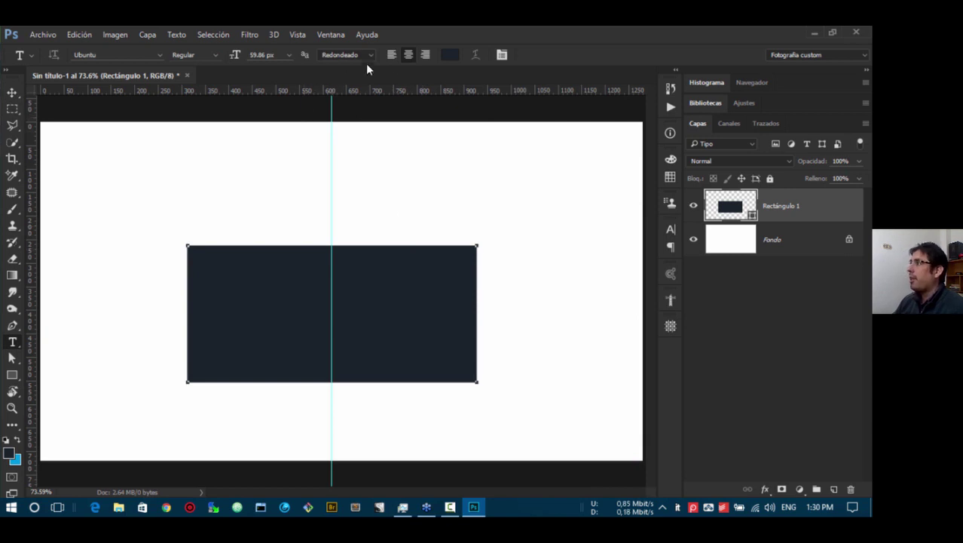
pyautogui.click(332, 229)
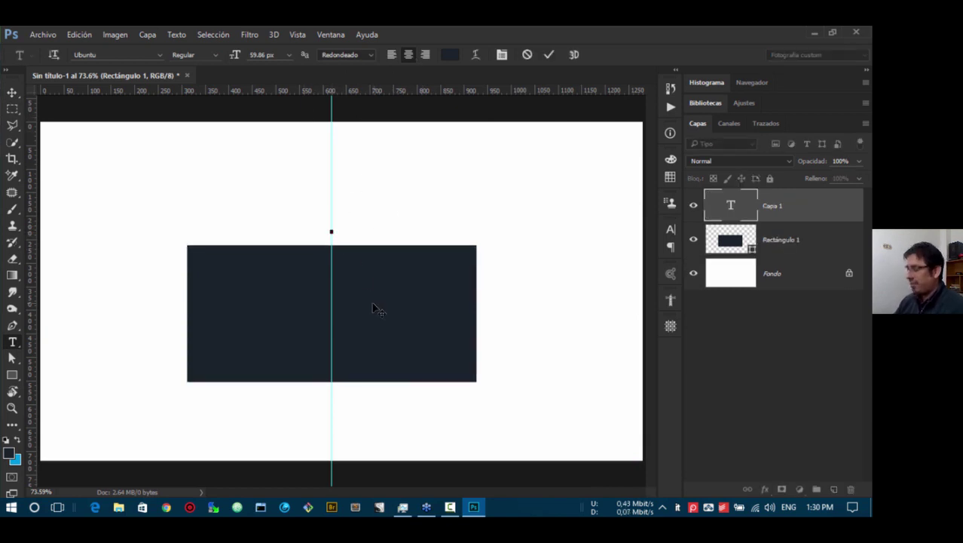
pyautogui.write('TEXTO CENTRADO')
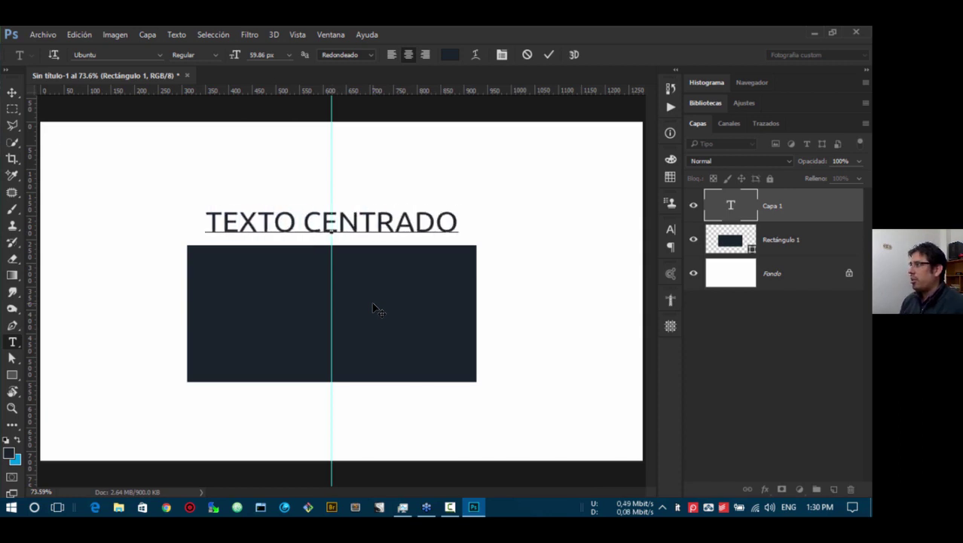
pyautogui.hotkey('ctrl', 'Return')
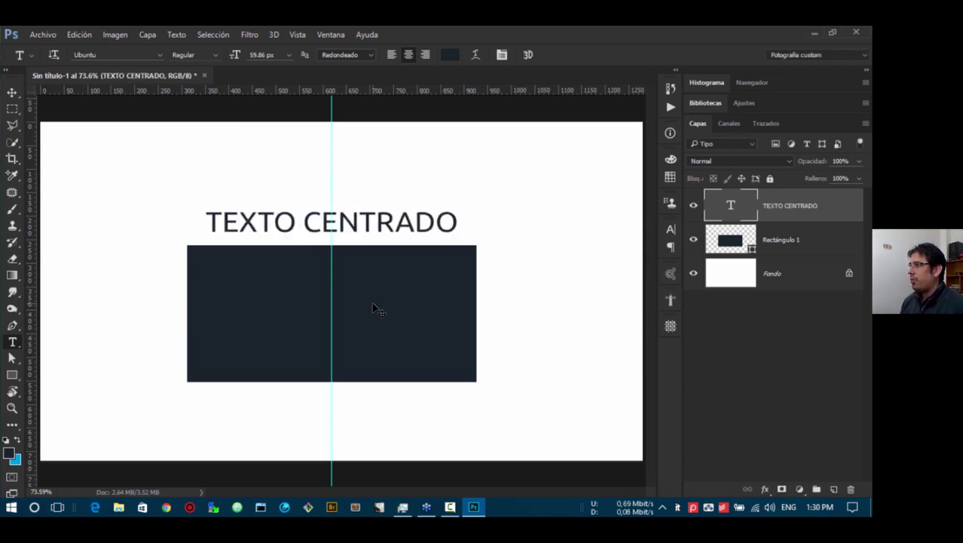
# - With the guides hidden, delete the rectangle and move the TEXTO CENTRADO text down to the middle of the canvas
pyautogui.click(11, 92)
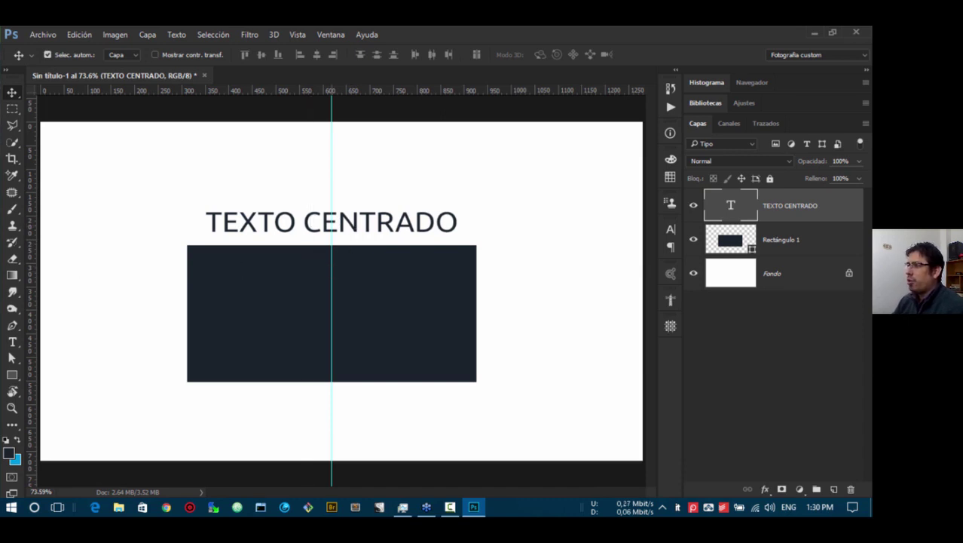
pyautogui.hotkey('ctrl', ';')
pyautogui.click(350, 284)
pyautogui.press('Delete')
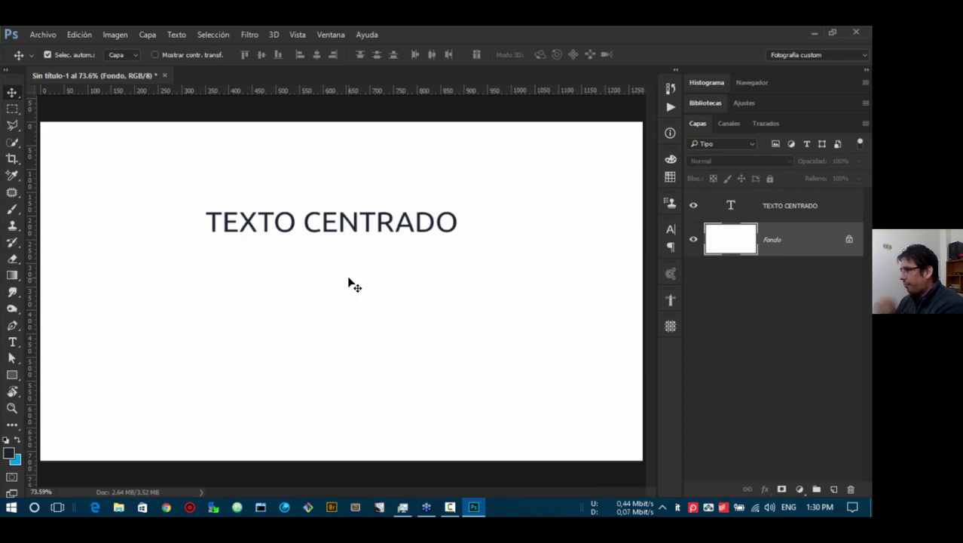
pyautogui.moveTo(353, 226); pyautogui.dragTo(347, 290)
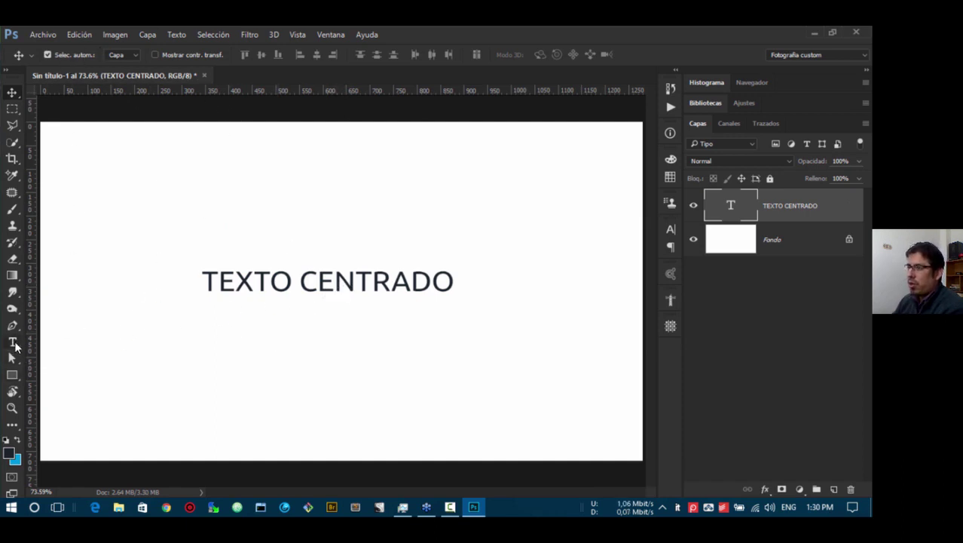
# - Toggle the TEXTO CENTRADO layer's orientation between vertical and horizontal several times, ending on horizontal
pyautogui.click(13, 343)
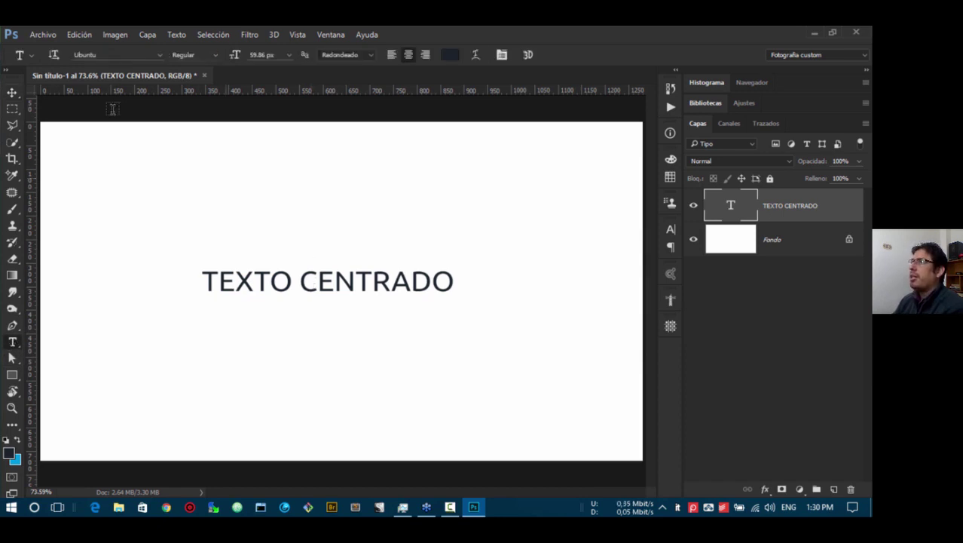
pyautogui.click(29, 54)
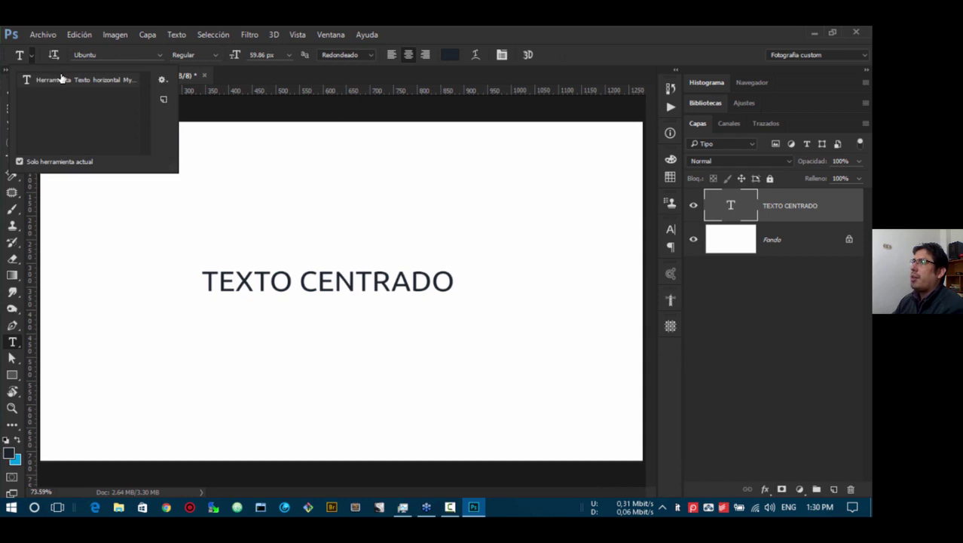
pyautogui.click(58, 54)
pyautogui.click(58, 53)
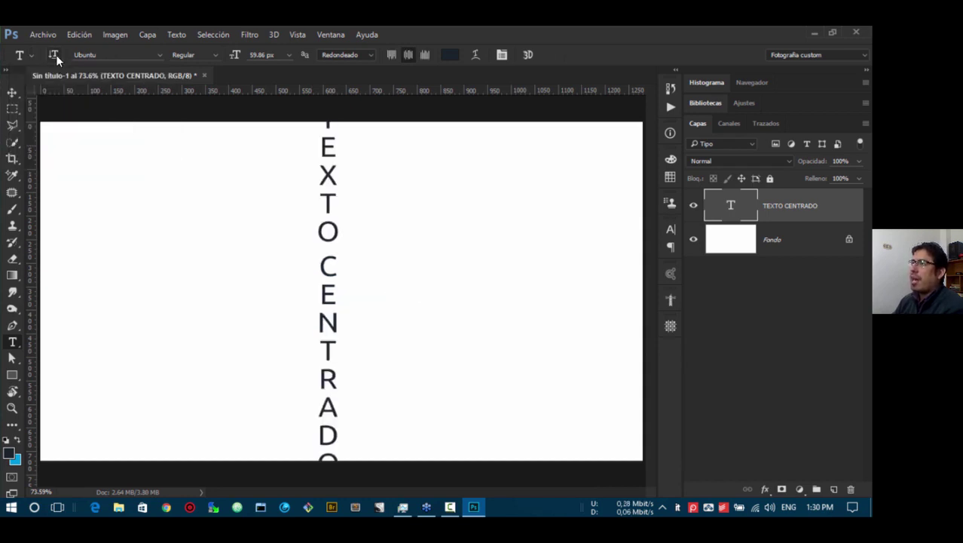
pyautogui.click(55, 54)
pyautogui.click(55, 55)
pyautogui.click(55, 54)
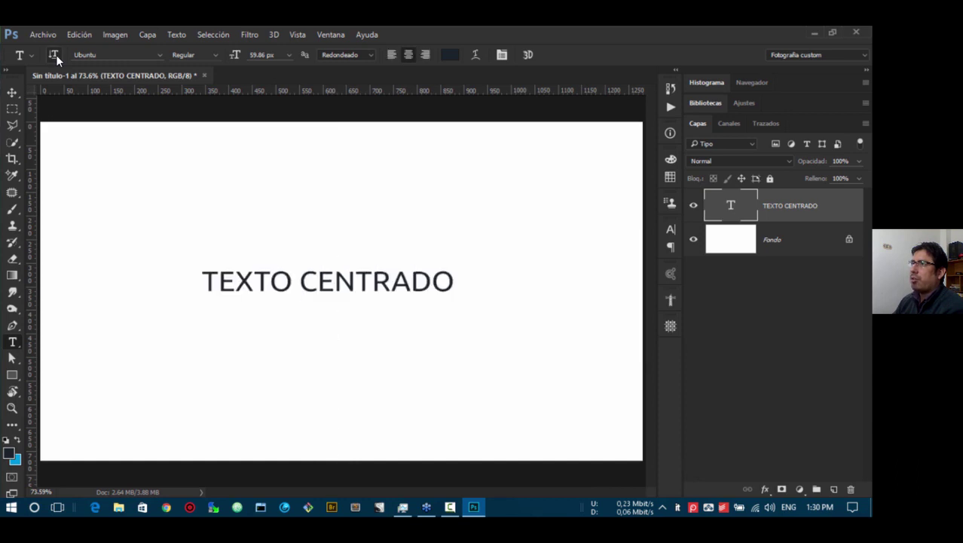
pyautogui.click(56, 55)
pyautogui.click(55, 54)
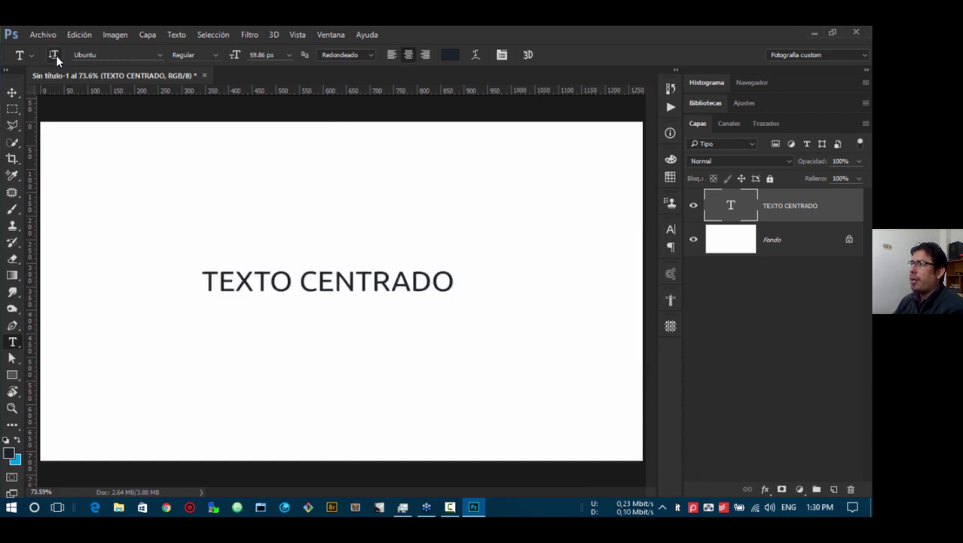
pyautogui.click(160, 54)
pyautogui.click(160, 53)
pyautogui.click(160, 54)
pyautogui.click(160, 54)
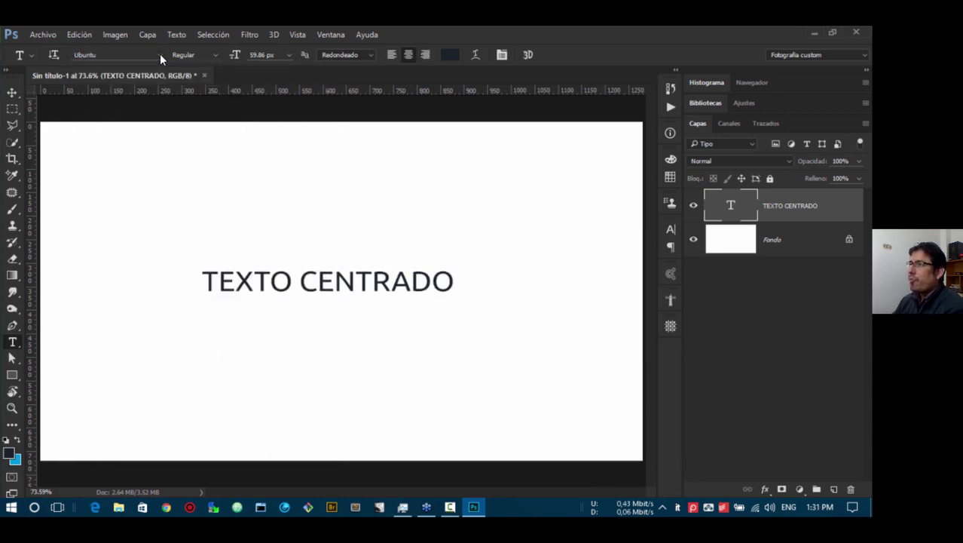
# - Browse the font list, previewing several fonts on the TEXTO CENTRADO text, and mark the 8514oem font as a favourite
pyautogui.click(160, 54)
pyautogui.moveTo(325, 137)
pyautogui.mouseDown()
pyautogui.moveTo(331, 260)
pyautogui.moveTo(323, 441)
pyautogui.moveTo(324, 271)
pyautogui.moveTo(311, 132)
pyautogui.mouseUp()
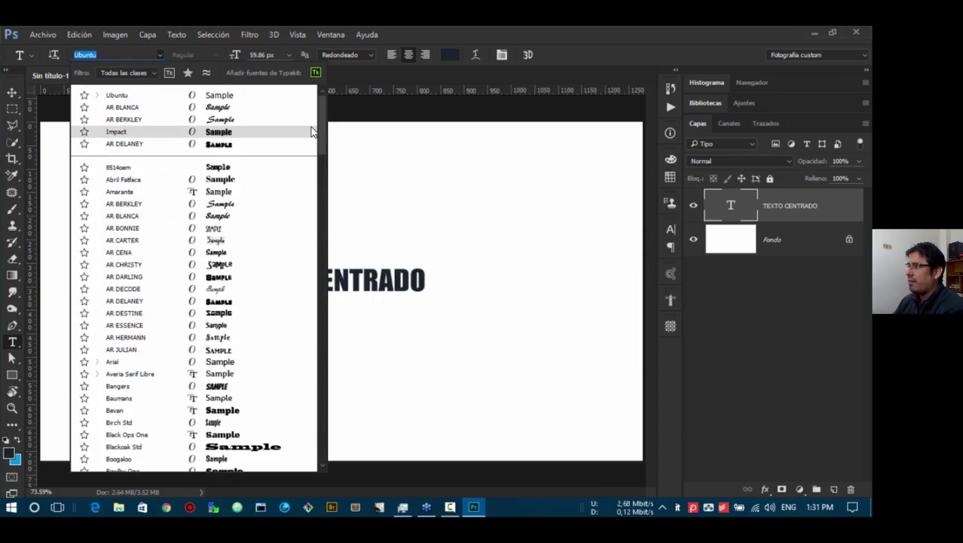
pyautogui.scroll(-10, 246, 306)
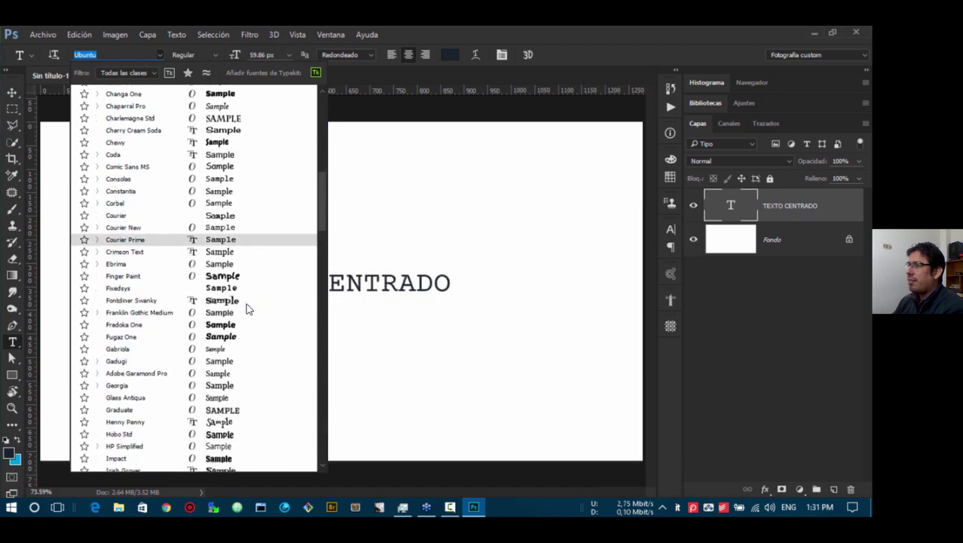
pyautogui.scroll(-4, 246, 305)
pyautogui.moveTo(322, 223); pyautogui.dragTo(328, 126)
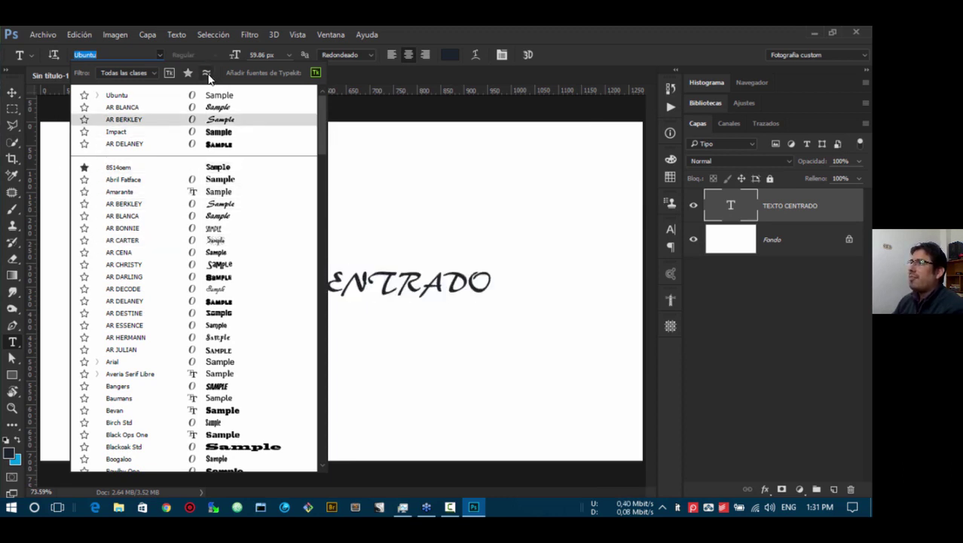
pyautogui.click(383, 80)
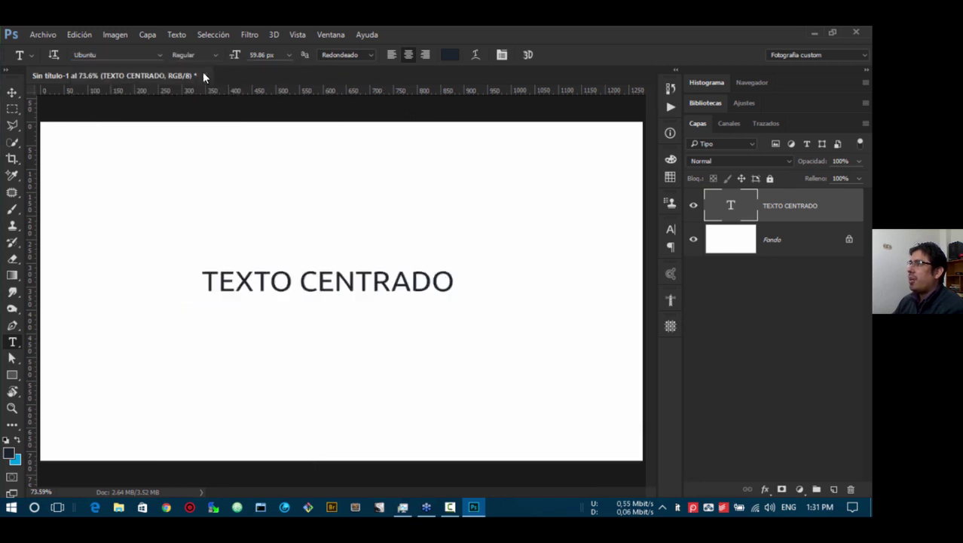
# - Look over the font class filter options and set the TEXTO CENTRADO text's font to Special Elite
pyautogui.click(160, 56)
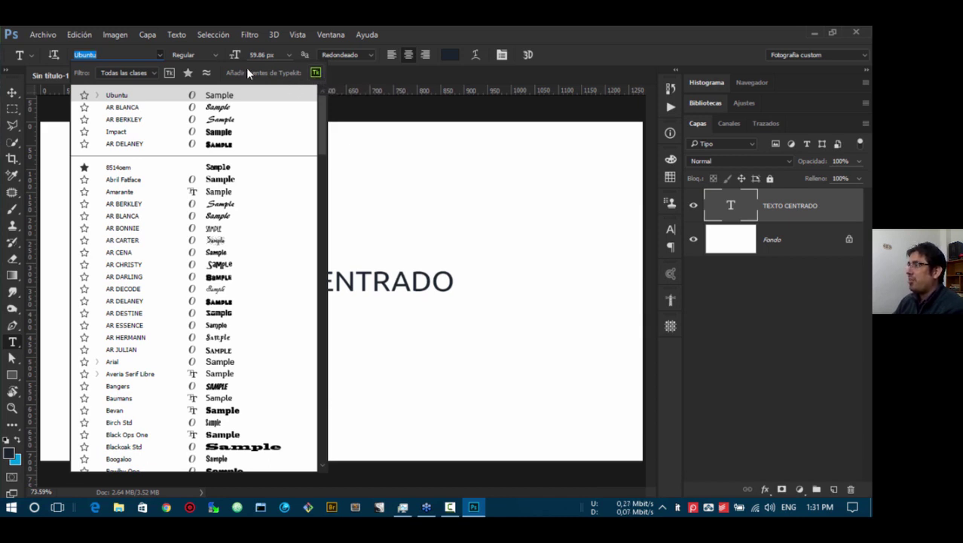
pyautogui.click(145, 75)
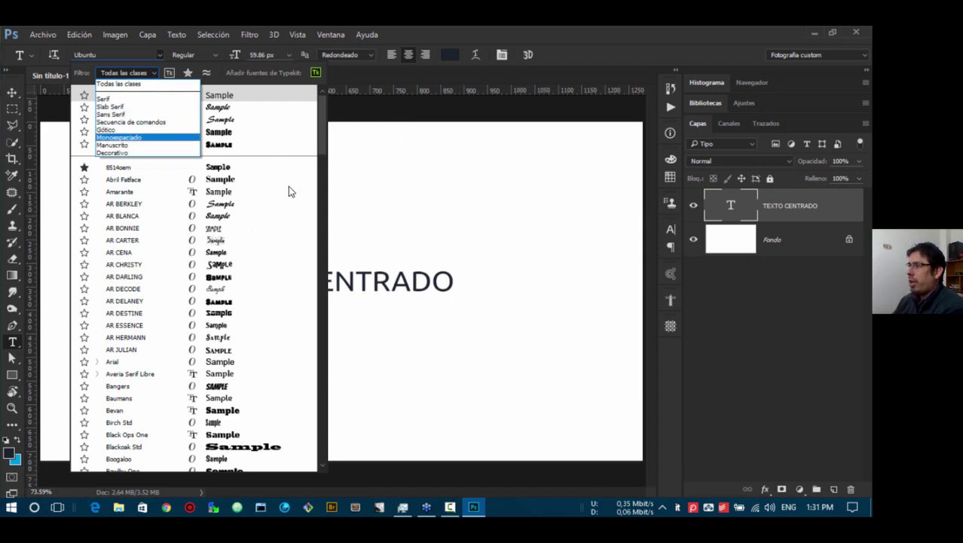
pyautogui.click(323, 151)
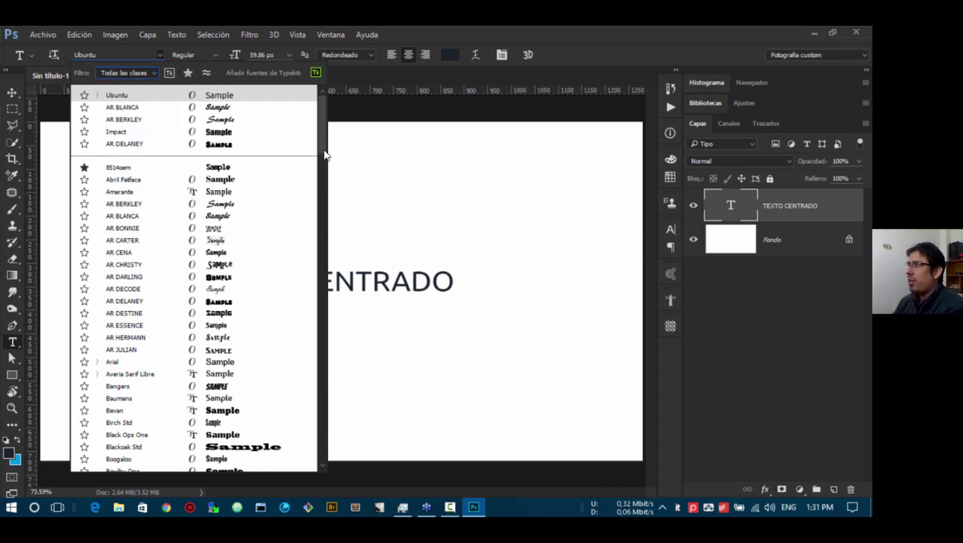
pyautogui.moveTo(325, 154); pyautogui.dragTo(326, 344)
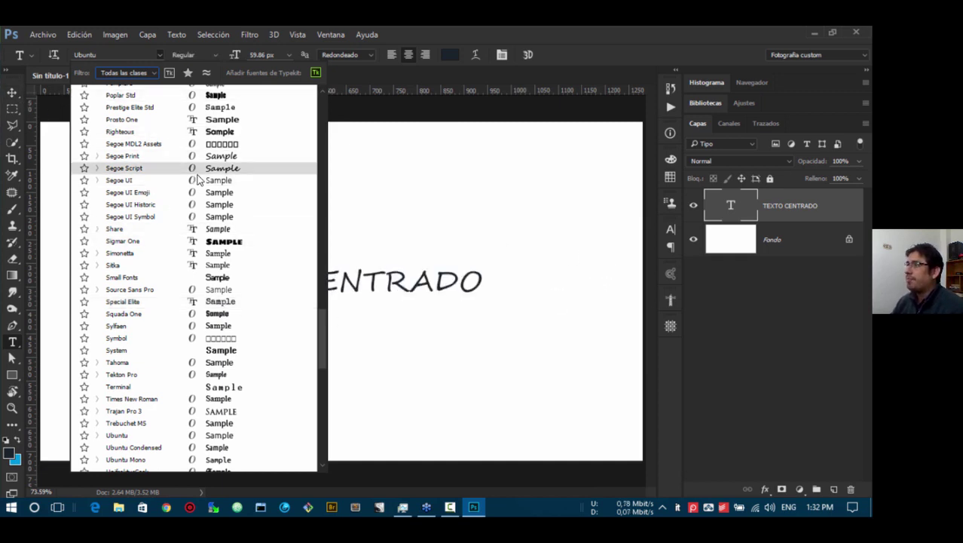
pyautogui.click(216, 305)
# - Move the TEXTO CENTRADO text up on the canvas and replace its wording with "archivos secretos"
pyautogui.click(12, 94)
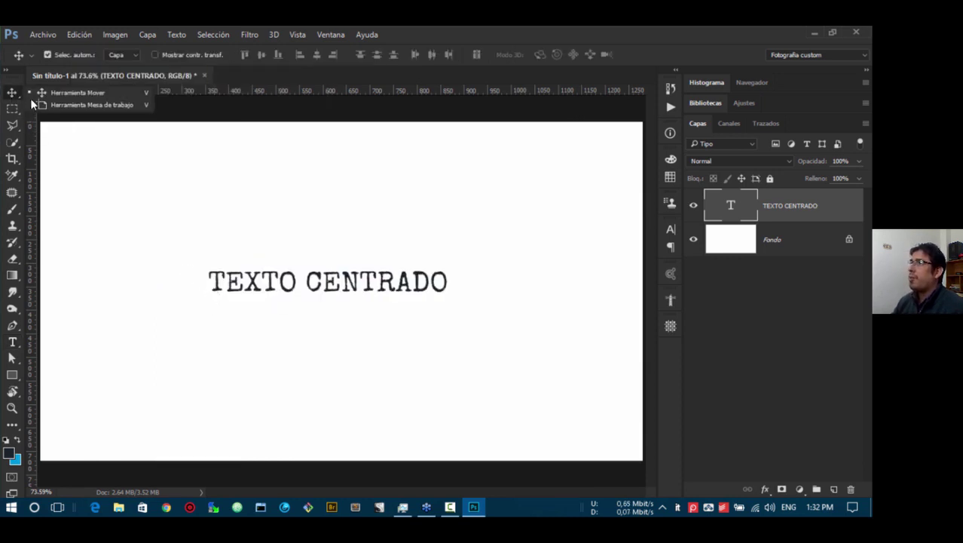
pyautogui.moveTo(369, 283); pyautogui.dragTo(364, 214)
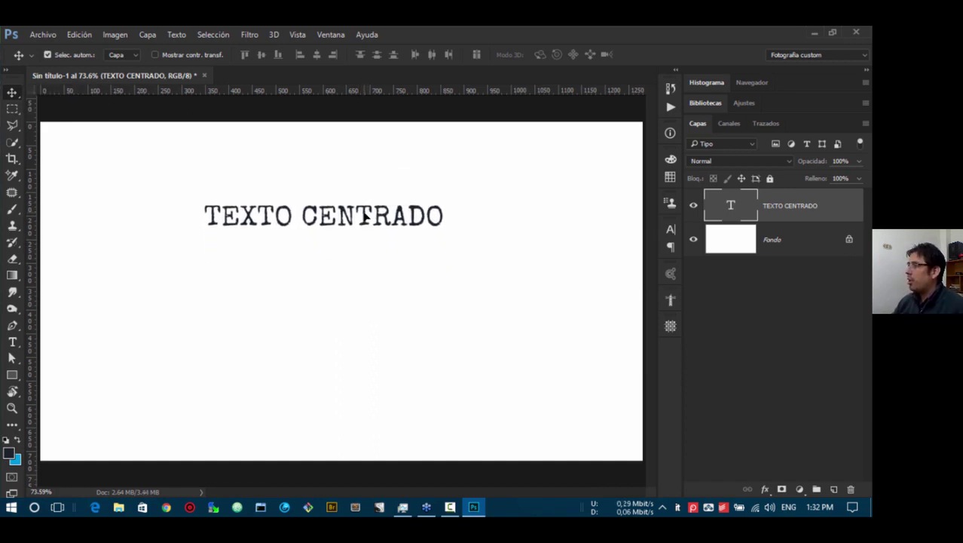
pyautogui.press('t')
pyautogui.tripleClick(364, 213)
pyautogui.write('archivos ')
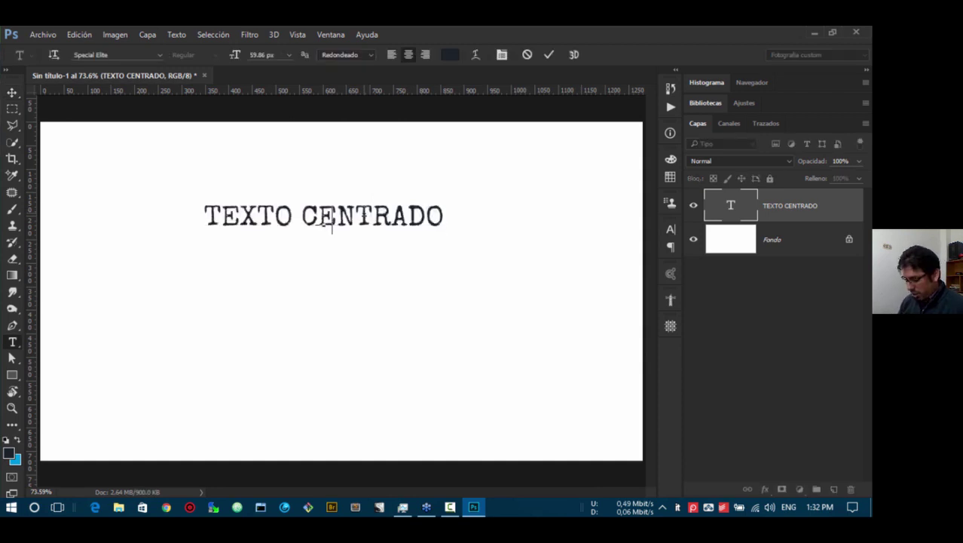
pyautogui.write('secretos')
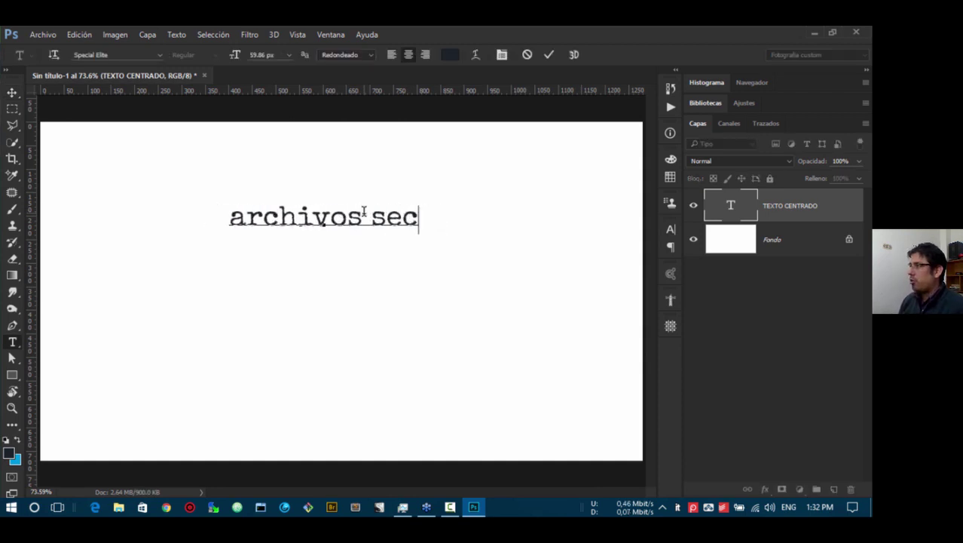
pyautogui.hotkey('ctrl', 'Return')
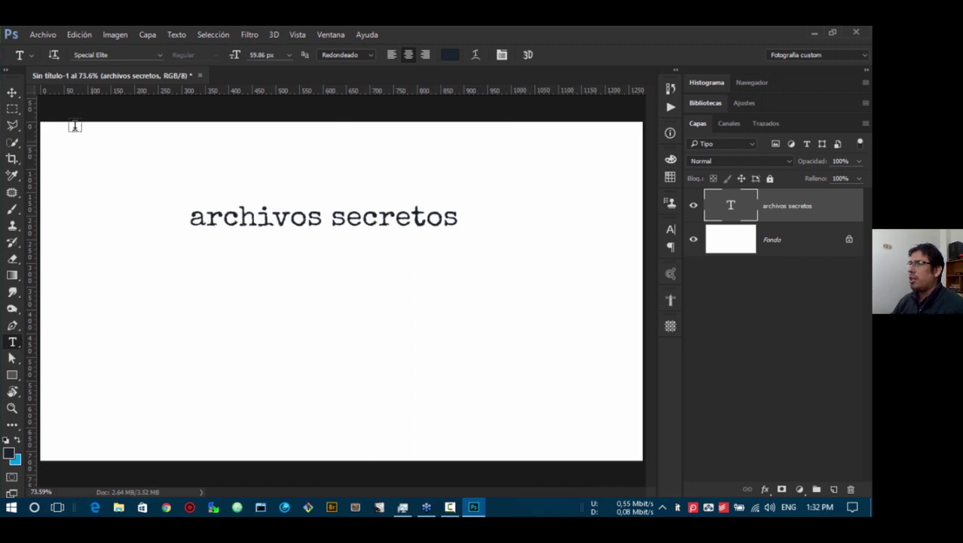
# - Move the "archivos secretos" text down and adjust its position to the centre of the canvas
pyautogui.click(11, 93)
pyautogui.moveTo(339, 223); pyautogui.dragTo(338, 285)
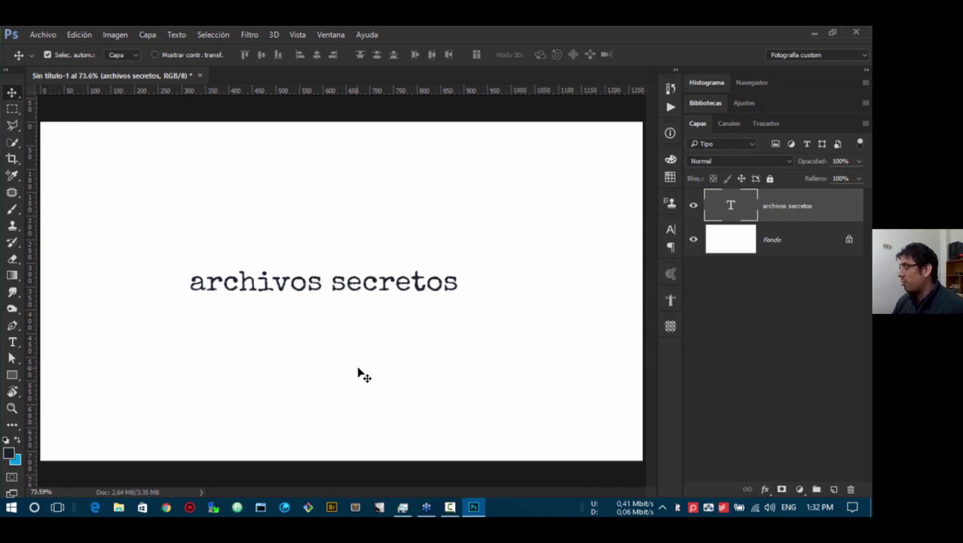
pyautogui.moveTo(403, 503)
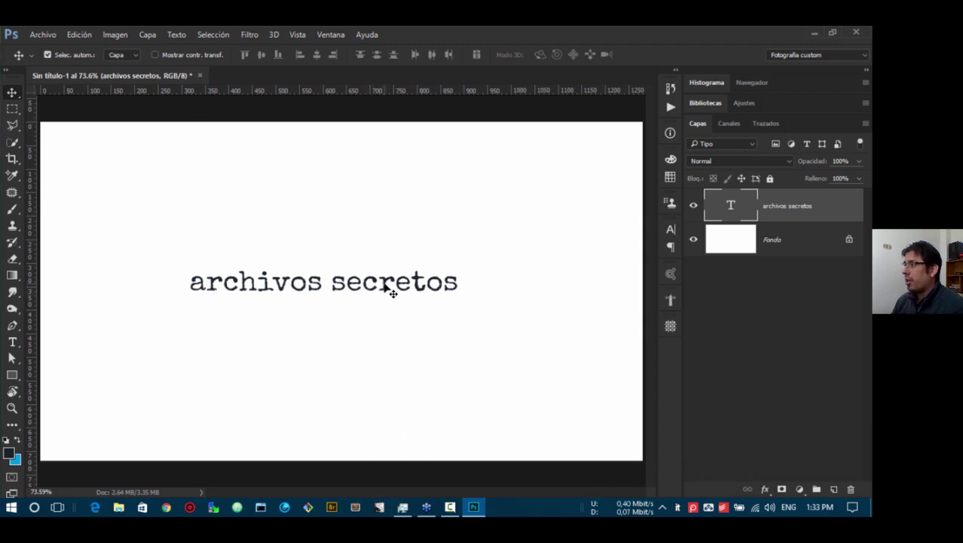
pyautogui.moveTo(382, 286)
pyautogui.mouseDown()
pyautogui.moveTo(373, 286)
pyautogui.moveTo(398, 287)
pyautogui.mouseUp()
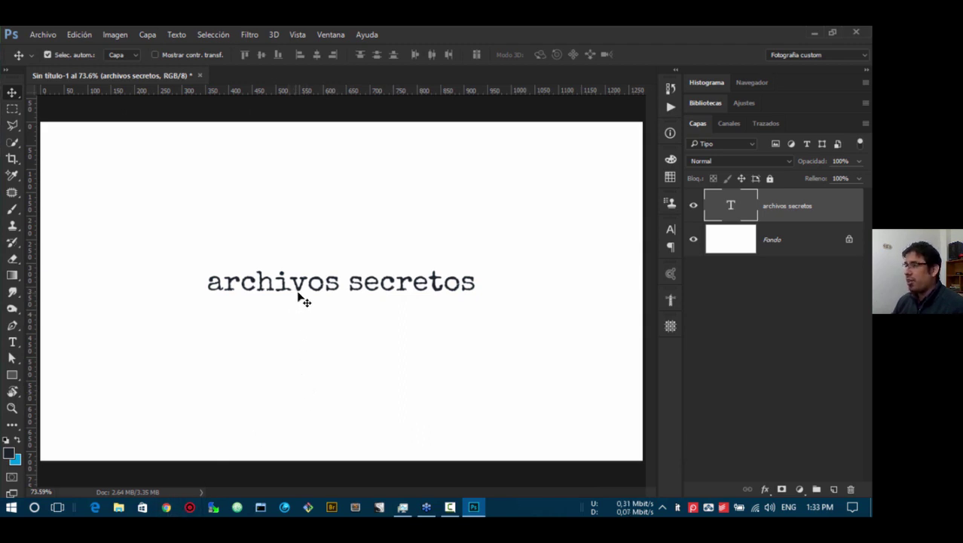
pyautogui.moveTo(297, 290)
pyautogui.mouseDown()
pyautogui.moveTo(286, 292)
pyautogui.moveTo(300, 295)
pyautogui.moveTo(293, 284)
pyautogui.moveTo(300, 297)
pyautogui.mouseUp()
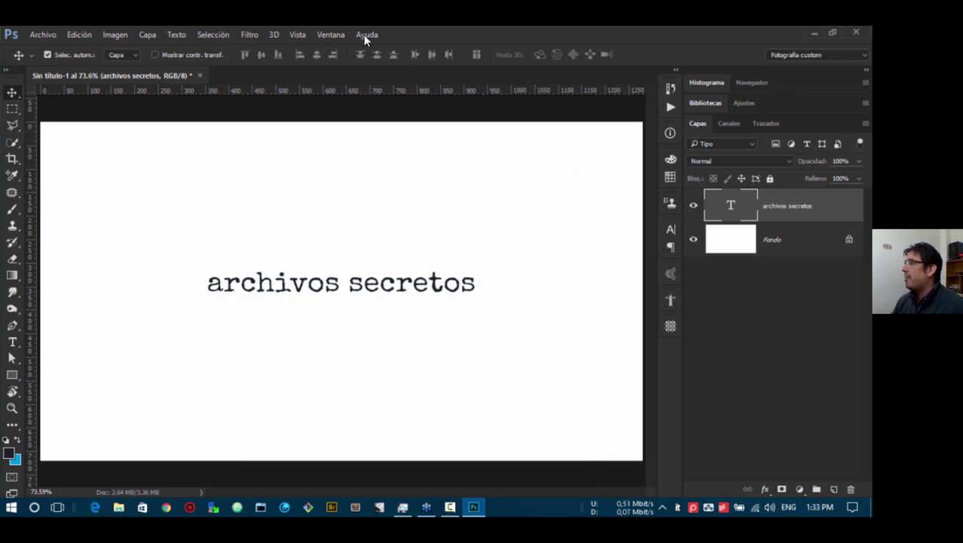
# - Apply the Cardo font to the "archivos secretos" text with the Fontea extension and check it in the Type tool options
pyautogui.click(342, 34)
pyautogui.moveTo(404, 78)
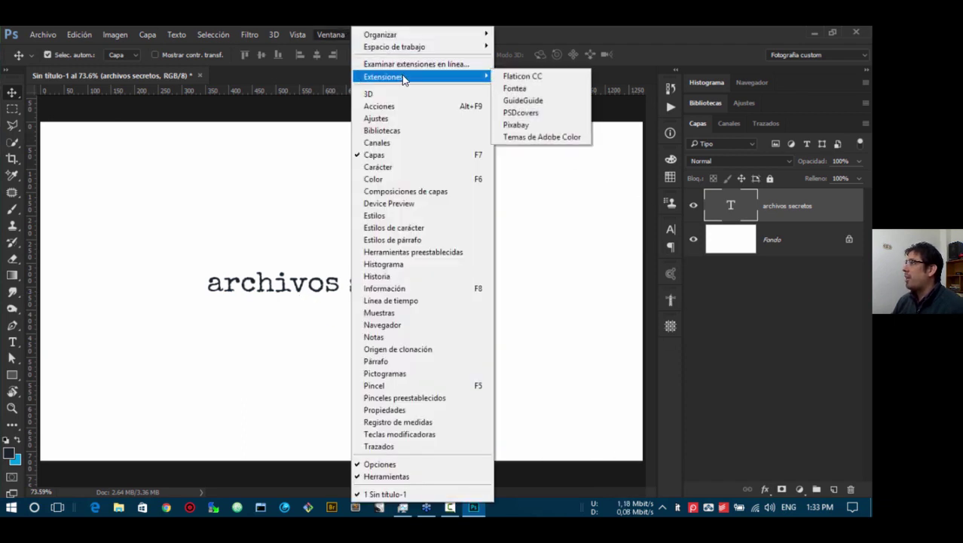
pyautogui.click(515, 88)
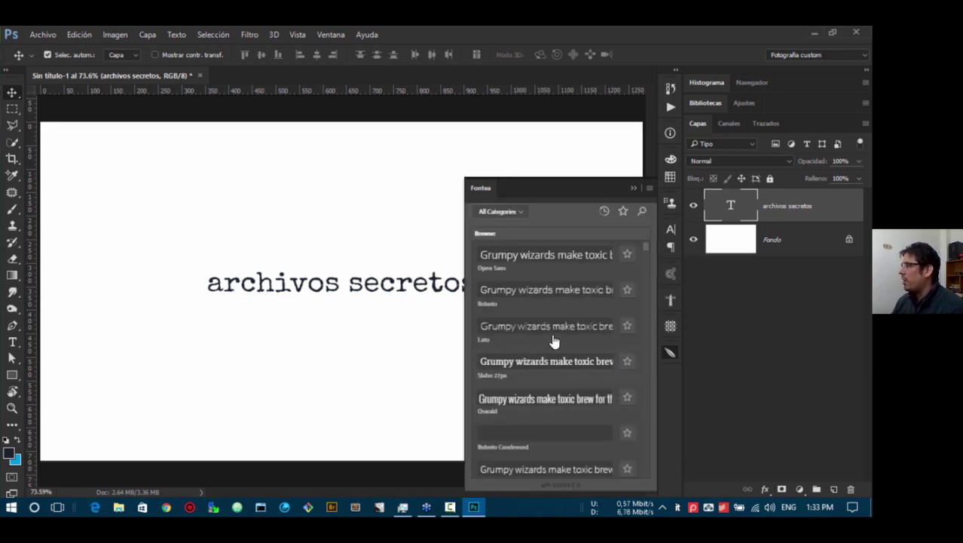
pyautogui.moveTo(645, 247)
pyautogui.mouseDown()
pyautogui.moveTo(652, 456)
pyautogui.moveTo(646, 236)
pyautogui.moveTo(646, 258)
pyautogui.mouseUp()
pyautogui.moveTo(645, 331); pyautogui.dragTo(646, 229)
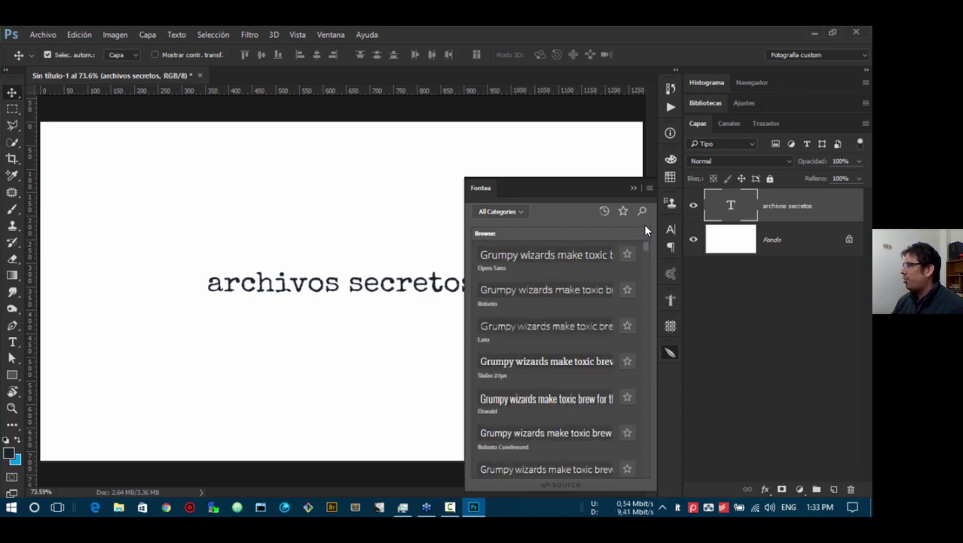
pyautogui.scroll(-5, 571, 411)
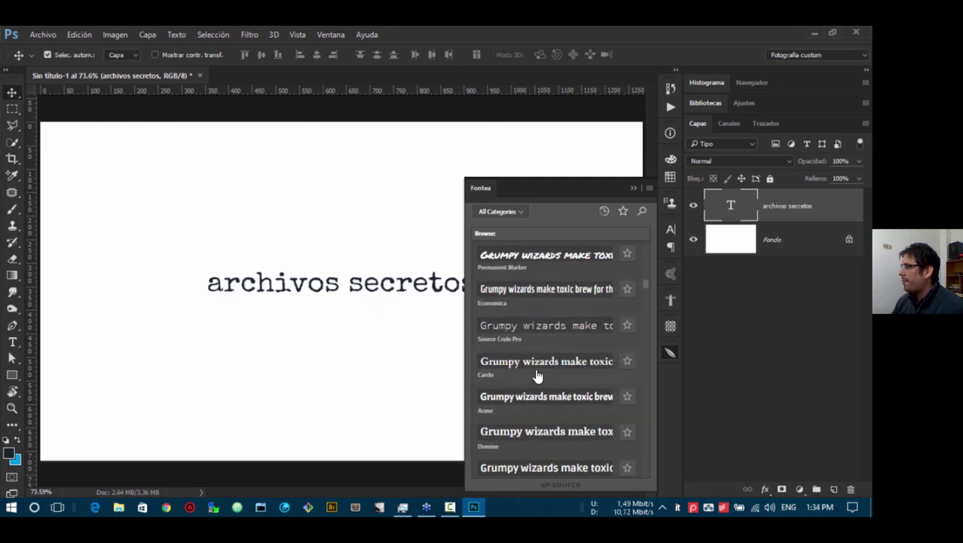
pyautogui.click(540, 366)
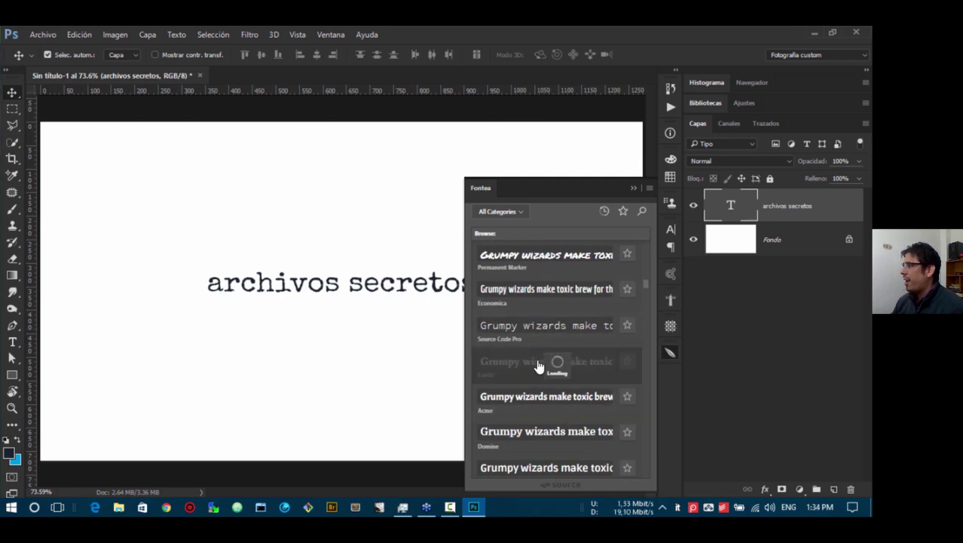
pyautogui.click(633, 188)
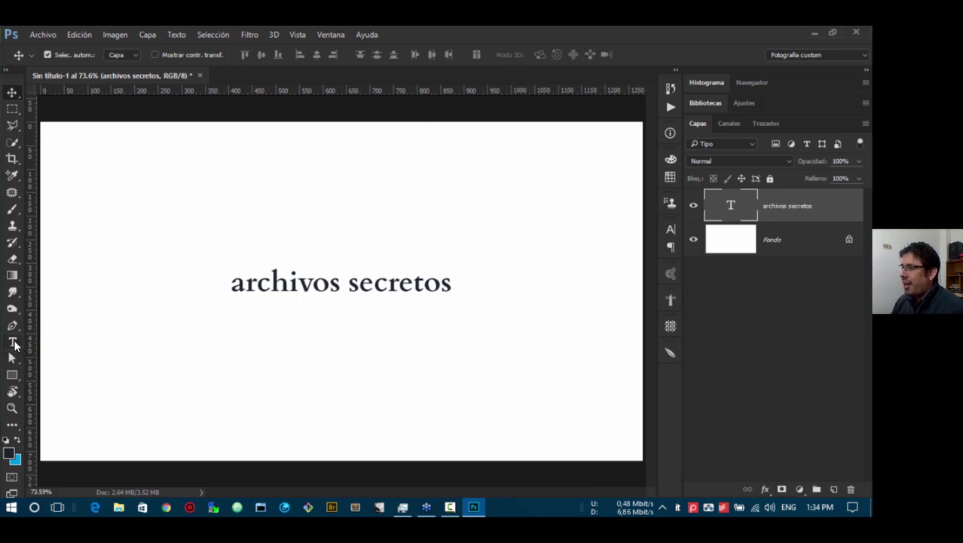
pyautogui.click(13, 343)
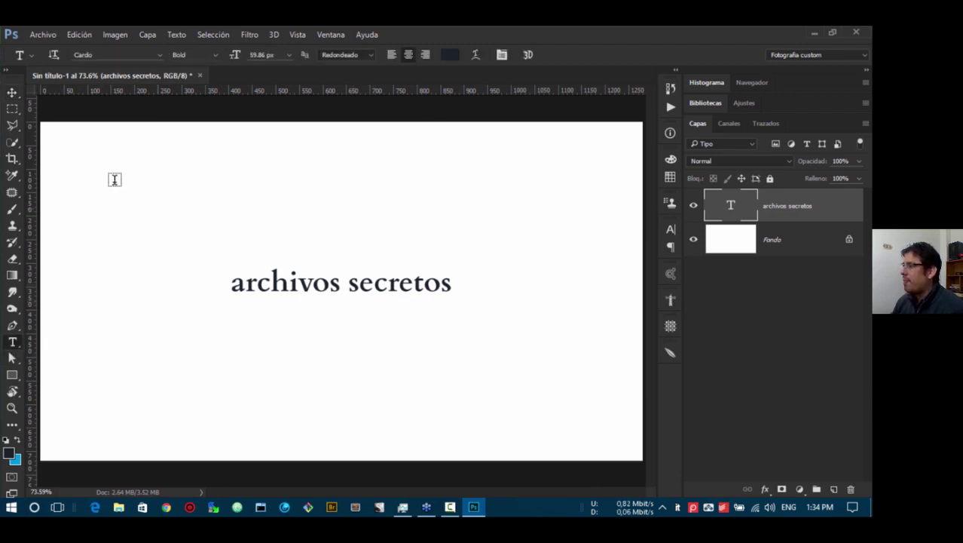
pyautogui.click(12, 92)
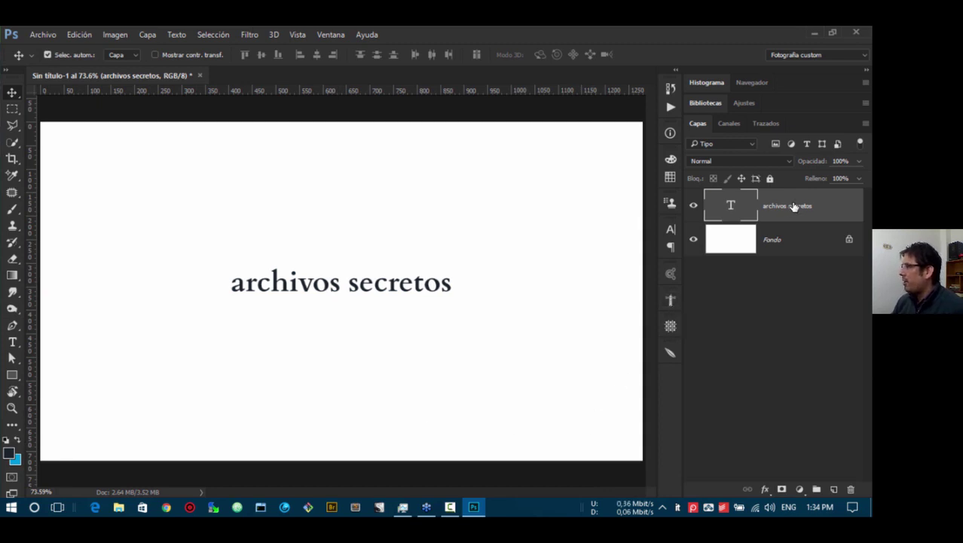
# - Apply a script font from Fontea to the "archivos secretos" text, and undo both Fontea font changes
pyautogui.click(674, 353)
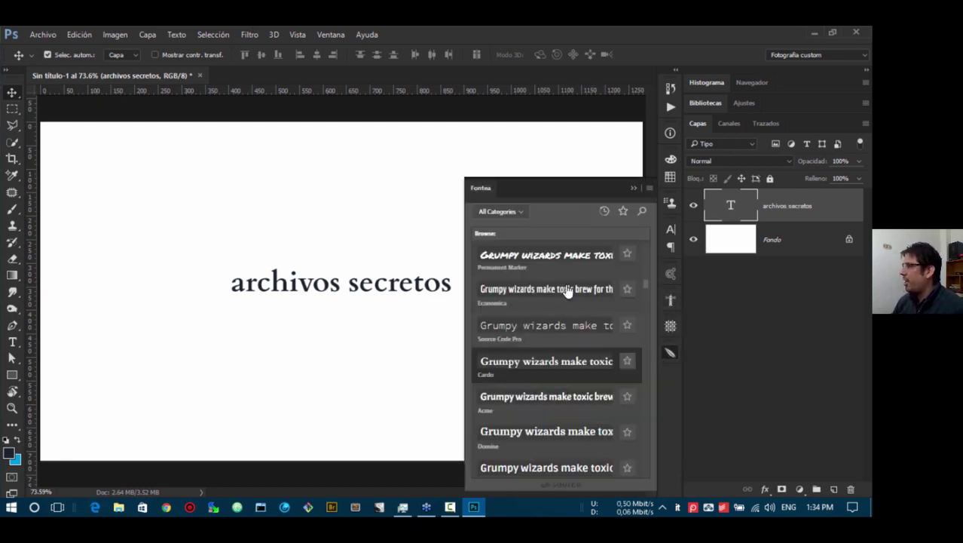
pyautogui.click(538, 397)
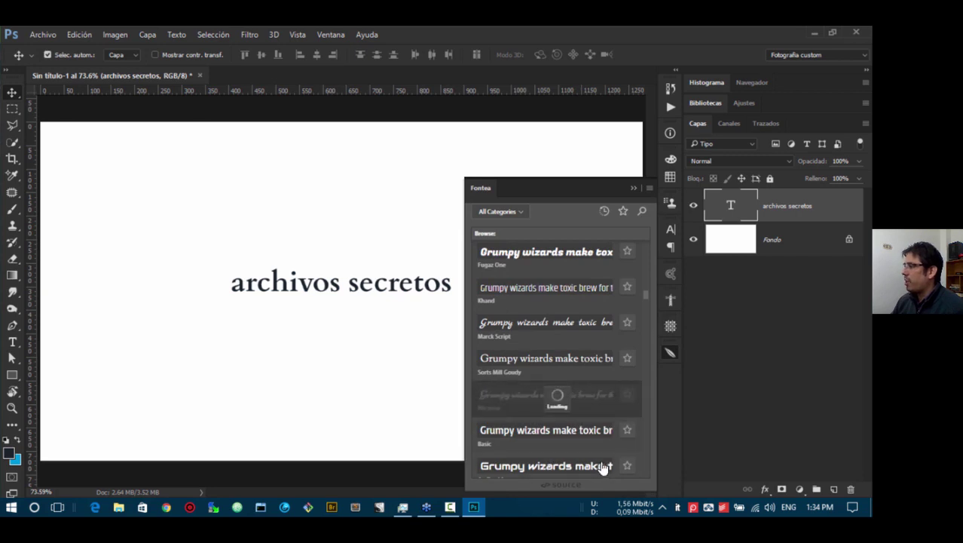
pyautogui.click(634, 188)
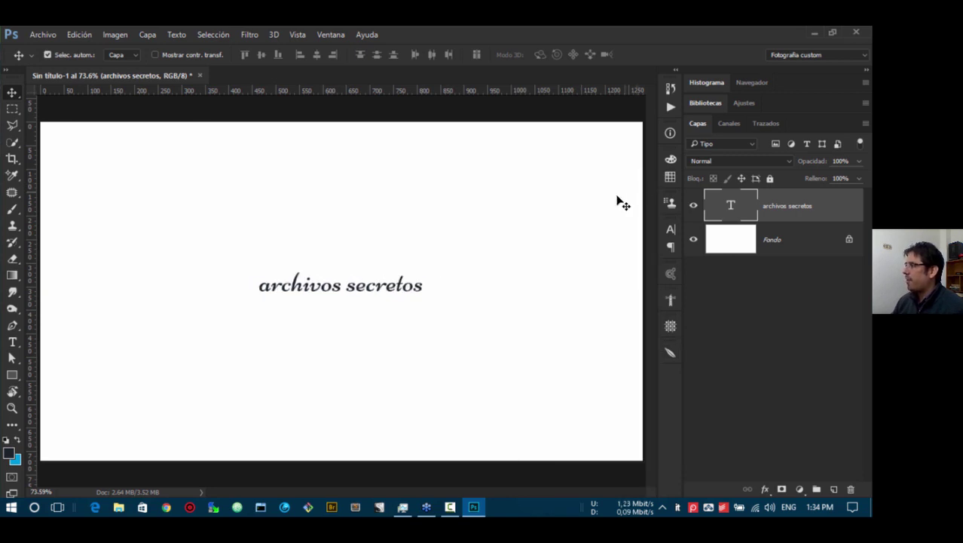
pyautogui.hotkey('ctrl', 'alt', 'z')
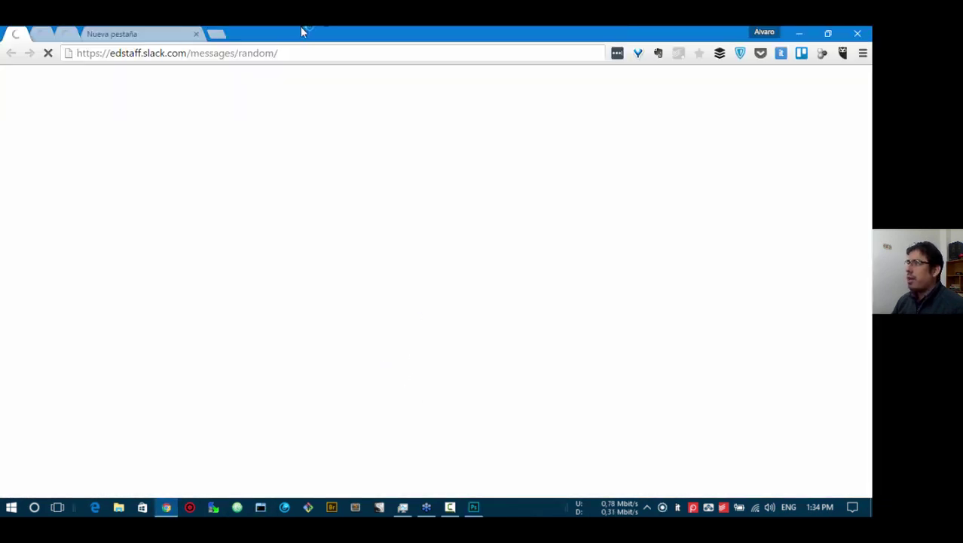
# - Switch to Chrome, search Google for "fontea" and look through the plugin's official site down to its download options
pyautogui.moveTo(300, 26); pyautogui.dragTo(0, 154)
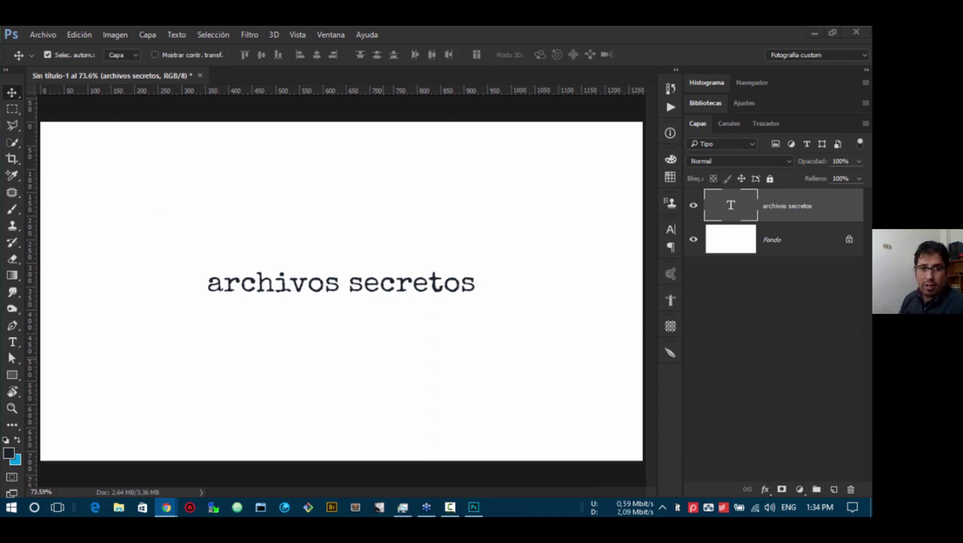
pyautogui.moveTo(0, 155); pyautogui.dragTo(423, 103)
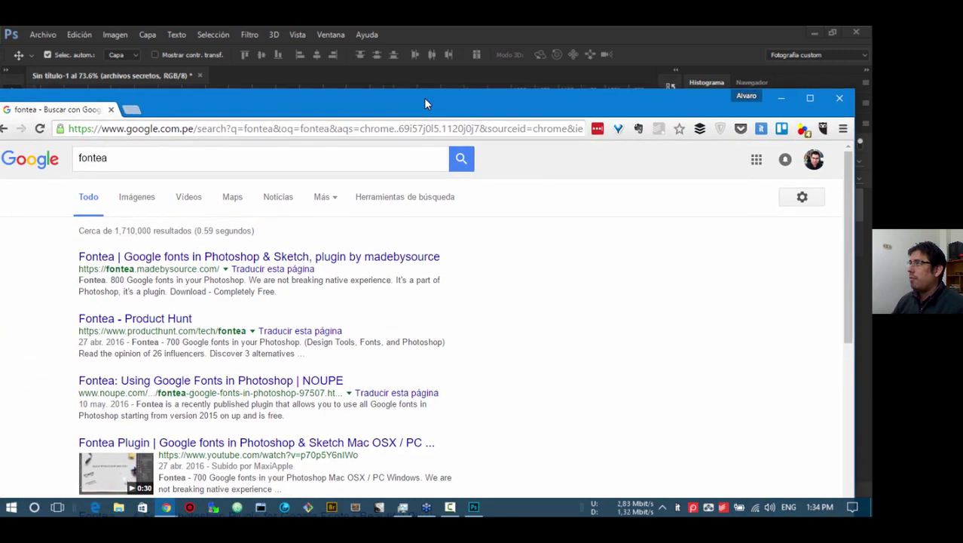
pyautogui.doubleClick(425, 99)
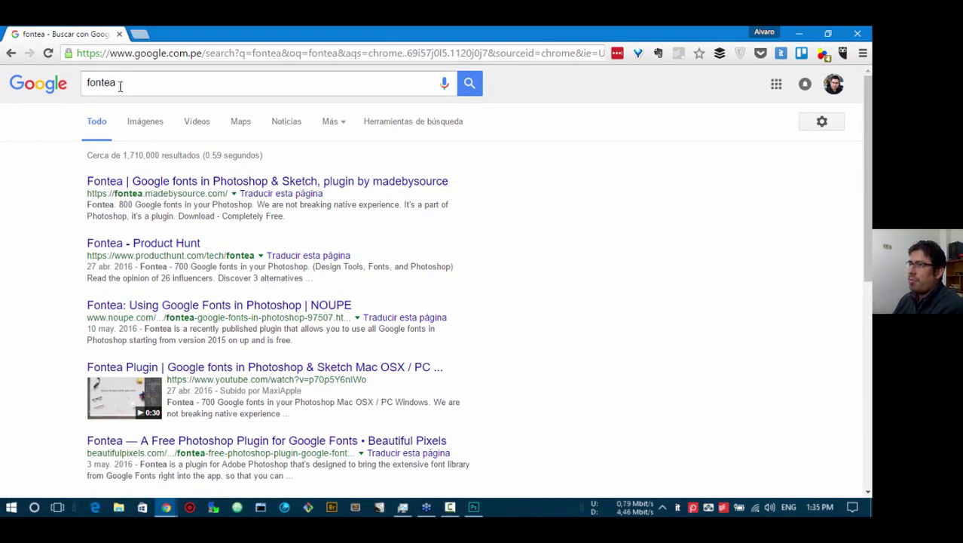
pyautogui.click(124, 184)
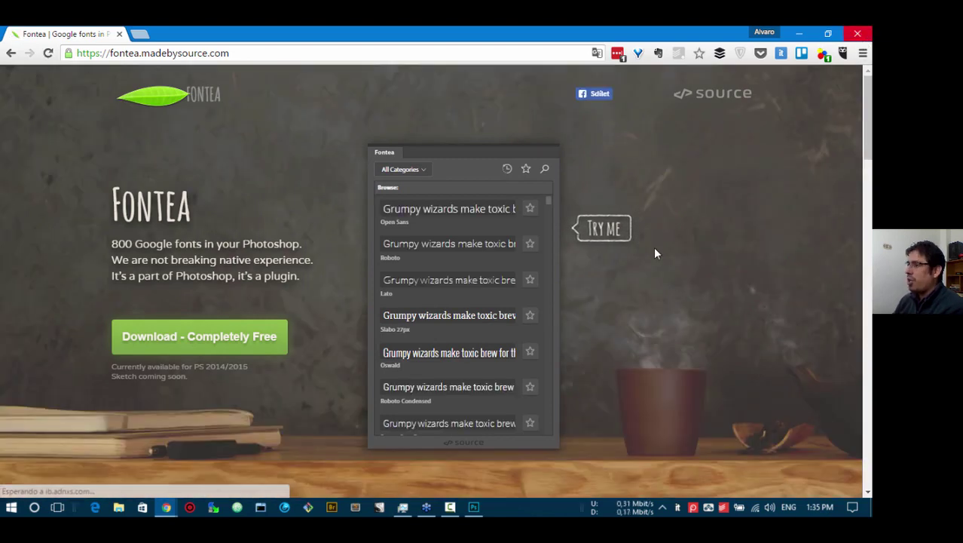
pyautogui.scroll(-3, 338, 394)
pyautogui.scroll(-15, 286, 398)
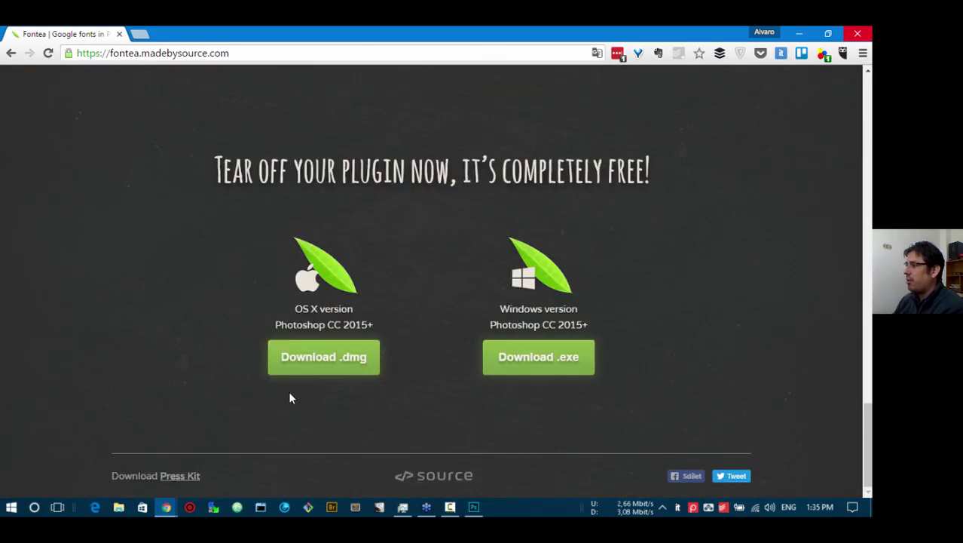
pyautogui.scroll(15, 288, 392)
pyautogui.scroll(3, 288, 390)
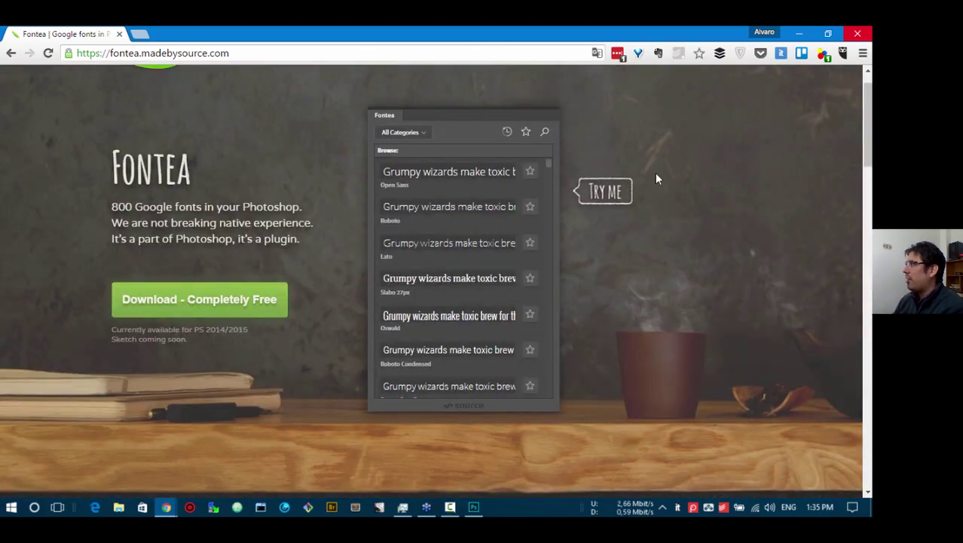
# - Switch back to Photoshop and filter the Fontea font list to show only the Serif category
pyautogui.click(473, 506)
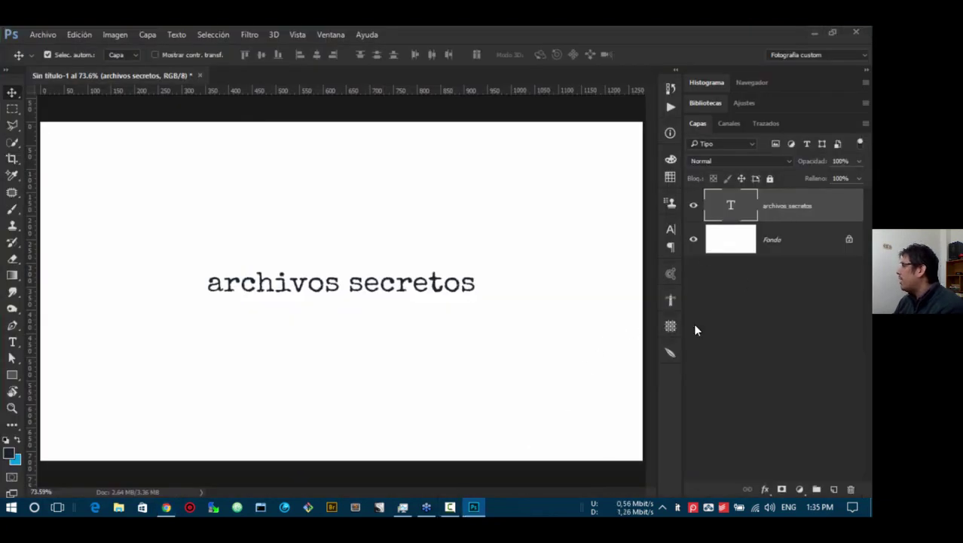
pyautogui.click(671, 352)
pyautogui.click(508, 214)
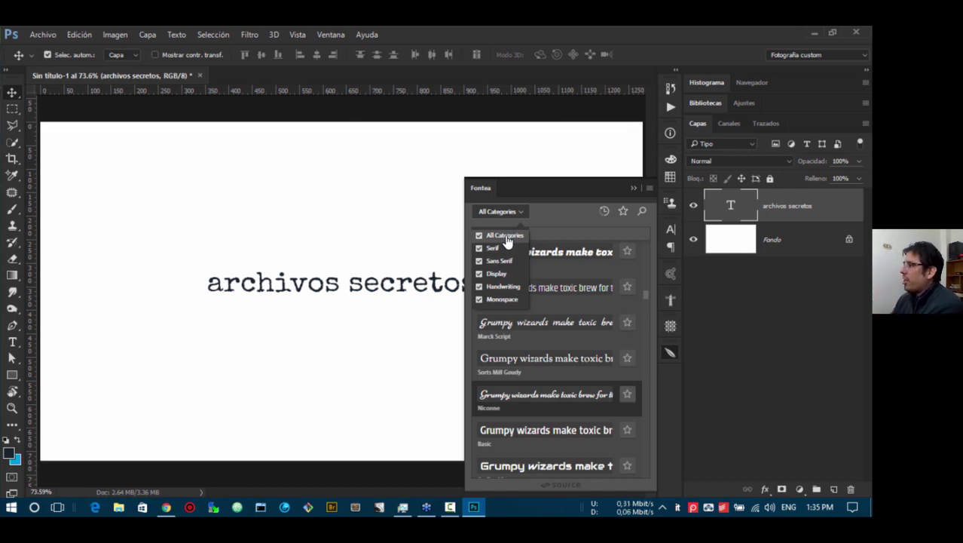
pyautogui.click(482, 237)
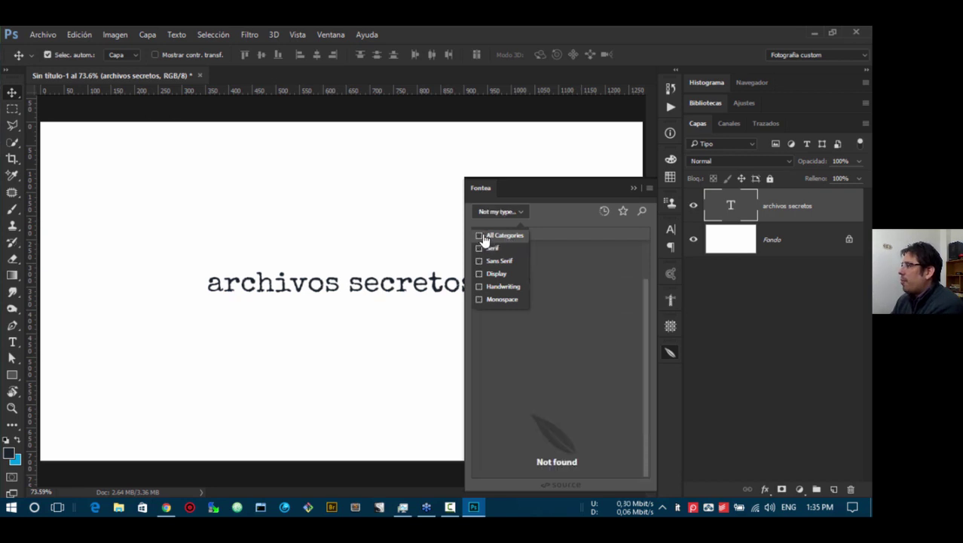
pyautogui.click(478, 251)
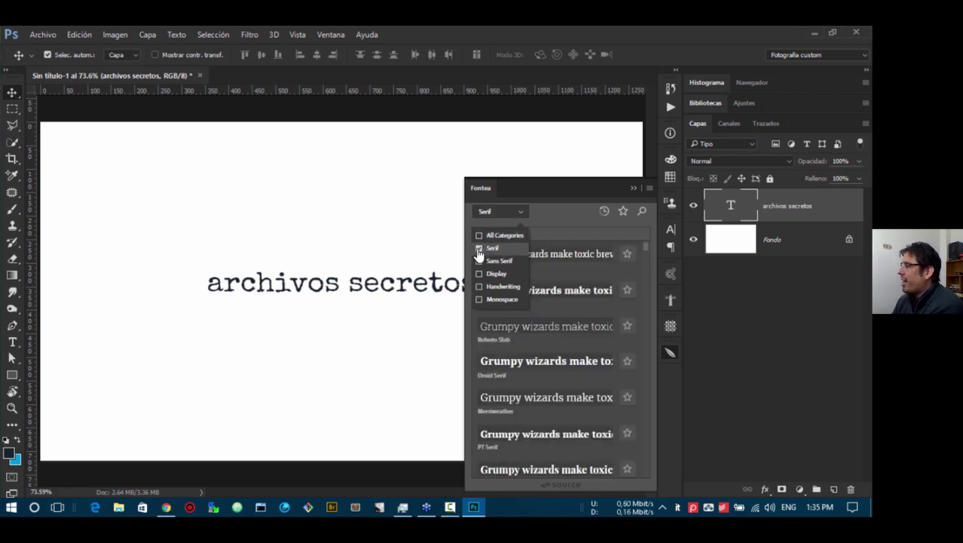
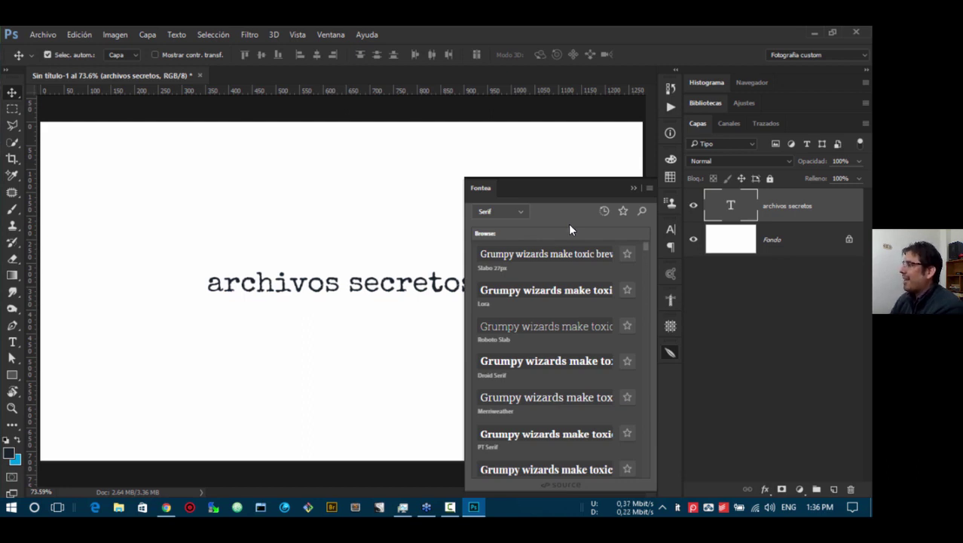
pyautogui.click(521, 217)
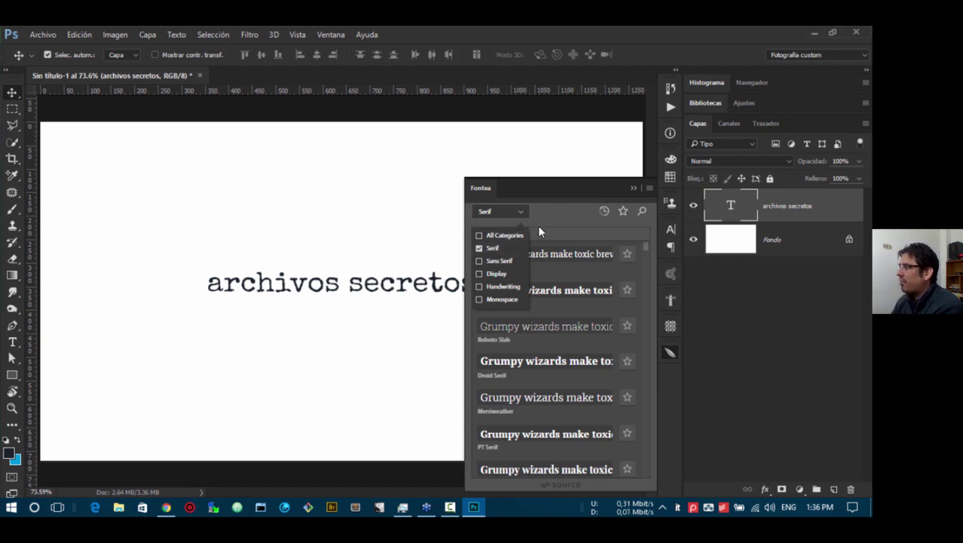
pyautogui.click(522, 212)
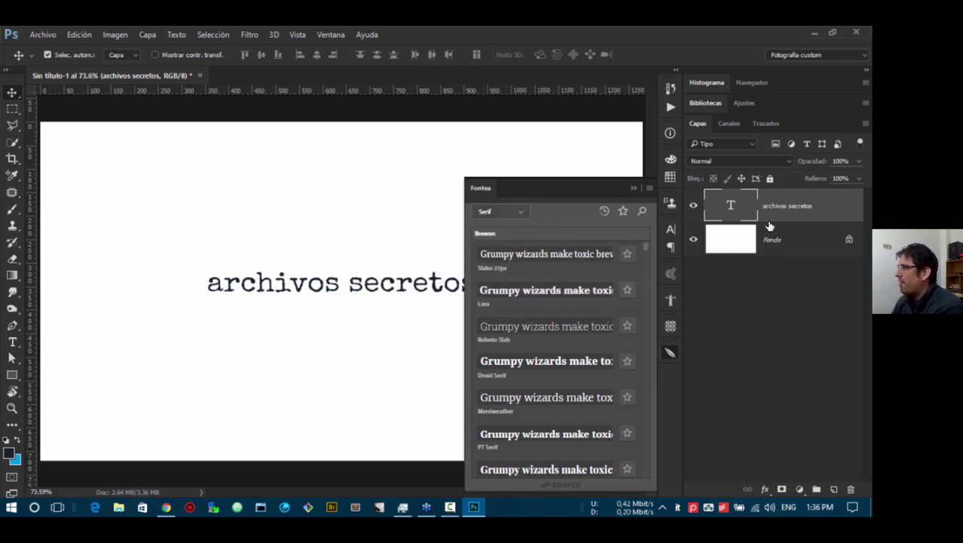
# - Duplicate the "archivos secretos" text layer, apply Droid Serif to the copy from Fontea, and move it to the canvas's upper left
pyautogui.hotkey('ctrl', 'j')
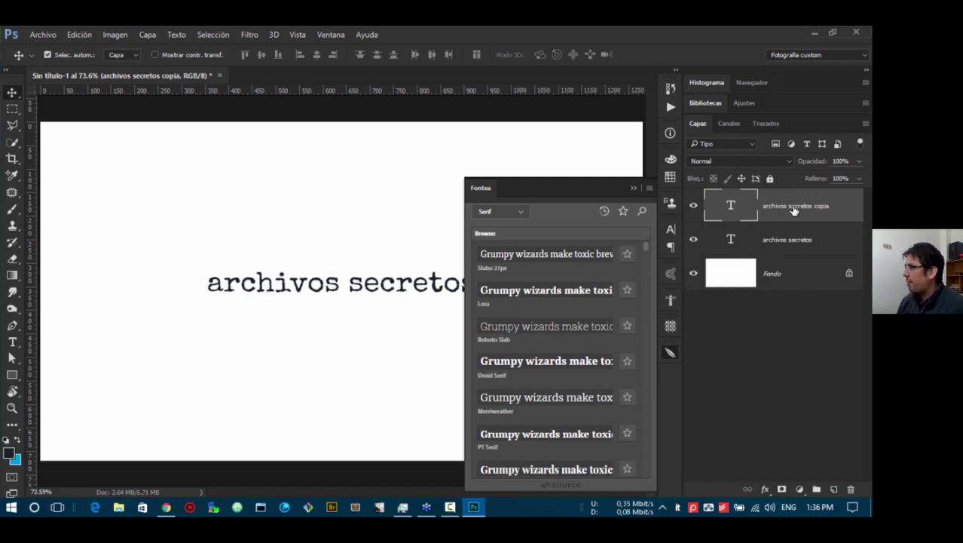
pyautogui.click(532, 367)
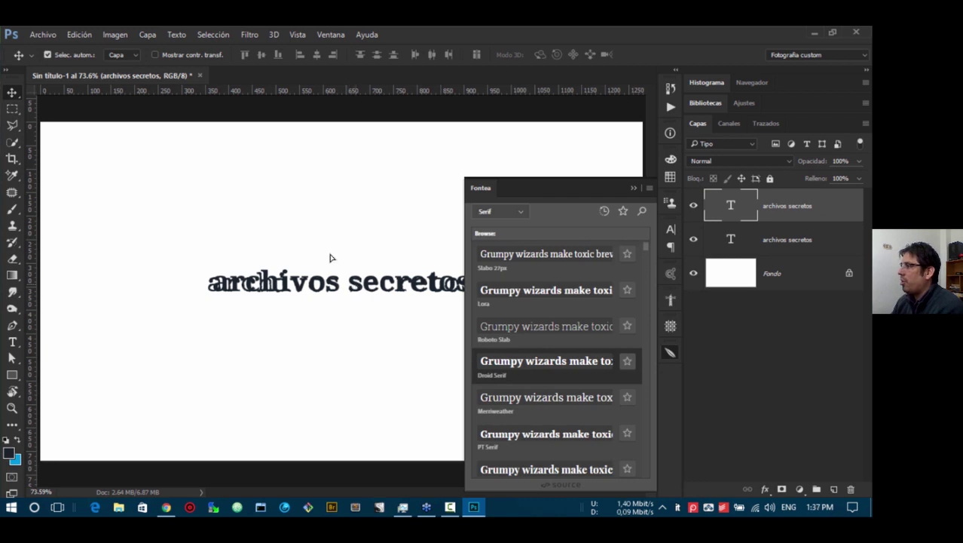
pyautogui.moveTo(331, 257); pyautogui.dragTo(232, 138)
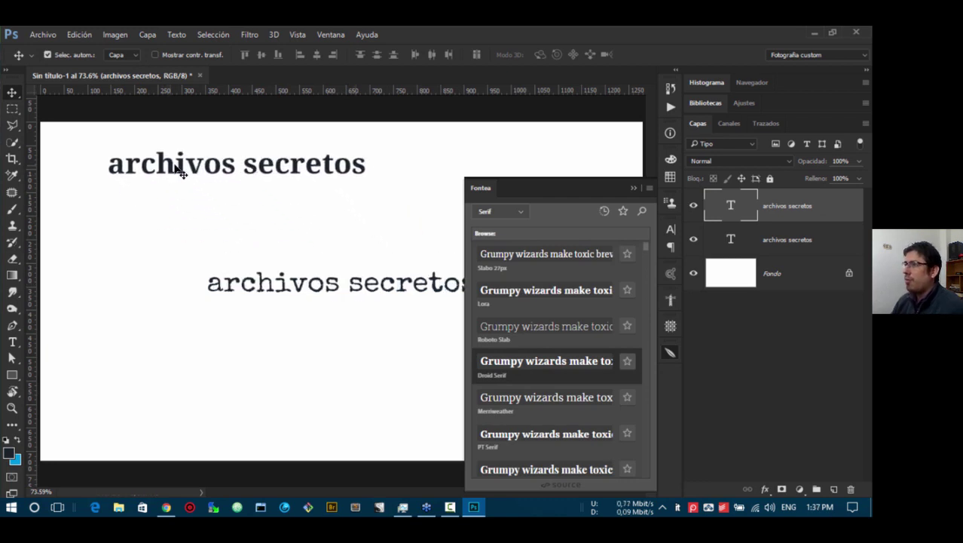
pyautogui.click(634, 188)
# - Set the font size of the Droid Serif "archivos secretos" text to 120 px
pyautogui.scroll(1, 160, 211)
pyautogui.scroll(5, 160, 216)
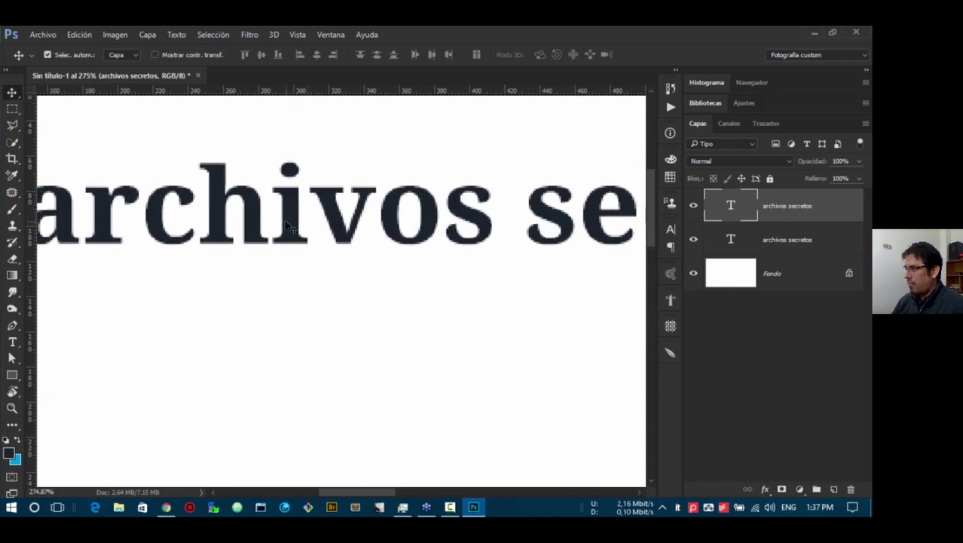
pyautogui.press('t')
pyautogui.doubleClick(279, 218)
pyautogui.click(278, 219)
pyautogui.hotkey('ctrl', 'a')
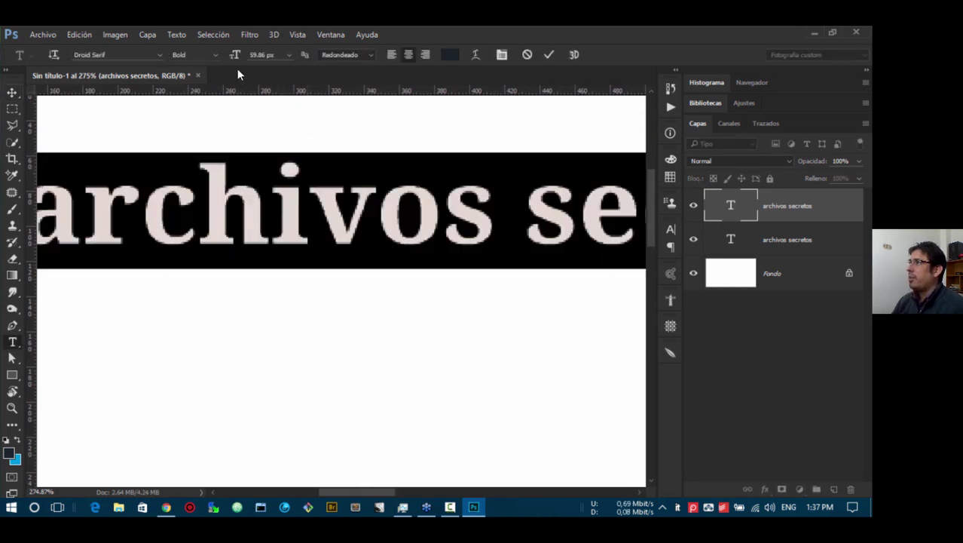
pyautogui.click(263, 54)
pyautogui.write('120')
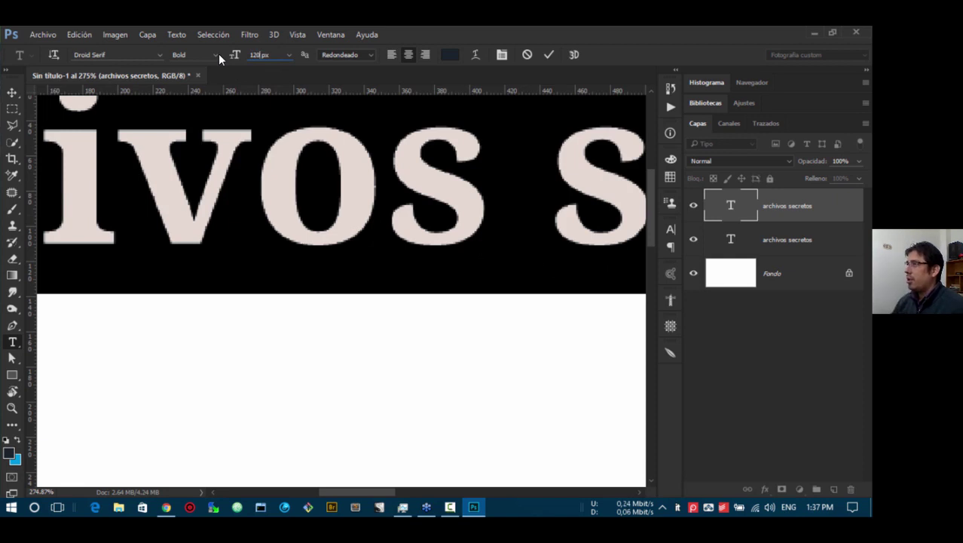
pyautogui.click(12, 92)
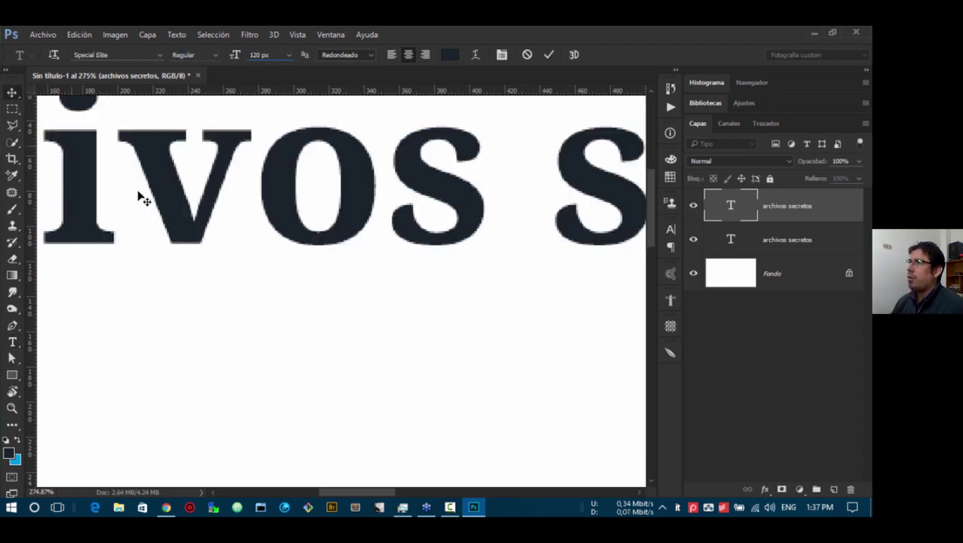
pyautogui.hotkey('ctrl', '1')
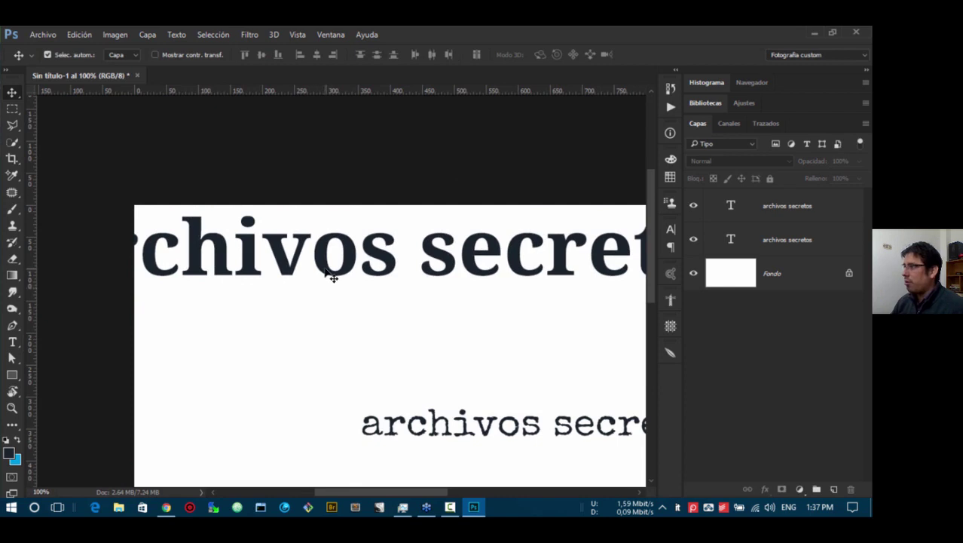
# - Shift the Droid Serif text slightly right and enlarge its font size to 200 px, then 300 px
pyautogui.moveTo(325, 268); pyautogui.dragTo(353, 272)
pyautogui.press('t')
pyautogui.click(352, 269)
pyautogui.hotkey('ctrl', 'a')
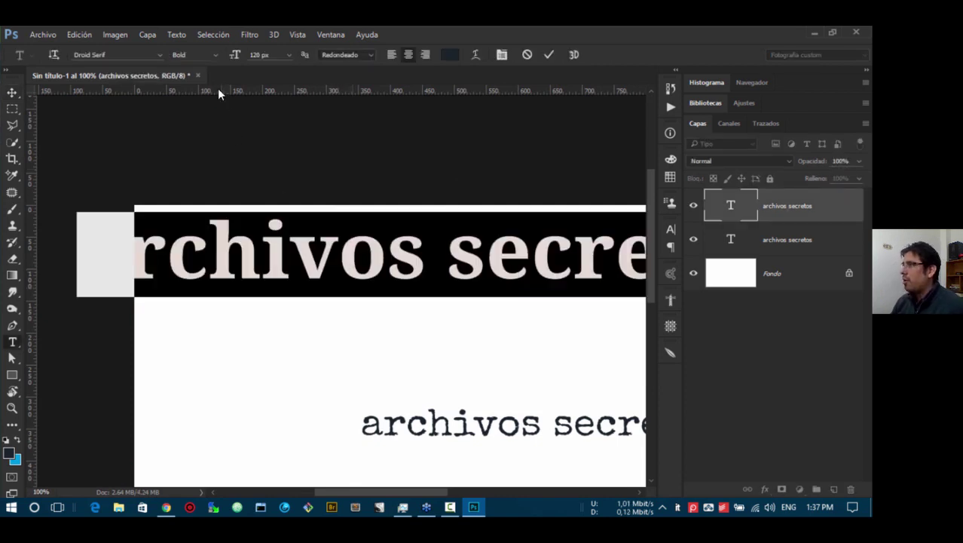
pyautogui.click(258, 55)
pyautogui.write('200')
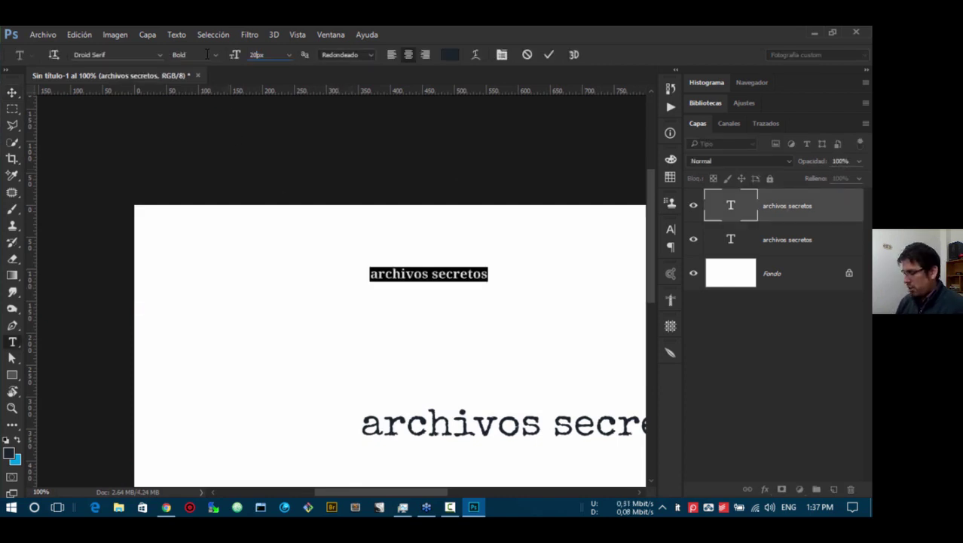
pyautogui.press('Return')
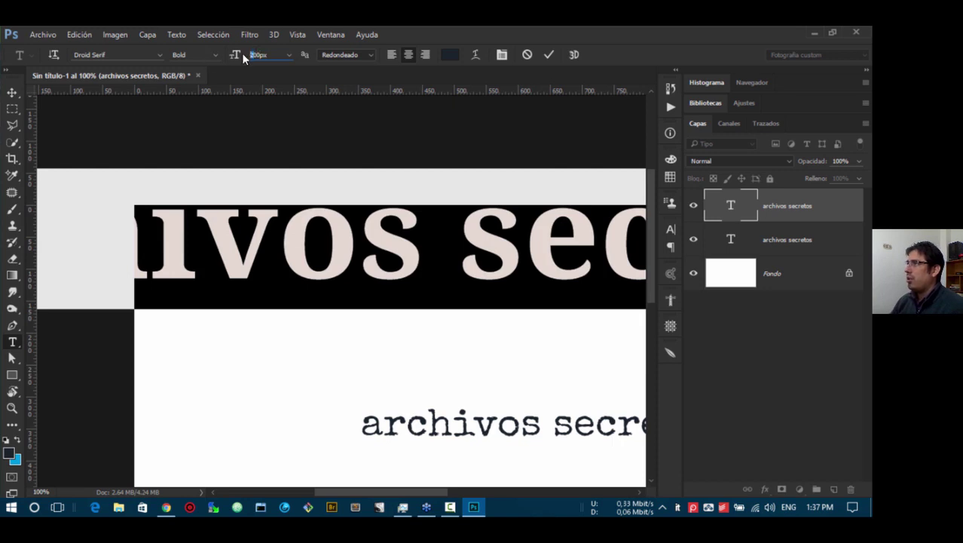
pyautogui.write('300')
pyautogui.press('Return')
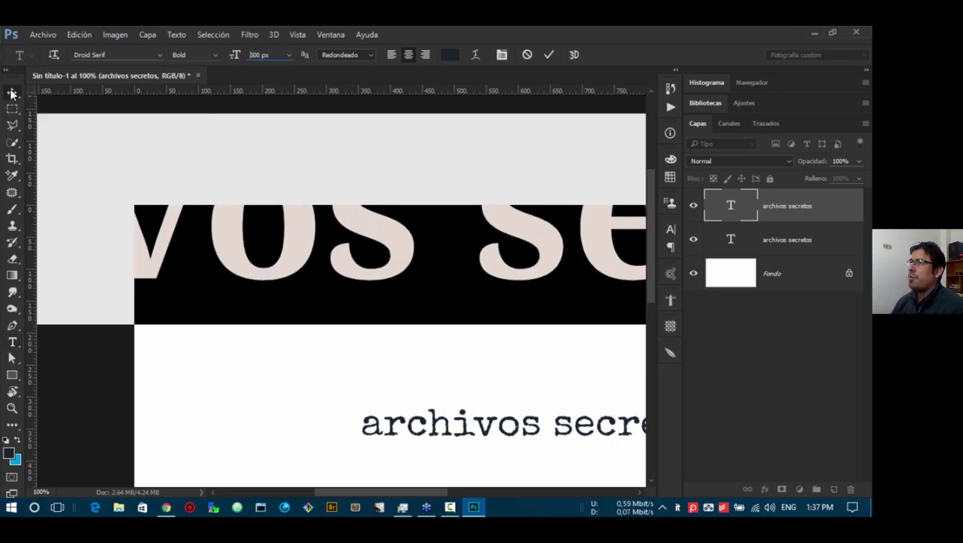
# - Replace the enlarged Droid Serif text with a capital "A" and move it fully inside the canvas's upper-left area
pyautogui.click(12, 342)
pyautogui.tripleClick(295, 246)
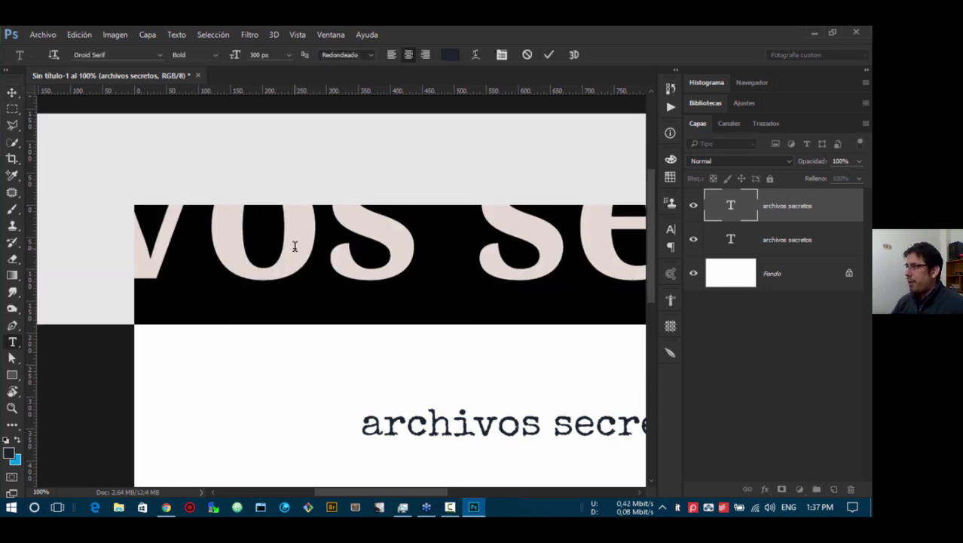
pyautogui.write('A')
pyautogui.click(12, 92)
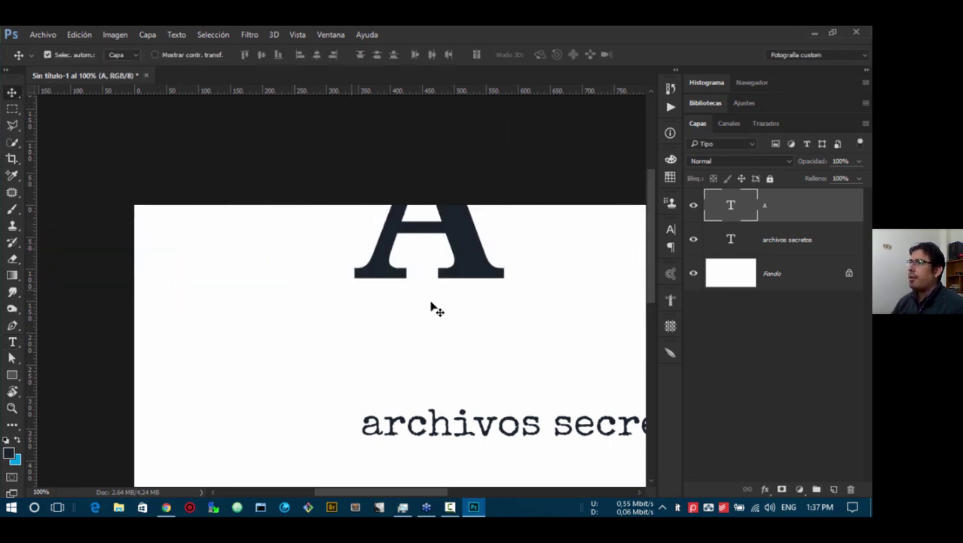
pyautogui.moveTo(434, 307); pyautogui.dragTo(308, 361)
# - Add a lowercase "a" after the capital letter so the large text reads "Aa"
pyautogui.press('a')
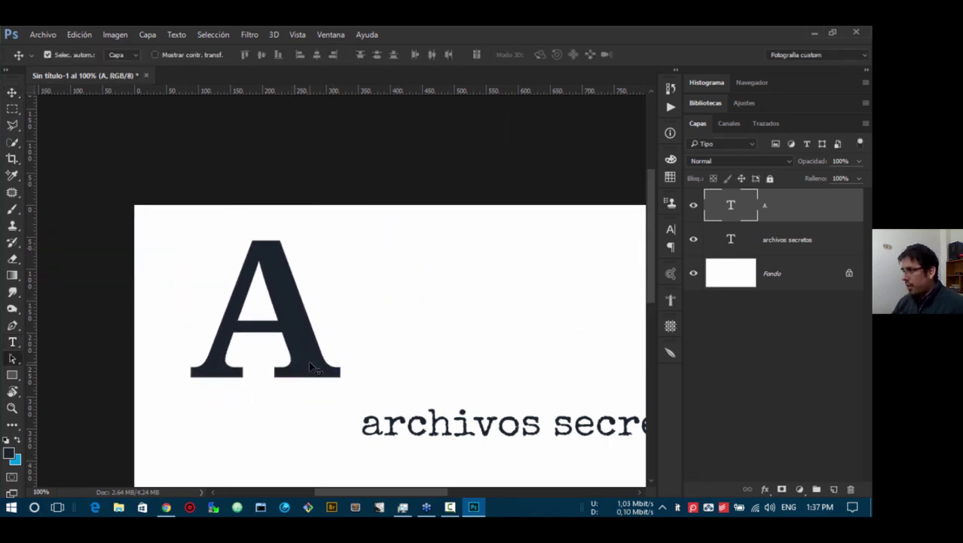
pyautogui.press('t')
pyautogui.click(314, 344)
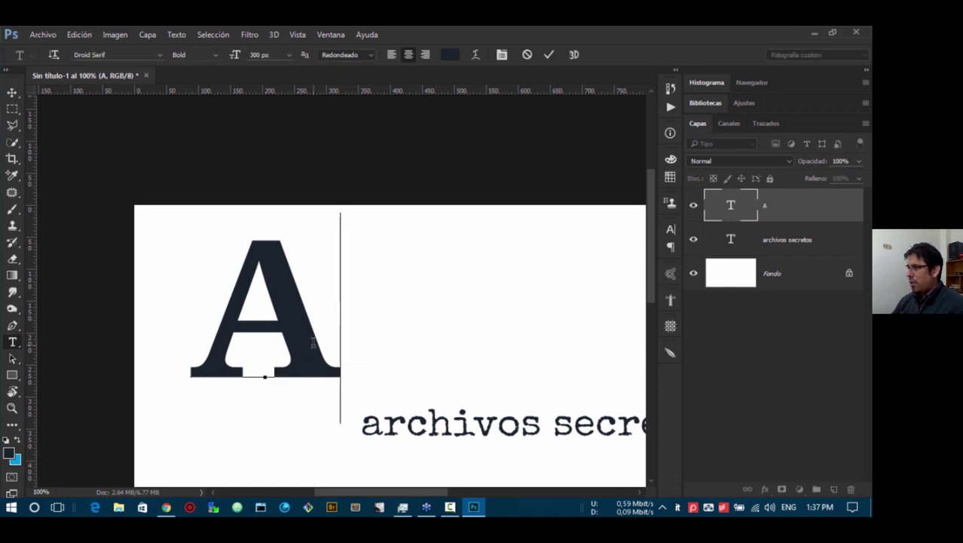
pyautogui.write('A')
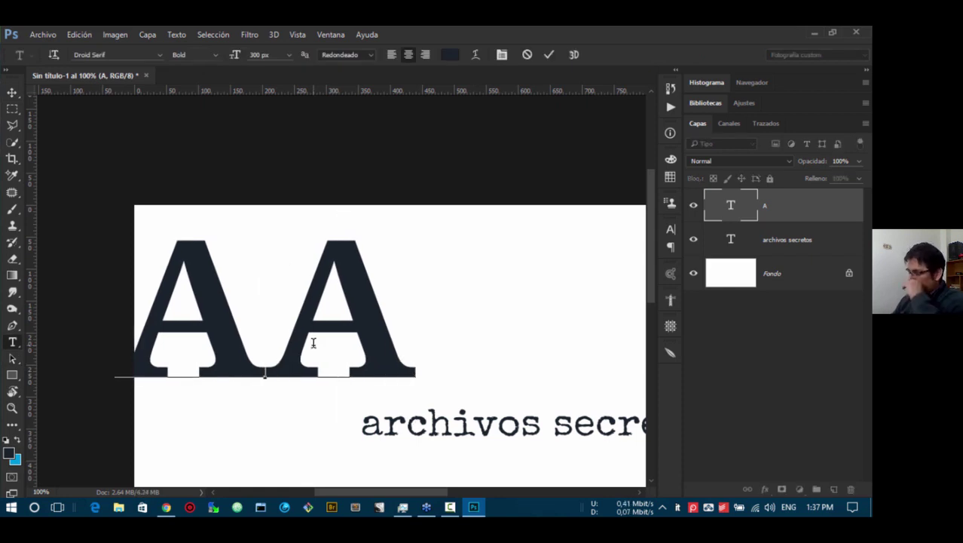
pyautogui.press('Left')
pyautogui.press('Delete')
pyautogui.write('a')
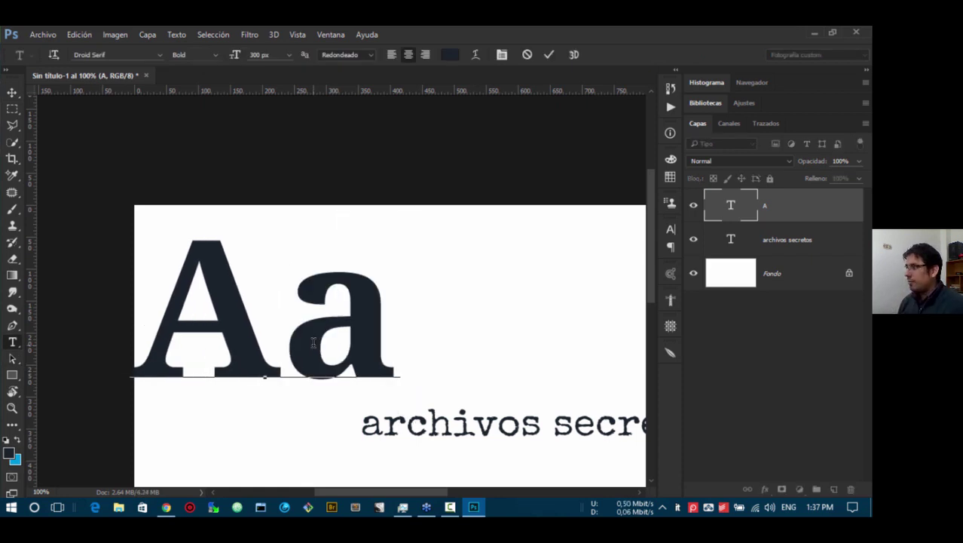
pyautogui.click(12, 92)
# - Hide the "archivos secretos" layer and move the "Aa" text right, clear of the canvas edge
pyautogui.scroll(-2, 501, 365)
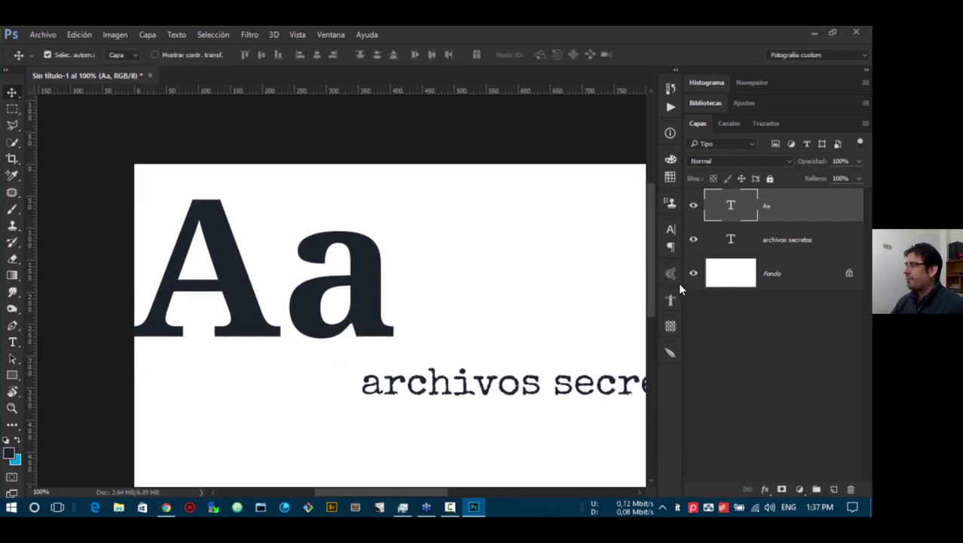
pyautogui.click(693, 239)
pyautogui.moveTo(387, 322); pyautogui.dragTo(474, 313)
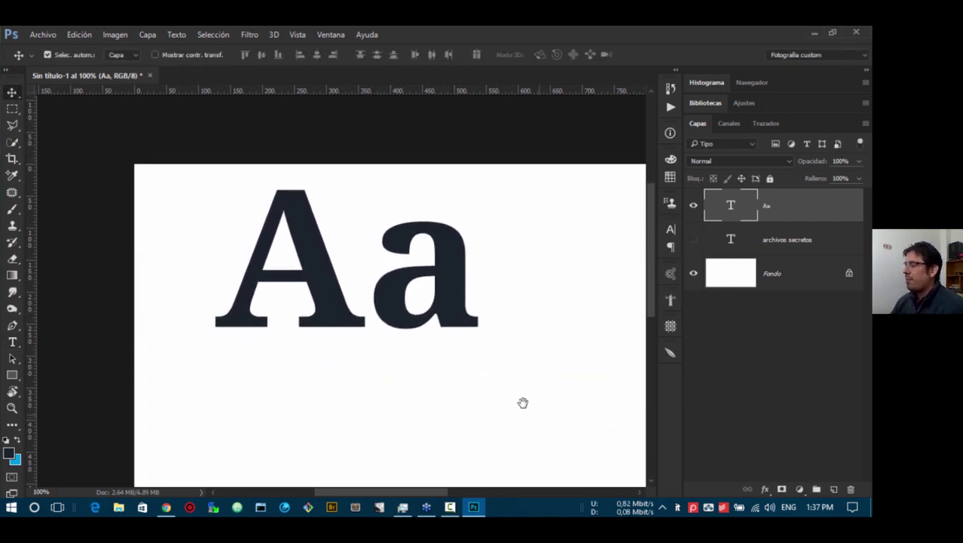
pyautogui.moveTo(523, 402); pyautogui.dragTo(447, 372)
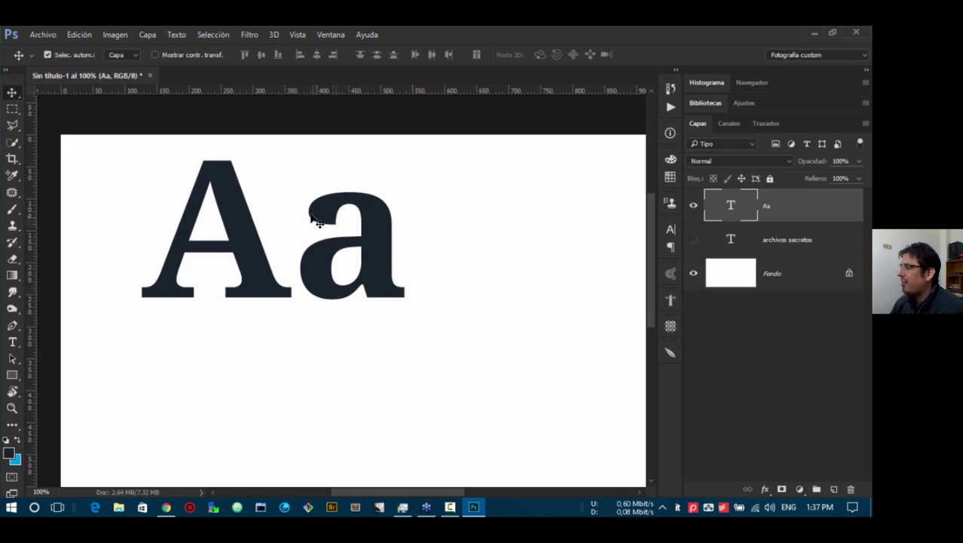
# - Extend the "Aa" text with the letters "bcd" to show more serif letterforms
pyautogui.press('t')
pyautogui.click(406, 296)
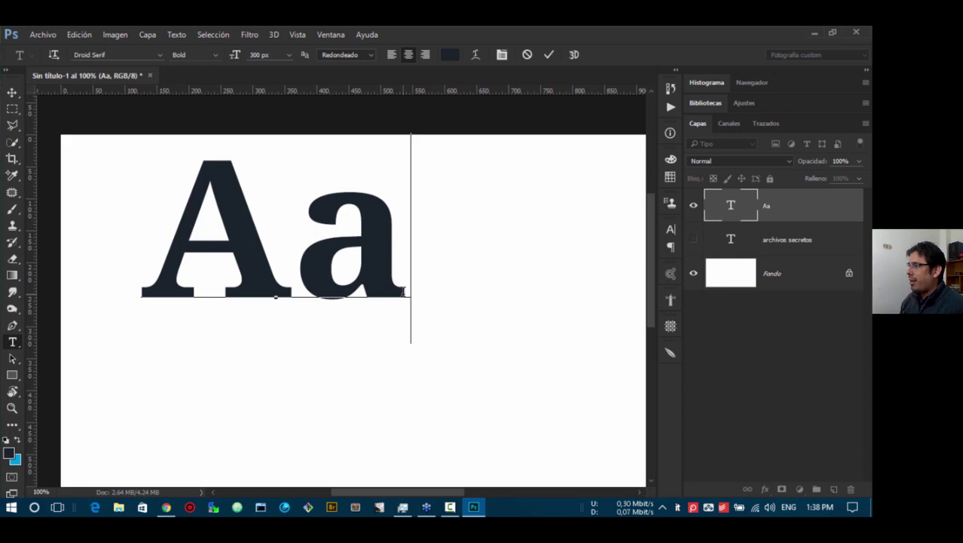
pyautogui.write('e')
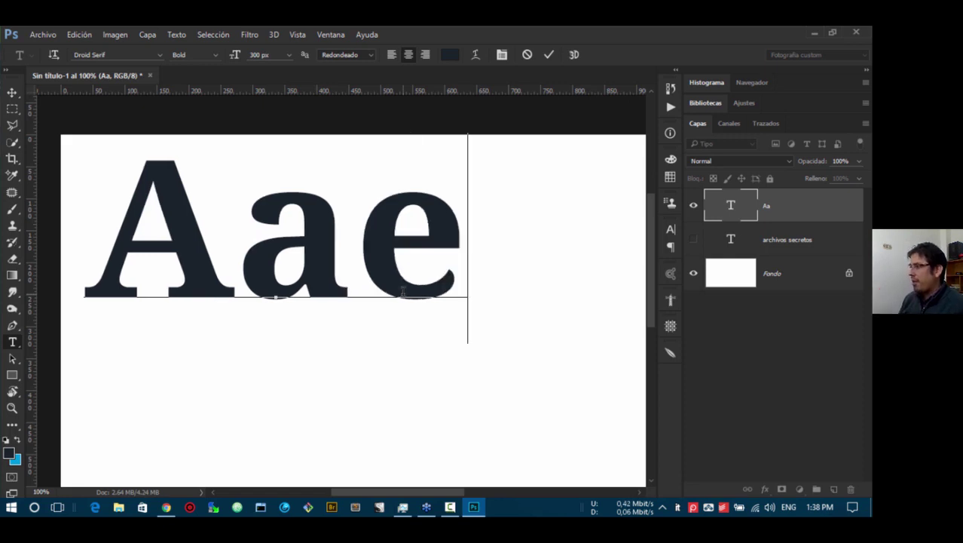
pyautogui.press('BackSpace')
pyautogui.write('bc')
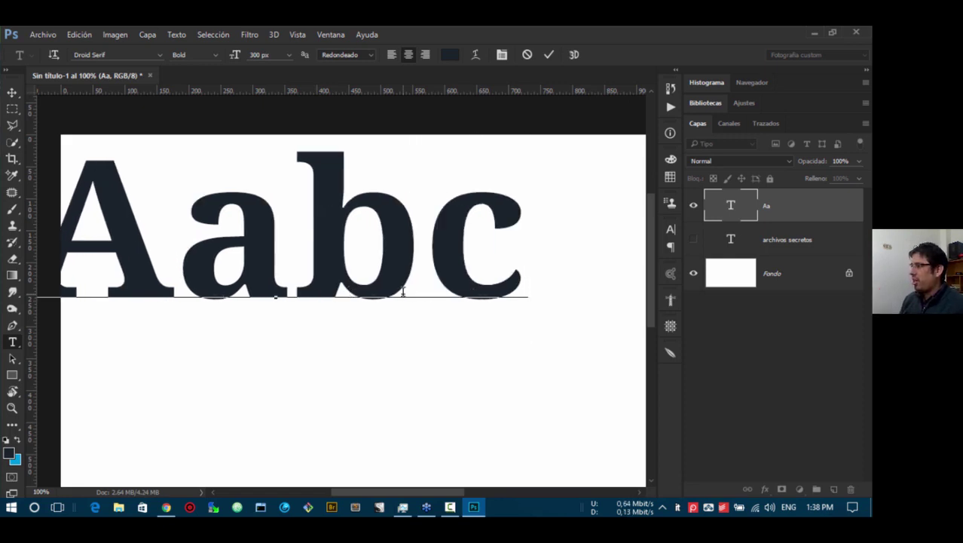
pyautogui.write('d')
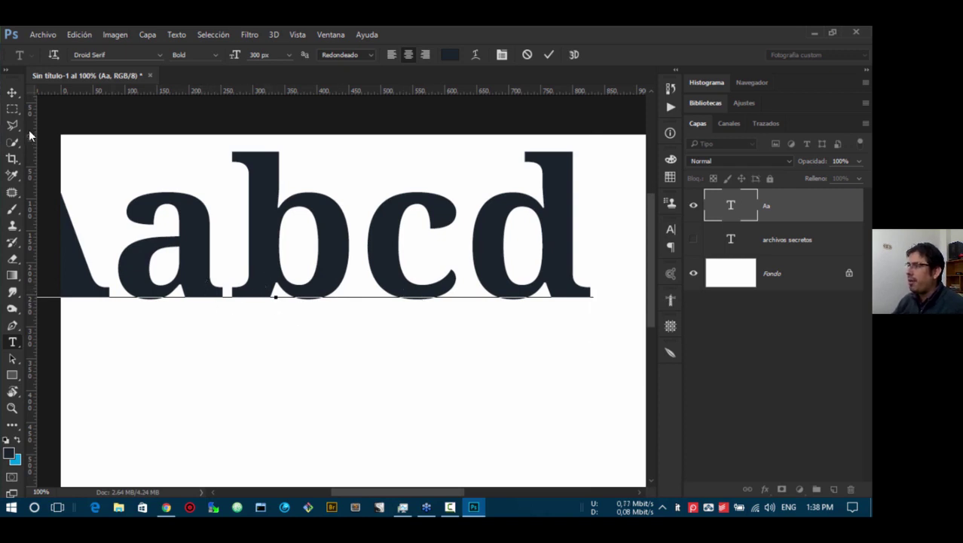
pyautogui.click(12, 93)
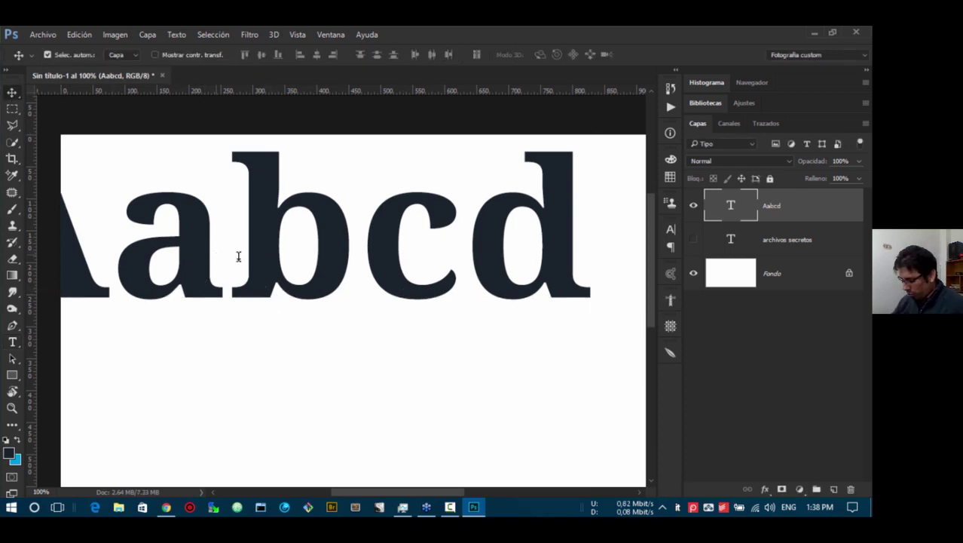
# - Delete the letters "bcd" from the large text, leaving "Aa"
pyautogui.doubleClick(237, 257)
pyautogui.moveTo(229, 258); pyautogui.dragTo(586, 253)
pyautogui.press('BackSpace')
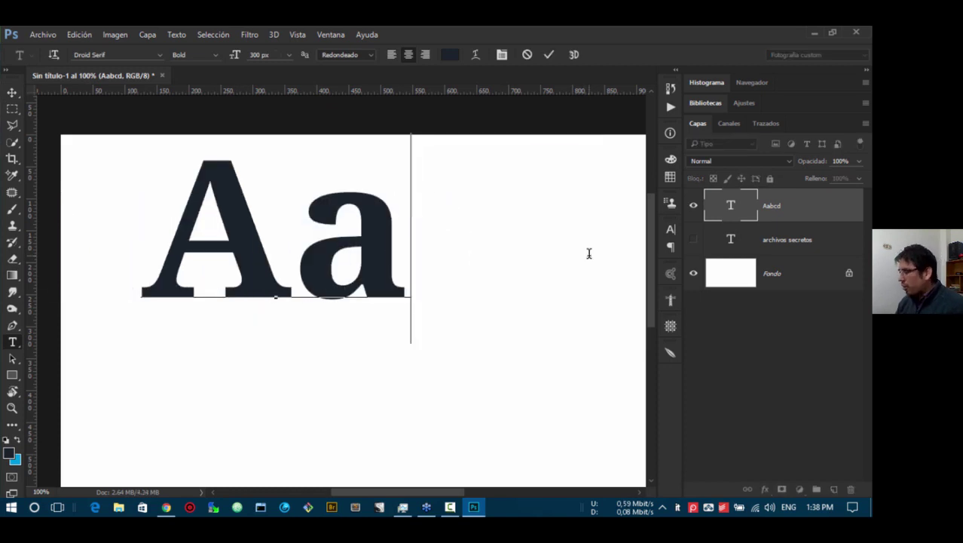
pyautogui.click(11, 93)
pyautogui.scroll(-7, 393, 337)
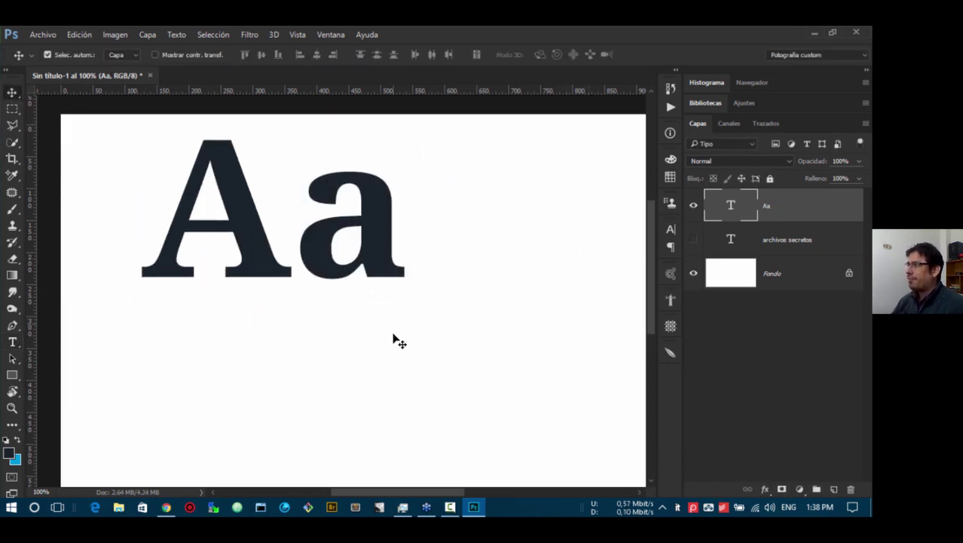
# - Duplicate the large "Aa" text and place the copy directly below the original
pyautogui.scroll(2, 393, 337)
pyautogui.scroll(2, 393, 337)
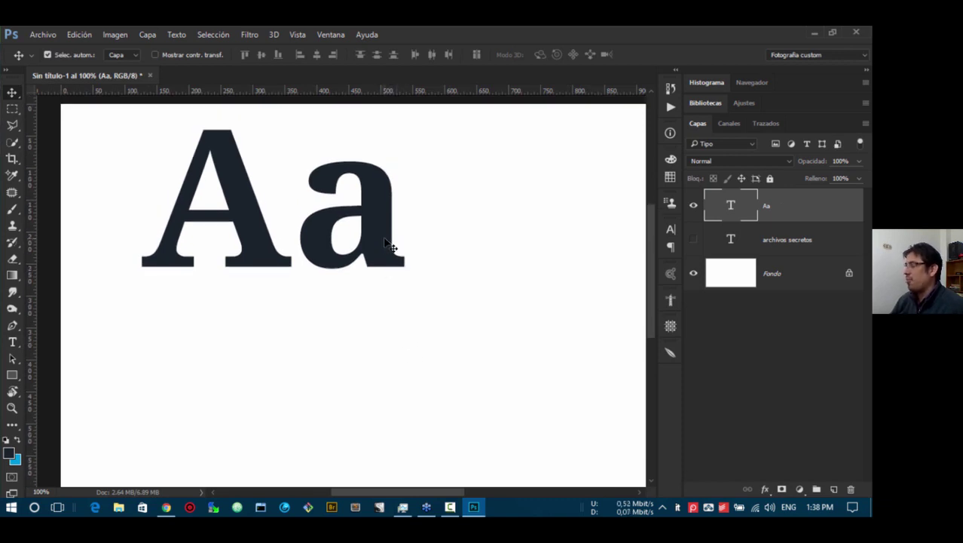
pyautogui.moveTo(373, 237); pyautogui.dragTo(370, 402)
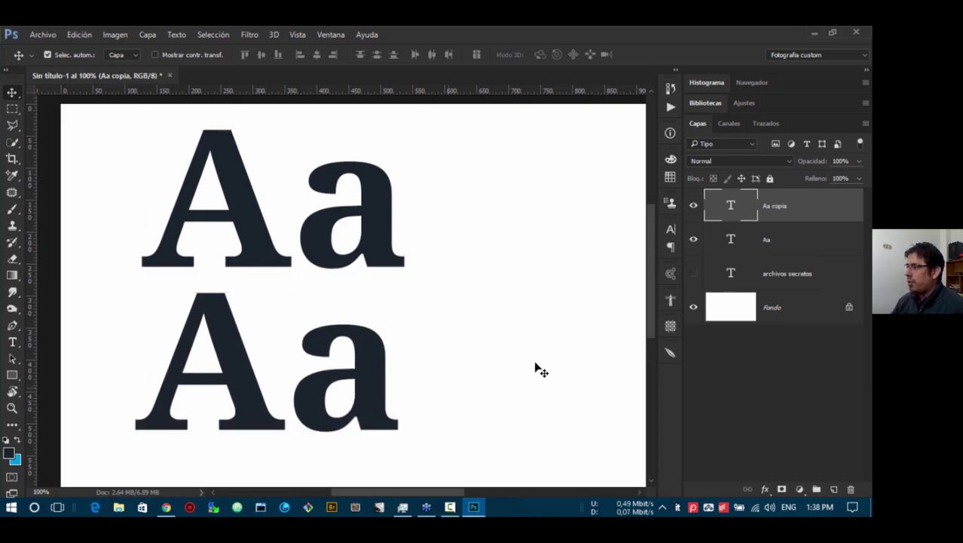
# - Open Fontea and filter its fonts to show the Sans Serif category instead of Serif
pyautogui.click(666, 351)
pyautogui.click(519, 211)
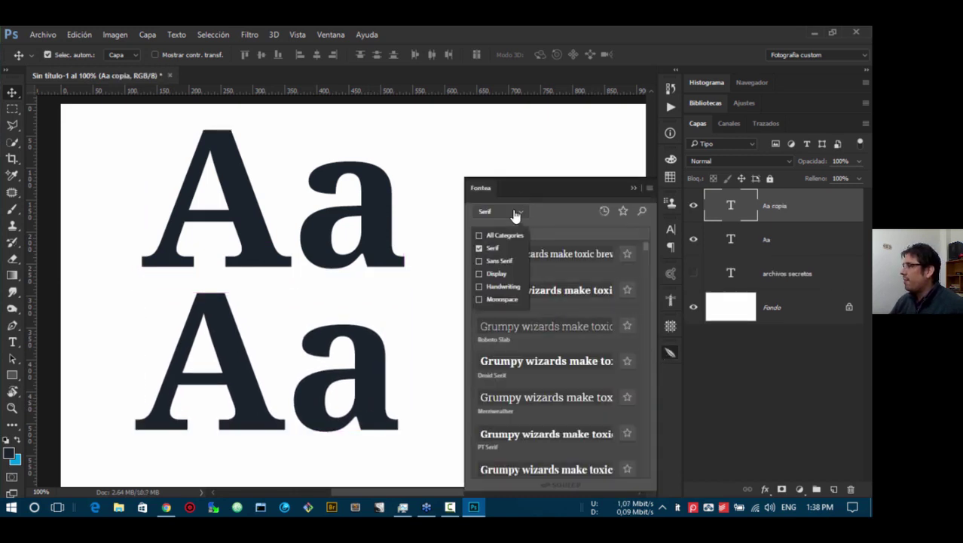
pyautogui.click(479, 249)
pyautogui.click(480, 261)
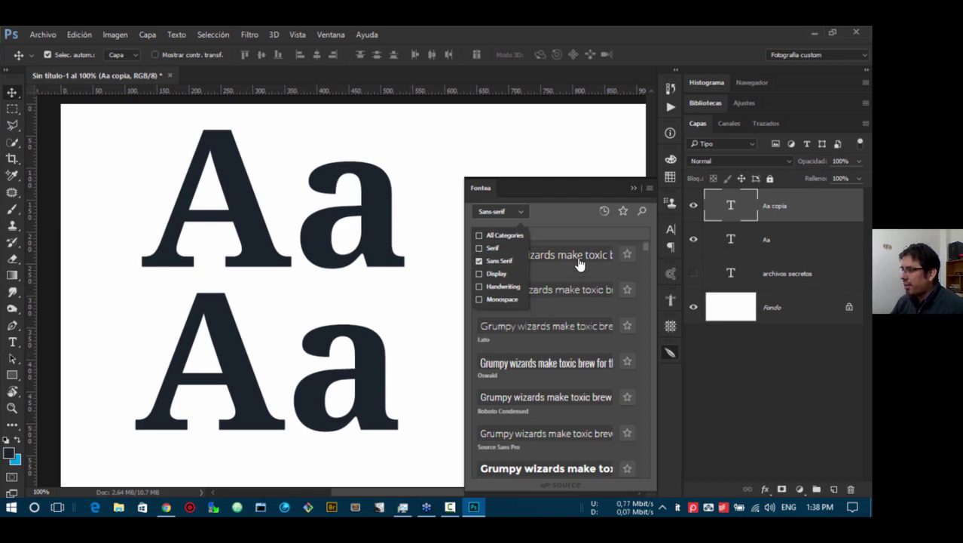
pyautogui.click(521, 217)
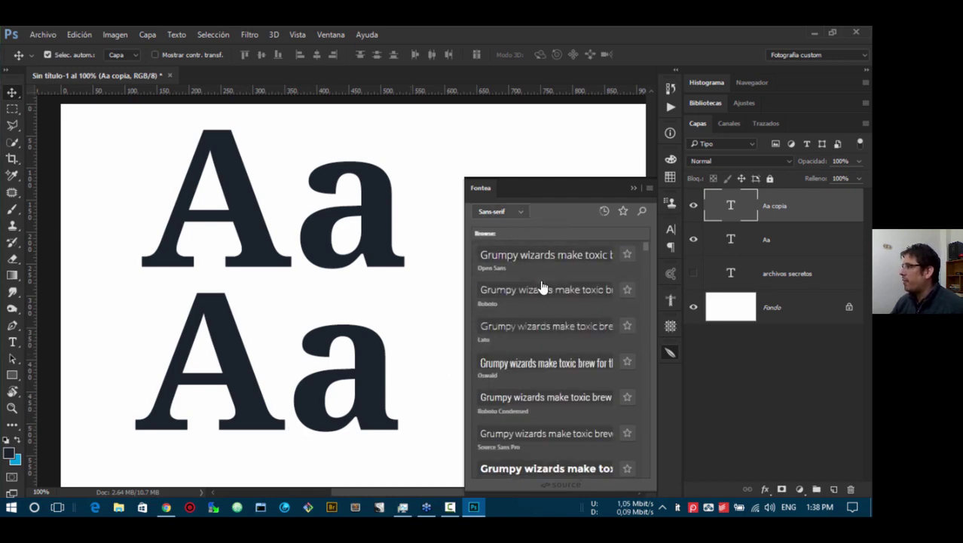
# - Apply the Oswald font to the lower "Aa" copy and select all its letters for editing
pyautogui.click(524, 363)
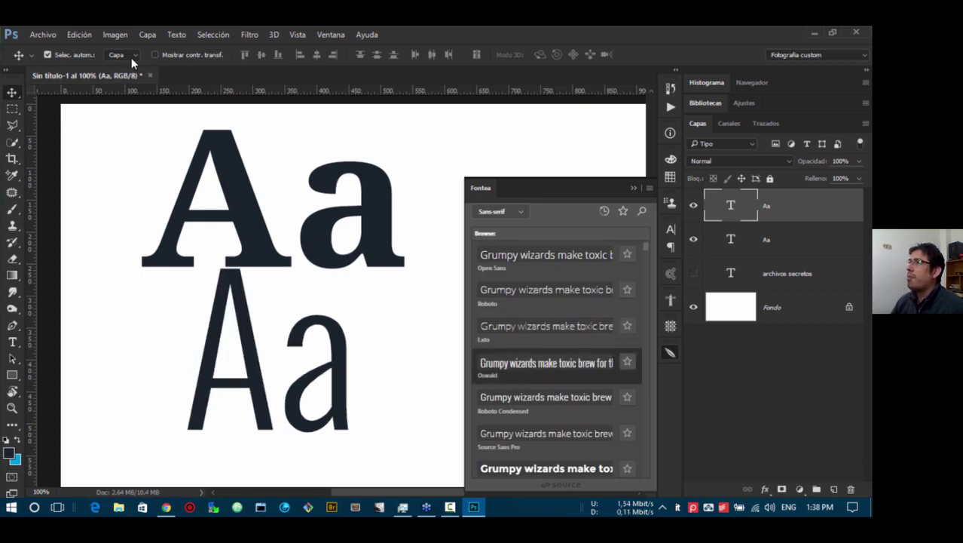
pyautogui.doubleClick(337, 381)
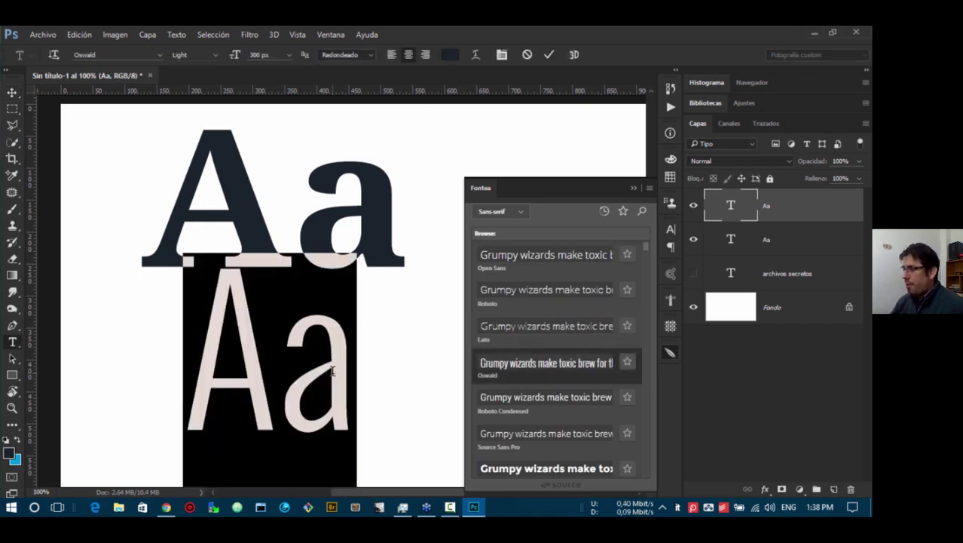
# - Set the lower Oswald "Aa" sample to Bold and move it down clear of the serif sample
pyautogui.click(217, 56)
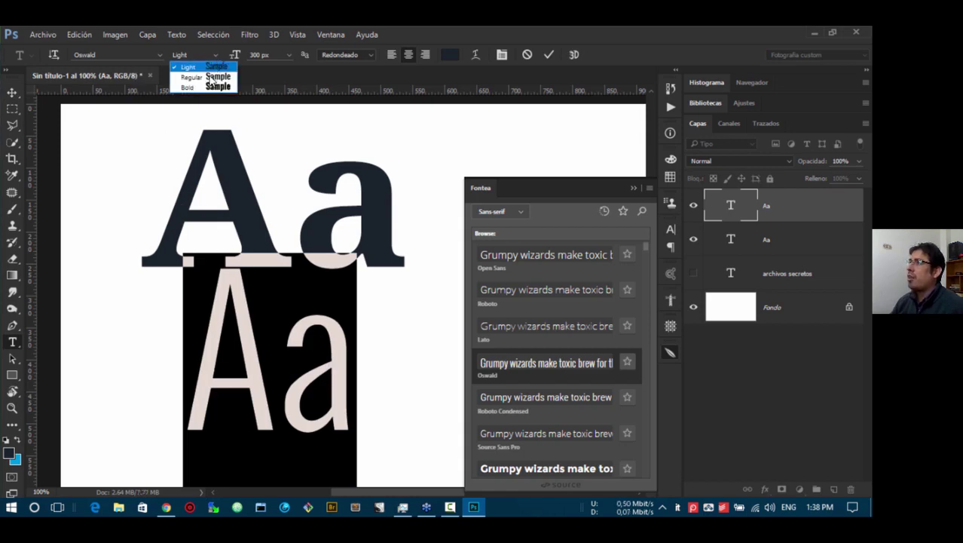
pyautogui.click(209, 82)
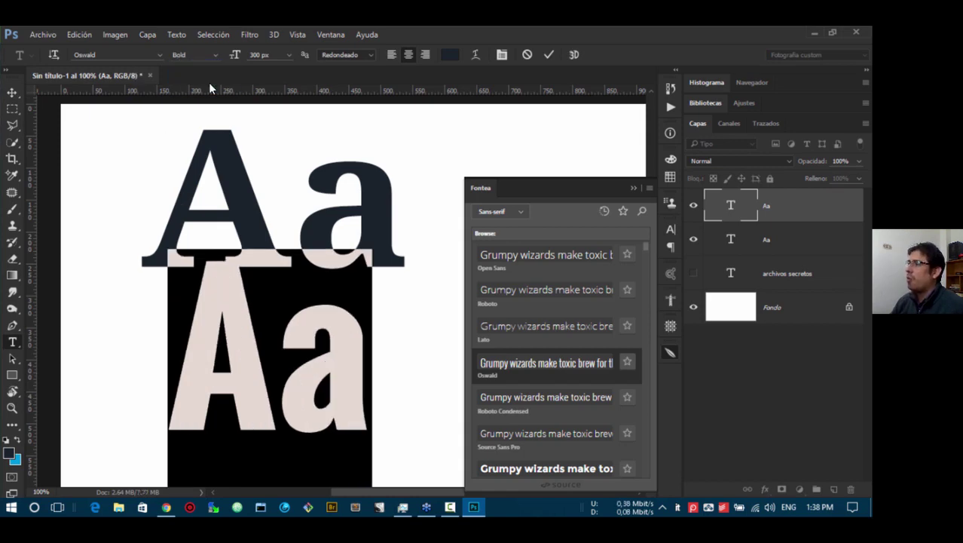
pyautogui.click(12, 92)
pyautogui.click(633, 188)
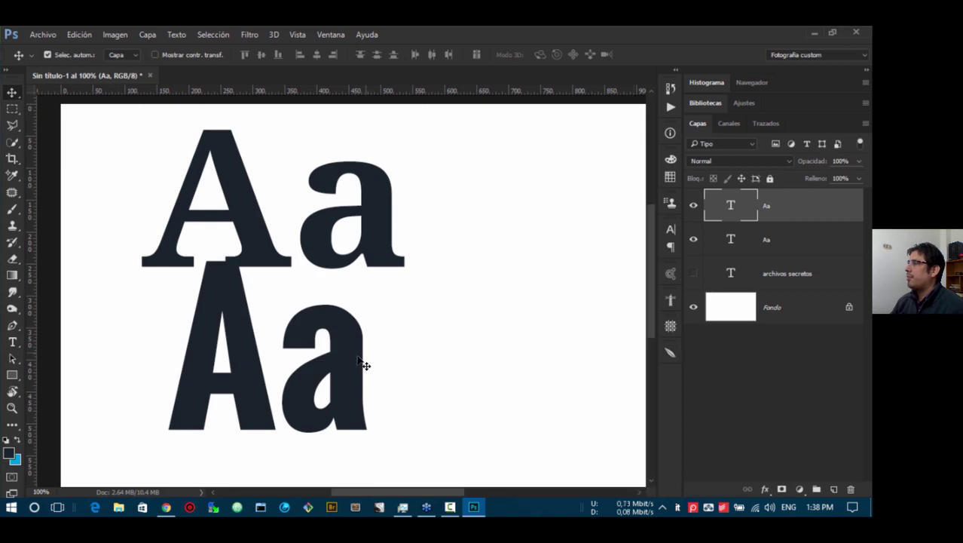
pyautogui.moveTo(365, 363); pyautogui.dragTo(343, 403)
pyautogui.click(254, 233)
pyautogui.click(334, 407)
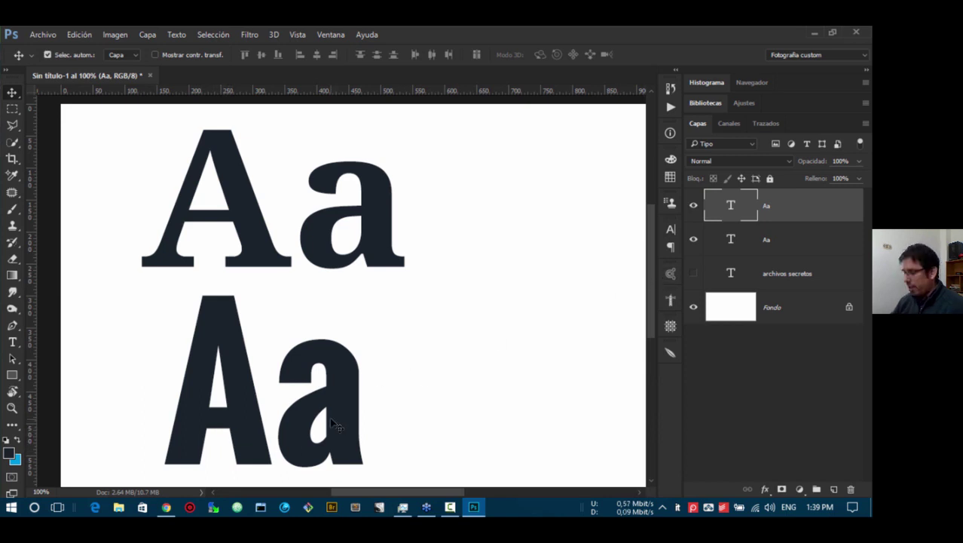
# - Duplicate the Oswald "Aa" beside the original and apply the Lobster font from Fontea's Display category to the copy
pyautogui.moveTo(335, 419); pyautogui.dragTo(570, 417)
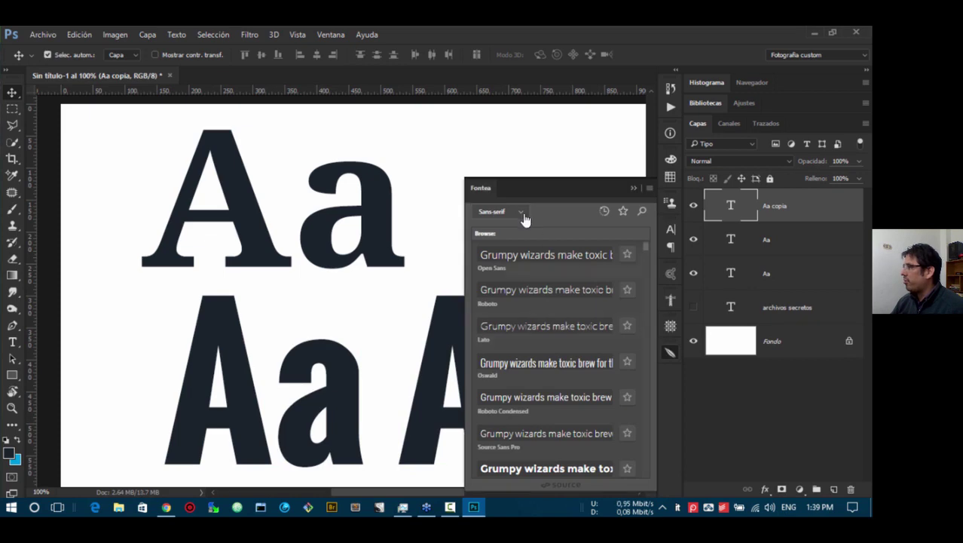
pyautogui.click(520, 212)
pyautogui.click(482, 273)
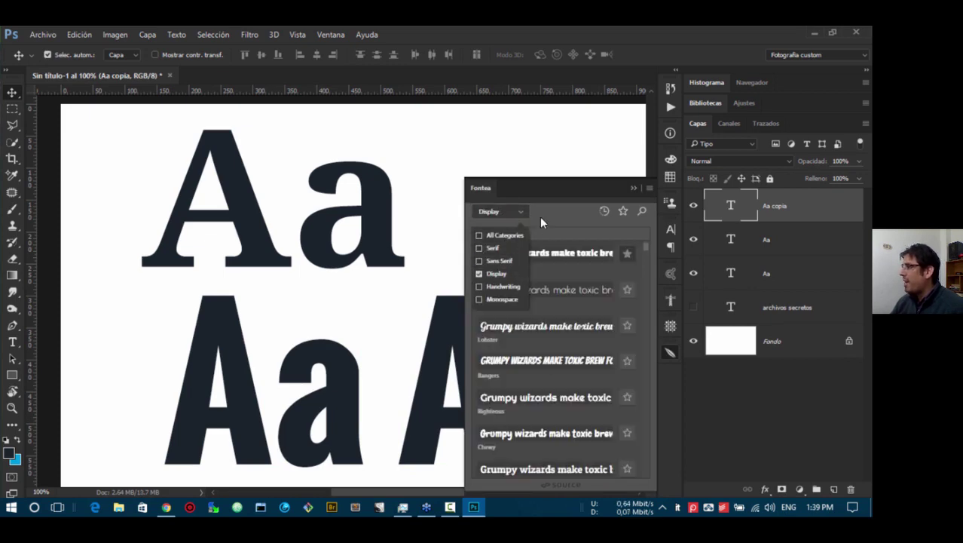
pyautogui.click(562, 336)
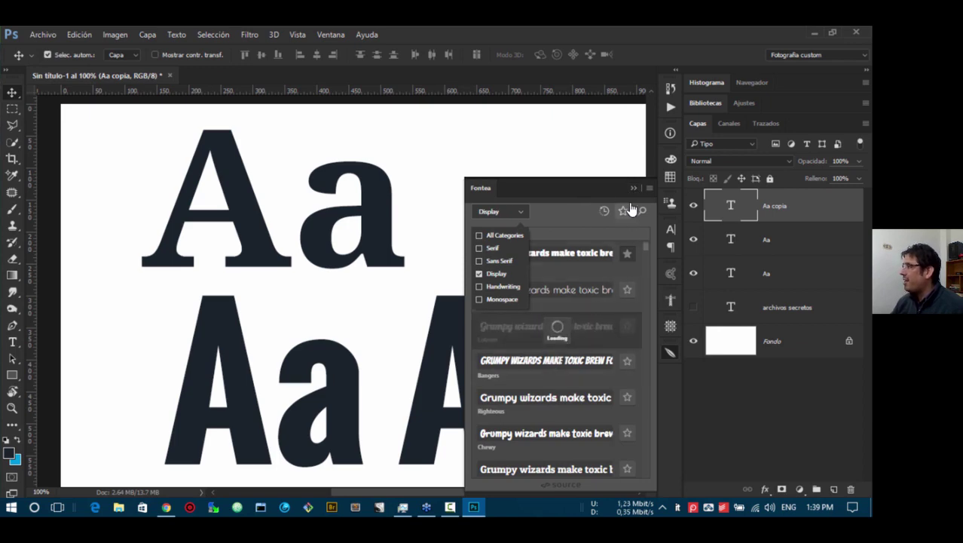
pyautogui.click(633, 189)
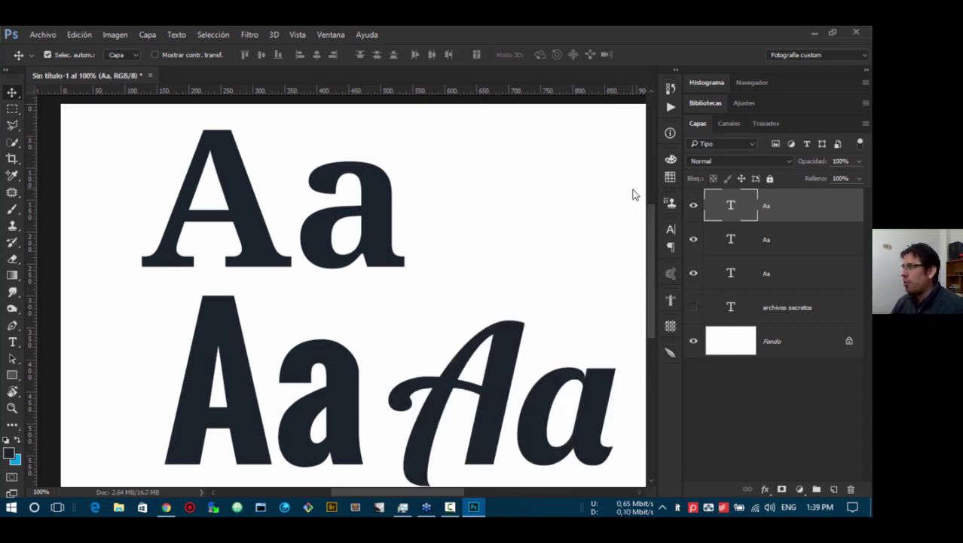
# - Move the Lobster "Aa" to the upper part of the canvas and hide the other two "Aa" layers
pyautogui.scroll(-3, 542, 324)
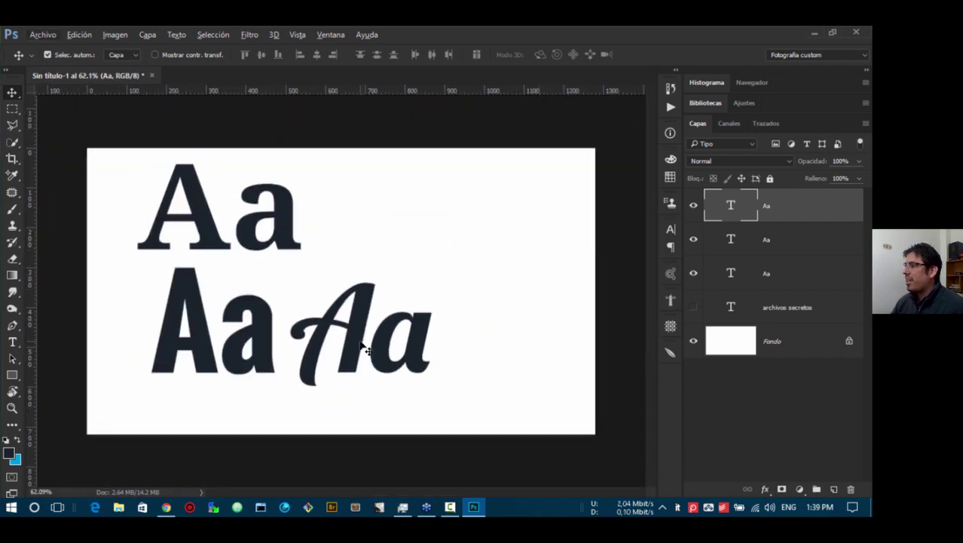
pyautogui.moveTo(362, 348); pyautogui.dragTo(395, 228)
pyautogui.scroll(2, 398, 258)
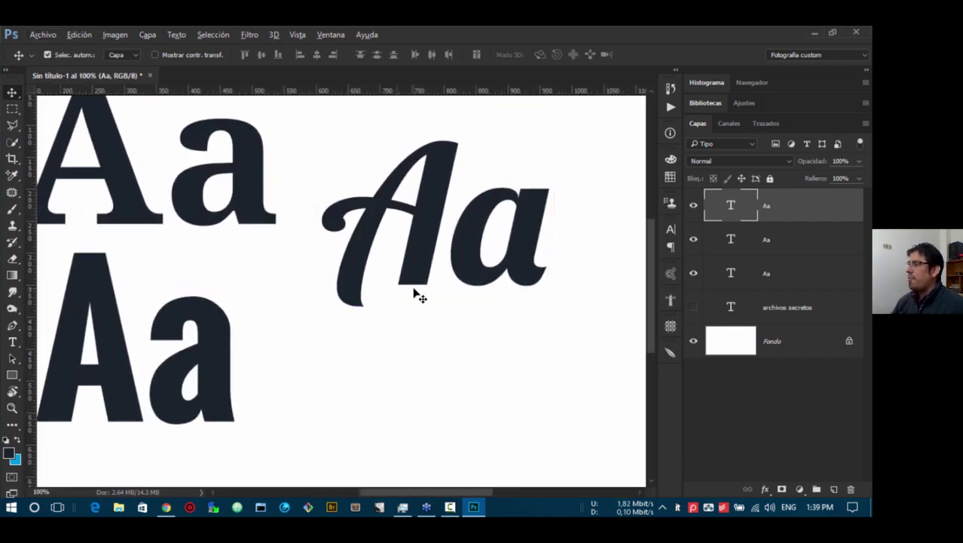
pyautogui.scroll(-3, 414, 292)
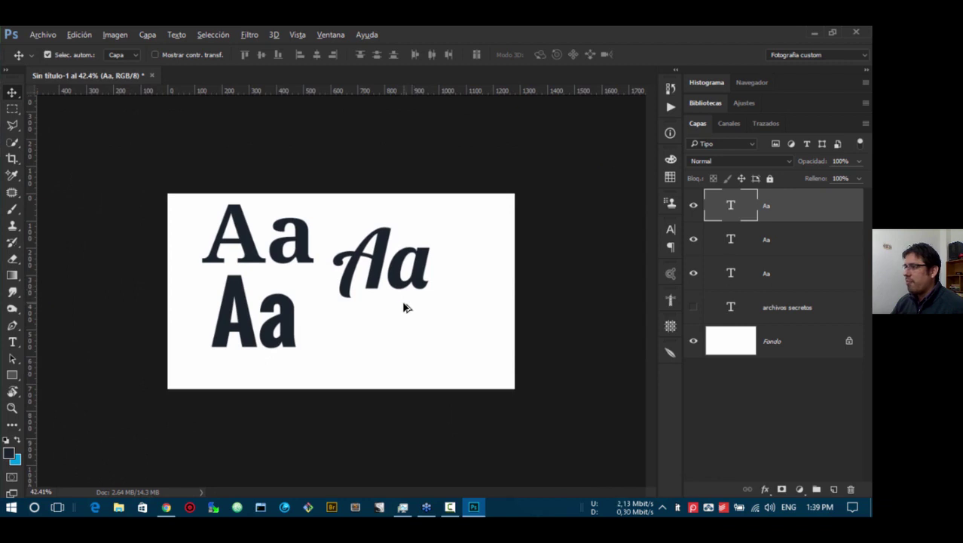
pyautogui.moveTo(383, 280); pyautogui.dragTo(273, 250)
pyautogui.click(694, 271)
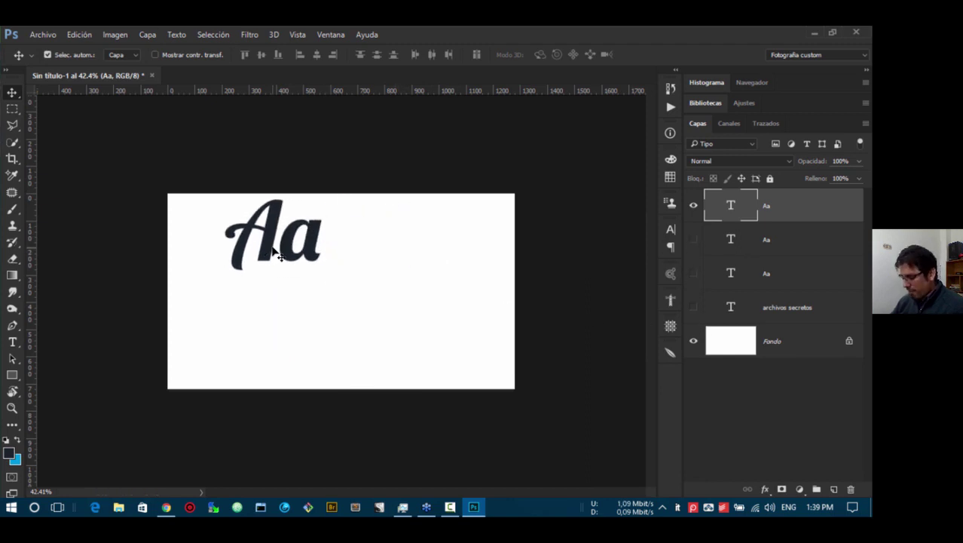
# - Replace the Lobster sample text with "Poema a Mamá"
pyautogui.doubleClick(272, 245)
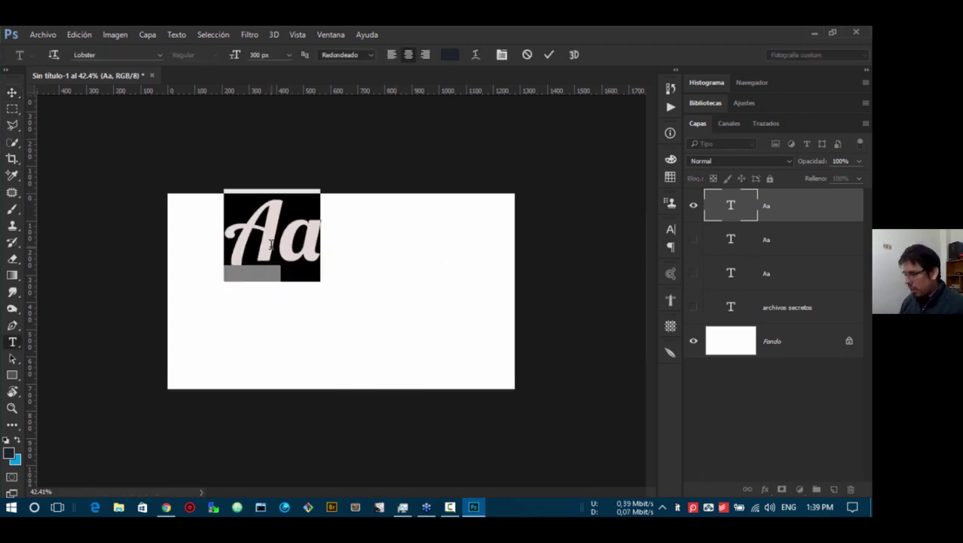
pyautogui.write('PO')
pyautogui.press('BackSpace')
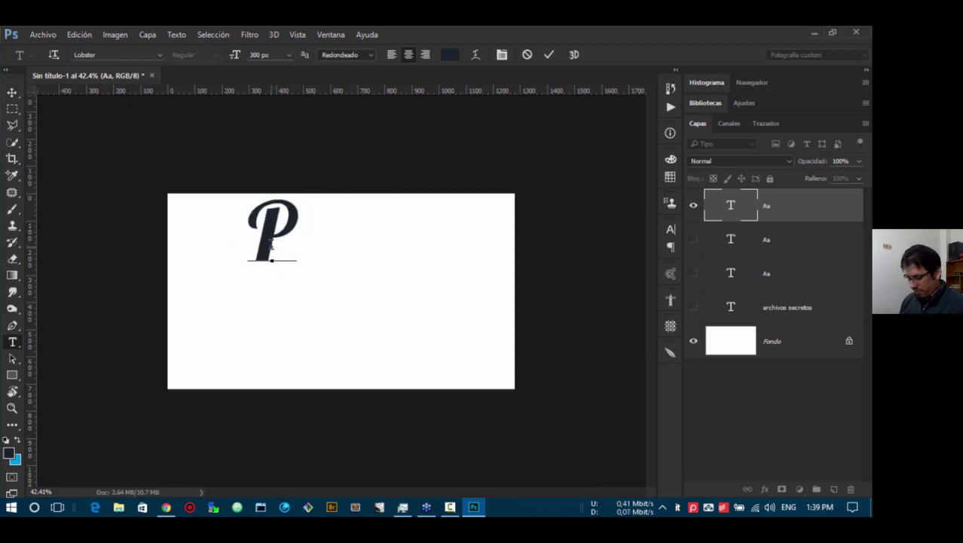
pyautogui.write('oema a Mamá')
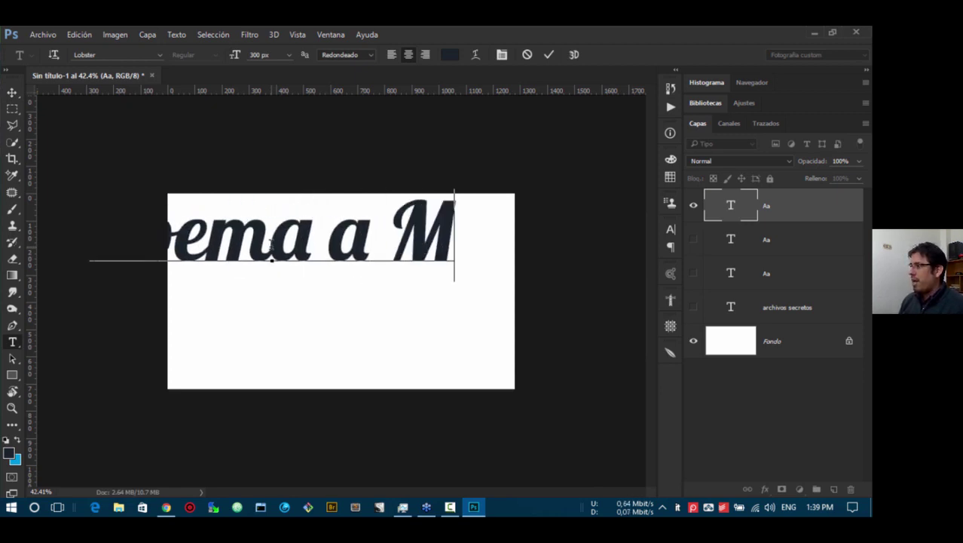
# - Set the "Poema a Mamá" title's font size to 80 px and centre it near the canvas's upper edge
pyautogui.click(370, 232)
pyautogui.hotkey('ctrl', 'a')
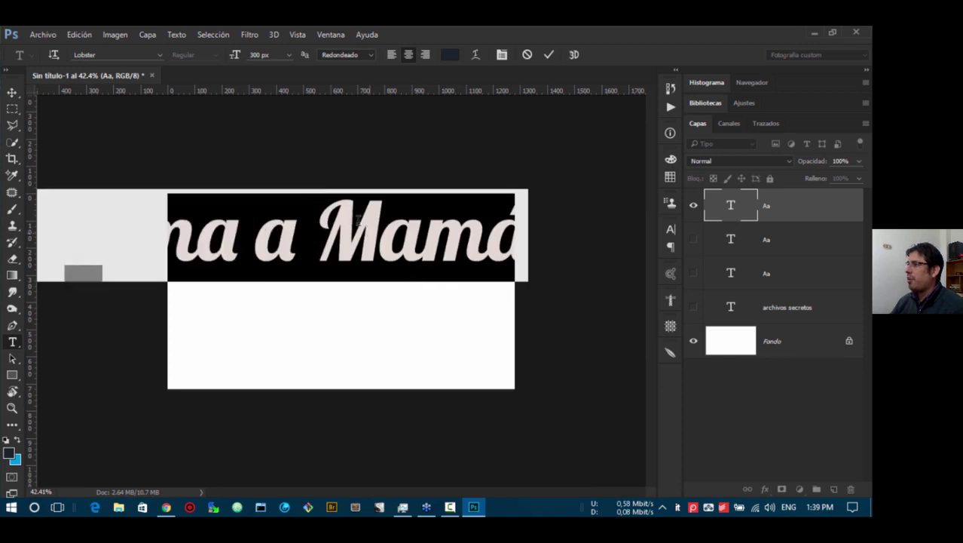
pyautogui.write('100')
pyautogui.press('Return')
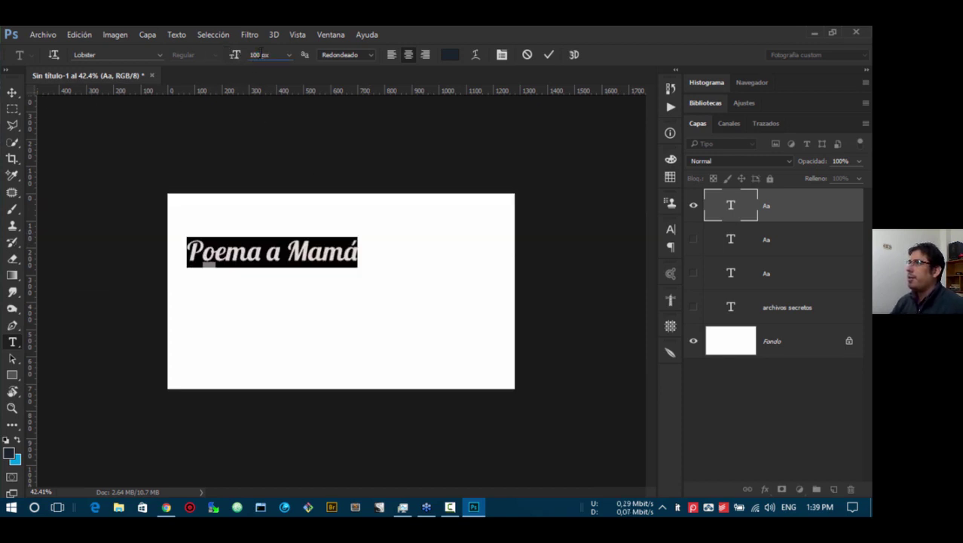
pyautogui.hotkey('shift', 'Down')
pyautogui.hotkey('shift', 'Down')
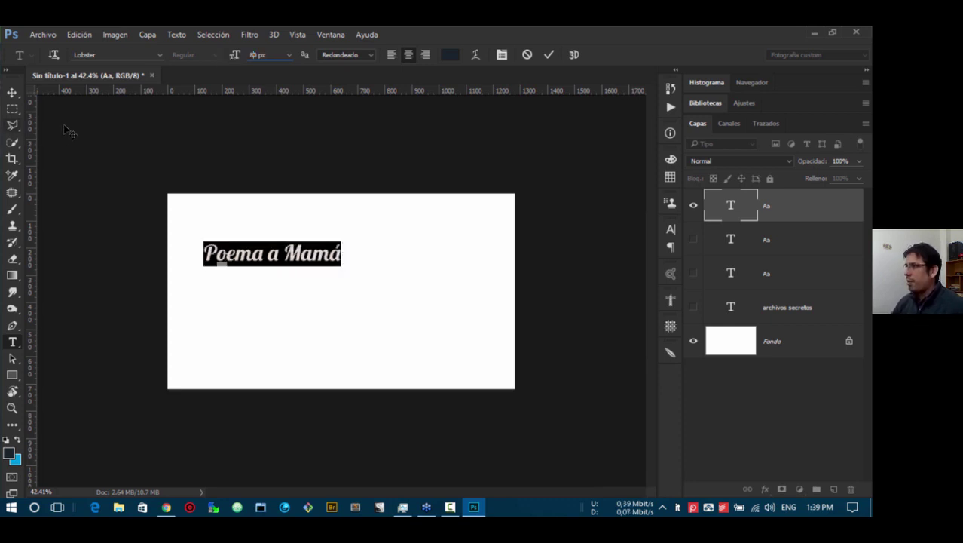
pyautogui.click(10, 93)
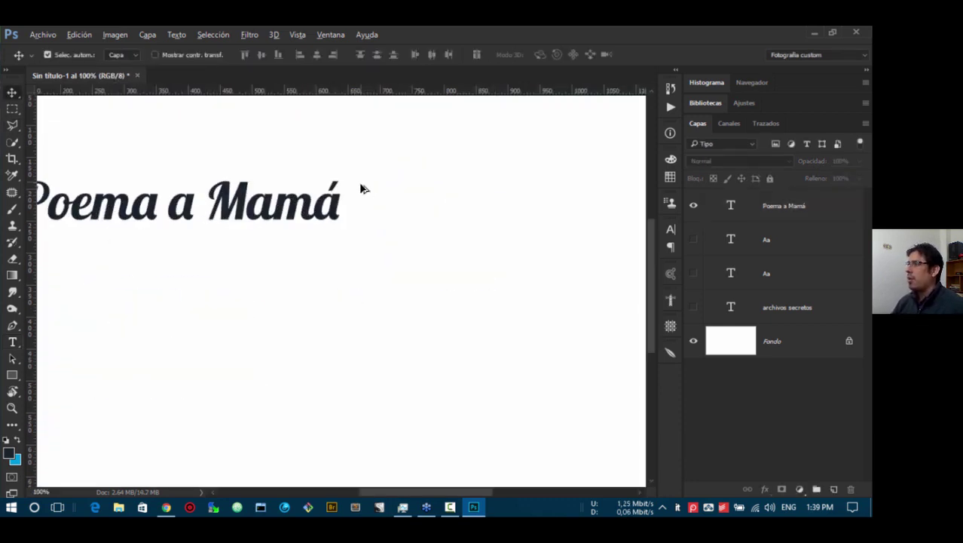
pyautogui.moveTo(324, 247); pyautogui.dragTo(412, 203)
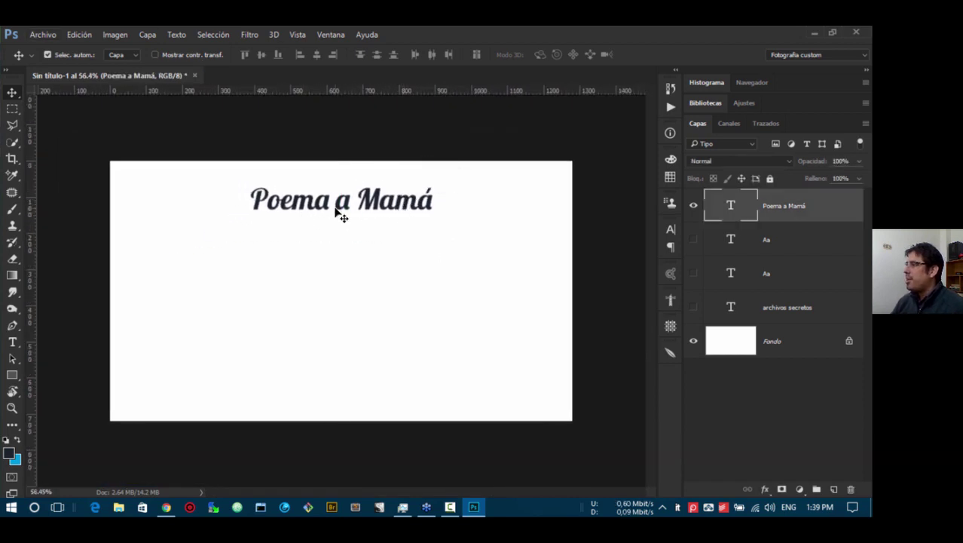
# - Create a paragraph text box beneath the title and fill it with Lorem Ipsum placeholder text
pyautogui.press('t')
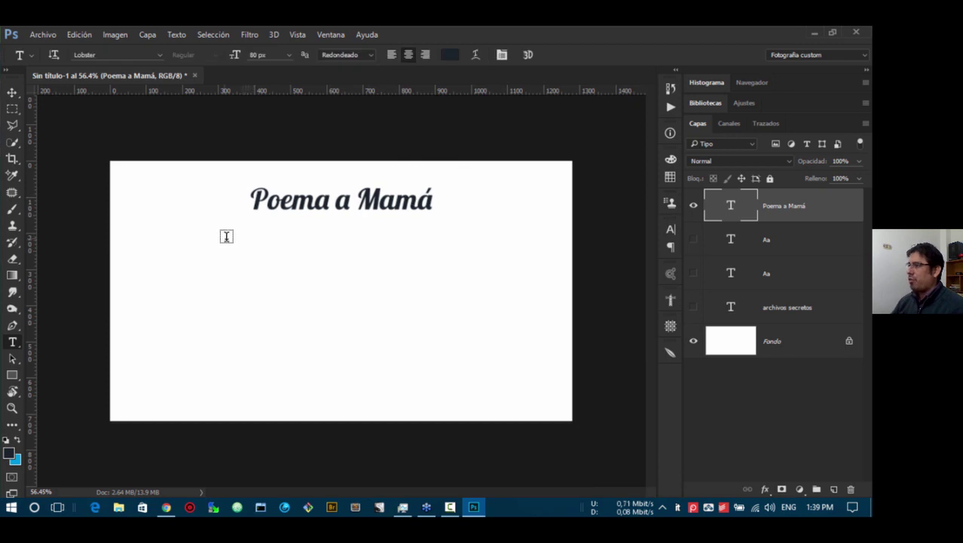
pyautogui.moveTo(224, 239); pyautogui.dragTo(470, 405)
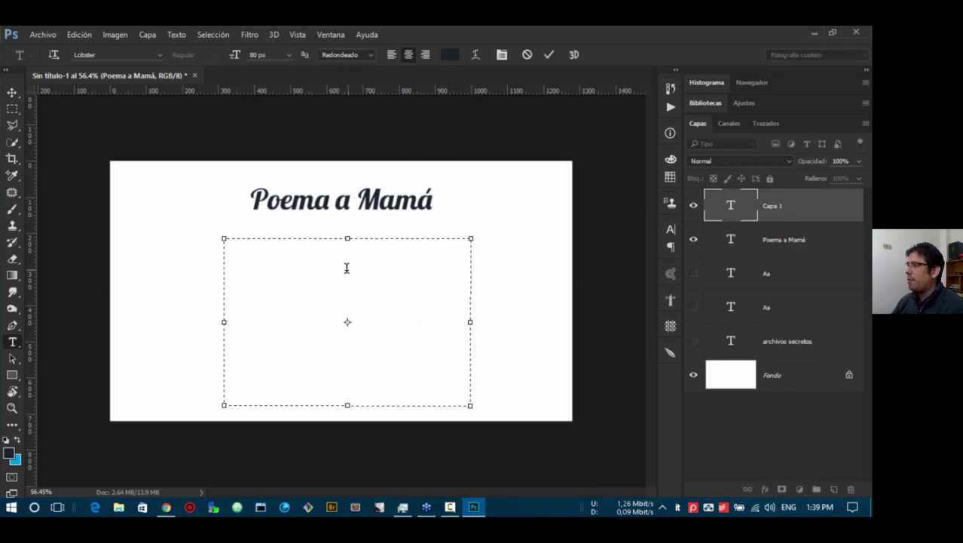
pyautogui.click(177, 35)
pyautogui.click(198, 312)
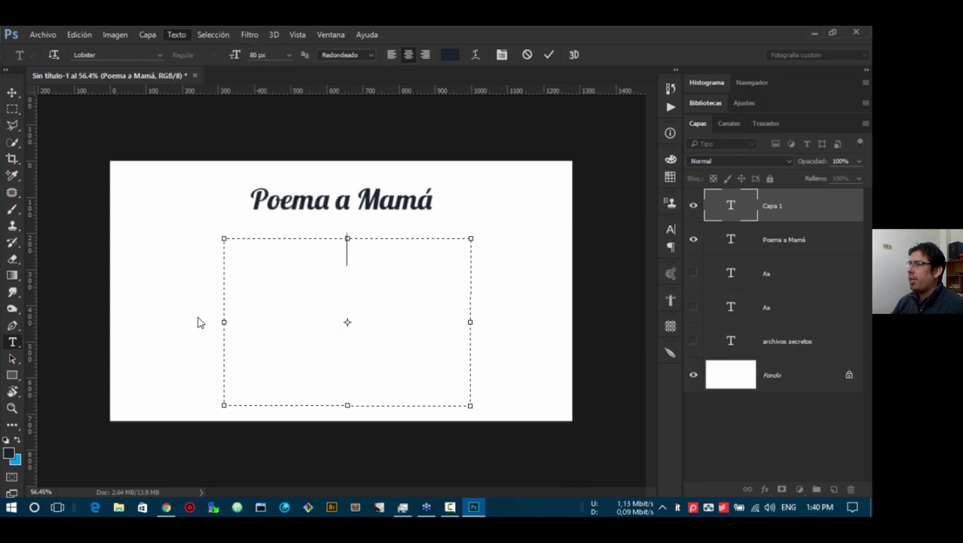
# - Set the font size of all the placeholder paragraph text to 26 px
pyautogui.hotkey('ctrl', 'a')
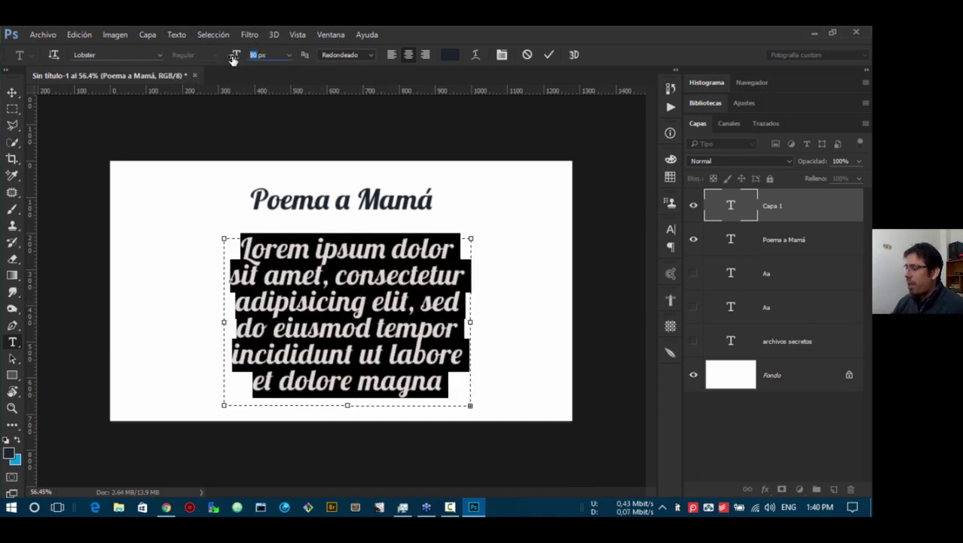
pyautogui.write('20')
pyautogui.press('Return')
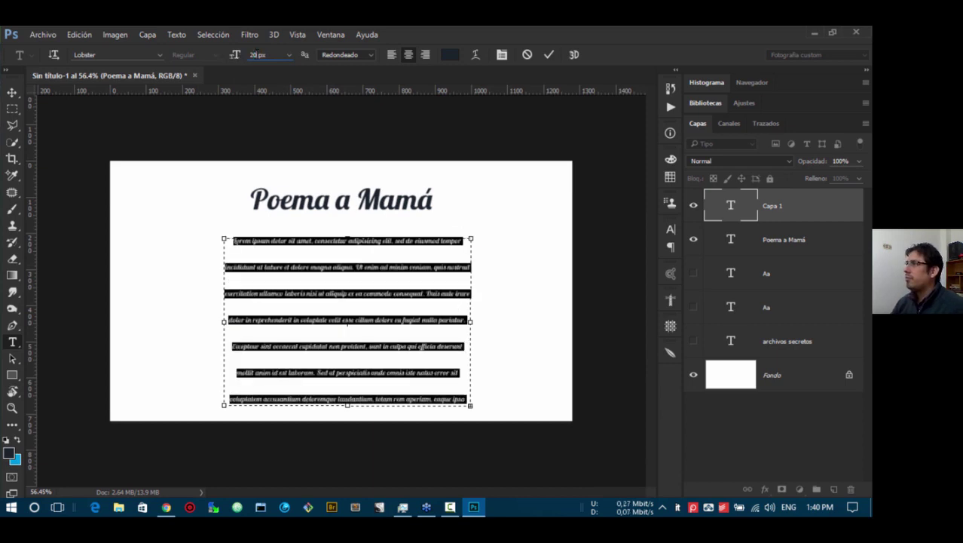
pyautogui.moveTo(232, 56); pyautogui.dragTo(248, 55)
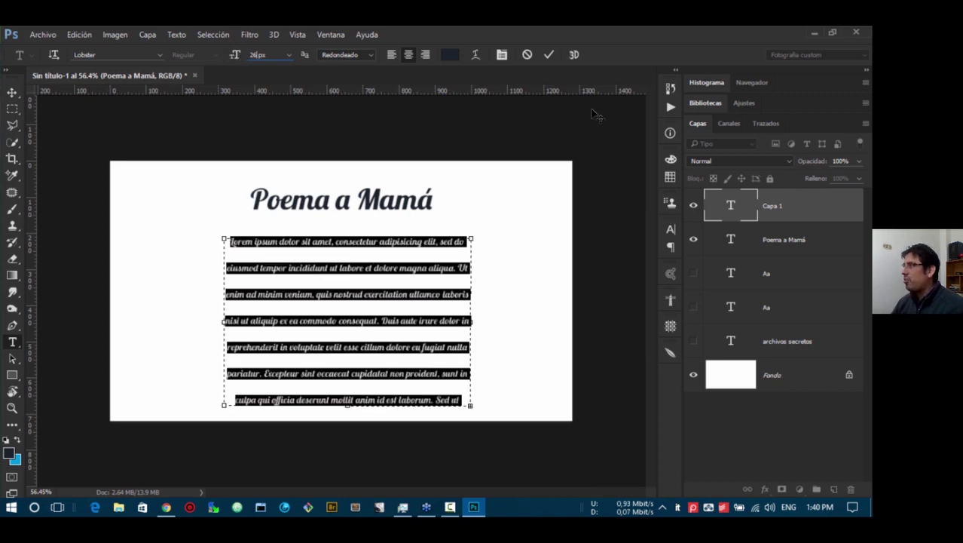
# - Set the placeholder paragraph's leading to Auto and commit the text
pyautogui.click(671, 229)
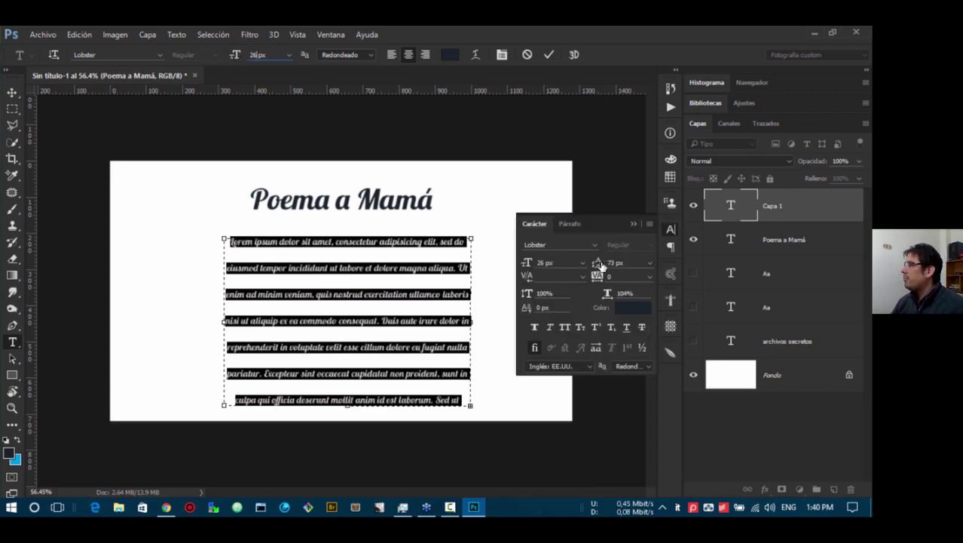
pyautogui.click(650, 262)
pyautogui.click(643, 273)
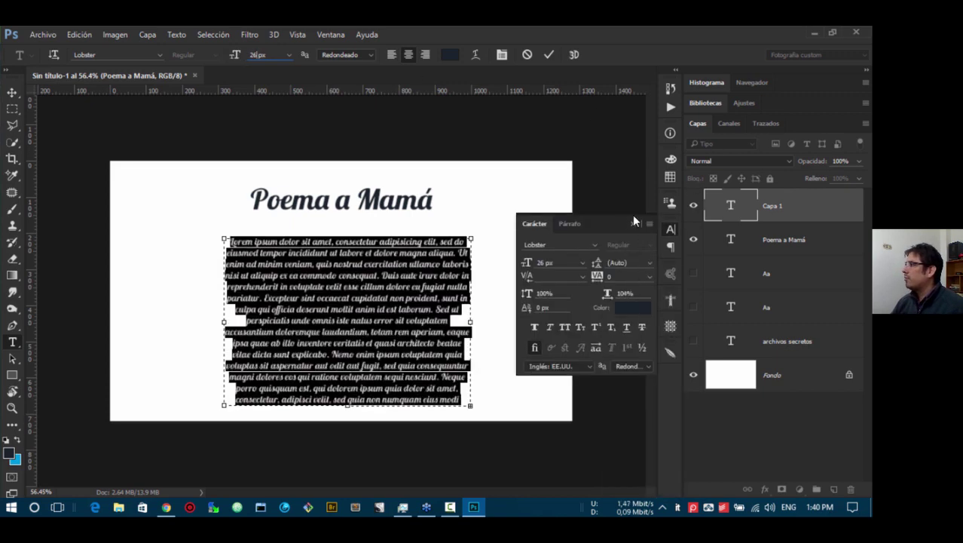
pyautogui.click(633, 222)
pyautogui.click(12, 92)
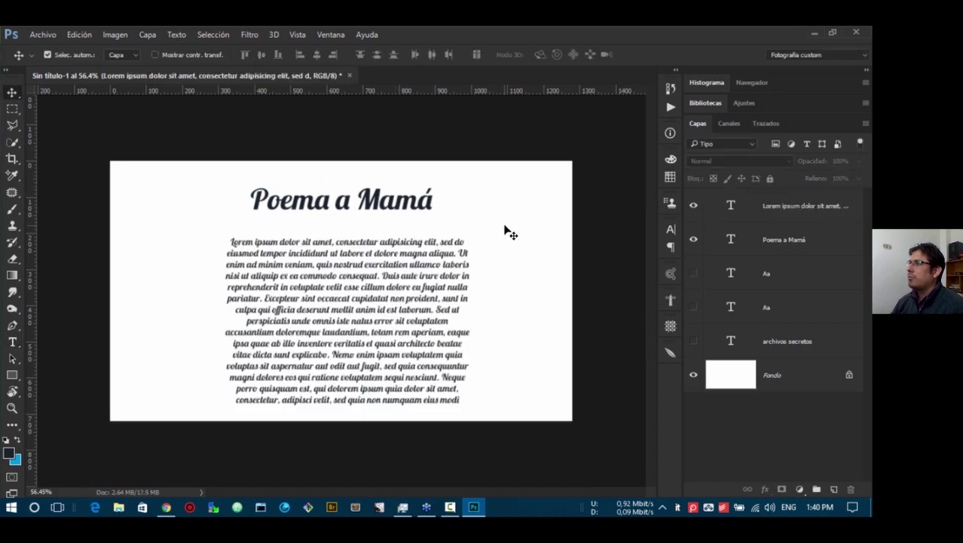
# - Centre the placeholder paragraph horizontally on the canvas, slightly closer beneath the "Poema a Mamá" title
pyautogui.hotkey('ctrl', '+')
pyautogui.hotkey('ctrl', '+')
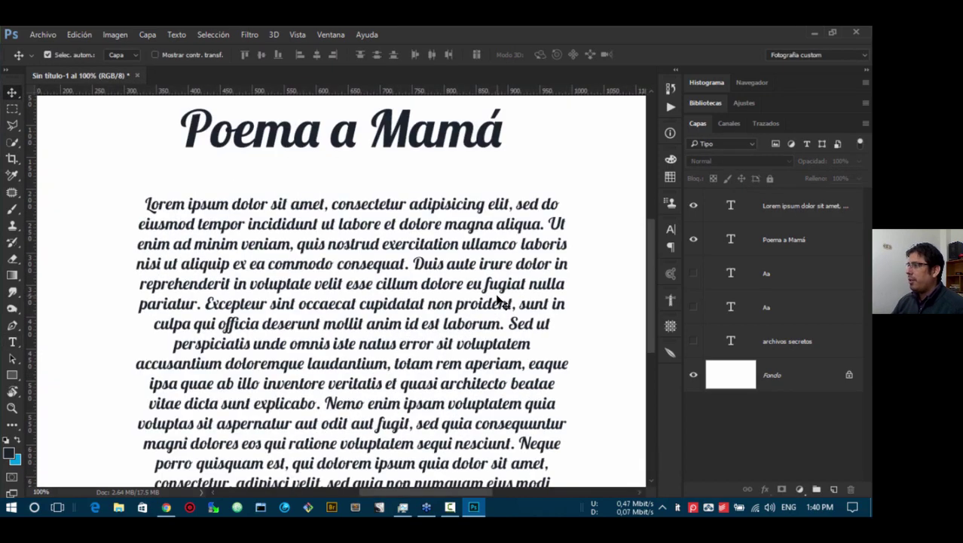
pyautogui.hotkey('ctrl', '0')
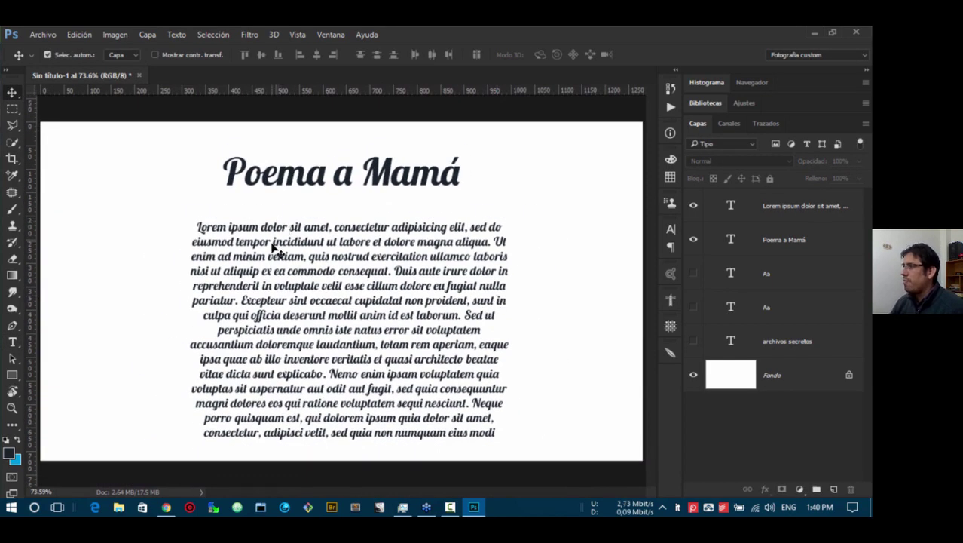
pyautogui.moveTo(336, 236)
pyautogui.mouseDown()
pyautogui.moveTo(344, 238)
pyautogui.moveTo(337, 224)
pyautogui.mouseUp()
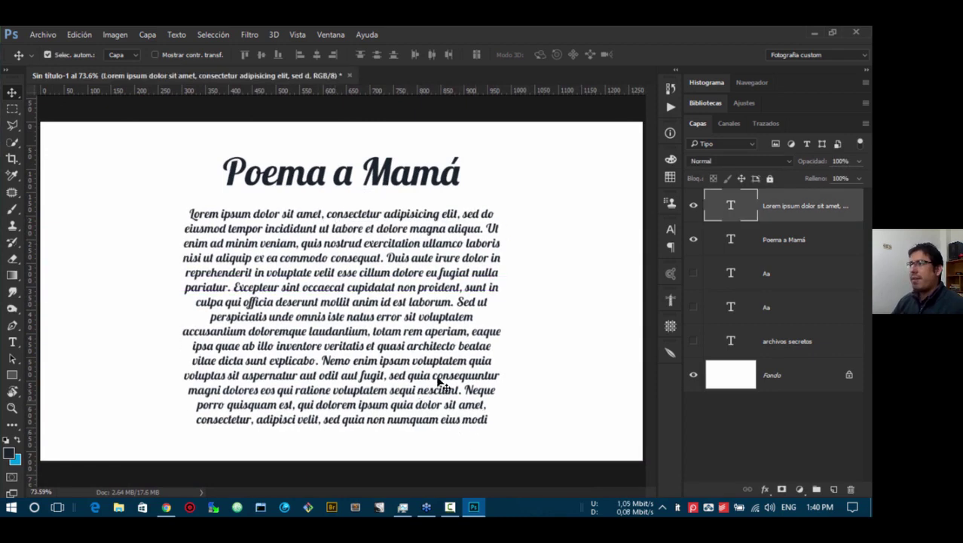
pyautogui.moveTo(414, 365); pyautogui.dragTo(414, 372)
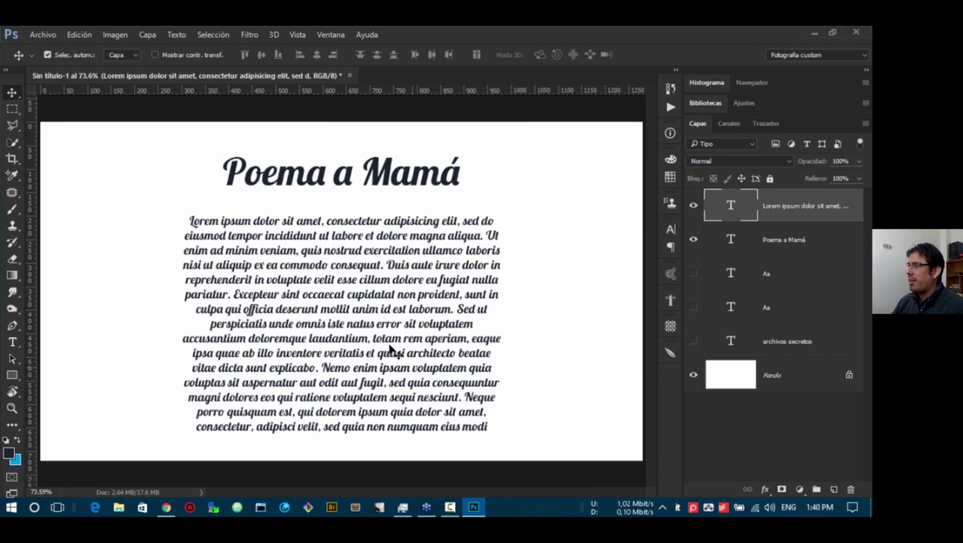
pyautogui.click(255, 176)
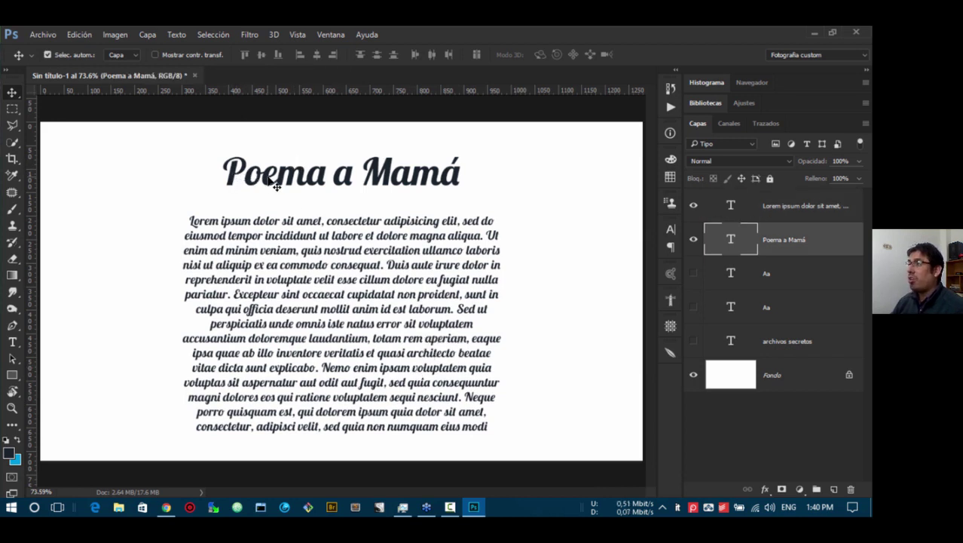
pyautogui.click(332, 259)
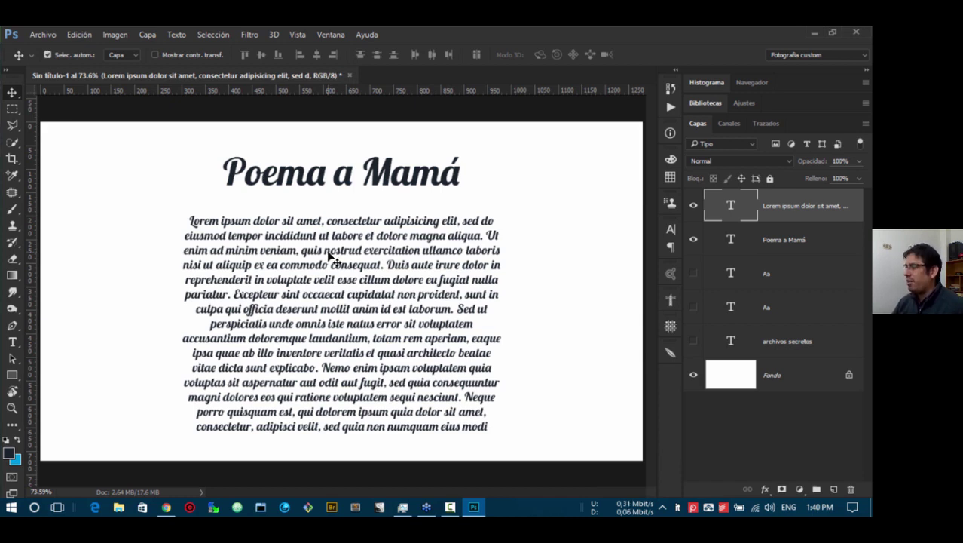
# - Apply the Lato font from Fontea's Sans Serif category to the Lorem Ipsum paragraph beneath the title
pyautogui.press('t')
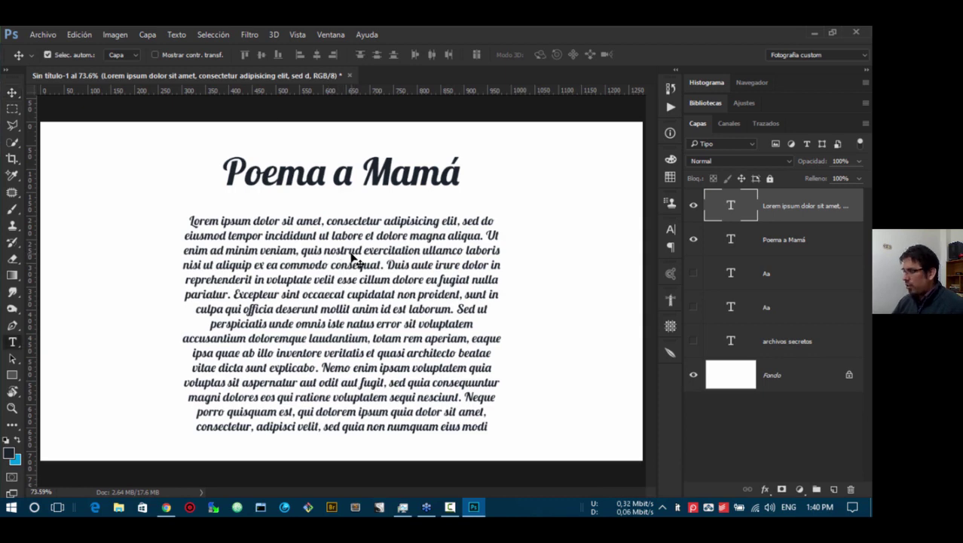
pyautogui.click(353, 258)
pyautogui.hotkey('ctrl', 'a')
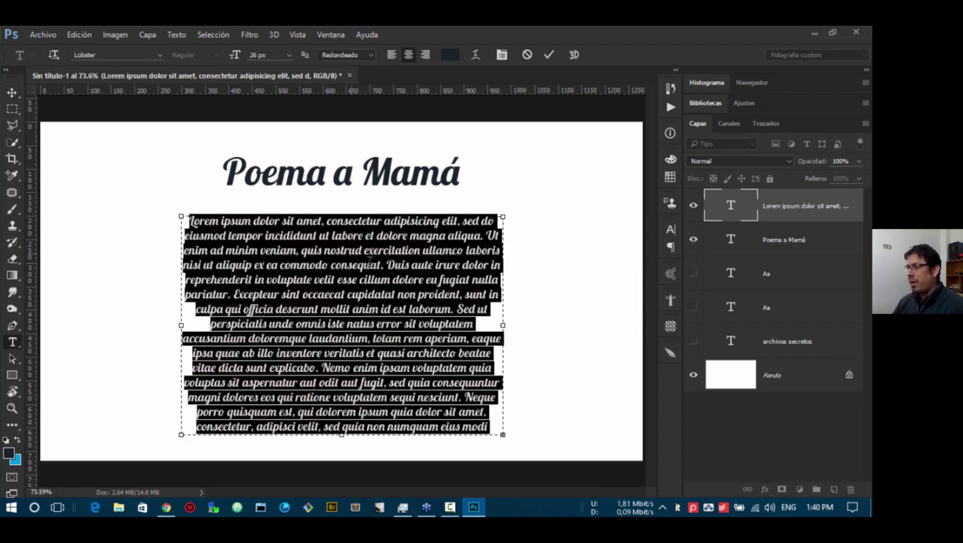
pyautogui.click(668, 350)
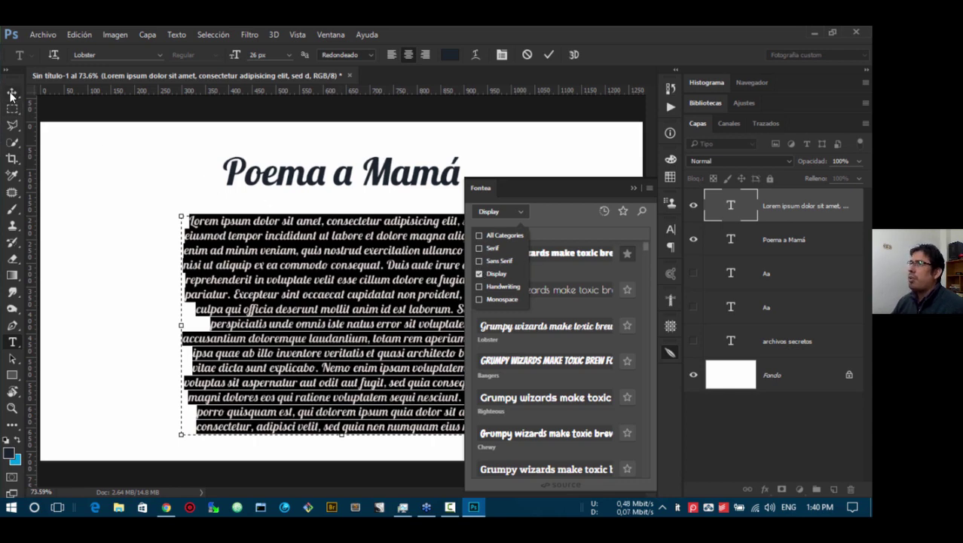
pyautogui.click(12, 92)
pyautogui.click(480, 261)
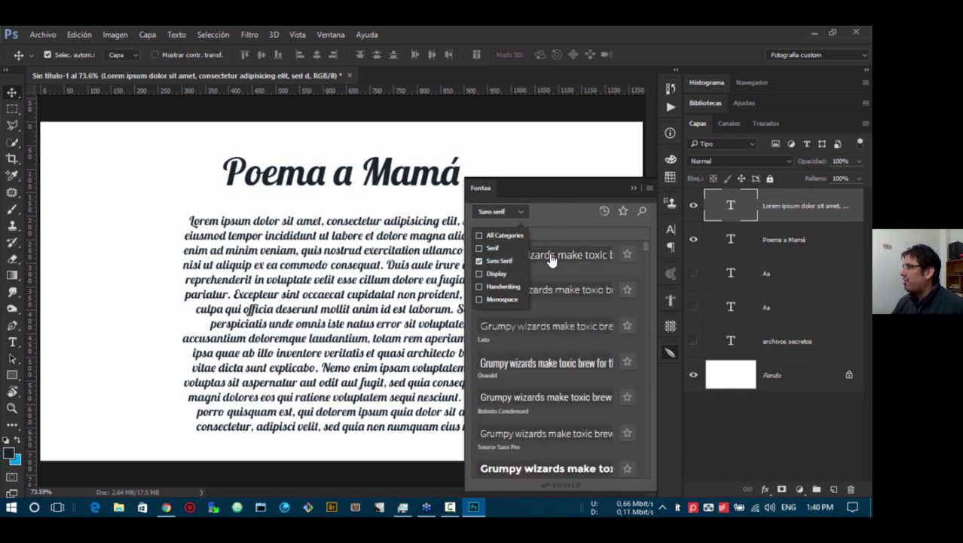
pyautogui.click(520, 214)
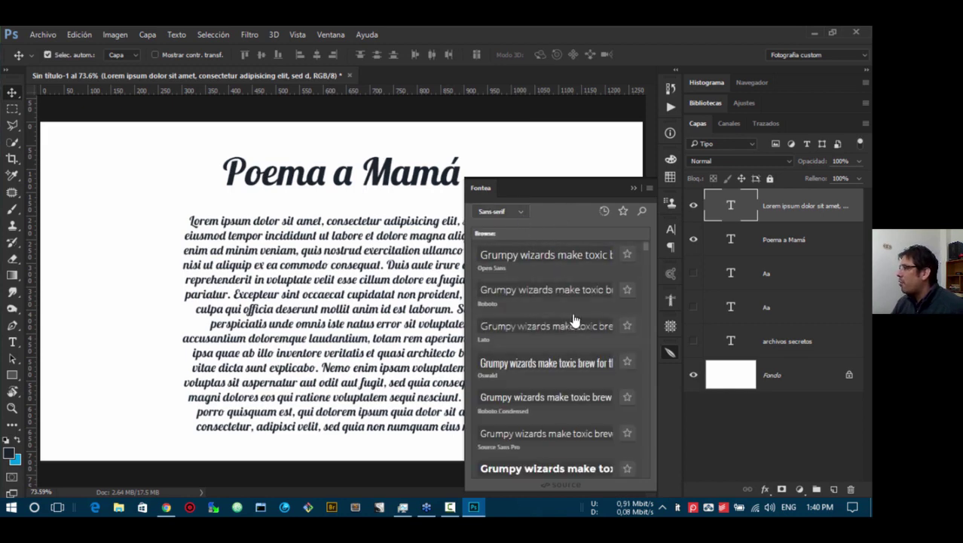
pyautogui.click(517, 330)
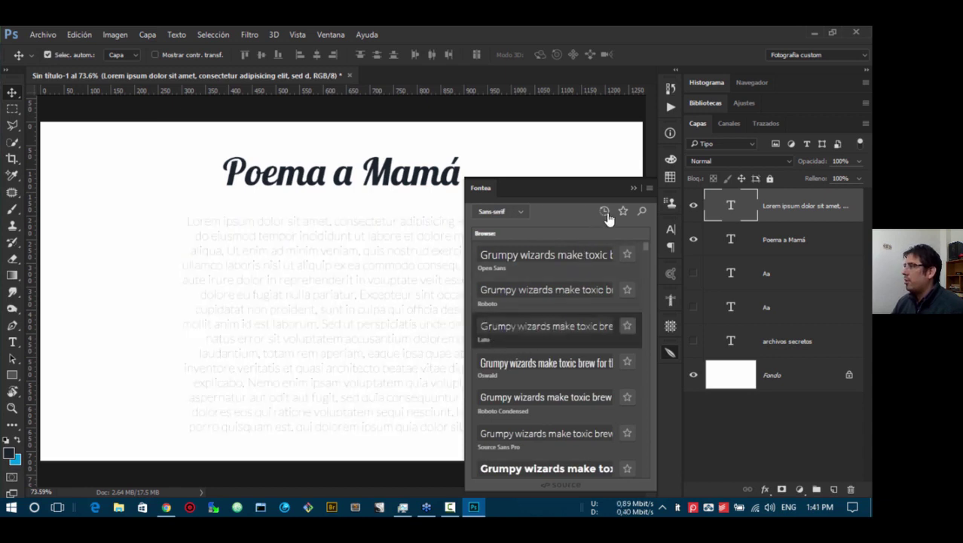
pyautogui.click(632, 188)
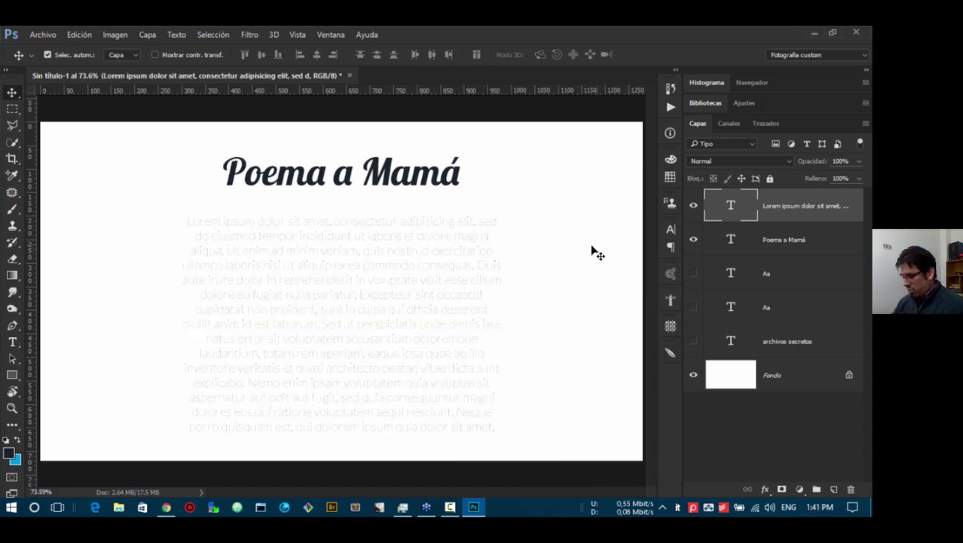
# - Try the Regular and then the Light style of Lato on the whole Lorem Ipsum paragraph
pyautogui.press('t')
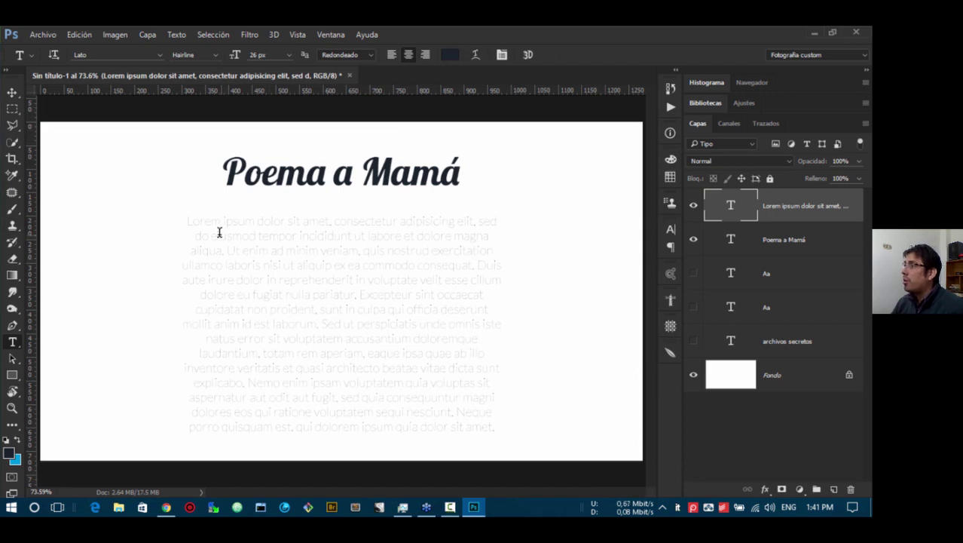
pyautogui.moveTo(190, 222); pyautogui.dragTo(495, 428)
pyautogui.click(215, 56)
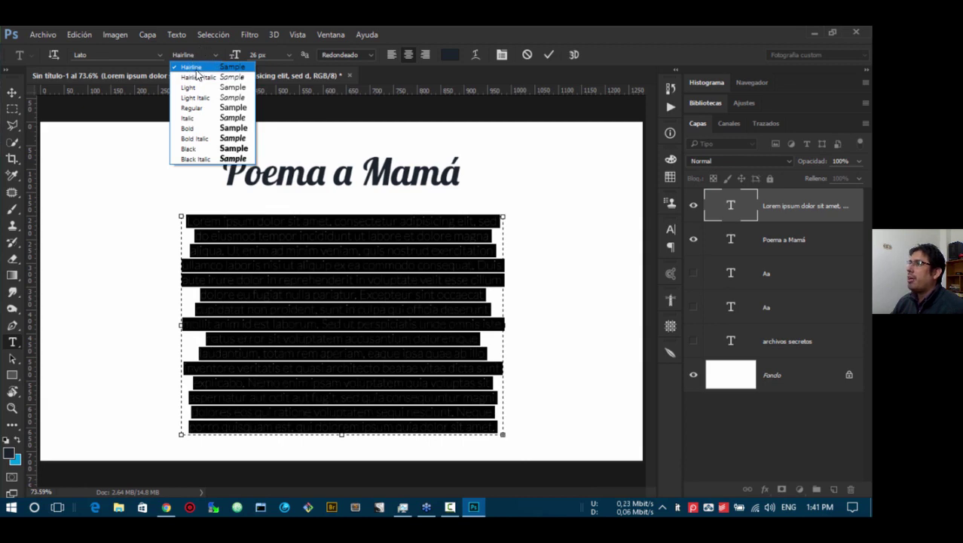
pyautogui.click(194, 107)
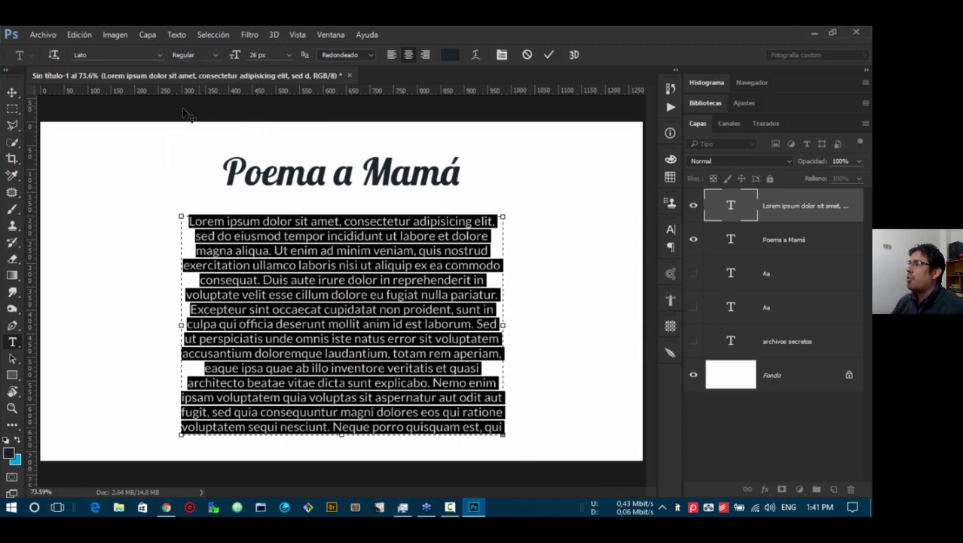
pyautogui.click(215, 56)
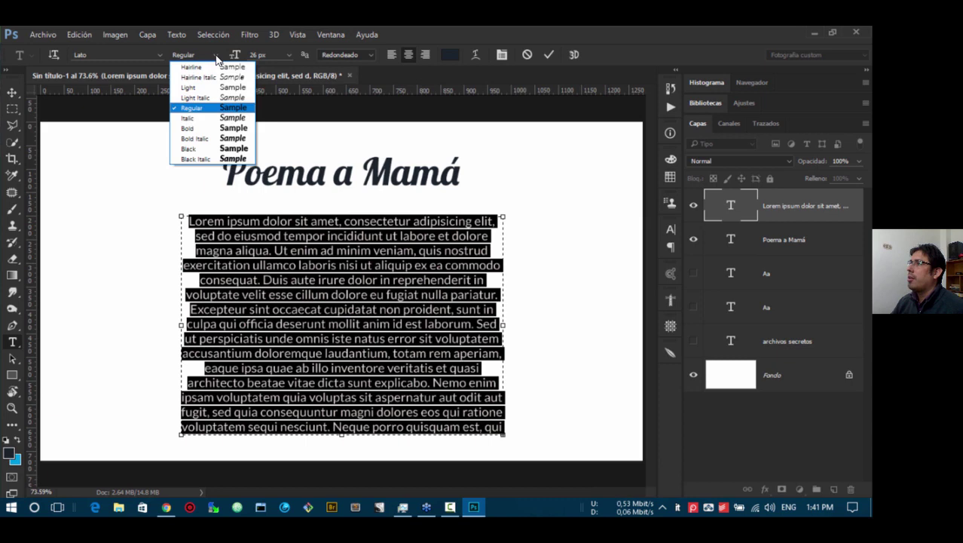
pyautogui.click(202, 88)
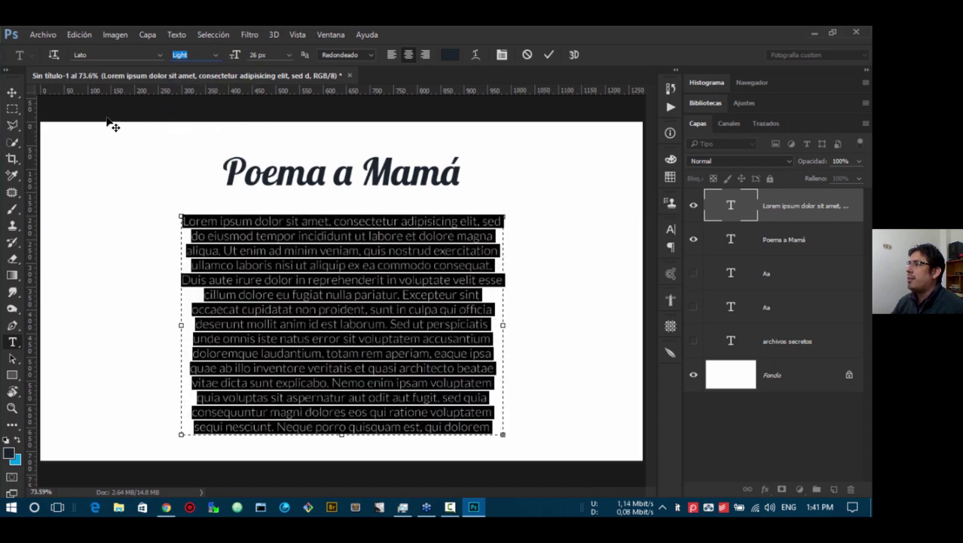
pyautogui.click(13, 93)
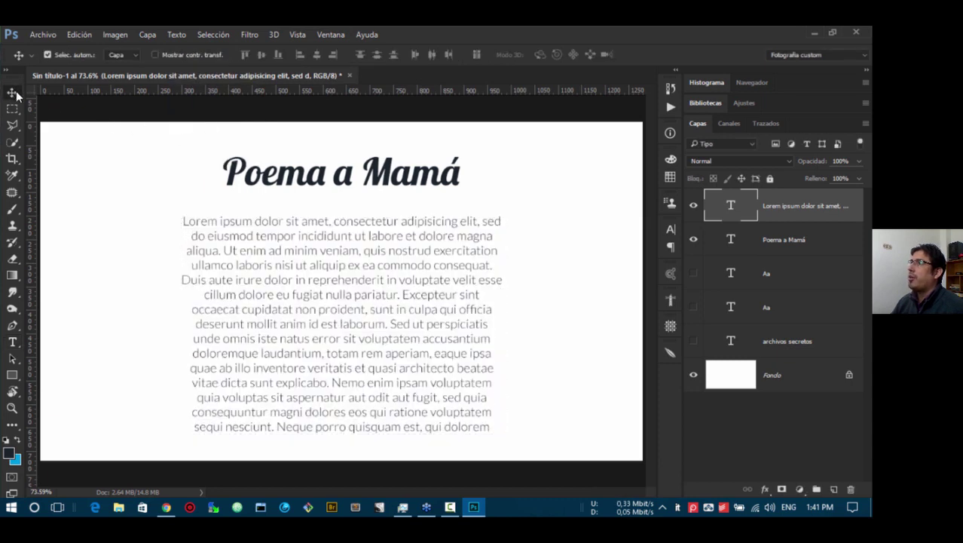
# - Search the fonts for "lat" and apply Lato Regular to all the placeholder paragraph text
pyautogui.doubleClick(339, 259)
pyautogui.hotkey('ctrl', 'a')
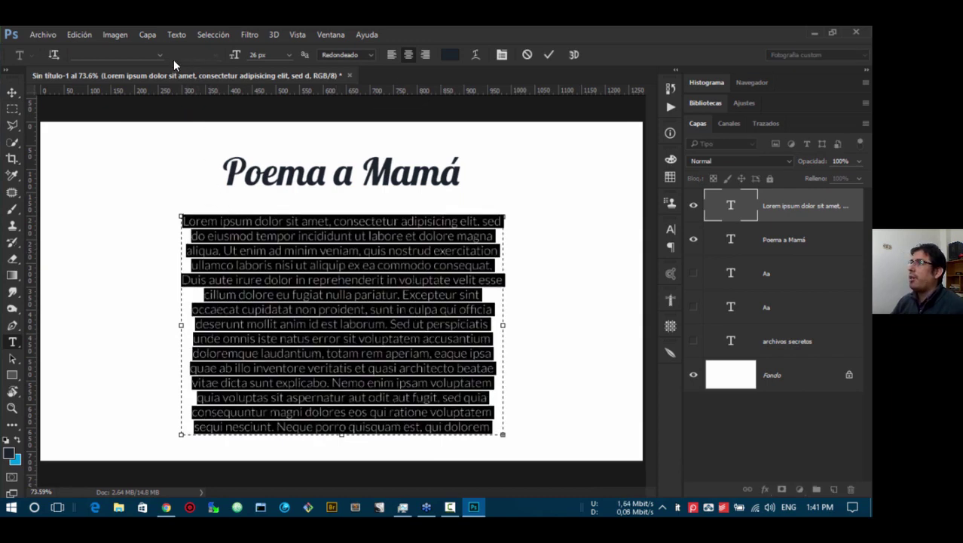
pyautogui.click(304, 249)
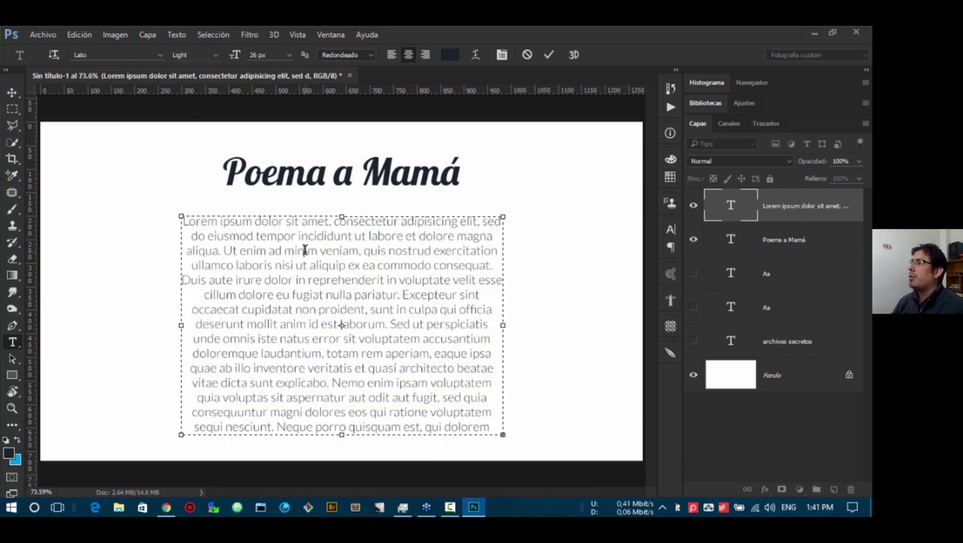
pyautogui.hotkey('ctrl', 'a')
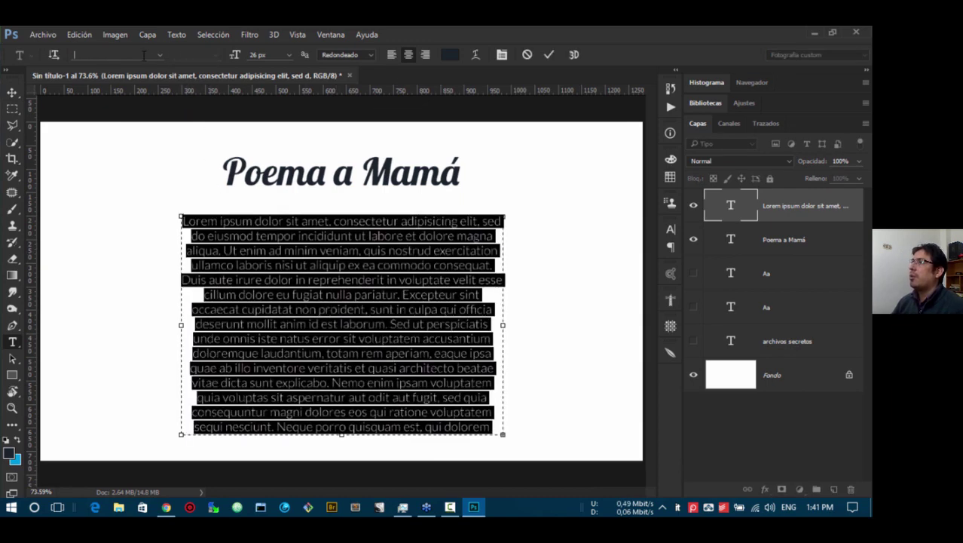
pyautogui.click(144, 55)
pyautogui.write('la')
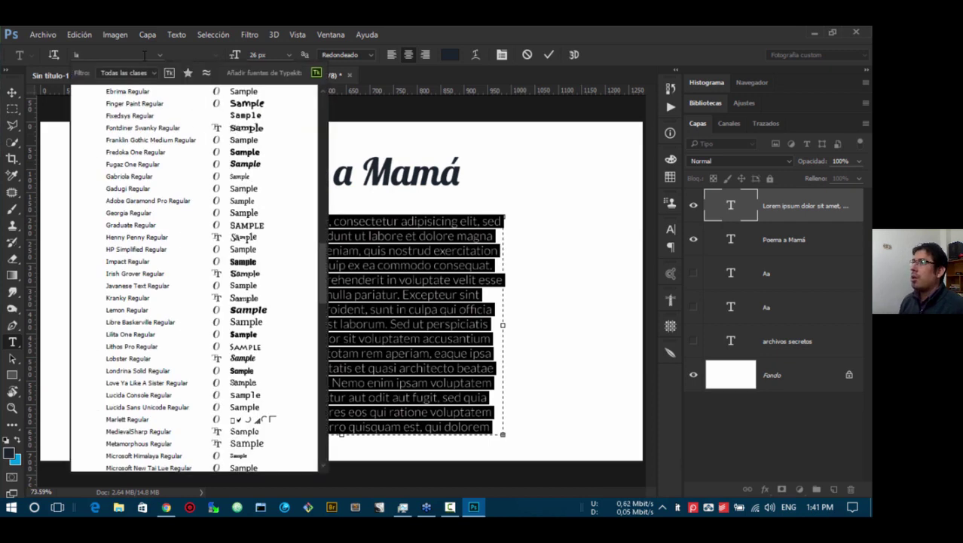
pyautogui.write('t')
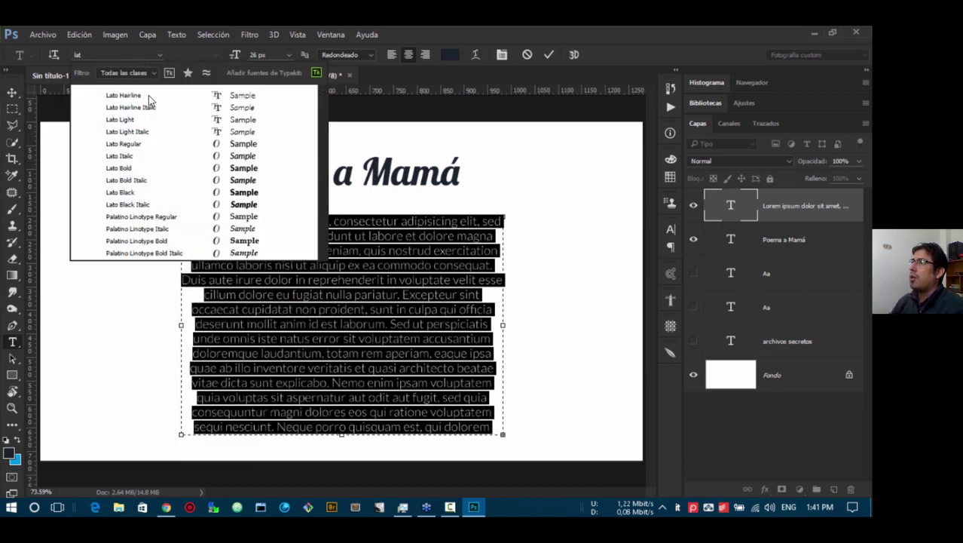
pyautogui.click(144, 145)
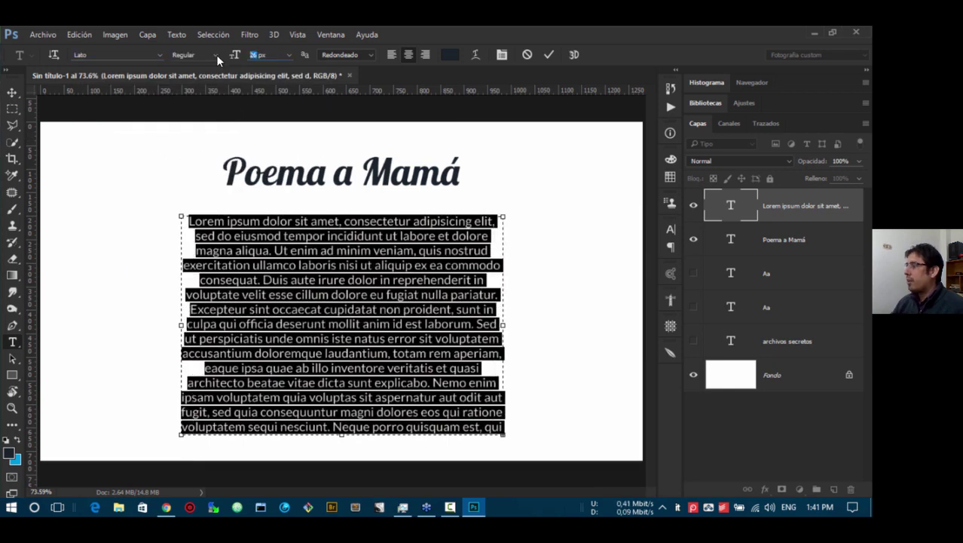
# - Set the placeholder paragraph's font size to 20 px and its leading to 30 px, and commit the text
pyautogui.write('20')
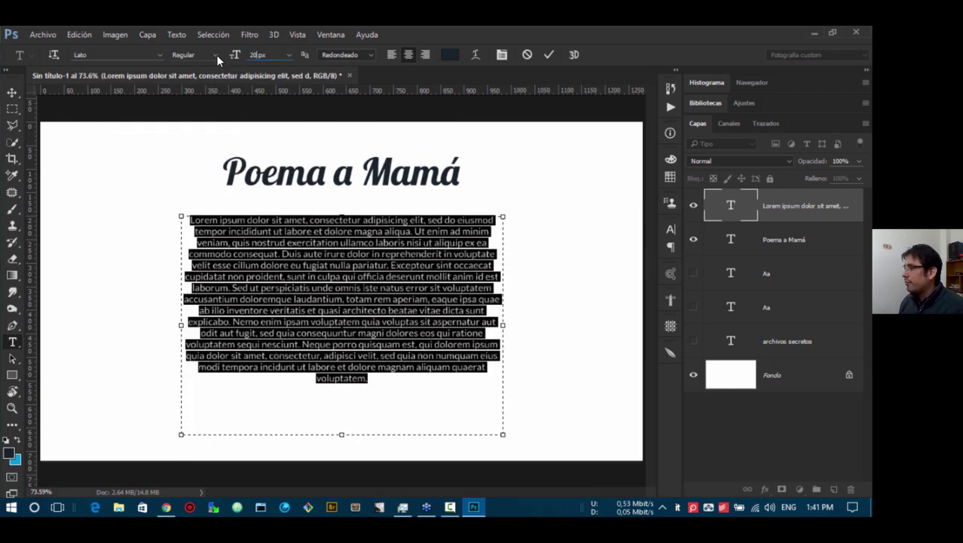
pyautogui.click(671, 229)
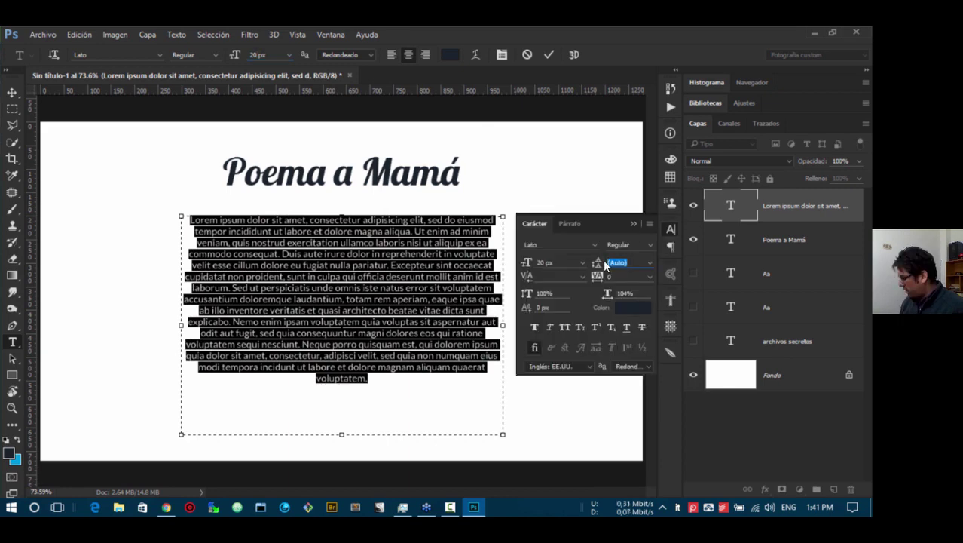
pyautogui.write('30')
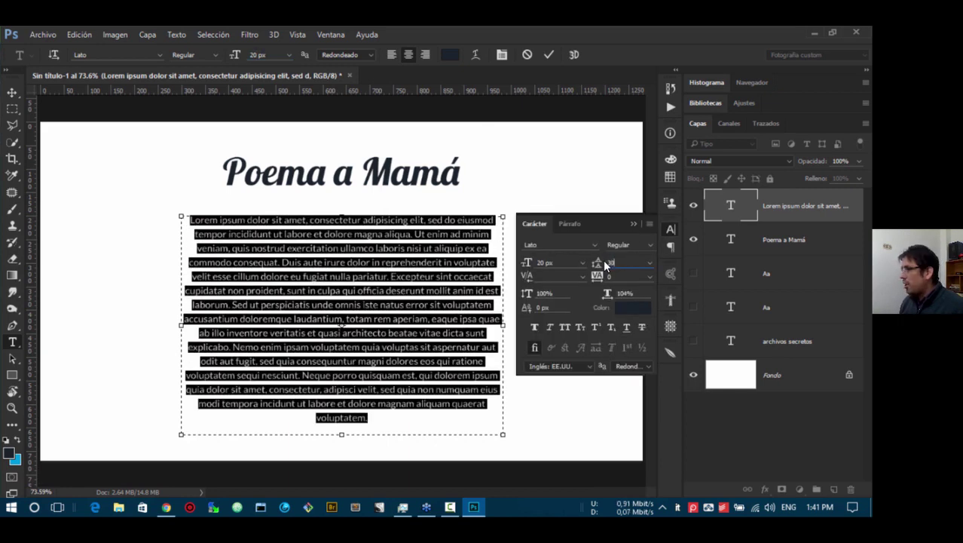
pyautogui.click(634, 224)
pyautogui.click(13, 92)
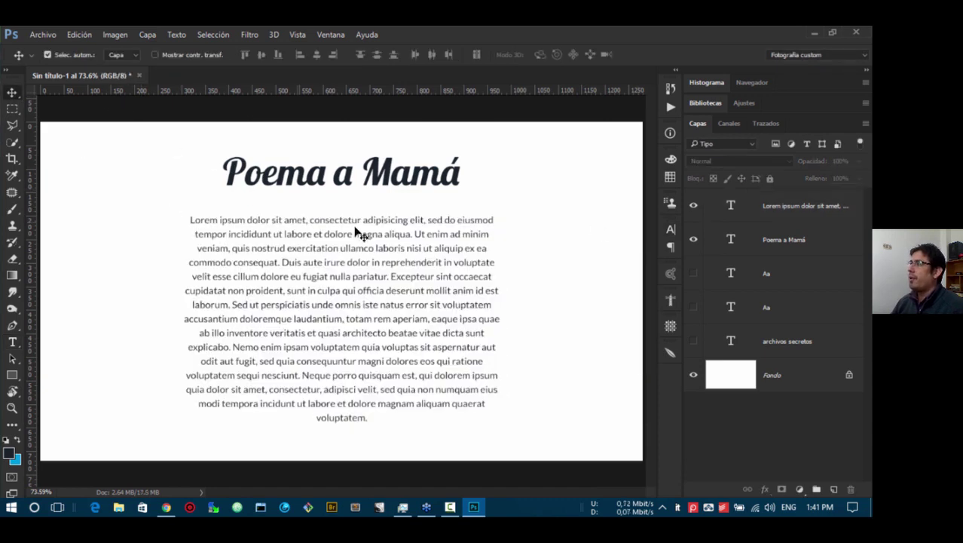
pyautogui.hotkey('ctrl', '+')
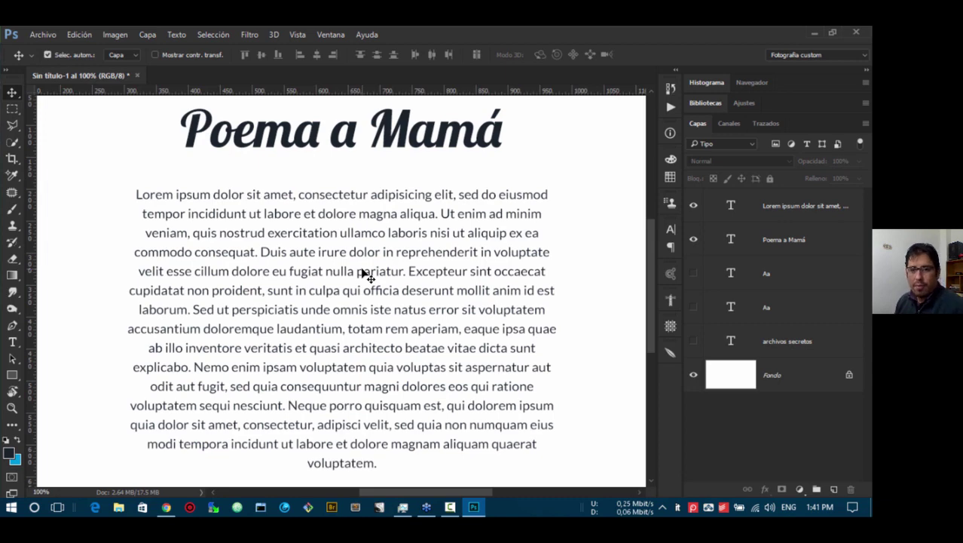
pyautogui.click(458, 250)
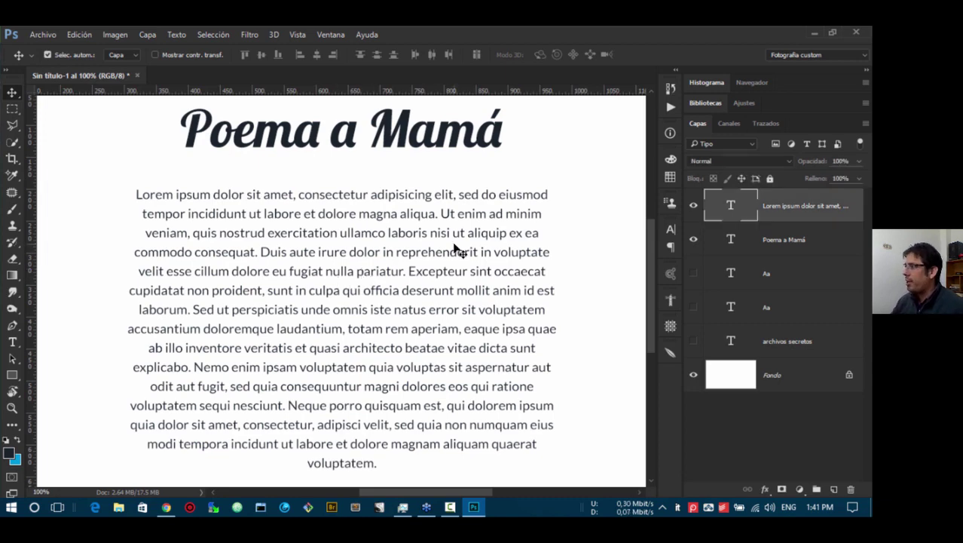
pyautogui.scroll(-1, 461, 249)
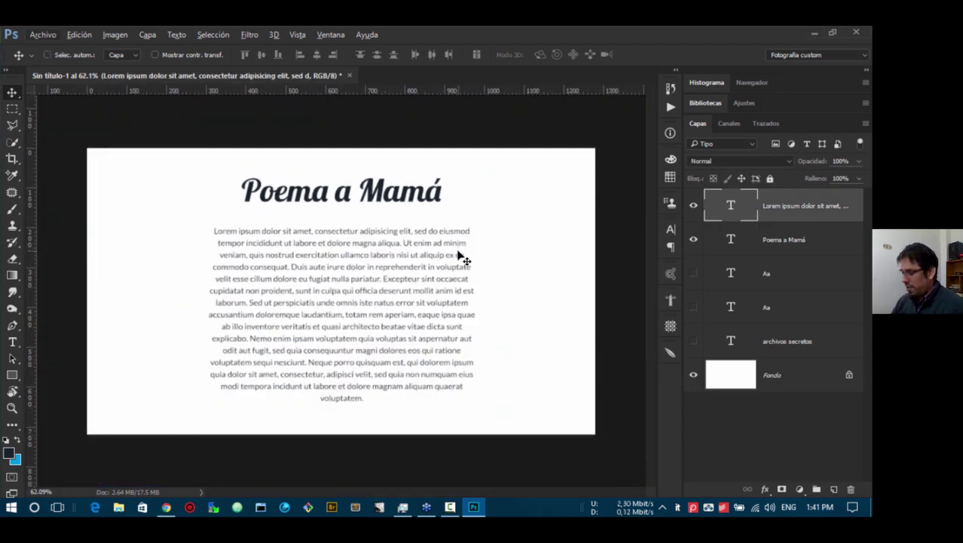
pyautogui.scroll(1, 462, 251)
pyautogui.scroll(-1, 462, 253)
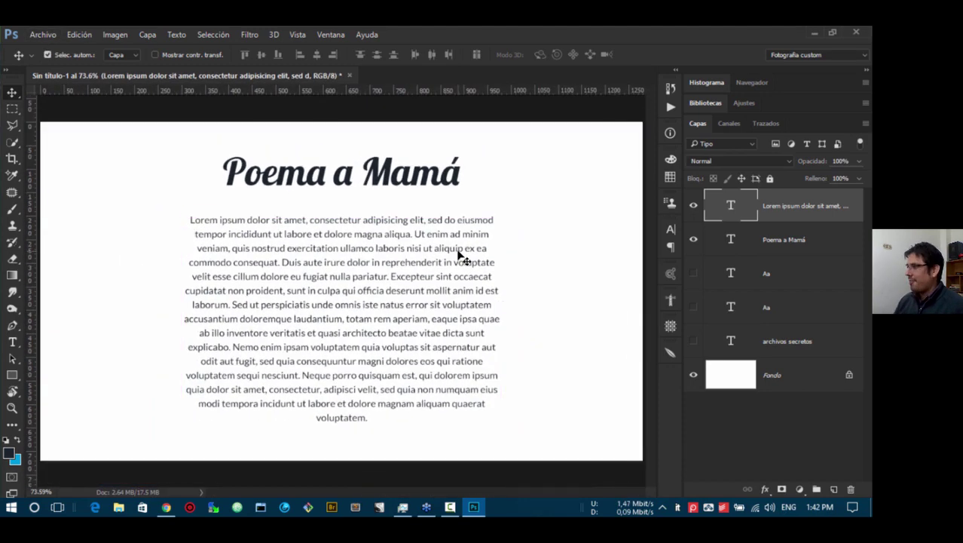
# - Filter the Fontea font list to the Handwriting category only, turning off Sans Serif
pyautogui.click(670, 352)
pyautogui.click(519, 214)
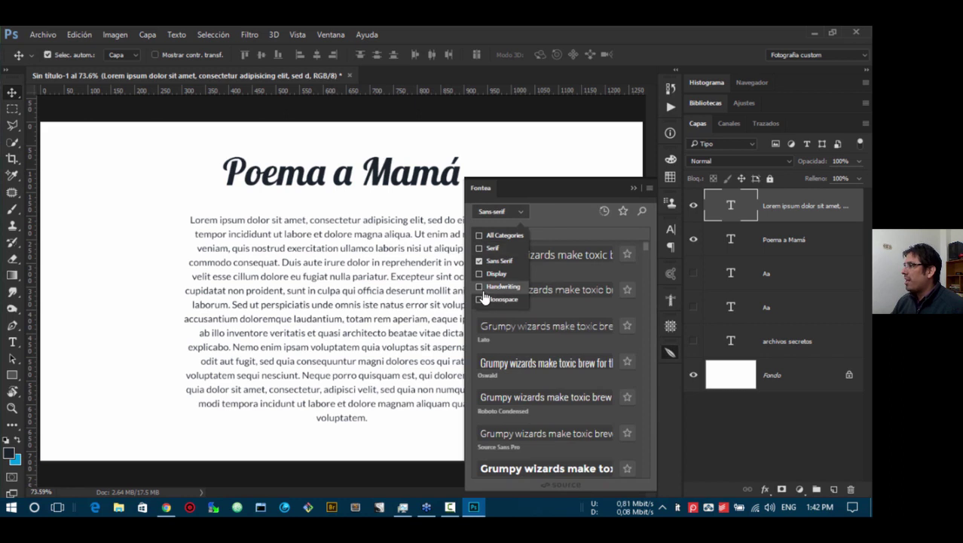
pyautogui.click(479, 261)
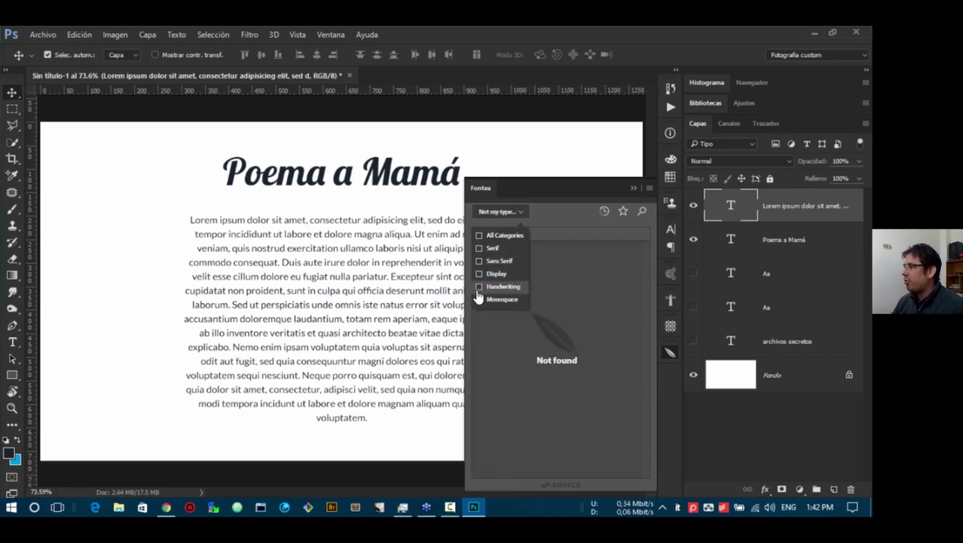
pyautogui.click(480, 288)
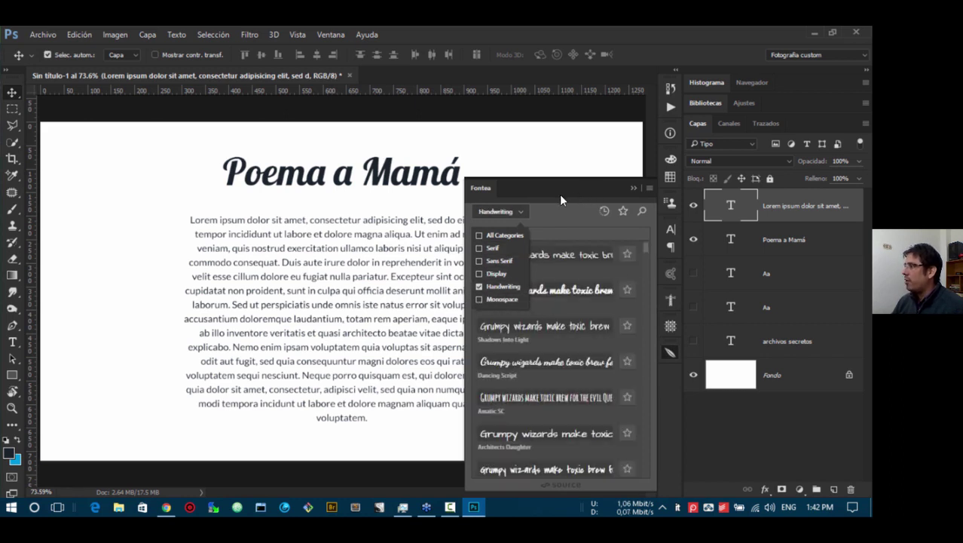
pyautogui.click(519, 213)
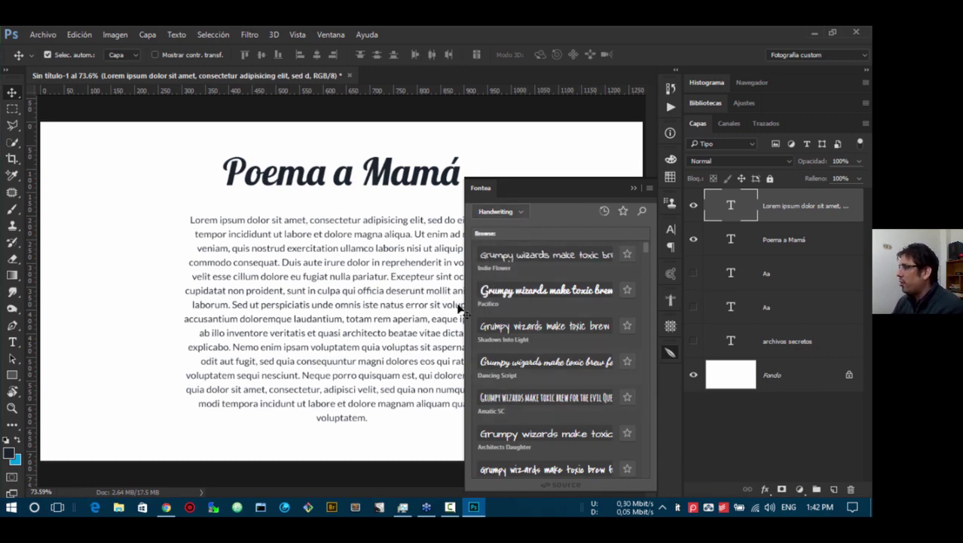
# - Apply the Dancing Script font to the "Poema a Mamá" title and browse further handwriting fonts
pyautogui.click(771, 243)
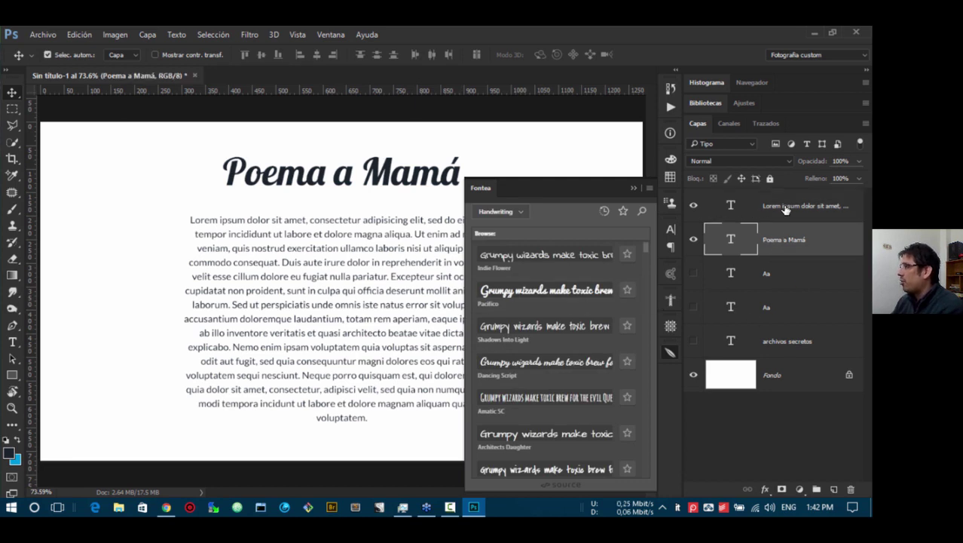
pyautogui.click(523, 373)
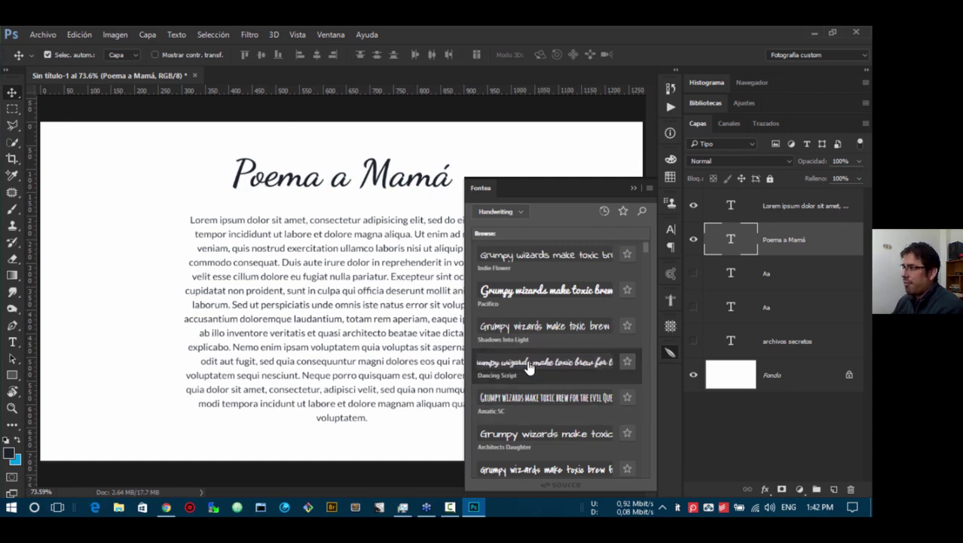
pyautogui.scroll(-3, 555, 351)
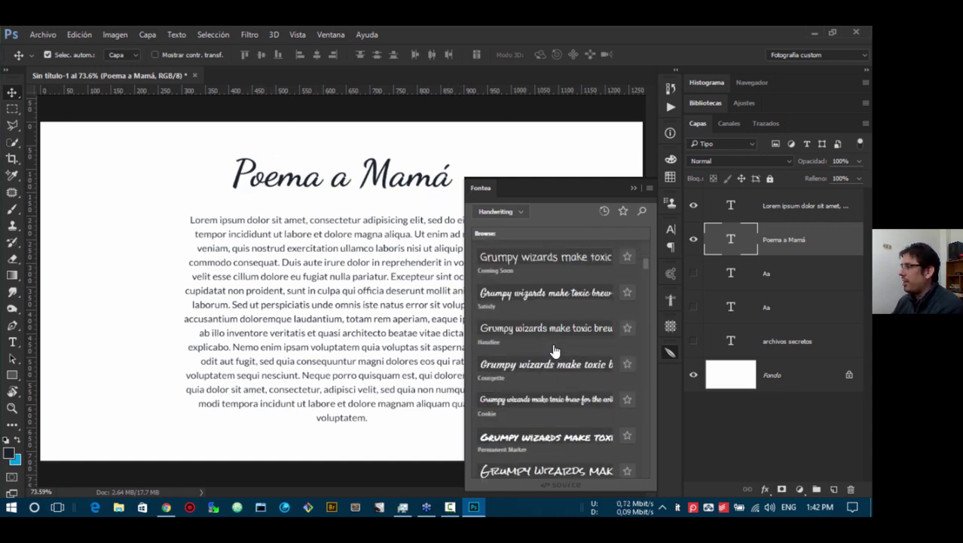
pyautogui.scroll(-5, 589, 353)
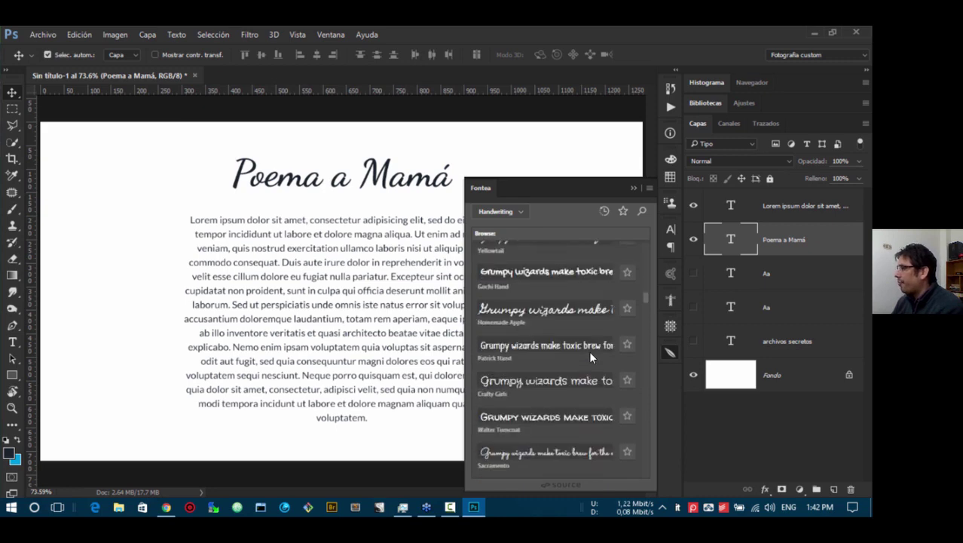
# - Try the Italianno handwriting font on the "Poema a Mamá" title and replace it with Dekko
pyautogui.scroll(-5, 590, 358)
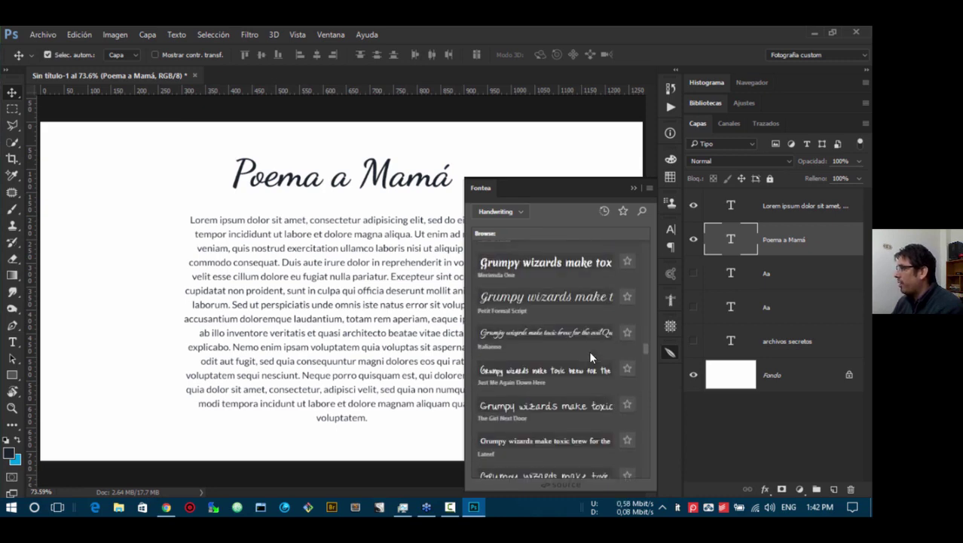
pyautogui.click(548, 340)
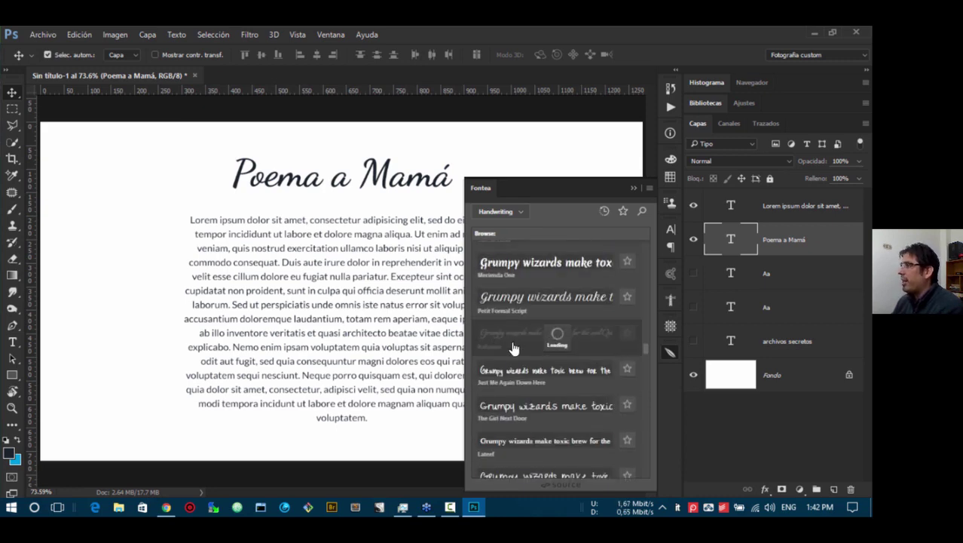
pyautogui.scroll(-5, 577, 375)
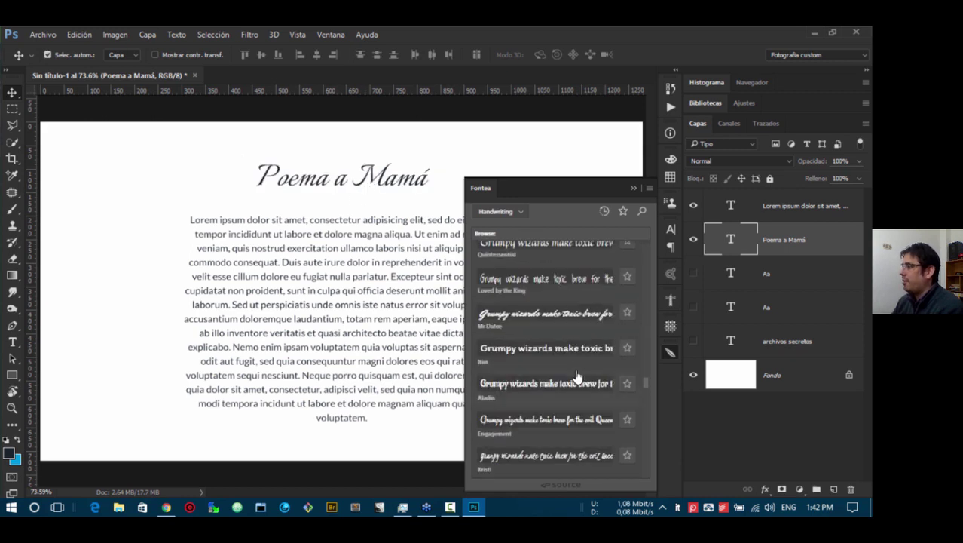
pyautogui.scroll(-5, 568, 340)
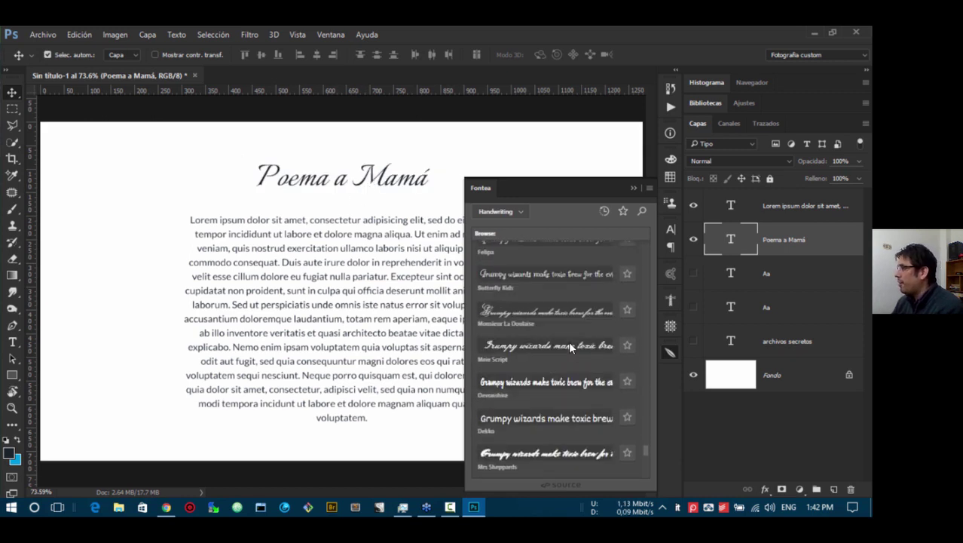
pyautogui.click(556, 420)
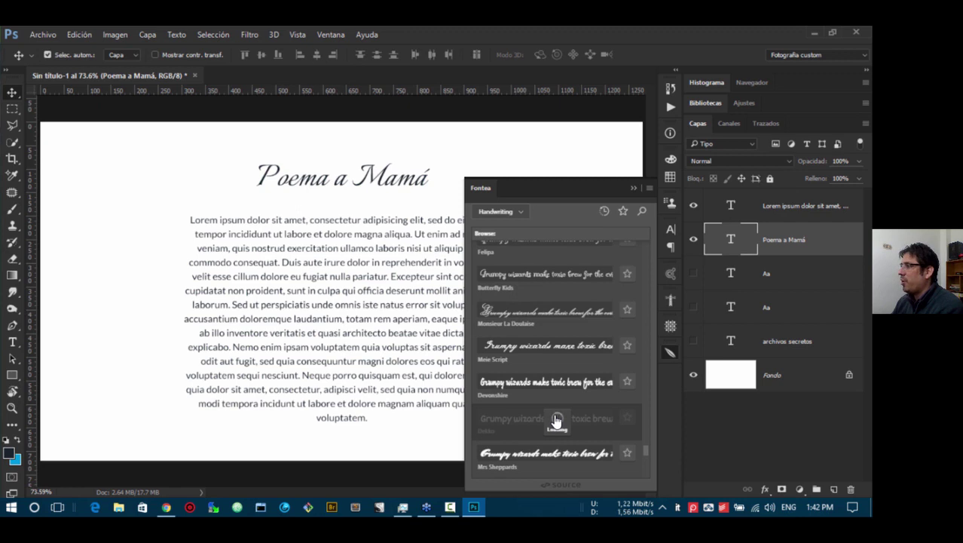
# - Filter the Fontea font list to the Monospace category only, turning off Handwriting
pyautogui.click(517, 211)
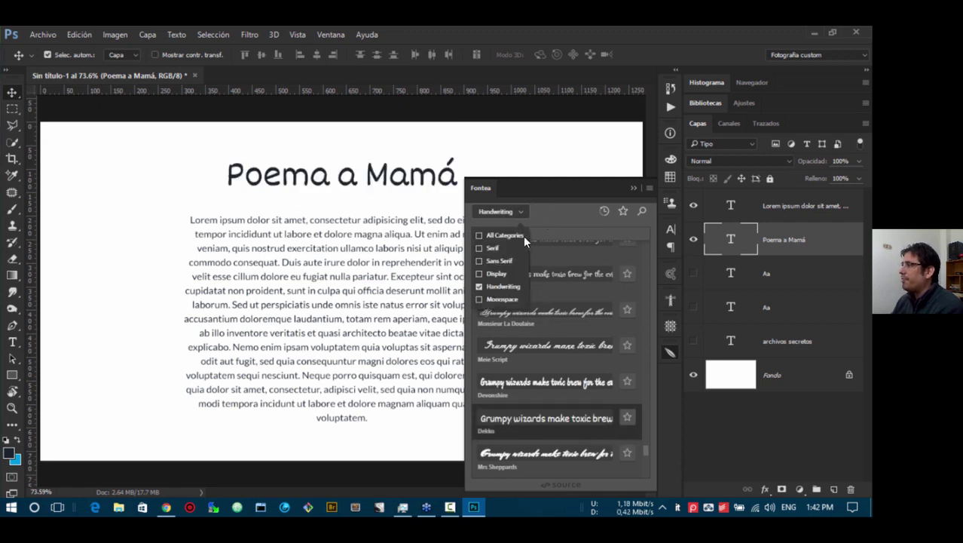
pyautogui.click(479, 287)
pyautogui.click(480, 299)
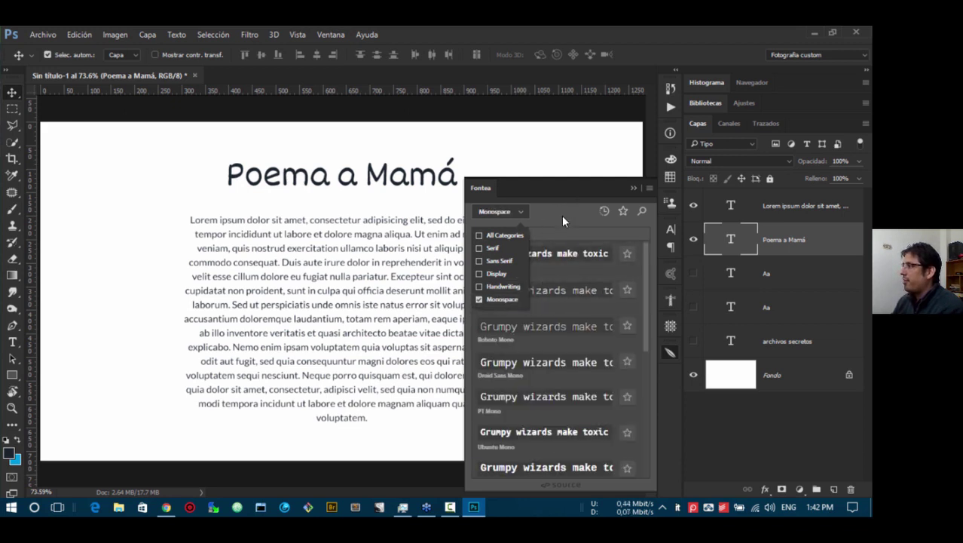
pyautogui.click(522, 217)
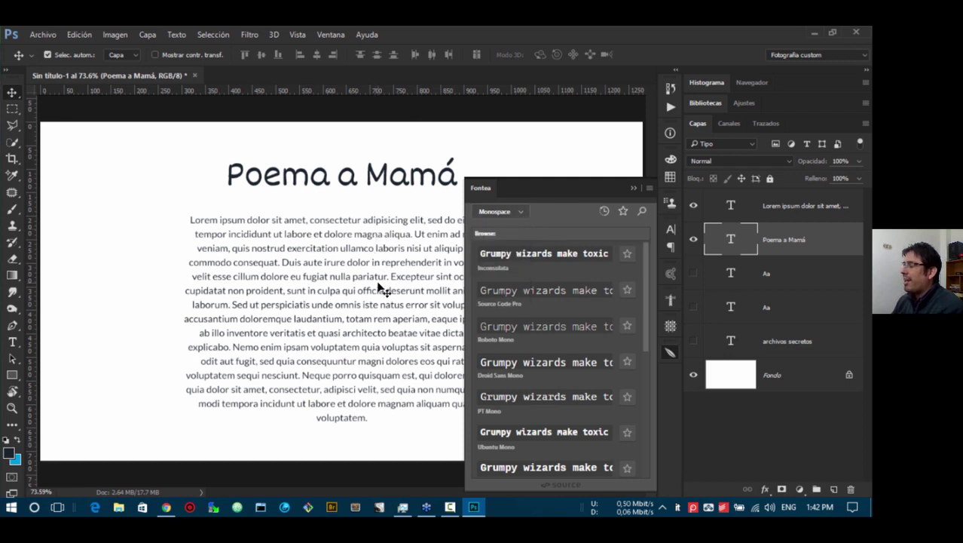
# - Apply the Roboto Mono font to the placeholder paragraph and collapse the Fontea font list
pyautogui.click(390, 233)
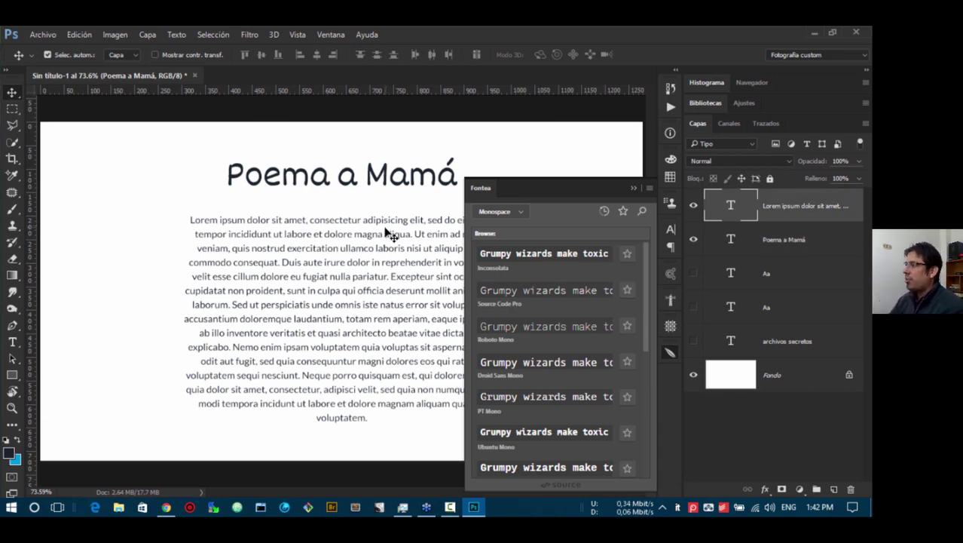
pyautogui.keyDown('alt'); pyautogui.scroll(6, 391, 232); pyautogui.keyUp('alt')
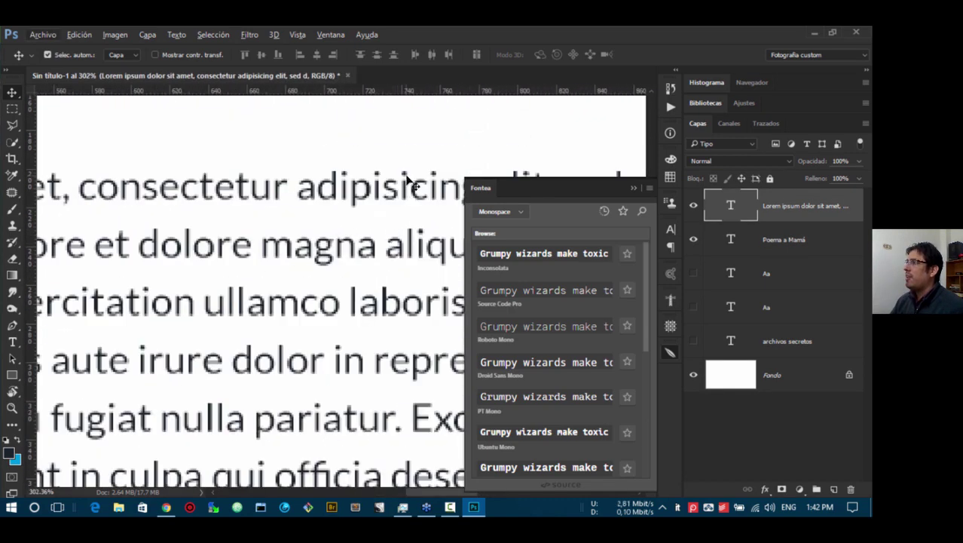
pyautogui.moveTo(393, 215); pyautogui.dragTo(230, 243)
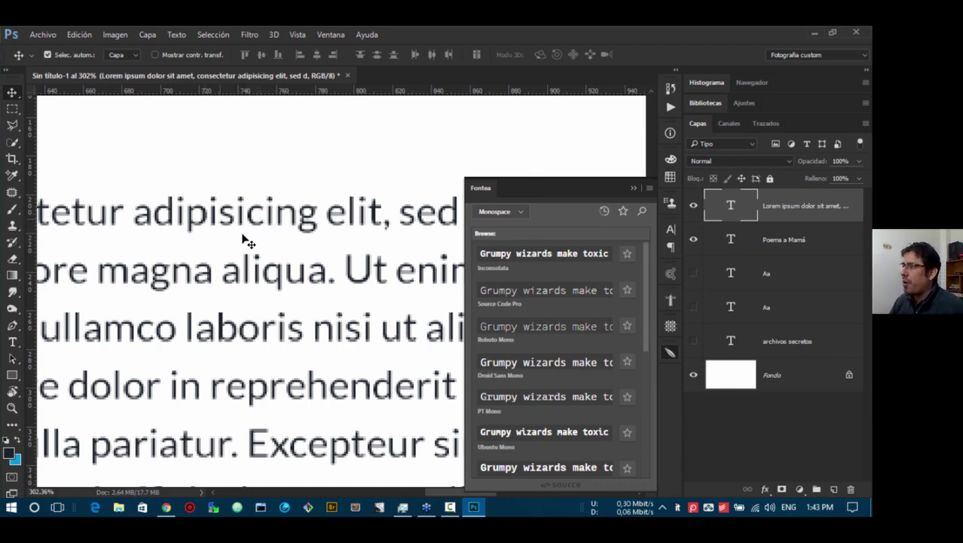
pyautogui.scroll(-2, 245, 229)
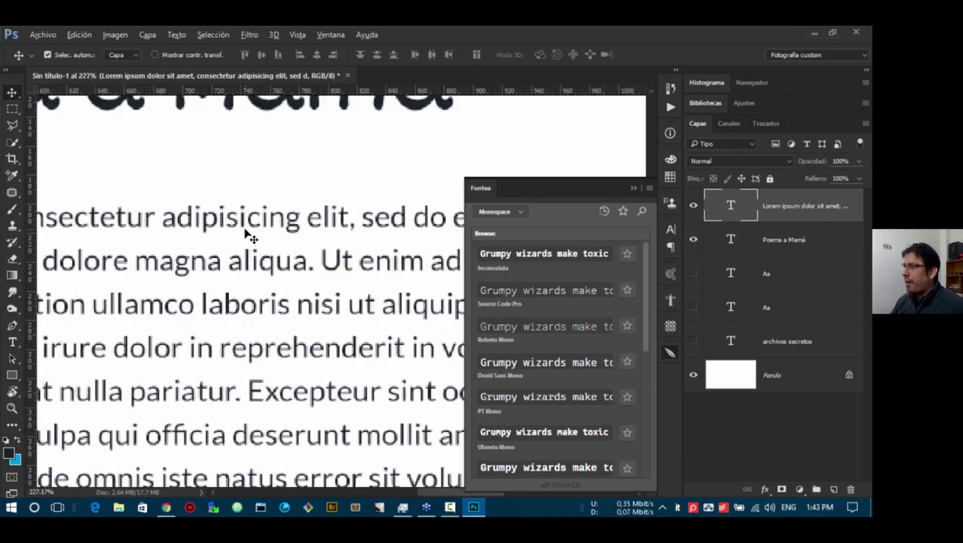
pyautogui.scroll(-2, 256, 237)
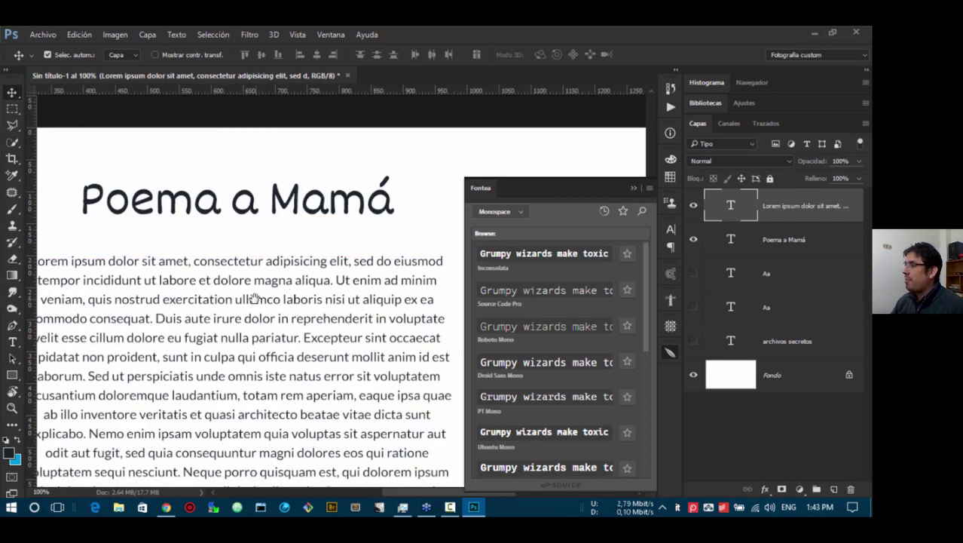
pyautogui.moveTo(254, 298); pyautogui.dragTo(304, 255)
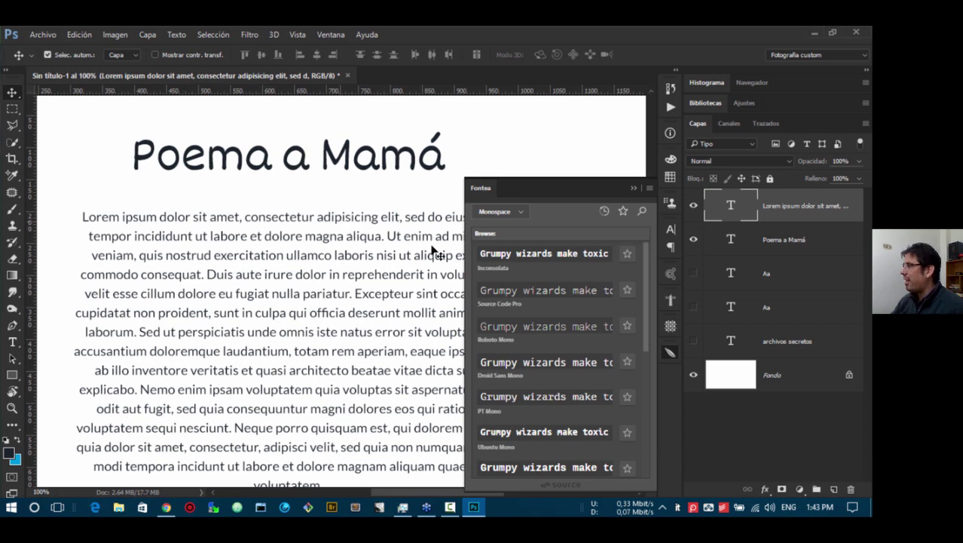
pyautogui.click(545, 333)
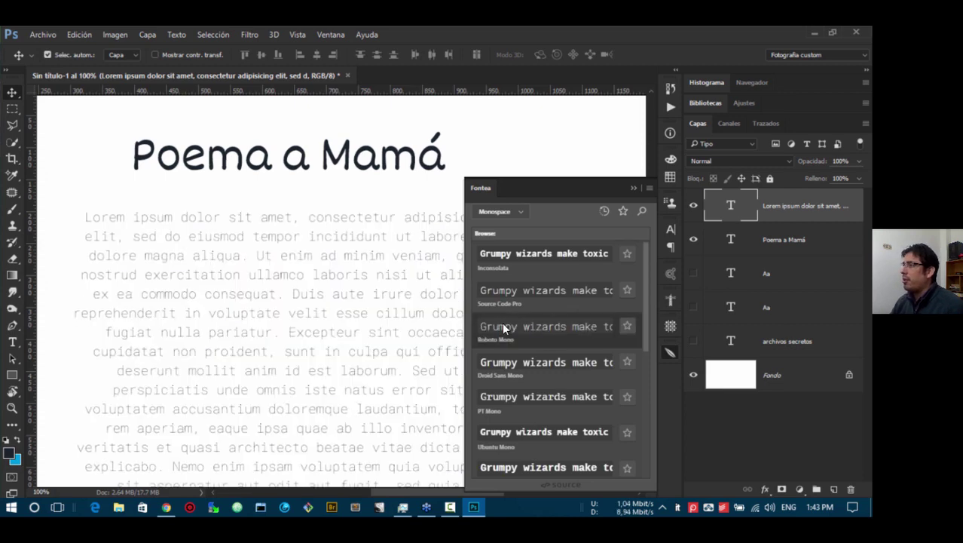
pyautogui.click(633, 189)
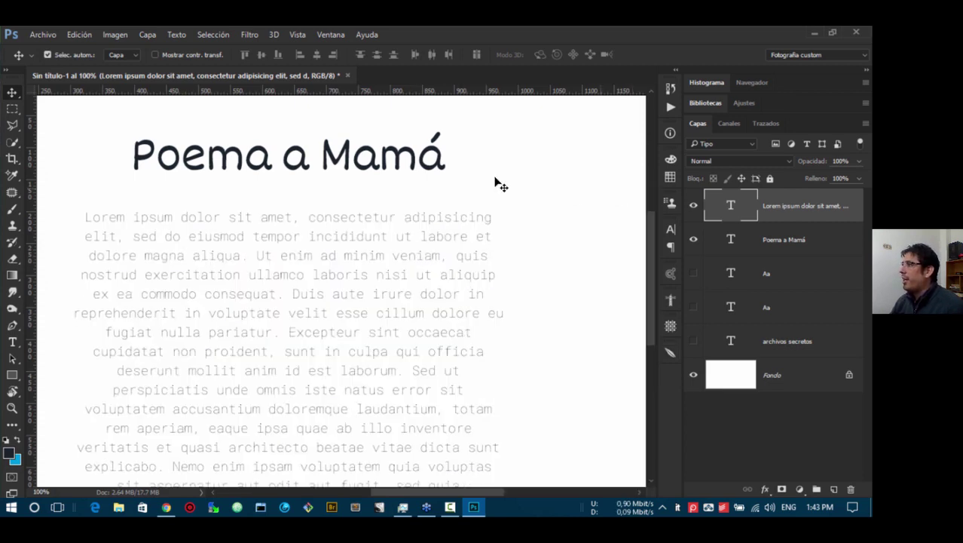
# - Set the visible placeholder paragraph text to the Regular style of Roboto Mono and commit the text
pyautogui.press('t')
pyautogui.click(252, 236)
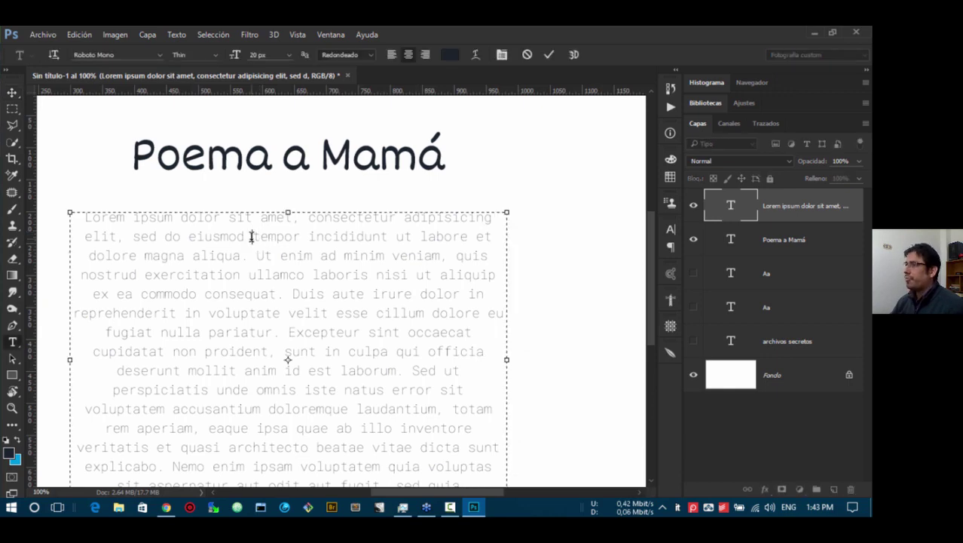
pyautogui.moveTo(81, 218); pyautogui.dragTo(491, 415)
pyautogui.click(212, 54)
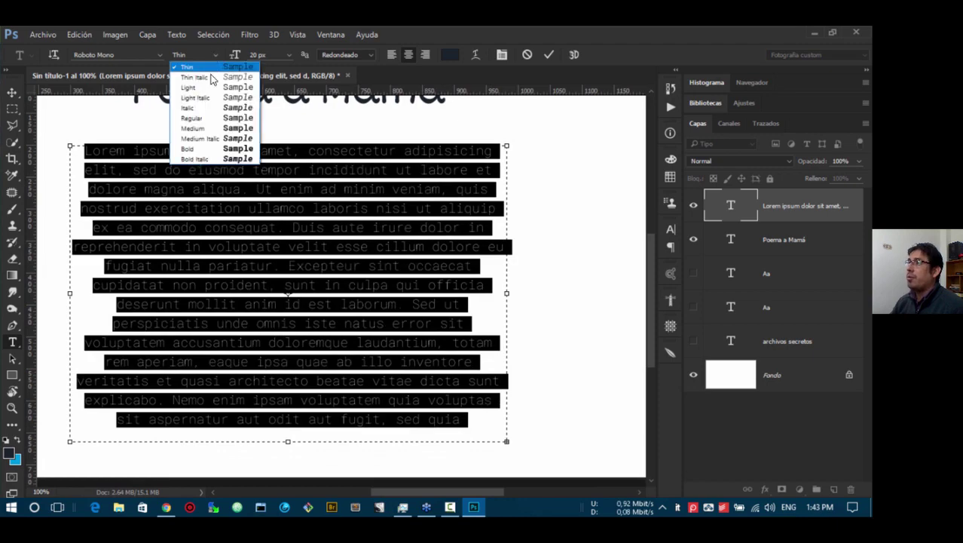
pyautogui.click(197, 119)
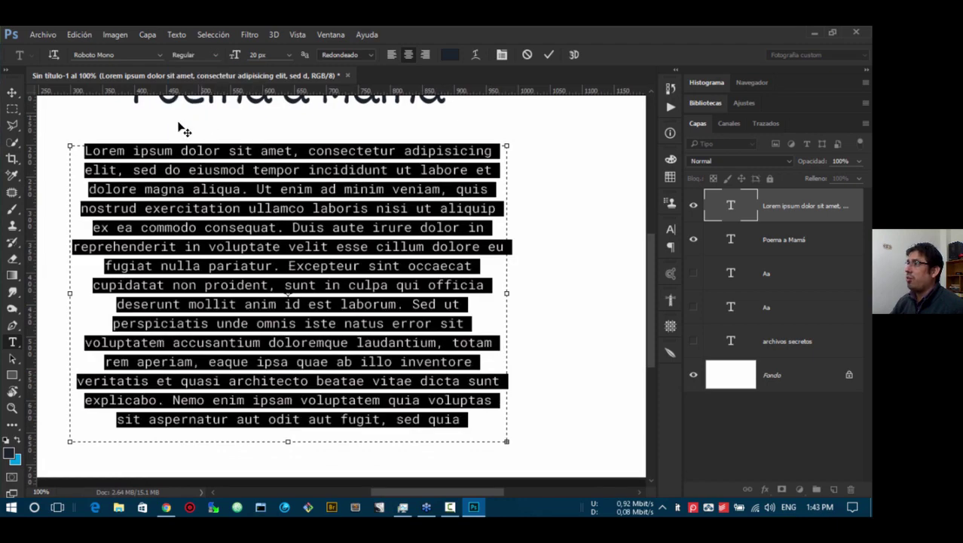
pyautogui.click(12, 93)
pyautogui.scroll(3, 527, 317)
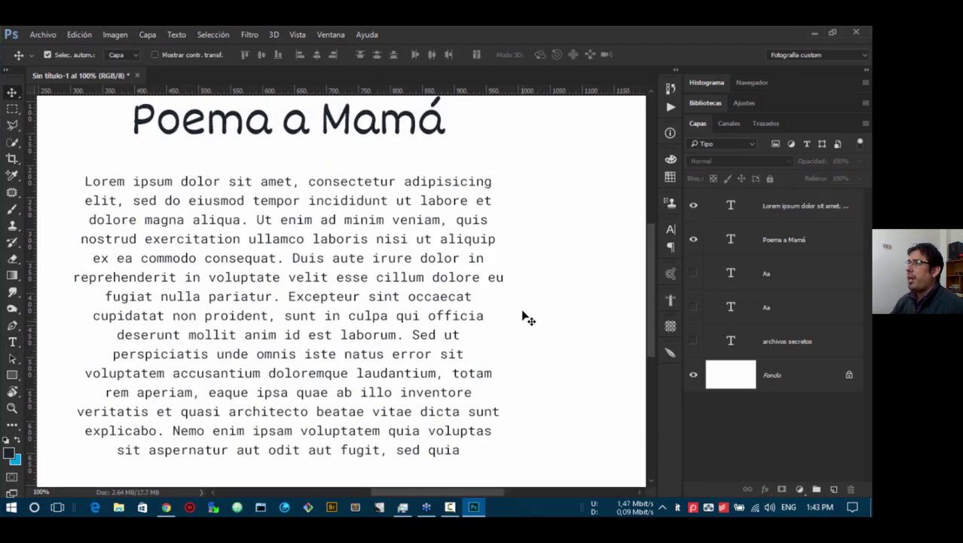
pyautogui.scroll(1, 515, 329)
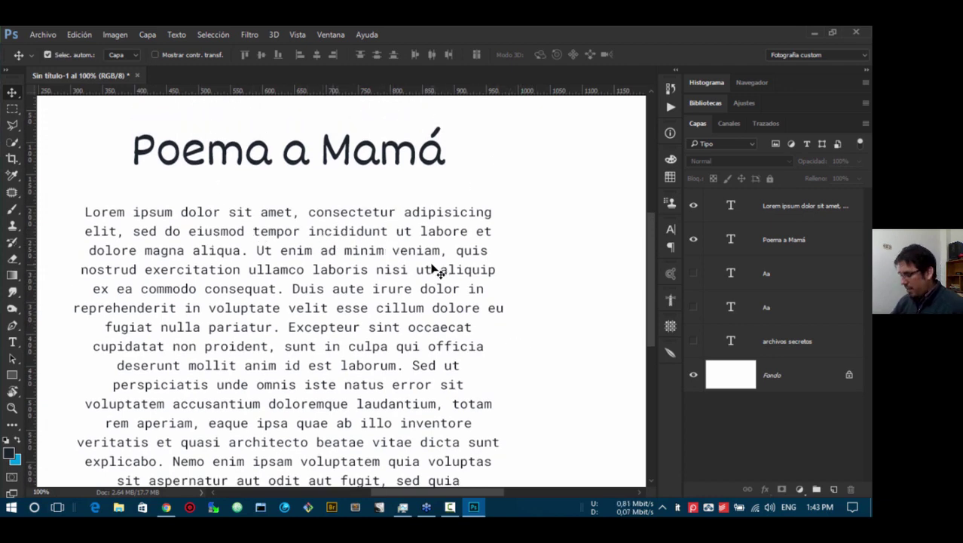
pyautogui.scroll(-1, 435, 269)
pyautogui.scroll(-1, 436, 269)
pyautogui.scroll(1, 436, 270)
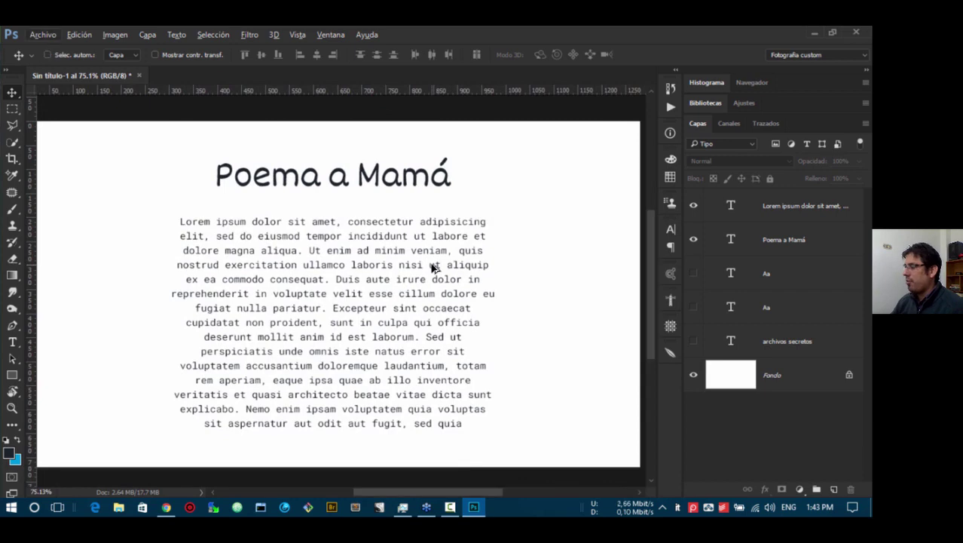
pyautogui.scroll(1, 434, 268)
pyautogui.scroll(-2, 434, 269)
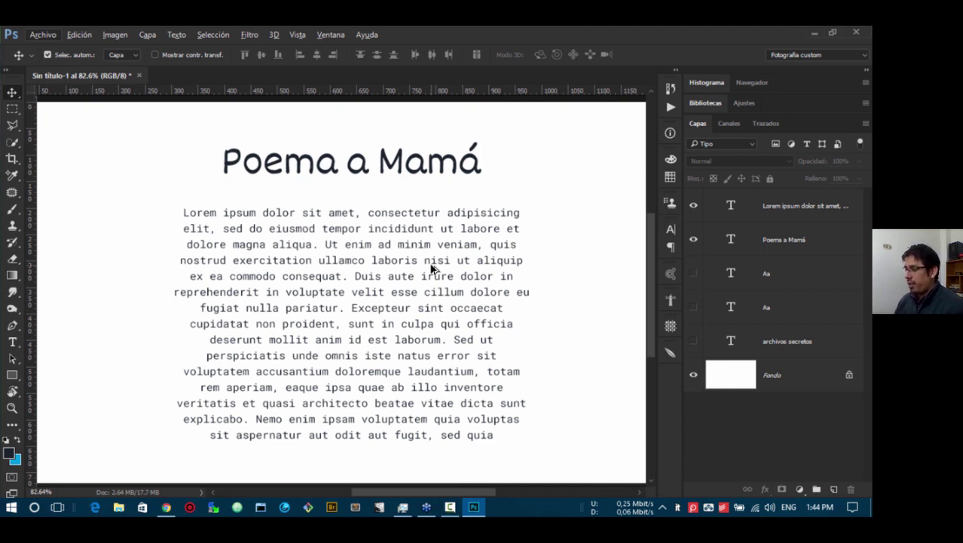
# - Select all the text of the paragraph and of the title in turn to examine their font family and style settings
pyautogui.doubleClick(433, 269)
pyautogui.hotkey('ctrl', 'a')
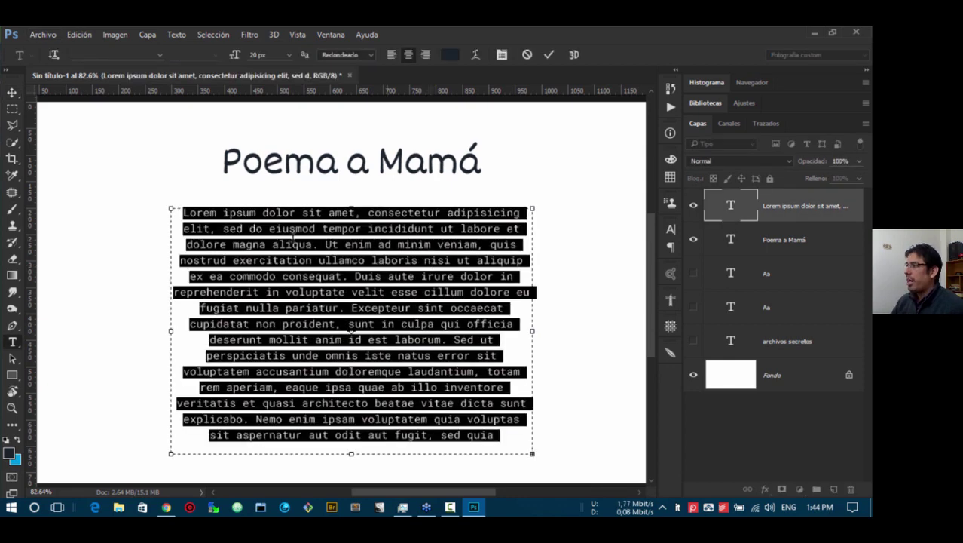
pyautogui.click(13, 92)
pyautogui.click(328, 172)
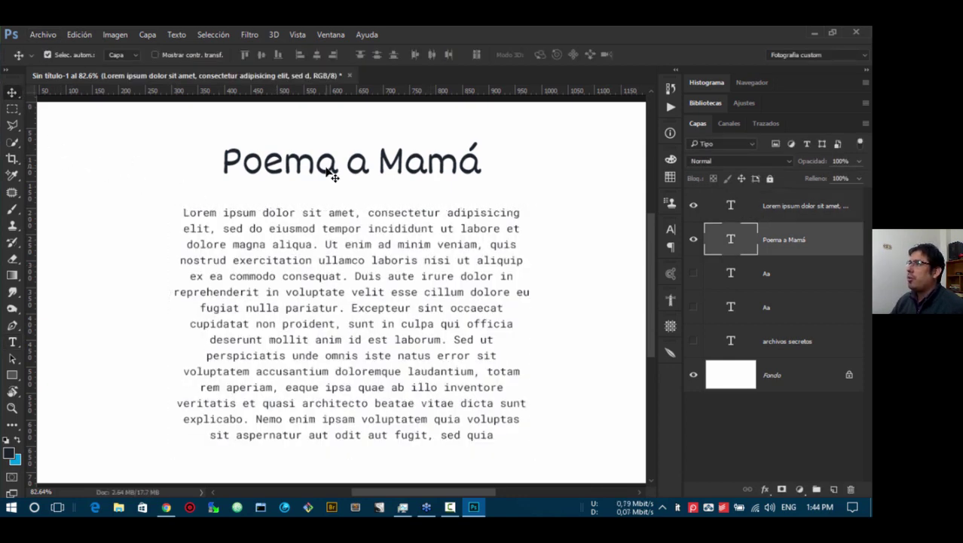
pyautogui.doubleClick(328, 172)
pyautogui.hotkey('ctrl', 'a')
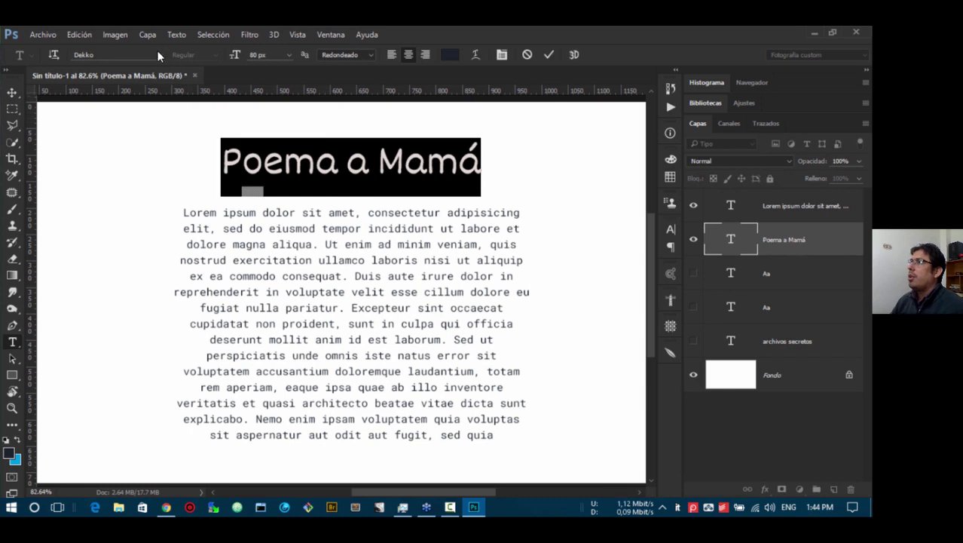
pyautogui.click(104, 55)
pyautogui.click(104, 56)
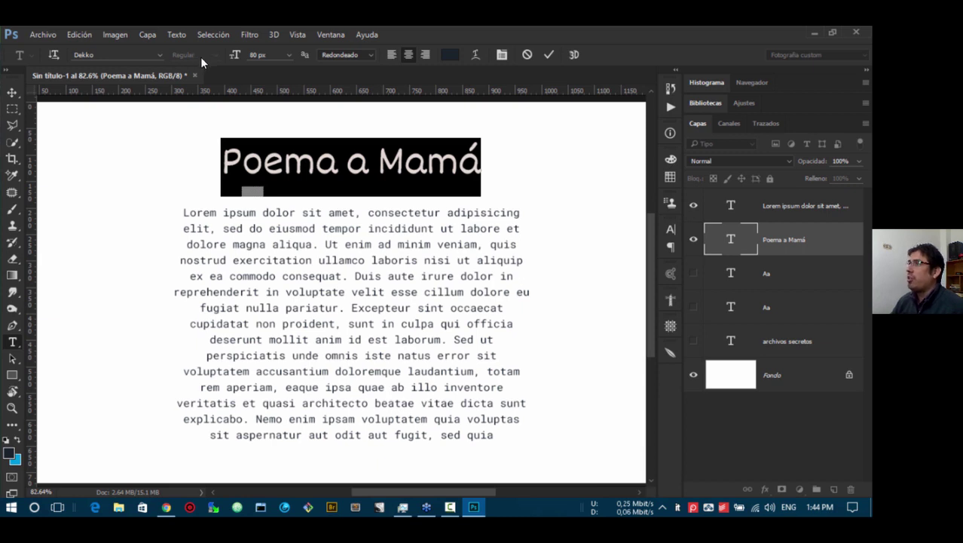
# - Move the "Poema a Mamá" title slightly down, closer to the paragraph
pyautogui.click(13, 92)
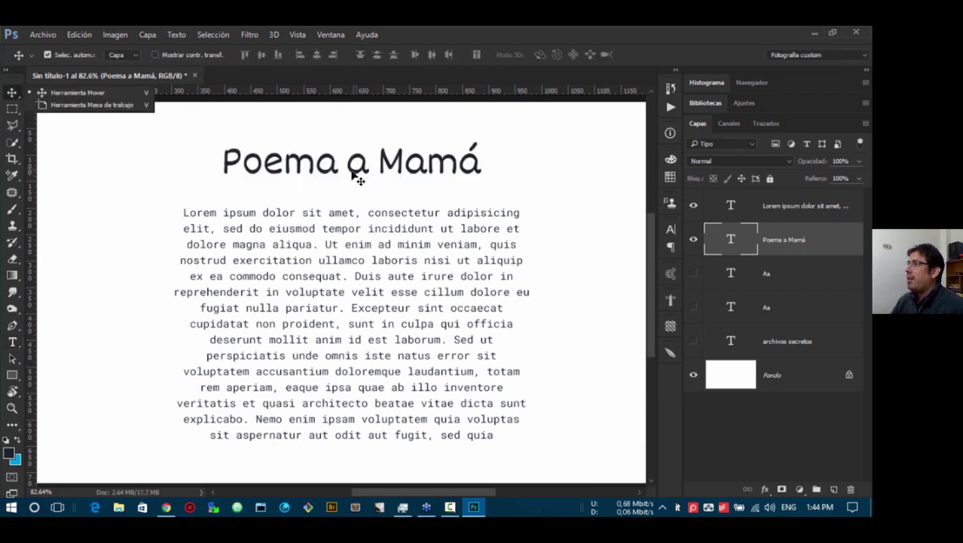
pyautogui.moveTo(352, 174); pyautogui.dragTo(349, 181)
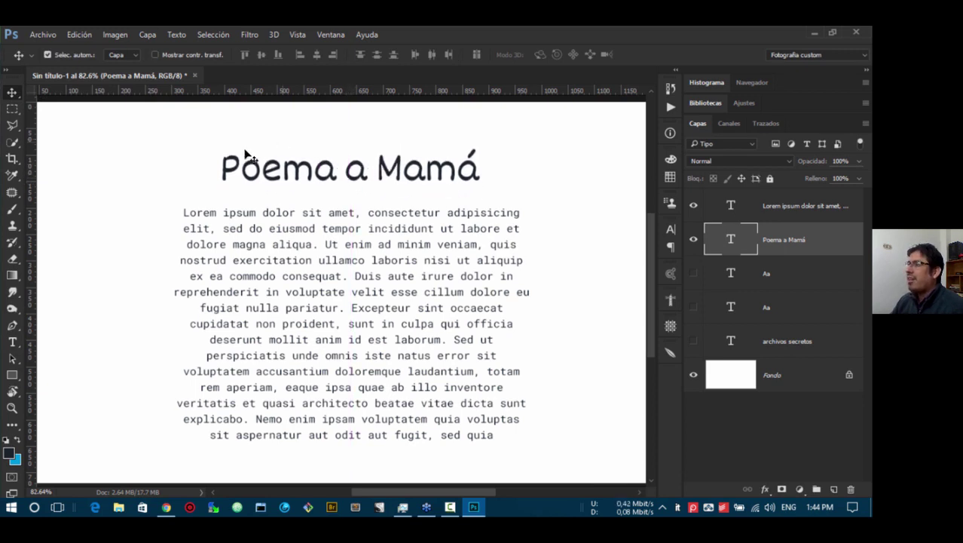
# - Set the paragraph's first sentence, from "Lorem ipsum" to "magna aliqua.", to the Bold style
pyautogui.click(349, 214)
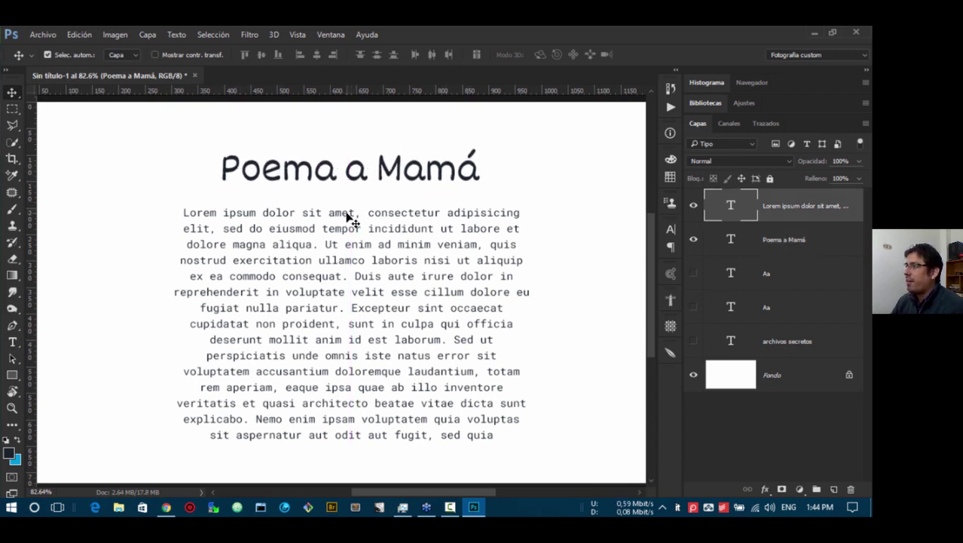
pyautogui.press('t')
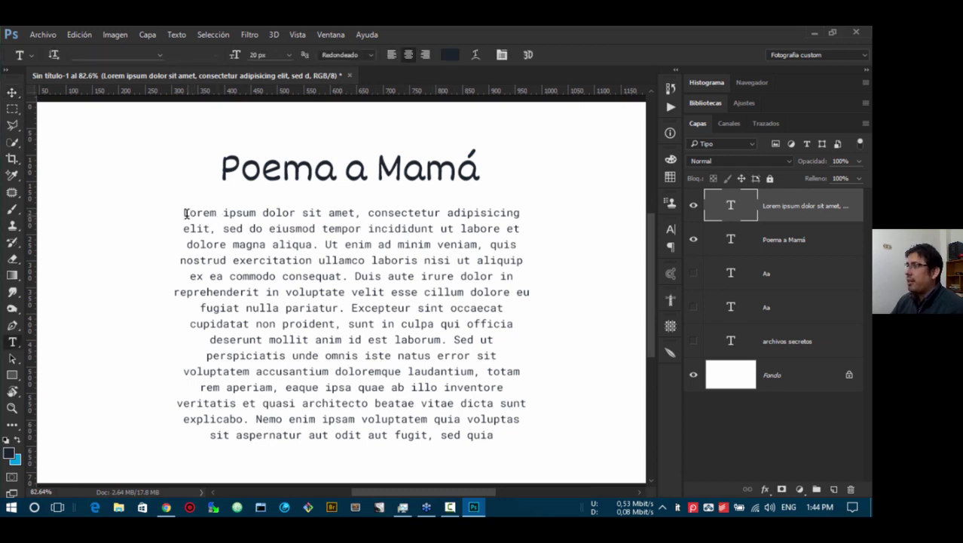
pyautogui.moveTo(187, 215); pyautogui.dragTo(319, 245)
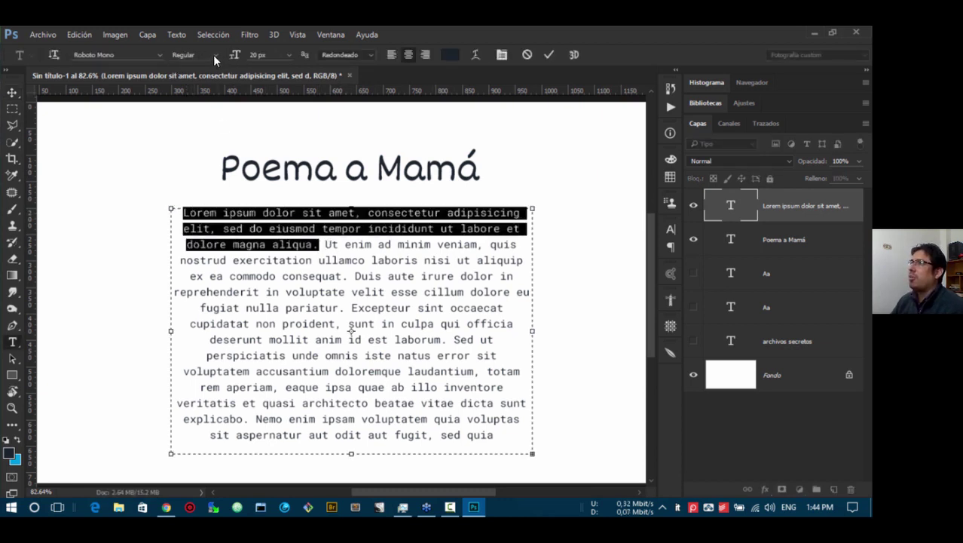
pyautogui.click(215, 56)
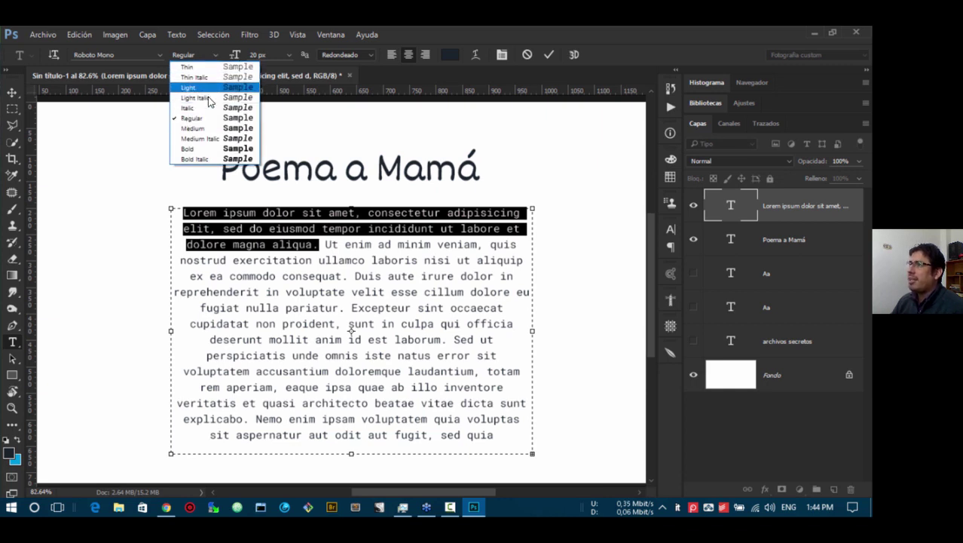
pyautogui.click(203, 150)
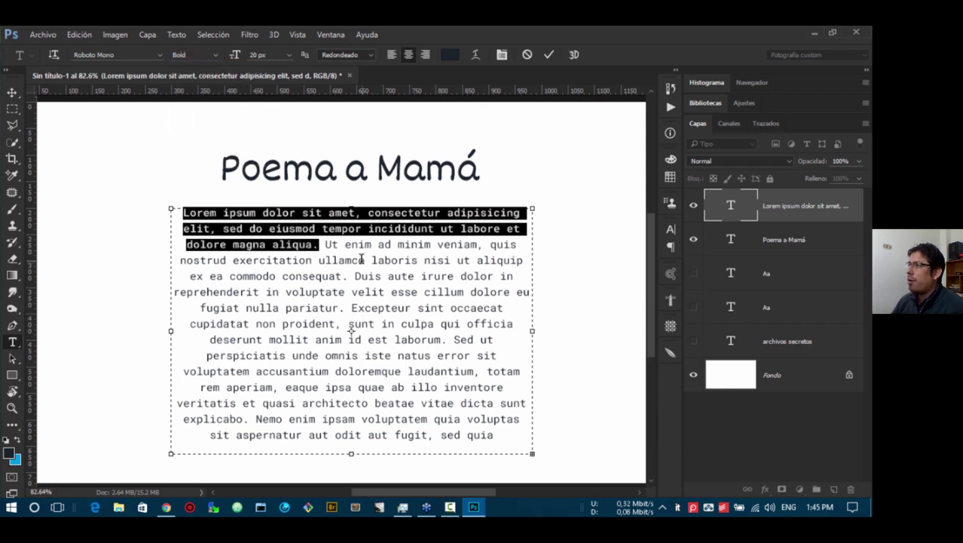
pyautogui.click(362, 259)
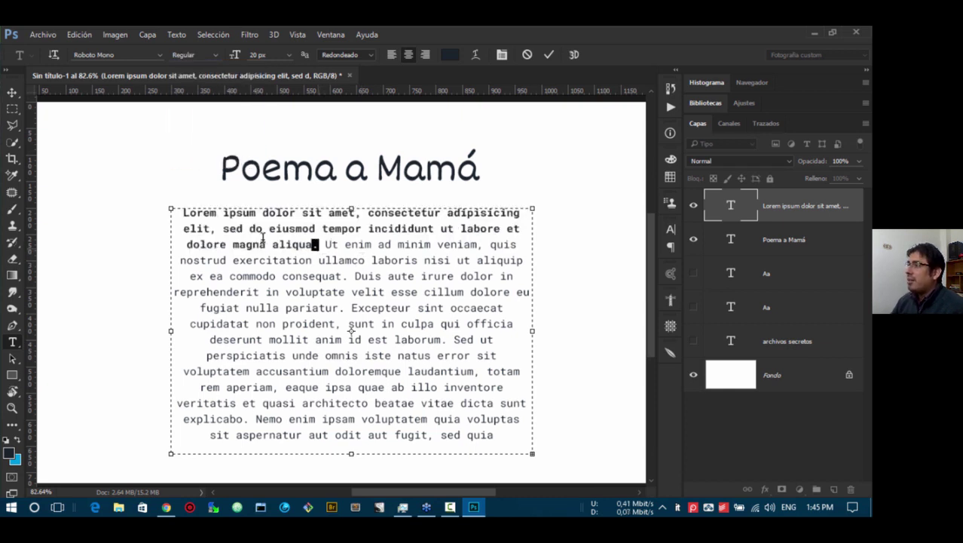
# - Select the paragraph's bold first sentence, examine the available Roboto Mono styles, and finish text editing
pyautogui.moveTo(318, 245); pyautogui.dragTo(185, 215)
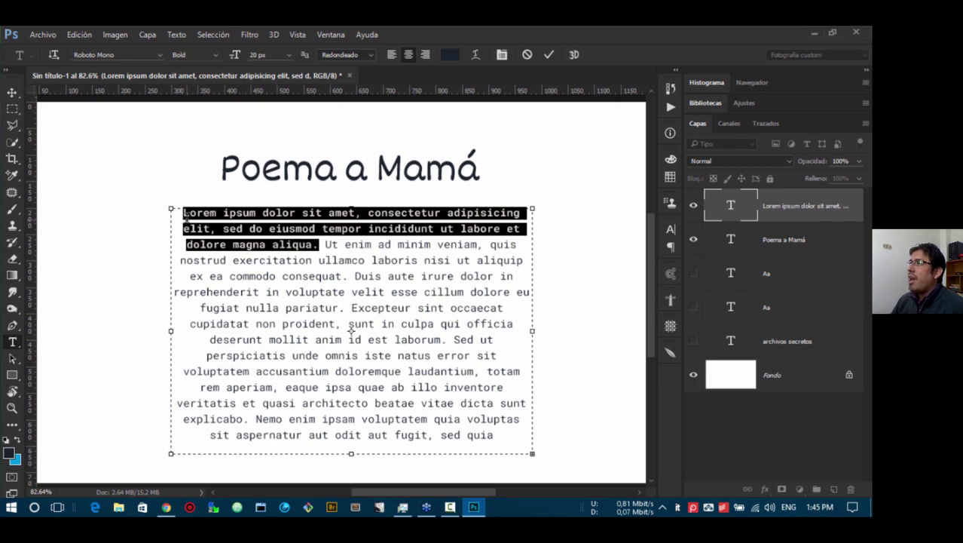
pyautogui.click(157, 52)
pyautogui.click(144, 54)
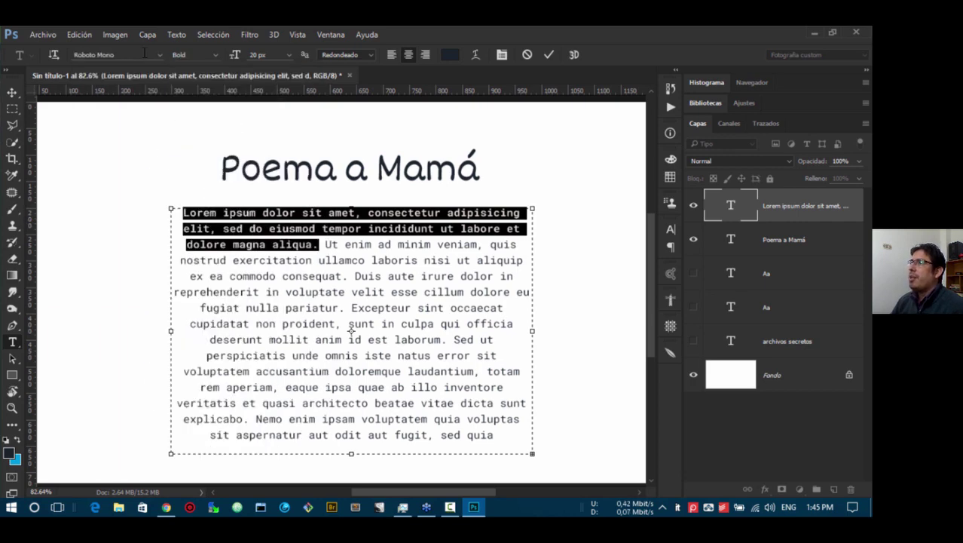
pyautogui.click(212, 53)
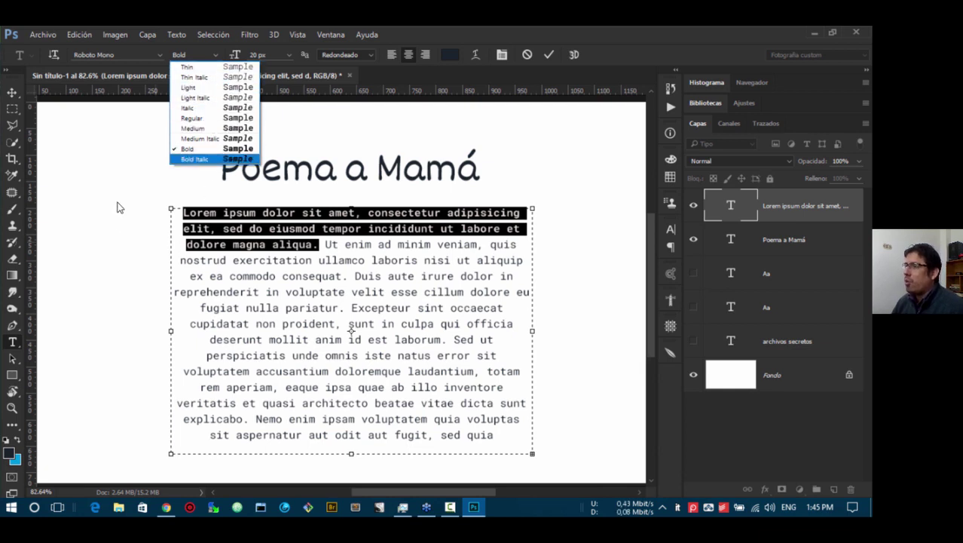
pyautogui.click(16, 93)
pyautogui.click(15, 94)
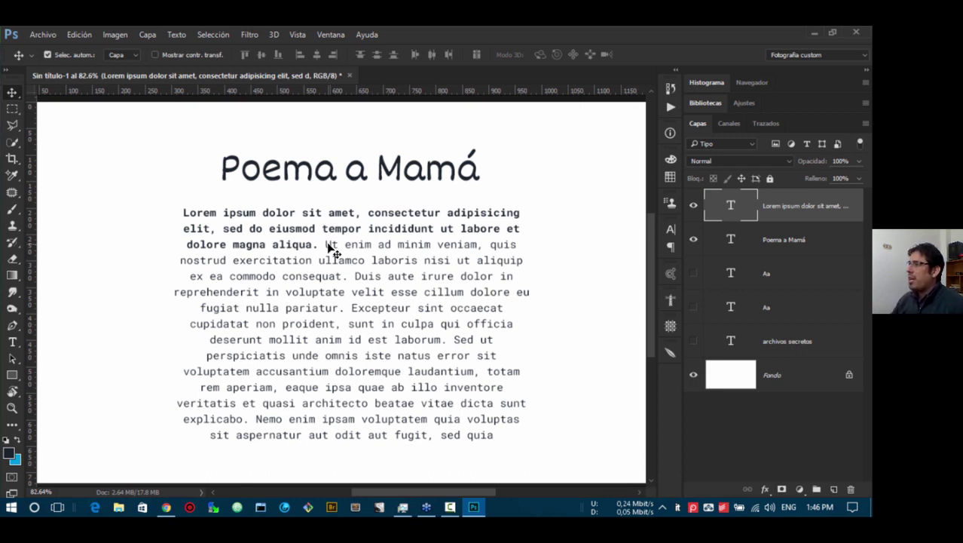
# - Delete the placeholder paragraph and move the "Poema a Mamá" title down into the emptied space
pyautogui.moveTo(328, 249); pyautogui.dragTo(330, 256)
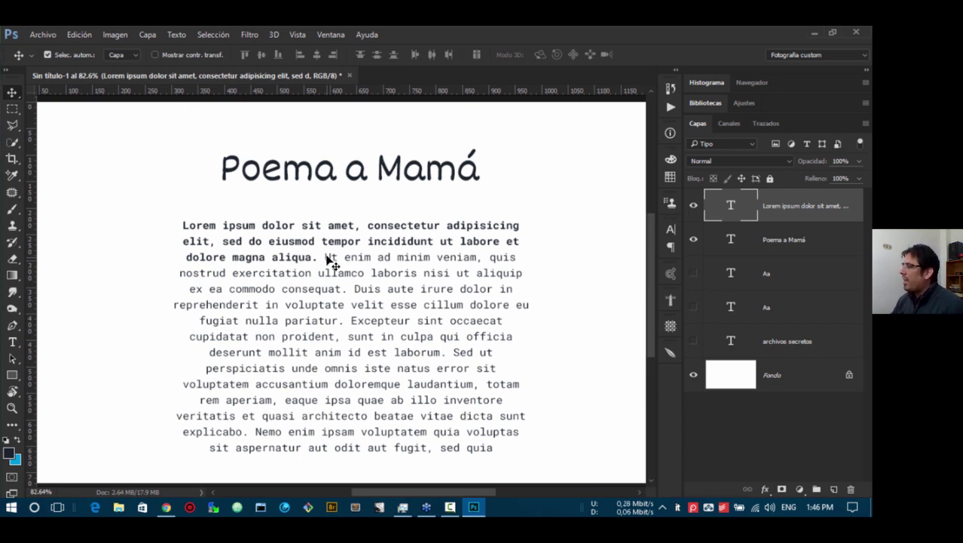
pyautogui.moveTo(329, 259)
pyautogui.mouseDown()
pyautogui.moveTo(328, 245)
pyautogui.moveTo(330, 315)
pyautogui.moveTo(328, 250)
pyautogui.mouseUp()
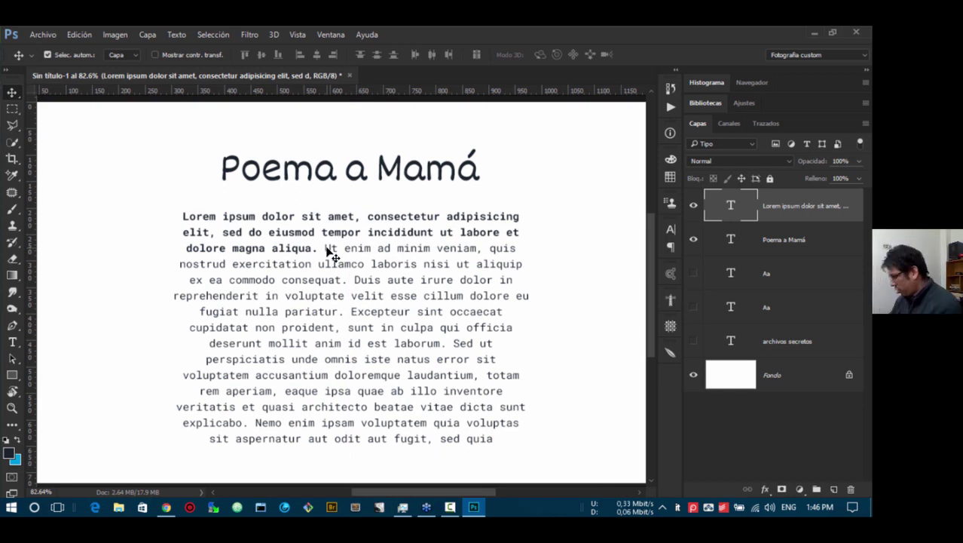
pyautogui.press('Delete')
pyautogui.moveTo(354, 181); pyautogui.dragTo(351, 243)
# - Select all of the title text and try the Henny Penny and AR ESSENCE fonts on it
pyautogui.press('t')
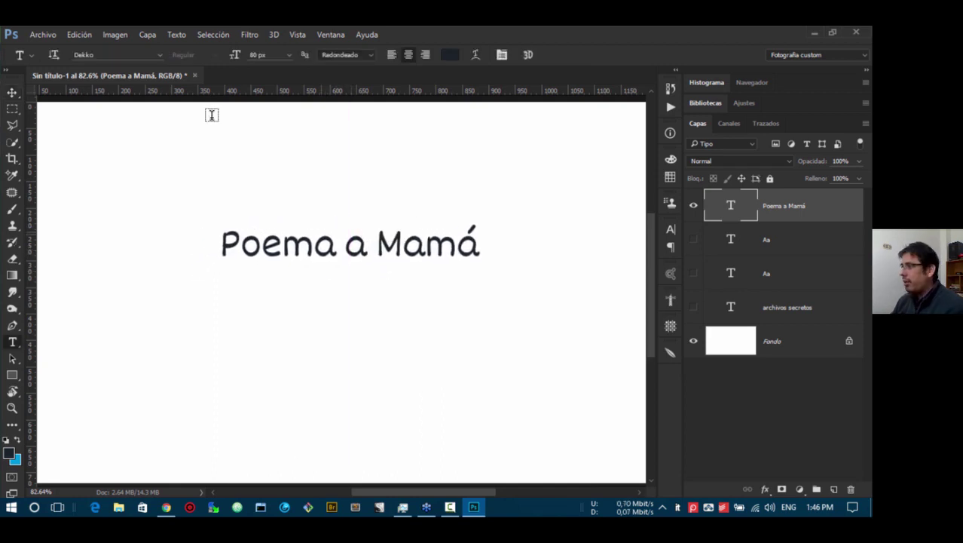
pyautogui.click(339, 253)
pyautogui.hotkey('ctrl', 'a')
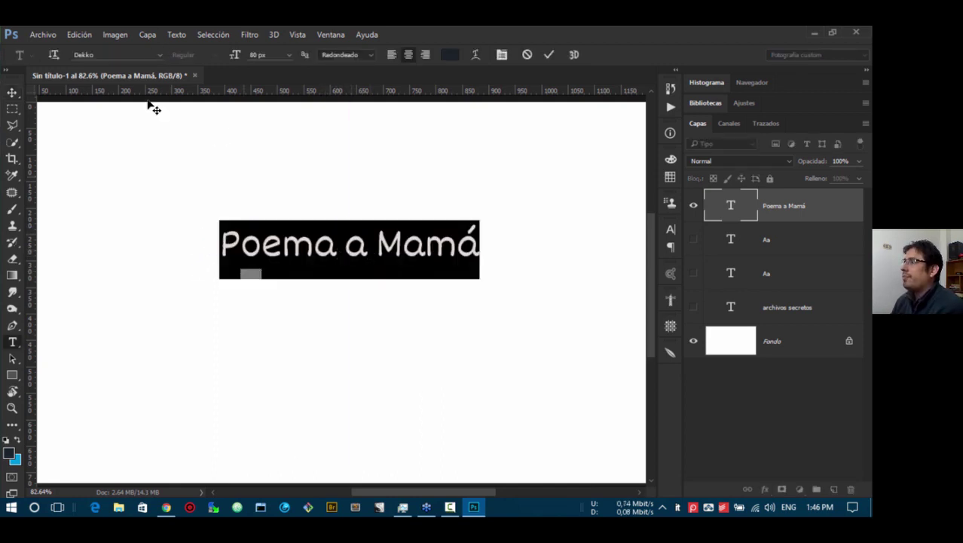
pyautogui.click(158, 55)
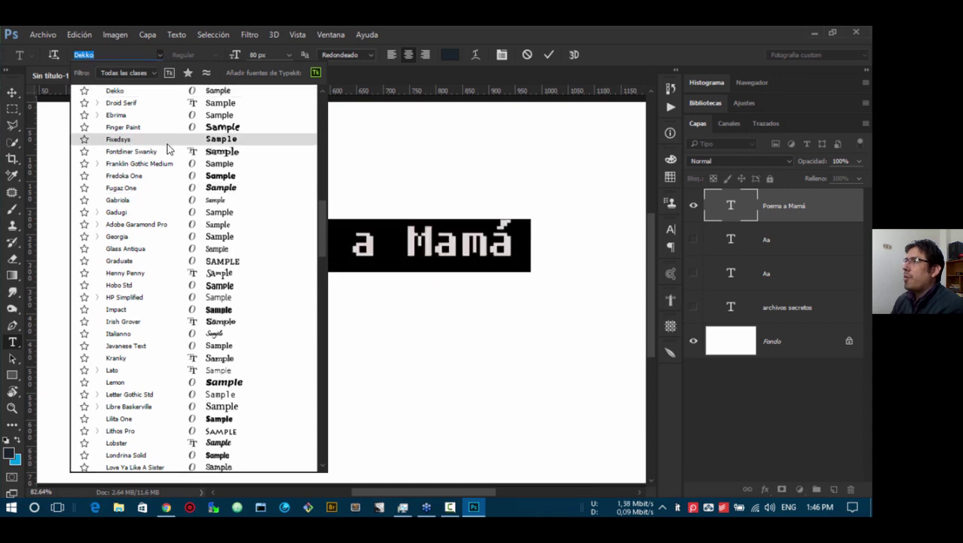
pyautogui.click(163, 275)
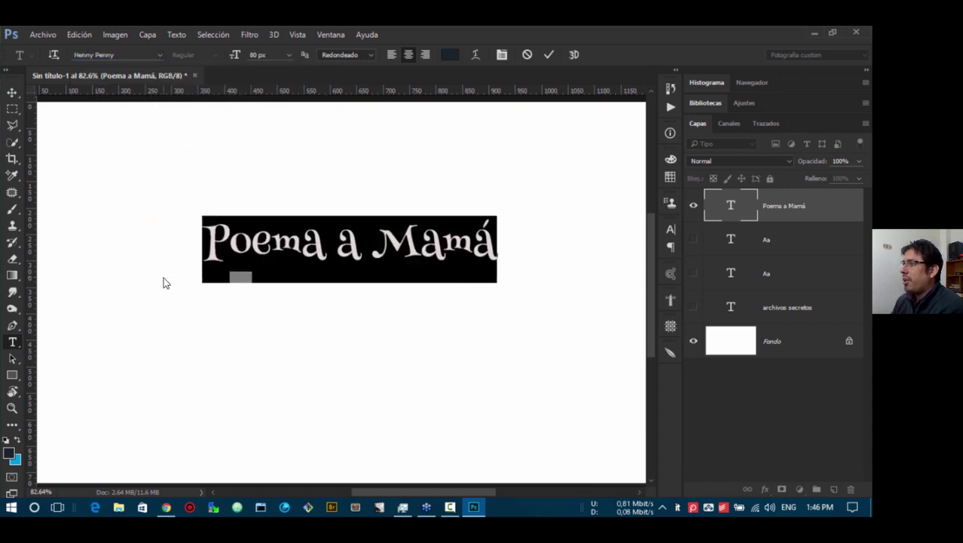
pyautogui.click(159, 55)
pyautogui.click(129, 368)
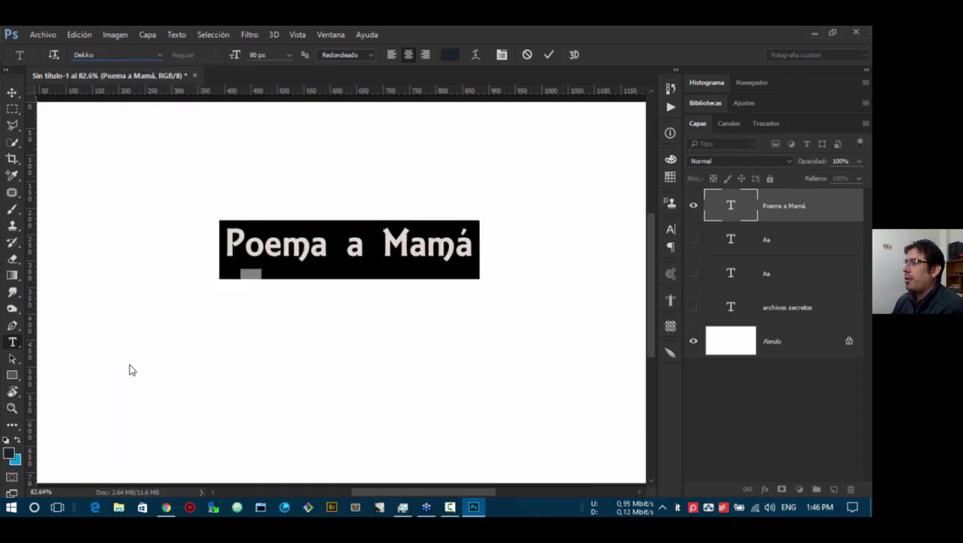
# - Set the title's font to Arial and examine the styles available for it
pyautogui.click(135, 57)
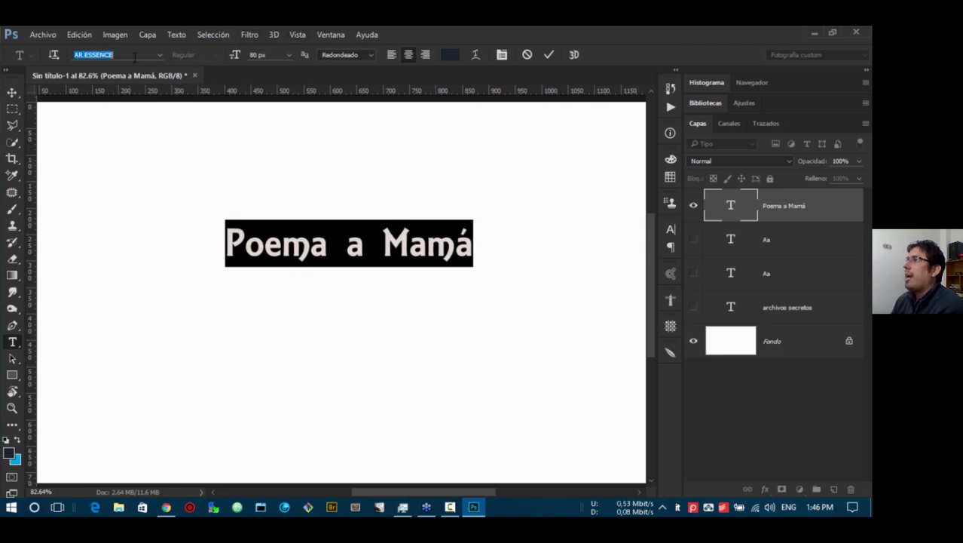
pyautogui.click(158, 55)
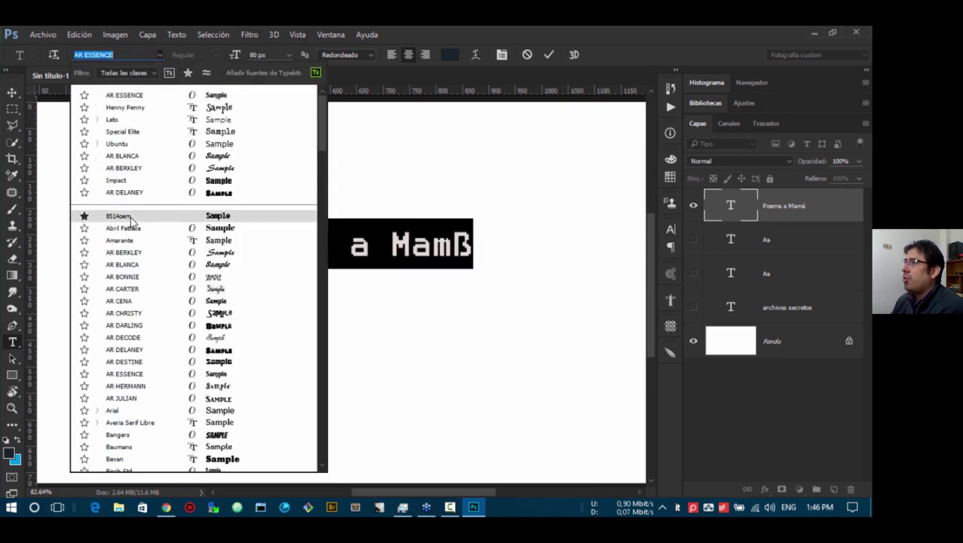
pyautogui.click(130, 411)
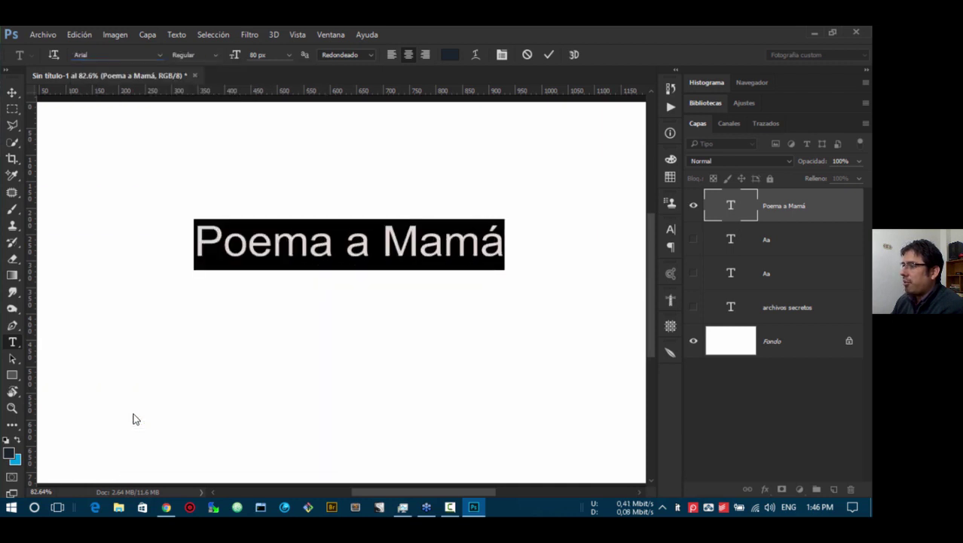
pyautogui.click(215, 54)
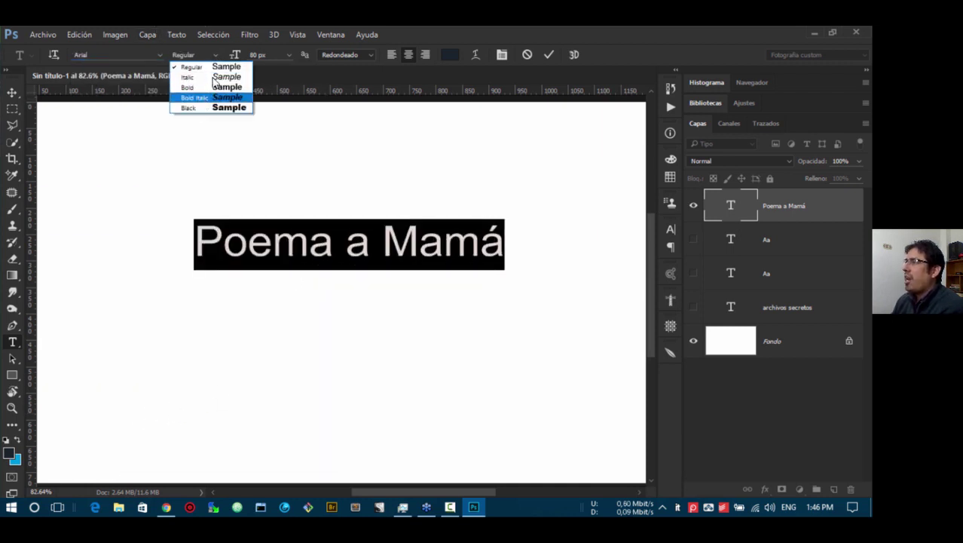
pyautogui.click(14, 90)
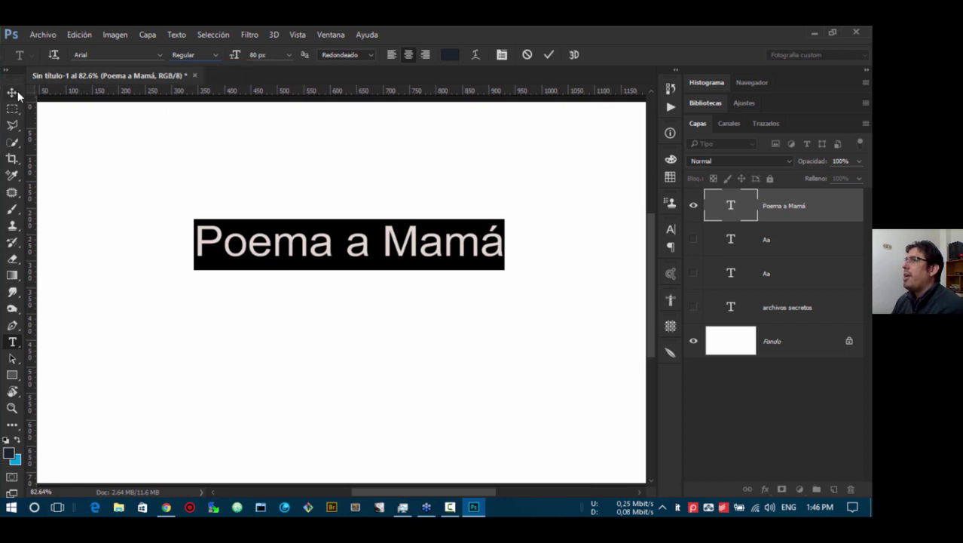
# - Review the preset font sizes and set the title's size to 87 px
pyautogui.click(289, 54)
pyautogui.click(290, 57)
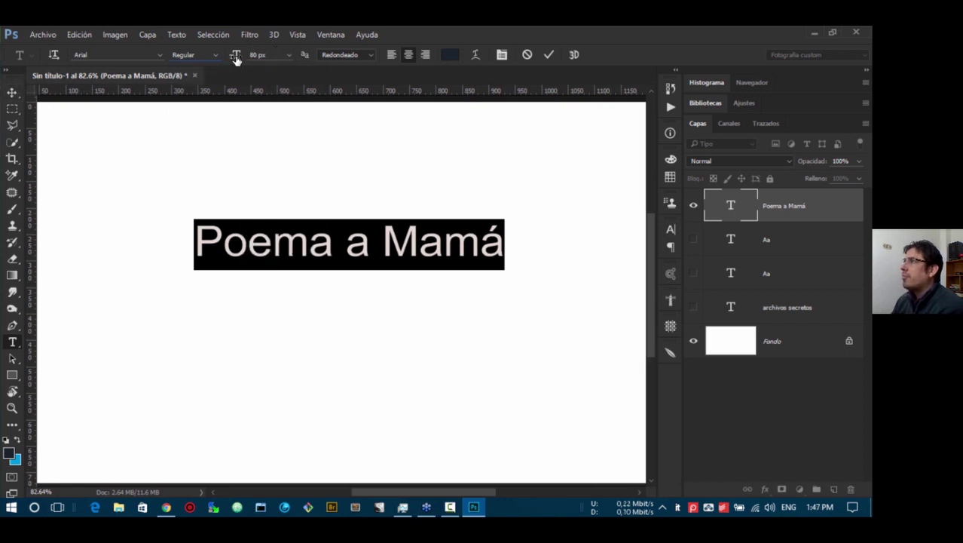
pyautogui.click(287, 55)
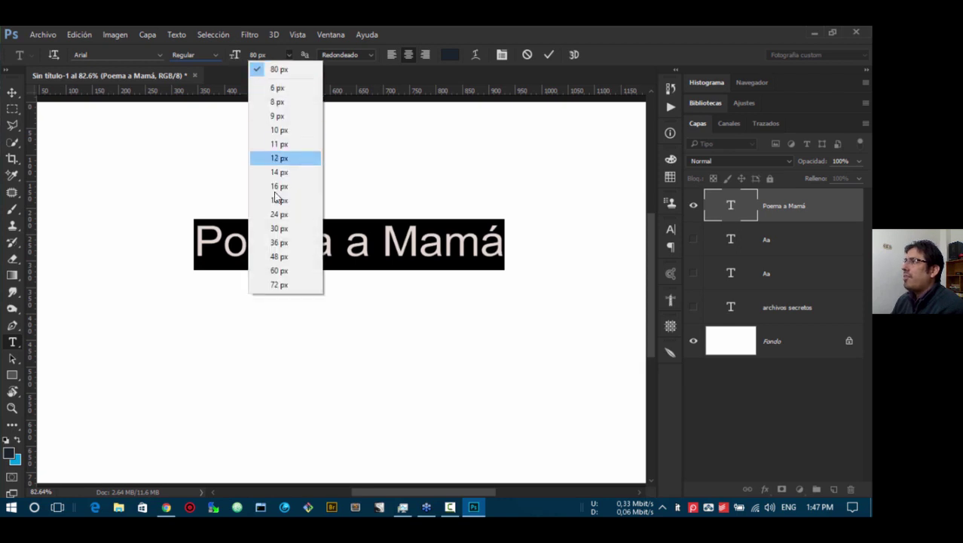
pyautogui.click(260, 67)
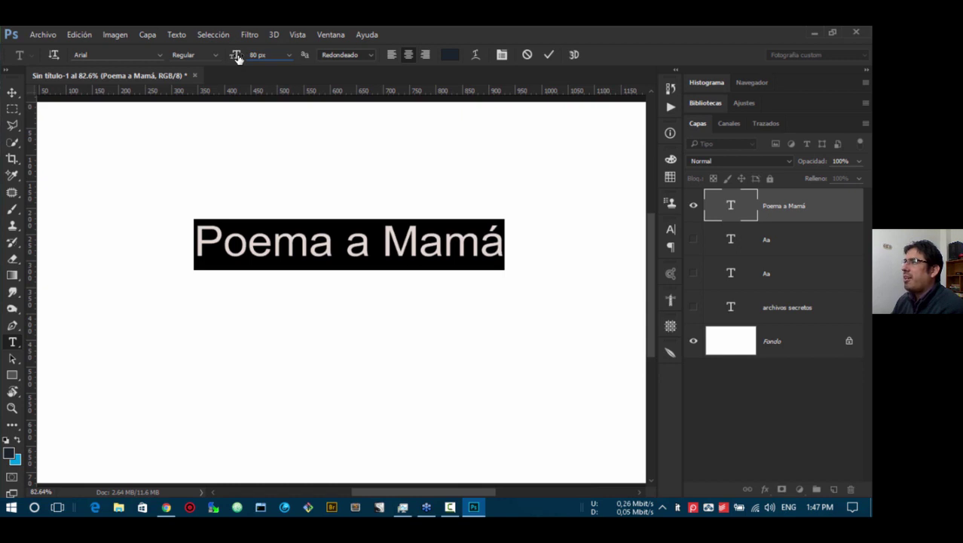
pyautogui.moveTo(238, 58)
pyautogui.mouseDown()
pyautogui.moveTo(217, 60)
pyautogui.moveTo(264, 65)
pyautogui.moveTo(242, 71)
pyautogui.mouseUp()
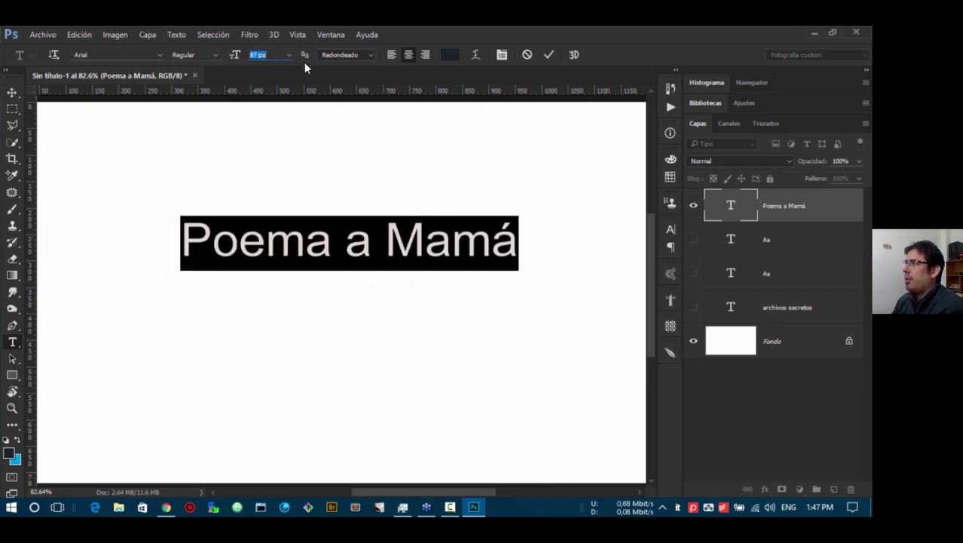
# - Set the title's anti-aliasing to Ninguno and deselect the characters to judge the edges
pyautogui.click(338, 56)
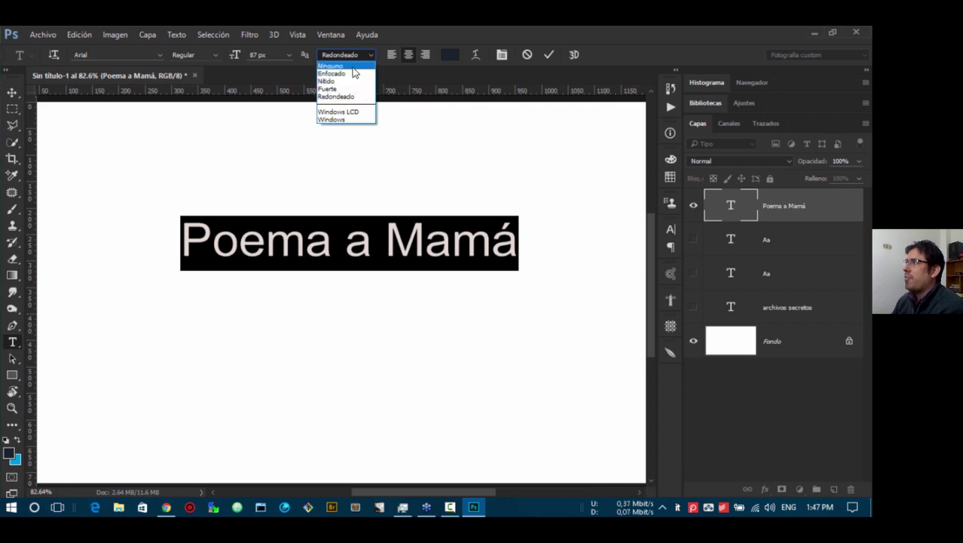
pyautogui.click(351, 67)
pyautogui.click(305, 248)
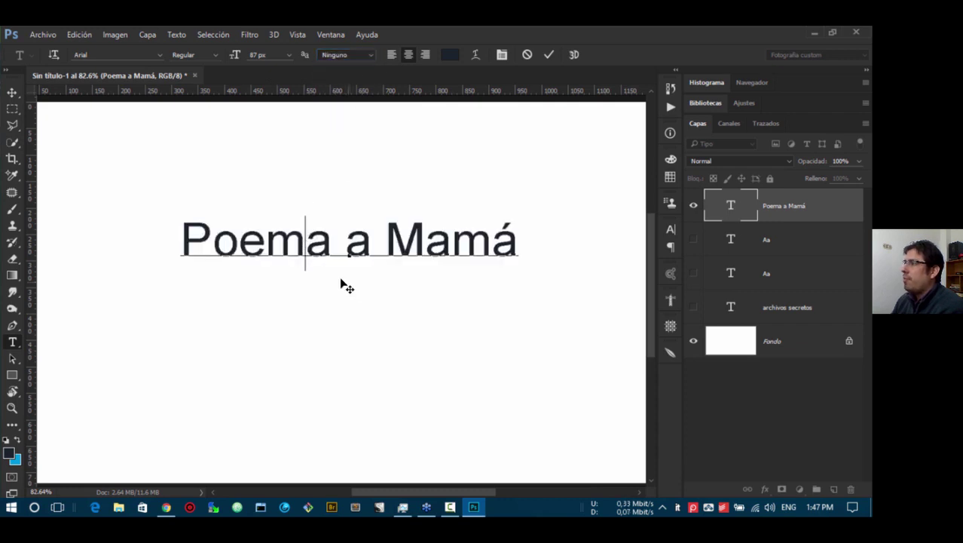
# - Reselect the whole title, enlarge its font size to 224 px and commit the text
pyautogui.doubleClick(306, 248)
pyautogui.click(306, 249)
pyautogui.tripleClick(305, 249)
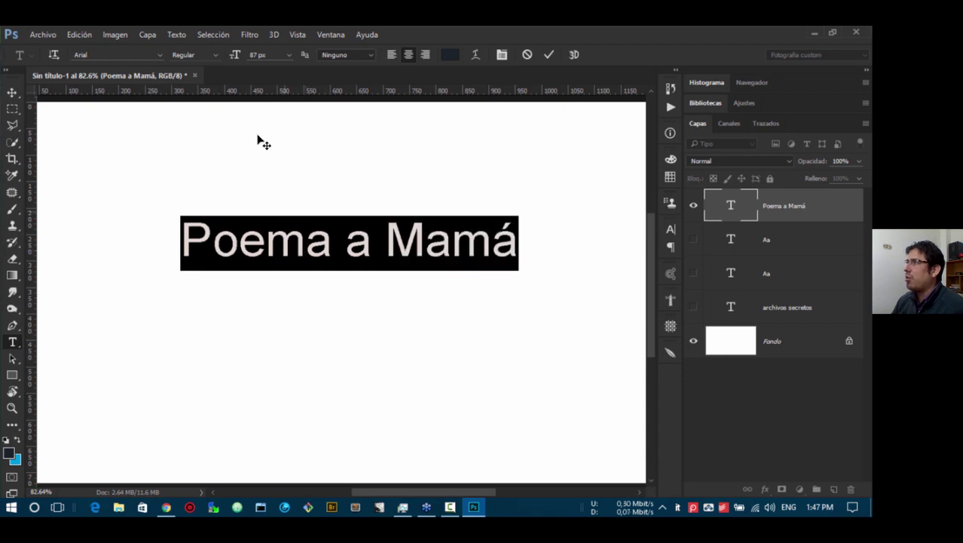
pyautogui.moveTo(236, 56); pyautogui.dragTo(305, 62)
pyautogui.click(12, 92)
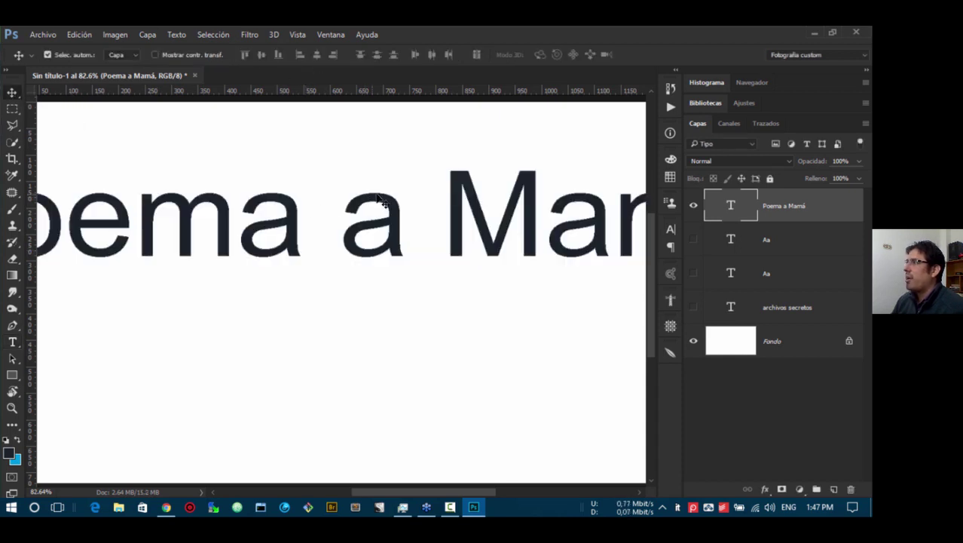
# - Compare the title's edges with Enfocado anti-aliasing and set the method to Nítido
pyautogui.press('t')
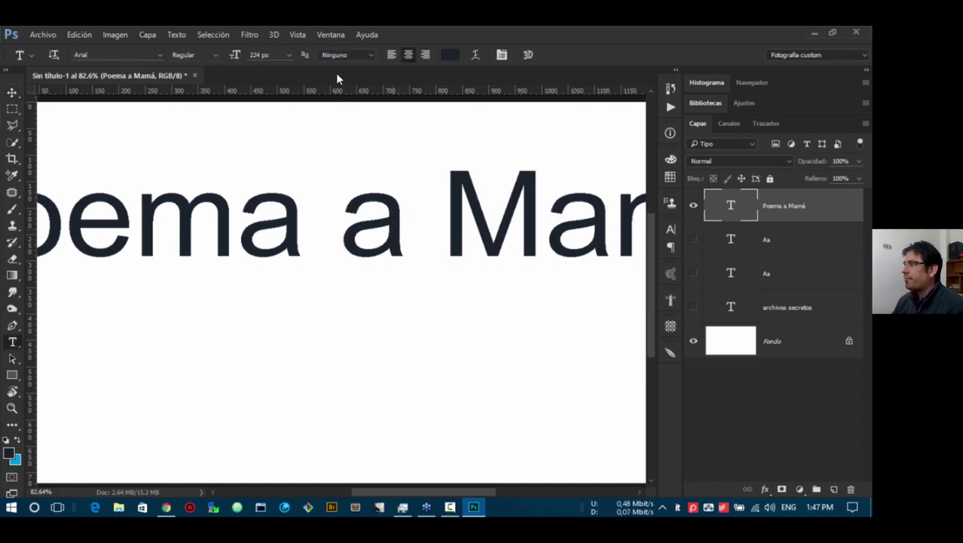
pyautogui.click(347, 55)
pyautogui.click(338, 73)
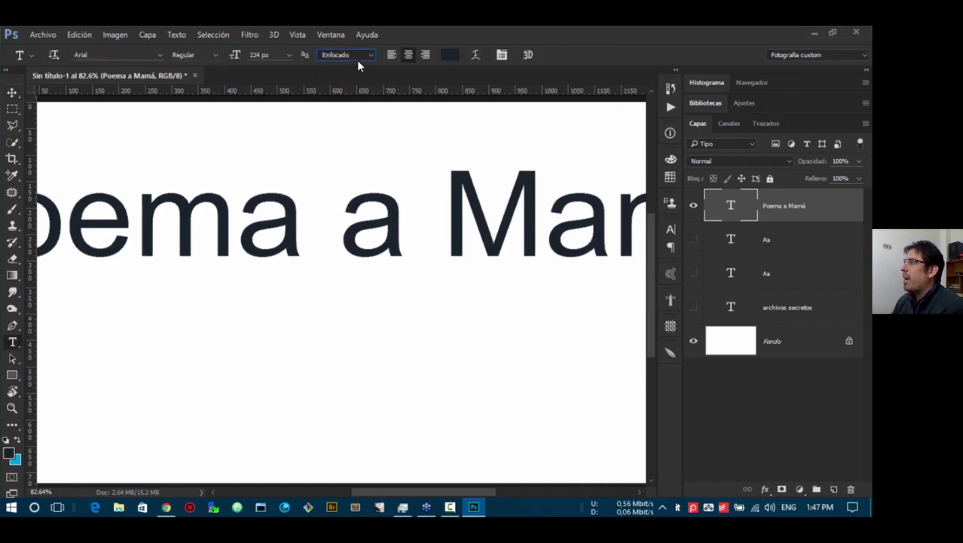
pyautogui.click(357, 58)
pyautogui.click(358, 81)
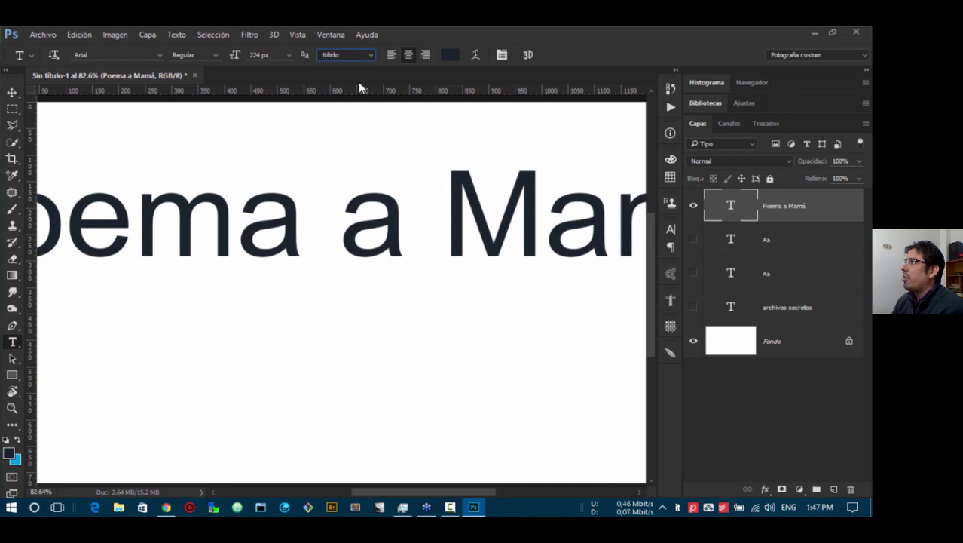
pyautogui.click(368, 61)
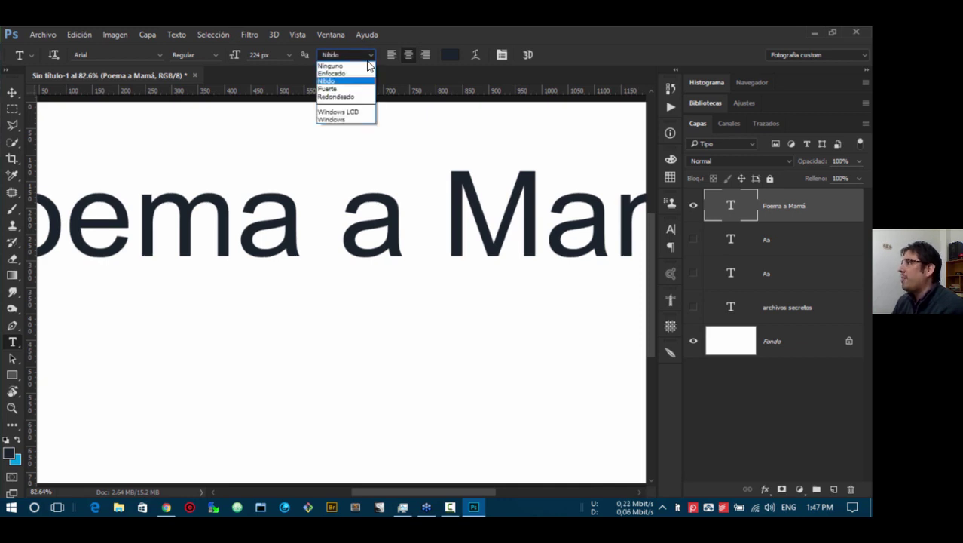
pyautogui.click(410, 75)
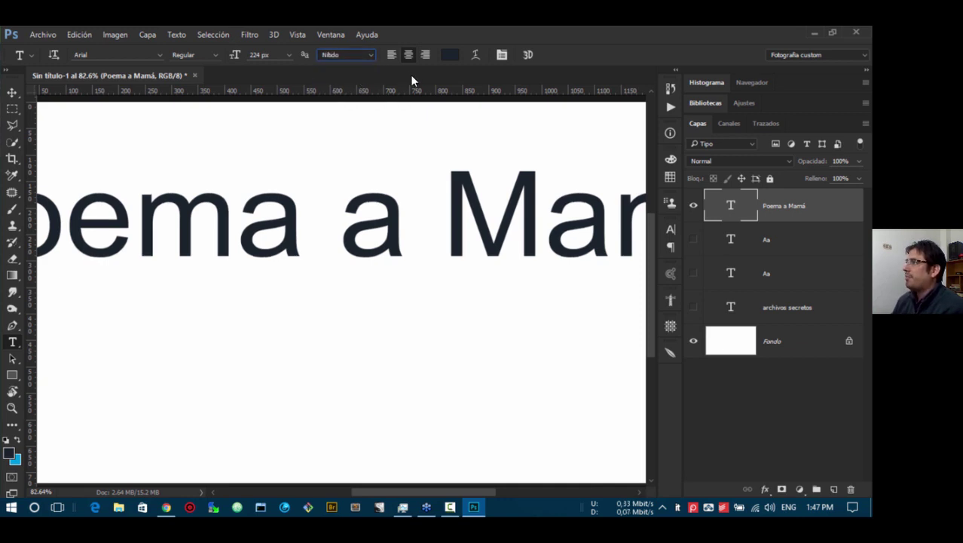
pyautogui.click(11, 92)
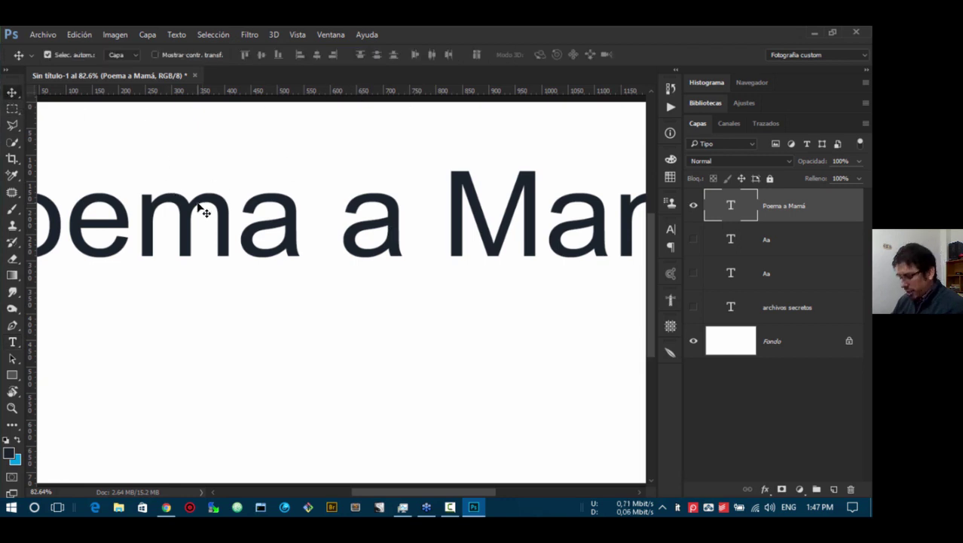
# - Change the "Poema a Mamá" title's text color to a medium blue
pyautogui.press('t')
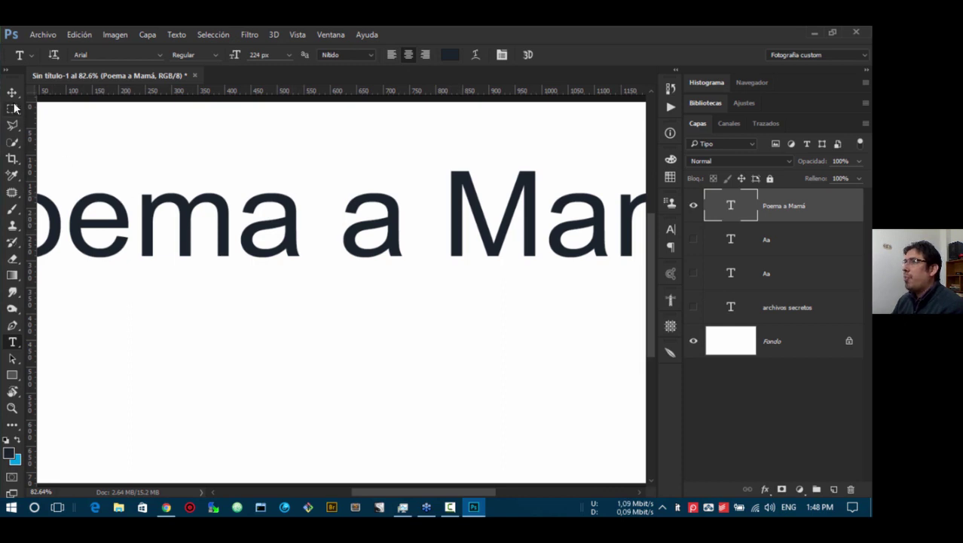
pyautogui.click(451, 60)
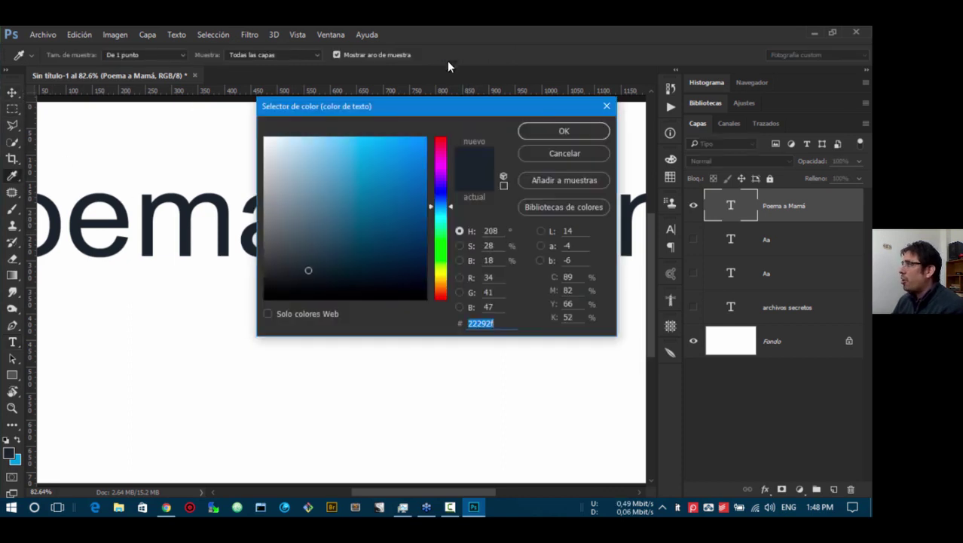
pyautogui.moveTo(337, 212)
pyautogui.mouseDown()
pyautogui.moveTo(361, 226)
pyautogui.moveTo(366, 263)
pyautogui.moveTo(343, 236)
pyautogui.moveTo(396, 212)
pyautogui.moveTo(393, 196)
pyautogui.mouseUp()
pyautogui.click(560, 134)
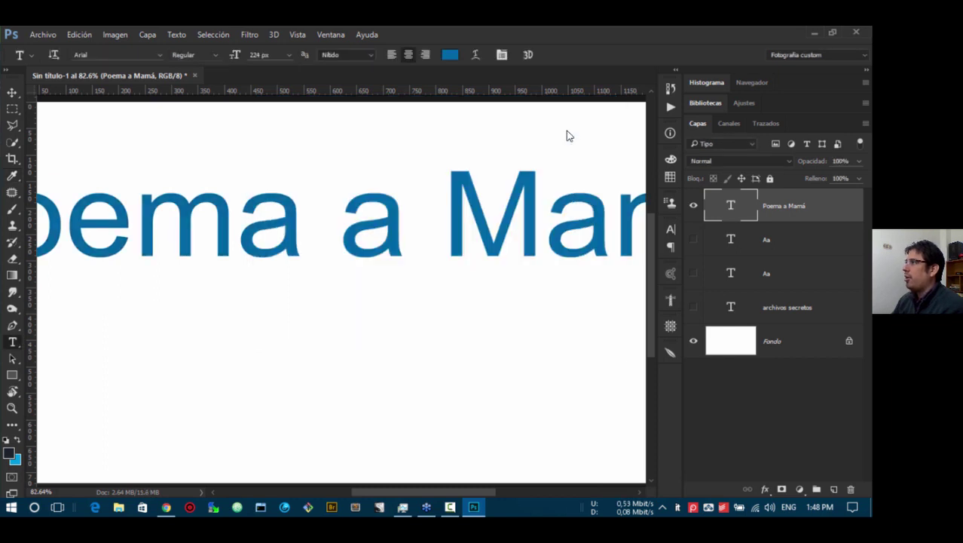
pyautogui.click(478, 55)
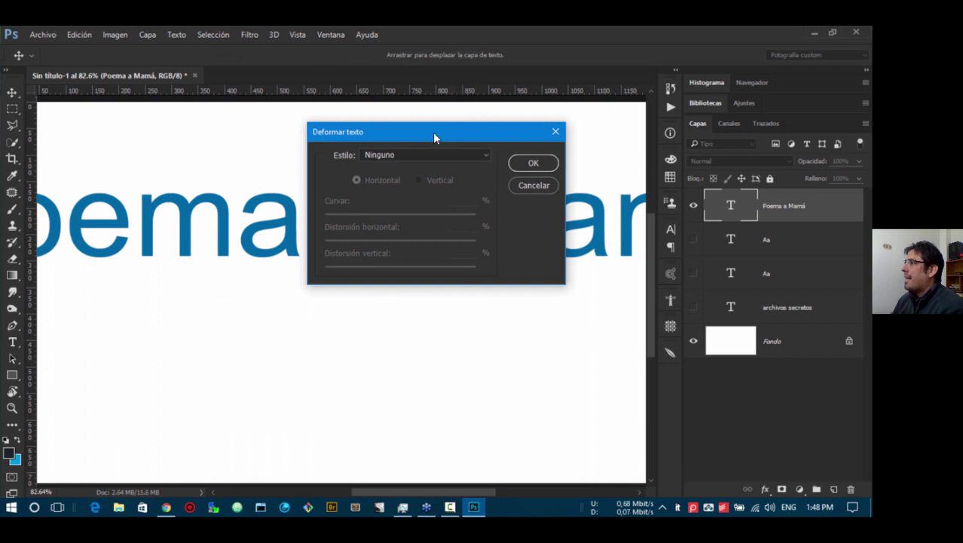
pyautogui.moveTo(433, 132); pyautogui.dragTo(289, 210)
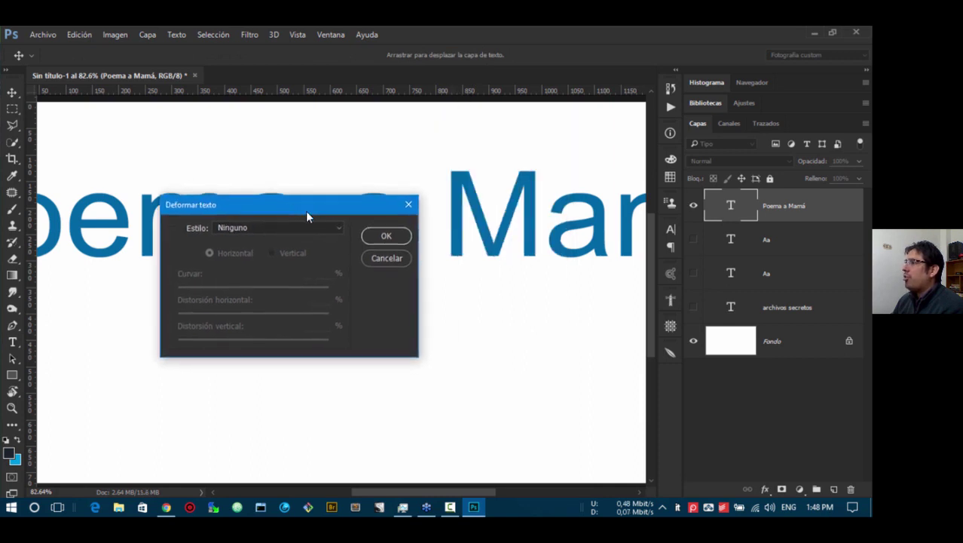
pyautogui.click(387, 259)
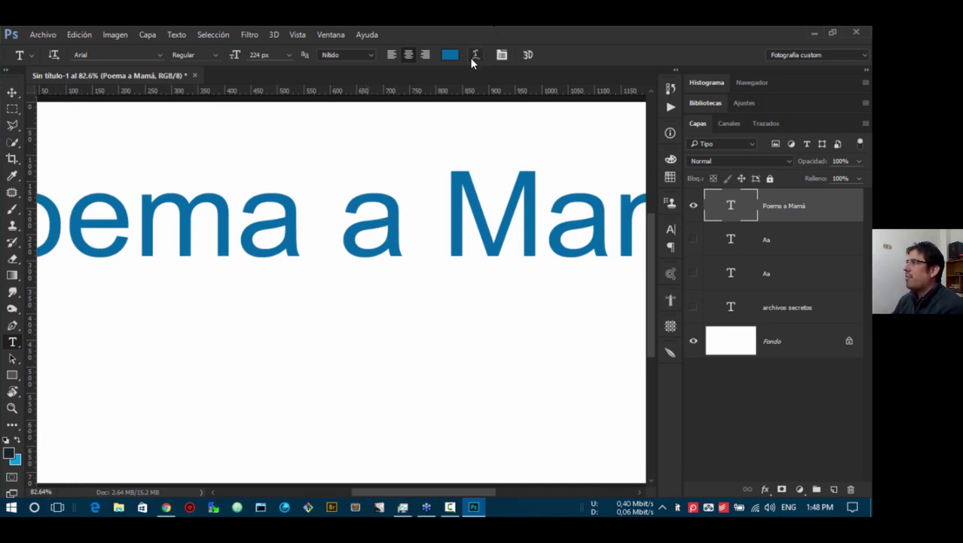
# - Reduce the "Poema a Mamá" title's font size to 131 px so the whole text fits in view
pyautogui.click(12, 93)
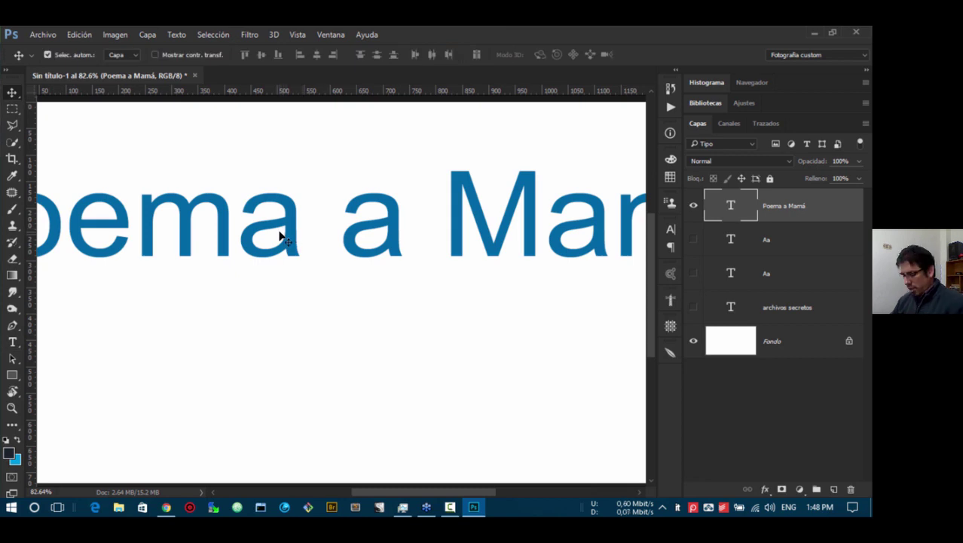
pyautogui.press('t')
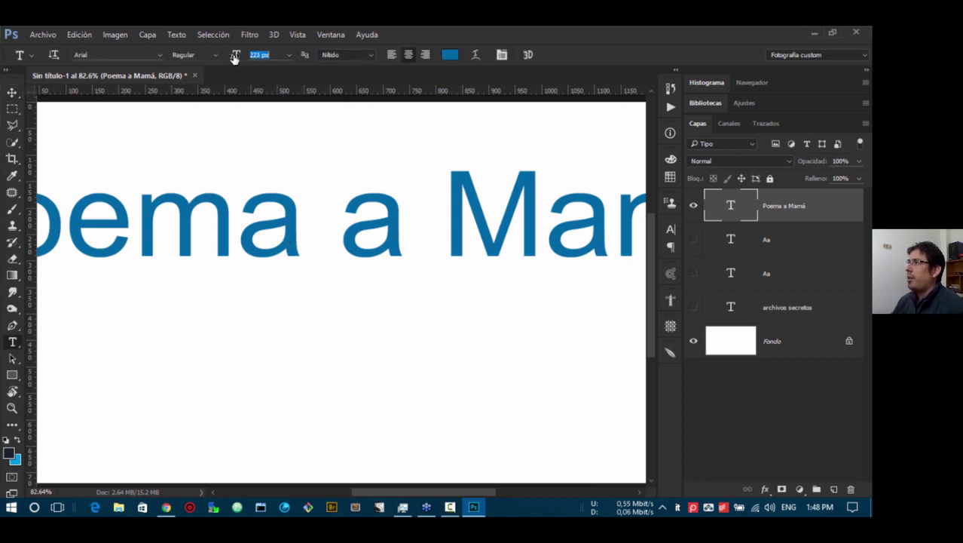
pyautogui.moveTo(232, 60)
pyautogui.mouseDown()
pyautogui.moveTo(216, 61)
pyautogui.moveTo(234, 57)
pyautogui.moveTo(219, 69)
pyautogui.moveTo(226, 62)
pyautogui.mouseUp()
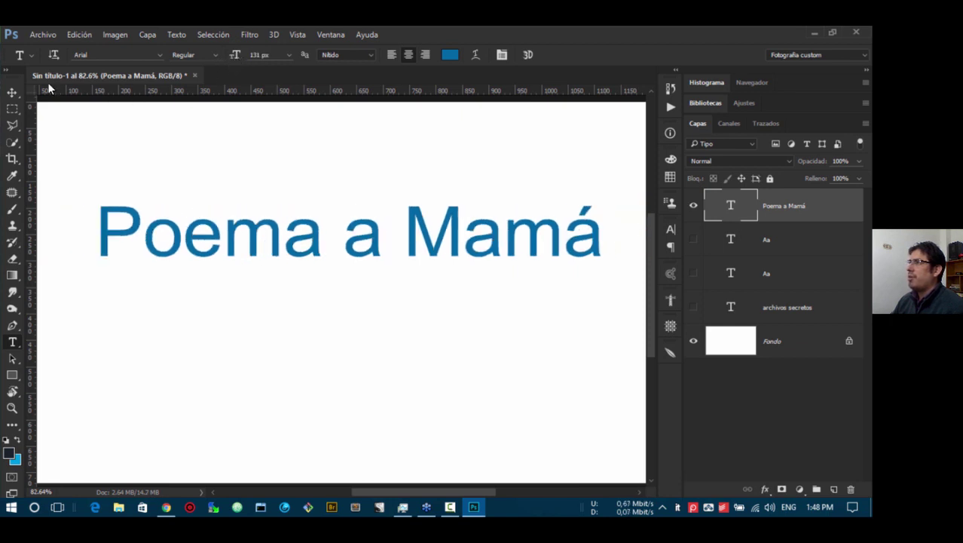
pyautogui.click(12, 92)
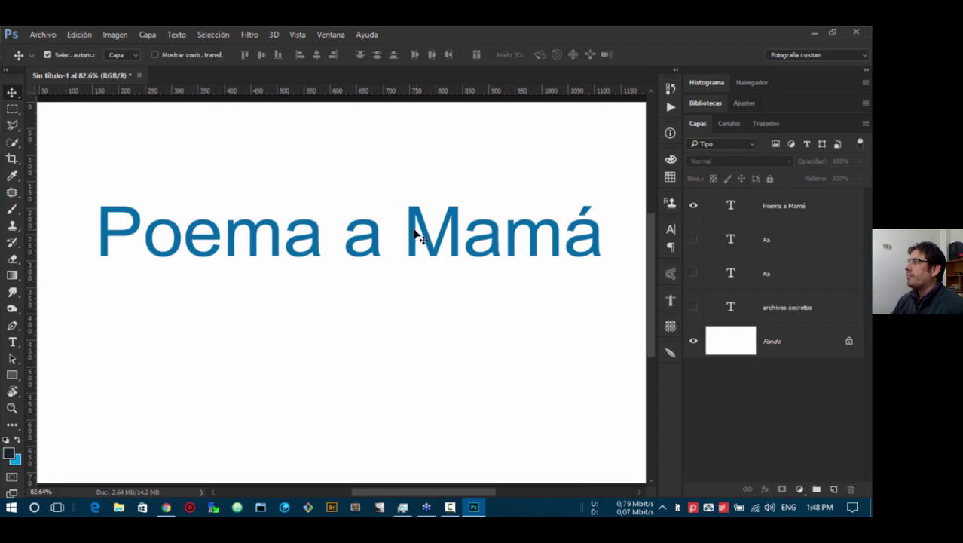
pyautogui.press('t')
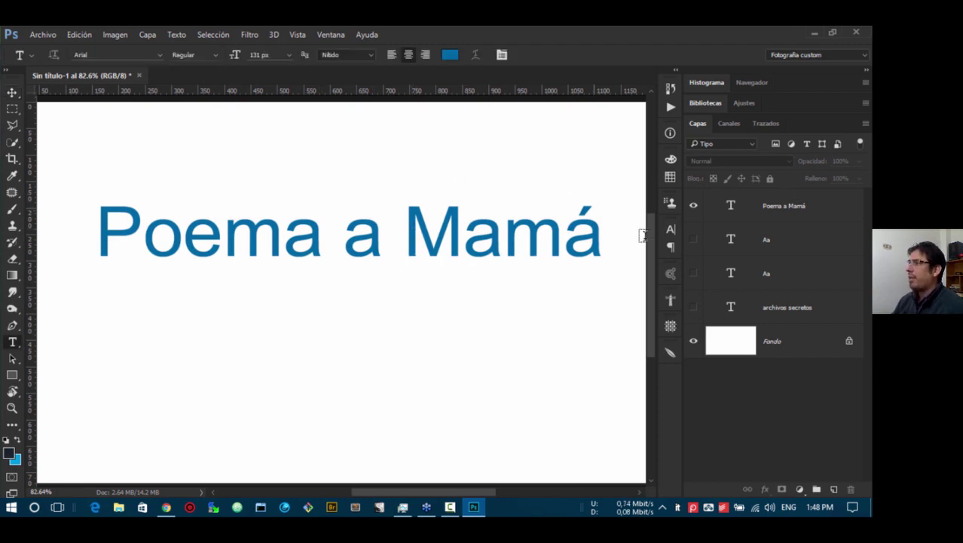
# - Try an Arco text warp on the "Poema a Mamá" layer with a horizontal bend of -29%
pyautogui.click(787, 212)
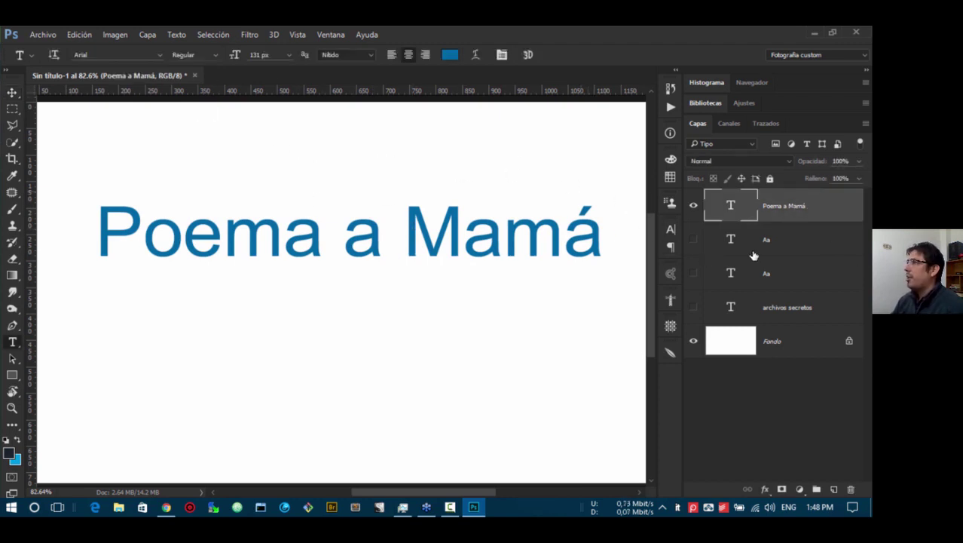
pyautogui.click(476, 55)
pyautogui.moveTo(315, 209); pyautogui.dragTo(425, 324)
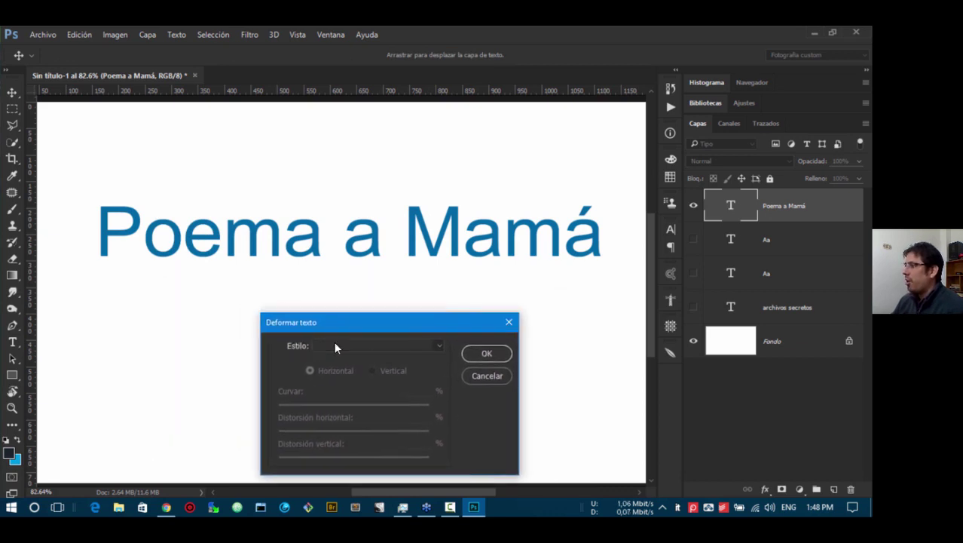
pyautogui.click(337, 345)
pyautogui.click(360, 127)
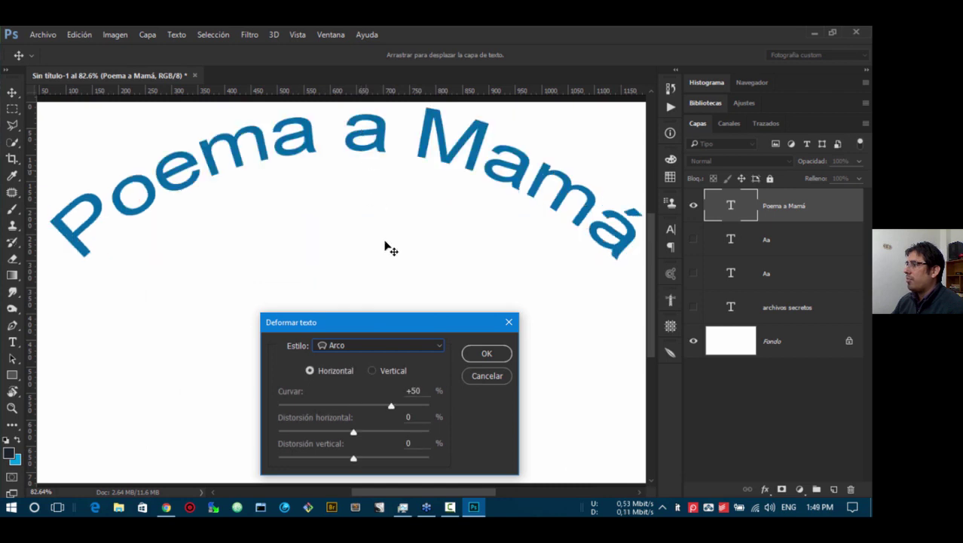
pyautogui.moveTo(372, 327); pyautogui.dragTo(339, 305)
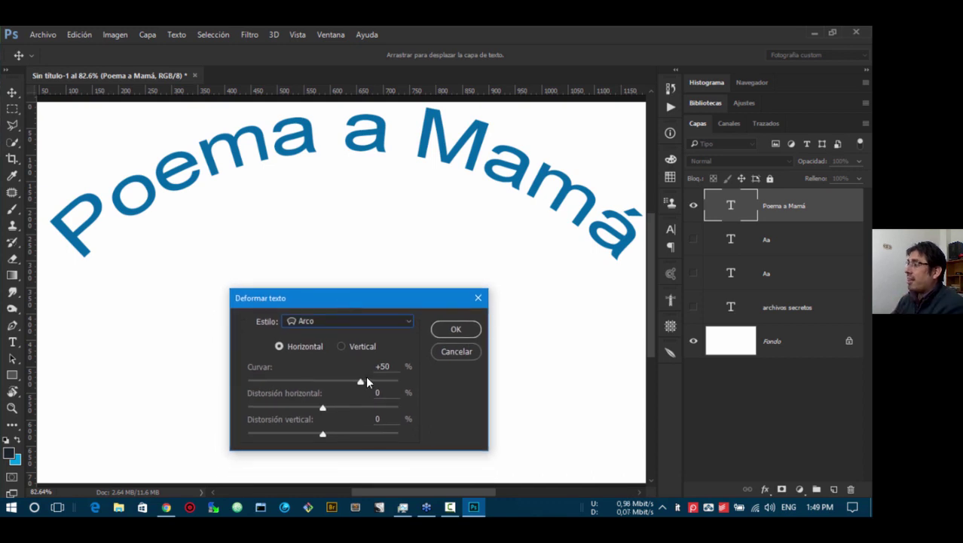
pyautogui.moveTo(359, 383); pyautogui.dragTo(297, 384)
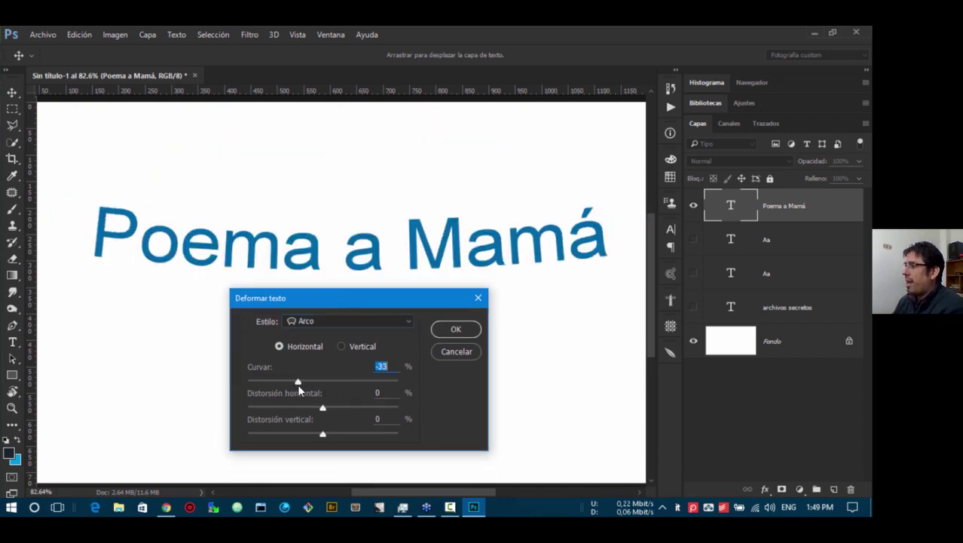
pyautogui.moveTo(347, 300); pyautogui.dragTo(399, 358)
pyautogui.moveTo(351, 440)
pyautogui.mouseDown()
pyautogui.moveTo(373, 443)
pyautogui.moveTo(354, 443)
pyautogui.mouseUp()
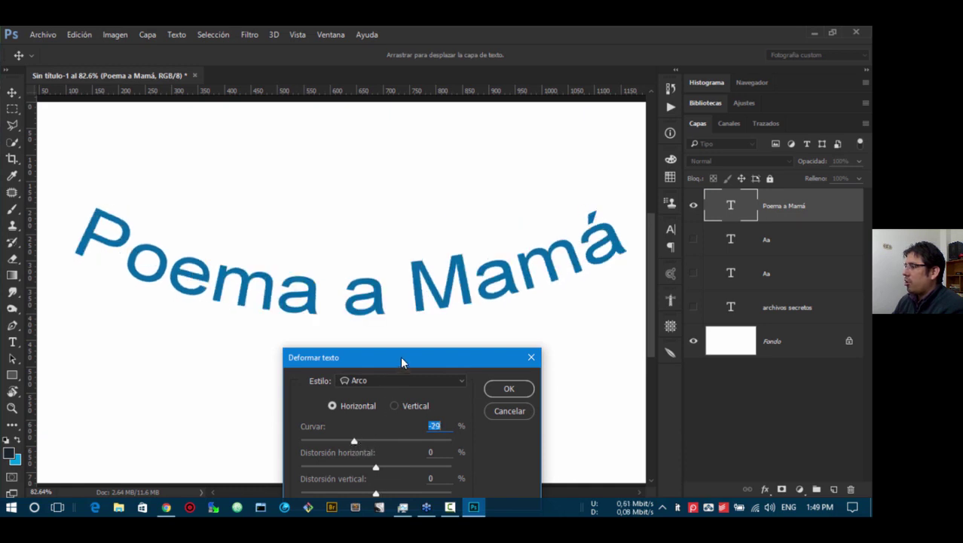
# - Set the arc warp's horizontal distortion to -73% and its vertical distortion to +20%
pyautogui.moveTo(400, 356); pyautogui.dragTo(698, 310)
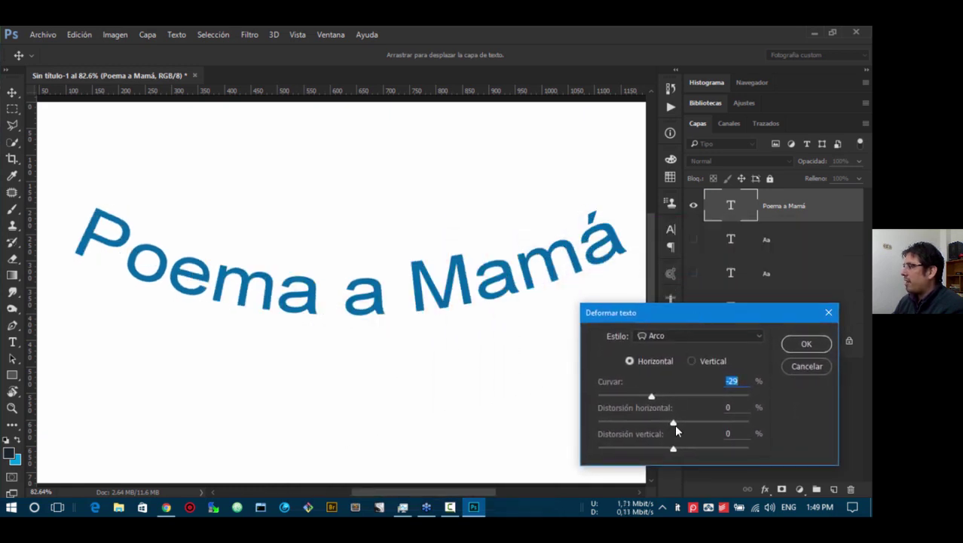
pyautogui.moveTo(674, 423); pyautogui.dragTo(727, 423)
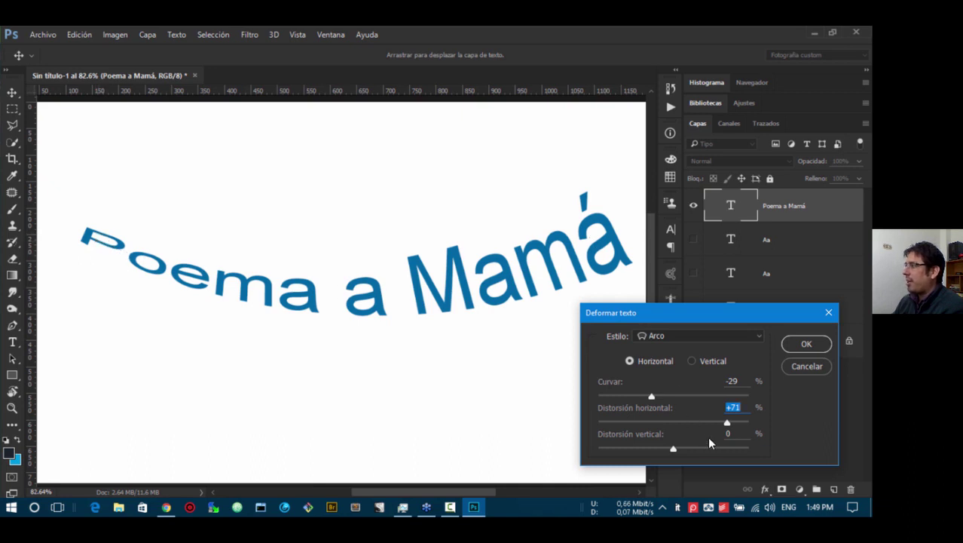
pyautogui.moveTo(717, 419); pyautogui.dragTo(618, 421)
pyautogui.moveTo(673, 449)
pyautogui.mouseDown()
pyautogui.moveTo(705, 449)
pyautogui.moveTo(688, 449)
pyautogui.mouseUp()
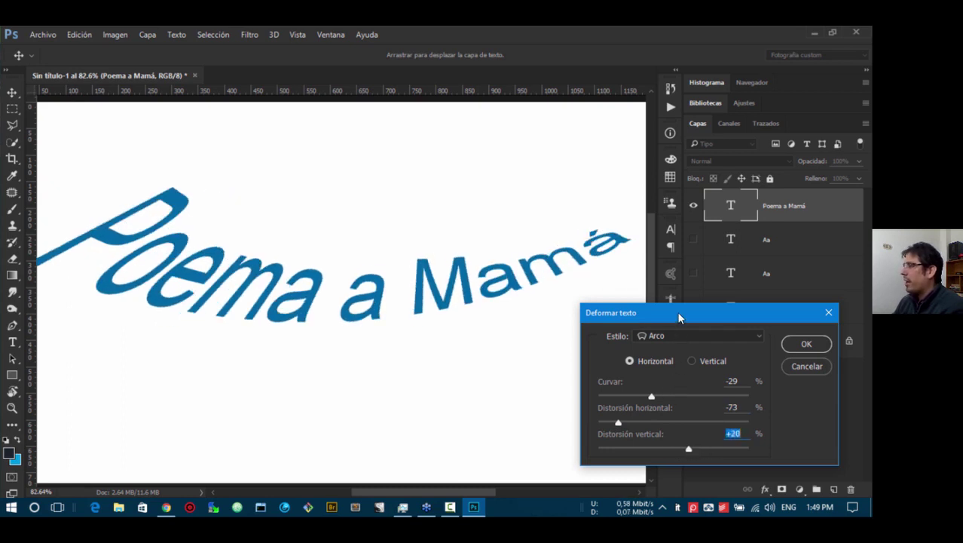
# - Switch the warp style to Arco inferior and restore the original unwarped settings
pyautogui.click(679, 337)
pyautogui.click(677, 131)
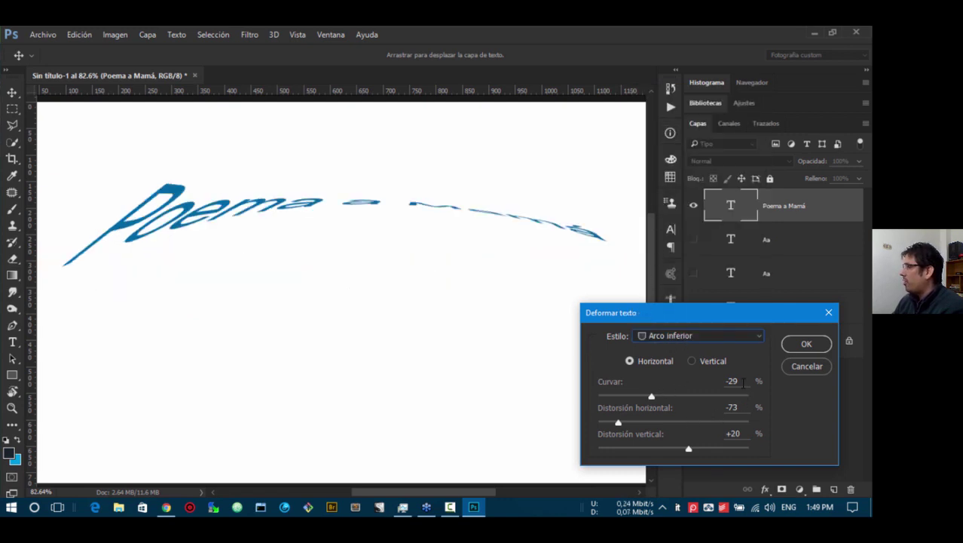
pyautogui.keyDown('alt'); pyautogui.click(794, 367); pyautogui.keyUp('alt')
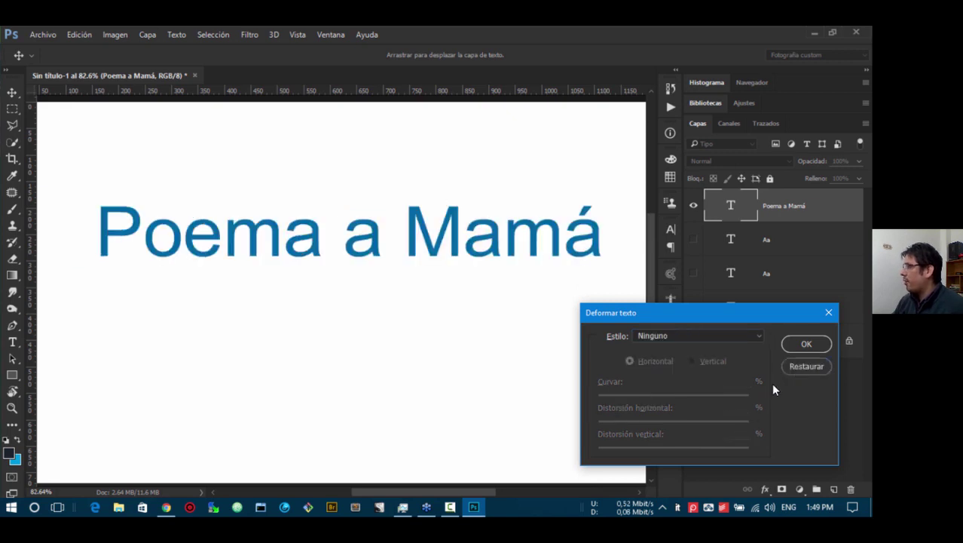
pyautogui.press('alt')
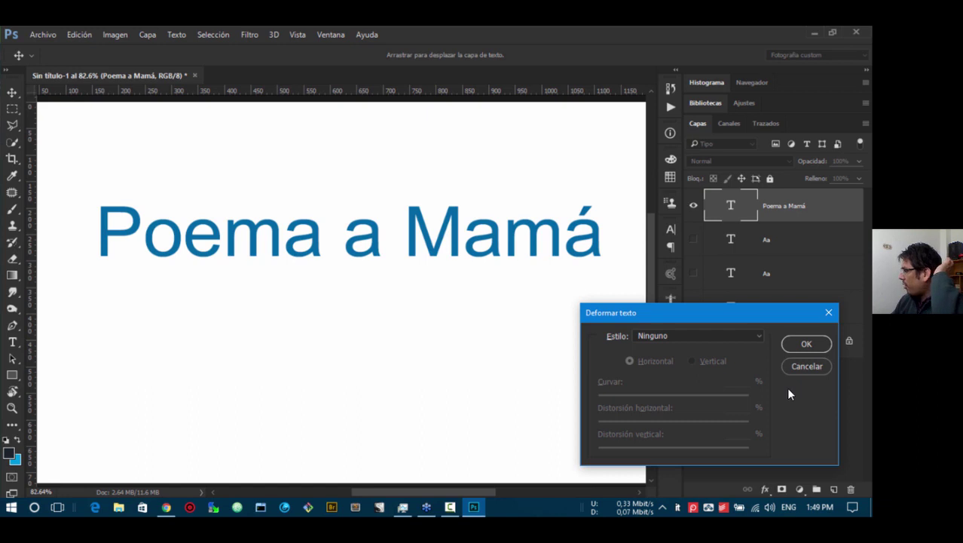
# - Preview the Arco, Arco inferior, Arco superior, Bóveda and Abombar warp styles on the title
pyautogui.click(703, 336)
pyautogui.press('Down')
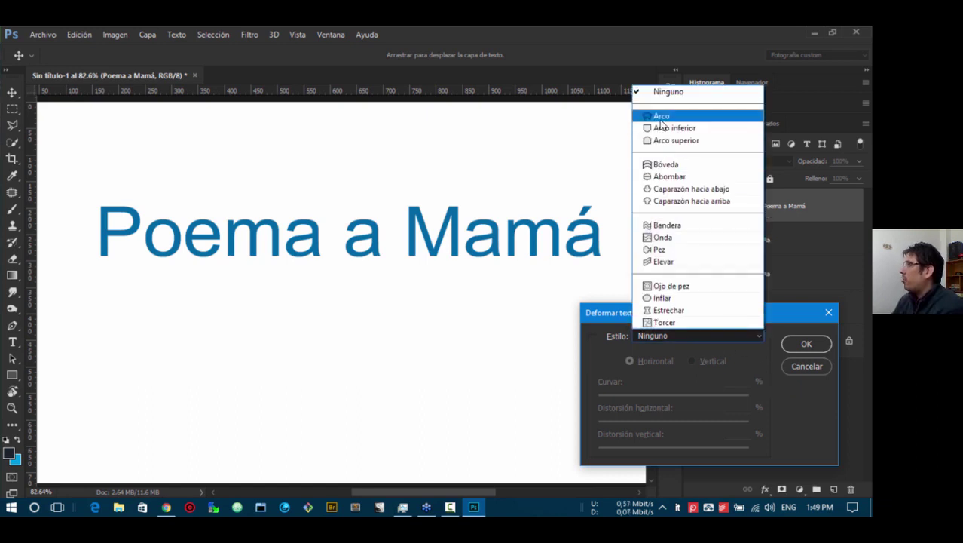
pyautogui.press('Return')
pyautogui.click(702, 331)
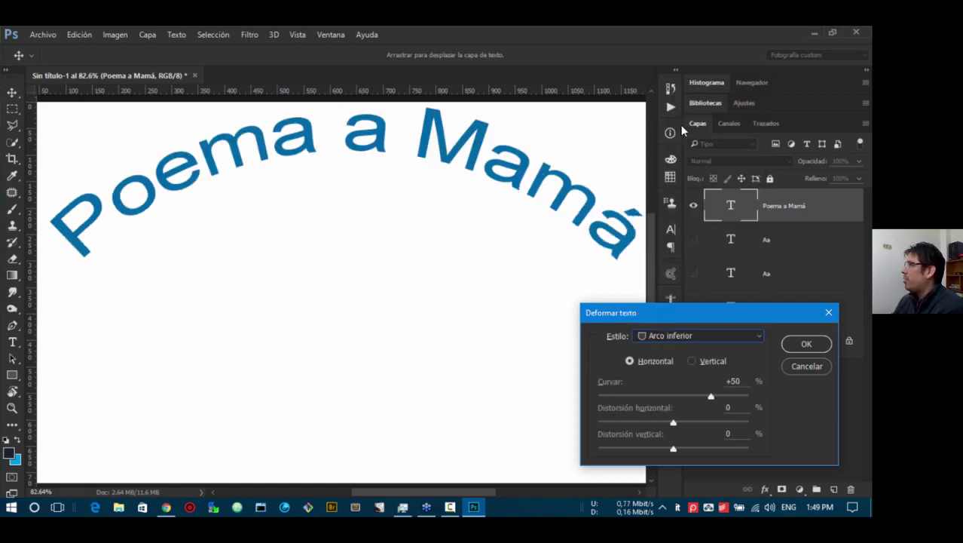
pyautogui.click(679, 127)
pyautogui.press('Down')
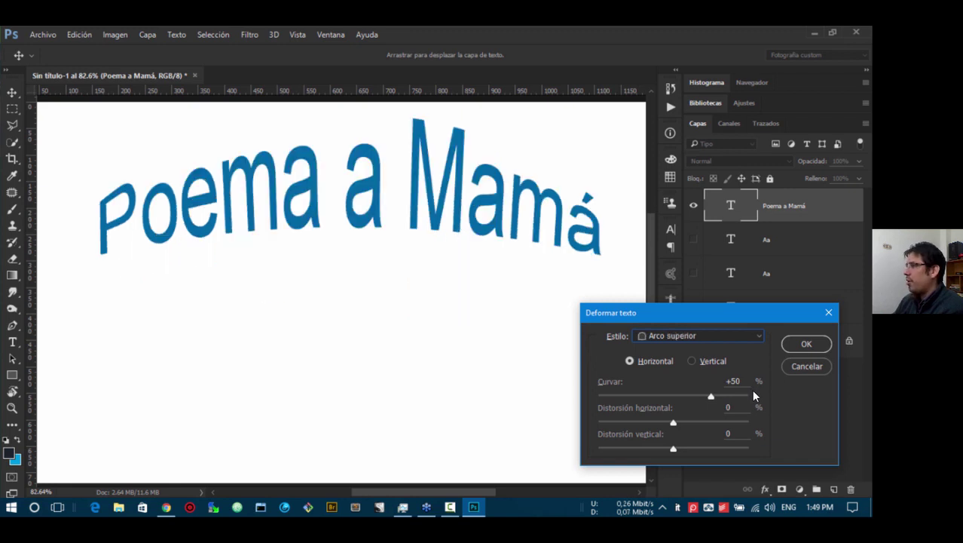
pyautogui.press('Down')
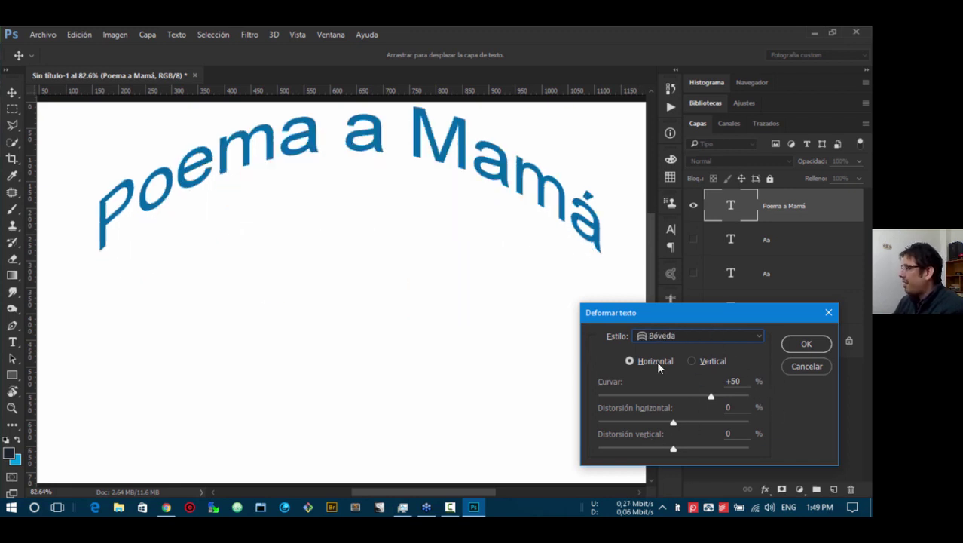
pyautogui.press('Down')
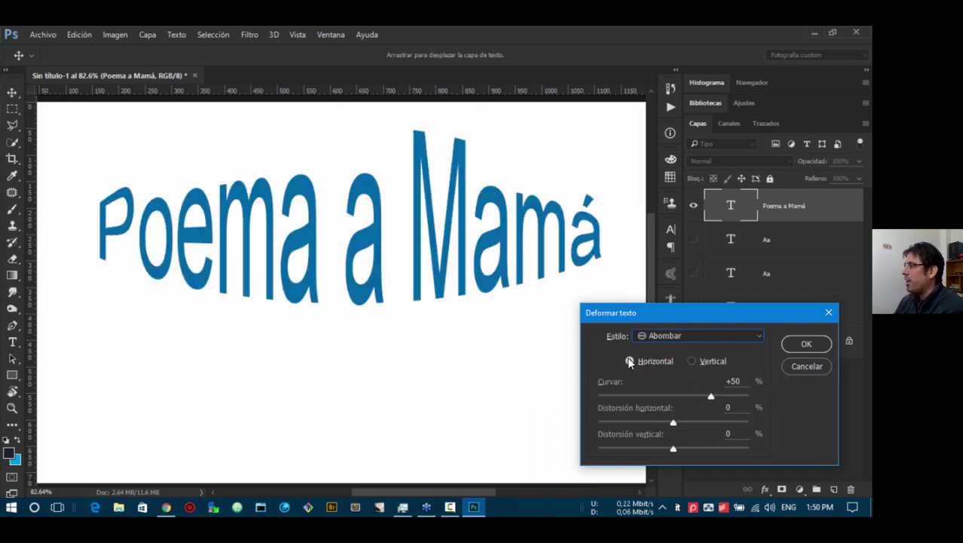
# - Preview the Caparazón hacia abajo, Caparazón hacia arriba, Bandera, Onda and Pez warp styles with the title kept uncovered
pyautogui.moveTo(727, 314); pyautogui.dragTo(693, 355)
pyautogui.press('Down')
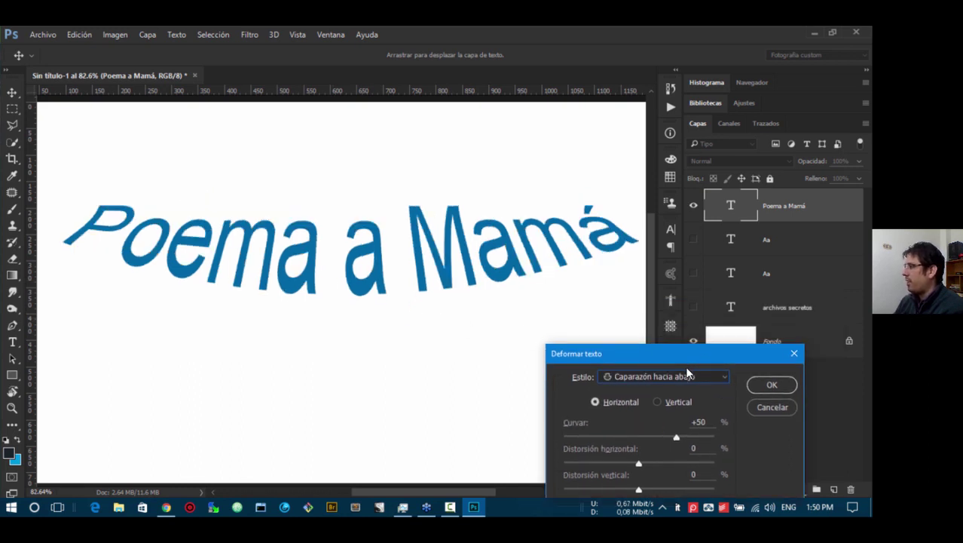
pyautogui.press('Down')
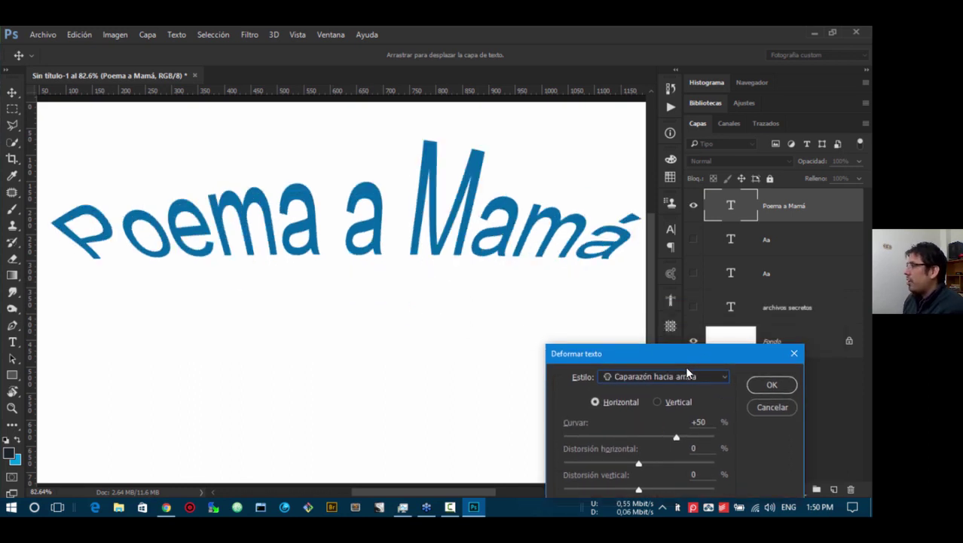
pyautogui.press('Down')
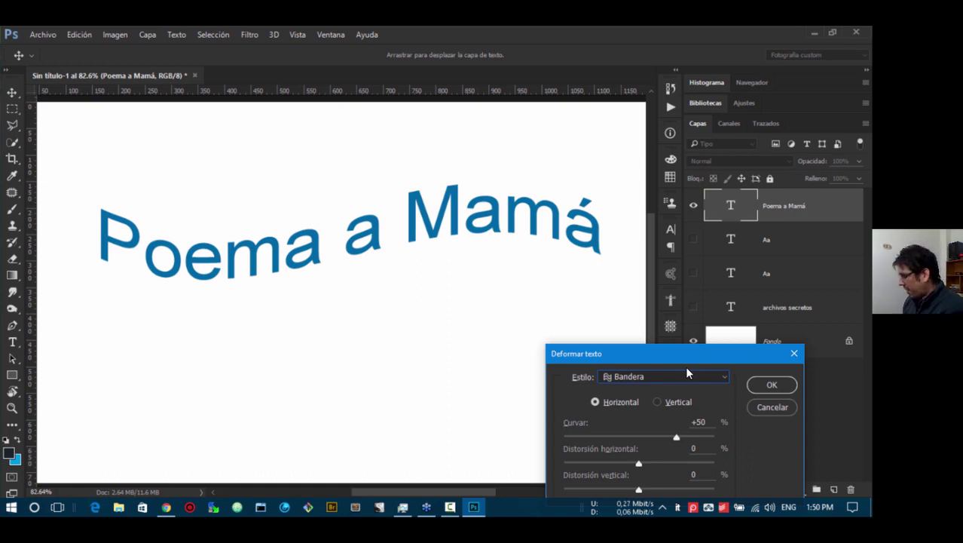
pyautogui.press('Down')
pyautogui.press('Down')
pyautogui.press('Down')
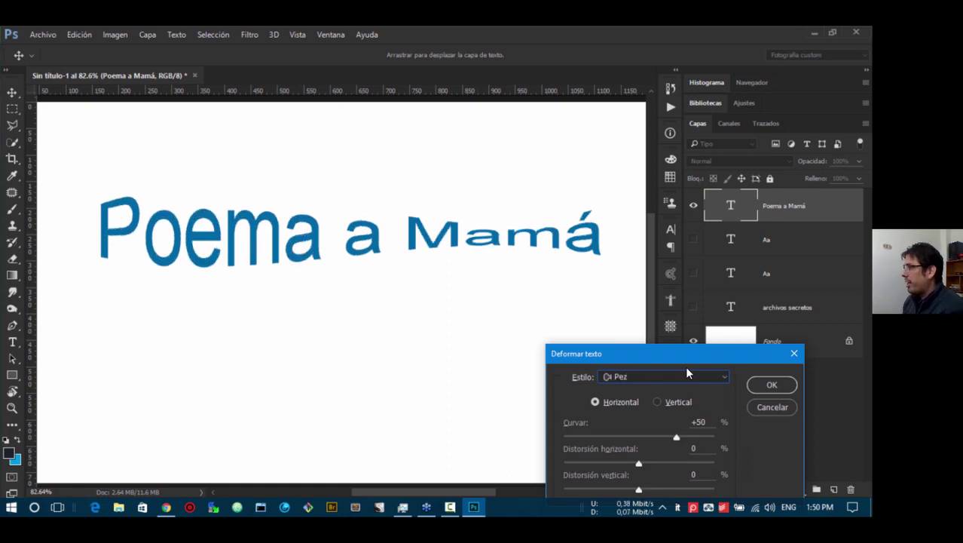
# - Preview the remaining warp styles from Ojo de pez to Torcer and cancel the text warp
pyautogui.press('Down')
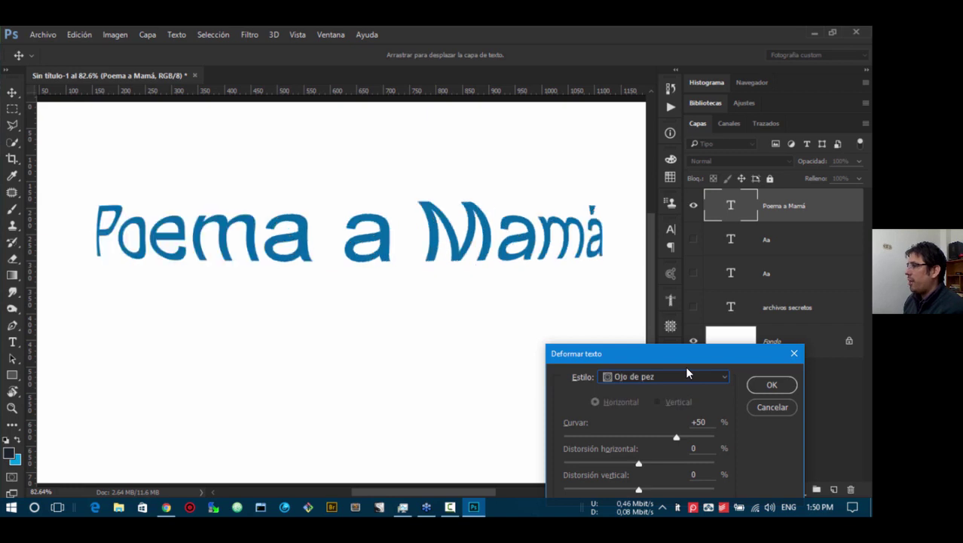
pyautogui.press('Down')
pyautogui.press('Down')
pyautogui.press('Down')
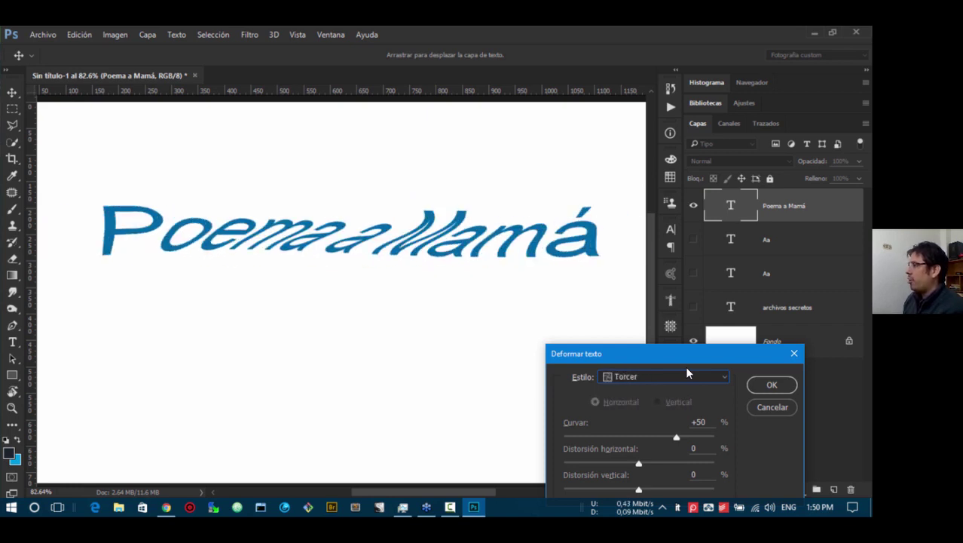
pyautogui.click(680, 376)
pyautogui.click(680, 377)
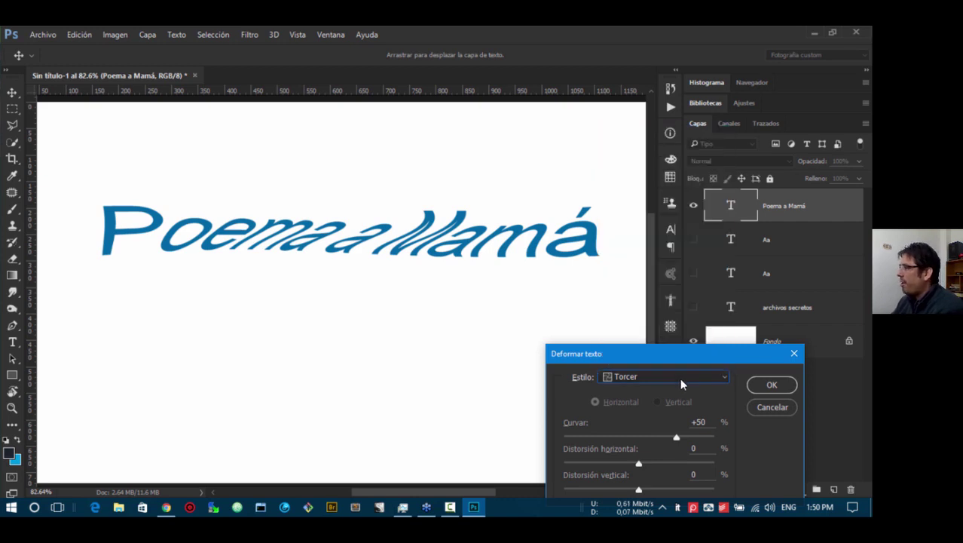
pyautogui.moveTo(717, 354); pyautogui.dragTo(346, 292)
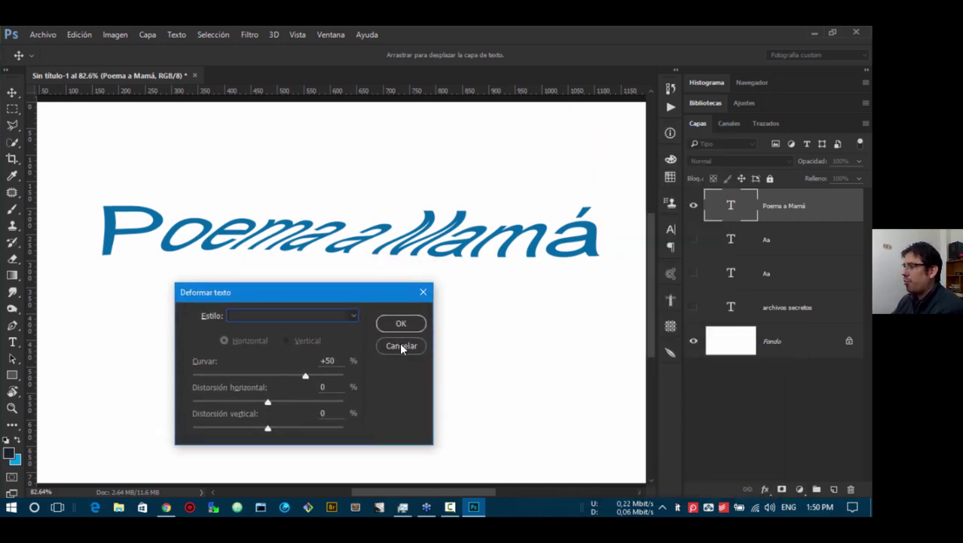
pyautogui.click(401, 346)
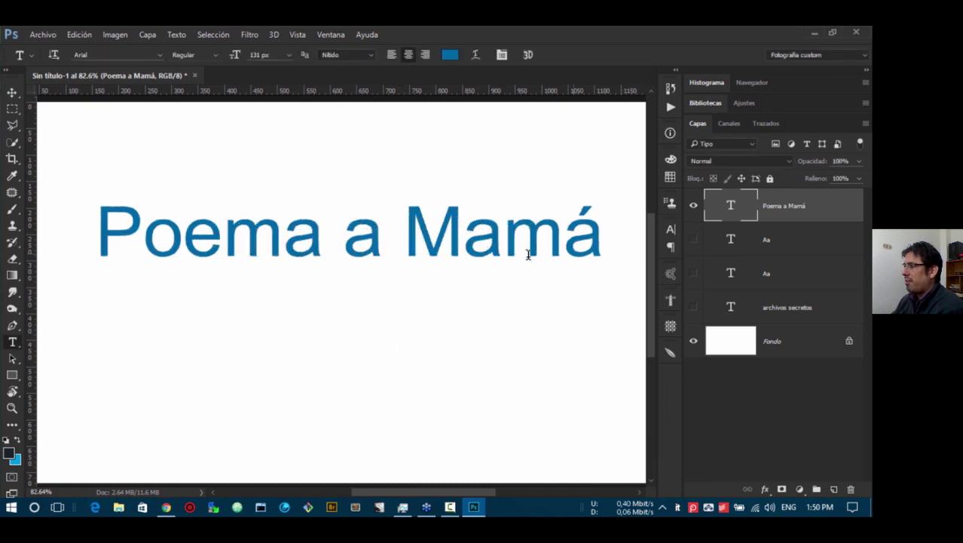
# - Move the "Poema a Mamá" title slightly to the left and up, and return to the Type tool
pyautogui.click(12, 92)
pyautogui.moveTo(466, 244); pyautogui.dragTo(439, 240)
pyautogui.press('t')
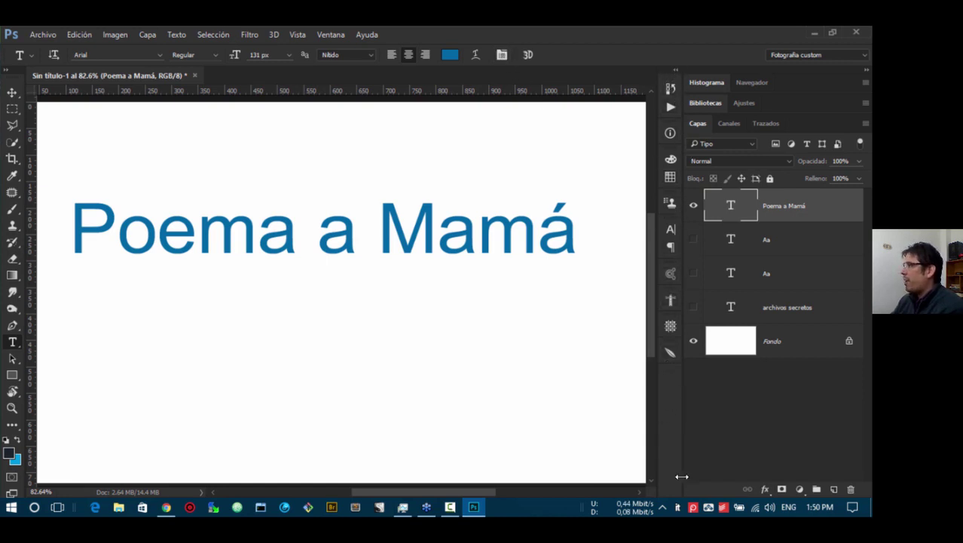
# - Examine the character and paragraph formatting options available for the title
pyautogui.click(331, 35)
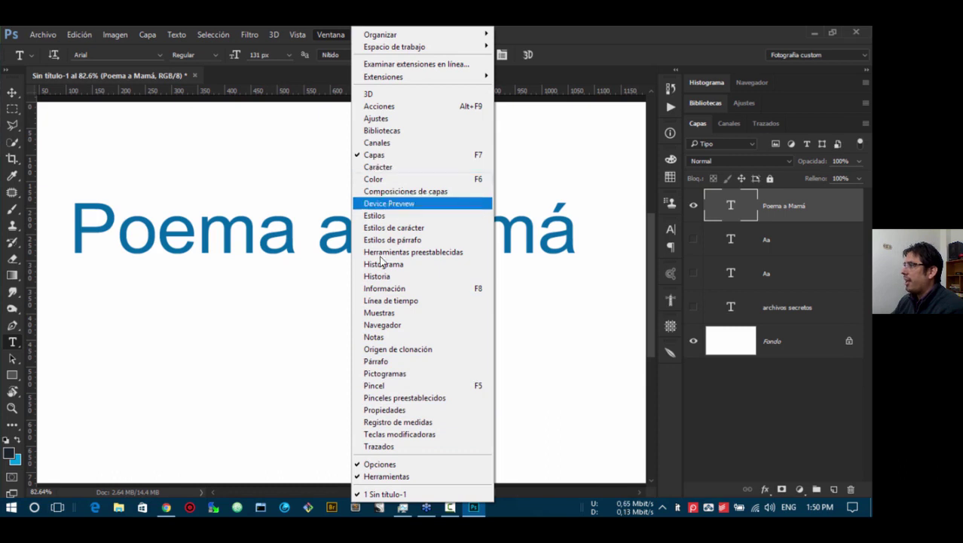
pyautogui.click(591, 35)
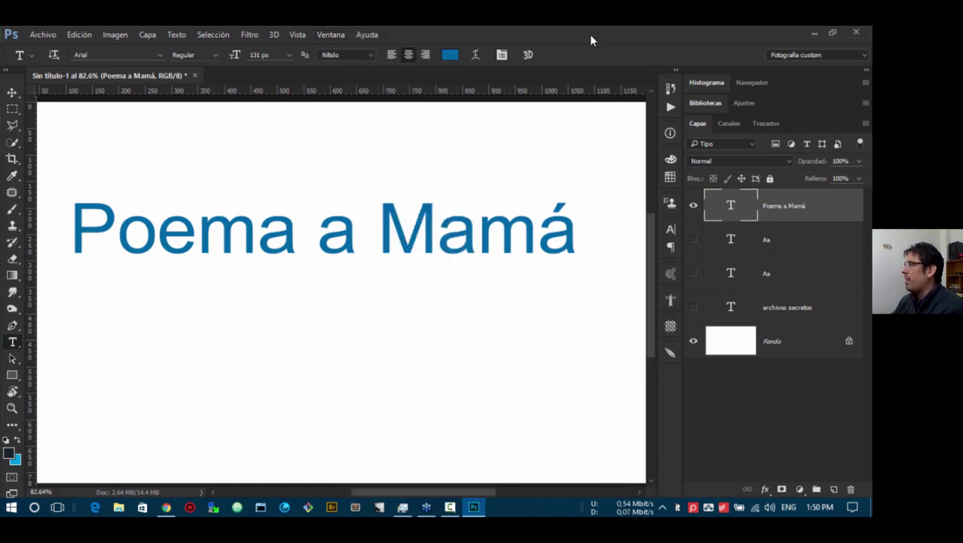
pyautogui.click(501, 59)
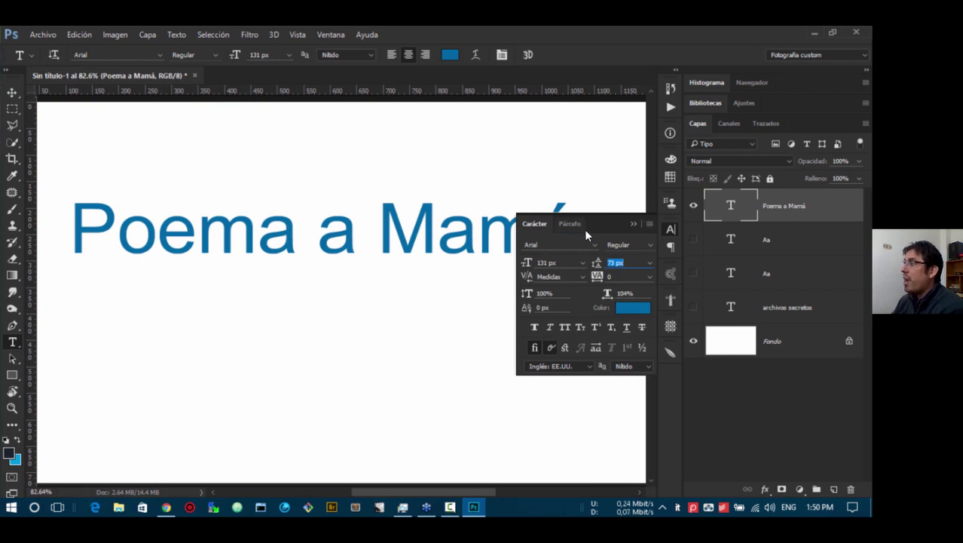
pyautogui.click(533, 224)
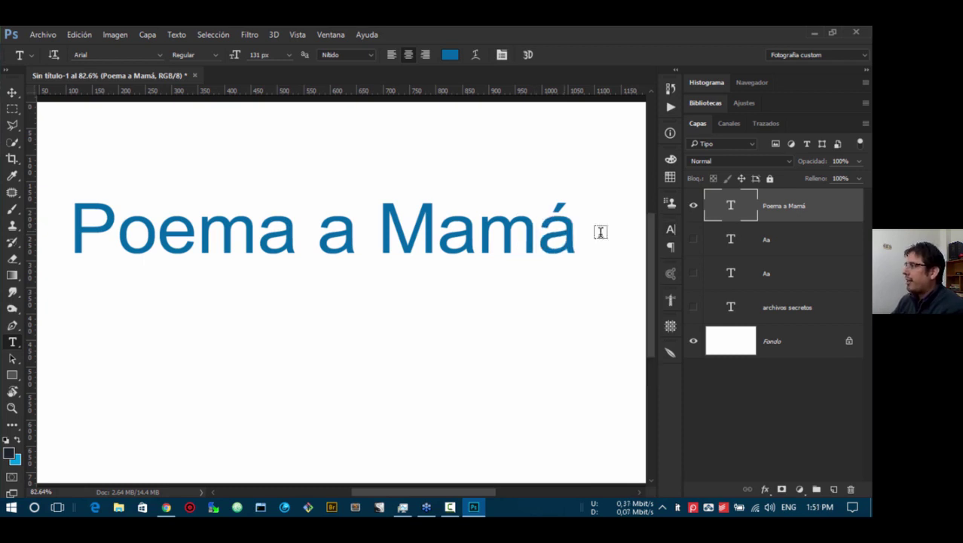
pyautogui.click(668, 230)
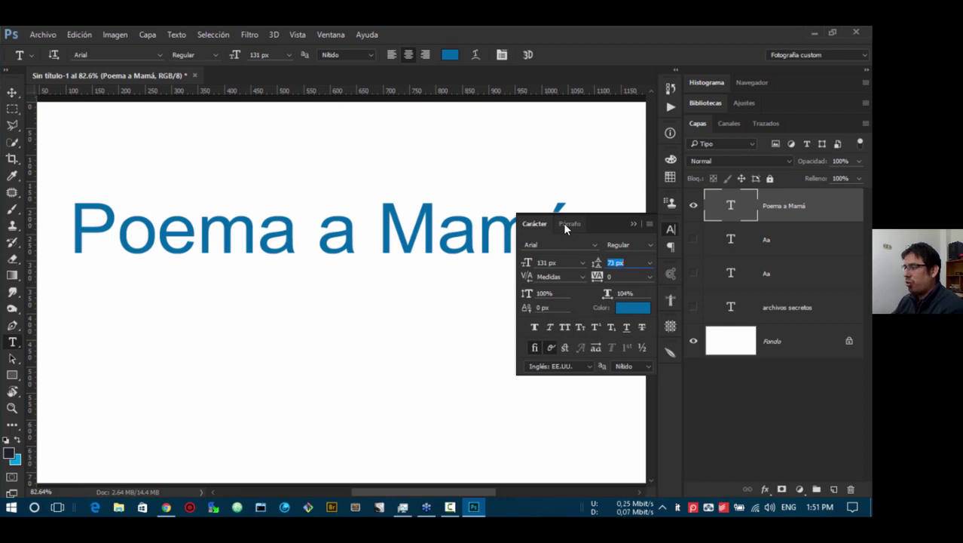
pyautogui.click(544, 224)
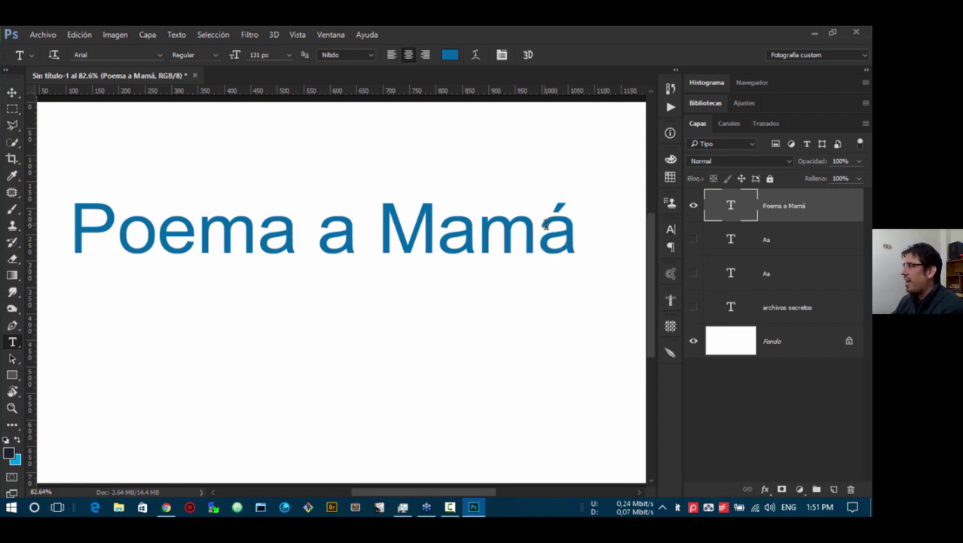
pyautogui.click(670, 231)
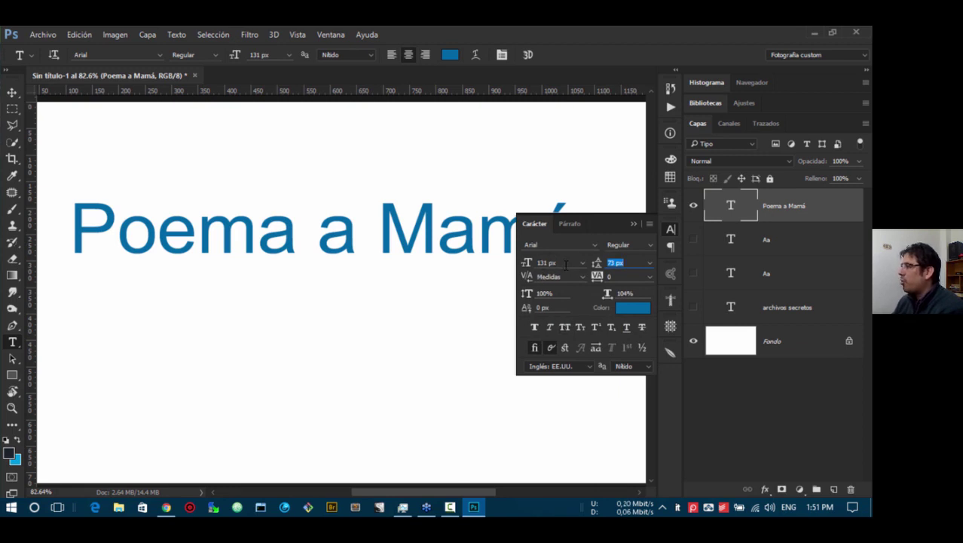
pyautogui.click(577, 223)
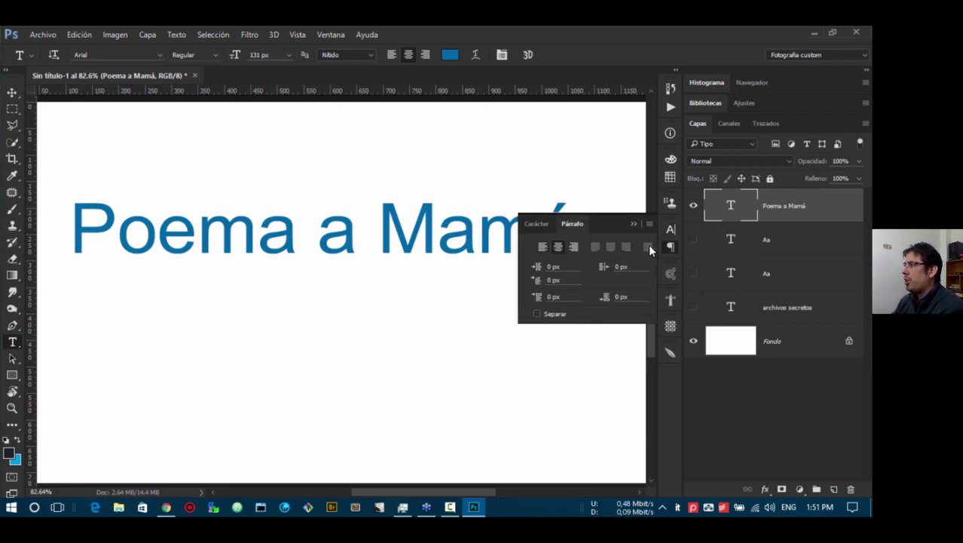
# - Detach the Character and Paragraph panel group and dock it below the other collapsed panels
pyautogui.click(539, 223)
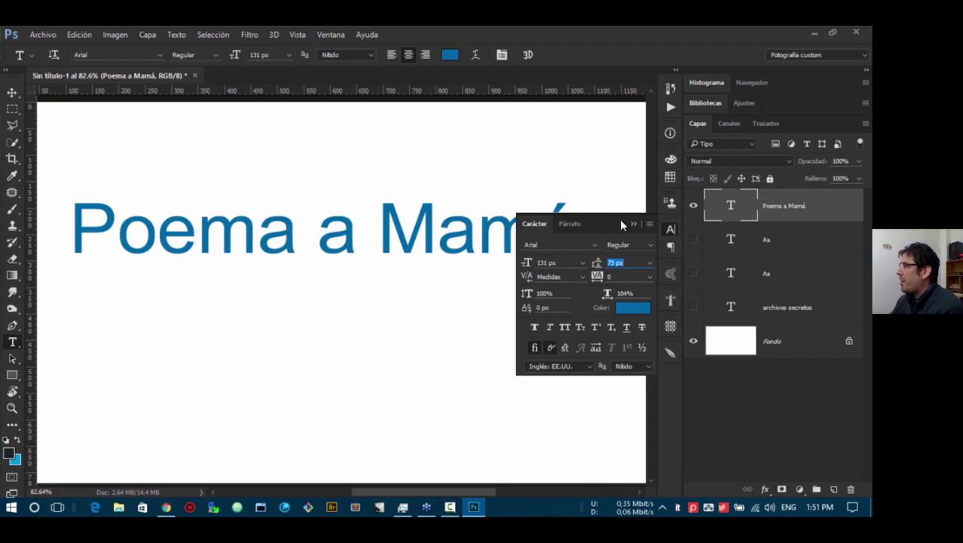
pyautogui.moveTo(615, 219); pyautogui.dragTo(368, 293)
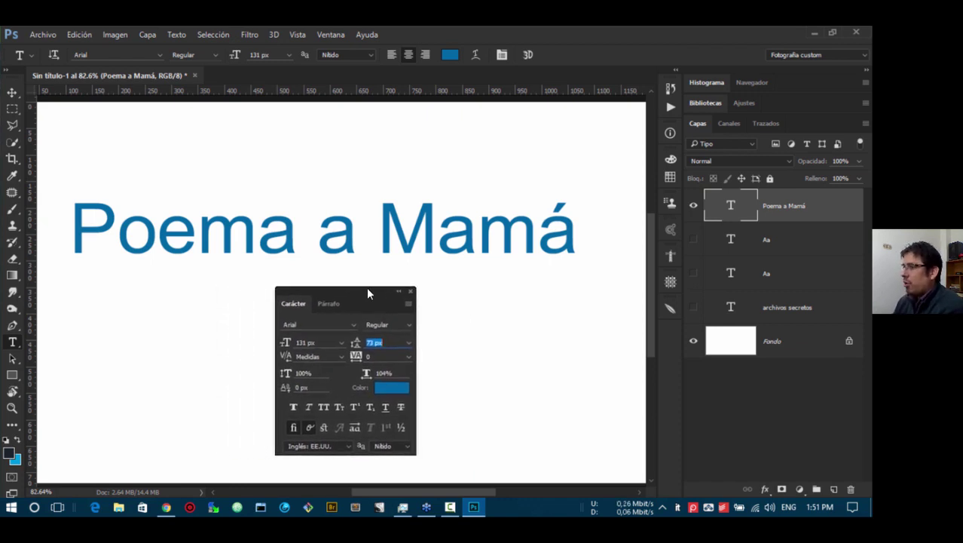
pyautogui.moveTo(378, 292); pyautogui.dragTo(672, 326)
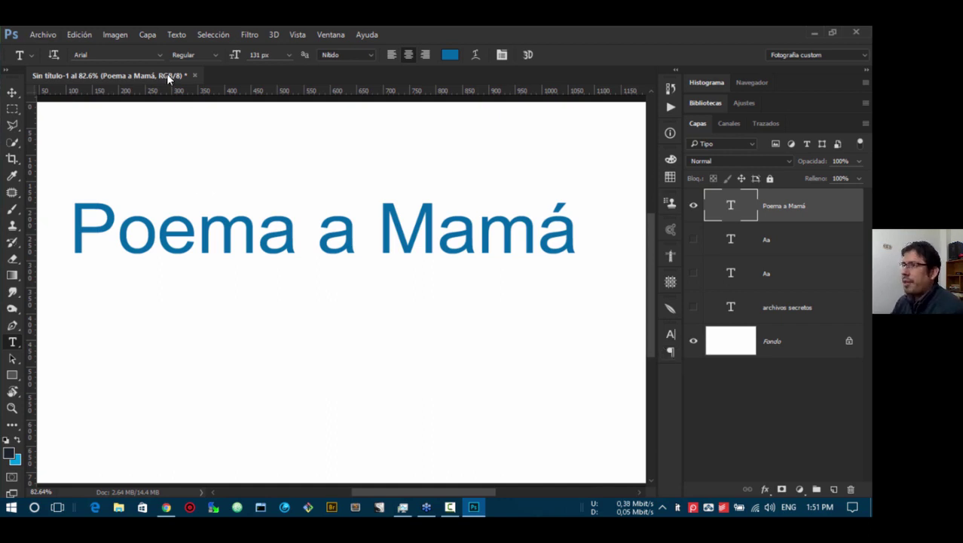
# - Enlarge only the word "Mamá" in the title to 162 px and set its style to Black
pyautogui.click(11, 93)
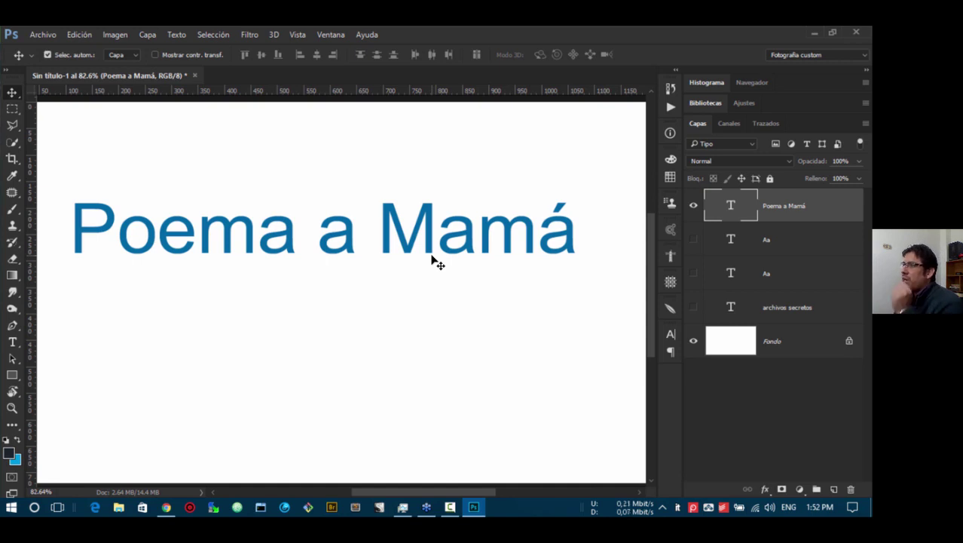
pyautogui.press('t')
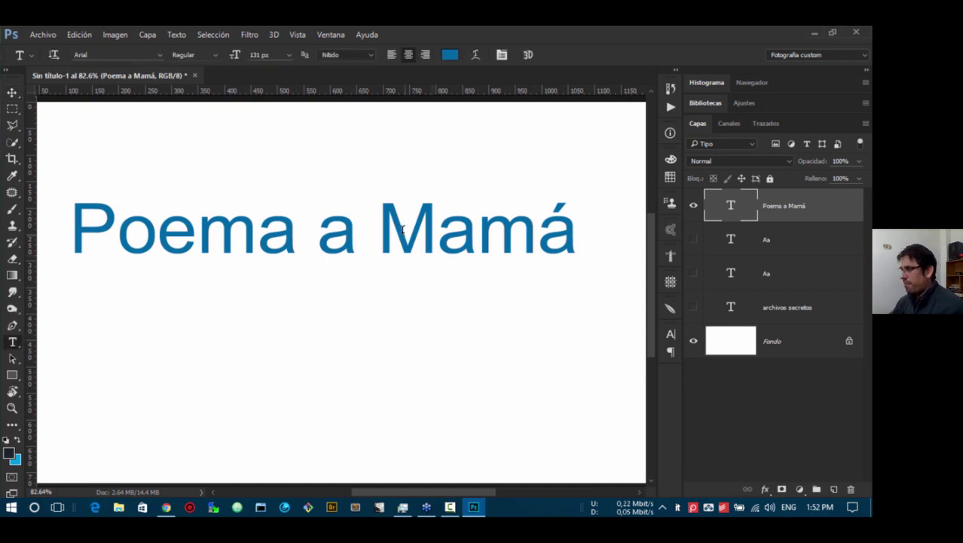
pyautogui.moveTo(379, 235); pyautogui.dragTo(565, 233)
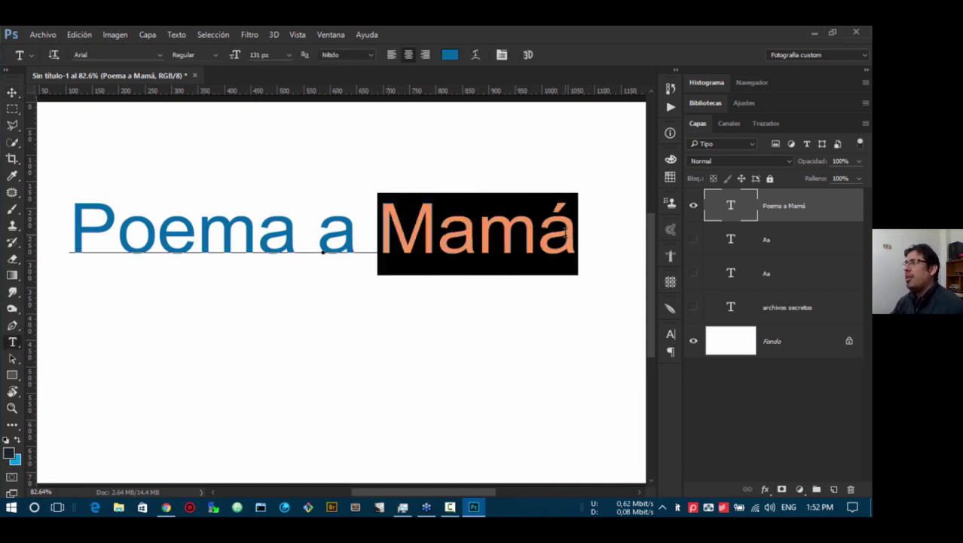
pyautogui.moveTo(236, 58); pyautogui.dragTo(260, 58)
pyautogui.click(215, 55)
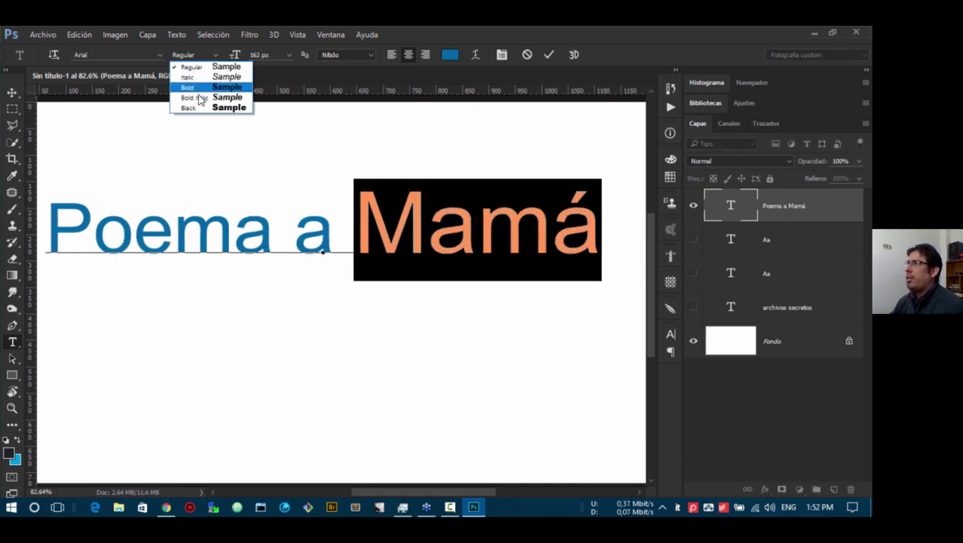
pyautogui.click(206, 107)
# - Recolor the selected word "Mamá" green
pyautogui.click(450, 55)
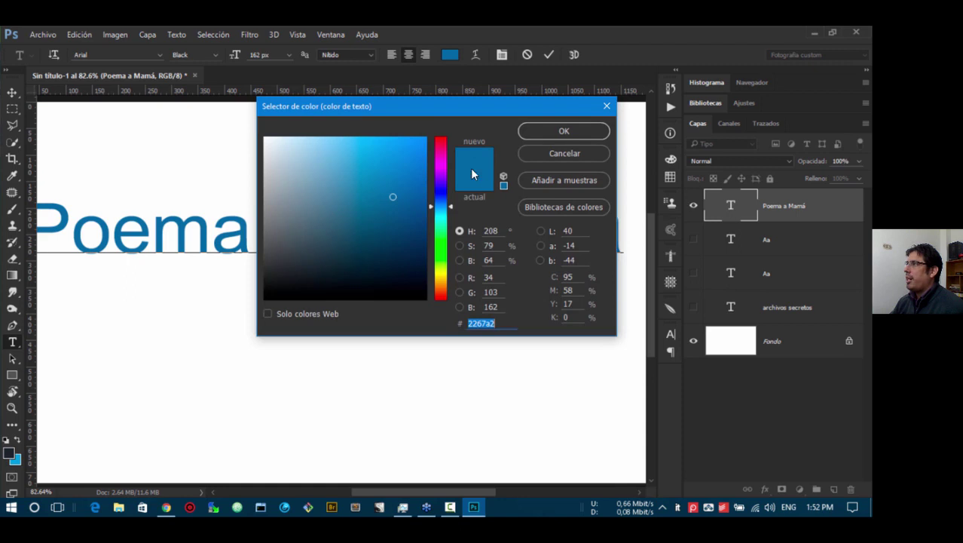
pyautogui.click(436, 249)
pyautogui.click(584, 127)
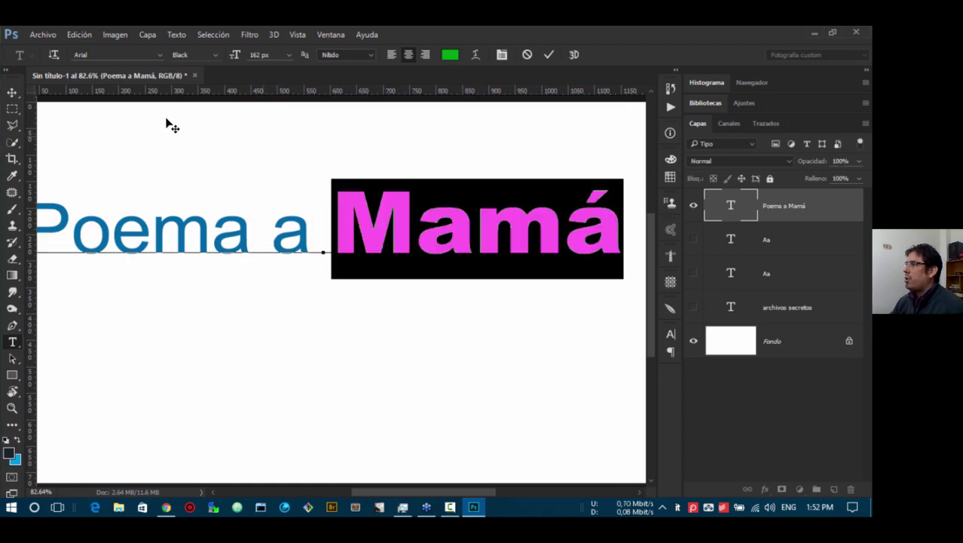
# - Commit the text edit and reposition the two-color title so it fits within the canvas
pyautogui.click(12, 92)
pyautogui.moveTo(404, 233); pyautogui.dragTo(396, 258)
pyautogui.scroll(-2, 411, 236)
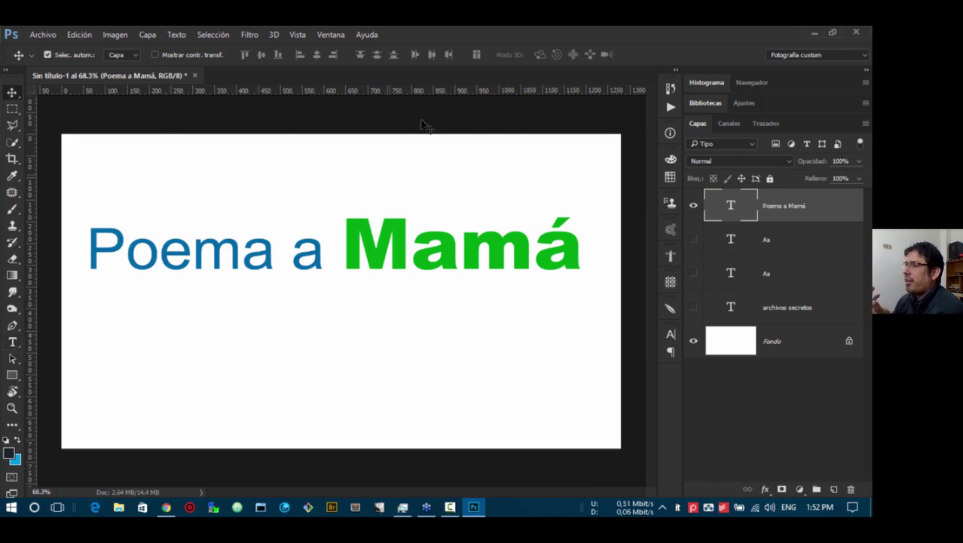
# - Recolor the whole "Poema a Mamá" title blue (#1969ae) without selecting individual words
pyautogui.press('t')
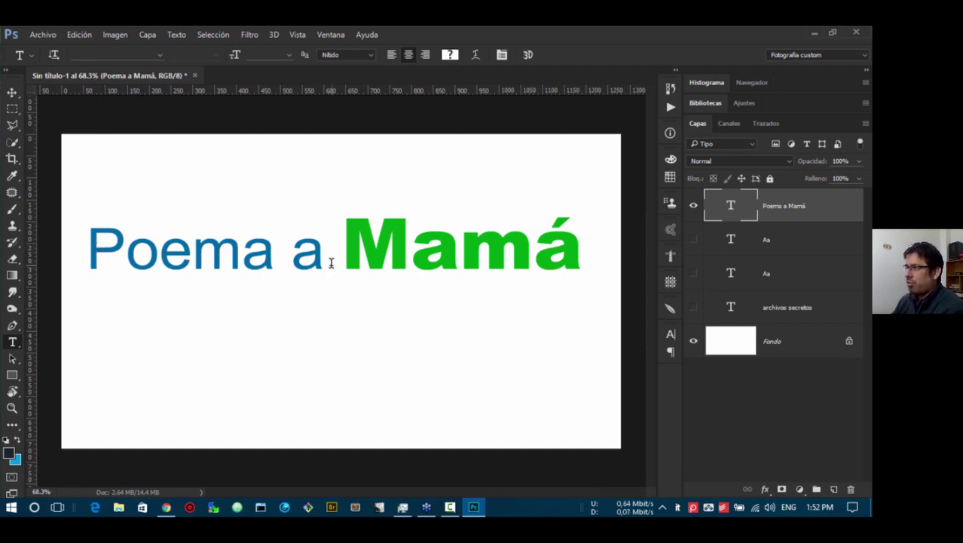
pyautogui.click(452, 55)
pyautogui.click(505, 180)
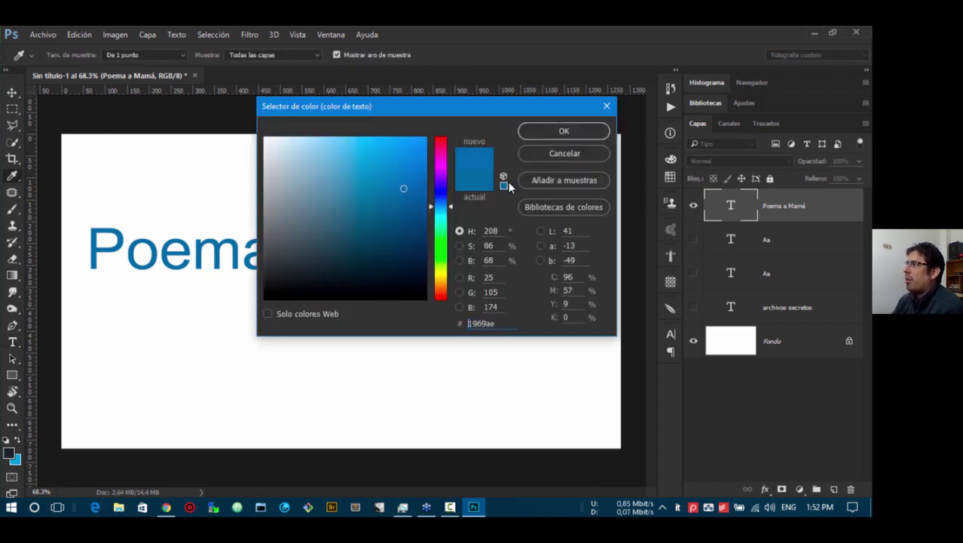
pyautogui.click(564, 128)
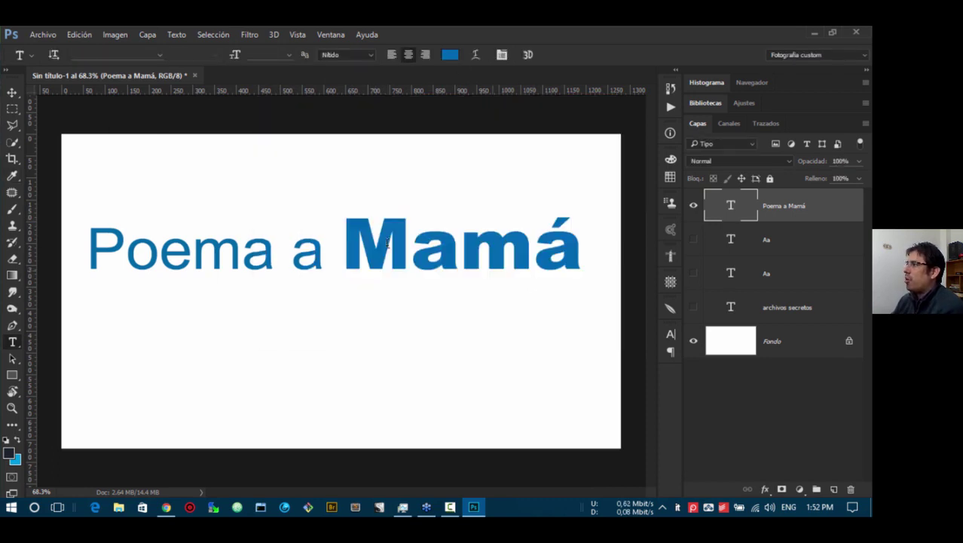
# - Recolor the whole "Poema a Mamá" title green and switch to the Move tool
pyautogui.click(451, 57)
pyautogui.click(441, 250)
pyautogui.click(384, 206)
pyautogui.click(559, 130)
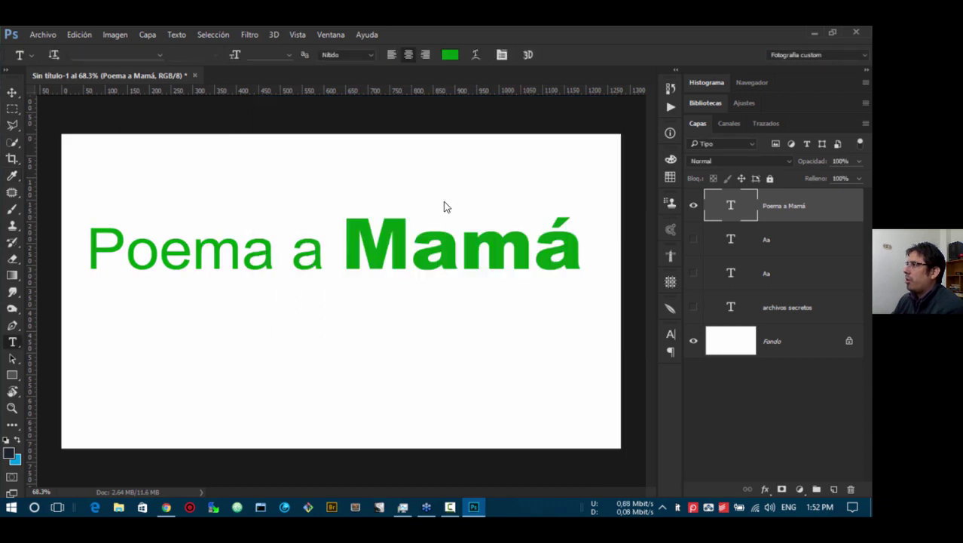
pyautogui.click(15, 95)
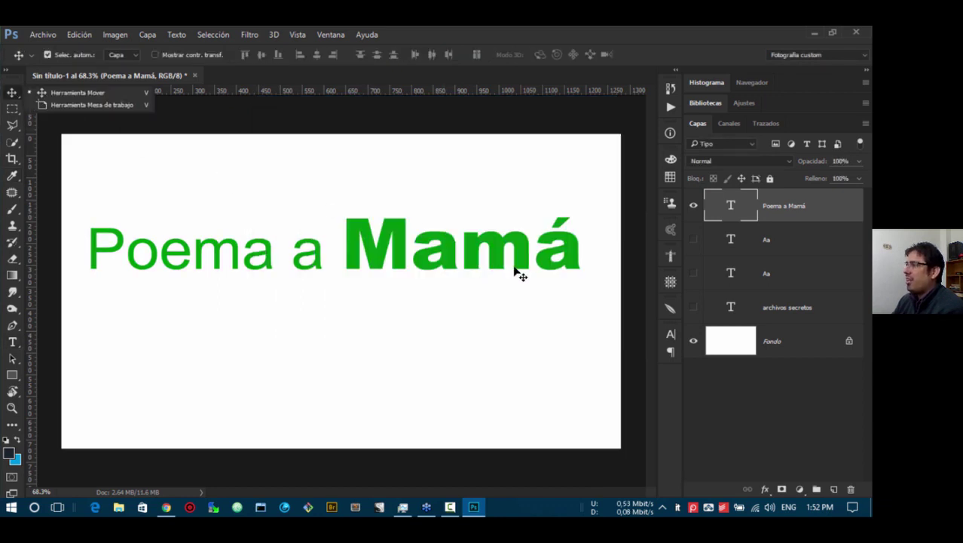
# - Examine the font and size choices offered for the title with mixed formatting
pyautogui.press('t')
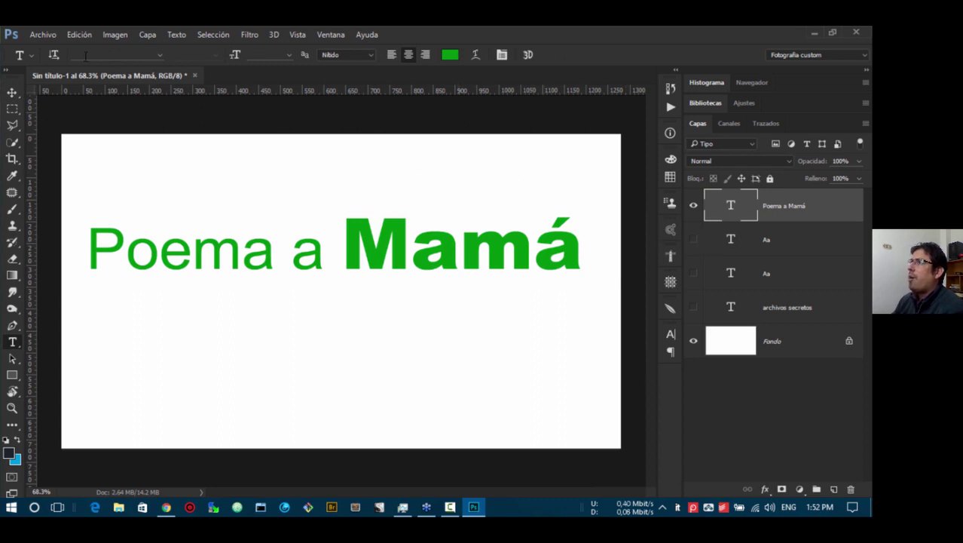
pyautogui.click(160, 54)
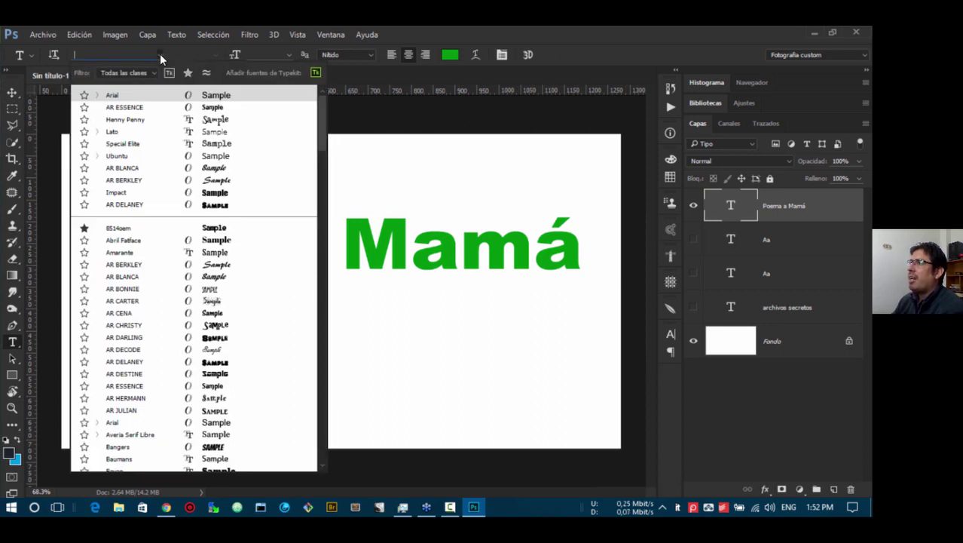
pyautogui.click(160, 53)
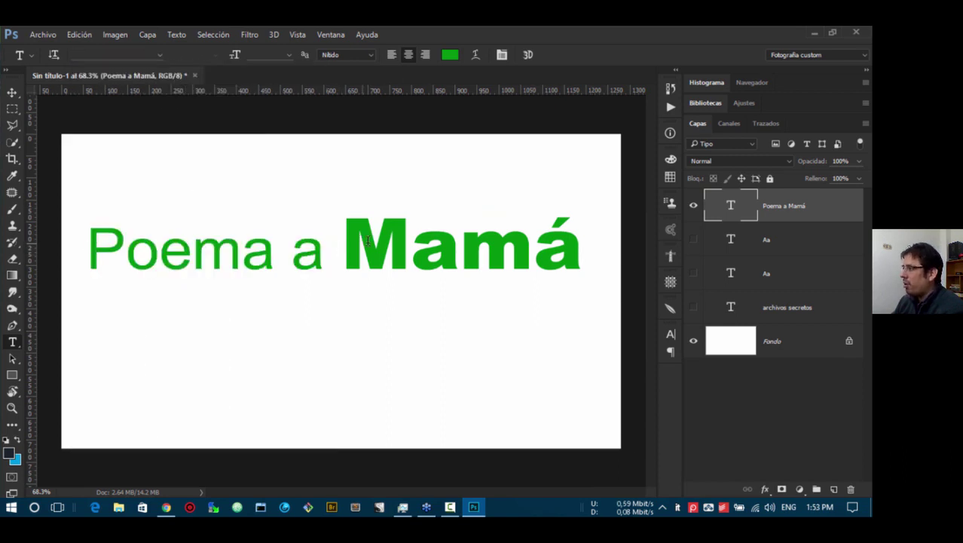
pyautogui.click(291, 54)
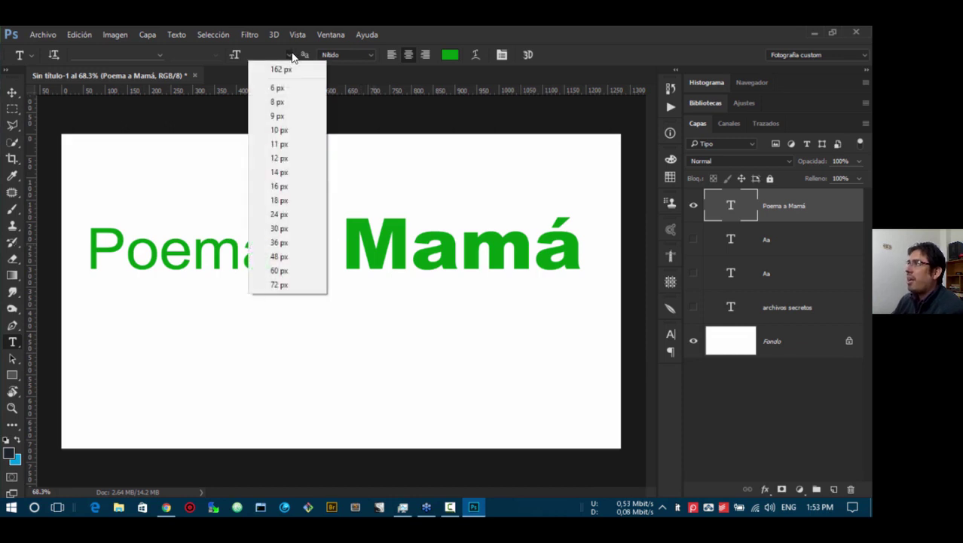
pyautogui.click(290, 54)
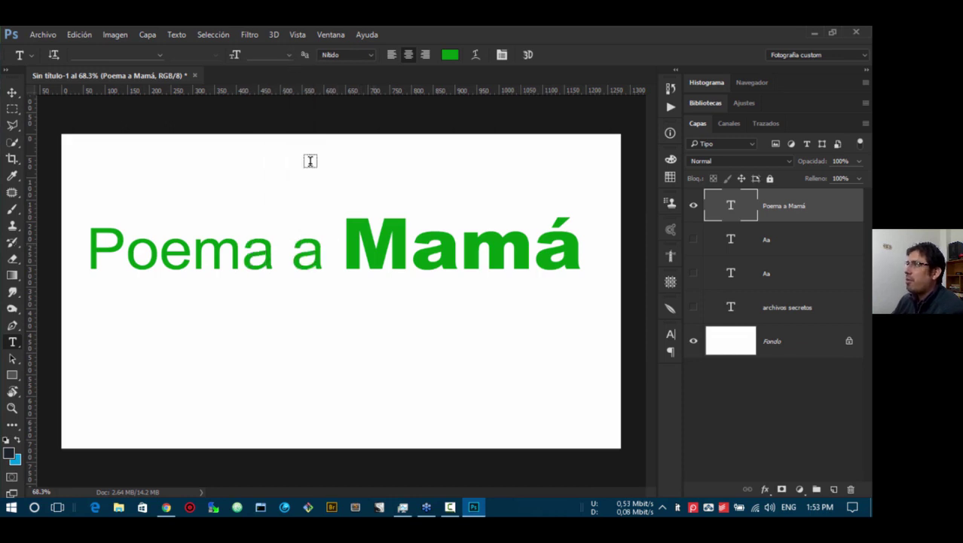
# - Delete all the text layers from "Poema a Mamá" through "archivos secretos", keeping only Fondo
pyautogui.click(13, 94)
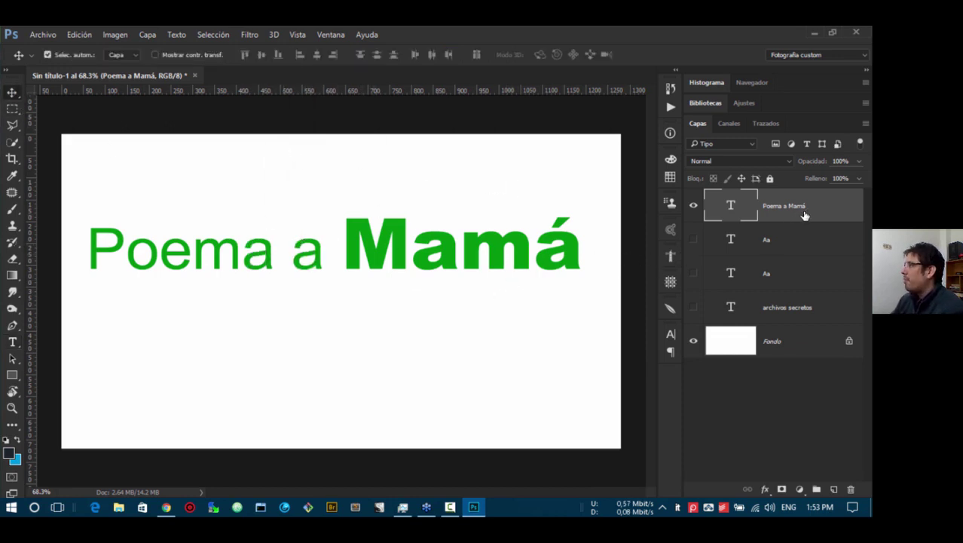
pyautogui.keyDown('shift'); pyautogui.click(798, 307); pyautogui.keyUp('shift')
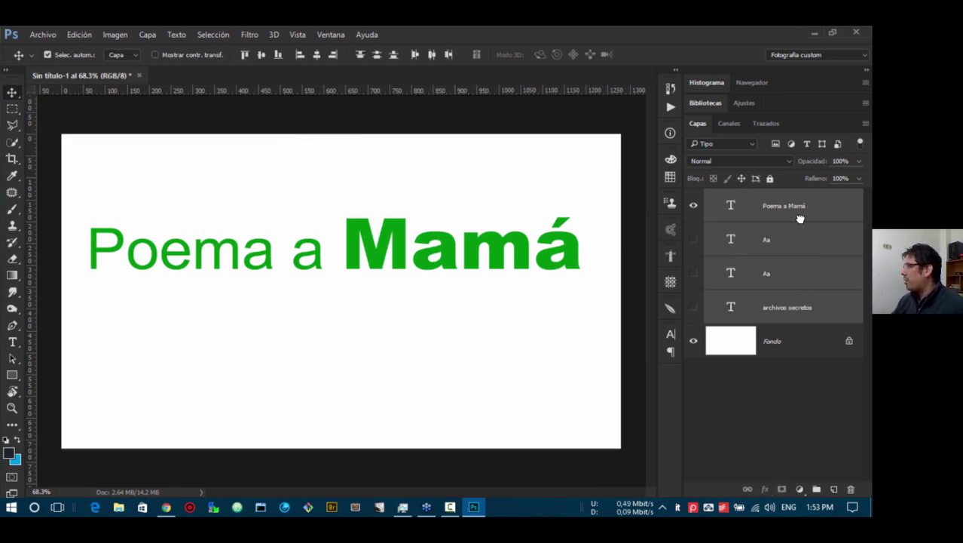
pyautogui.moveTo(800, 218); pyautogui.dragTo(850, 490)
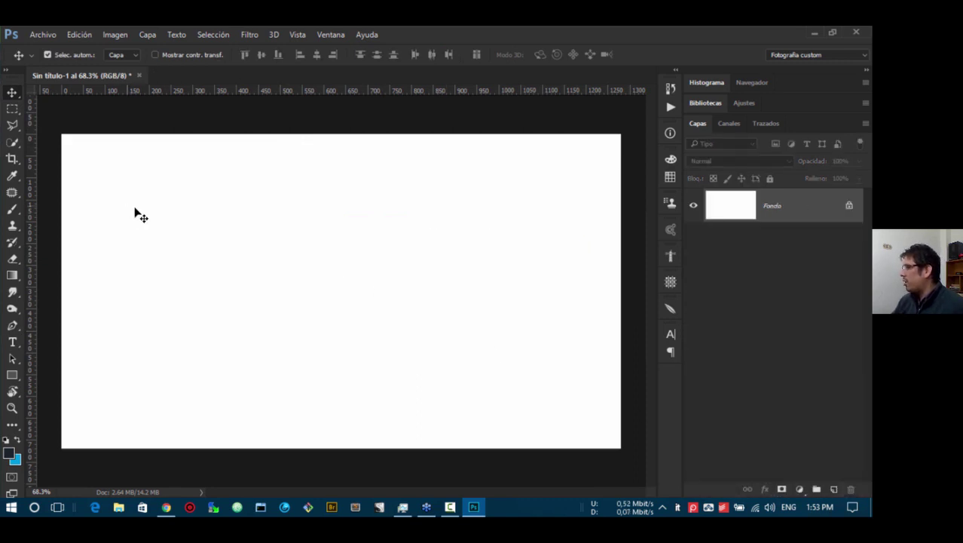
# - Add the text "Buenos días Vietnam" on the upper part of the empty canvas
pyautogui.press('t')
pyautogui.click(224, 247)
pyautogui.write('G')
pyautogui.press('BackSpace')
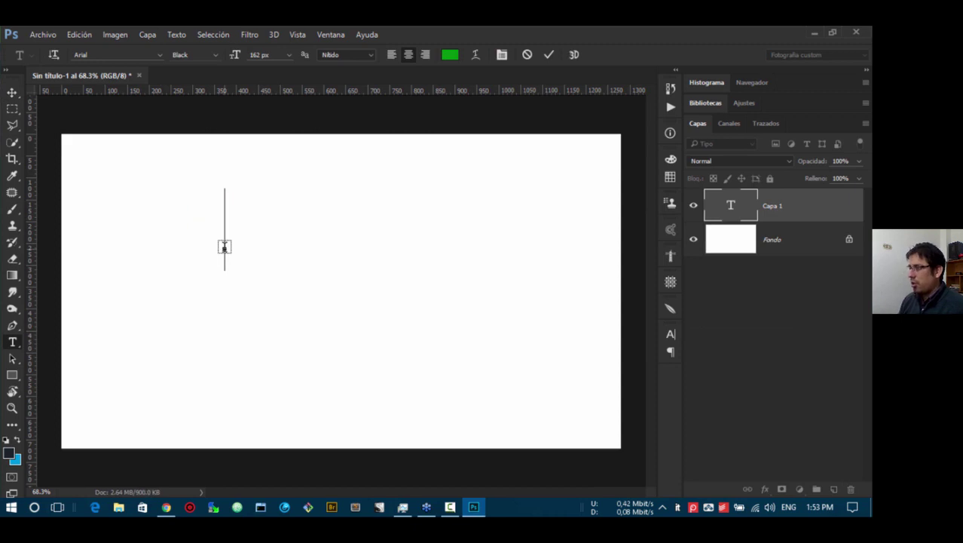
pyautogui.write('Buenos día')
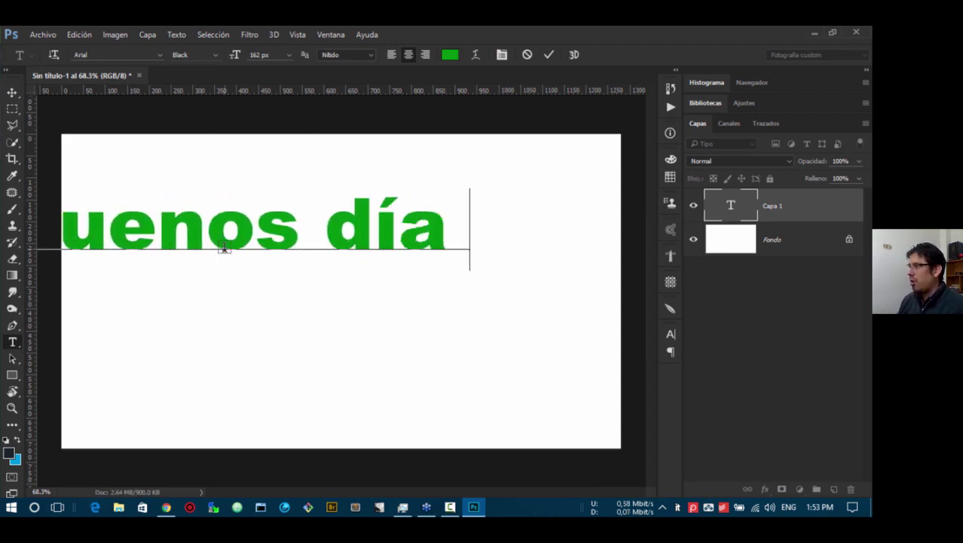
pyautogui.write('s Vietnam')
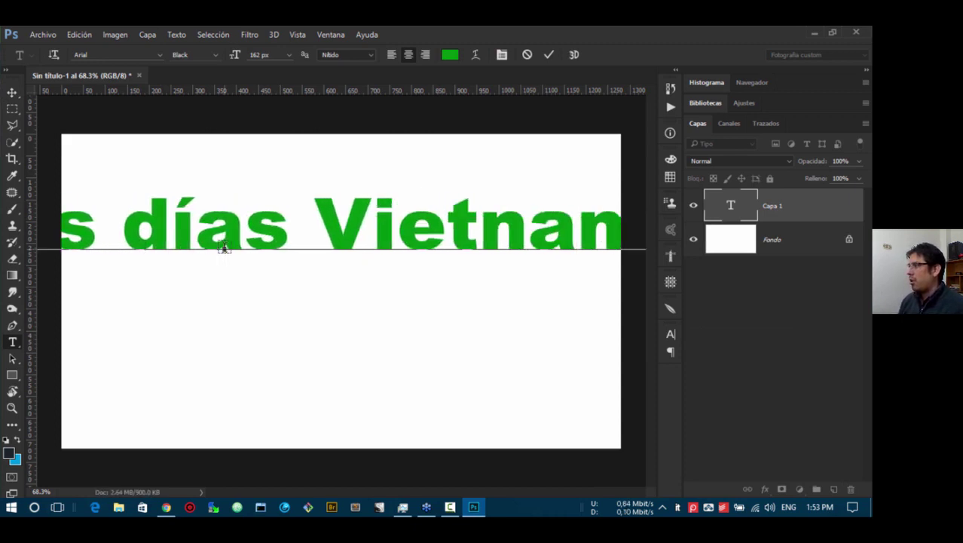
pyautogui.hotkey('ctrl', 'Return')
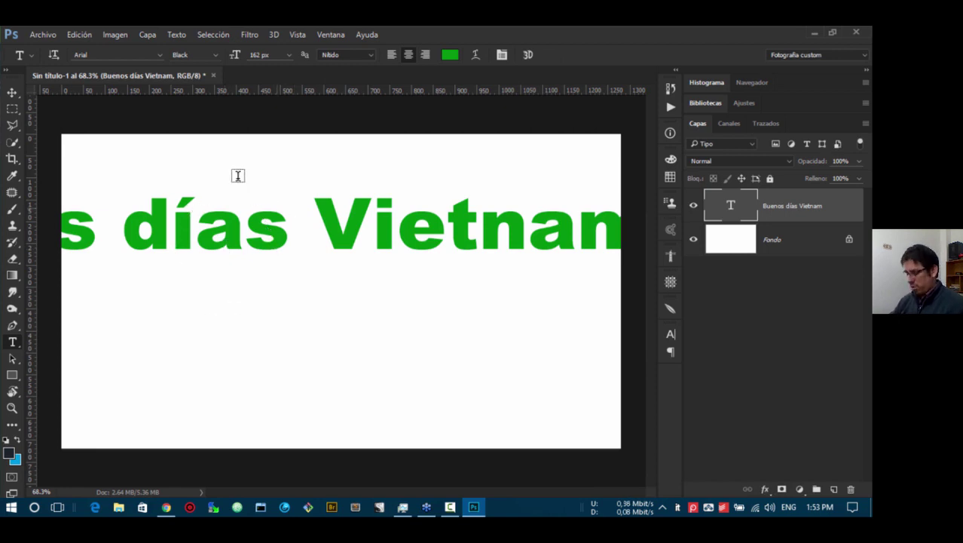
# - Reduce the "Buenos días Vietnam" title to 83 px and move it to fit centered across the canvas
pyautogui.moveTo(230, 59); pyautogui.dragTo(227, 58)
pyautogui.click(12, 92)
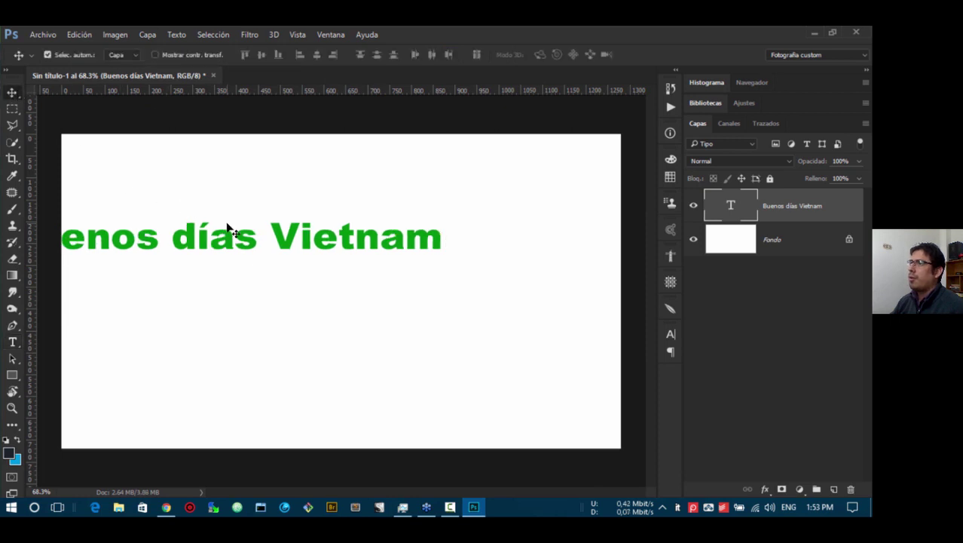
pyautogui.moveTo(232, 242); pyautogui.dragTo(344, 263)
# - Change the title's font to Special Elite Regular
pyautogui.press('t')
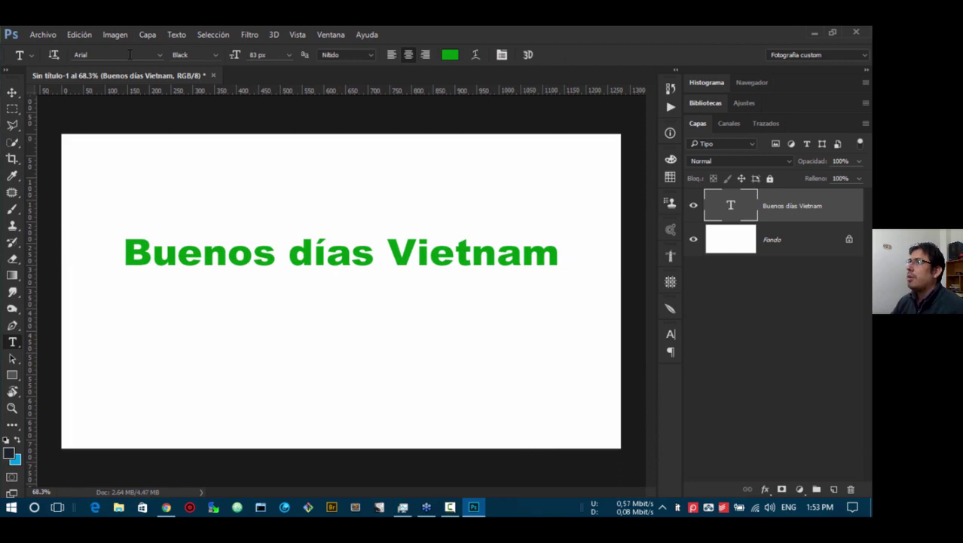
pyautogui.click(129, 54)
pyautogui.write('elit')
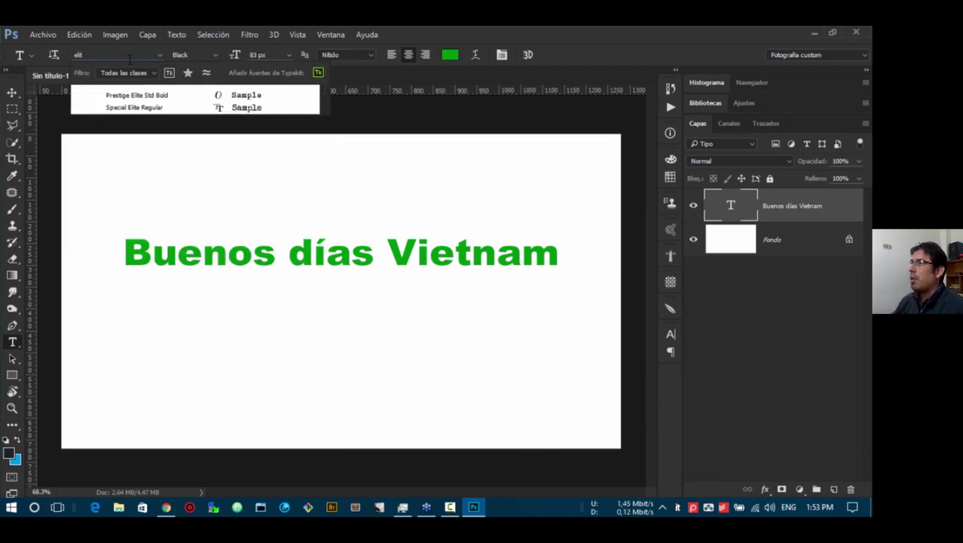
pyautogui.click(140, 107)
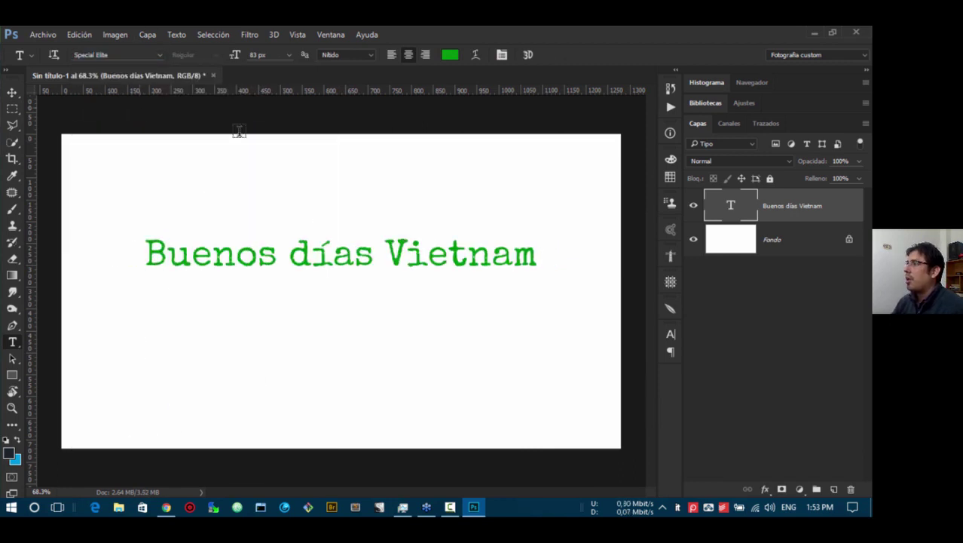
# - Recolor the title dark grey-green (#2c332c) and switch to the Move tool
pyautogui.click(451, 55)
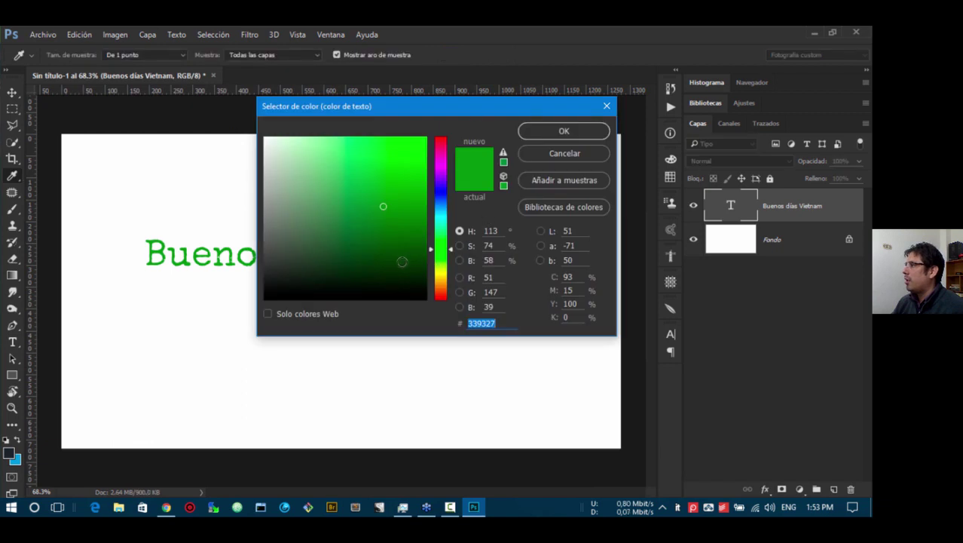
pyautogui.moveTo(399, 262)
pyautogui.mouseDown()
pyautogui.moveTo(383, 280)
pyautogui.moveTo(290, 279)
pyautogui.moveTo(287, 267)
pyautogui.mouseUp()
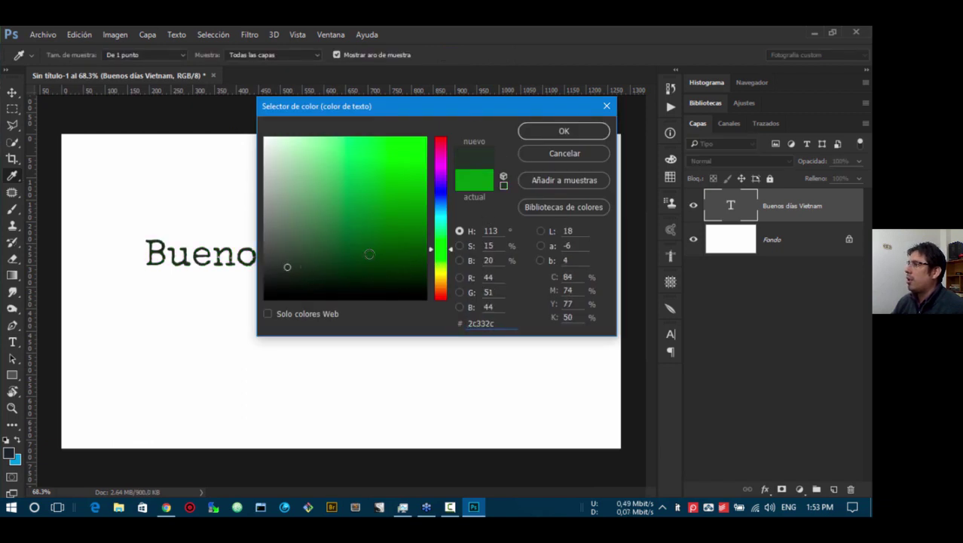
pyautogui.click(564, 131)
pyautogui.click(12, 92)
pyautogui.scroll(1, 411, 348)
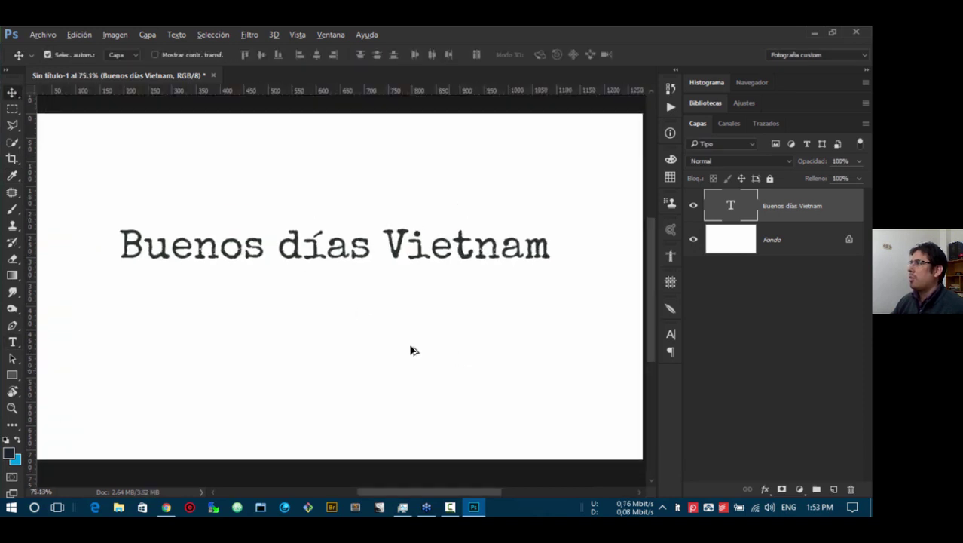
# - Enlarge the title with Free Transform to 104.14 px so it nearly spans the canvas width
pyautogui.scroll(-2, 411, 348)
pyautogui.hotkey('ctrl', 't')
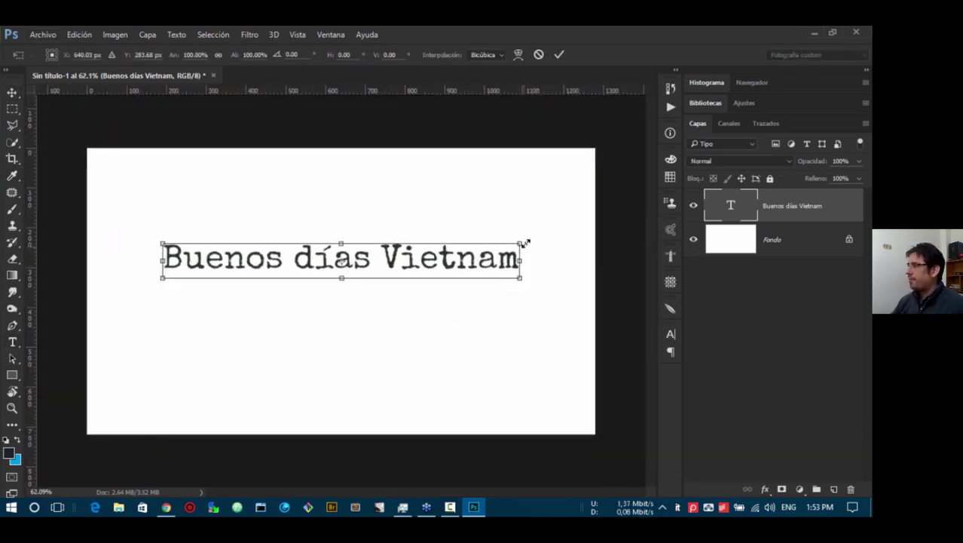
pyautogui.moveTo(520, 243); pyautogui.dragTo(568, 239)
pyautogui.moveTo(141, 293); pyautogui.dragTo(119, 303)
pyautogui.press('Return')
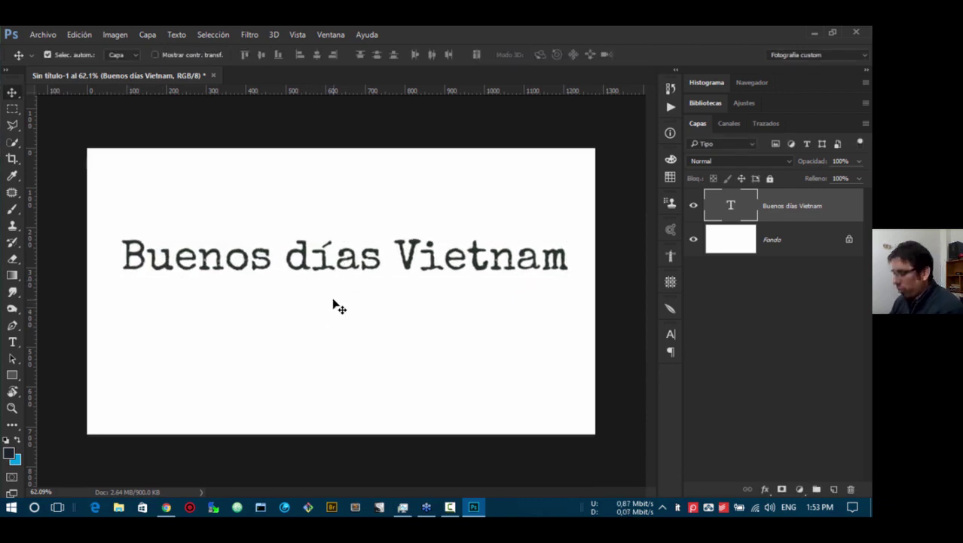
# - Compare the options offered by the Type and Move tools for the title, including with all its text highlighted
pyautogui.press('t')
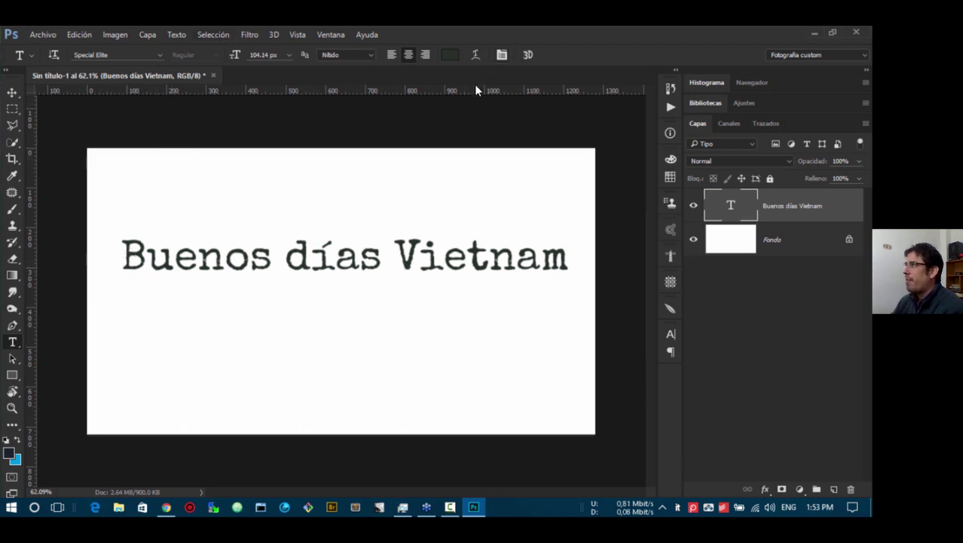
pyautogui.click(12, 92)
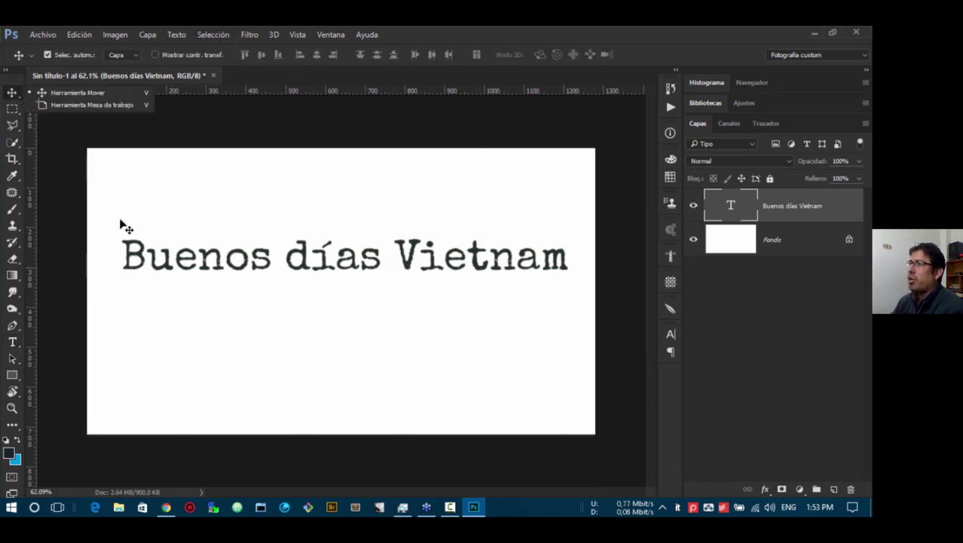
pyautogui.press('t')
pyautogui.moveTo(121, 260); pyautogui.dragTo(599, 278)
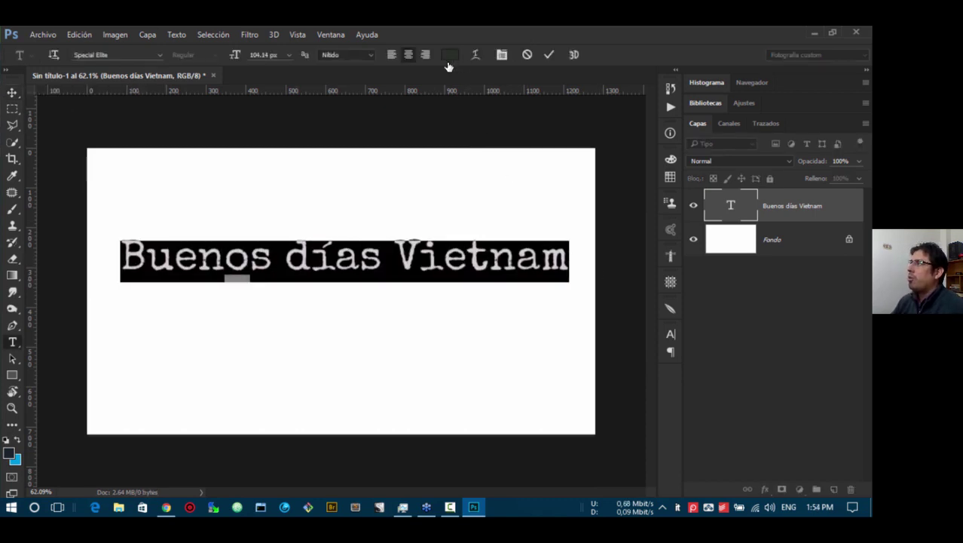
pyautogui.click(12, 93)
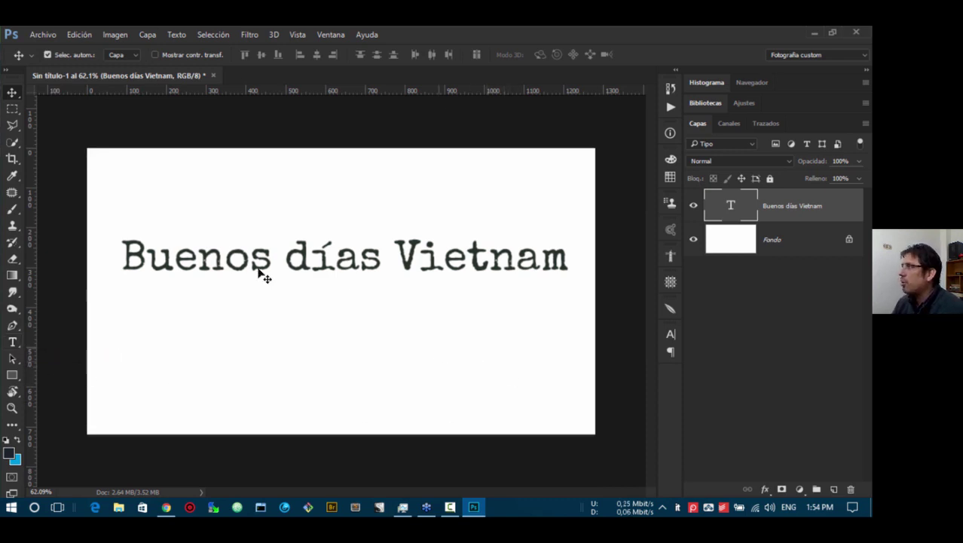
pyautogui.rightClick(13, 93)
pyautogui.click(293, 191)
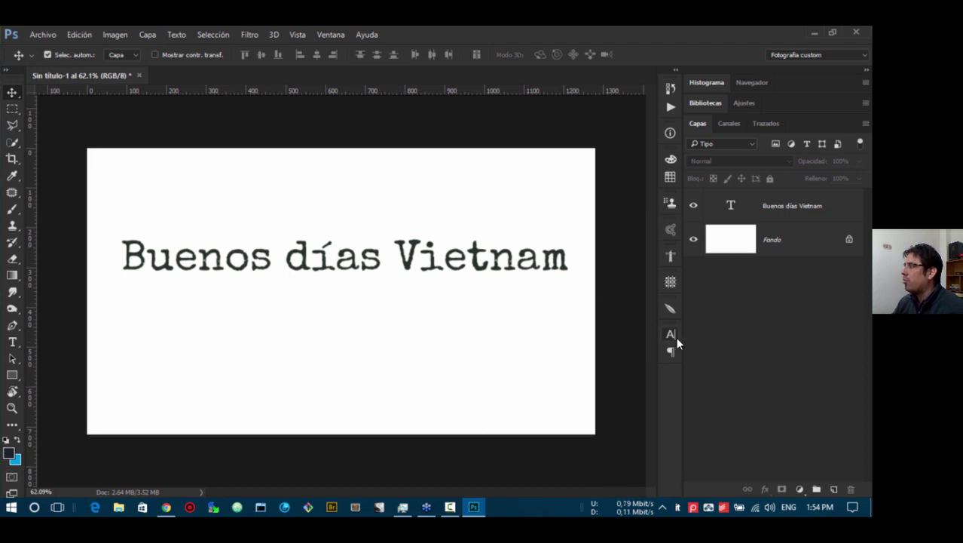
# - Display the Character settings and select the "Buenos días Vietnam" layer
pyautogui.click(671, 335)
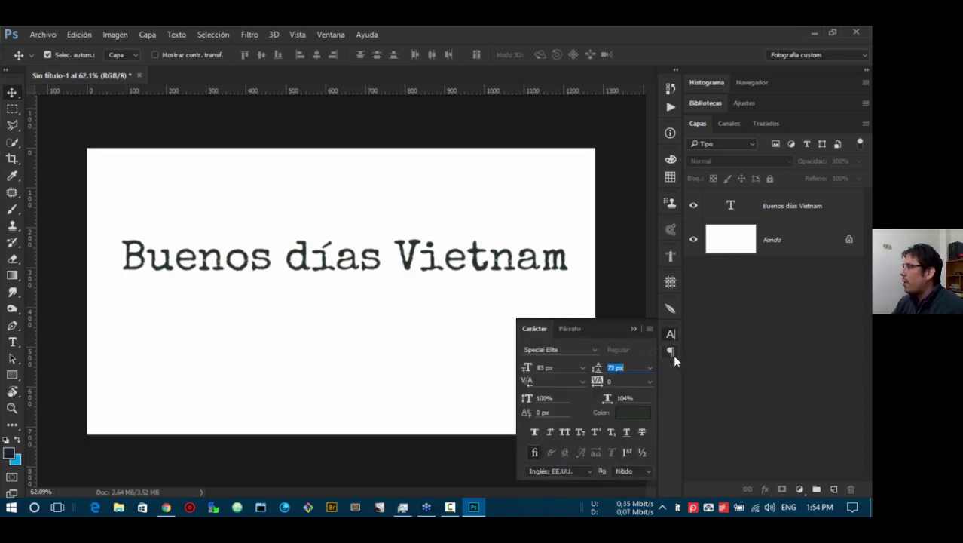
pyautogui.click(673, 353)
pyautogui.click(673, 334)
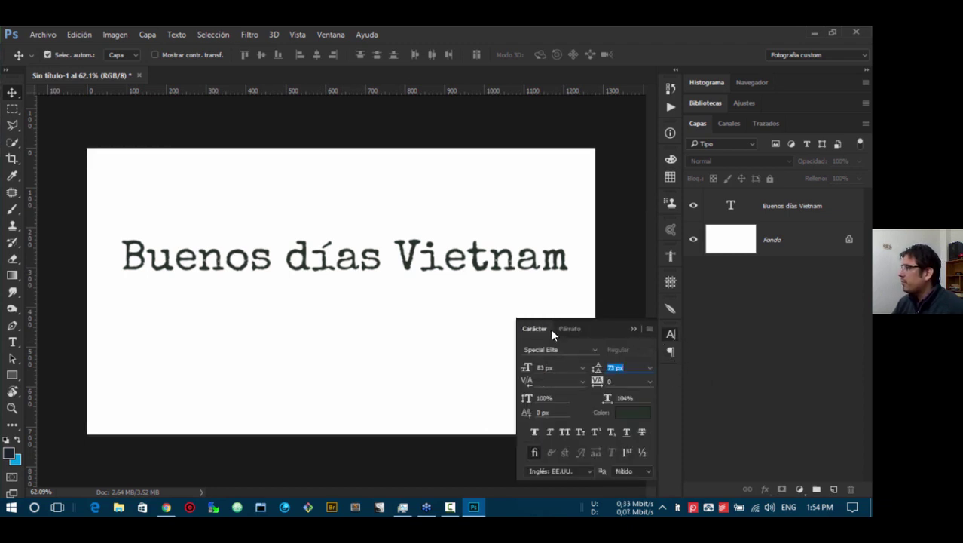
pyautogui.click(801, 211)
# - Recolor the title bright green through the Character settings
pyautogui.click(633, 412)
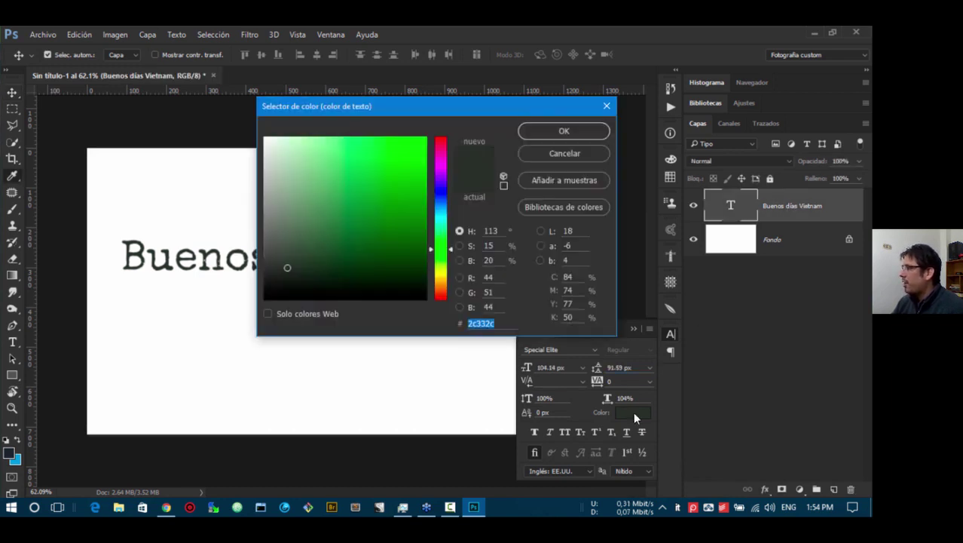
pyautogui.moveTo(385, 181); pyautogui.dragTo(401, 166)
pyautogui.click(547, 133)
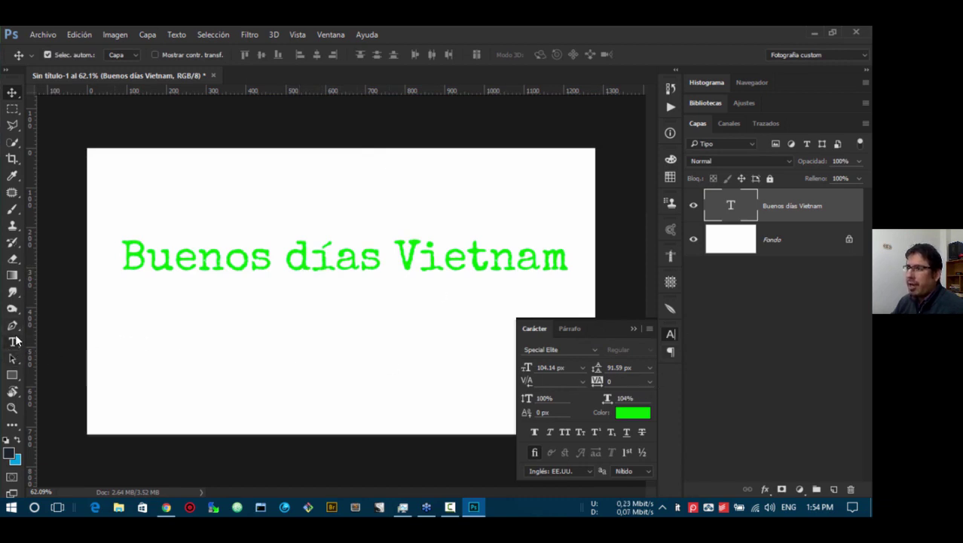
# - Recolor the title dark green and set its size to 101.14 px in the Character settings
pyautogui.click(630, 415)
pyautogui.click(404, 254)
pyautogui.click(580, 130)
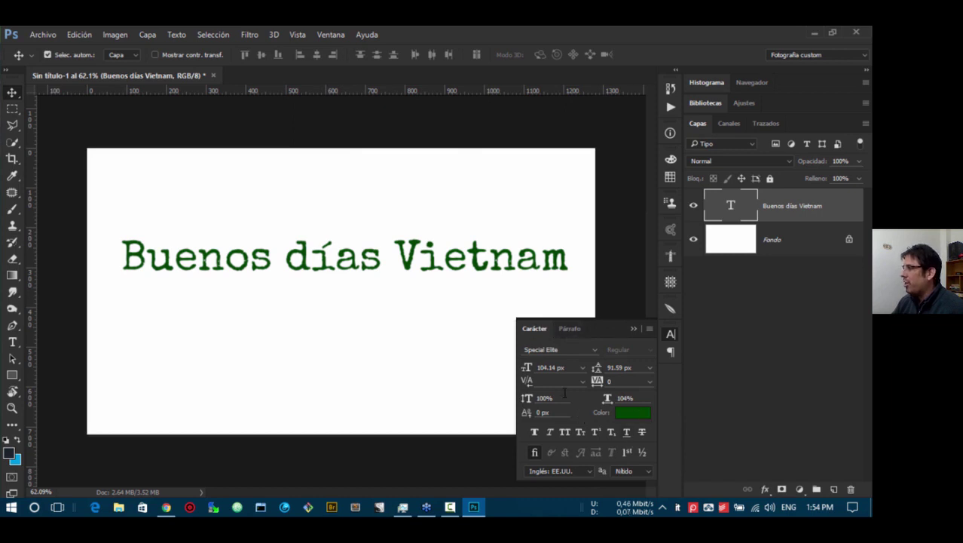
pyautogui.moveTo(527, 368); pyautogui.dragTo(521, 373)
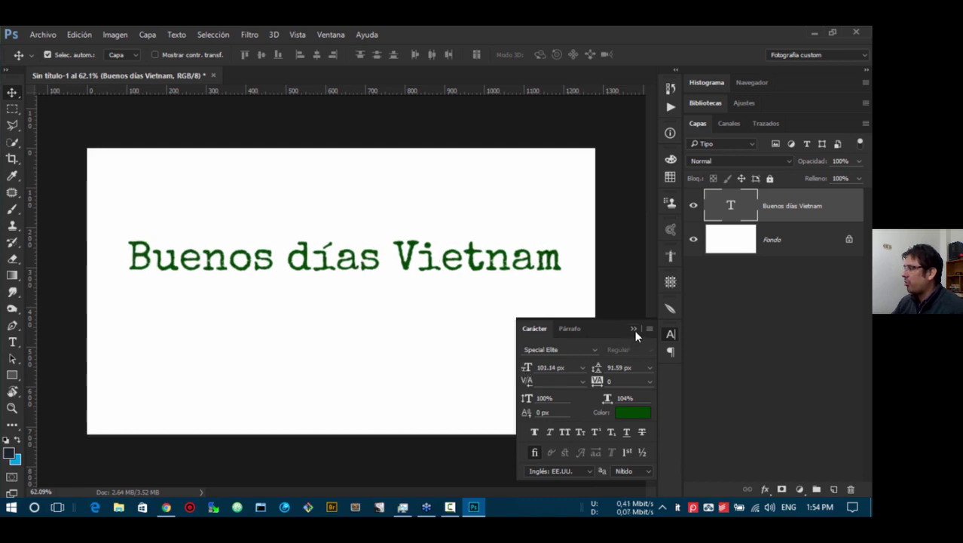
pyautogui.click(634, 330)
# - Move the title slightly down toward the middle of the canvas
pyautogui.rightClick(12, 92)
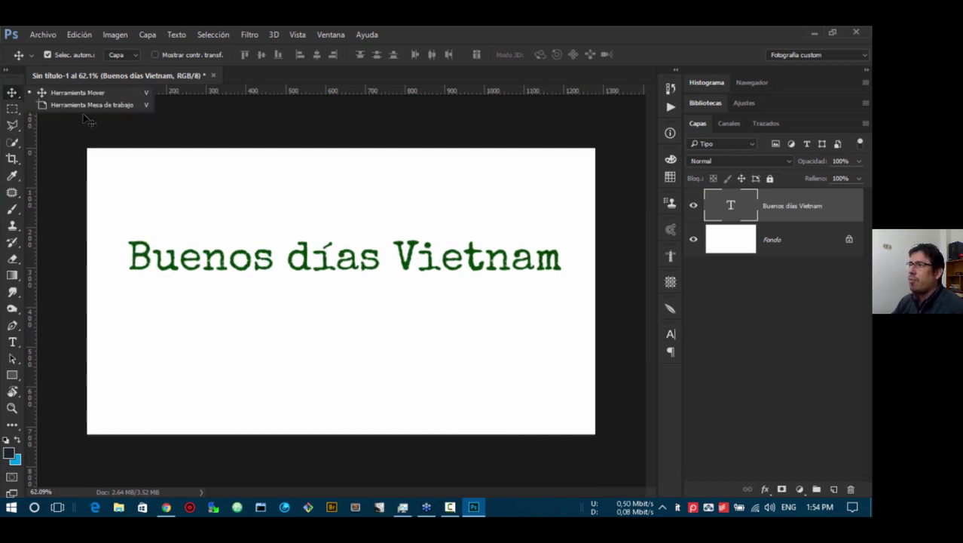
pyautogui.click(249, 123)
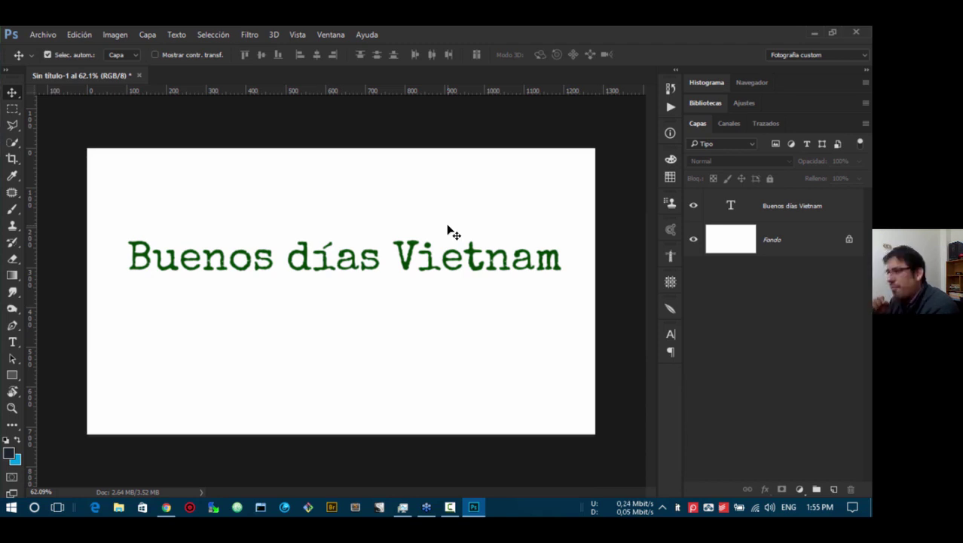
pyautogui.click(406, 268)
pyautogui.moveTo(406, 270); pyautogui.dragTo(407, 294)
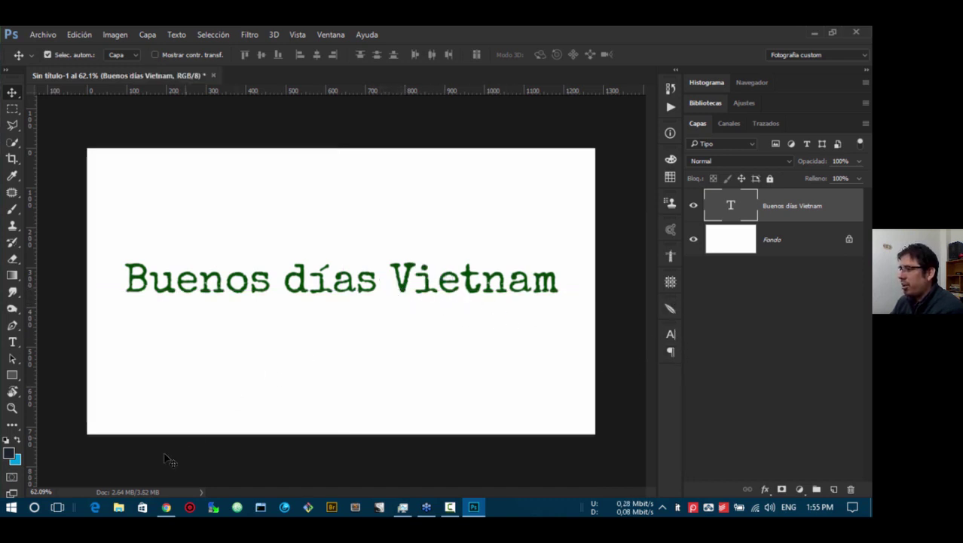
# - Look through the installed programs in the Windows Start menu
pyautogui.click(11, 506)
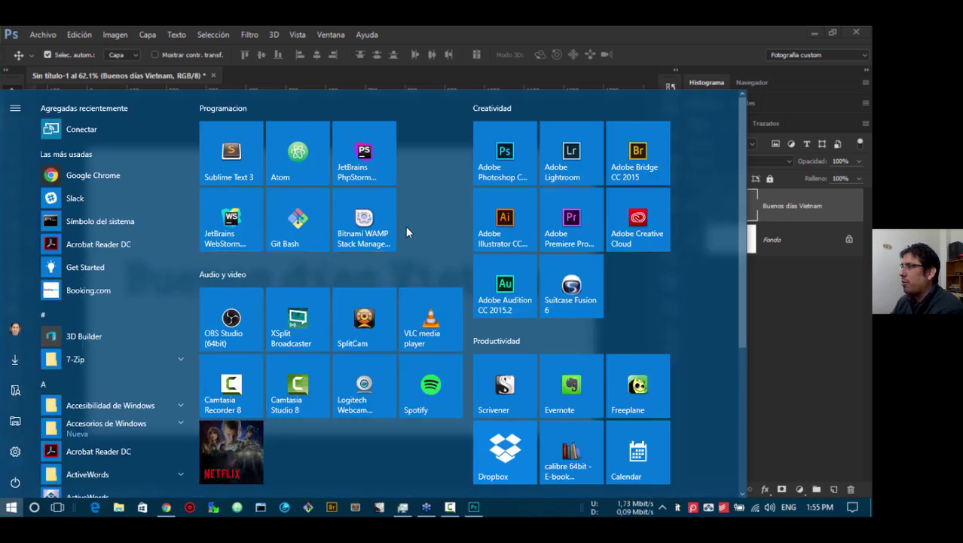
pyautogui.scroll(-3, 445, 247)
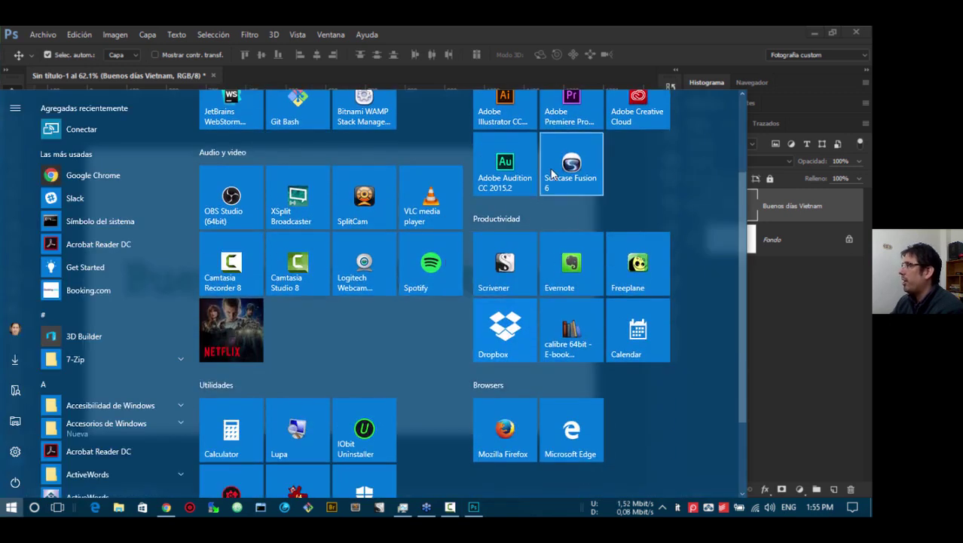
pyautogui.click(624, 318)
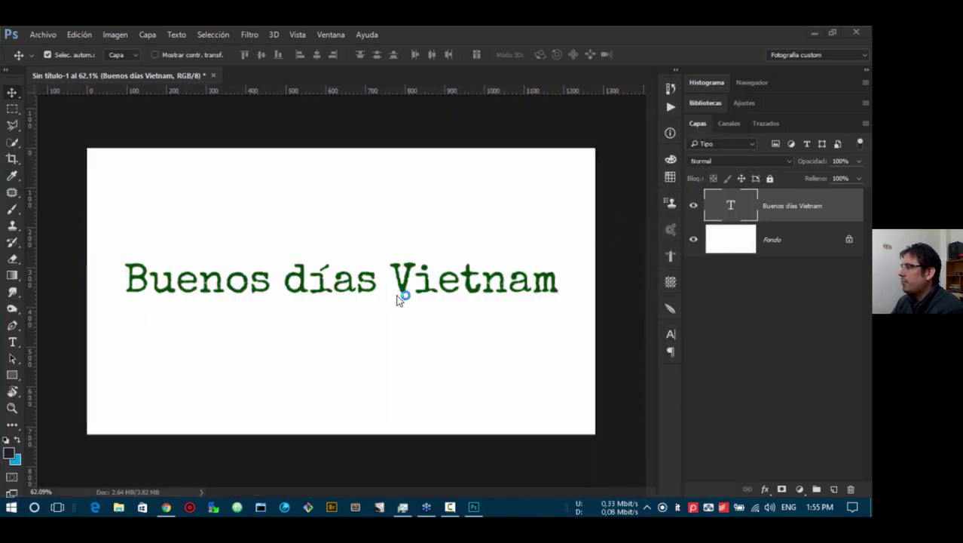
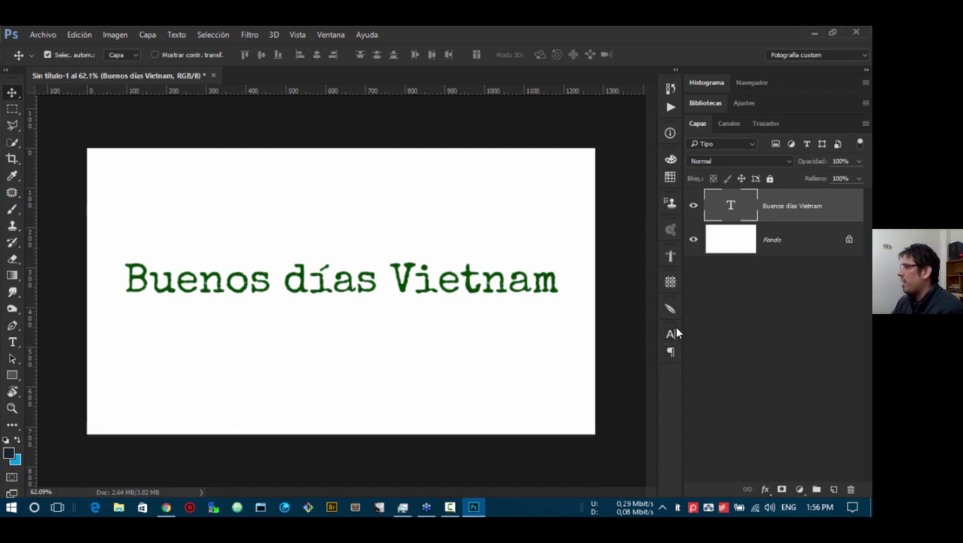
# - Float the Character panel over the canvas and move the title up near the canvas's upper edge
pyautogui.click(671, 334)
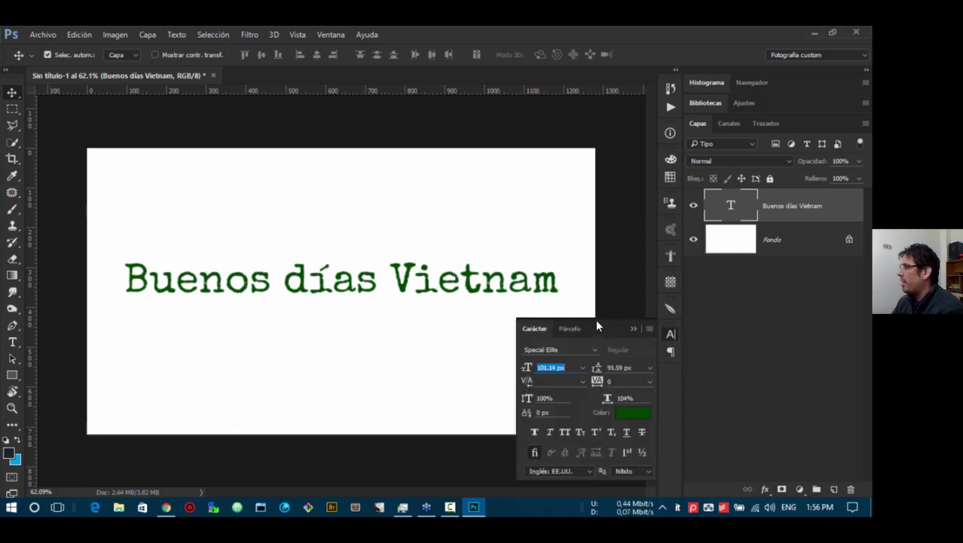
pyautogui.moveTo(596, 320); pyautogui.dragTo(472, 196)
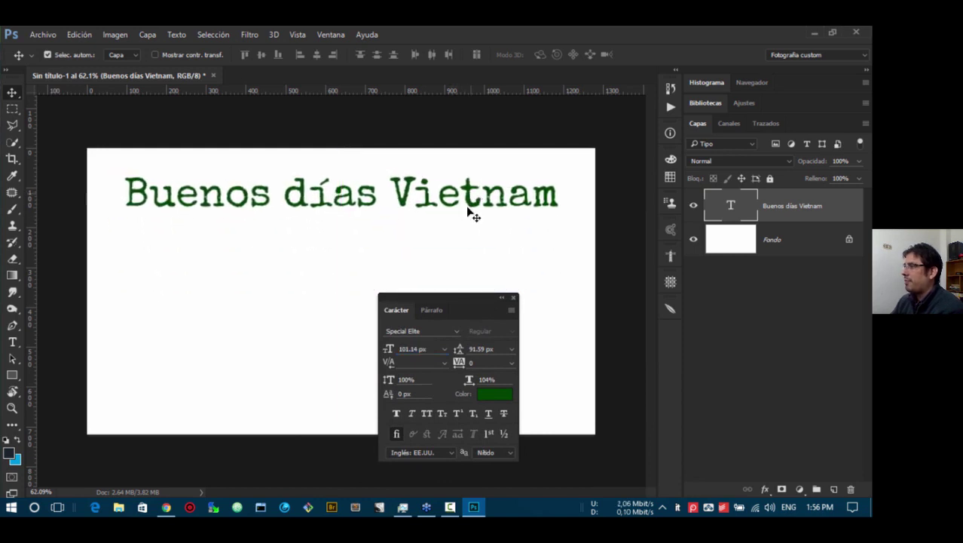
pyautogui.moveTo(460, 301); pyautogui.dragTo(568, 251)
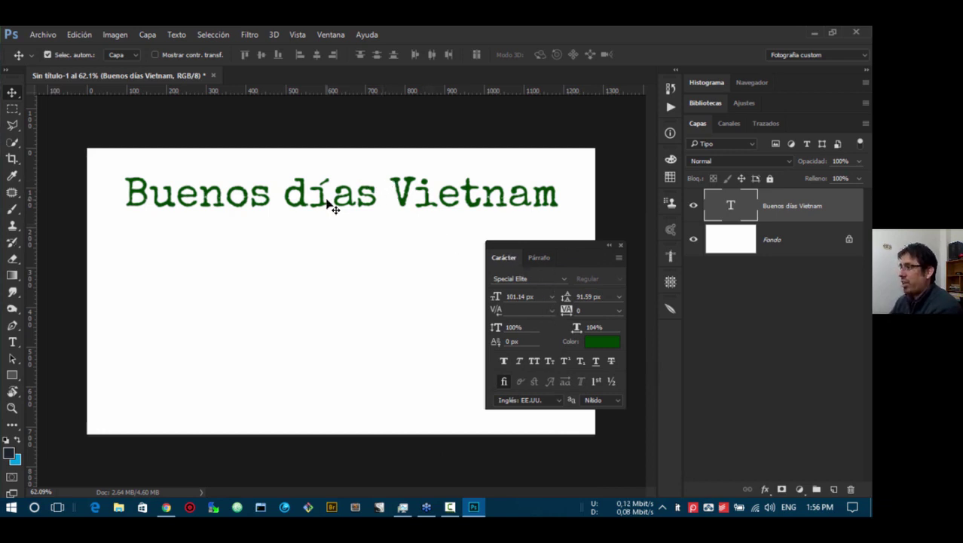
# - Preview successive fonts on the title from the Character panel, keeping Special Elite
pyautogui.click(564, 279)
pyautogui.press('Down')
pyautogui.press('Down')
pyautogui.press('Down')
pyautogui.press('Down')
pyautogui.press('Down')
pyautogui.press('Down')
pyautogui.press('Down')
pyautogui.press('Down')
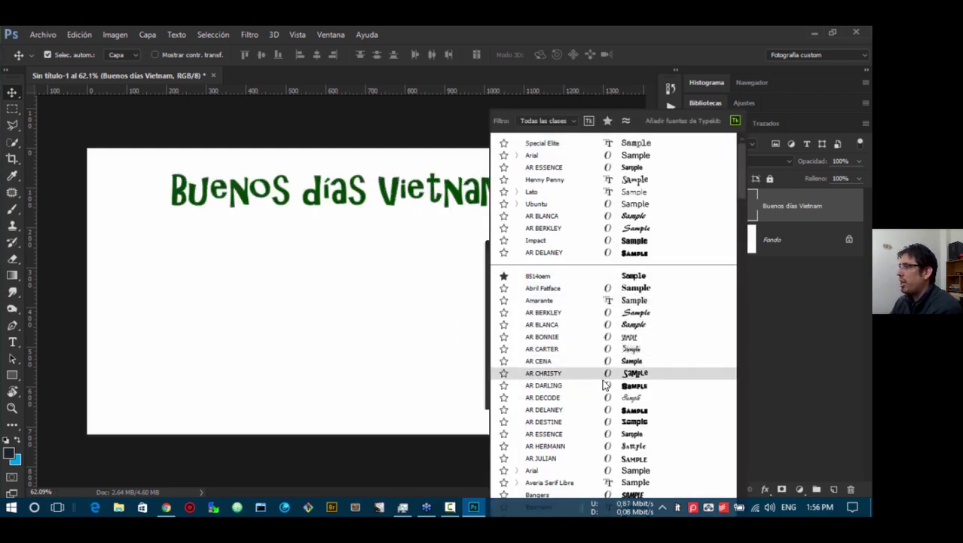
pyautogui.click(466, 290)
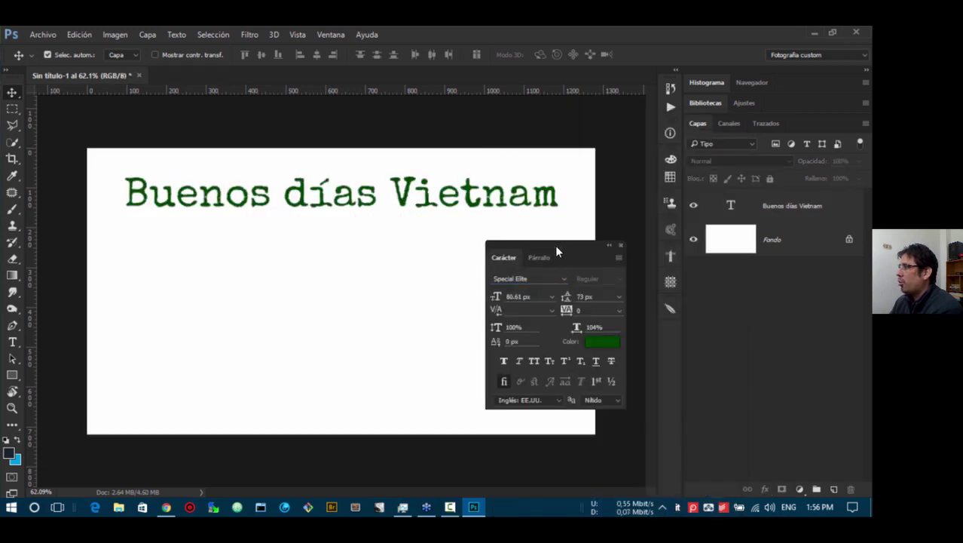
# - Move the floating Character panel over the canvas's lower-left corner and reselect the "Buenos días Vietnam" layer
pyautogui.moveTo(555, 244); pyautogui.dragTo(130, 309)
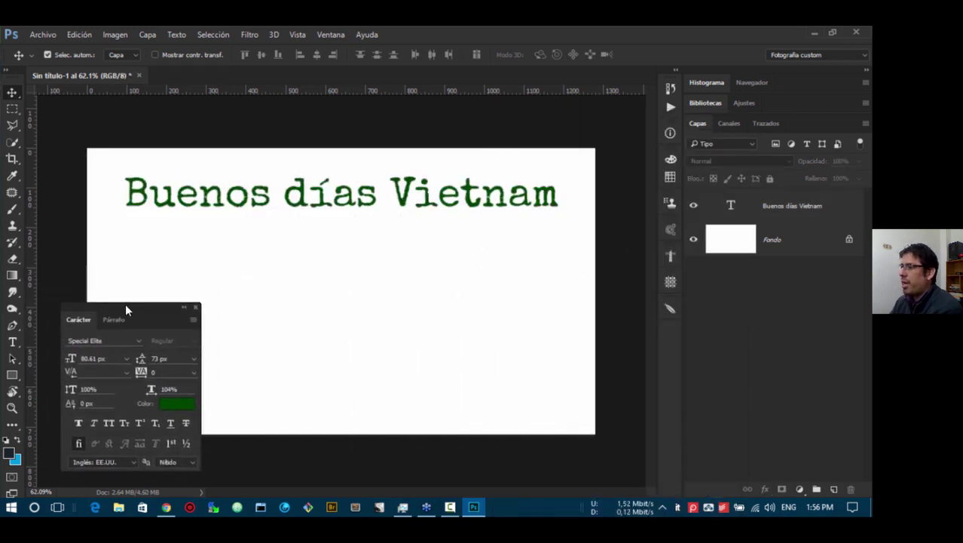
pyautogui.click(132, 344)
pyautogui.press('Up')
pyautogui.press('Up')
pyautogui.press('Up')
pyautogui.press('Up')
pyautogui.press('Up')
pyautogui.press('Up')
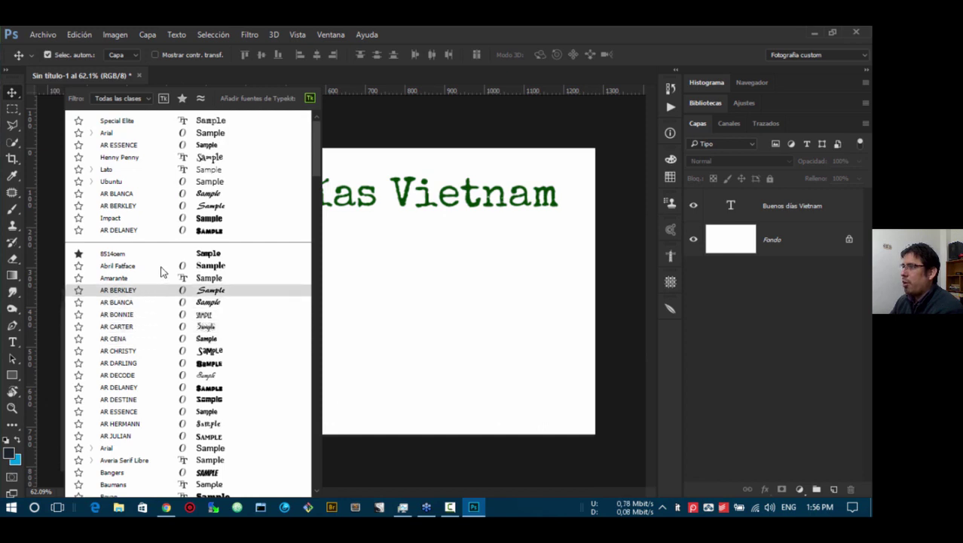
pyautogui.click(777, 213)
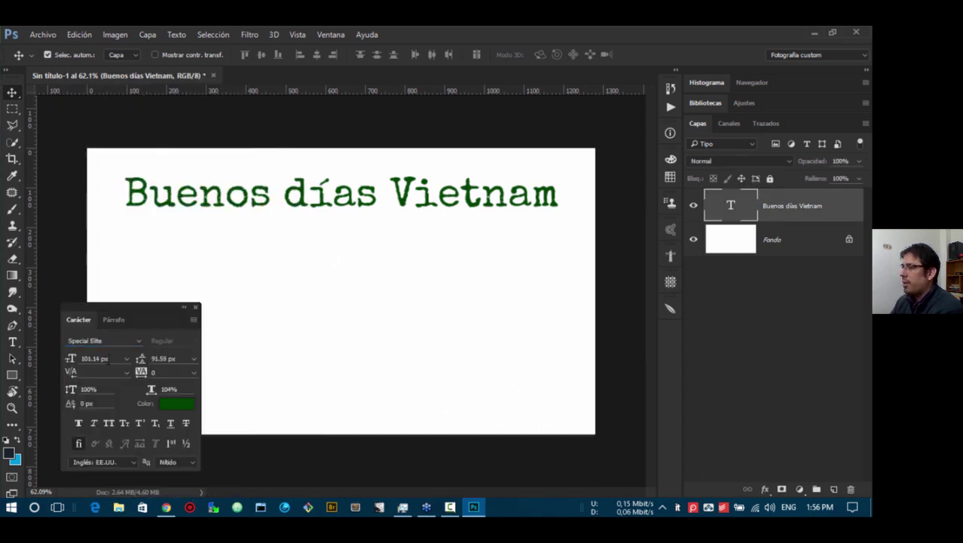
# - Preview the fonts from the AR family through Cambria on the "Buenos días Vietnam" title without applying one
pyautogui.click(141, 343)
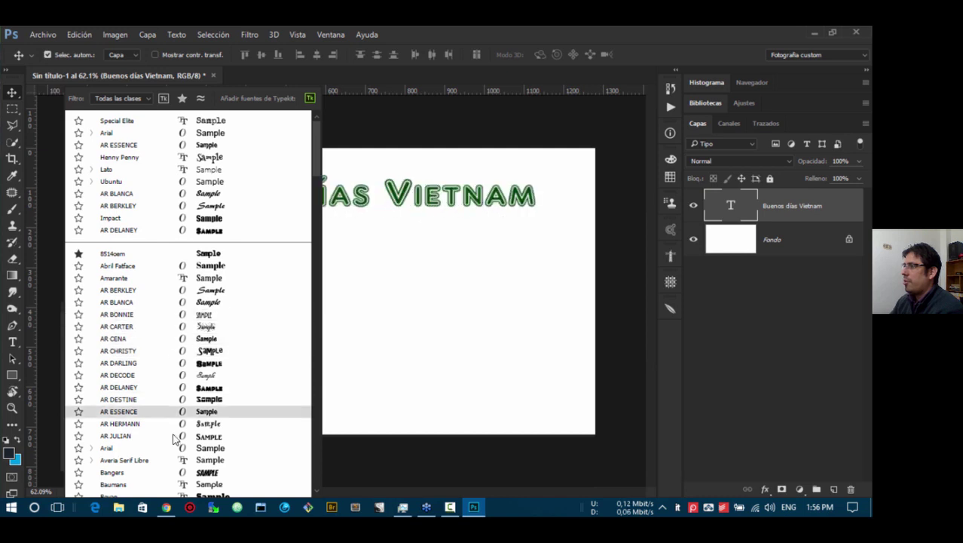
pyautogui.scroll(-3, 169, 426)
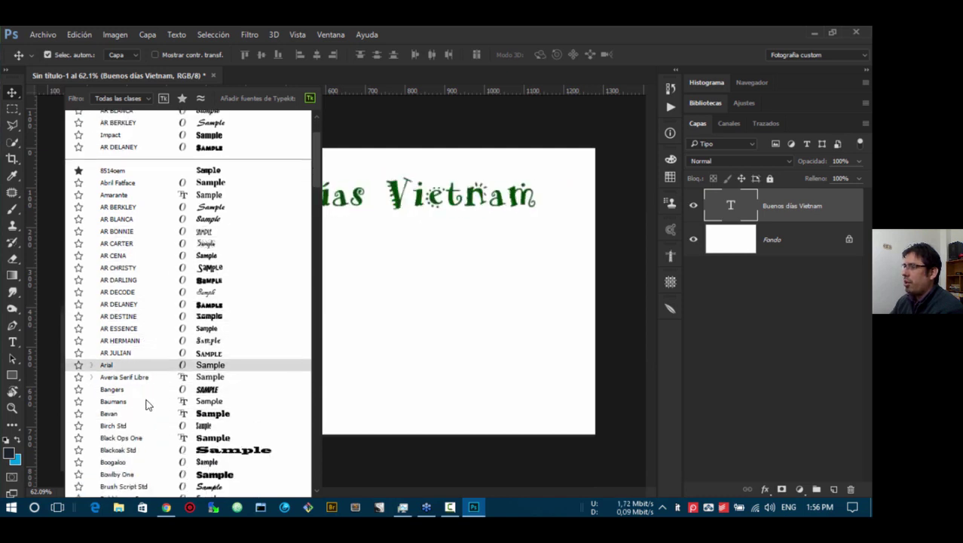
pyautogui.scroll(-2, 147, 392)
pyautogui.scroll(-2, 138, 389)
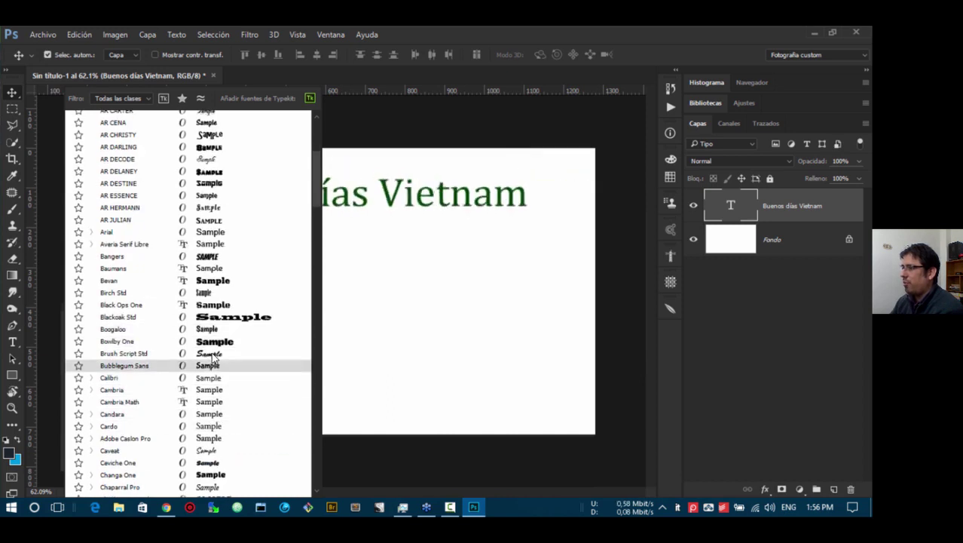
# - Deselect the title layer and set the character size to 80 px
pyautogui.click(605, 408)
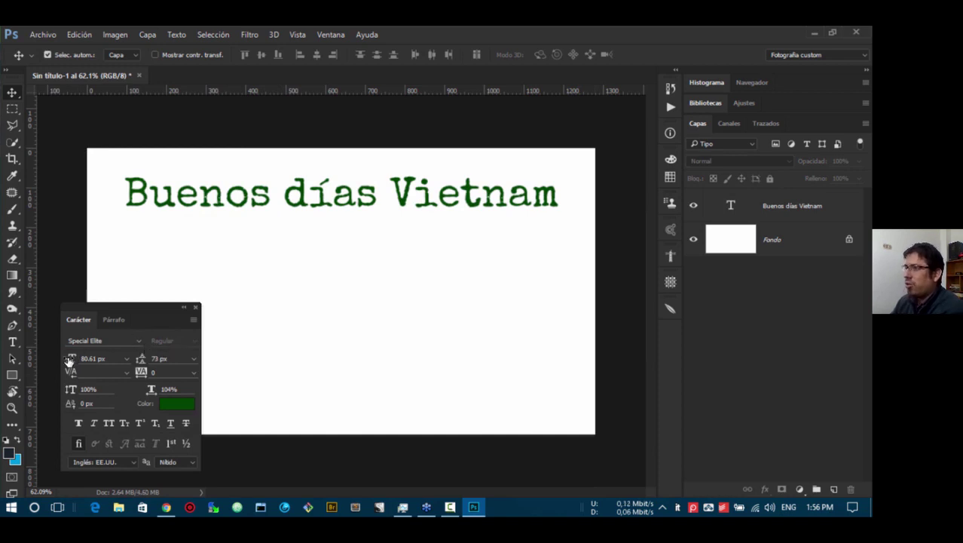
pyautogui.moveTo(70, 359); pyautogui.dragTo(68, 364)
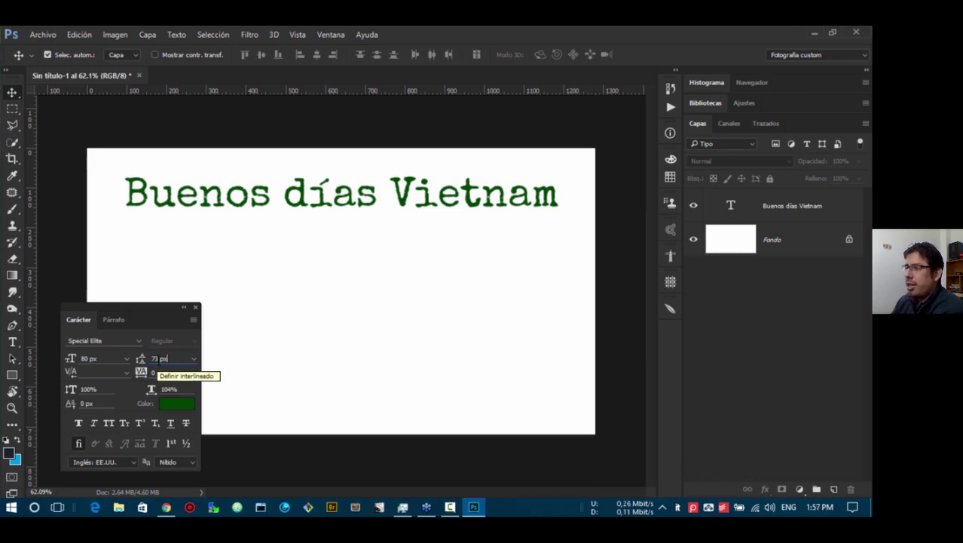
pyautogui.click(157, 358)
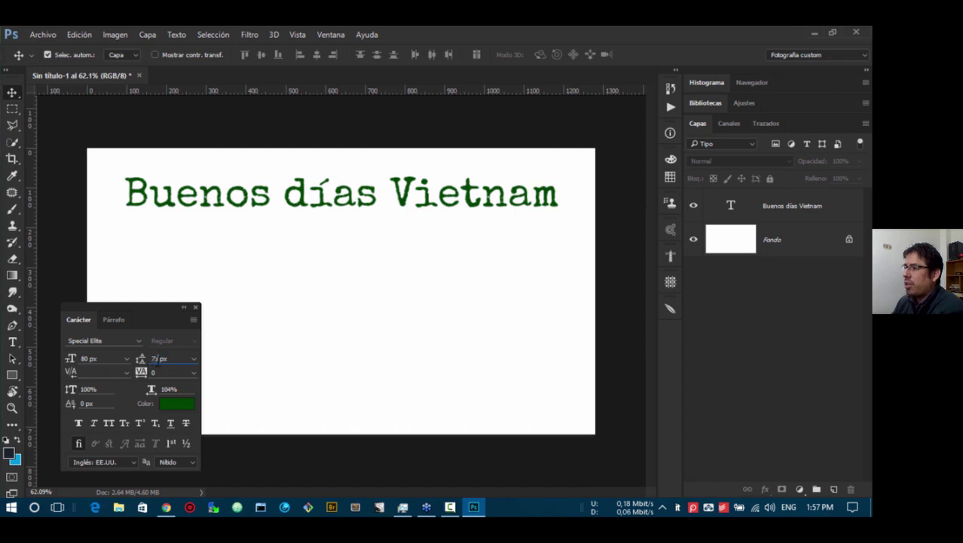
# - Insert a line break before "Vietnam" to split the title into two lines, and return to the Move tool
pyautogui.click(399, 196)
pyautogui.doubleClick(400, 196)
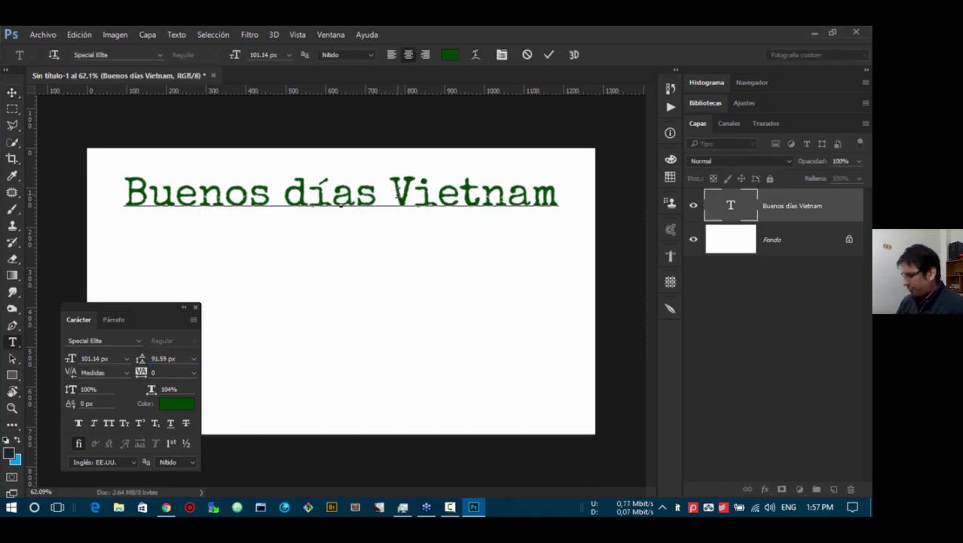
pyautogui.press('Return')
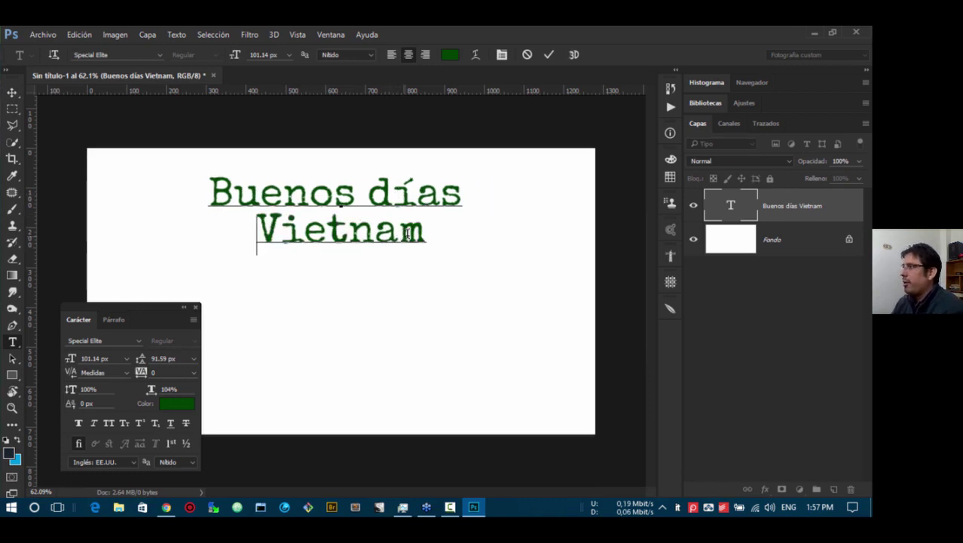
pyautogui.click(12, 92)
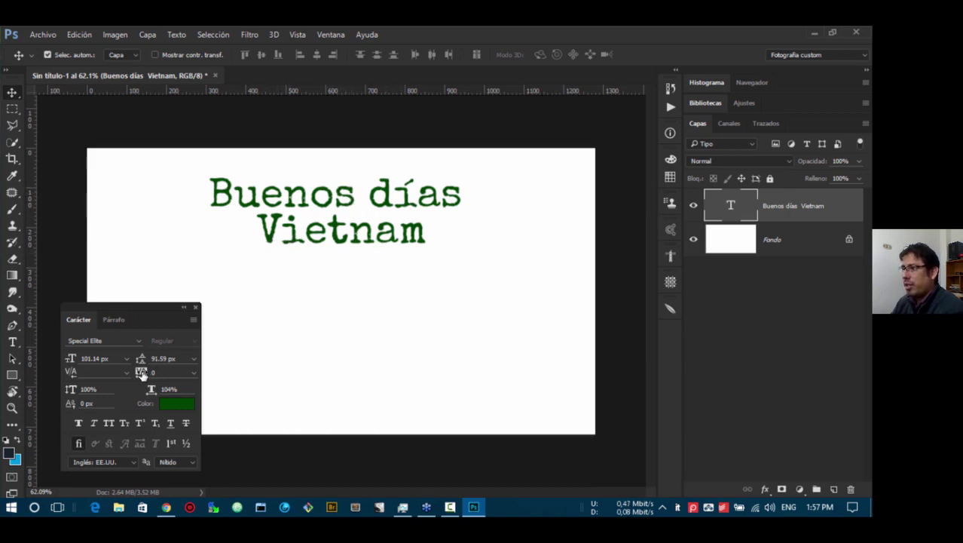
# - Try leading values of 0.01 px and 90.01 px on the two-line title, ending with Auto leading
pyautogui.moveTo(141, 363); pyautogui.dragTo(108, 367)
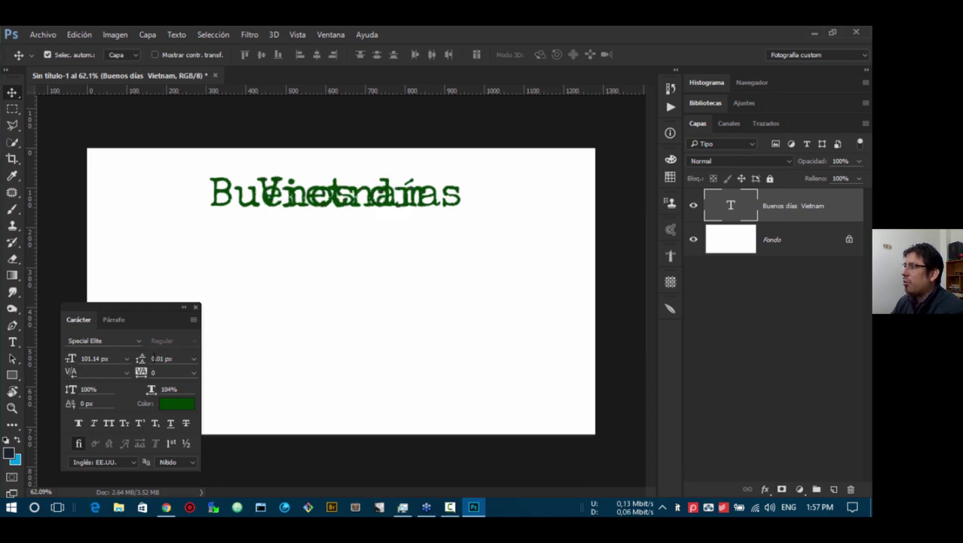
pyautogui.moveTo(143, 363); pyautogui.dragTo(139, 365)
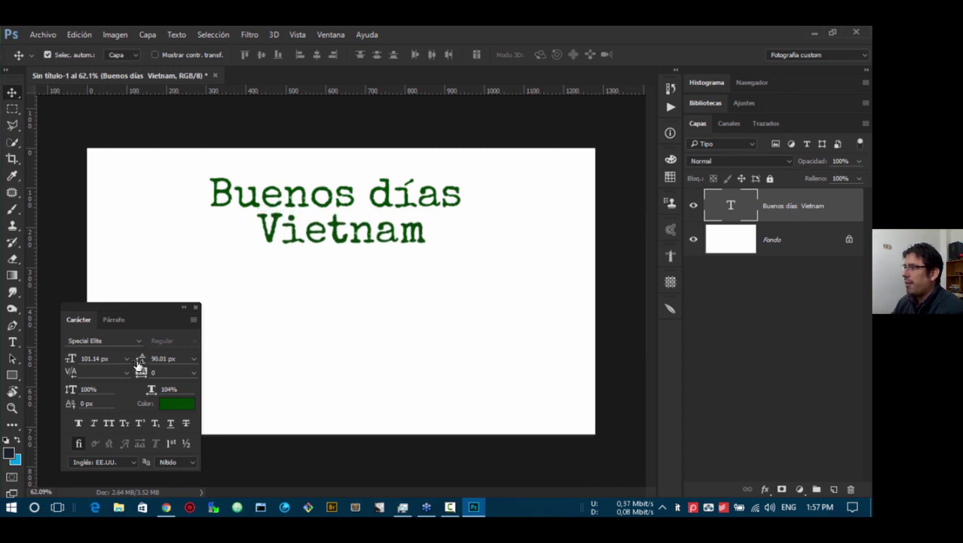
pyautogui.click(194, 359)
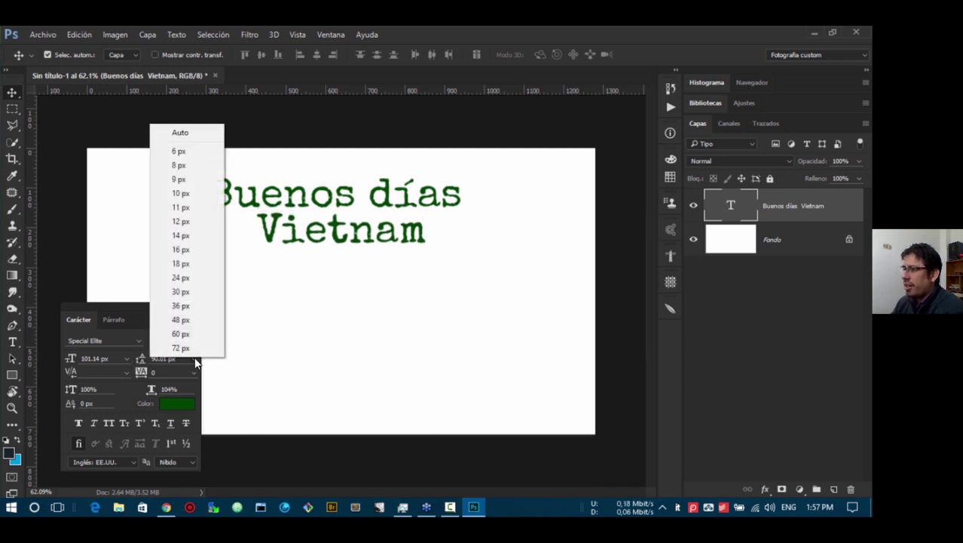
pyautogui.click(189, 132)
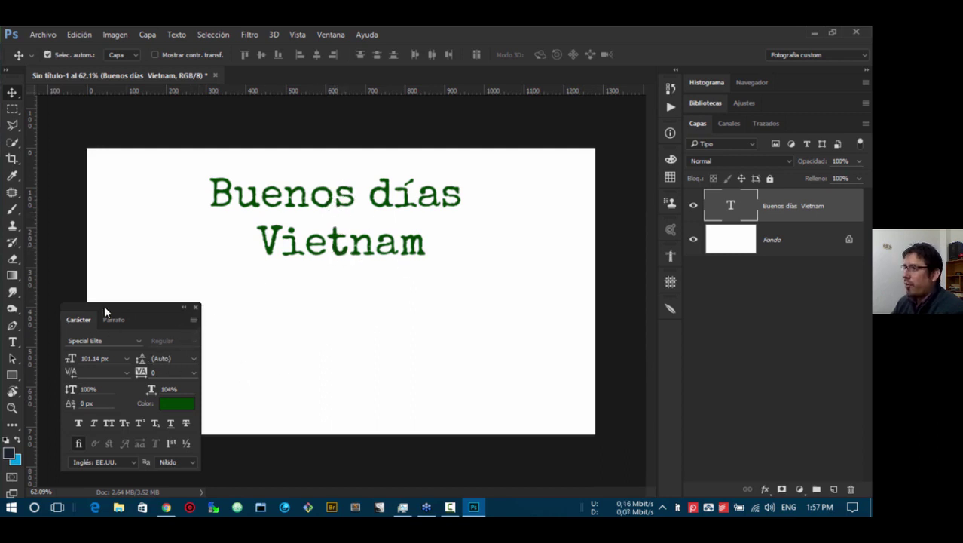
# - Shift the floating Character panel slightly and examine the additional character and paragraph options, including the OpenType features
pyautogui.moveTo(105, 312); pyautogui.dragTo(125, 289)
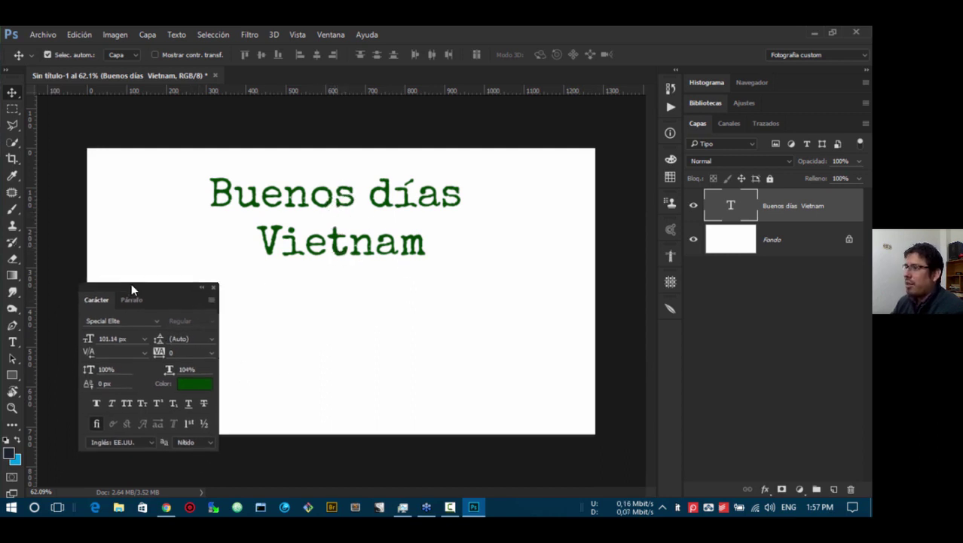
pyautogui.click(214, 297)
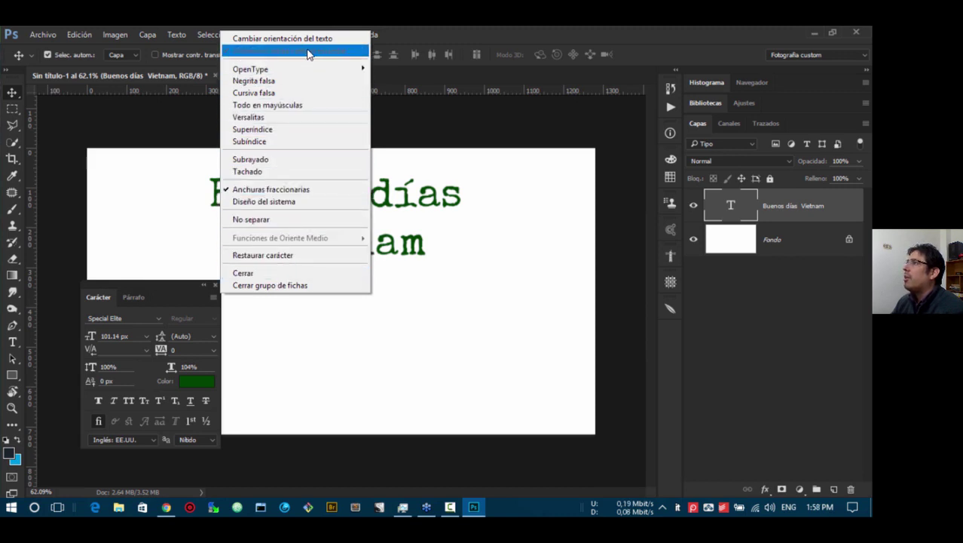
pyautogui.moveTo(304, 72)
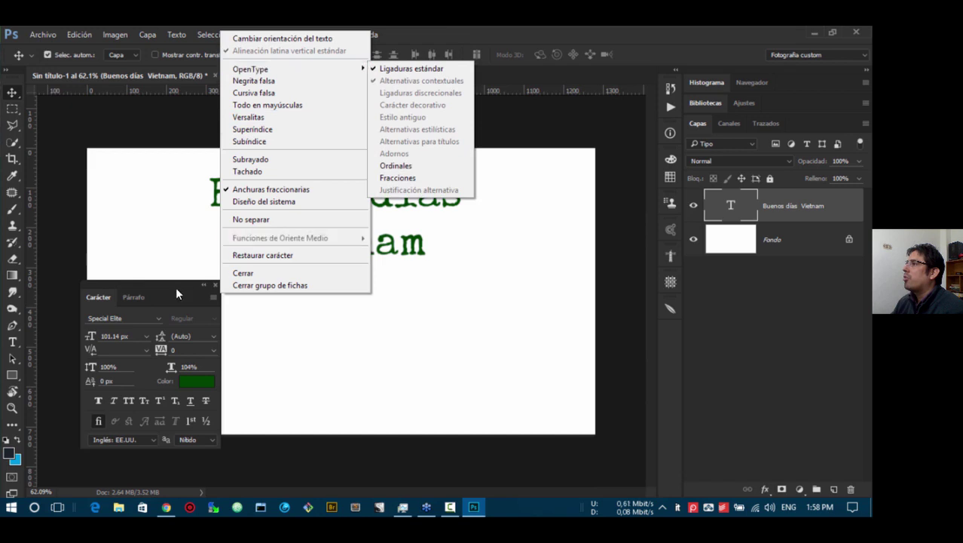
pyautogui.click(211, 296)
pyautogui.click(213, 297)
pyautogui.click(127, 299)
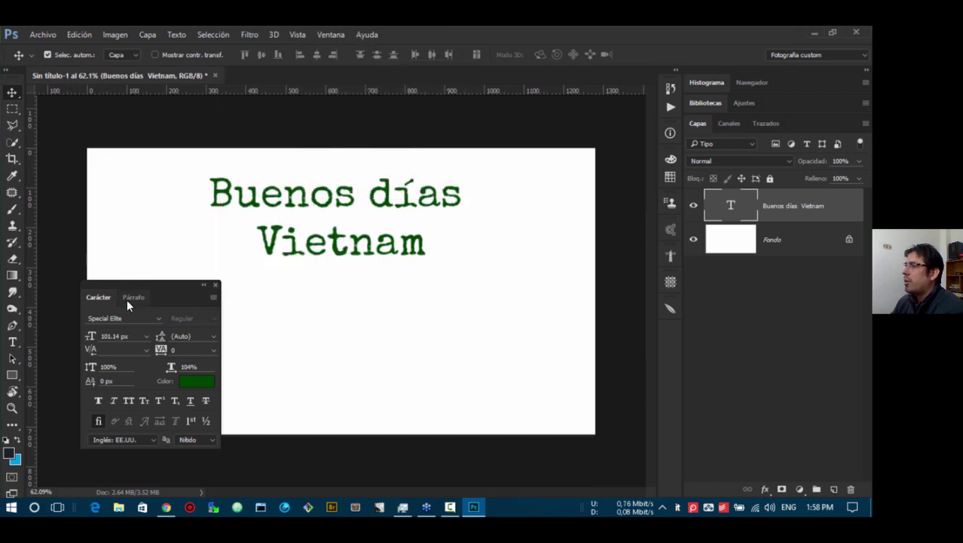
pyautogui.click(136, 297)
pyautogui.click(212, 298)
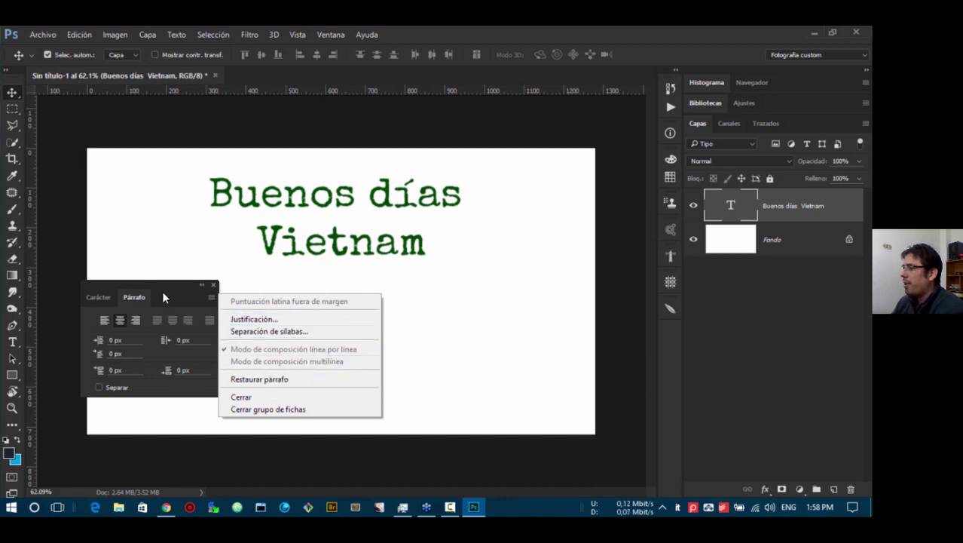
pyautogui.click(107, 296)
pyautogui.click(99, 297)
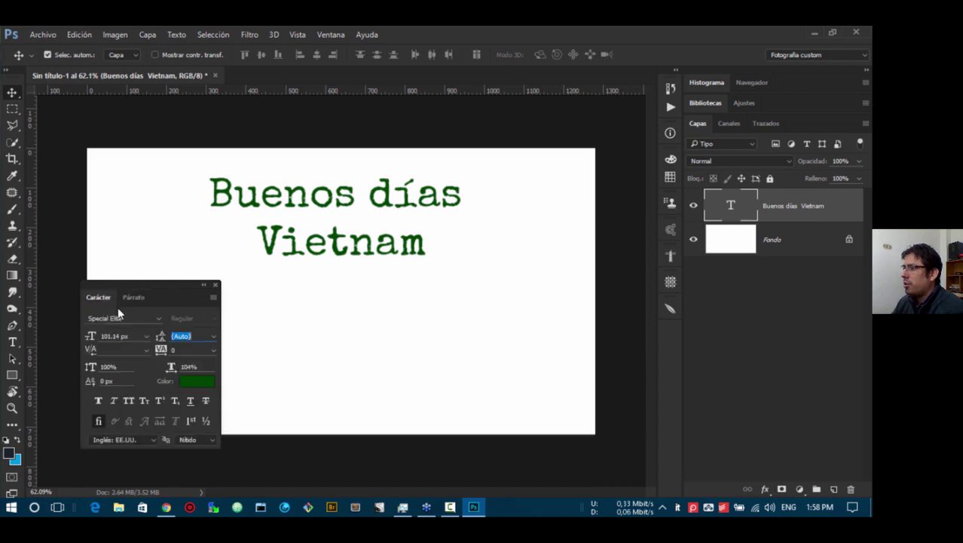
# - Apply the system layout option (Diseño del sistema) to the title
pyautogui.click(213, 297)
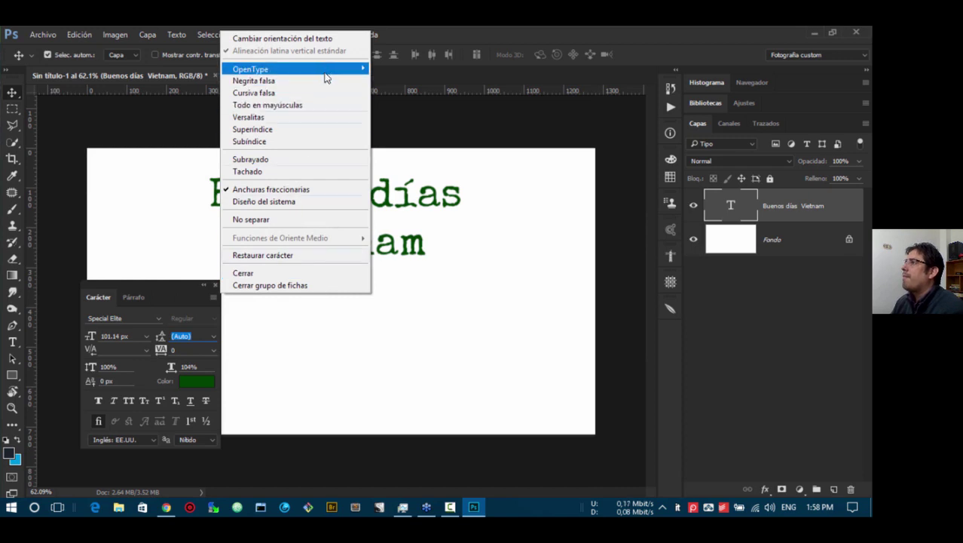
pyautogui.moveTo(326, 72)
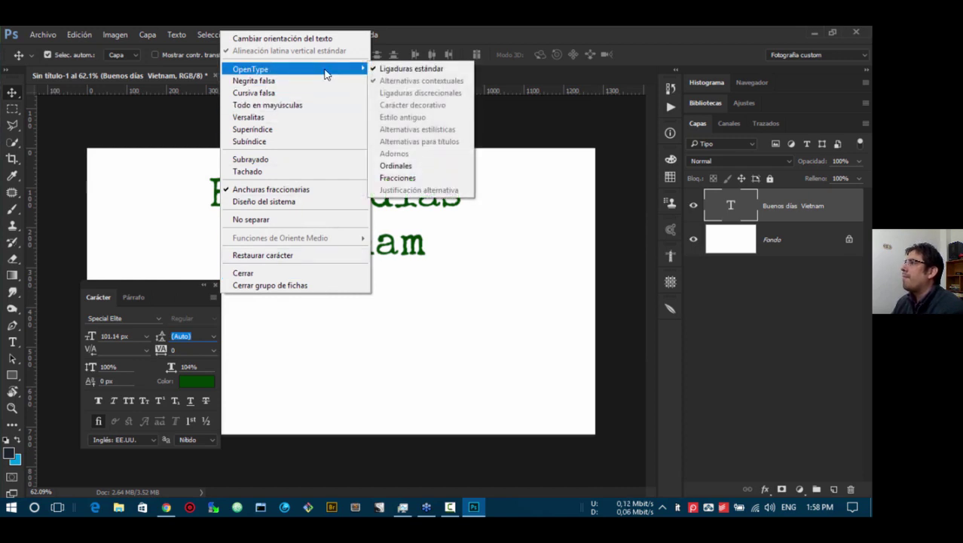
pyautogui.click(299, 202)
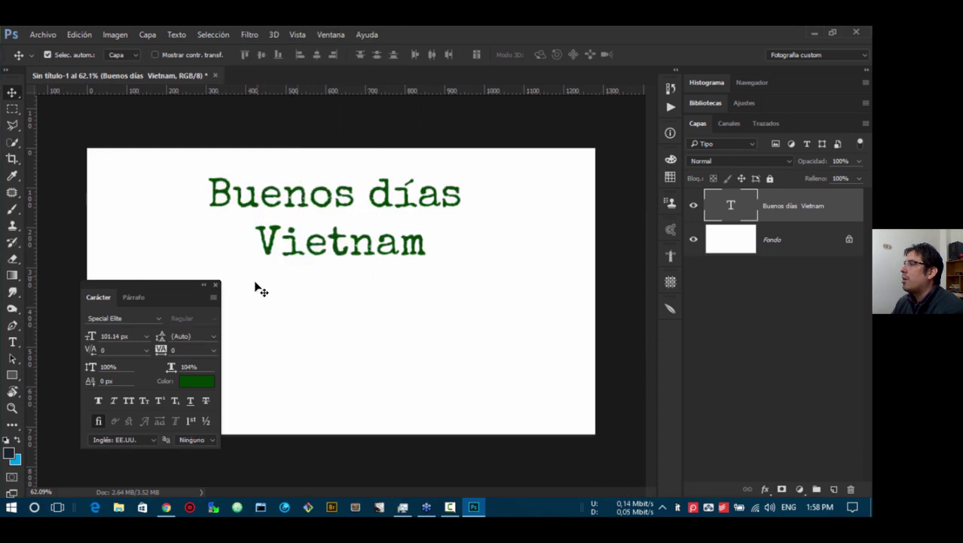
# - Try resetting the title's character formatting to the defaults (Restaurar carácter), and undo back to before the system layout change
pyautogui.click(212, 296)
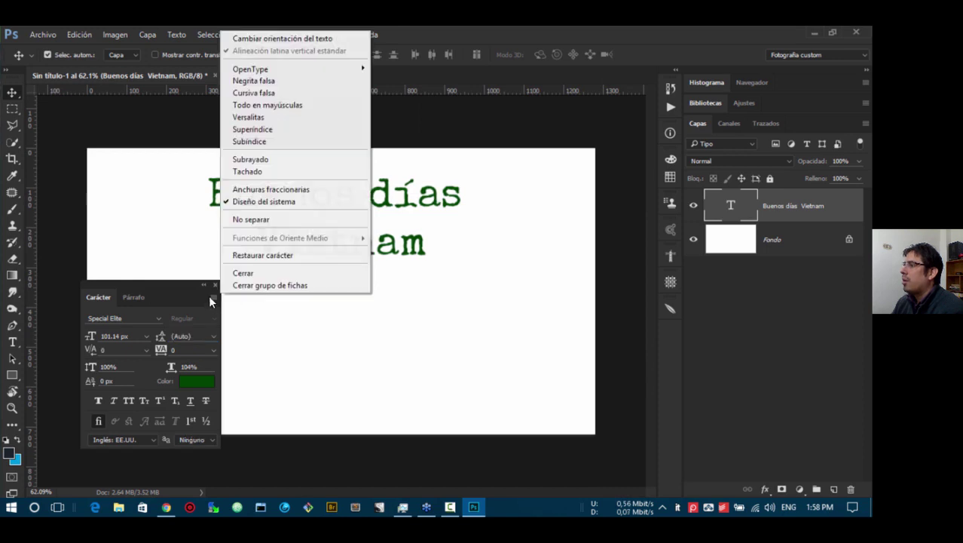
pyautogui.click(276, 256)
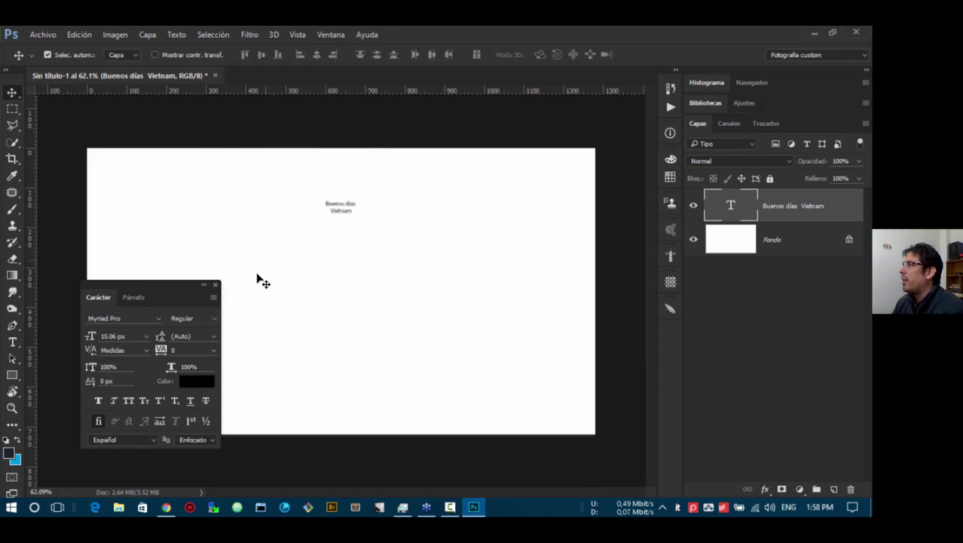
pyautogui.hotkey('ctrl', 'z')
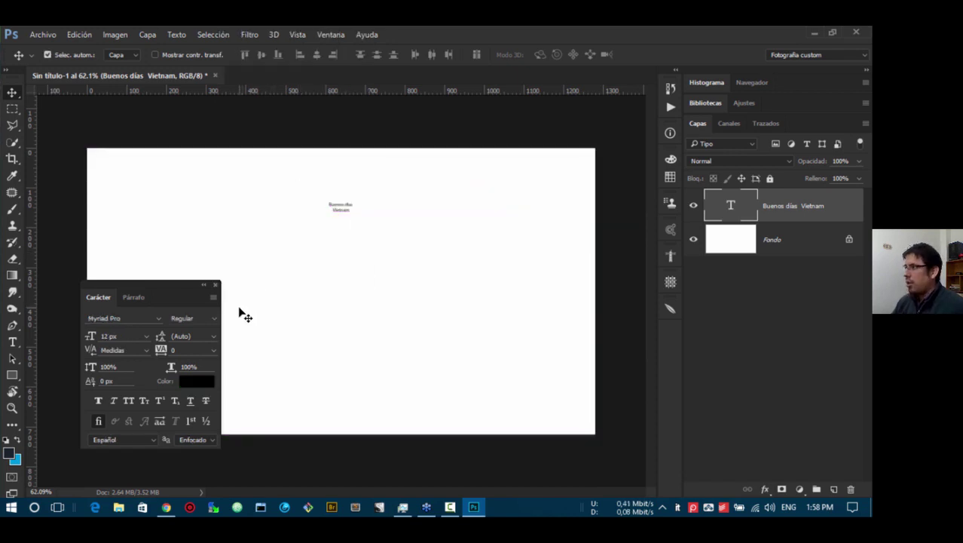
pyautogui.hotkey('ctrl', 'alt', 'z')
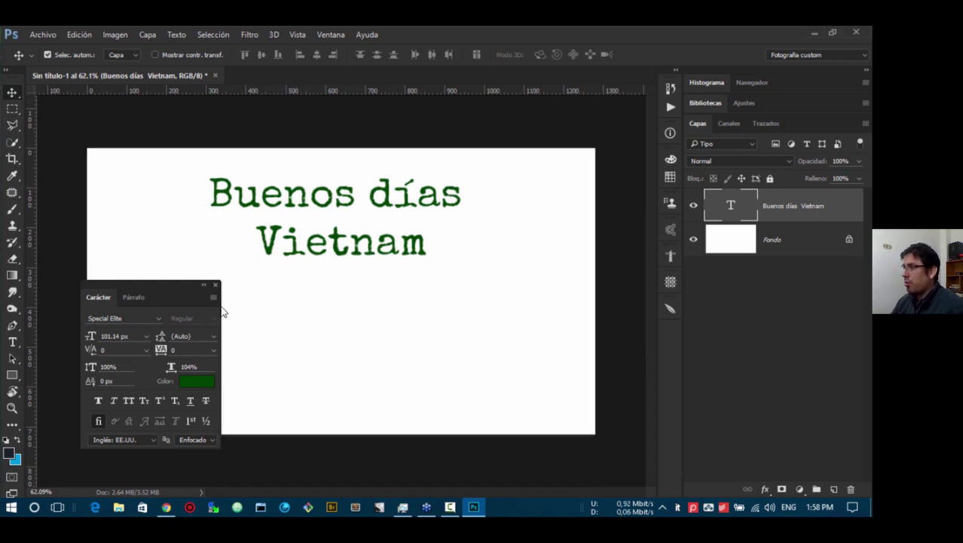
# - Examine the OpenType features and the general text commands, including orientation, font preview size, language options and missing-font replacement
pyautogui.click(215, 298)
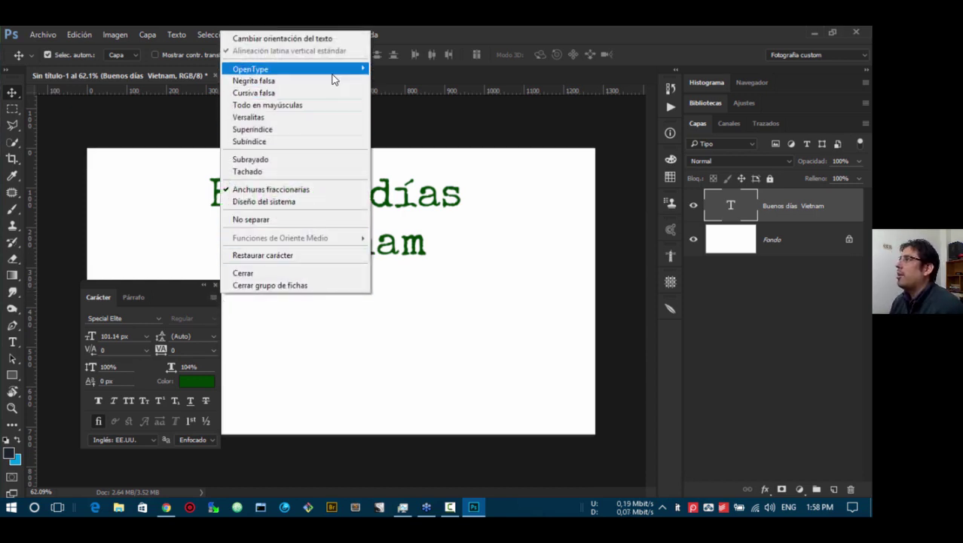
pyautogui.moveTo(332, 71)
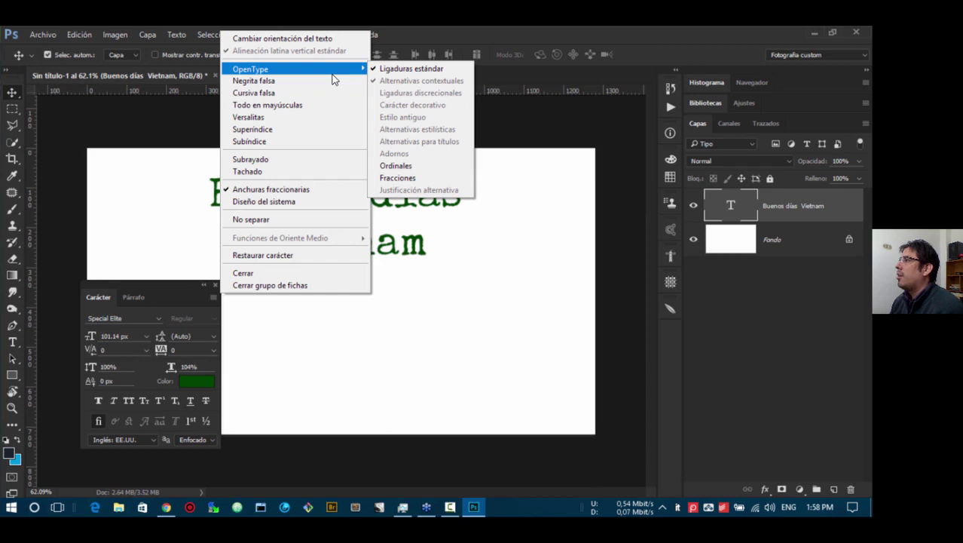
pyautogui.click(125, 214)
pyautogui.click(176, 35)
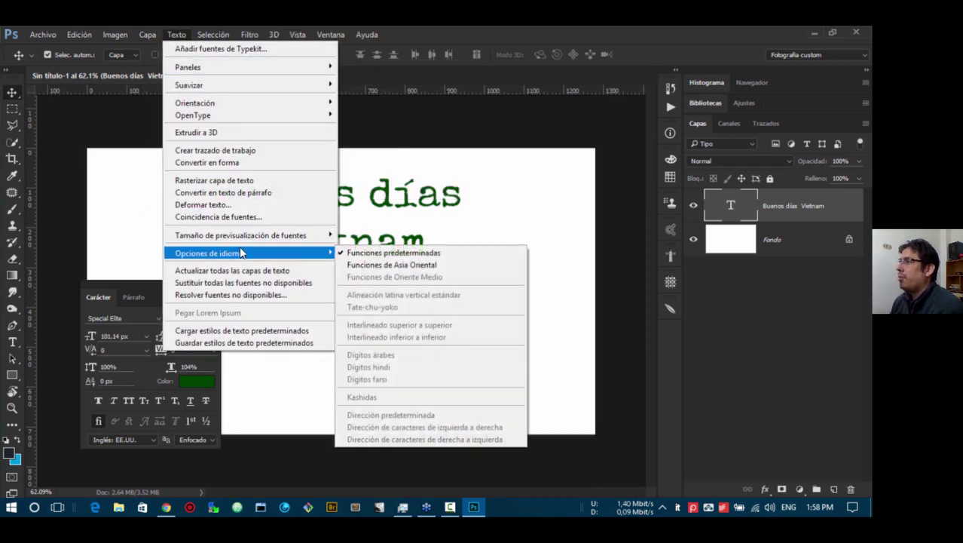
pyautogui.moveTo(254, 241)
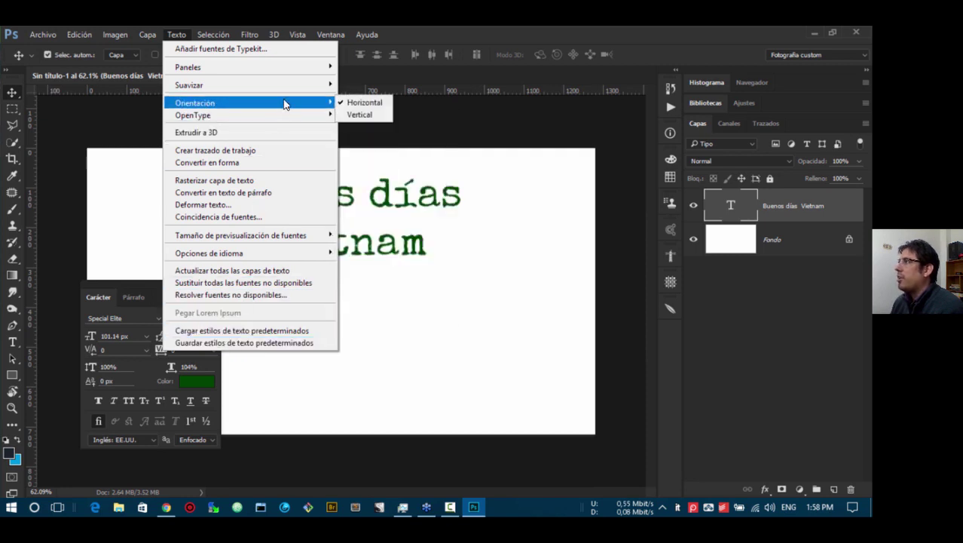
pyautogui.moveTo(296, 90)
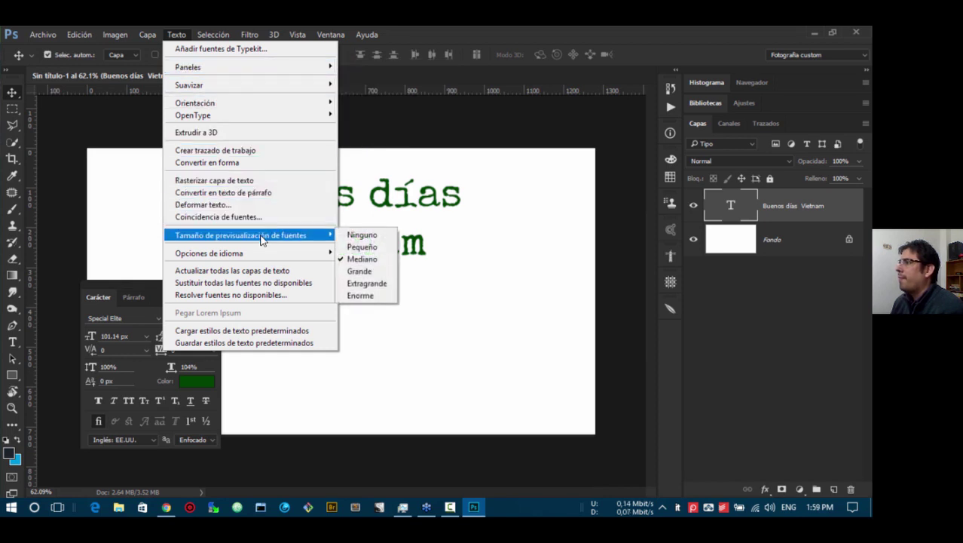
pyautogui.moveTo(258, 261)
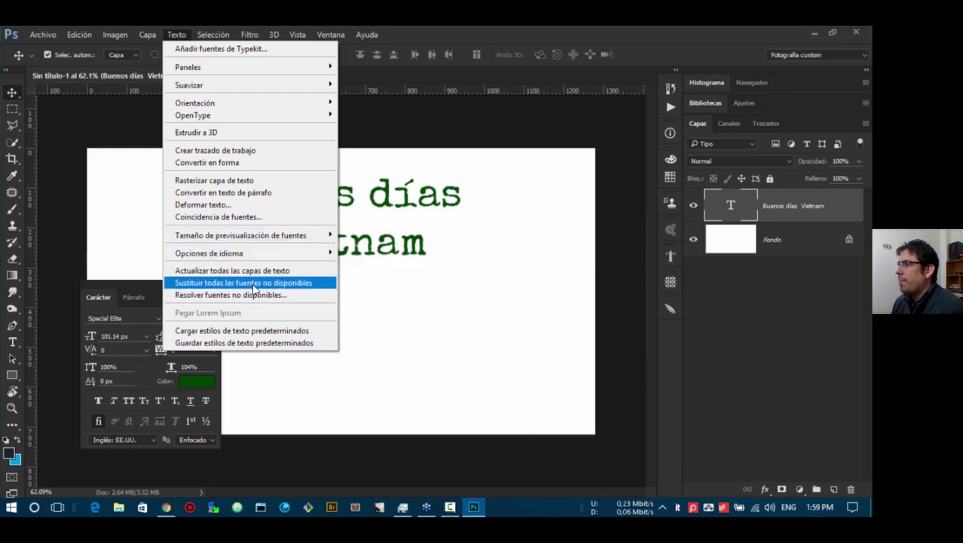
pyautogui.click(119, 286)
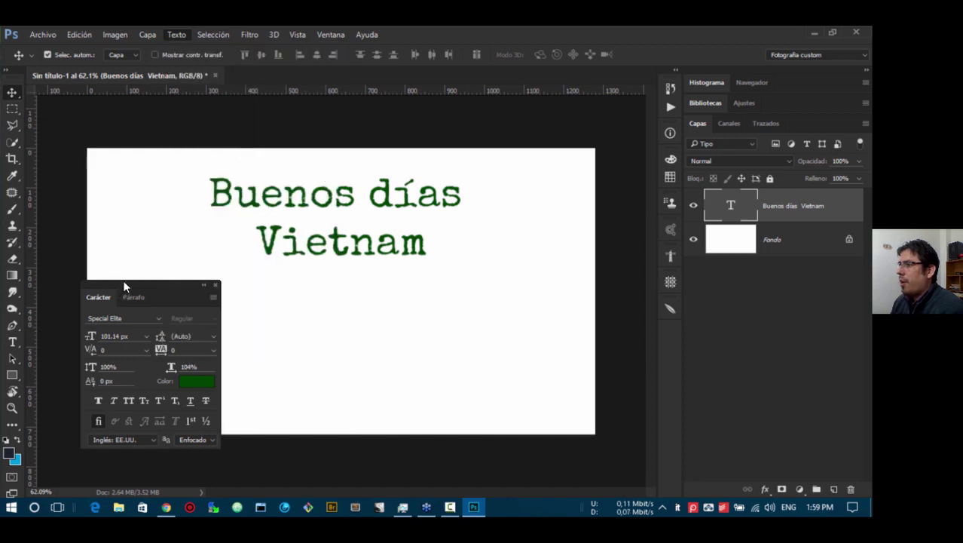
# - Change the title's text orientation from horizontal to vertical
pyautogui.click(214, 297)
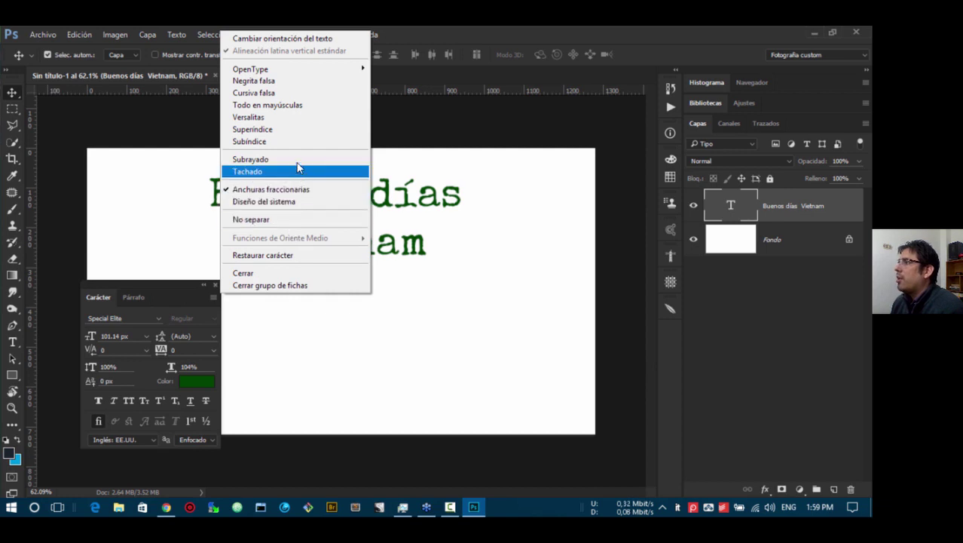
pyautogui.click(298, 39)
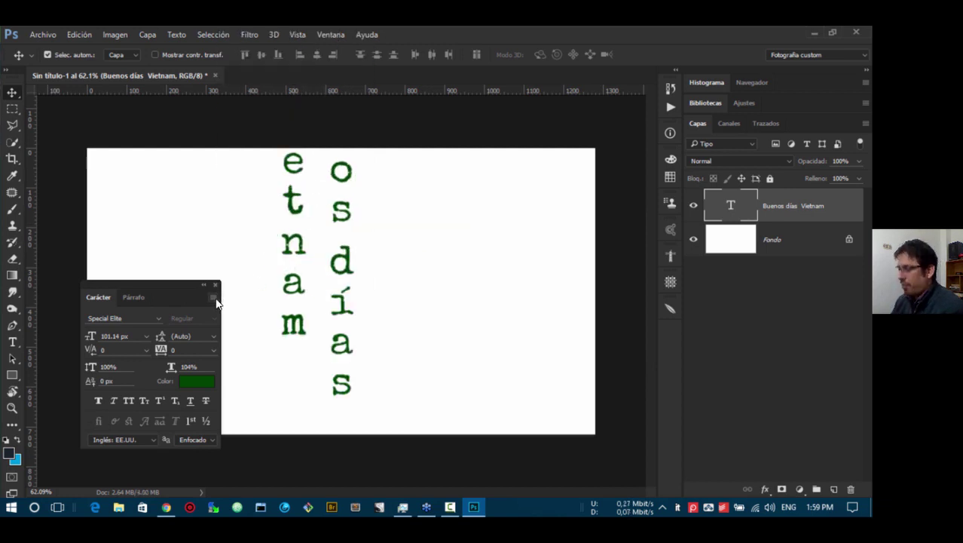
# - Undo the title's change to vertical orientation and review the remaining Character options
pyautogui.hotkey('ctrl', 'z')
pyautogui.click(215, 298)
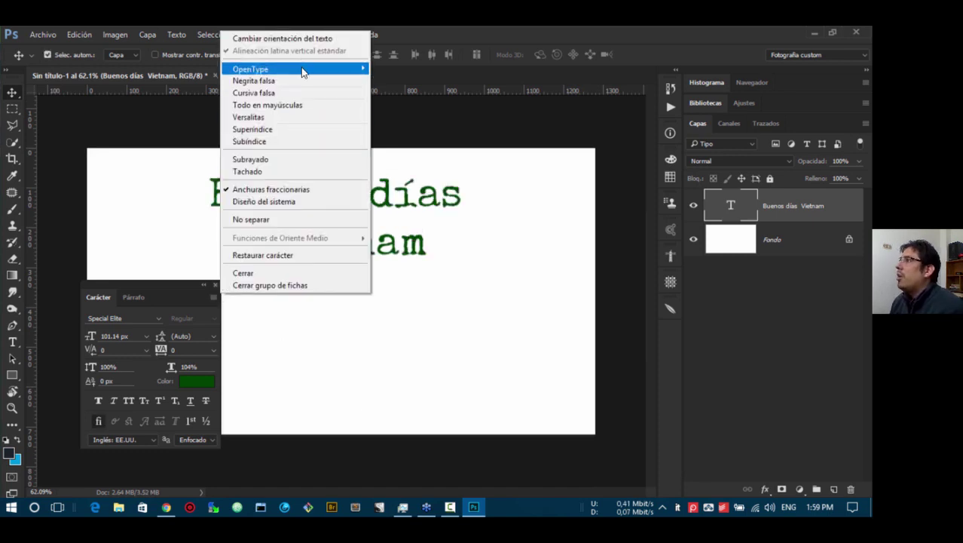
pyautogui.moveTo(301, 68)
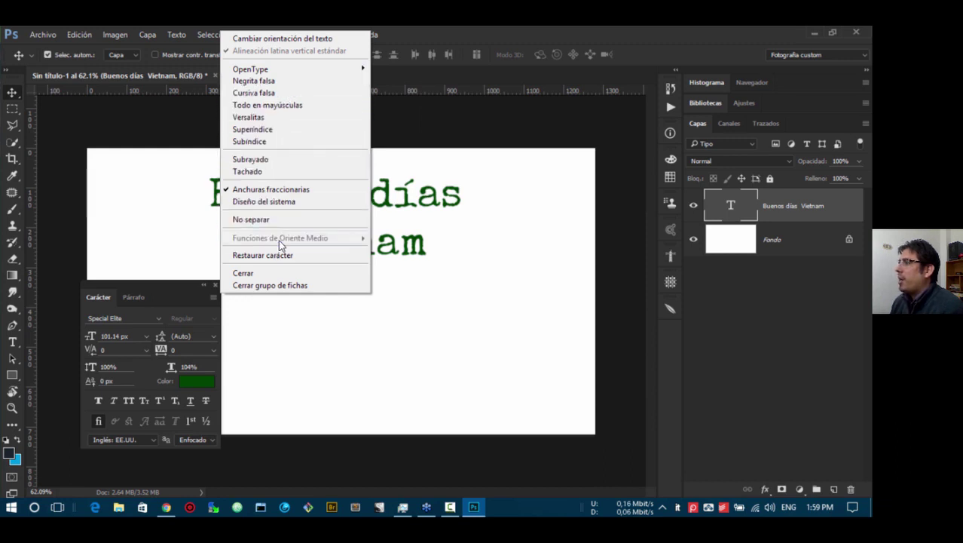
pyautogui.click(188, 303)
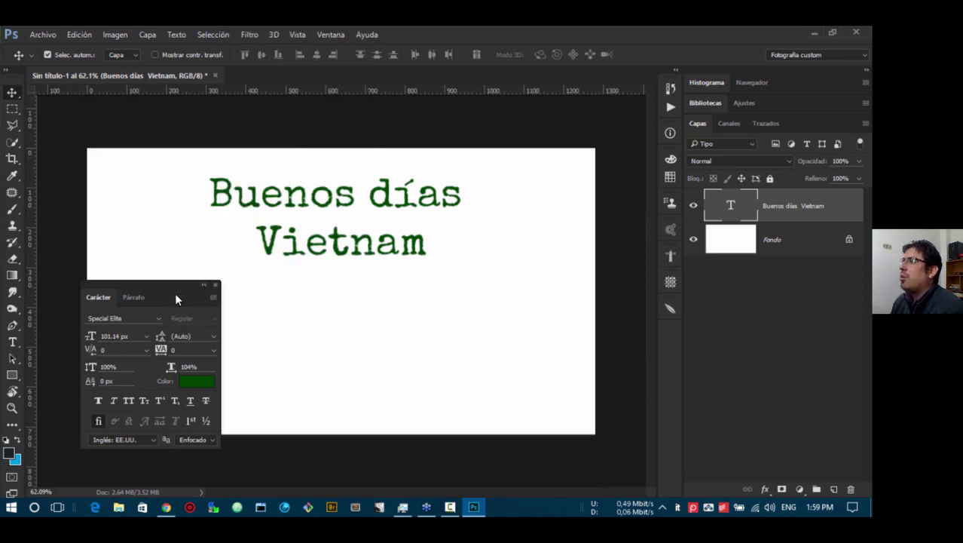
pyautogui.click(213, 298)
# - Set the automatic leading (Interlineado automático) to 200% in the title's paragraph justification settings
pyautogui.click(136, 302)
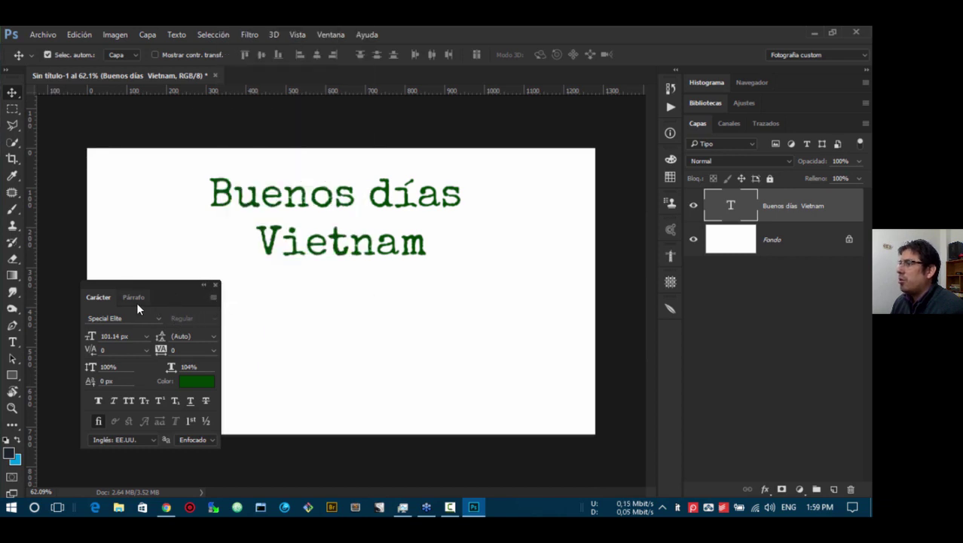
pyautogui.click(212, 298)
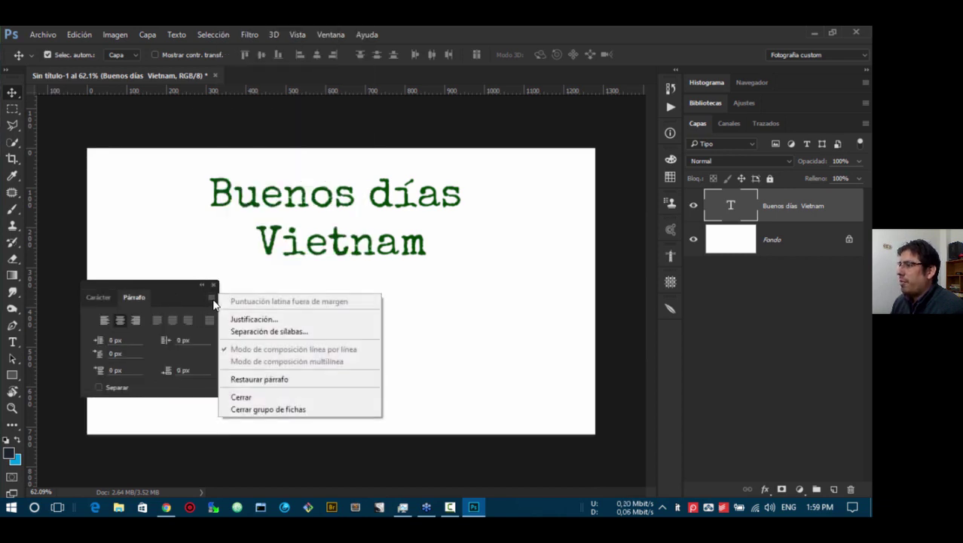
pyautogui.click(204, 319)
pyautogui.click(212, 297)
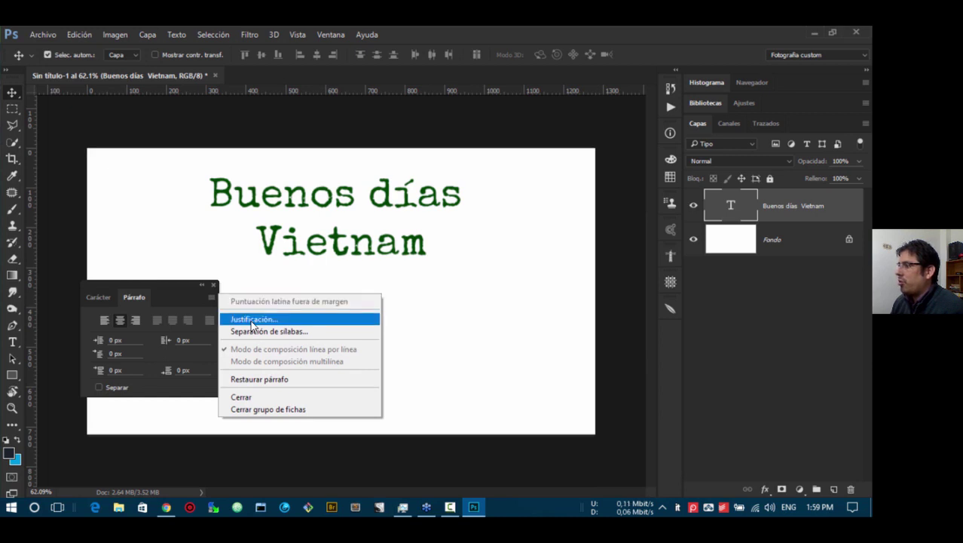
pyautogui.click(253, 320)
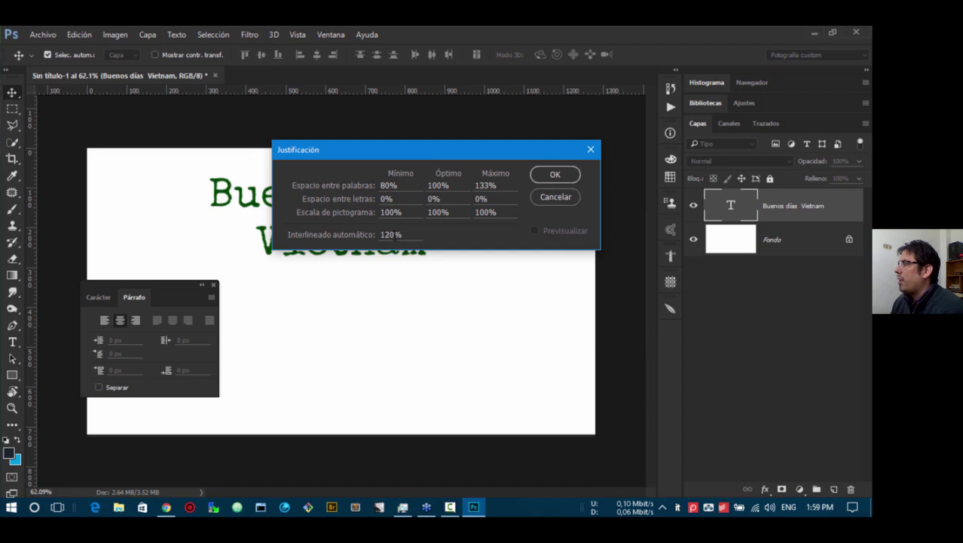
pyautogui.doubleClick(392, 235)
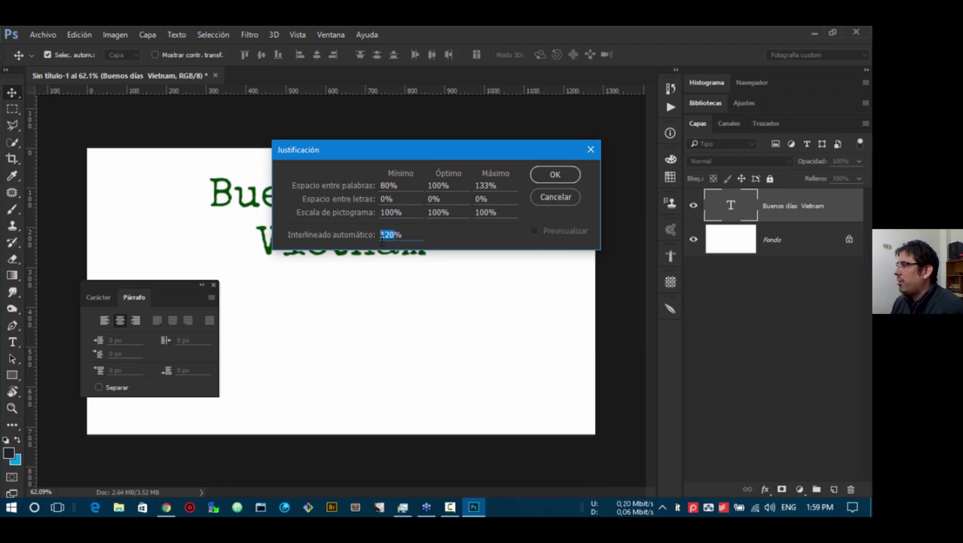
pyautogui.moveTo(405, 148); pyautogui.dragTo(373, 272)
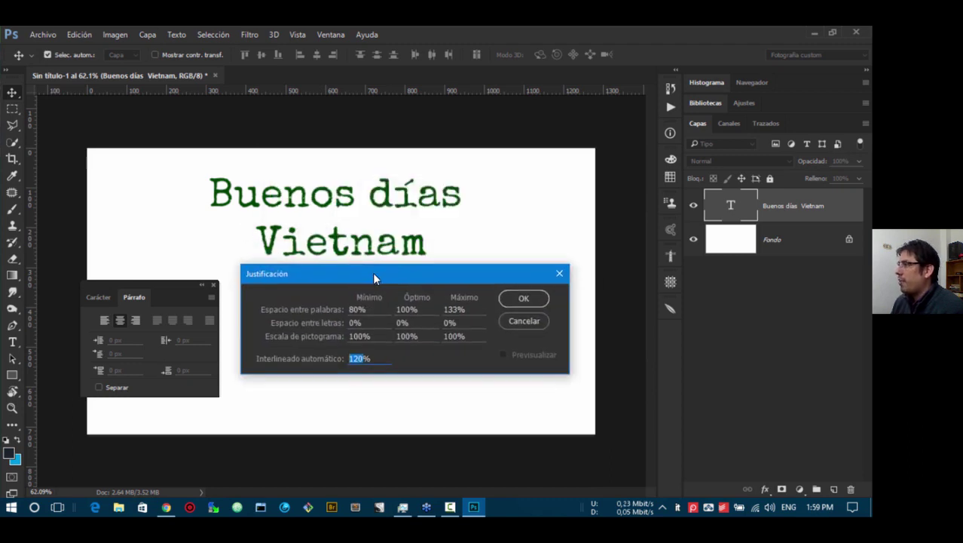
pyautogui.write('200')
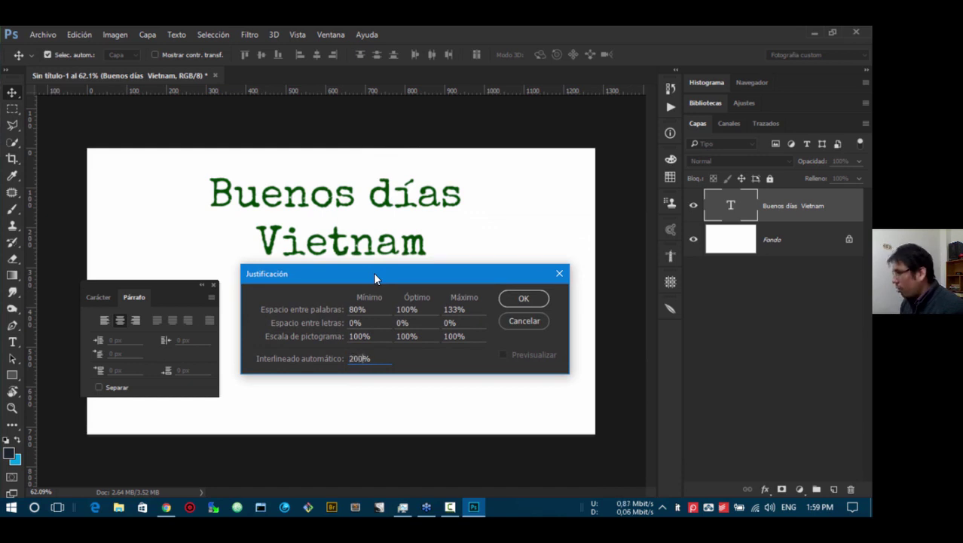
pyautogui.click(523, 299)
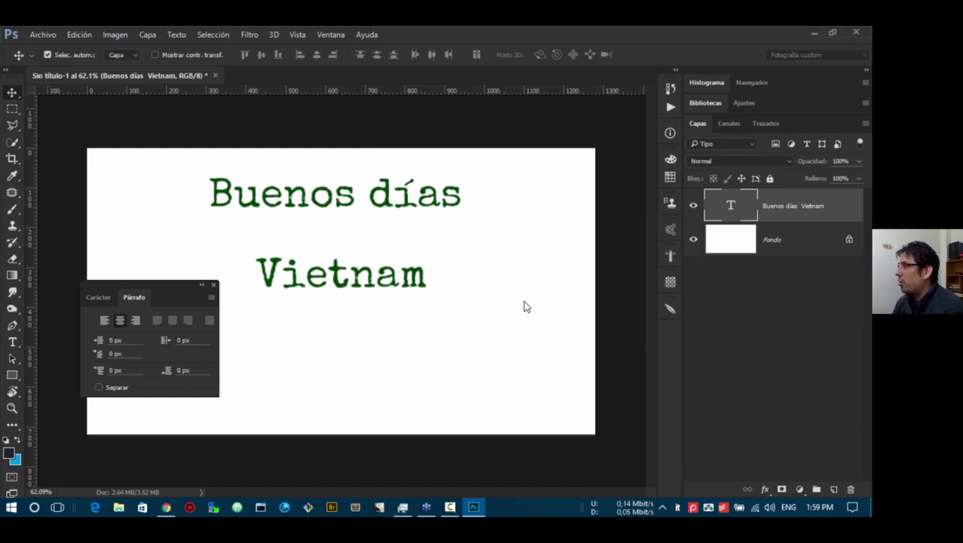
pyautogui.click(100, 298)
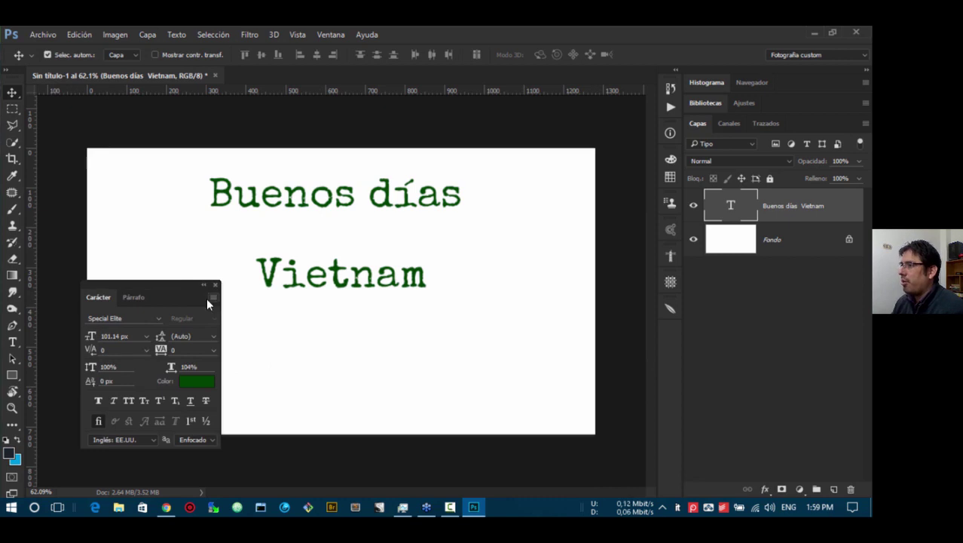
pyautogui.click(127, 296)
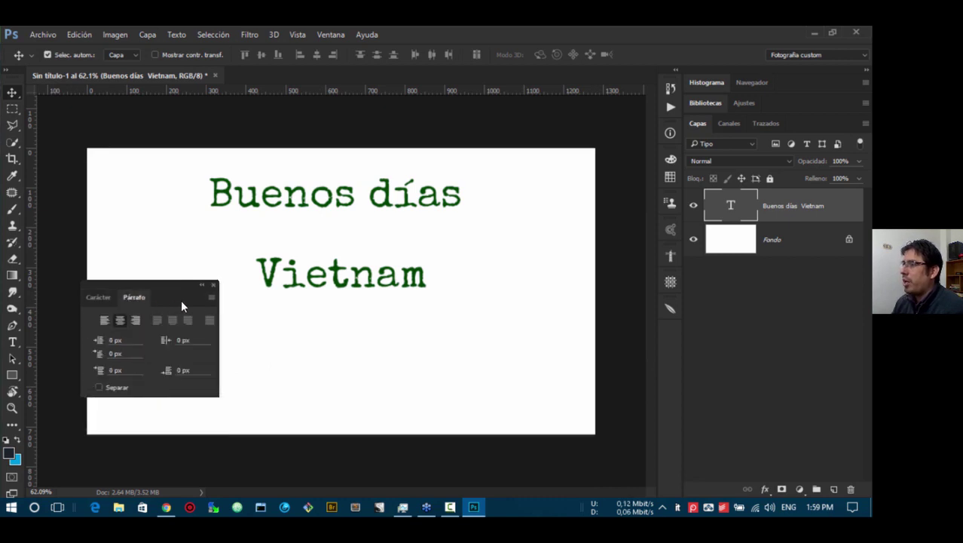
pyautogui.click(109, 299)
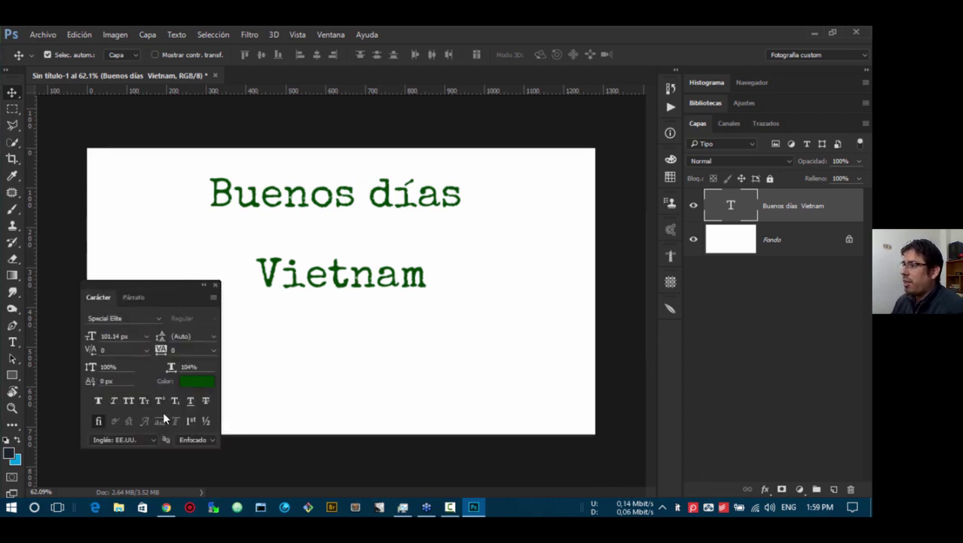
pyautogui.click(213, 297)
pyautogui.click(155, 281)
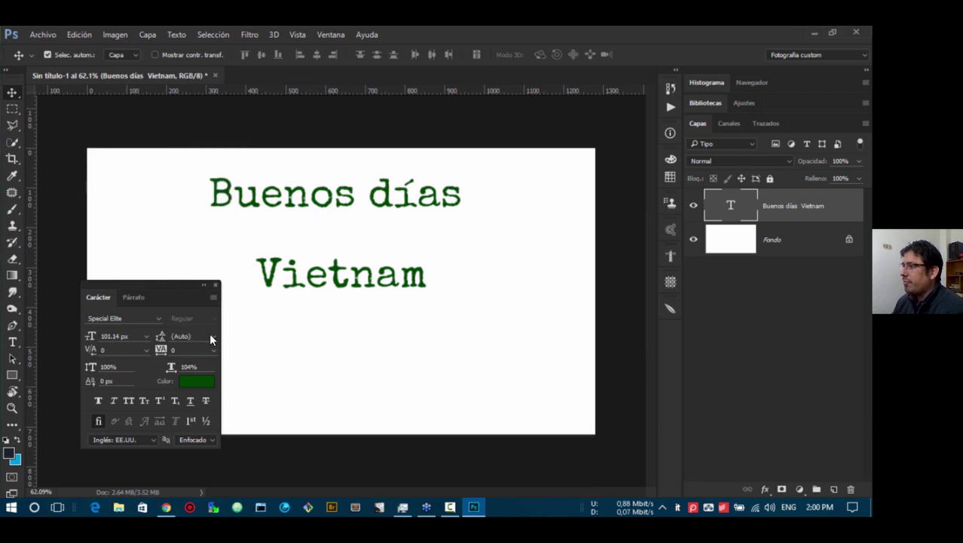
# - Try a kerning of 250 between the "d" and "í" of "días", widen it further, and reset the kerning to 0
pyautogui.moveTo(144, 284); pyautogui.dragTo(146, 244)
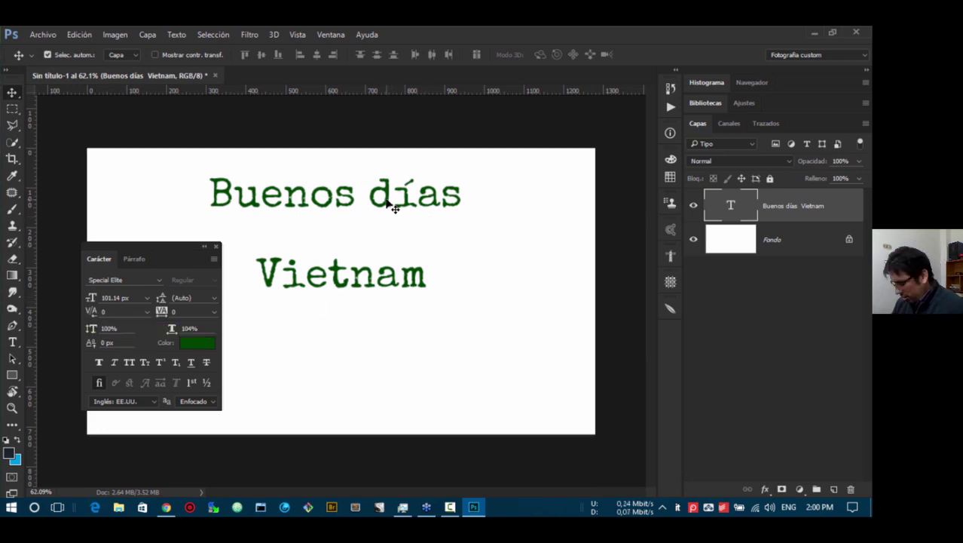
pyautogui.press('t')
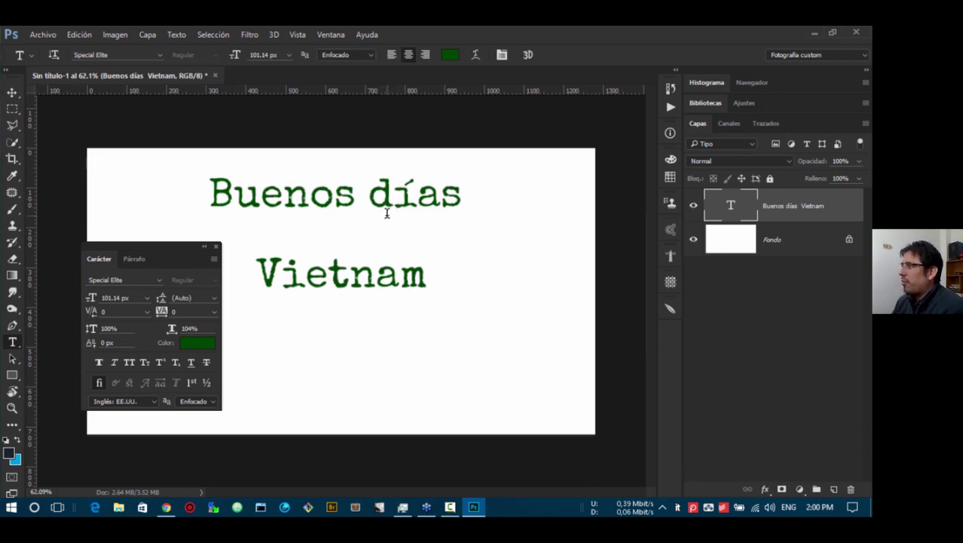
pyautogui.click(394, 198)
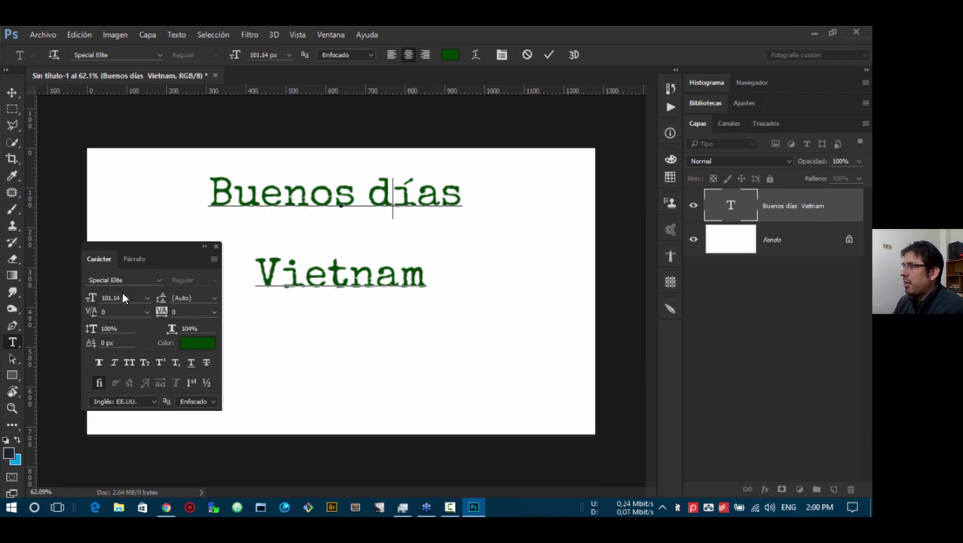
pyautogui.click(109, 311)
pyautogui.write('25')
pyautogui.press('Return')
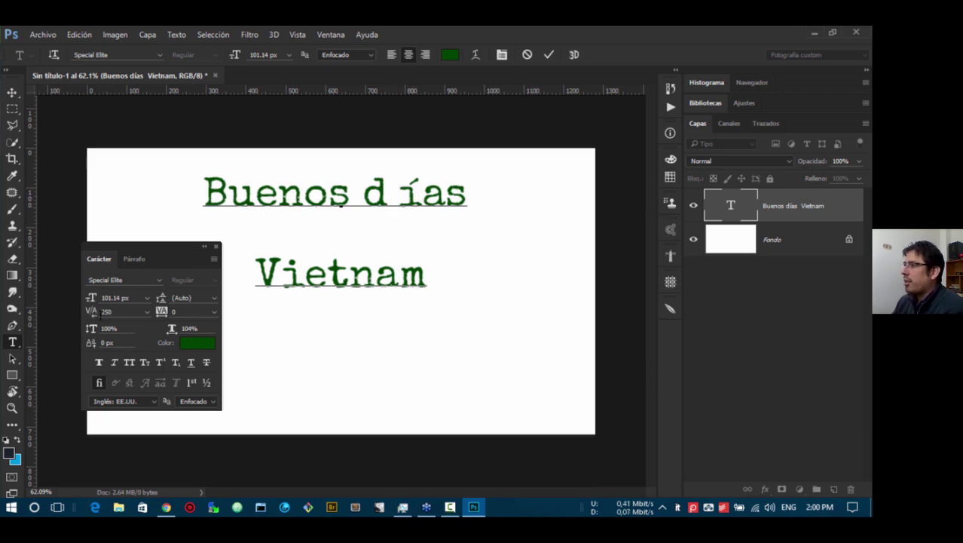
pyautogui.moveTo(91, 311)
pyautogui.mouseDown()
pyautogui.moveTo(104, 311)
pyautogui.moveTo(97, 309)
pyautogui.mouseUp()
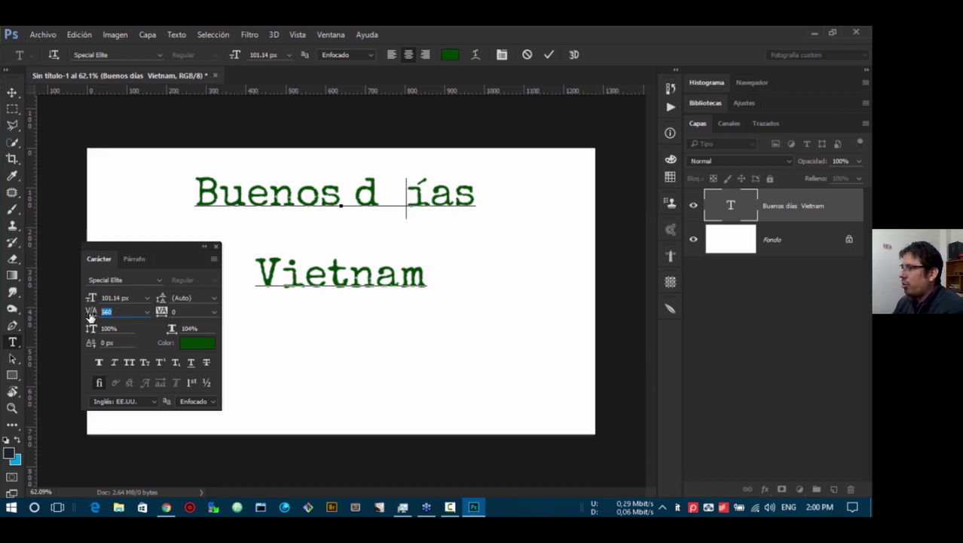
pyautogui.click(147, 311)
pyautogui.click(140, 202)
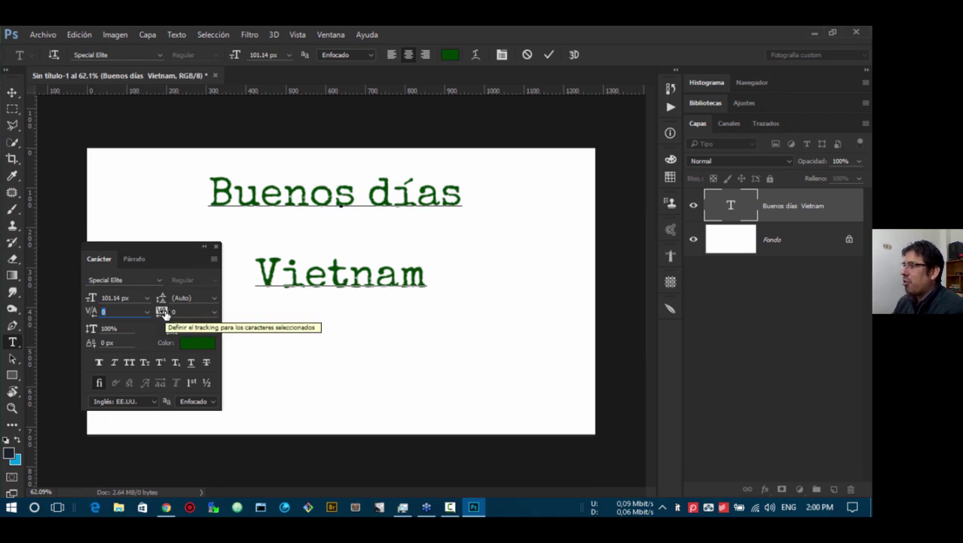
pyautogui.click(12, 92)
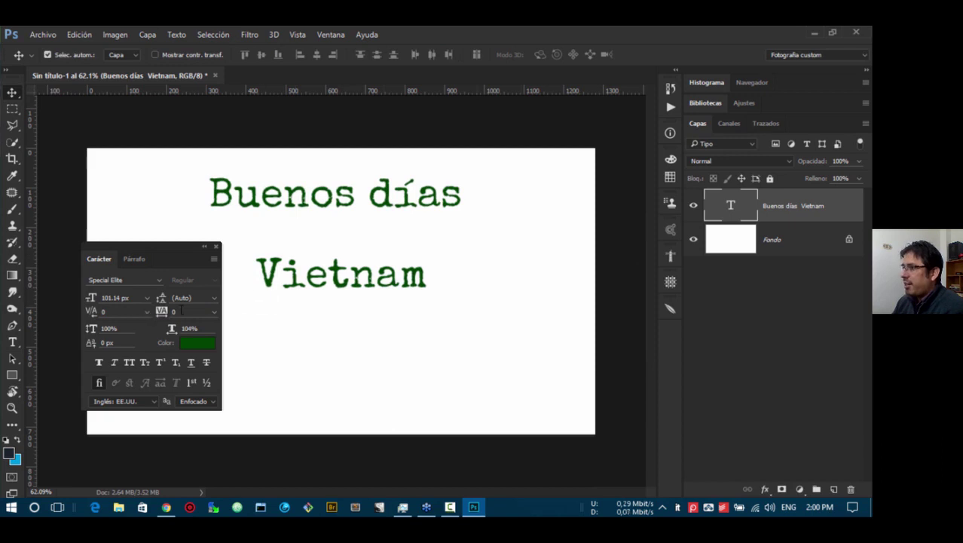
# - Try tracking values of 320 and 340 on the whole title, and reset the tracking to 0
pyautogui.moveTo(161, 312); pyautogui.dragTo(168, 315)
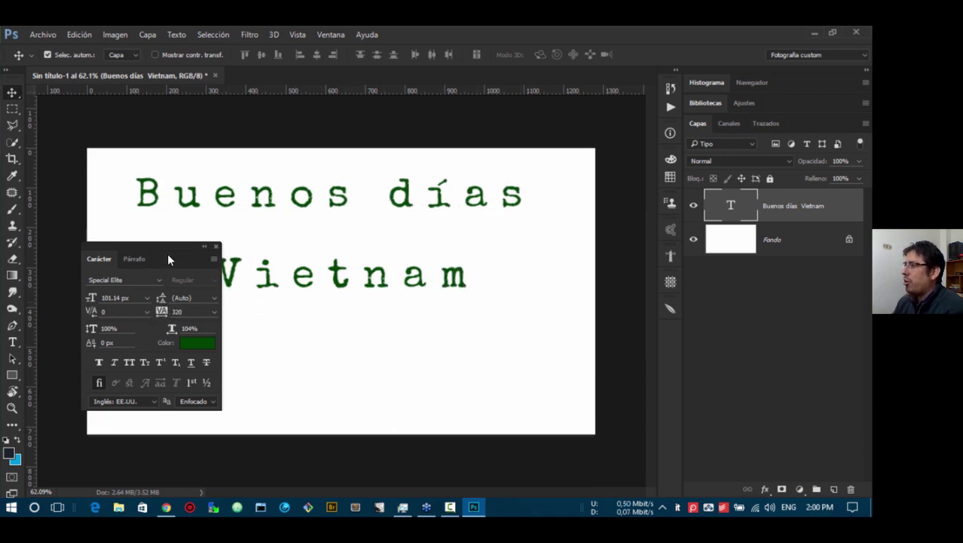
pyautogui.moveTo(168, 253); pyautogui.dragTo(205, 325)
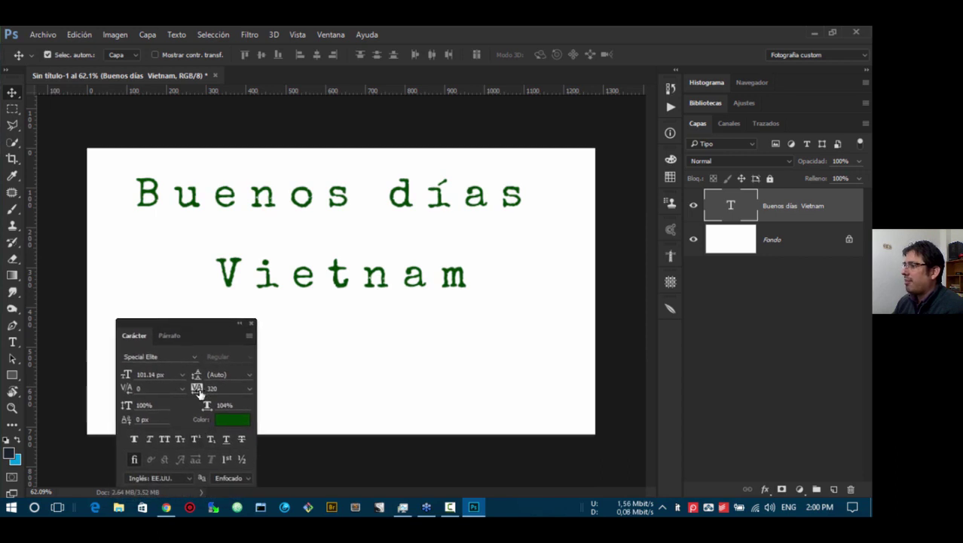
pyautogui.moveTo(197, 390); pyautogui.dragTo(200, 391)
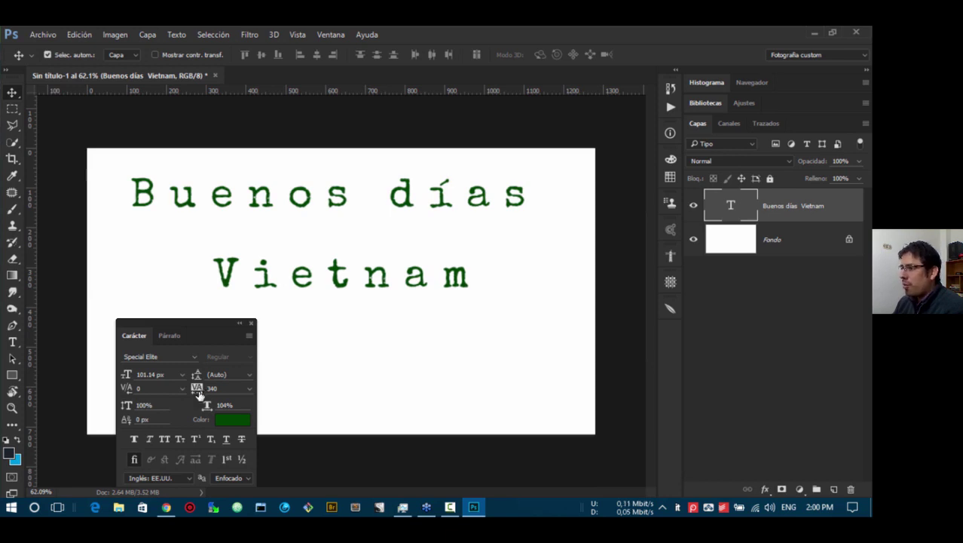
pyautogui.click(215, 388)
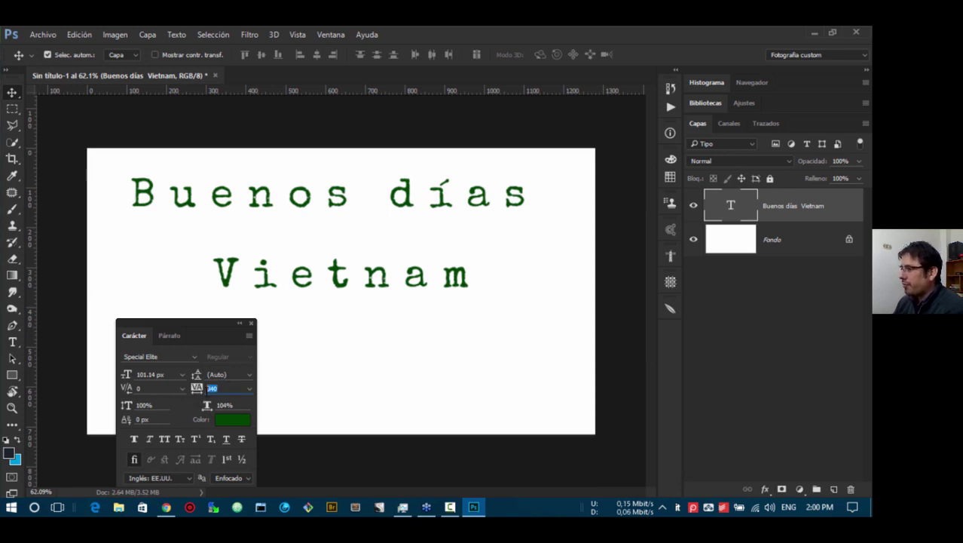
pyautogui.write('1')
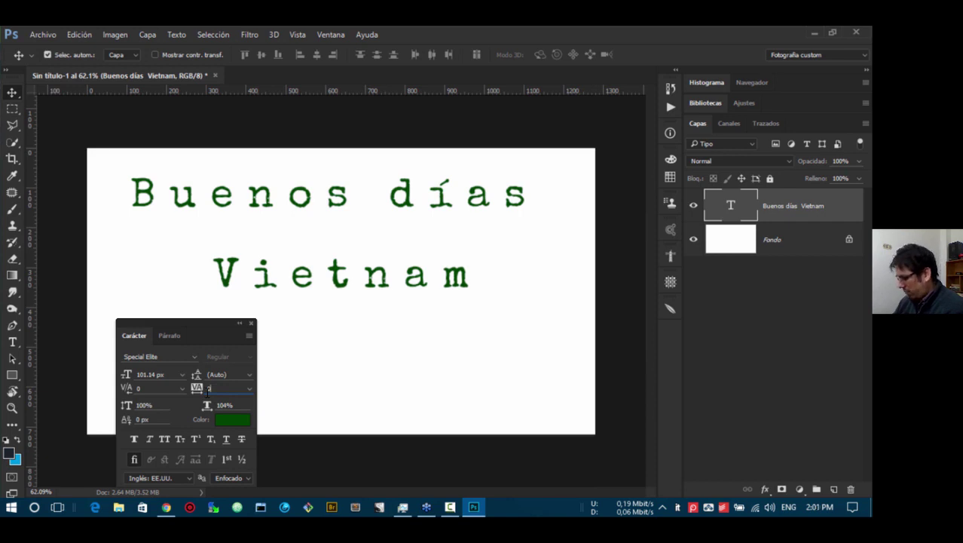
pyautogui.press('Return')
# - Set the tracking of only the word "Vietnam" to 420
pyautogui.doubleClick(311, 285)
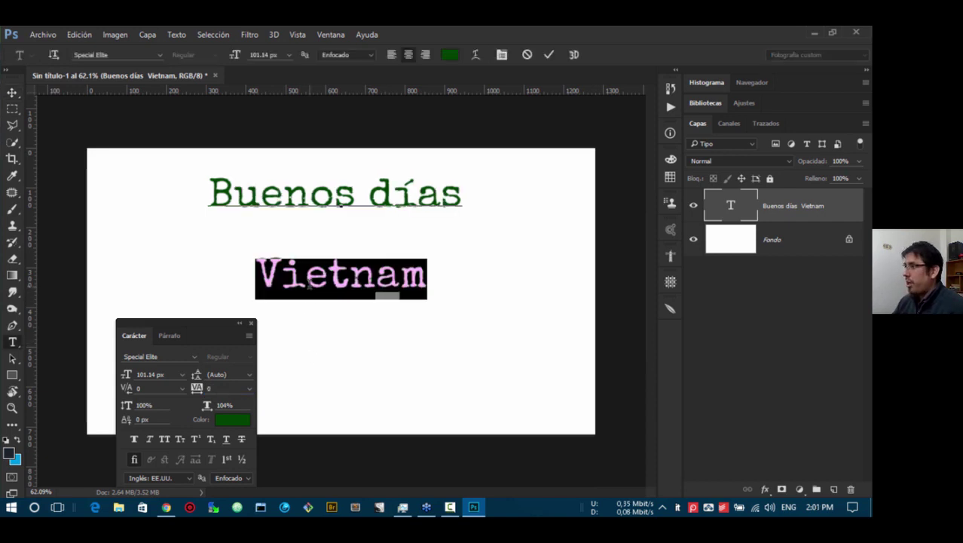
pyautogui.moveTo(194, 390); pyautogui.dragTo(202, 390)
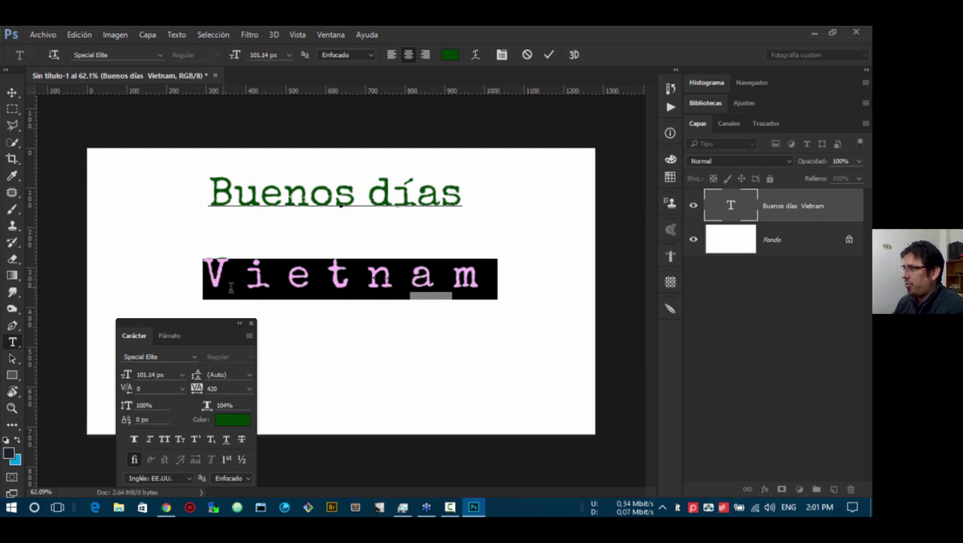
pyautogui.moveTo(419, 288)
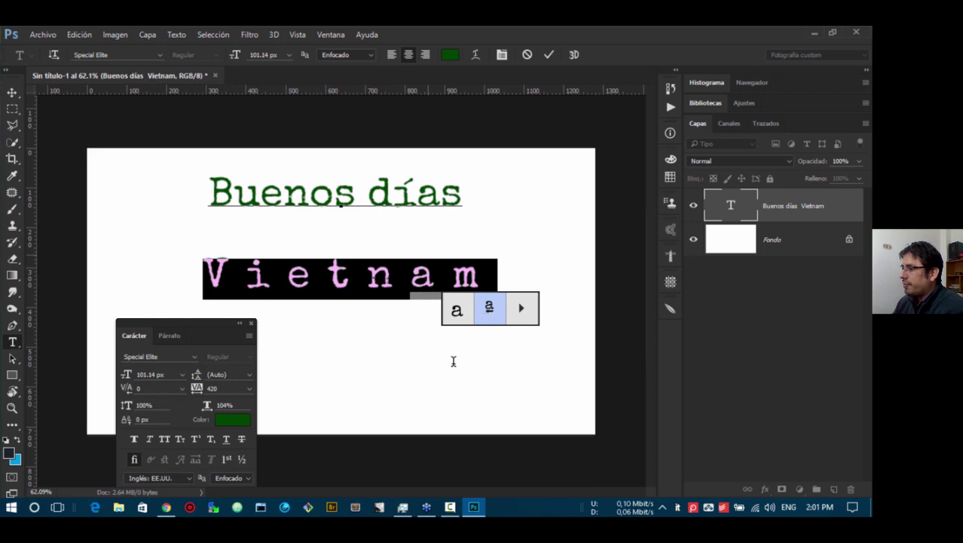
pyautogui.click(389, 362)
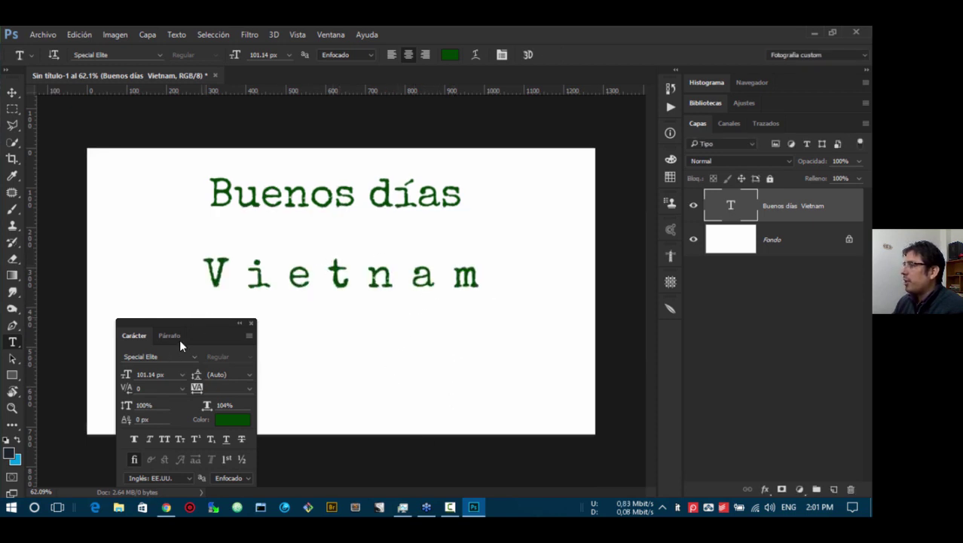
# - Try a vertical scale of 157% on the whole title, flatten the letters, and reset the vertical scale to 100%
pyautogui.moveTo(182, 320); pyautogui.dragTo(172, 207)
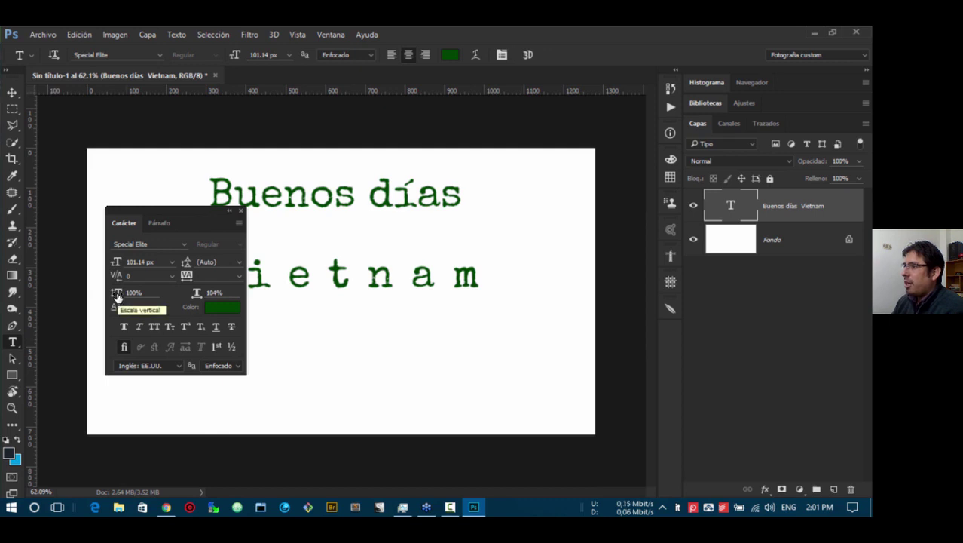
pyautogui.moveTo(117, 295); pyautogui.dragTo(154, 296)
pyautogui.moveTo(185, 209); pyautogui.dragTo(574, 249)
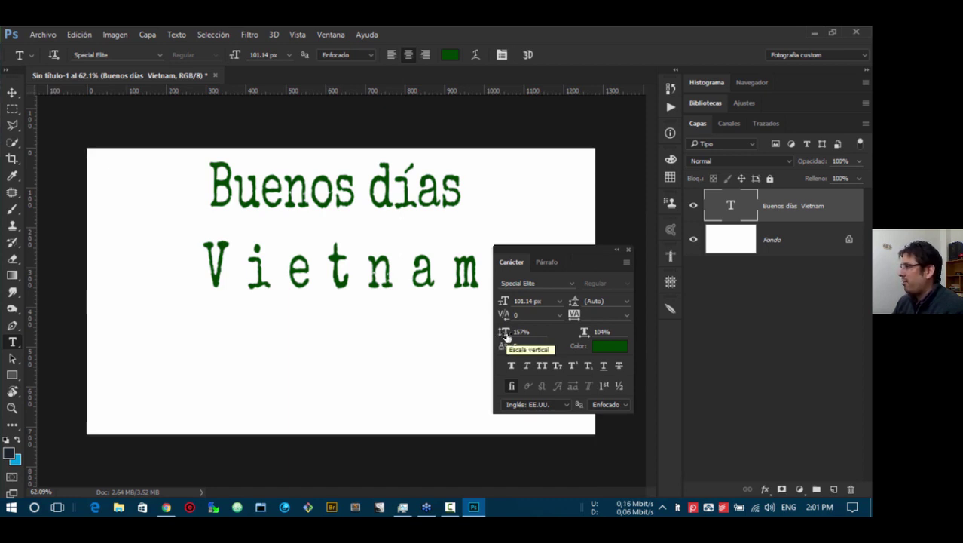
pyautogui.moveTo(506, 337)
pyautogui.mouseDown()
pyautogui.moveTo(477, 338)
pyautogui.moveTo(496, 343)
pyautogui.mouseUp()
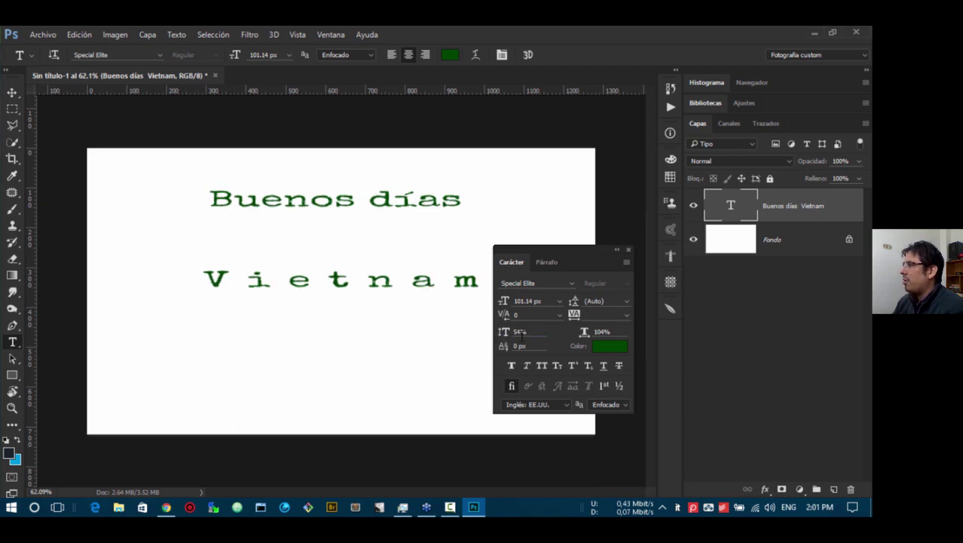
pyautogui.click(521, 334)
pyautogui.write('1')
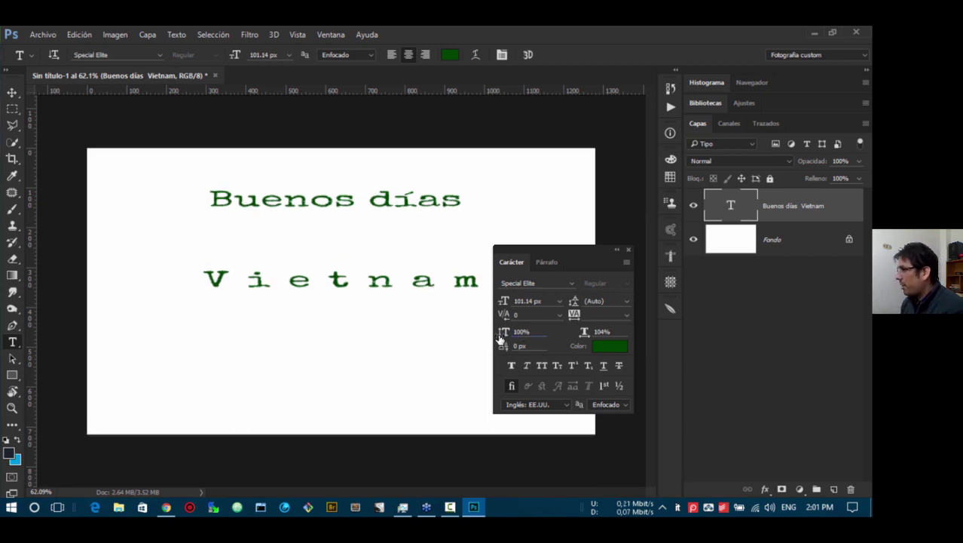
pyautogui.write('00')
pyautogui.press('Return')
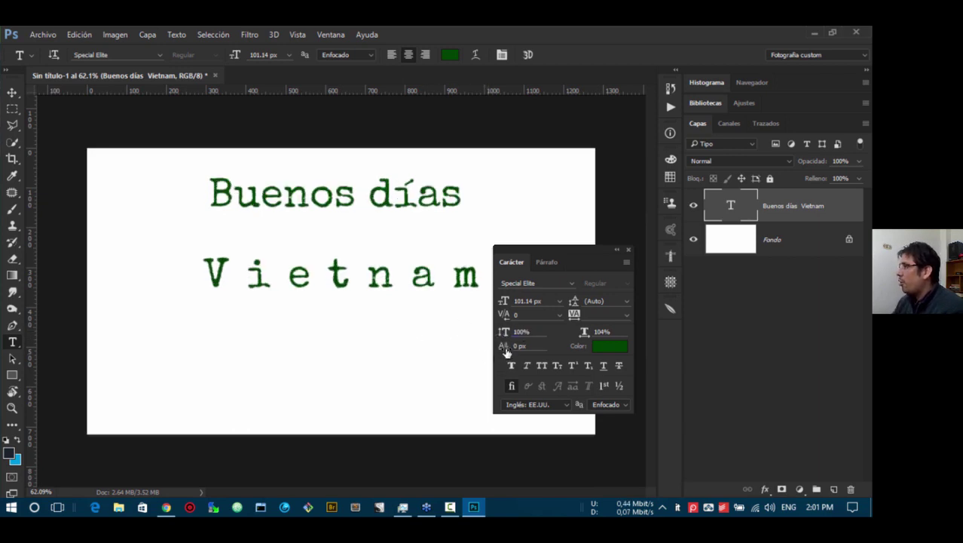
# - Try baseline shifts of -115 px and 100 px on the title, and reset the baseline shift to 0 px
pyautogui.moveTo(505, 352)
pyautogui.mouseDown()
pyautogui.moveTo(467, 347)
pyautogui.moveTo(503, 354)
pyautogui.mouseUp()
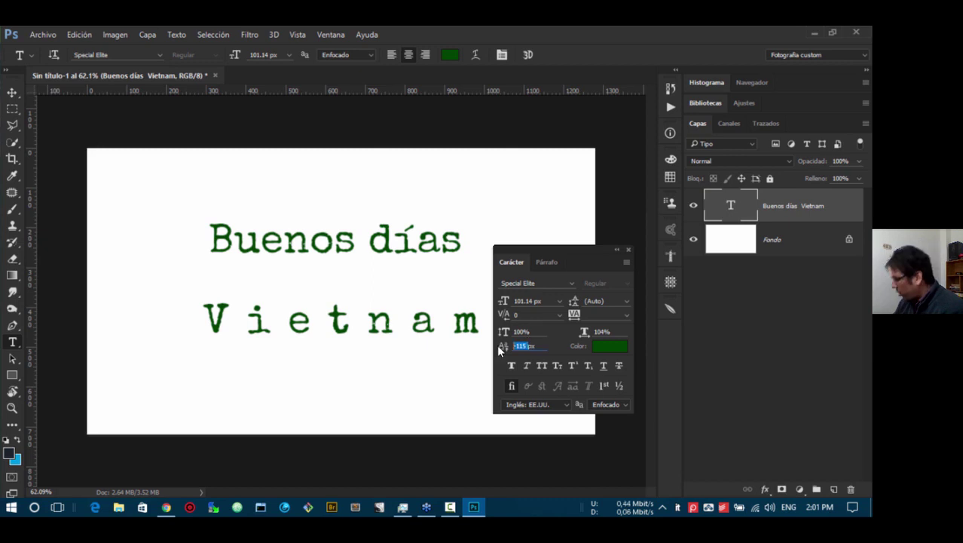
pyautogui.write('100')
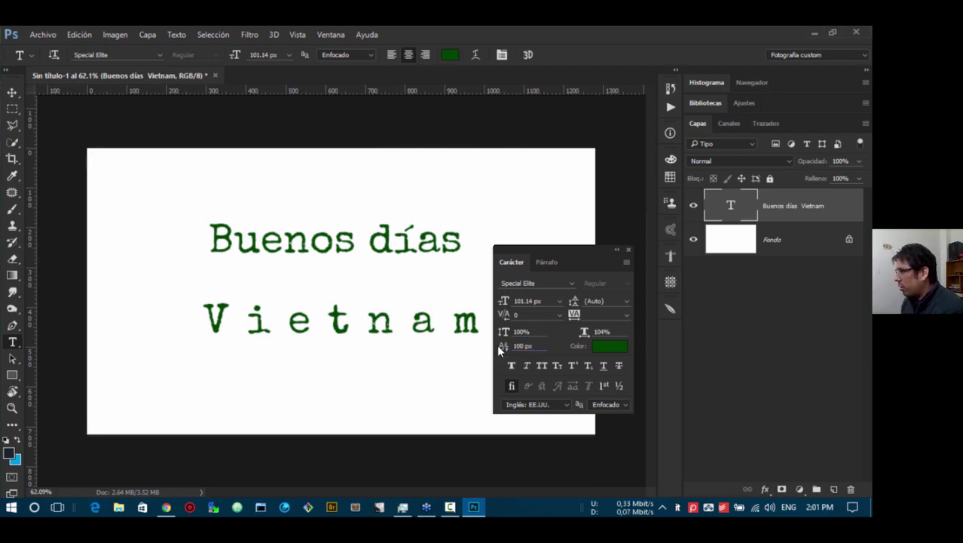
pyautogui.press('Return')
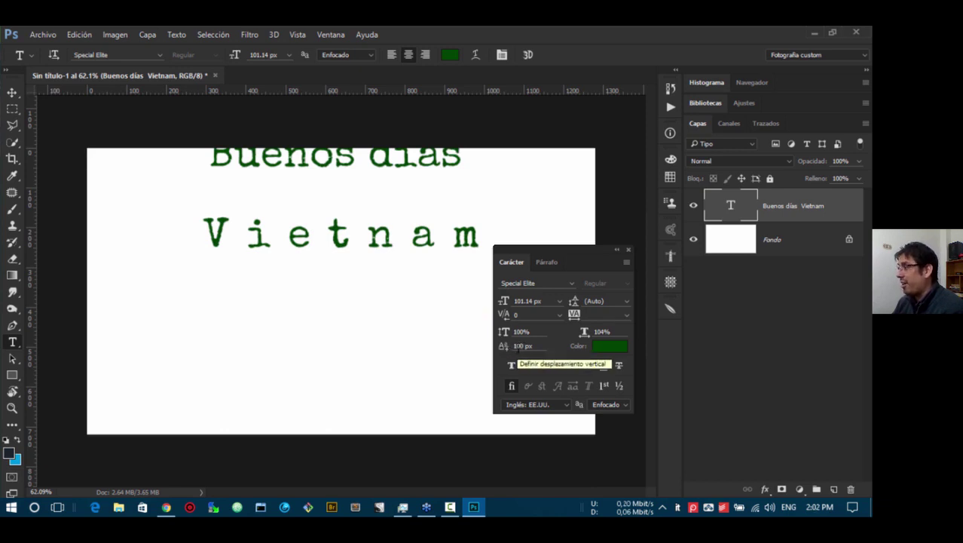
pyautogui.moveTo(523, 349); pyautogui.dragTo(485, 348)
pyautogui.write('0')
pyautogui.press('Return')
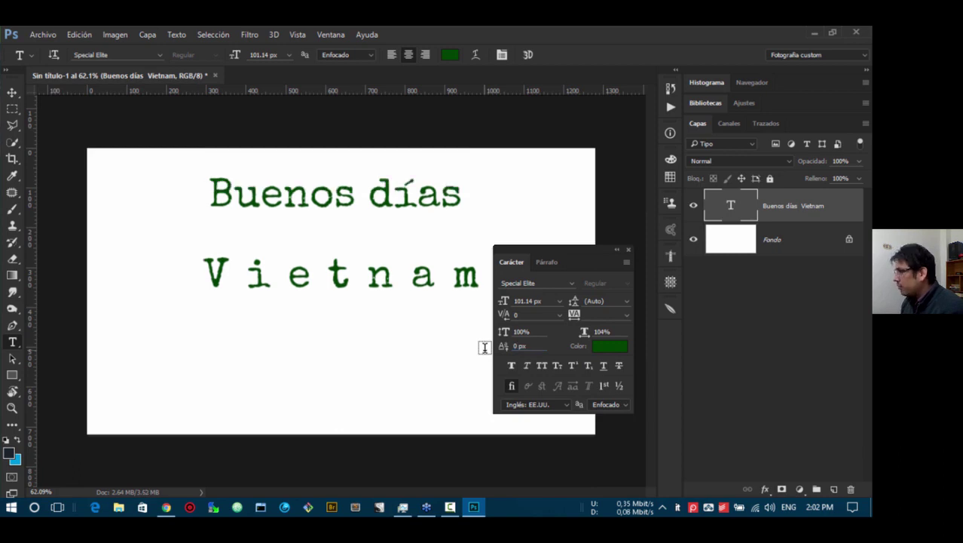
# - Widen the title's letters to a horizontal scale of 139% and move the character settings clear of the text
pyautogui.click(586, 332)
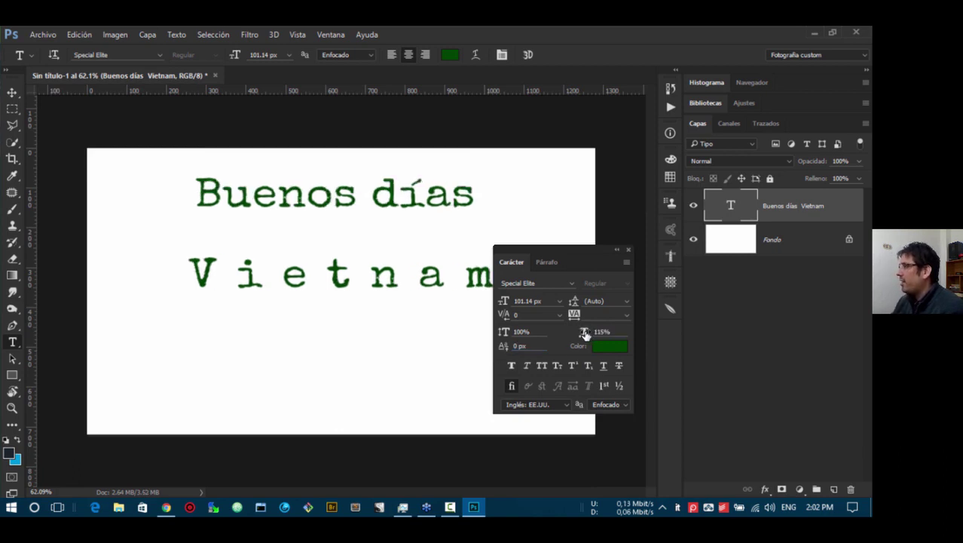
pyautogui.press('Up')
pyautogui.press('Up')
pyautogui.press('Up')
pyautogui.moveTo(579, 337)
pyautogui.mouseDown()
pyautogui.moveTo(562, 339)
pyautogui.moveTo(609, 333)
pyautogui.moveTo(585, 332)
pyautogui.moveTo(593, 337)
pyautogui.mouseUp()
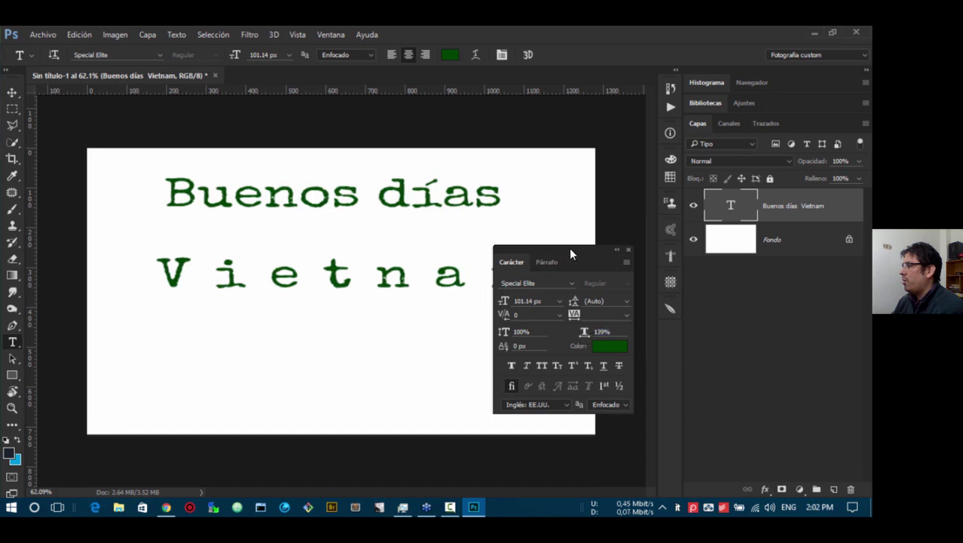
pyautogui.moveTo(560, 261); pyautogui.dragTo(505, 319)
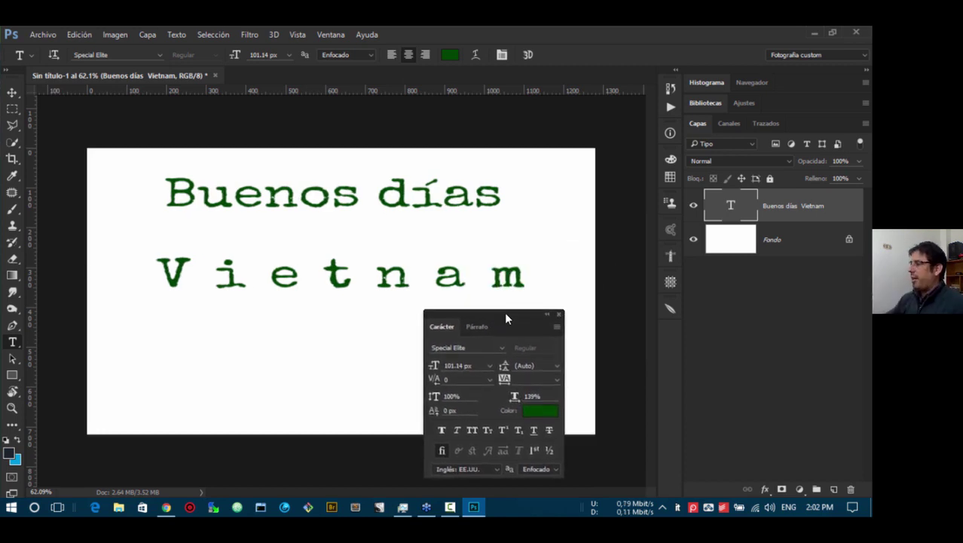
# - Set the horizontal scale of the "Buenos días Vietnam" text to 100%
pyautogui.moveTo(539, 396); pyautogui.dragTo(505, 401)
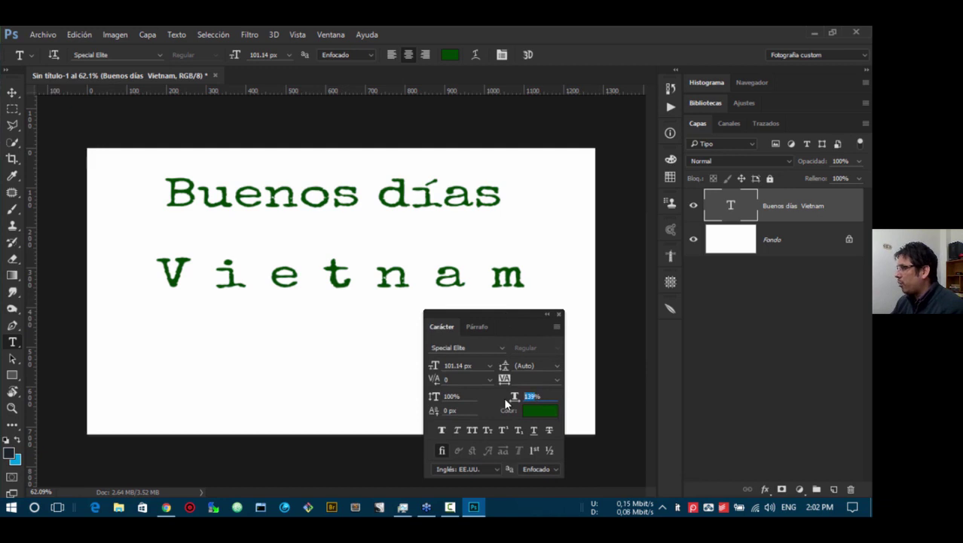
pyautogui.write('100')
pyautogui.press('Return')
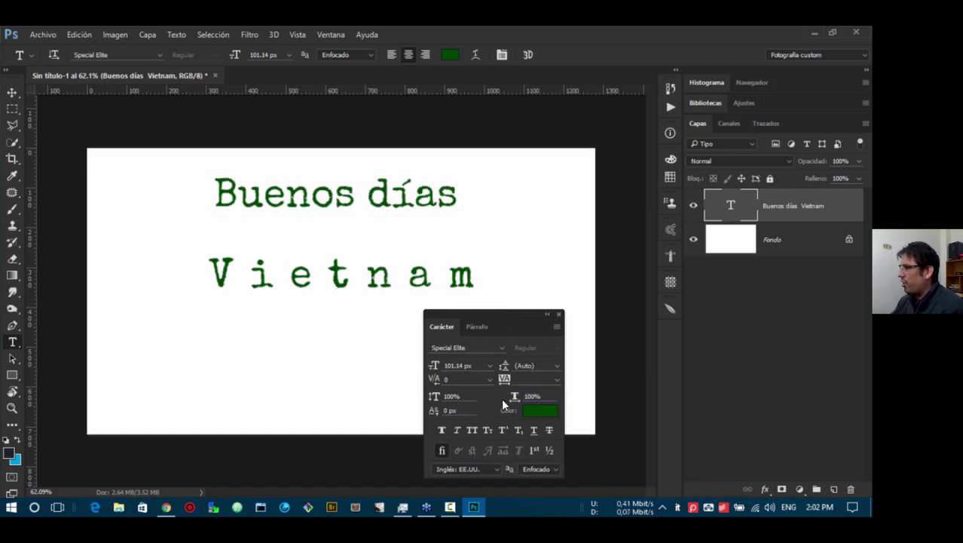
# - Try faux bold and faux italic on the text, switching each style off again
pyautogui.click(443, 430)
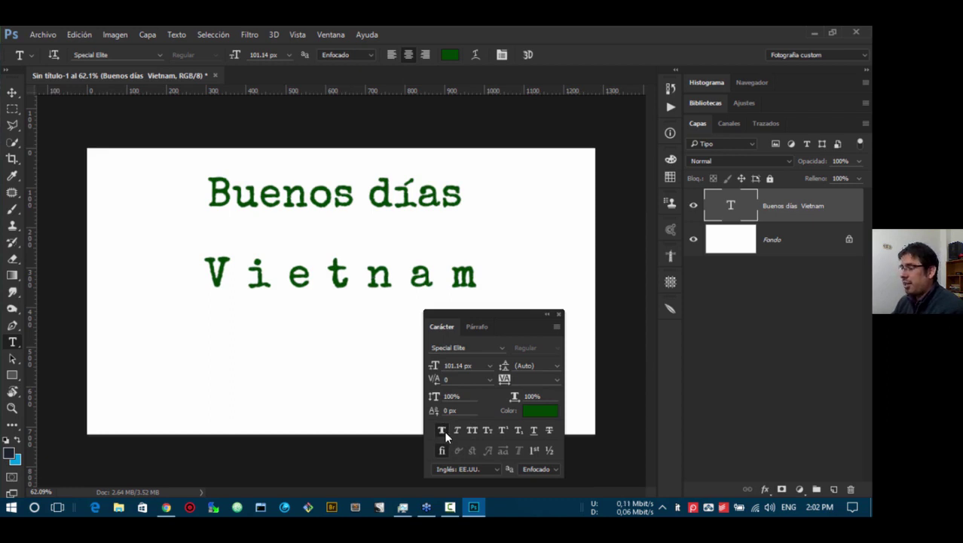
pyautogui.click(443, 429)
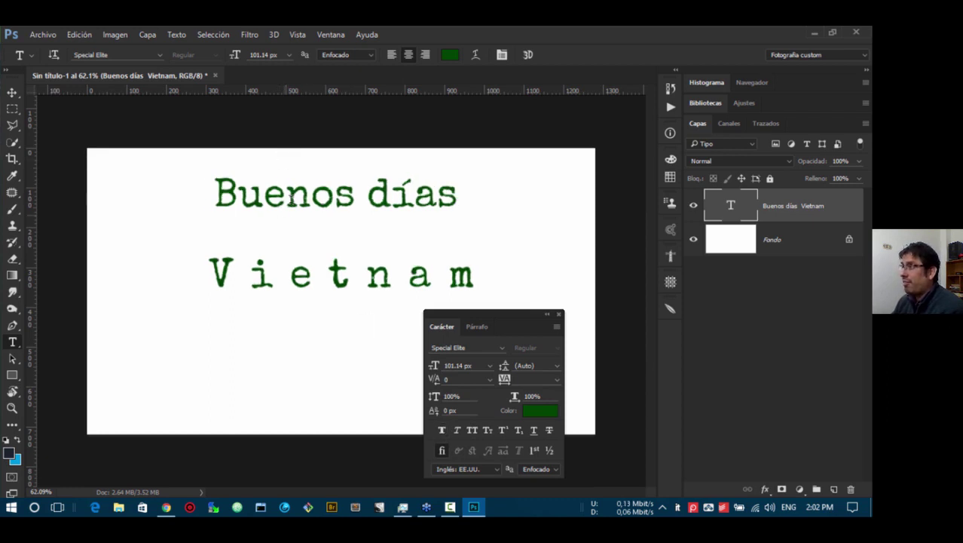
pyautogui.click(443, 429)
pyautogui.click(443, 429)
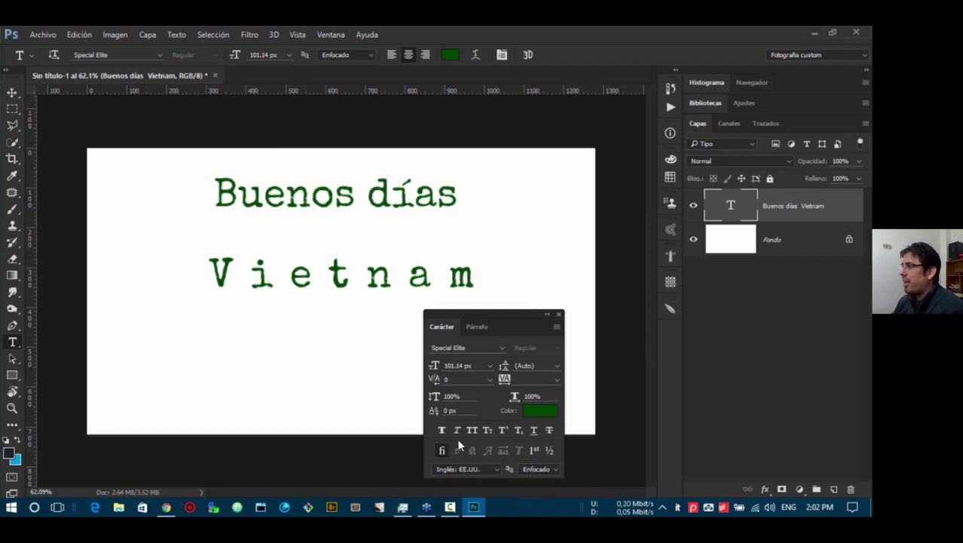
pyautogui.click(457, 429)
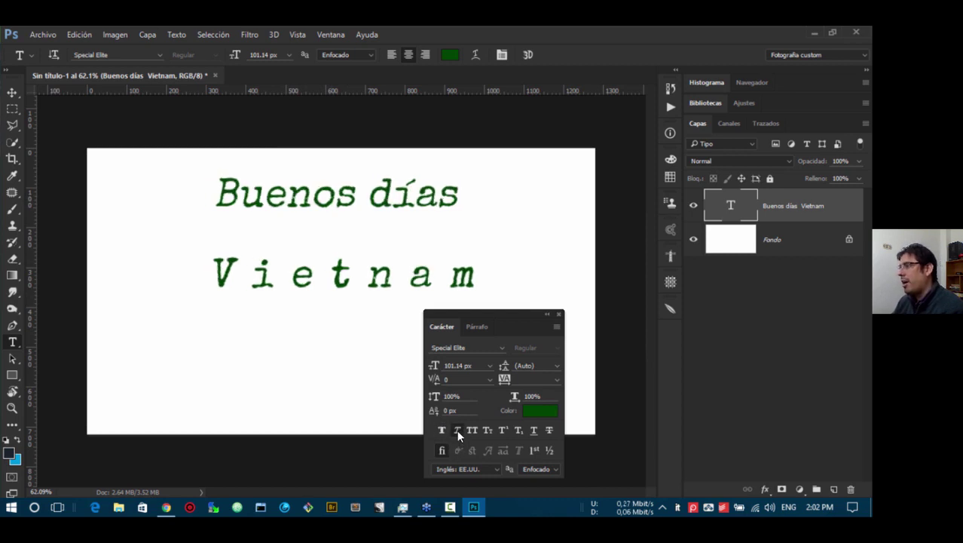
pyautogui.click(456, 429)
# - Try all caps and small caps on the text, switching each option off again
pyautogui.click(473, 429)
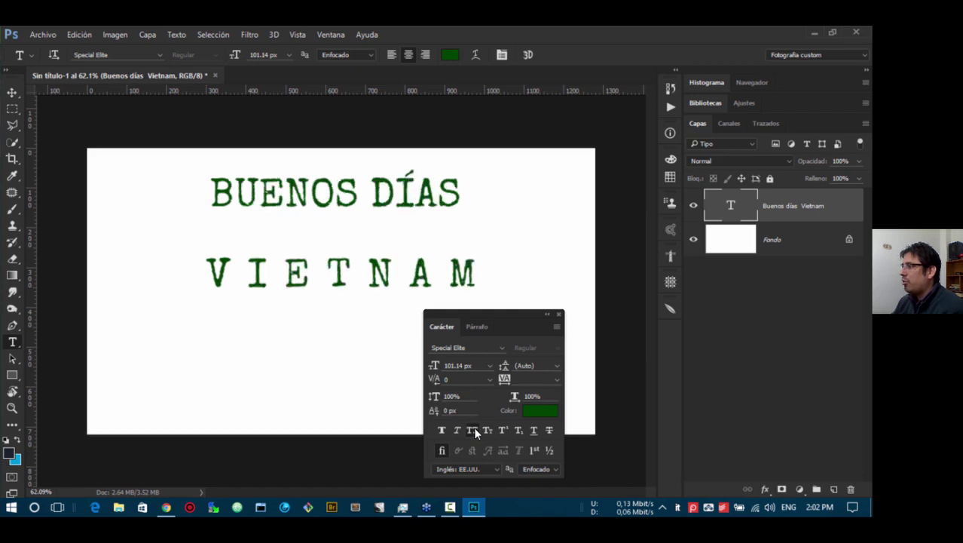
pyautogui.click(473, 427)
pyautogui.click(473, 427)
pyautogui.click(474, 428)
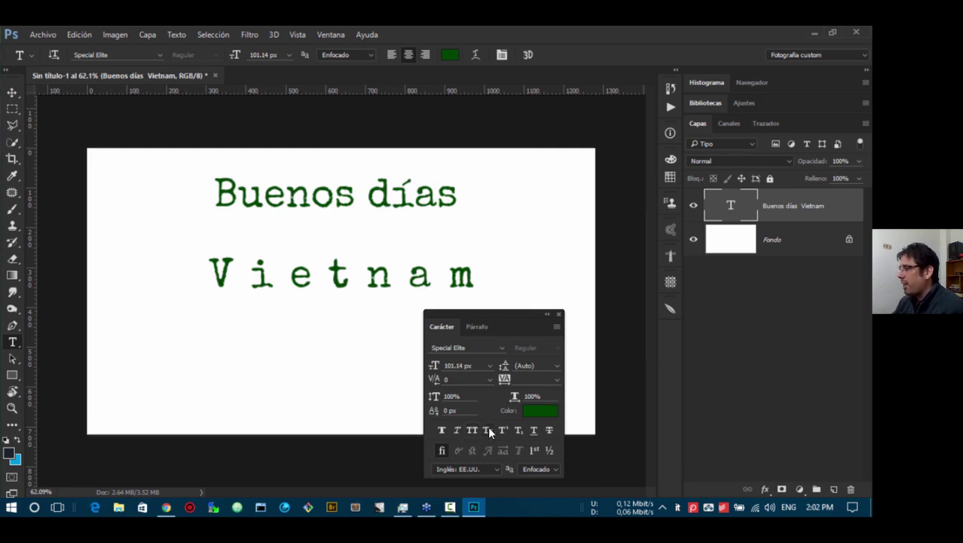
pyautogui.click(488, 428)
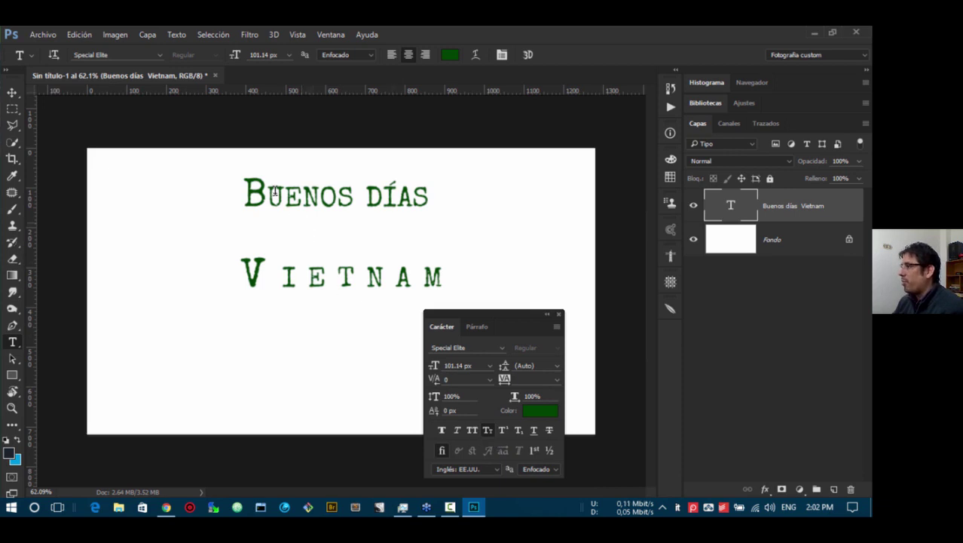
pyautogui.click(489, 429)
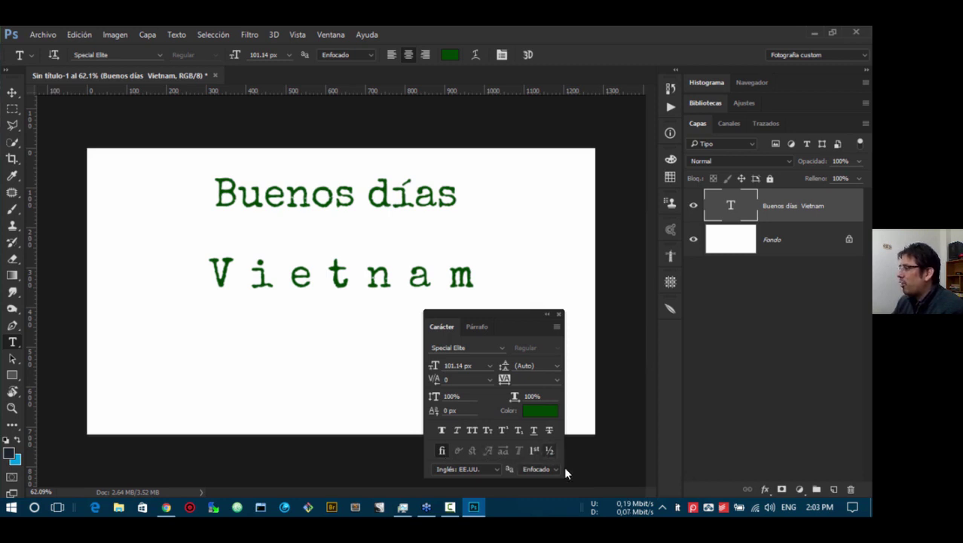
# - Select the letters "dí" in "días" and turn off standard ligatures for them
pyautogui.click(366, 195)
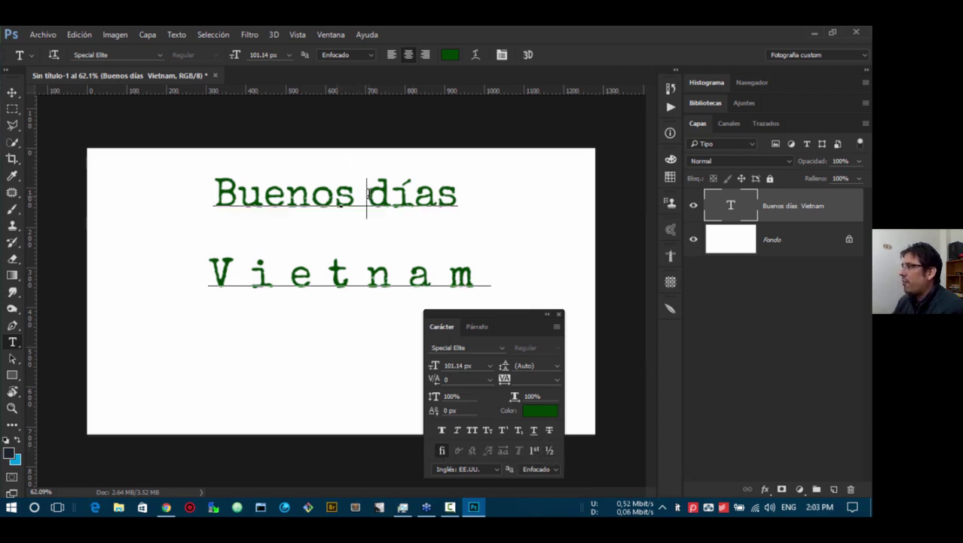
pyautogui.moveTo(366, 194); pyautogui.dragTo(413, 194)
pyautogui.click(443, 450)
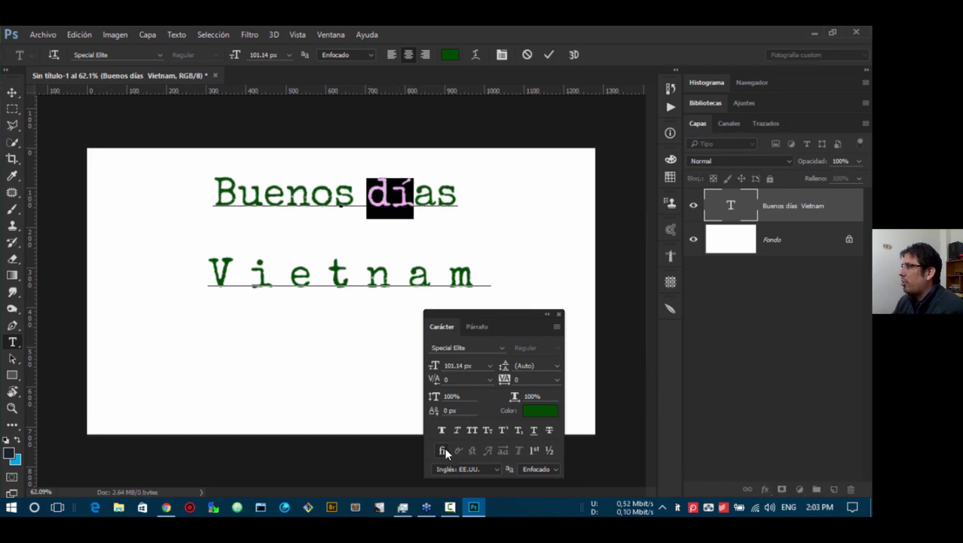
pyautogui.click(533, 449)
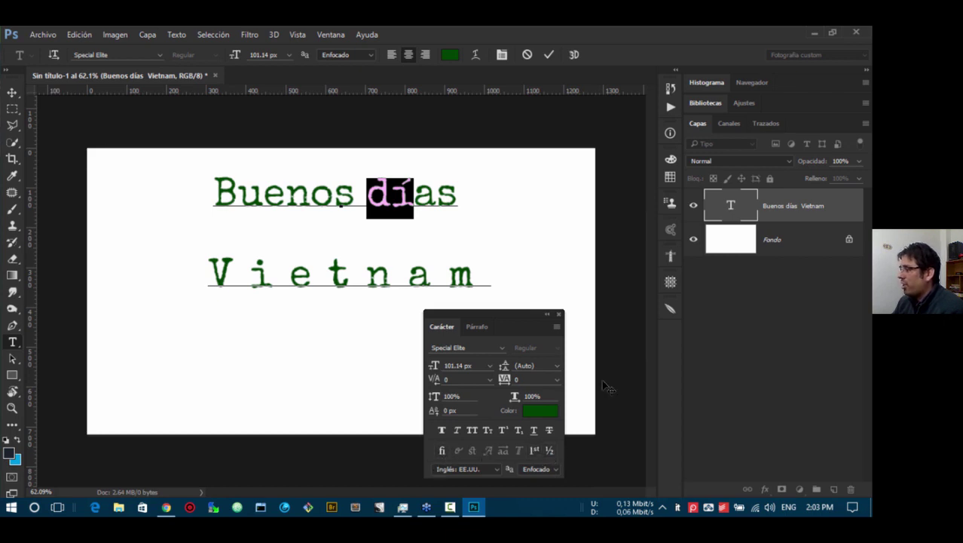
pyautogui.click(394, 197)
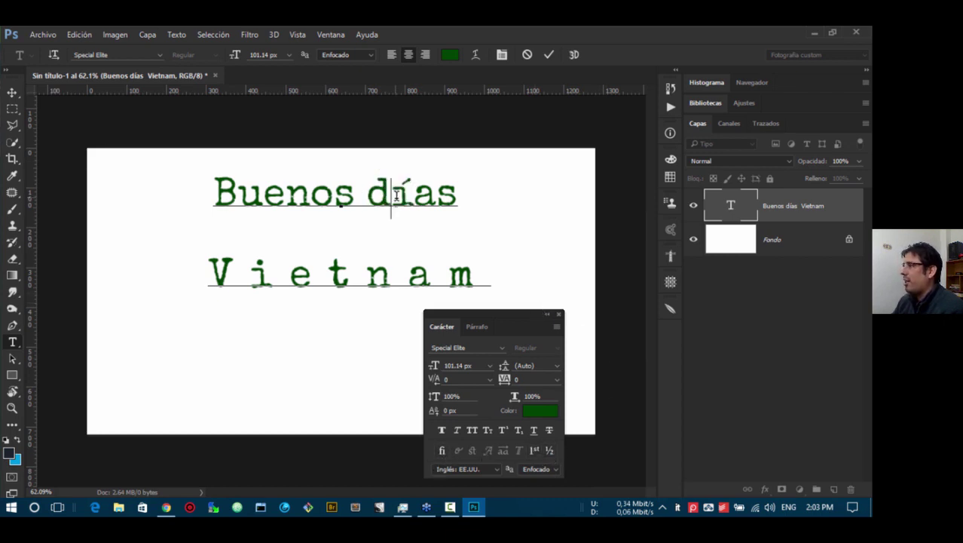
# - Move the text block lower on the canvas and shift the floating character settings so they no longer cover it
pyautogui.click(12, 92)
pyautogui.moveTo(380, 215); pyautogui.dragTo(393, 266)
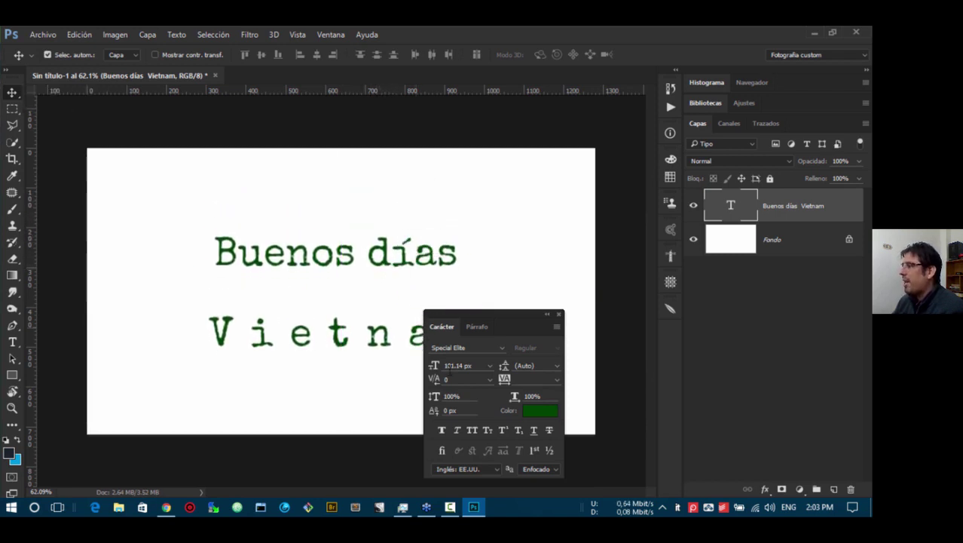
pyautogui.moveTo(513, 313); pyautogui.dragTo(592, 285)
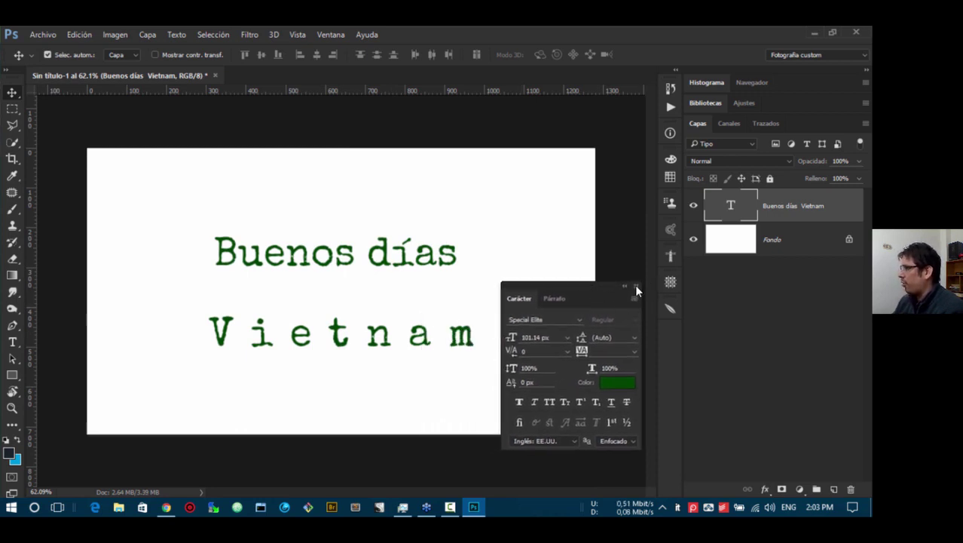
# - Try a left margin indent of 1.45 px in the paragraph settings, then reset it to 0 px
pyautogui.click(555, 298)
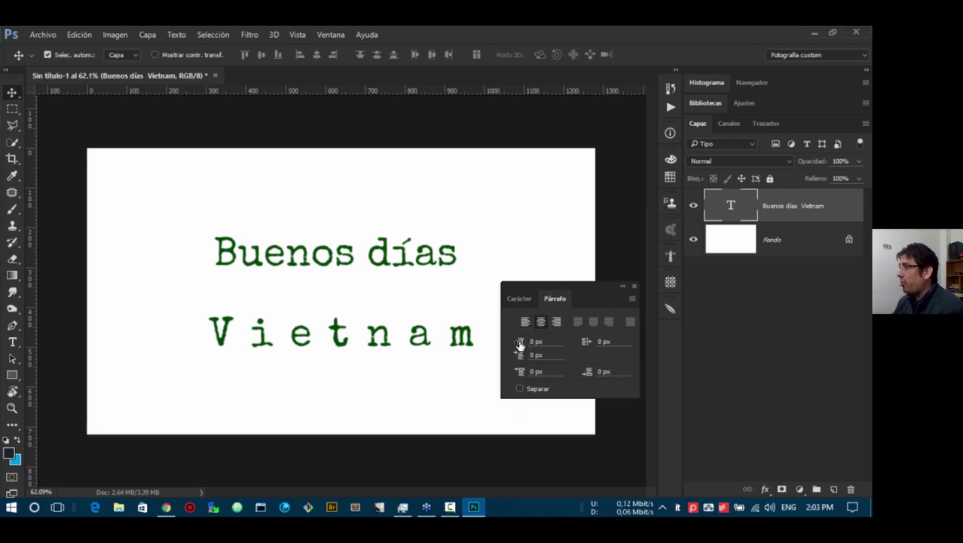
pyautogui.moveTo(514, 346); pyautogui.dragTo(519, 343)
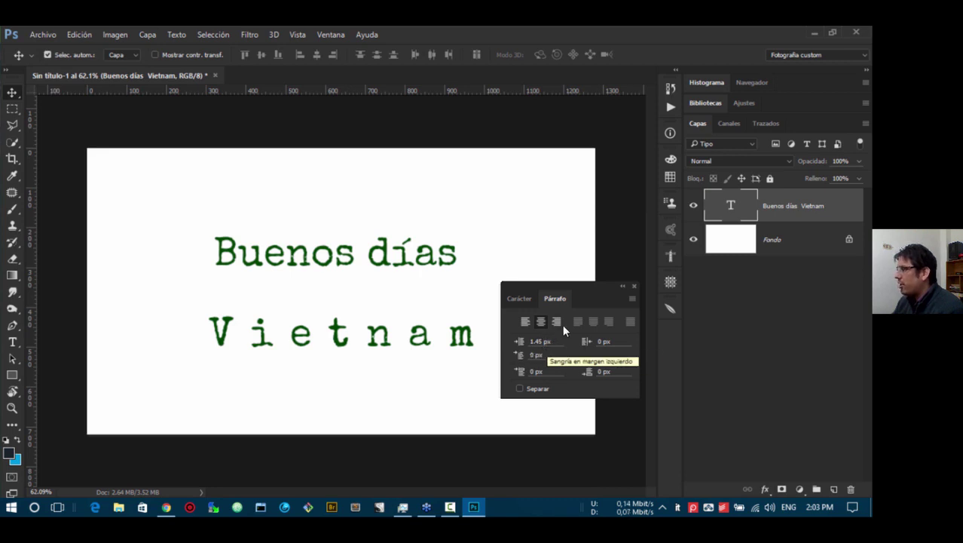
pyautogui.click(520, 344)
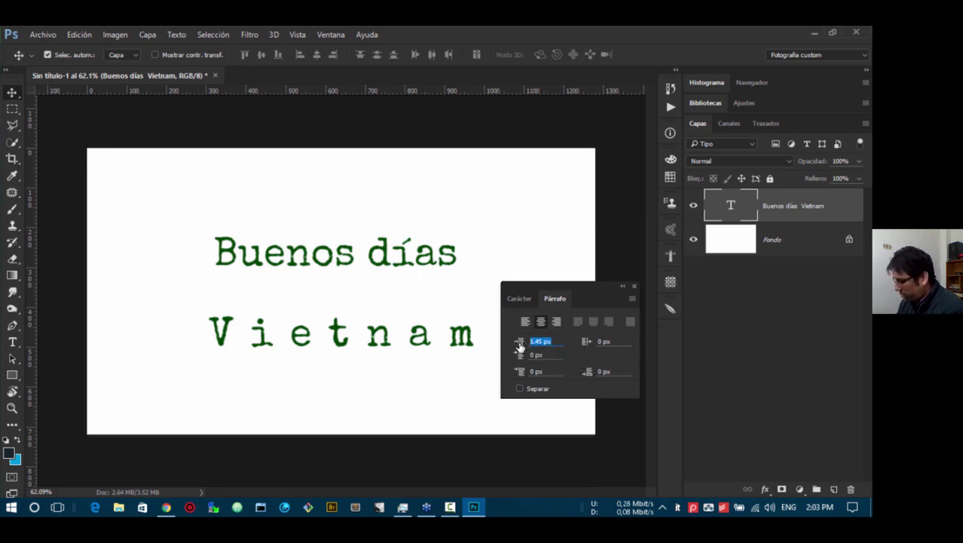
pyautogui.write('0')
pyautogui.press('Return')
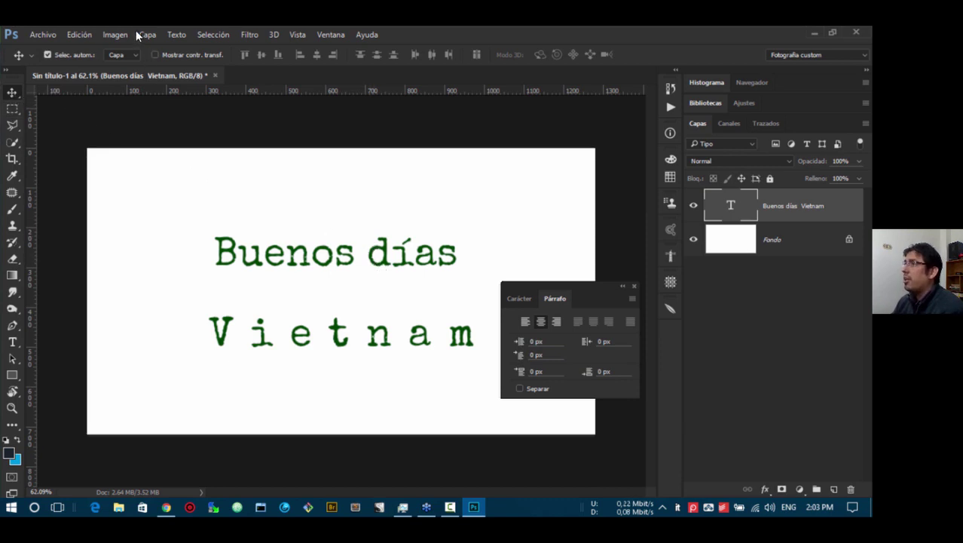
# - Convert the point text to paragraph text and move it about 8 px left and 72 px up
pyautogui.click(175, 34)
pyautogui.click(249, 194)
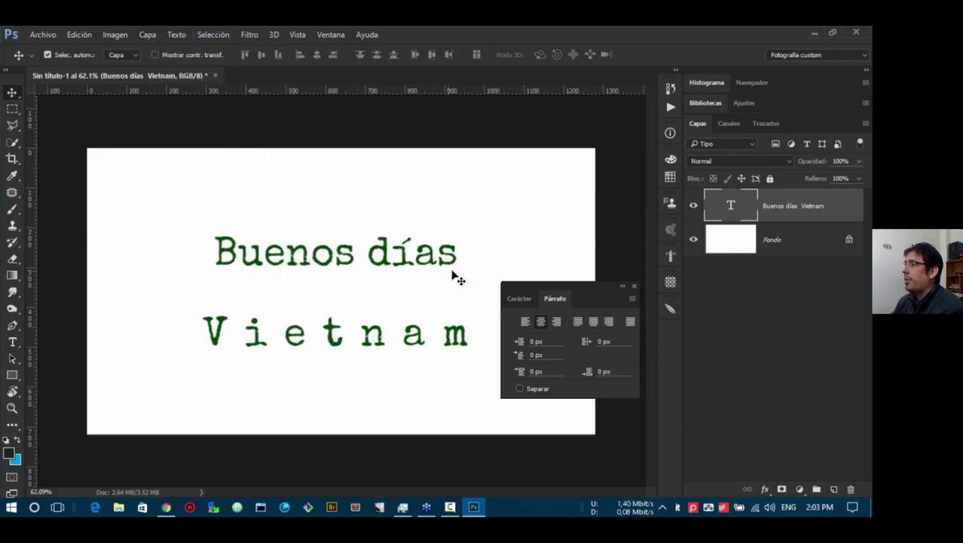
pyautogui.moveTo(414, 269); pyautogui.dragTo(408, 239)
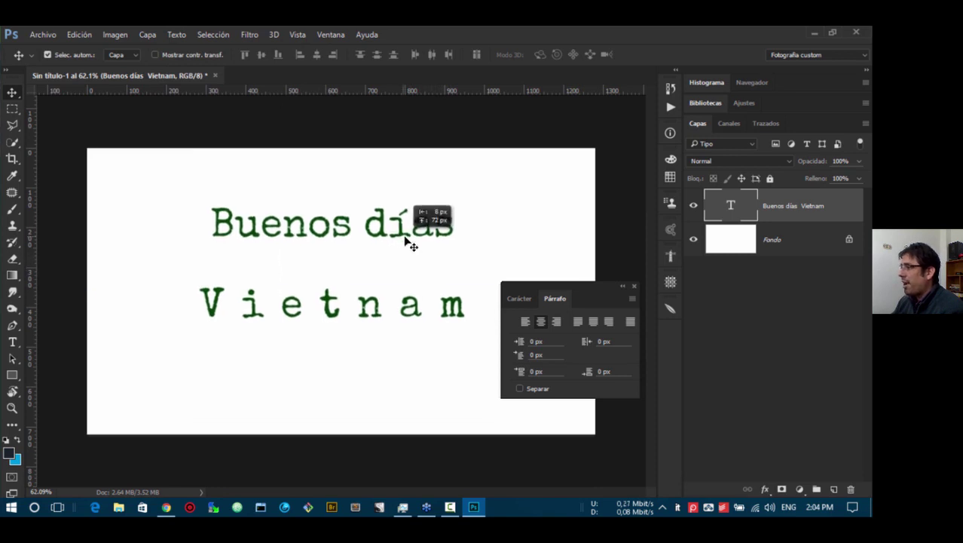
# - Left-align the "Buenos días" paragraph and set its left margin indent to 200 px
pyautogui.moveTo(521, 344); pyautogui.dragTo(539, 344)
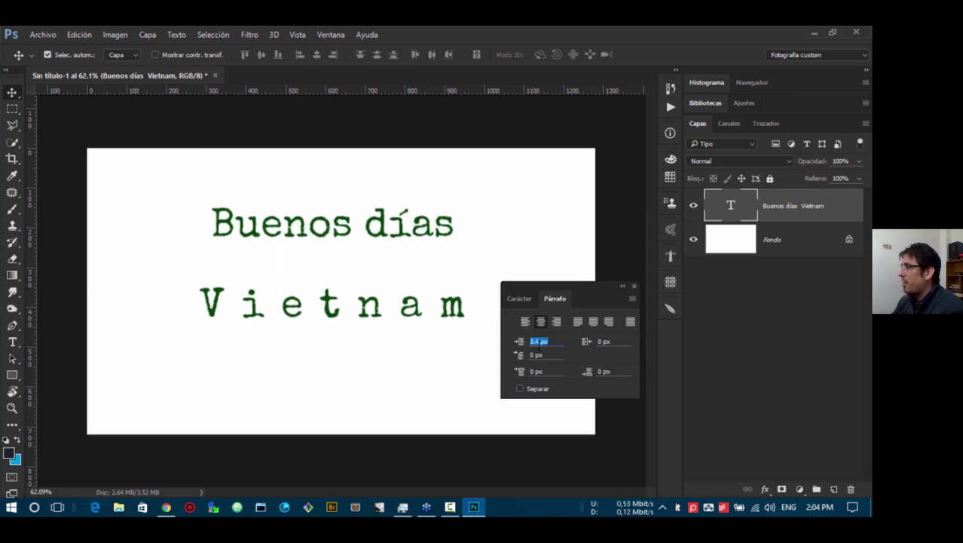
pyautogui.doubleClick(309, 232)
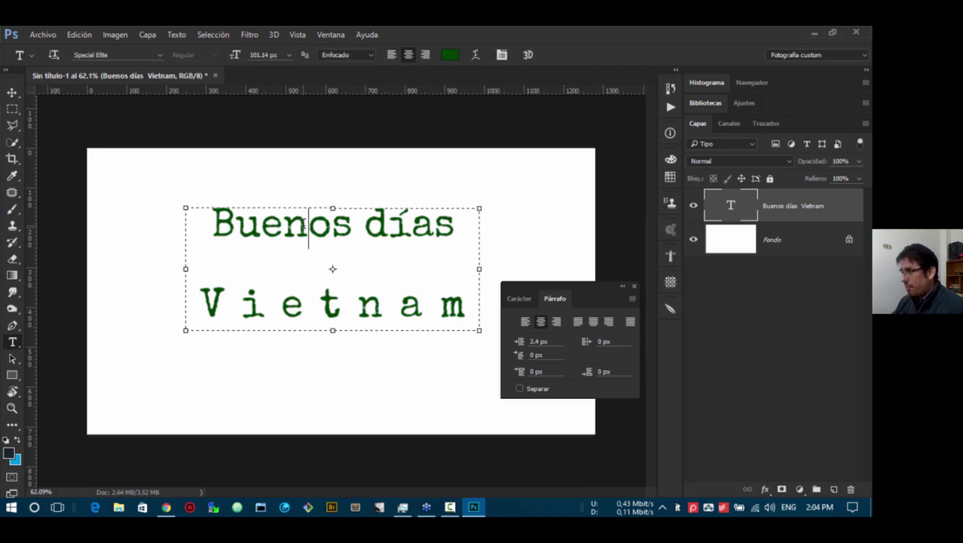
pyautogui.click(526, 321)
pyautogui.moveTo(522, 346); pyautogui.dragTo(536, 345)
pyautogui.click(540, 342)
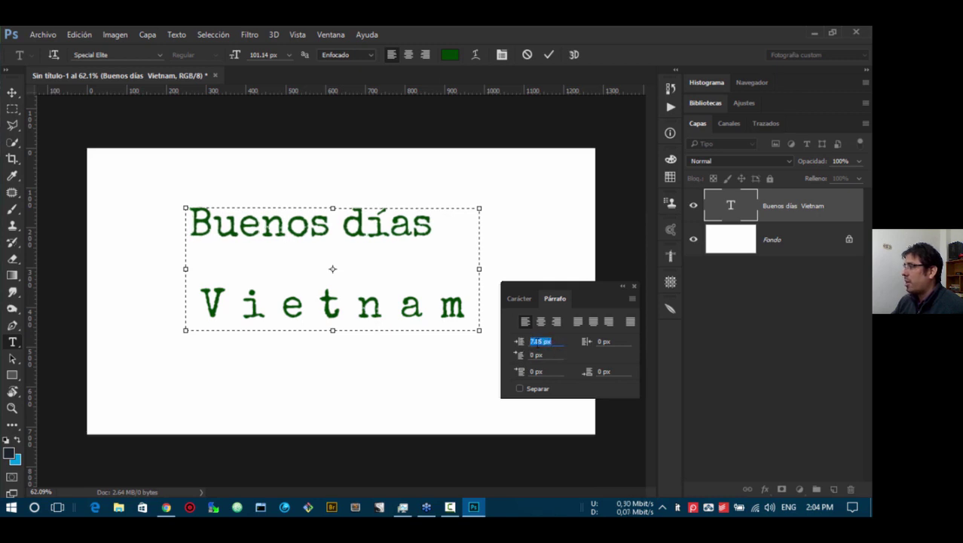
pyautogui.click(538, 342)
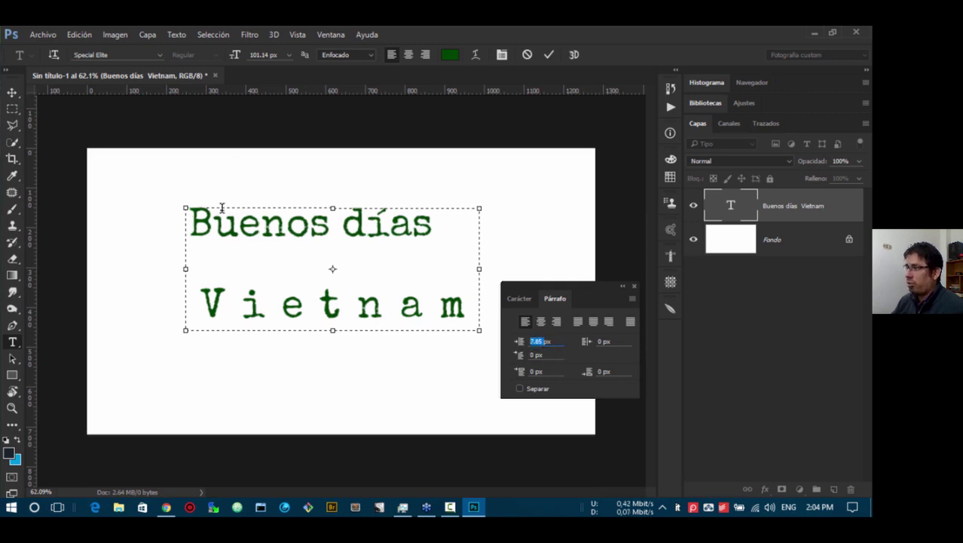
pyautogui.write('200')
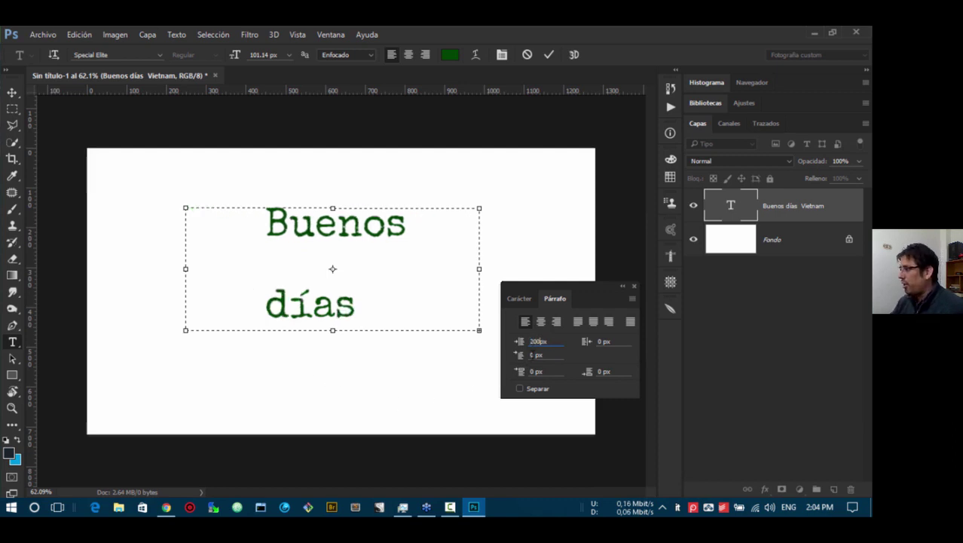
# - Reset the paragraph's left margin indent to 0 px, adjust the first-line indent to 4.18 px, and finish editing the text
pyautogui.moveTo(542, 342); pyautogui.dragTo(526, 346)
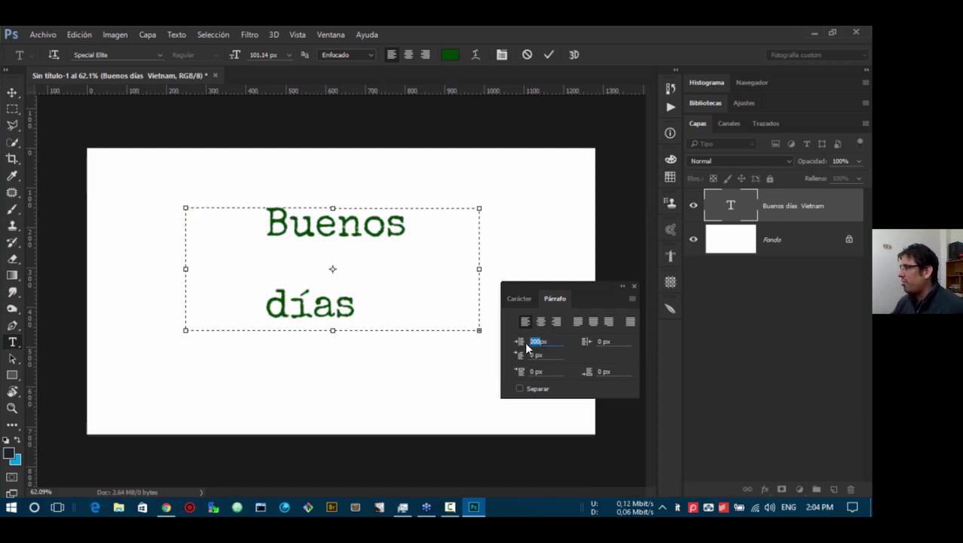
pyautogui.write('0')
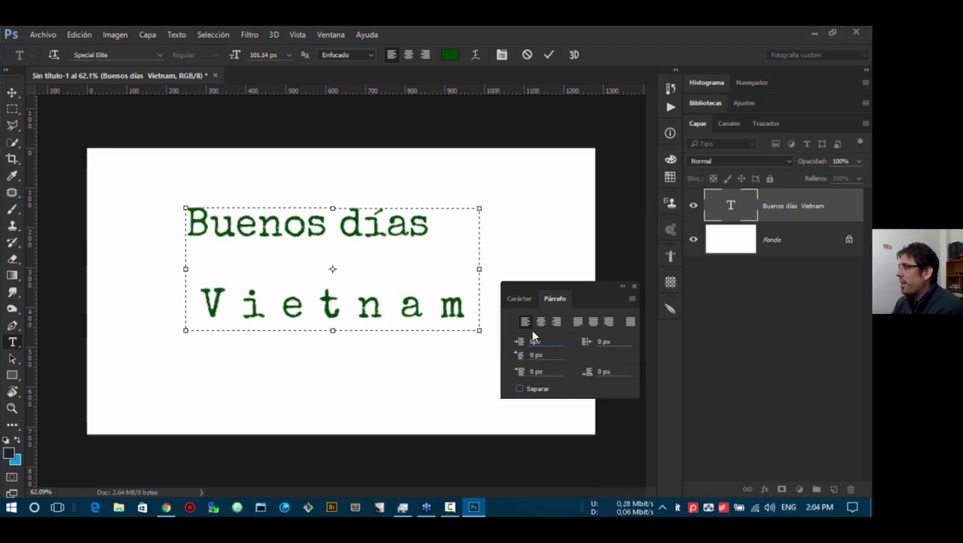
pyautogui.moveTo(519, 354)
pyautogui.mouseDown()
pyautogui.moveTo(553, 357)
pyautogui.moveTo(510, 350)
pyautogui.mouseUp()
pyautogui.click(12, 92)
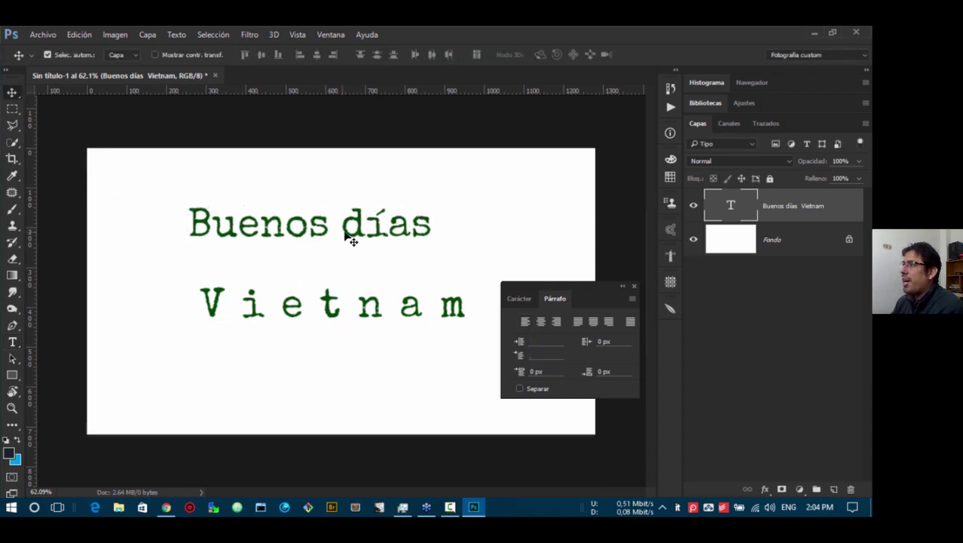
# - Delete the "Buenos días Vietnam" text layer and draw a large paragraph text box in the middle of the canvas
pyautogui.moveTo(366, 238); pyautogui.dragTo(339, 260)
pyautogui.press('Delete')
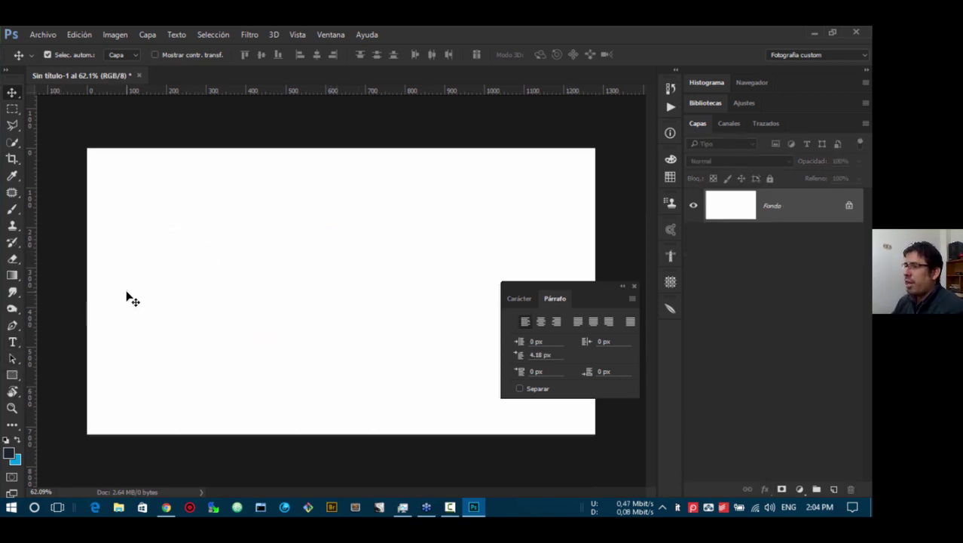
pyautogui.press('t')
pyautogui.moveTo(180, 189); pyautogui.dragTo(447, 398)
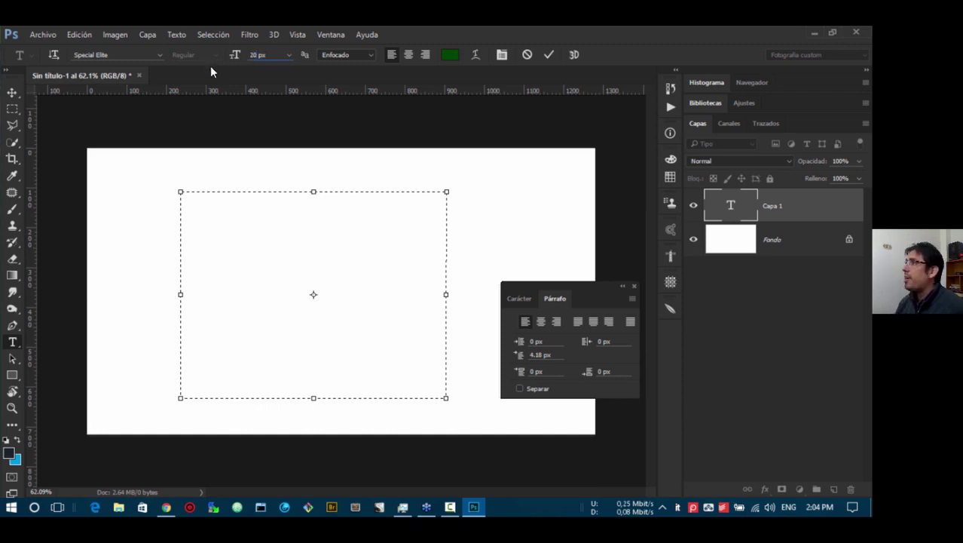
# - Set the text colour of the new paragraph text box to near-black #171817
pyautogui.click(124, 55)
pyautogui.click(450, 54)
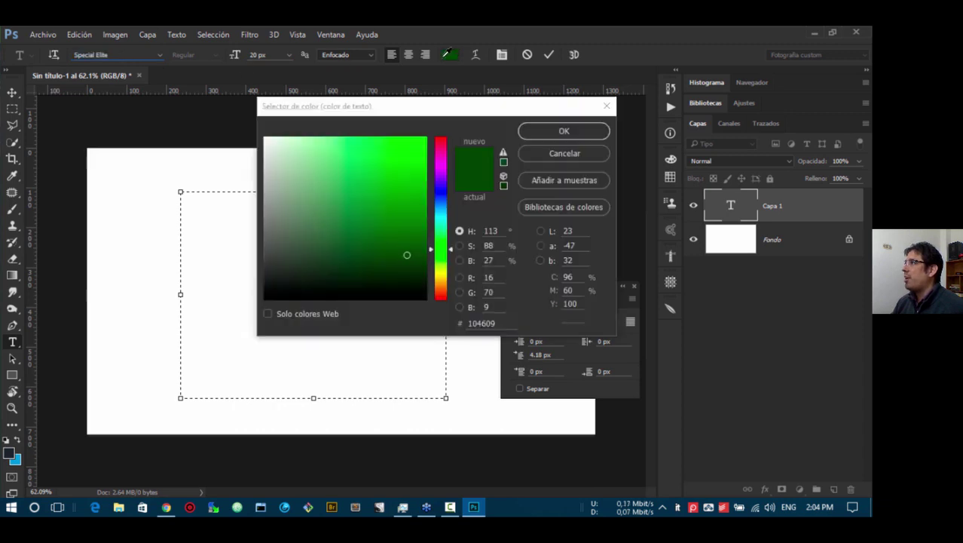
pyautogui.click(275, 281)
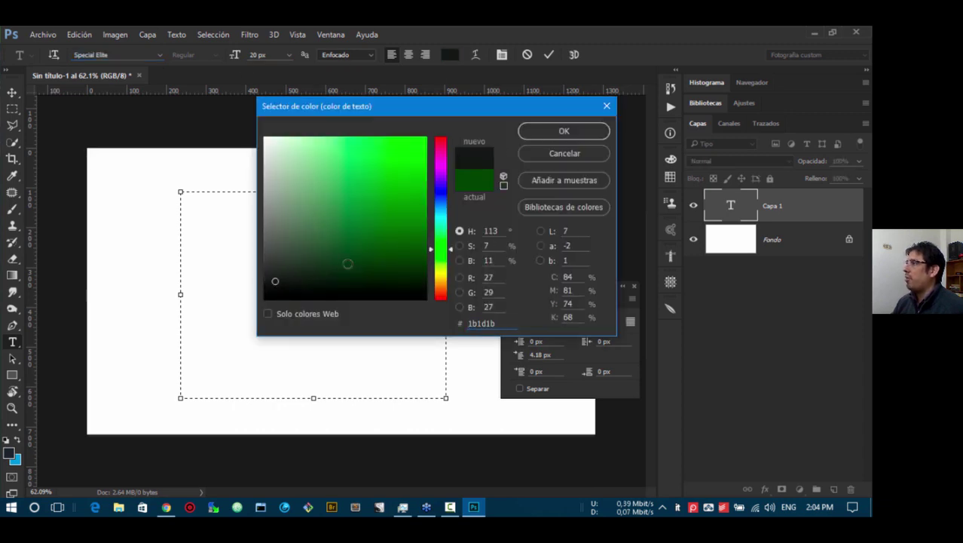
pyautogui.click(272, 285)
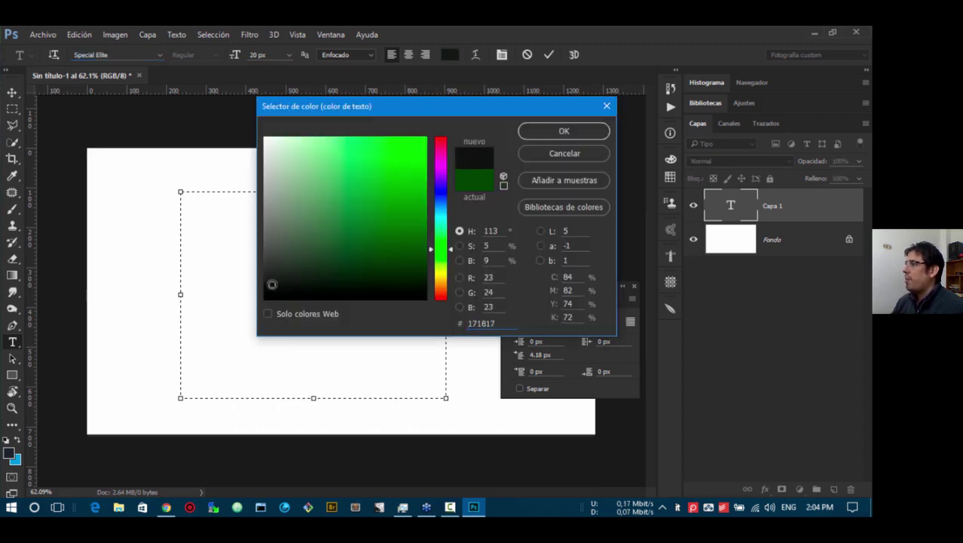
pyautogui.click(556, 133)
# - Fill the text box with Lorem Ipsum placeholder text and enlarge the box to about 715 by 585 px
pyautogui.click(180, 35)
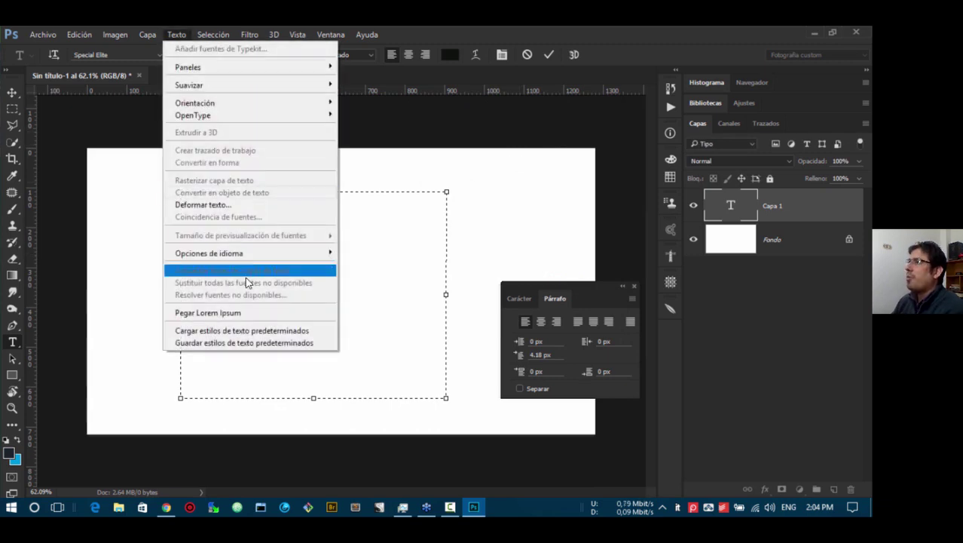
pyautogui.click(227, 312)
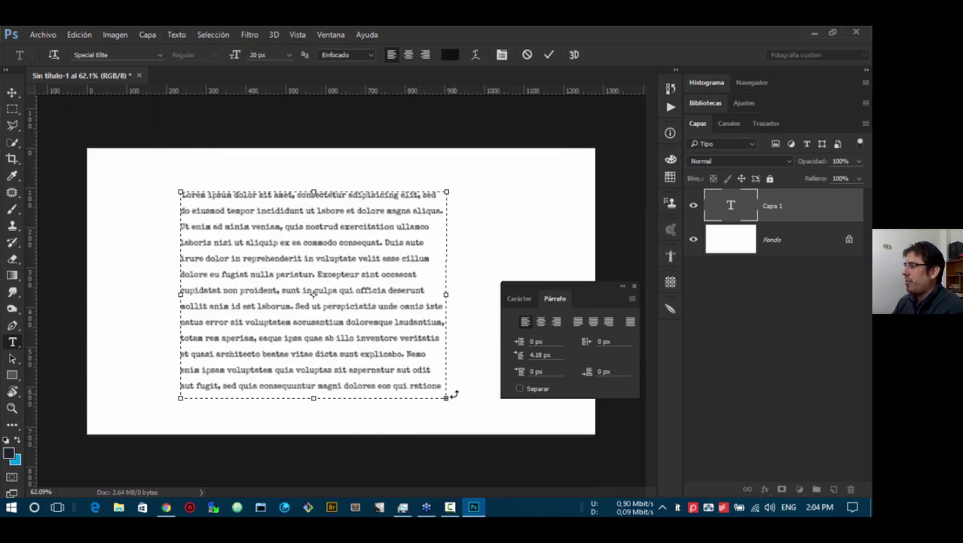
pyautogui.moveTo(446, 398); pyautogui.dragTo(466, 425)
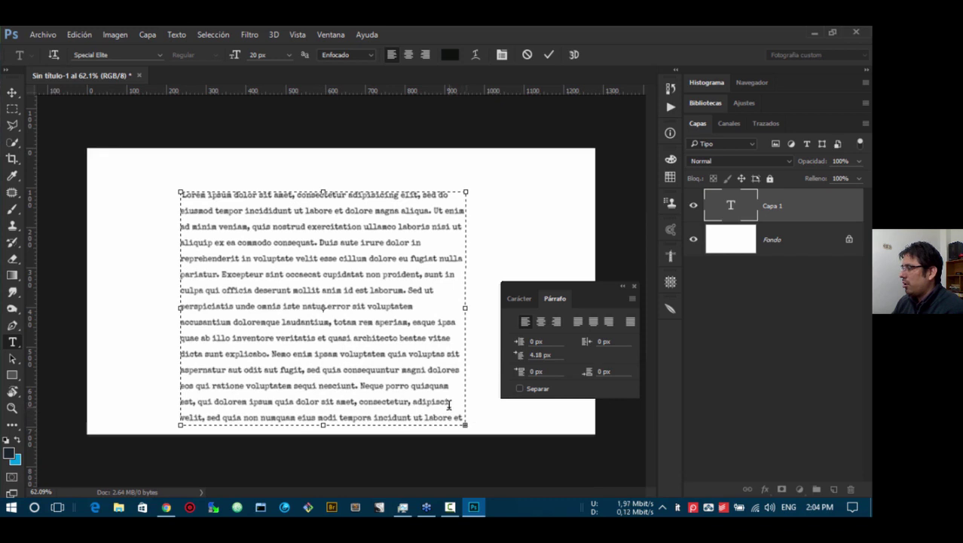
pyautogui.moveTo(361, 386); pyautogui.dragTo(486, 455)
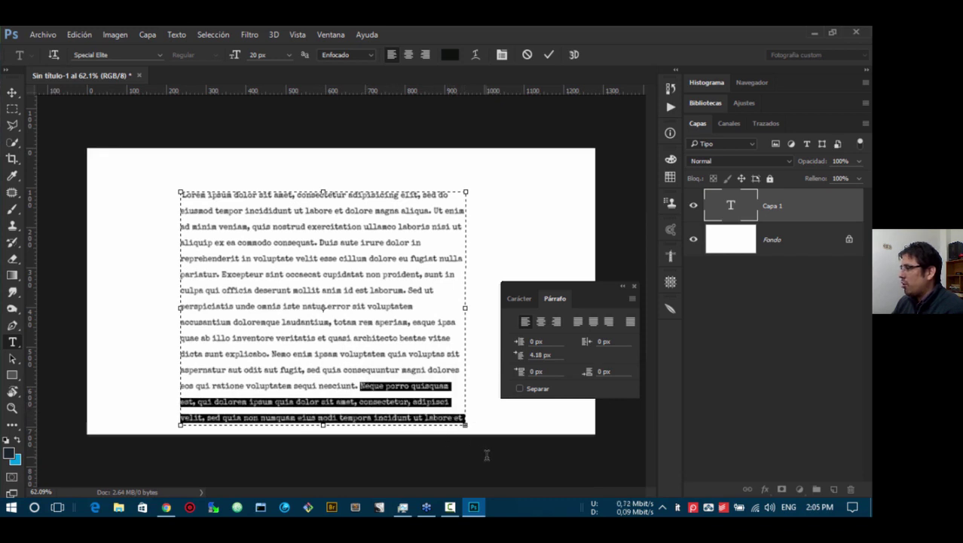
pyautogui.press('BackSpace')
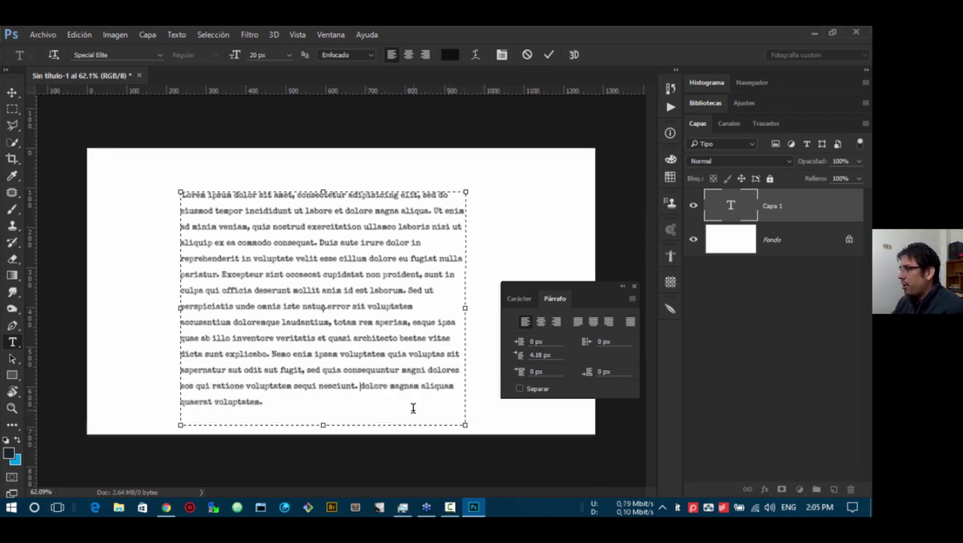
pyautogui.hotkey('ctrl', 'z')
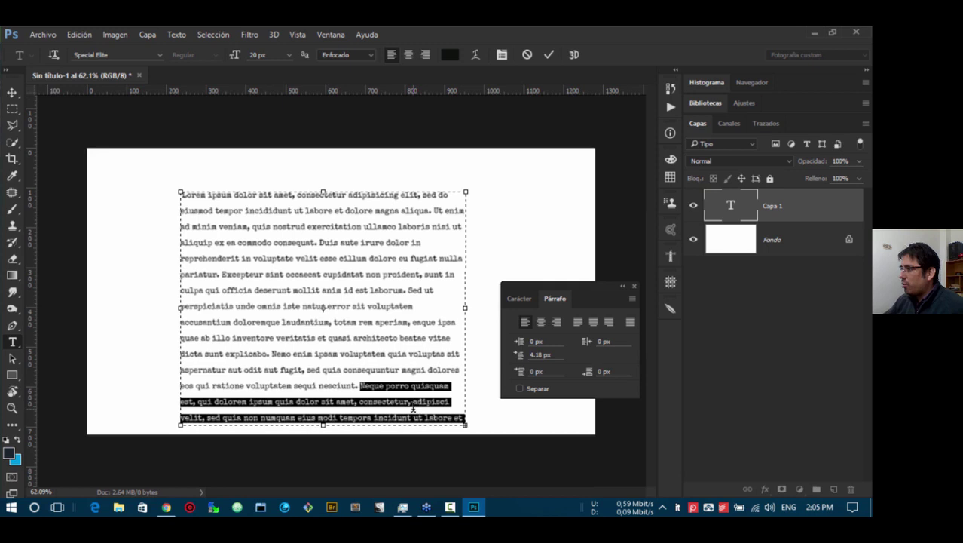
# - Move the Lorem Ipsum block up and left, and resize its text box to about 800 by 600 px so all the text fits
pyautogui.click(13, 94)
pyautogui.moveTo(400, 294); pyautogui.dragTo(375, 276)
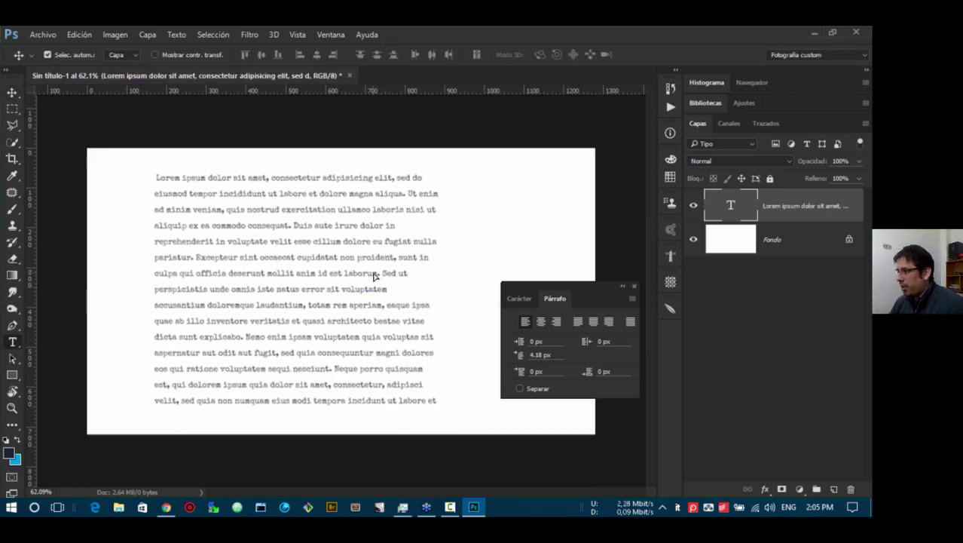
pyautogui.doubleClick(373, 275)
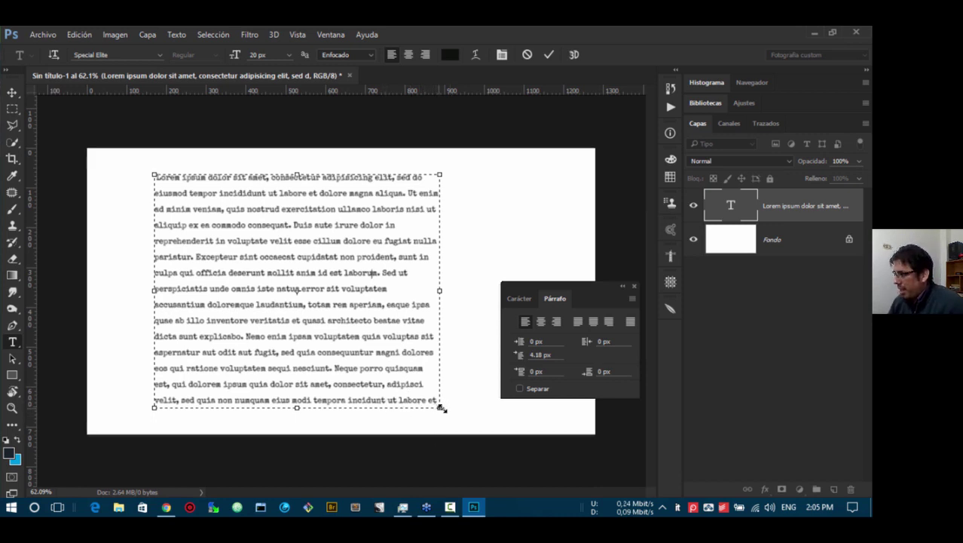
pyautogui.moveTo(442, 408); pyautogui.dragTo(499, 427)
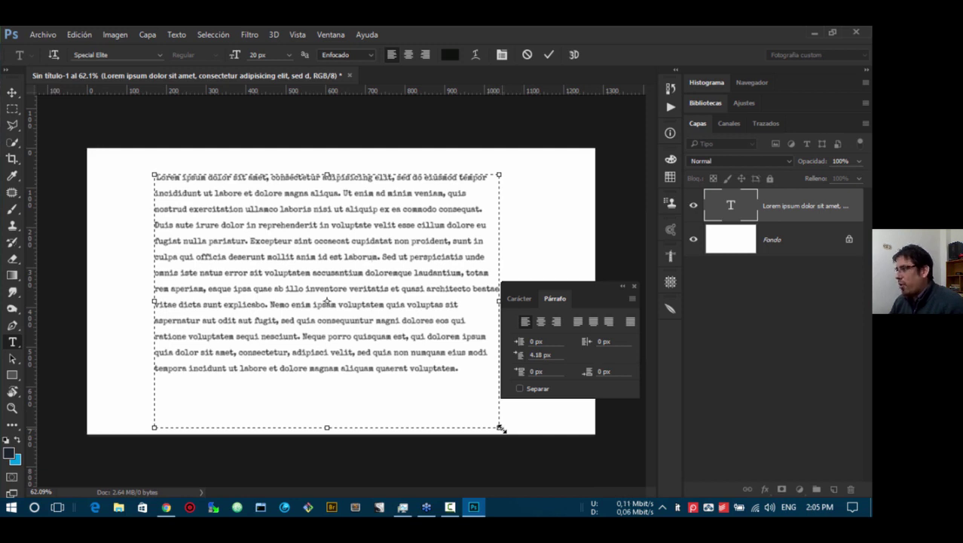
pyautogui.moveTo(501, 428); pyautogui.dragTo(471, 413)
pyautogui.click(12, 92)
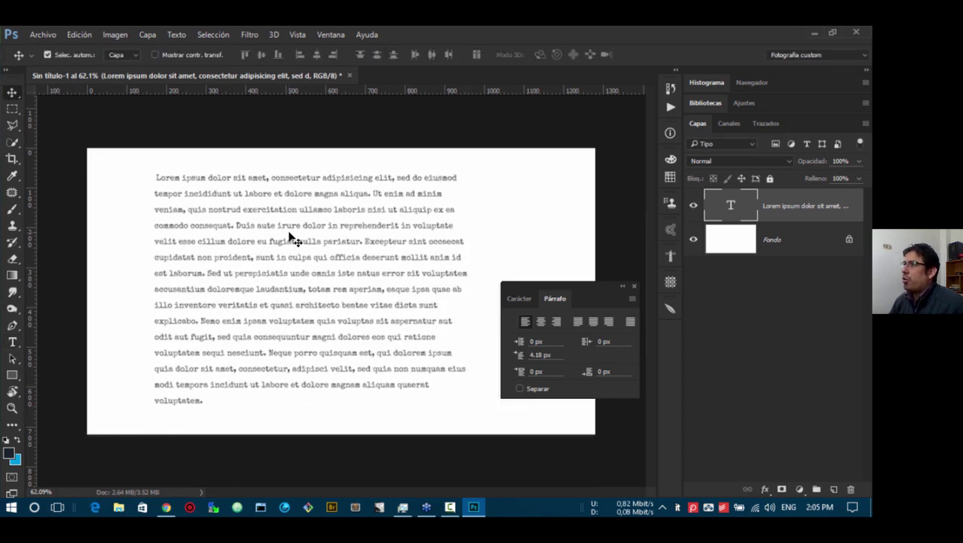
# - Shift the Lorem Ipsum block slightly to the right on the canvas and close the Paragraph panel
pyautogui.moveTo(300, 249); pyautogui.dragTo(323, 252)
pyautogui.hotkey('ctrl', '1')
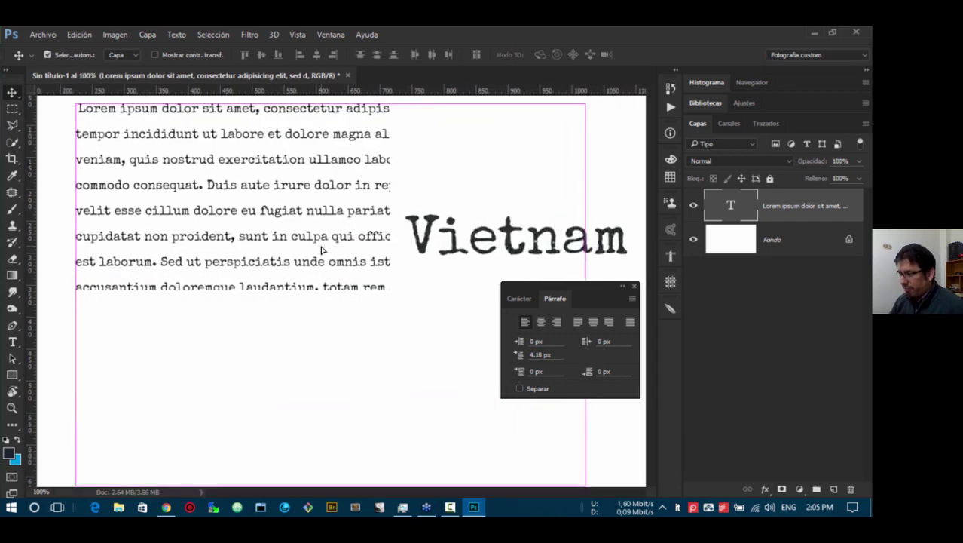
pyautogui.click(637, 289)
# - Look over the Lorem Ipsum text from its first to its last line at 100% zoom
pyautogui.scroll(3, 490, 303)
pyautogui.scroll(-3, 486, 302)
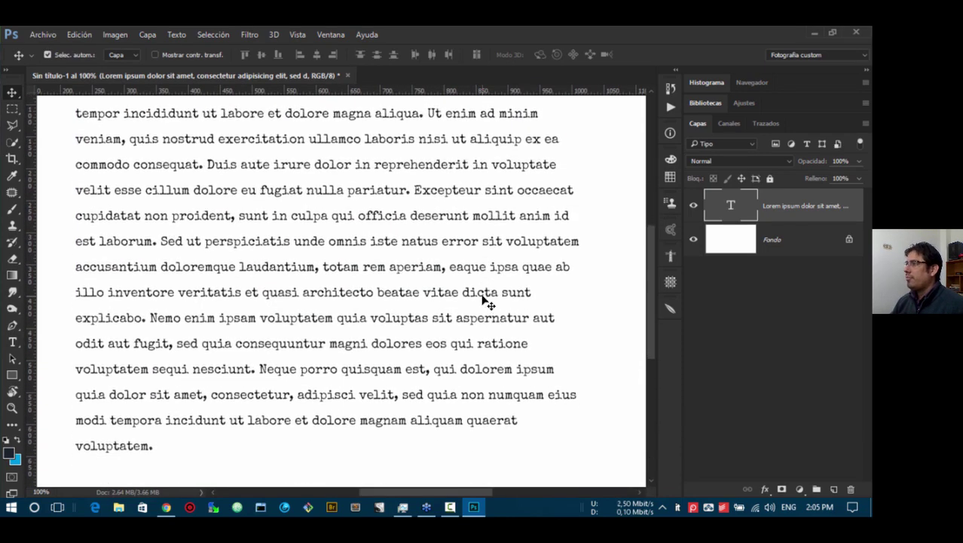
pyautogui.scroll(-2, 486, 302)
pyautogui.scroll(3, 487, 304)
pyautogui.scroll(-2, 486, 304)
pyautogui.scroll(2, 486, 306)
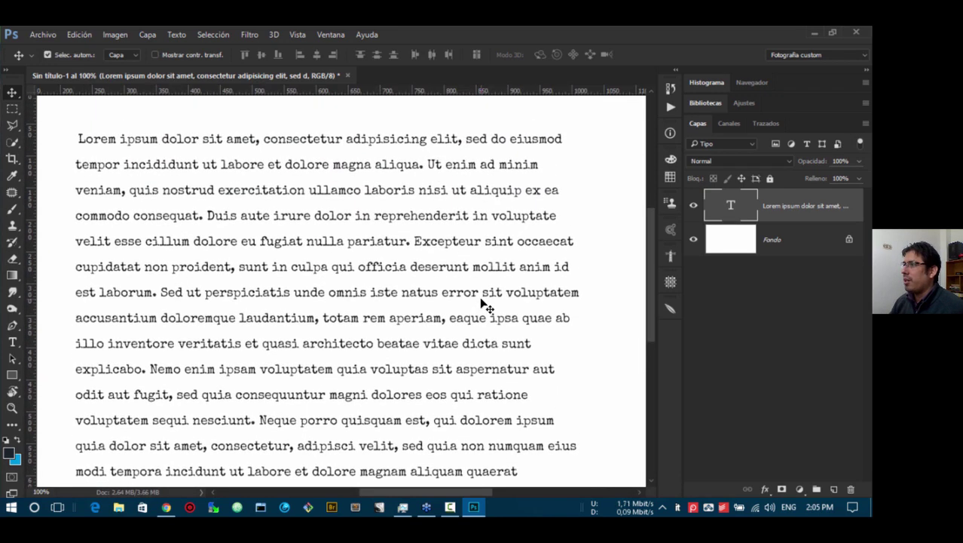
pyautogui.scroll(1, 486, 304)
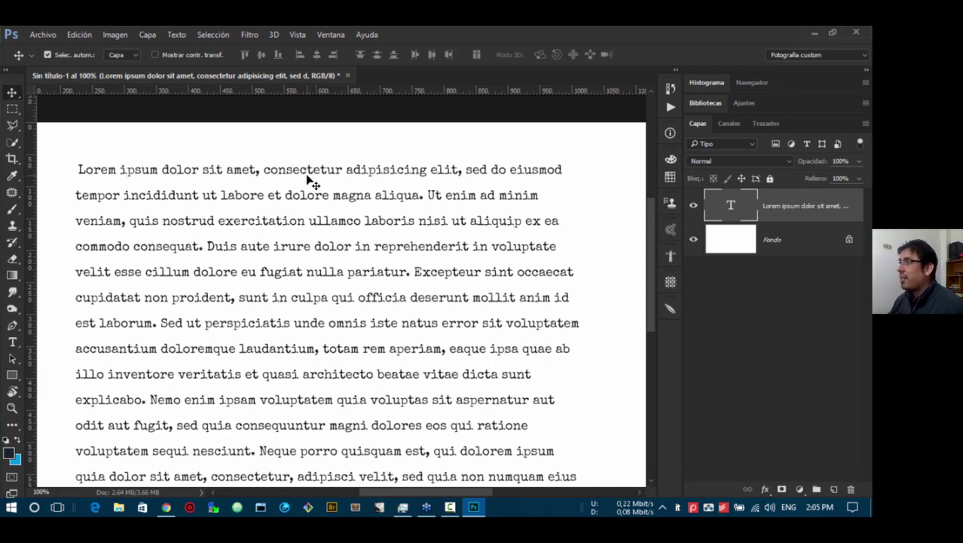
pyautogui.scroll(-3, 309, 178)
pyautogui.scroll(3, 310, 178)
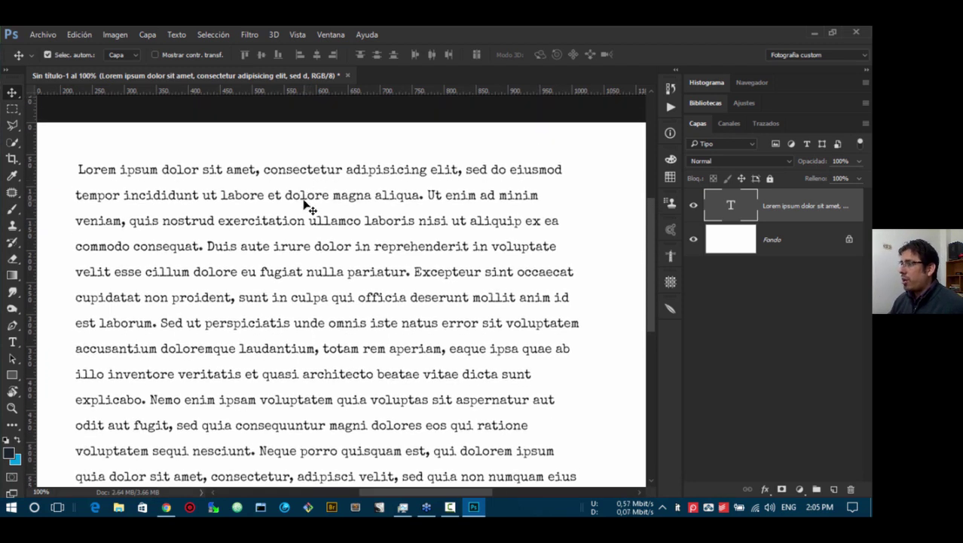
# - Break the Lorem Ipsum text into a new paragraph starting at "Duis aute irure"
pyautogui.press('t')
pyautogui.click(206, 247)
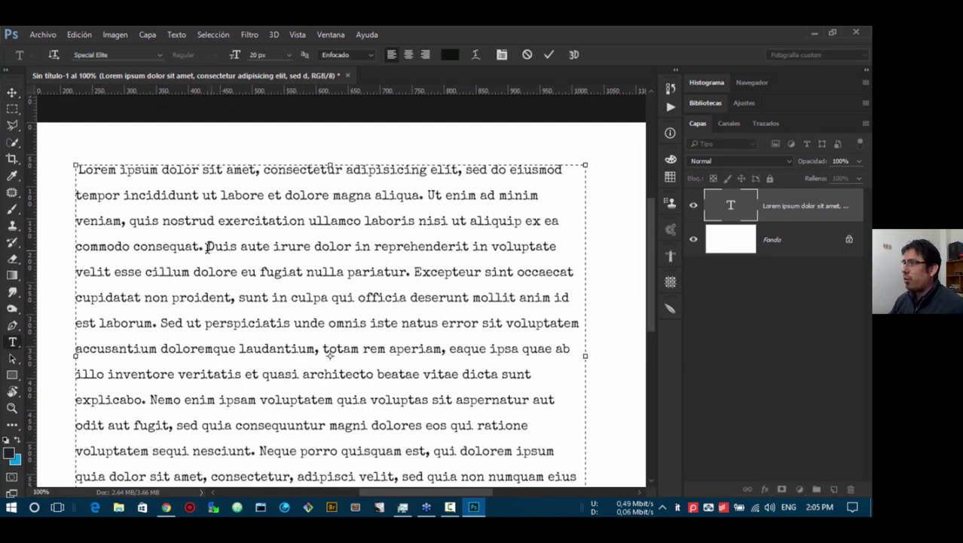
pyautogui.press('Return')
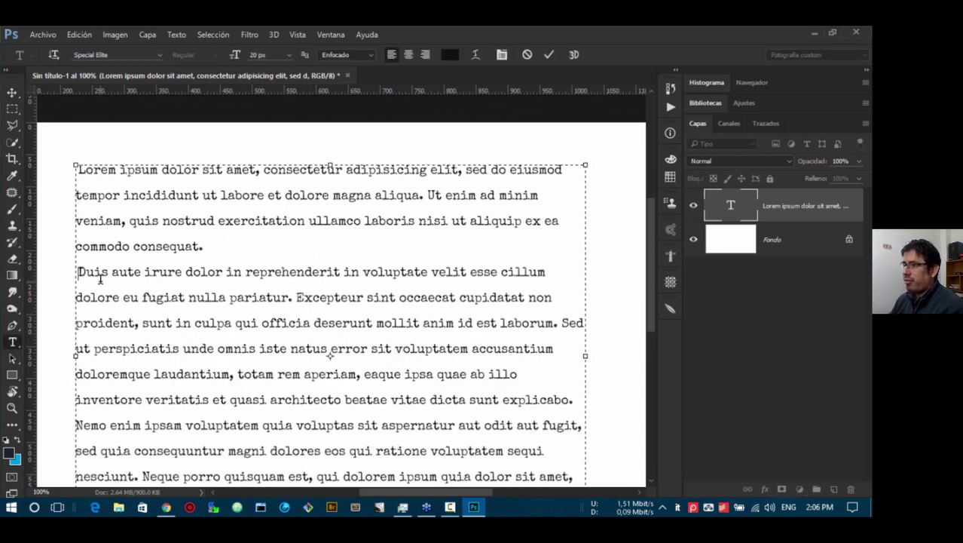
pyautogui.press('BackSpace')
pyautogui.press('Return')
# - Break the text again so that a third paragraph starts at "Excepteur sint"
pyautogui.scroll(-2, 98, 283)
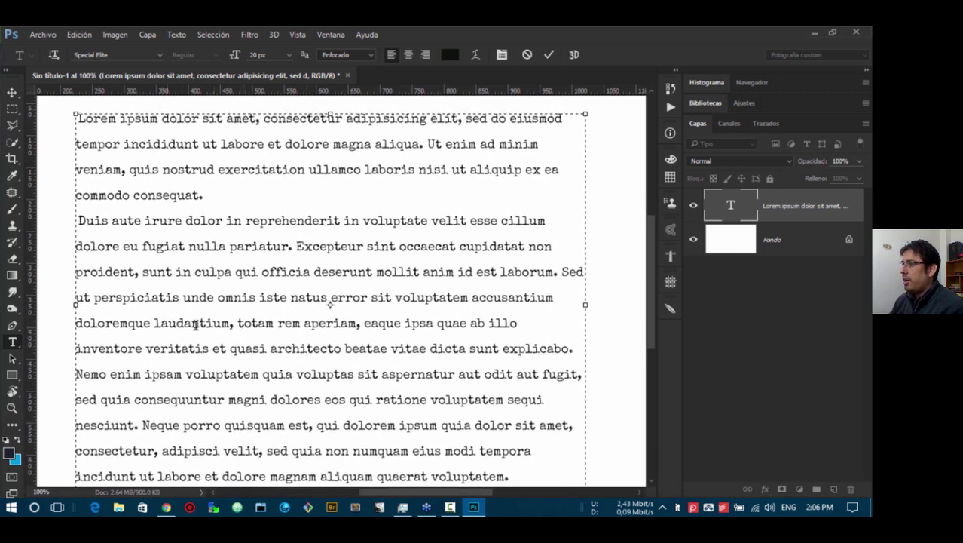
pyautogui.scroll(-1, 198, 355)
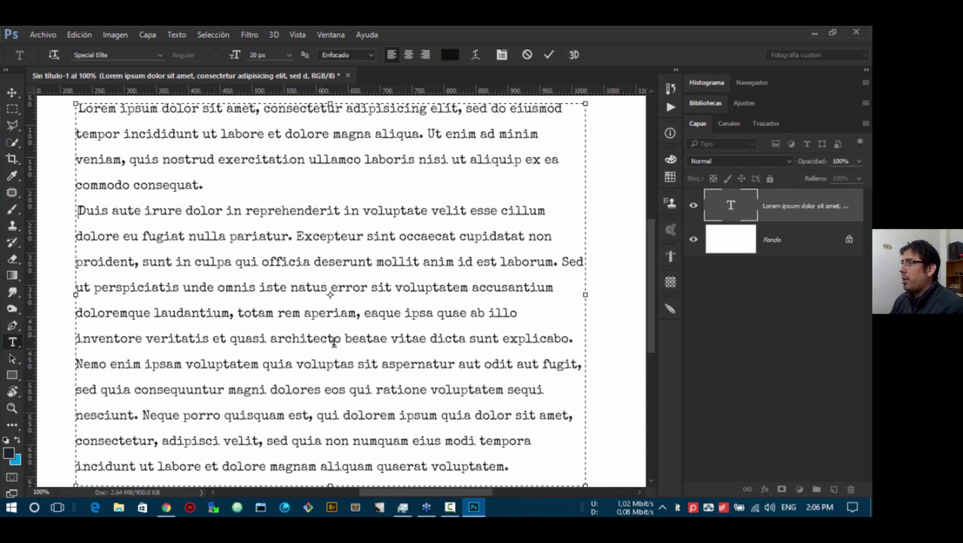
pyautogui.scroll(-1, 332, 342)
pyautogui.scroll(1, 234, 341)
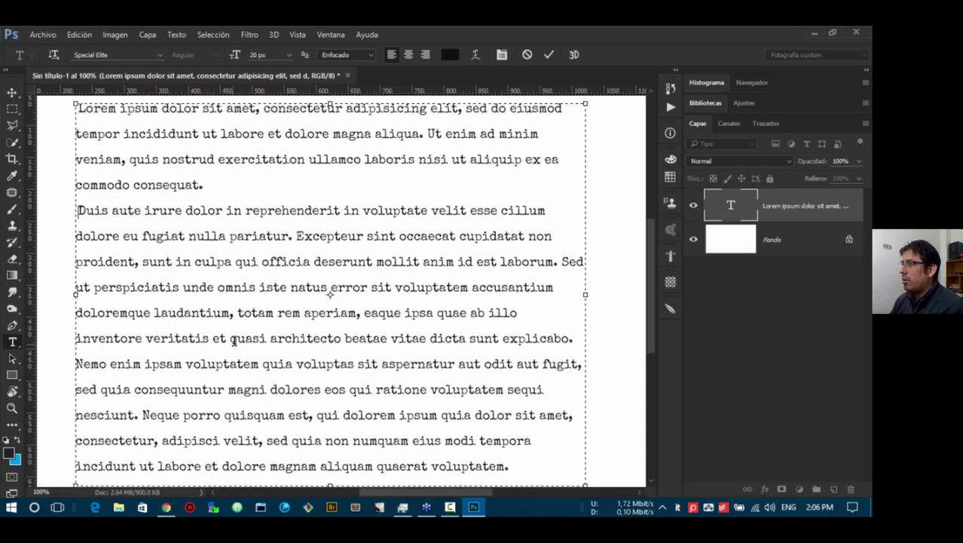
pyautogui.click(295, 236)
pyautogui.press('Return')
pyautogui.scroll(-1, 333, 319)
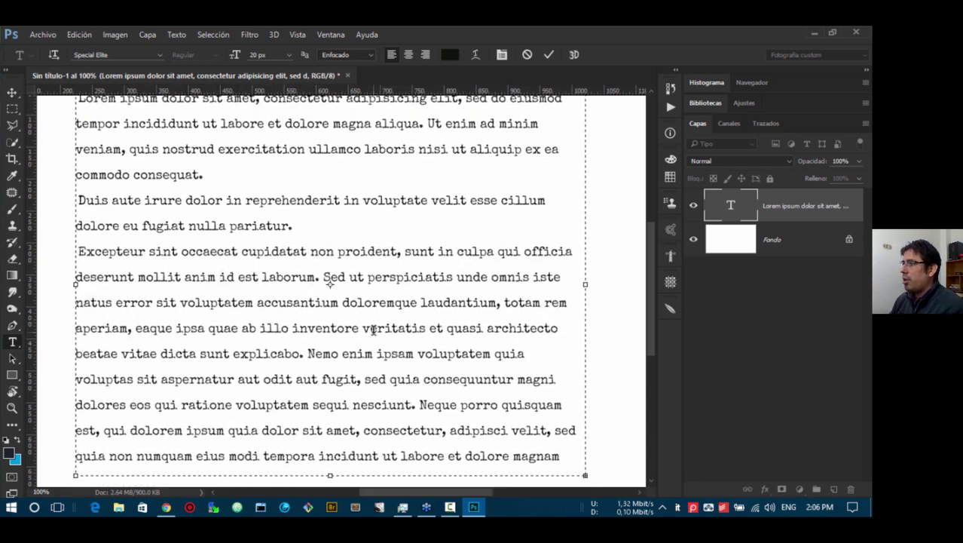
# - Delete all the text that follows "deserunt mollit anim id est laborum." in the third paragraph
pyautogui.click(325, 279)
pyautogui.moveTo(326, 279); pyautogui.dragTo(572, 458)
pyautogui.press('Delete')
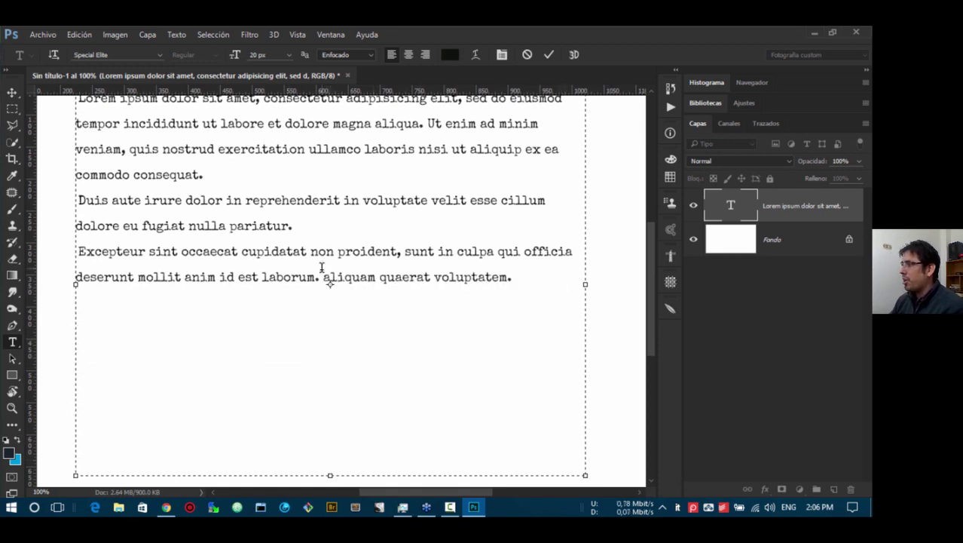
pyautogui.moveTo(324, 276); pyautogui.dragTo(540, 286)
pyautogui.press('Delete')
pyautogui.scroll(3, 394, 347)
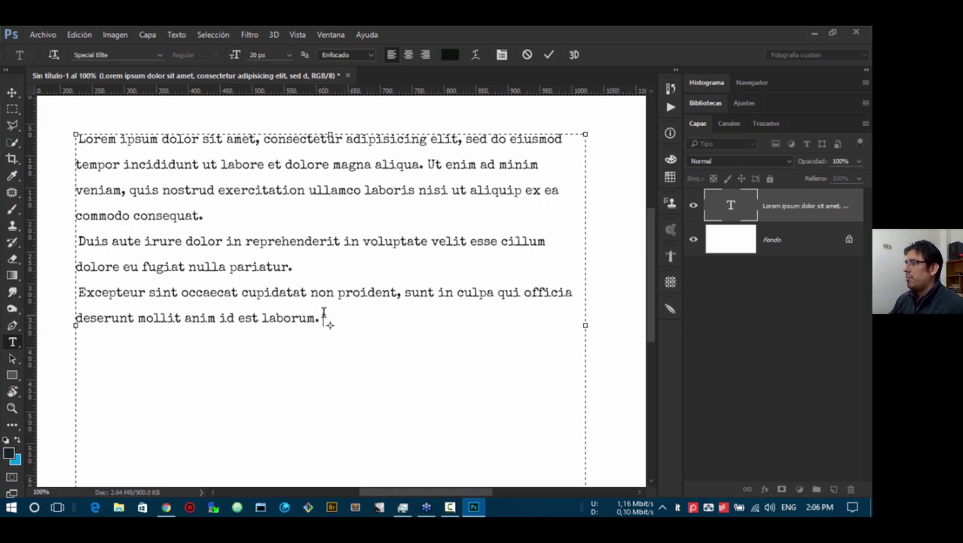
# - Set the font size of all three paragraphs to 25 px and finish editing the text
pyautogui.moveTo(324, 319); pyautogui.dragTo(75, 135)
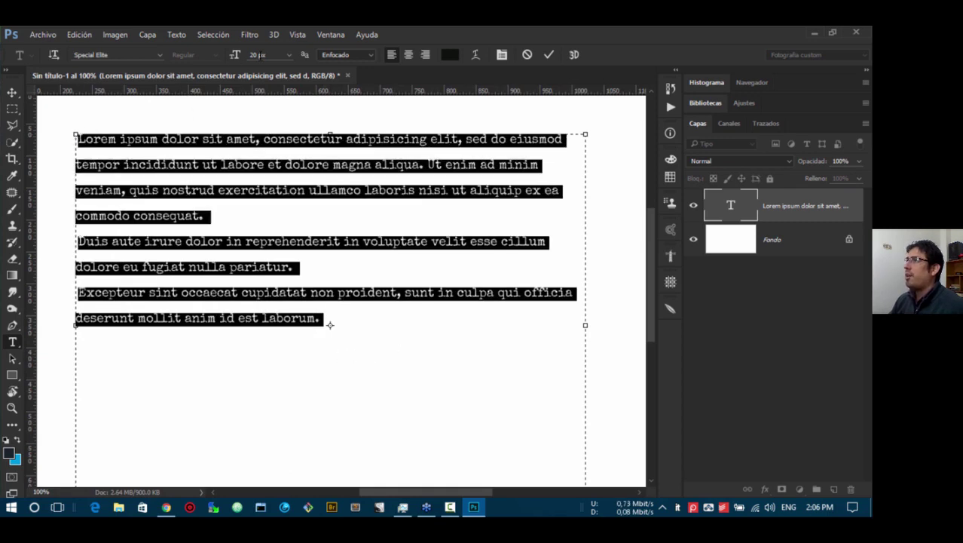
pyautogui.hotkey('shift', 'Up')
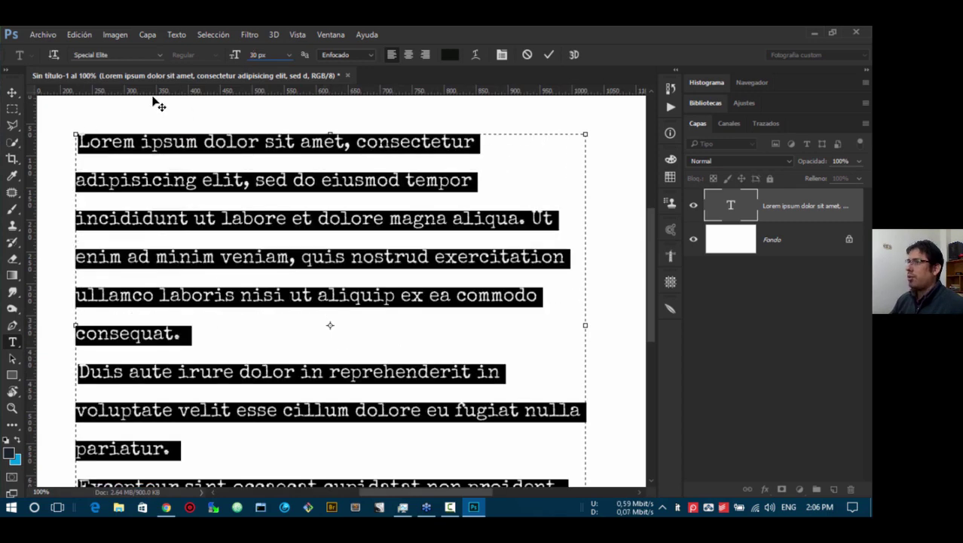
pyautogui.moveTo(242, 58); pyautogui.dragTo(237, 60)
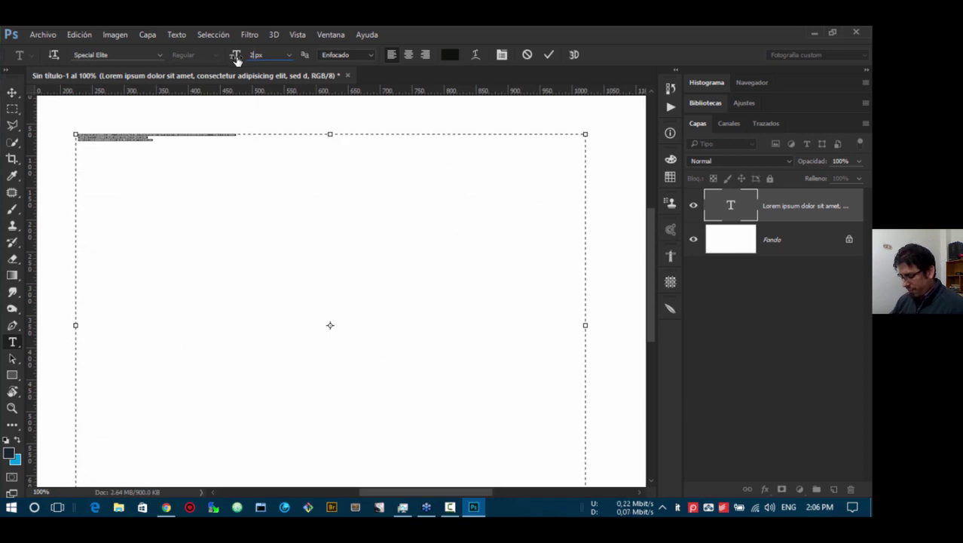
pyautogui.click(12, 92)
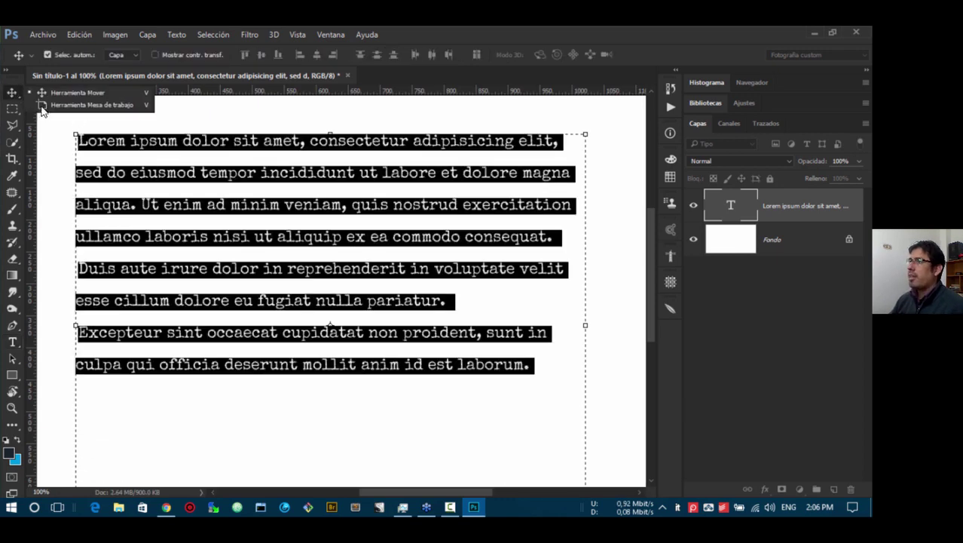
pyautogui.click(314, 402)
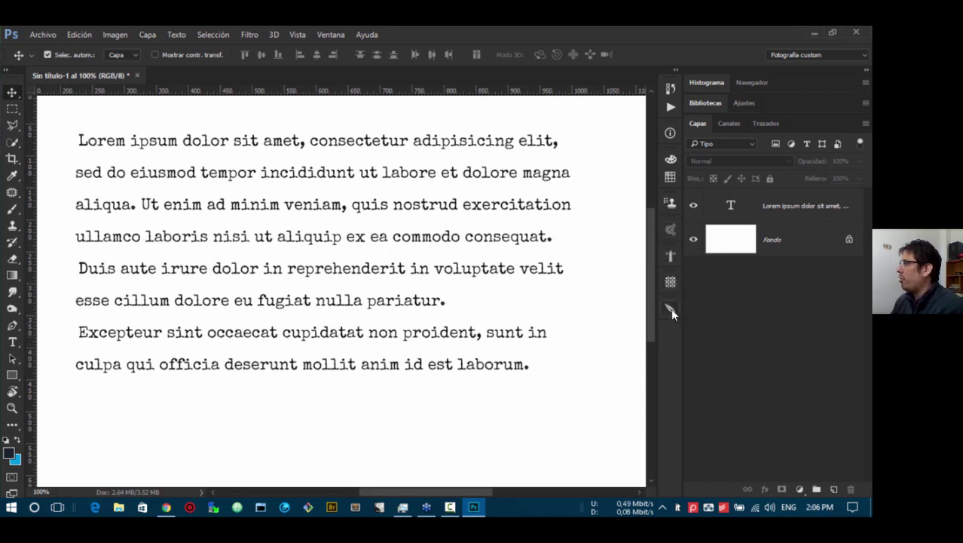
# - Select the Lorem Ipsum text layer, reopen the floating Character and Paragraph panels, reposition them, and display the paragraph settings
pyautogui.click(803, 216)
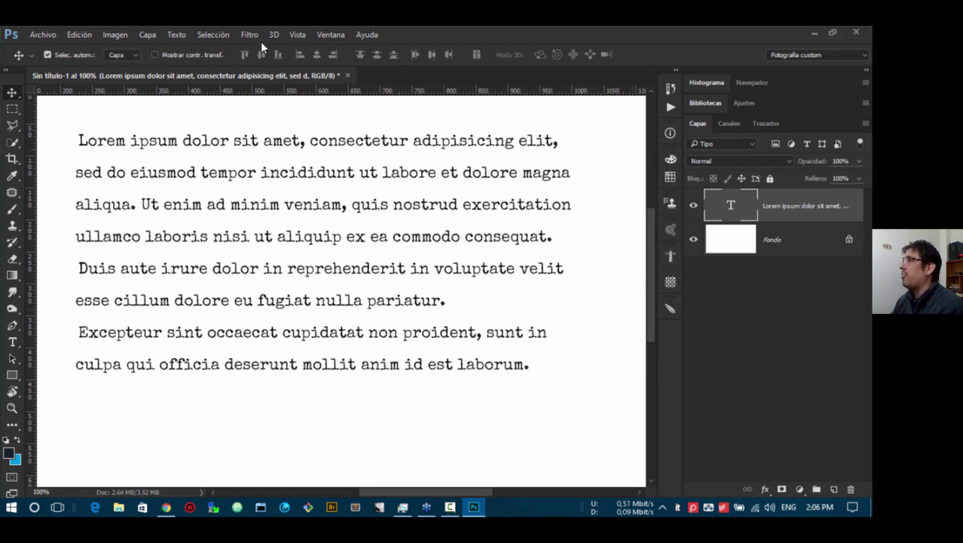
pyautogui.click(334, 35)
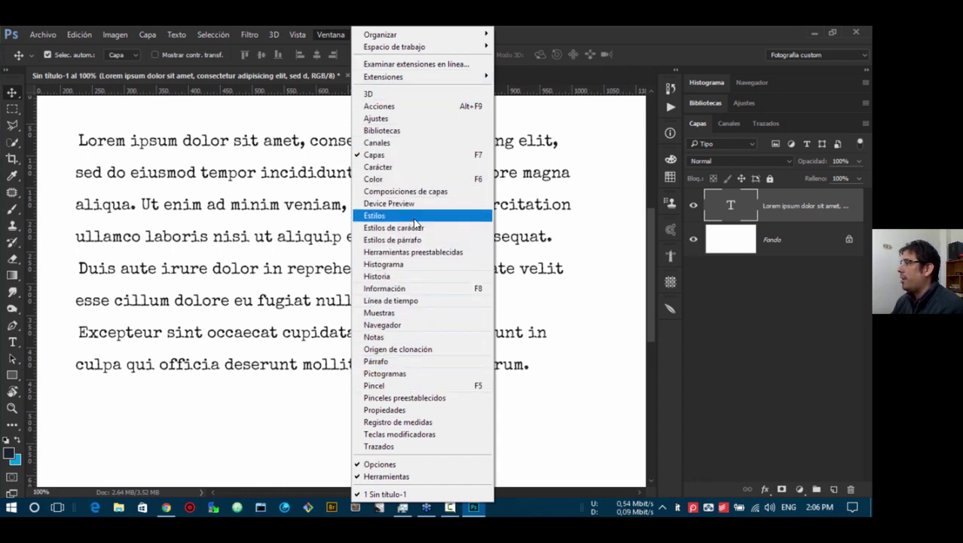
pyautogui.click(403, 167)
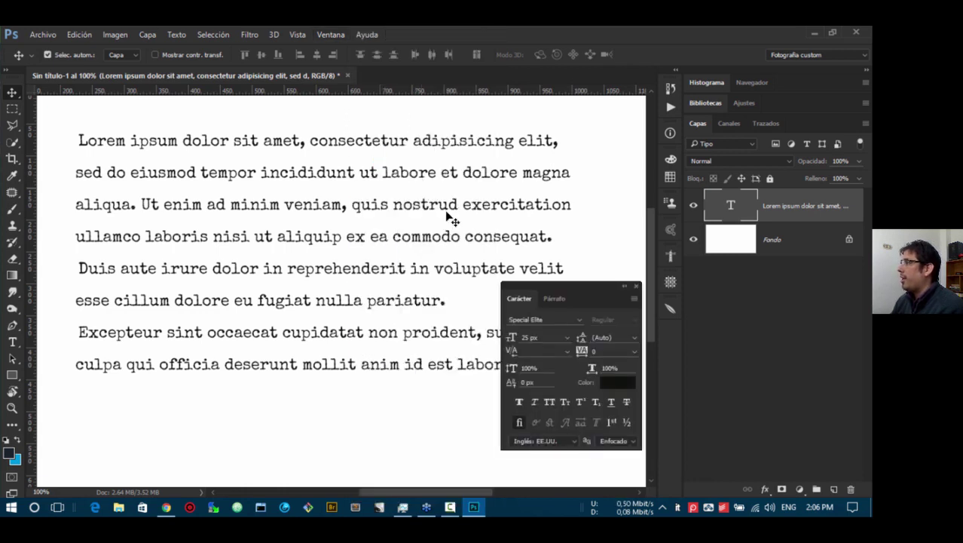
pyautogui.moveTo(583, 283); pyautogui.dragTo(548, 294)
pyautogui.click(518, 310)
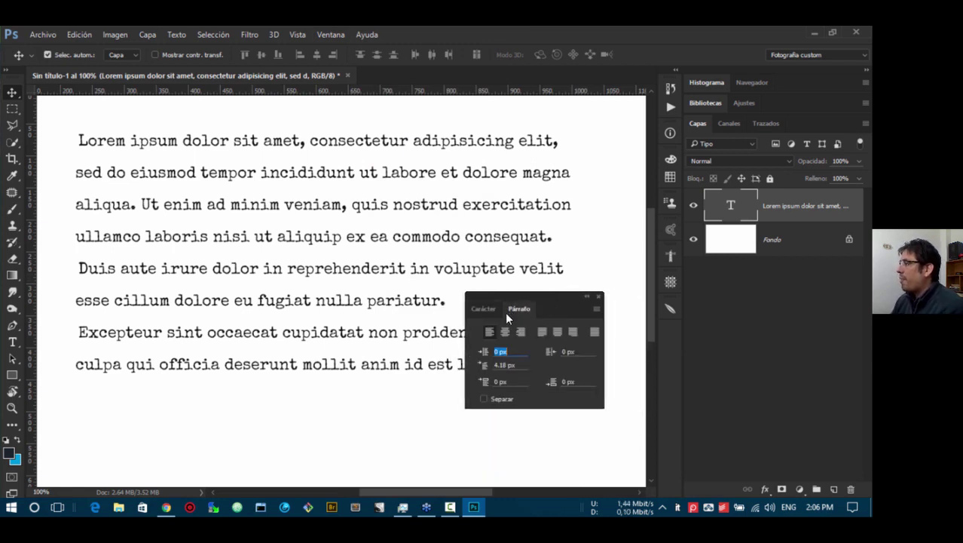
# - Set the first-line indent of the three paragraphs to 30 px, trying 0 px and 27.05 px first
pyautogui.click(498, 365)
pyautogui.write('0')
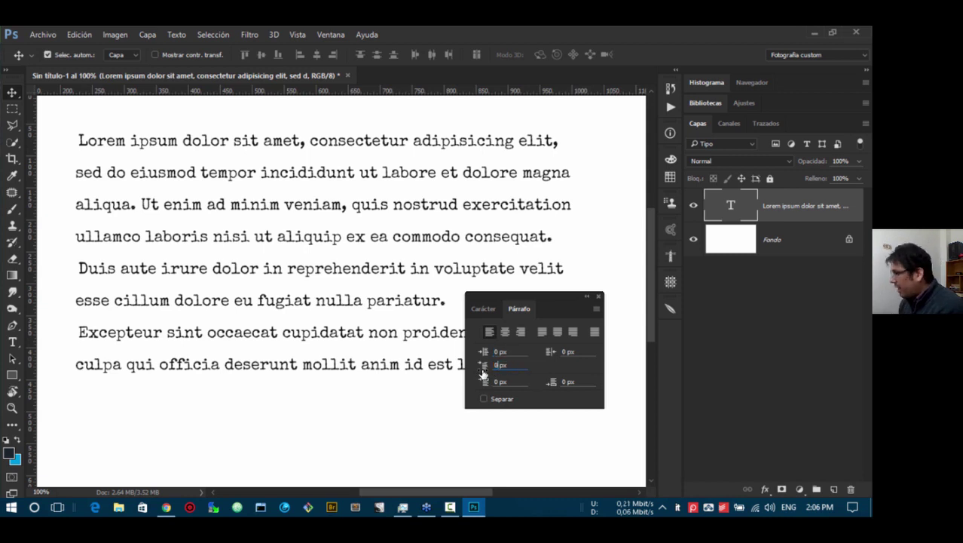
pyautogui.moveTo(483, 371)
pyautogui.mouseDown()
pyautogui.moveTo(515, 365)
pyautogui.moveTo(496, 381)
pyautogui.moveTo(570, 367)
pyautogui.moveTo(481, 368)
pyautogui.moveTo(533, 372)
pyautogui.moveTo(496, 380)
pyautogui.mouseUp()
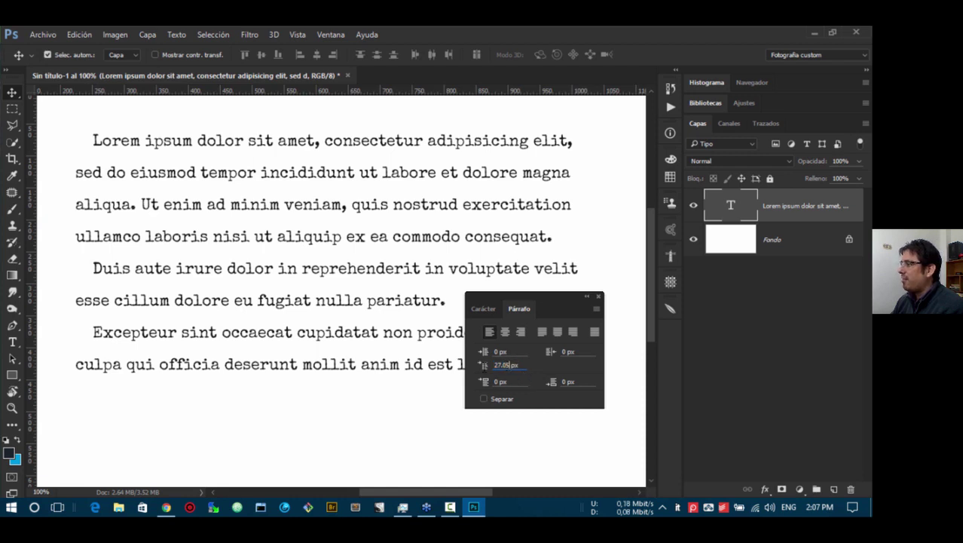
pyautogui.write('30')
pyautogui.press('Return')
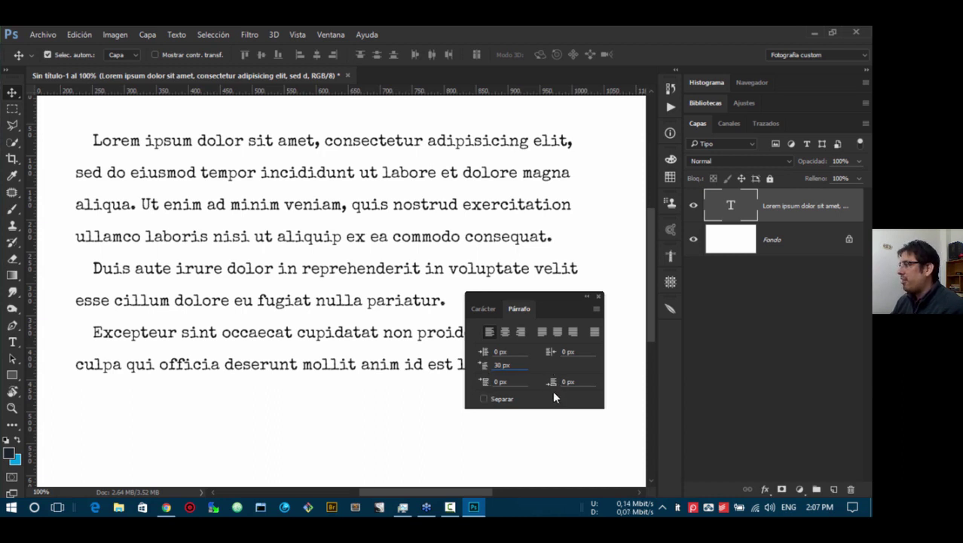
# - Add 23.3 px of space after each paragraph and try entering 30 px for it
pyautogui.moveTo(554, 388)
pyautogui.mouseDown()
pyautogui.moveTo(589, 386)
pyautogui.moveTo(555, 385)
pyautogui.moveTo(559, 391)
pyautogui.mouseUp()
pyautogui.click(574, 383)
pyautogui.write('30px')
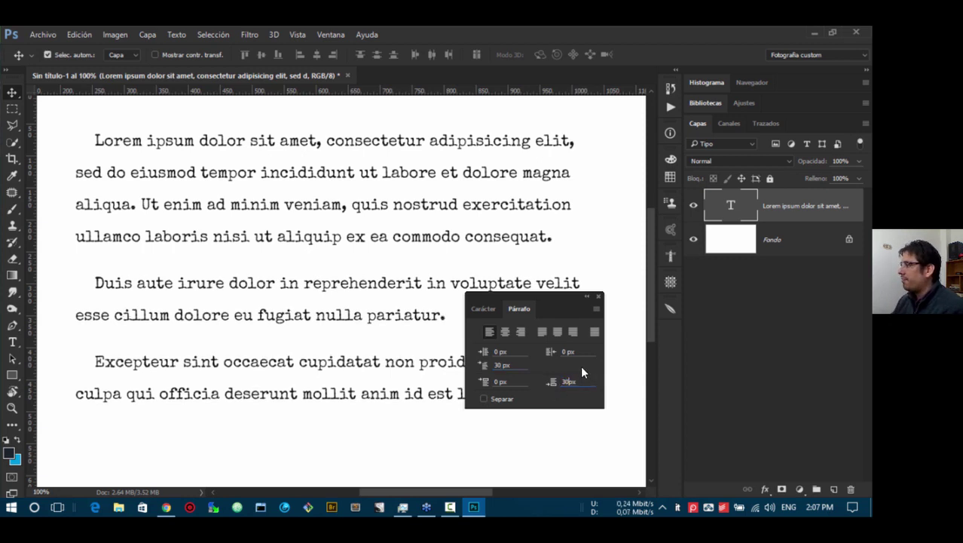
# - Compare the justification options on the paragraphs, keep them justified with the last line left-aligned, and turn on hyphenation (Separar)
pyautogui.moveTo(552, 299); pyautogui.dragTo(540, 279)
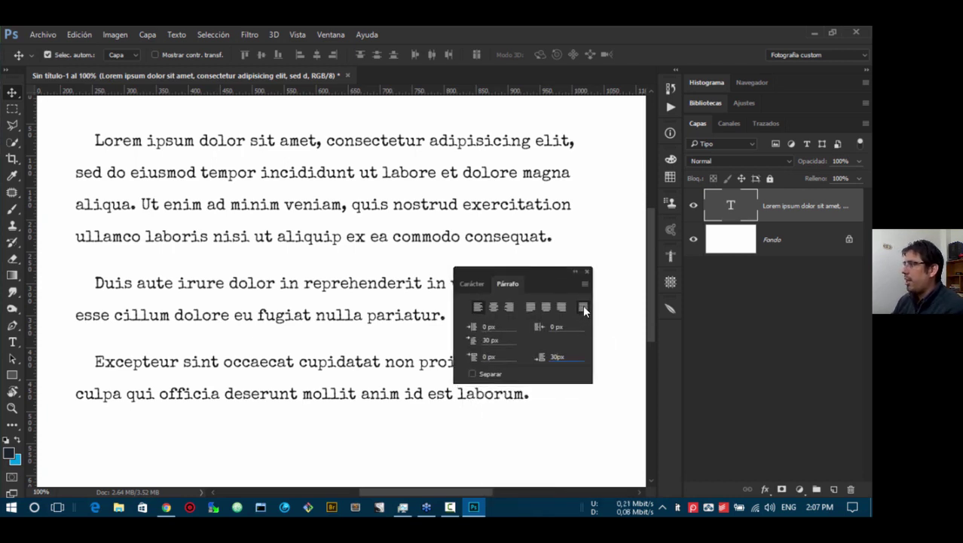
pyautogui.click(583, 306)
pyautogui.moveTo(547, 269); pyautogui.dragTo(714, 367)
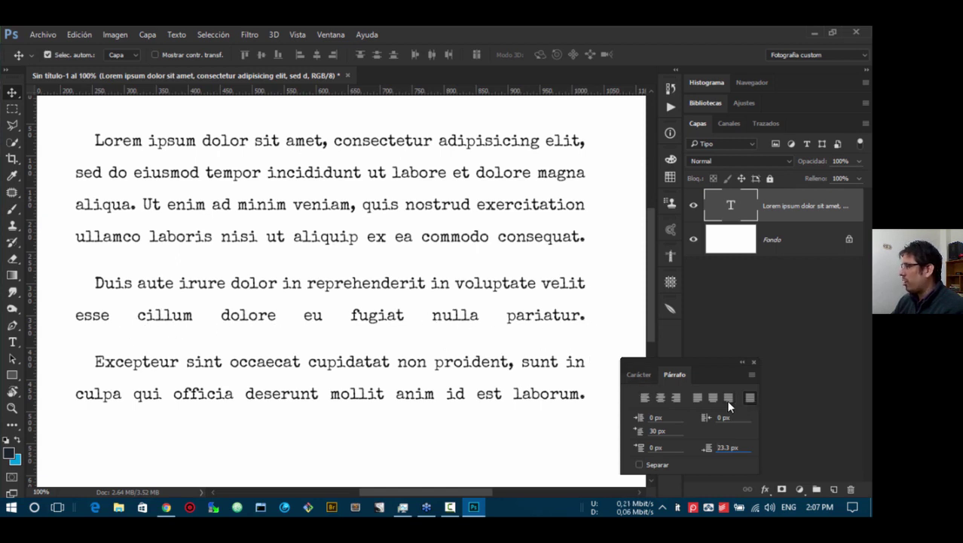
pyautogui.moveTo(702, 366); pyautogui.dragTo(701, 320)
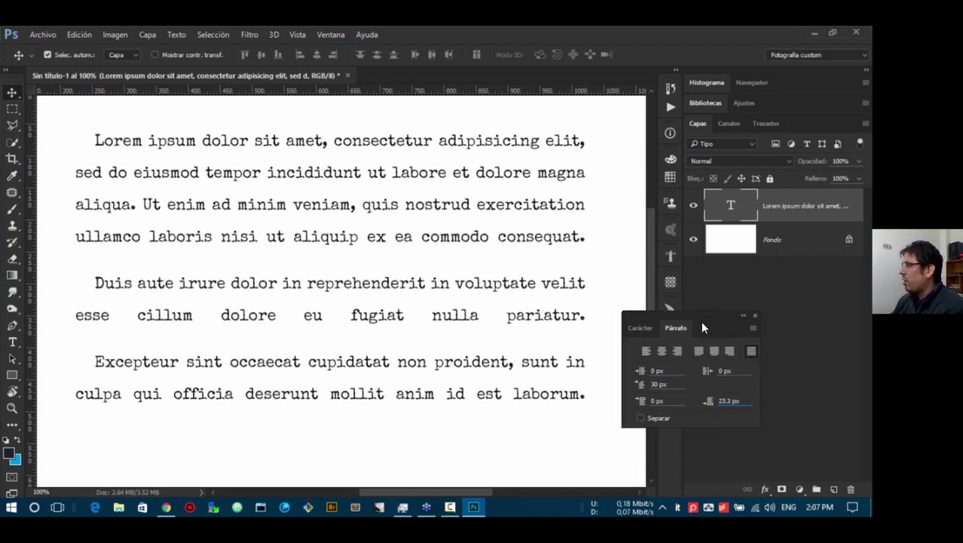
pyautogui.click(697, 351)
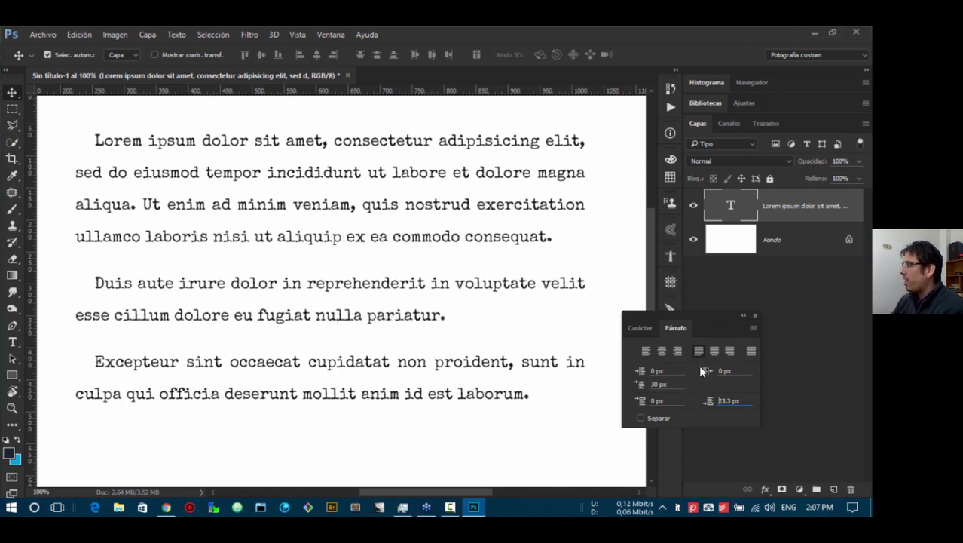
pyautogui.click(730, 351)
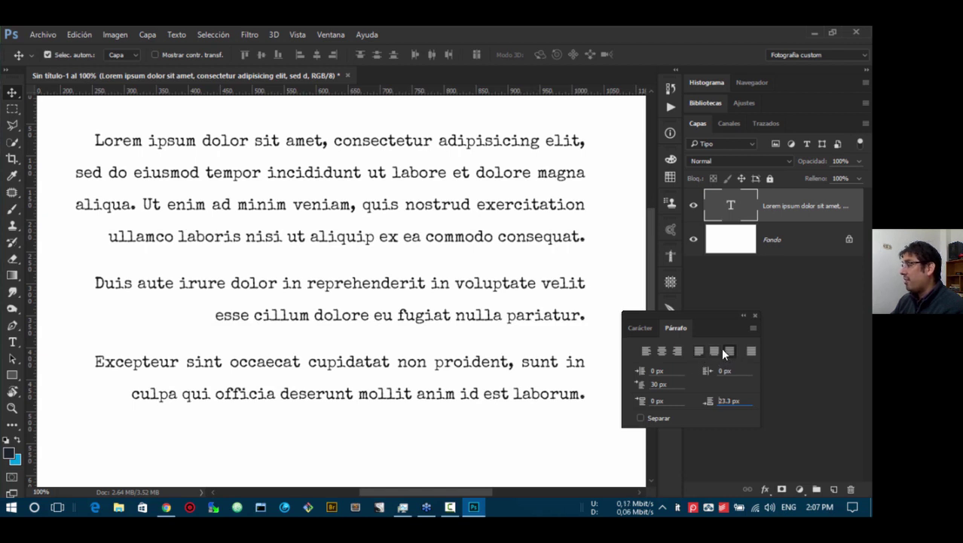
pyautogui.click(710, 352)
pyautogui.click(699, 353)
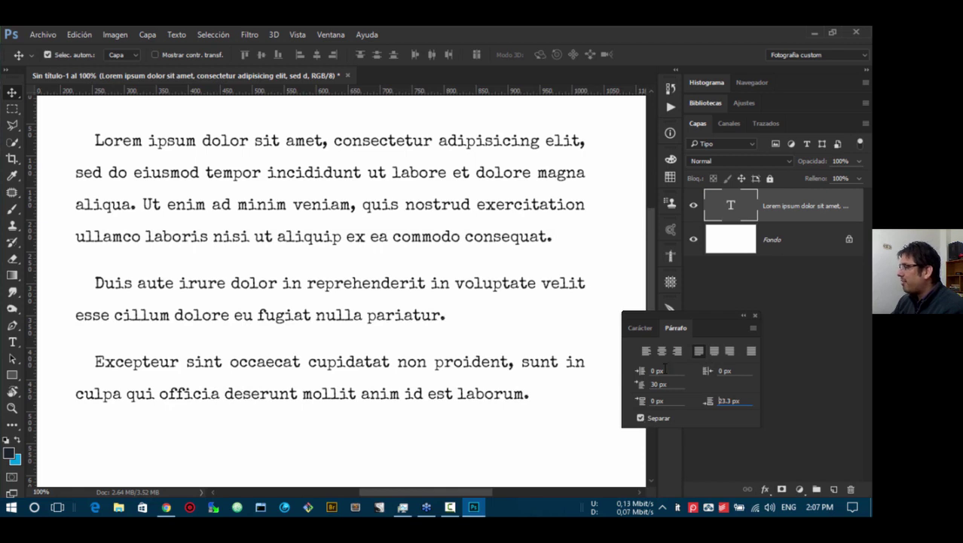
# - Review the hyphenation options (Separación de sílabas) of the paragraph settings and leave them without making changes
pyautogui.moveTo(737, 330); pyautogui.dragTo(643, 324)
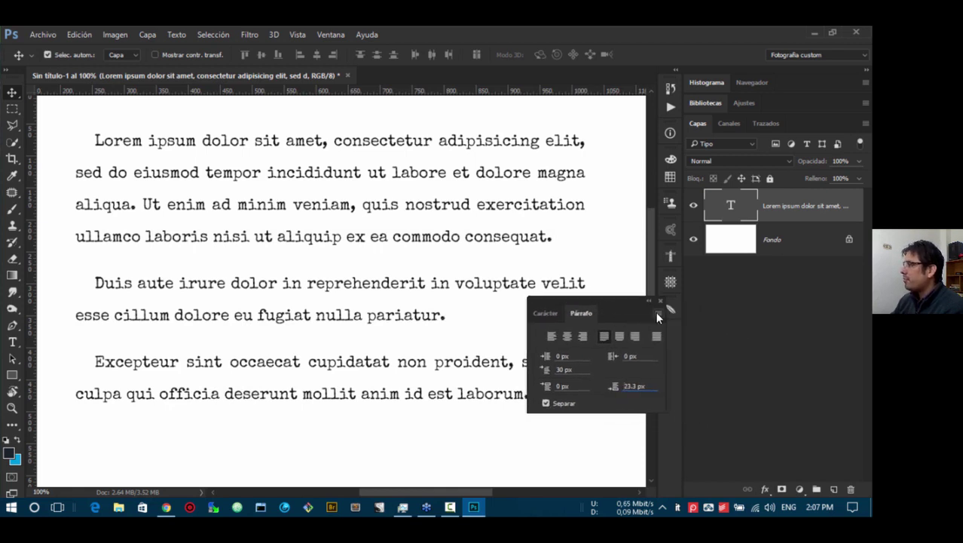
pyautogui.click(659, 312)
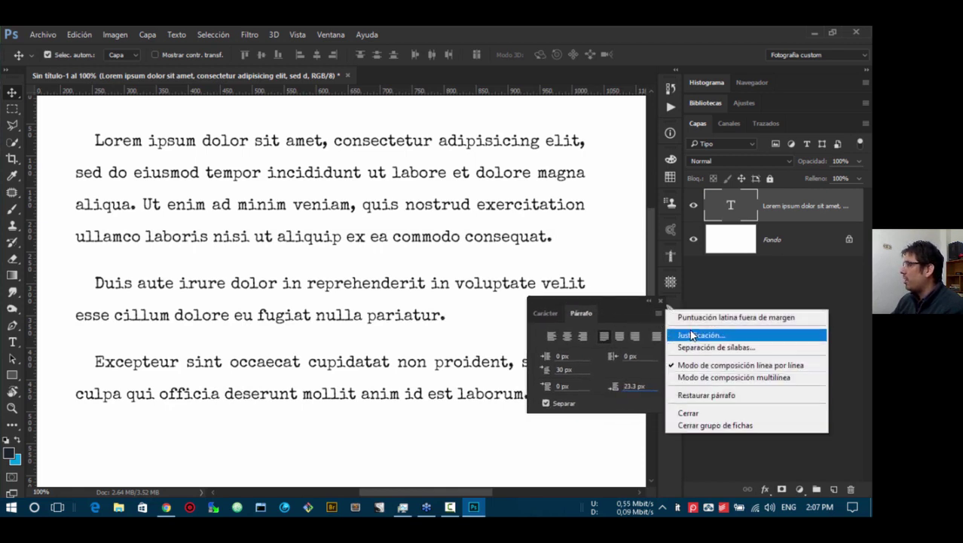
pyautogui.click(698, 346)
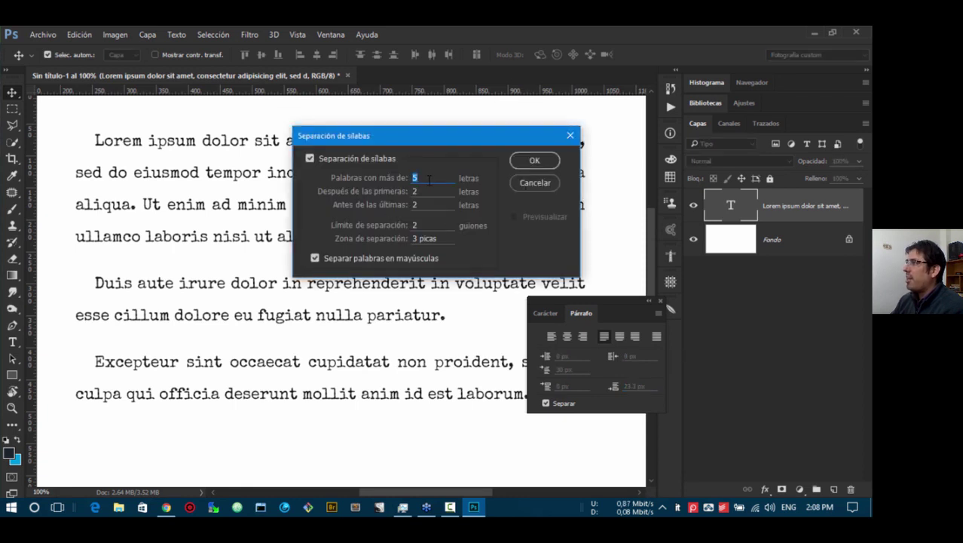
pyautogui.click(424, 193)
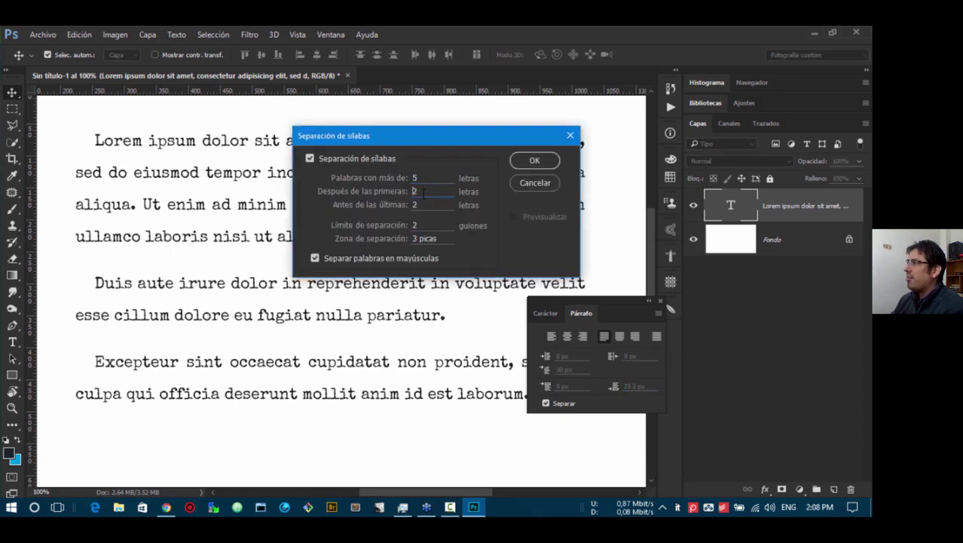
pyautogui.click(537, 185)
# - Look through the available text languages in the character settings, keep Inglés: EE.UU., and close the floating panels
pyautogui.click(548, 314)
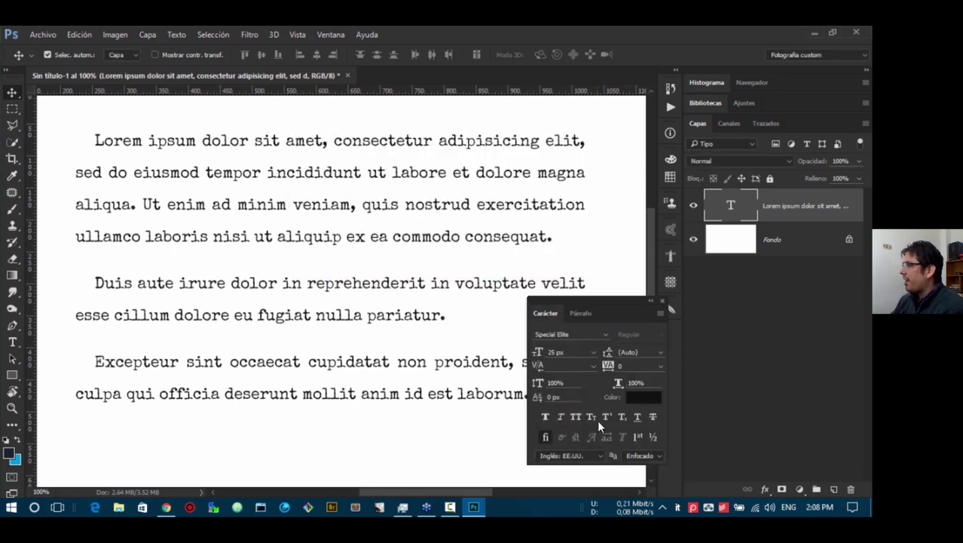
pyautogui.click(571, 456)
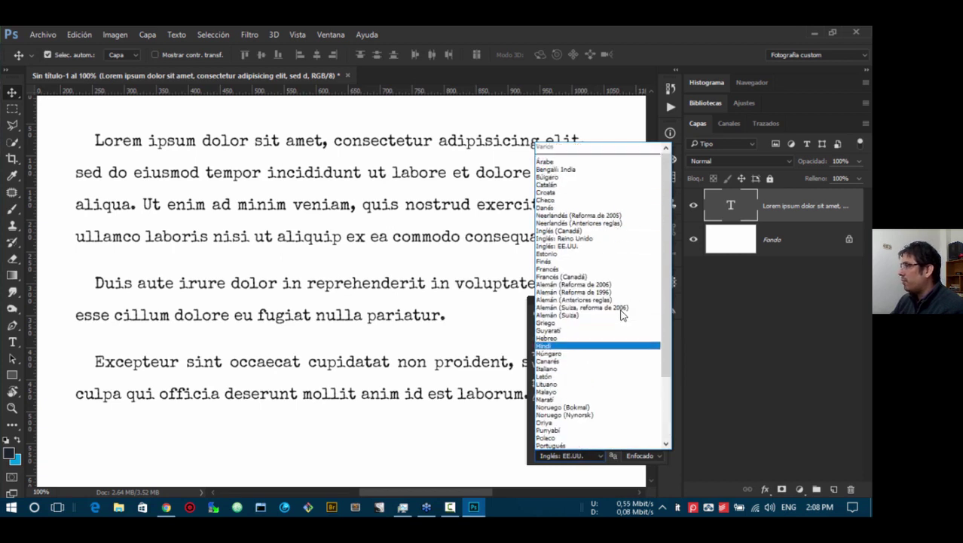
pyautogui.click(622, 456)
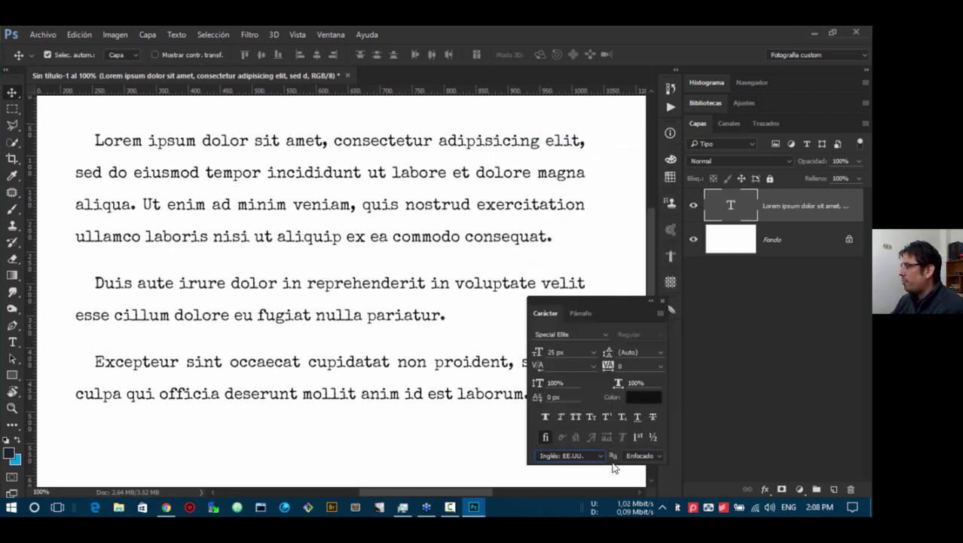
pyautogui.click(662, 301)
# - Shift the Lorem Ipsum text block slightly lower on the canvas, and delete its text layer
pyautogui.scroll(2, 441, 355)
pyautogui.scroll(-1, 441, 355)
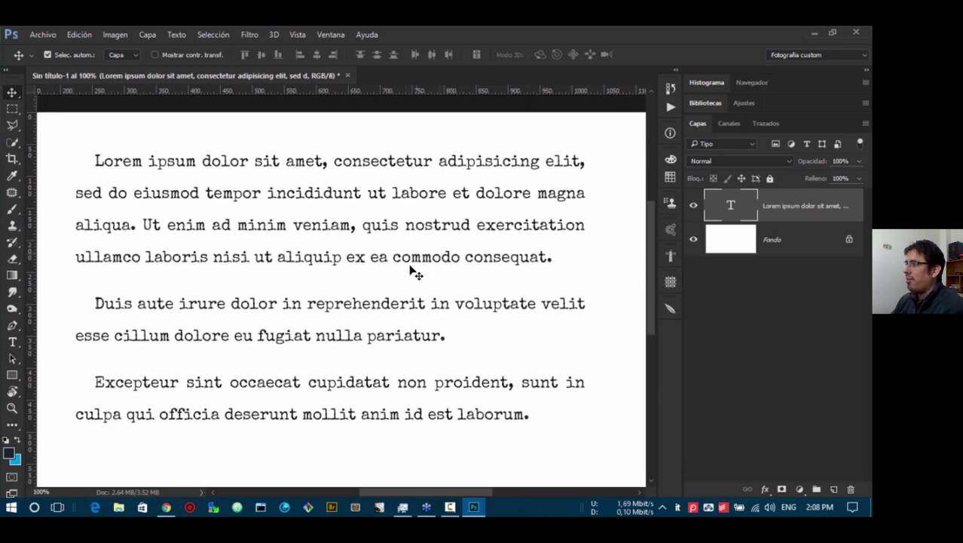
pyautogui.moveTo(411, 270); pyautogui.dragTo(414, 285)
pyautogui.scroll(-5, 415, 288)
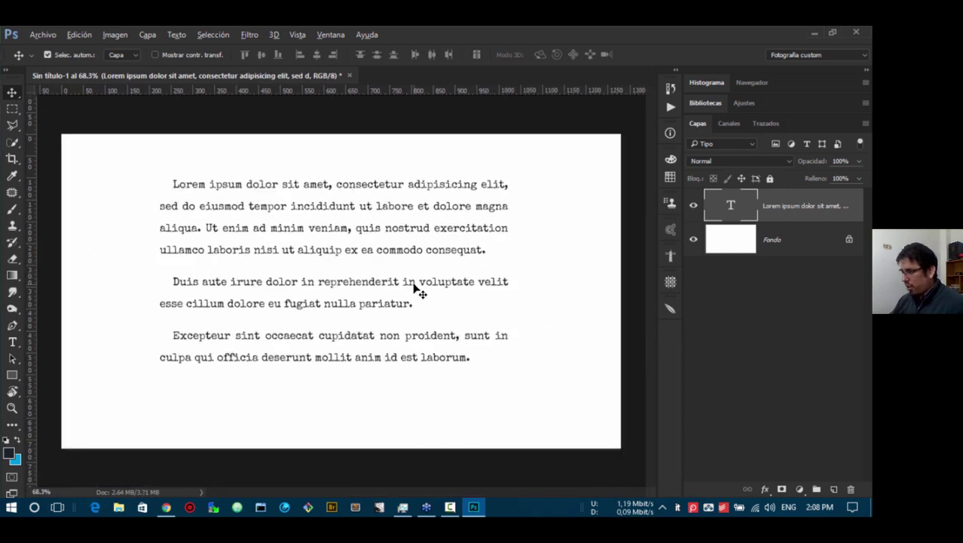
pyautogui.hotkey('ctrl', '1')
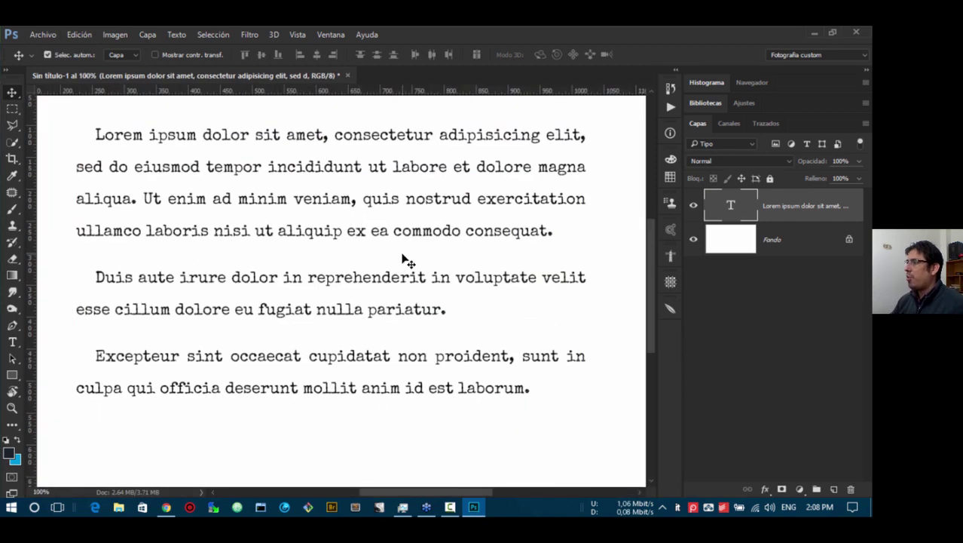
pyautogui.moveTo(401, 236); pyautogui.dragTo(402, 281)
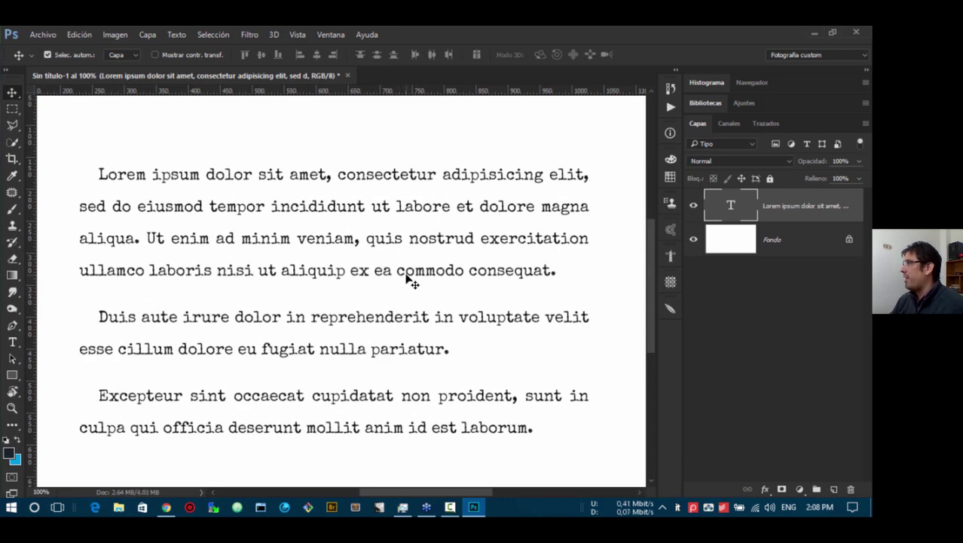
pyautogui.scroll(-2, 407, 279)
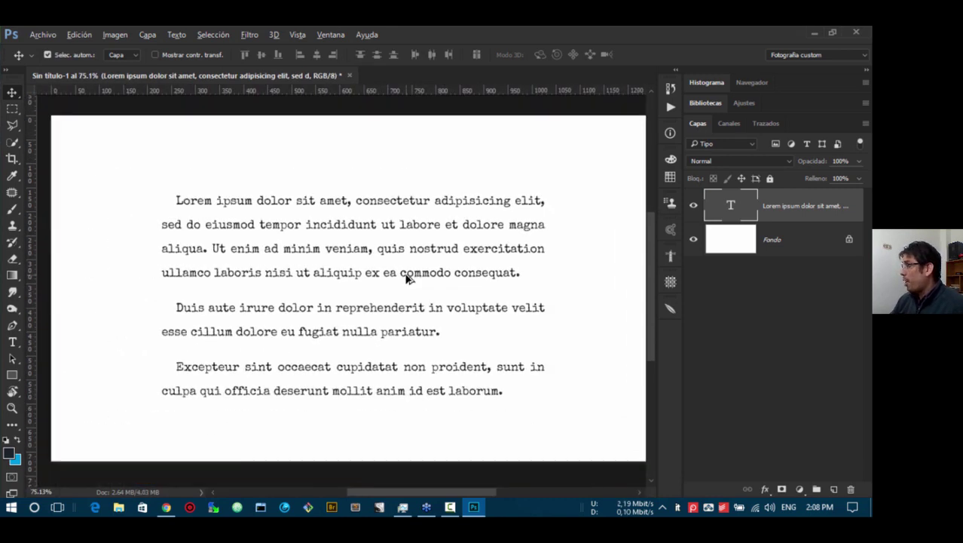
pyautogui.scroll(-1, 407, 278)
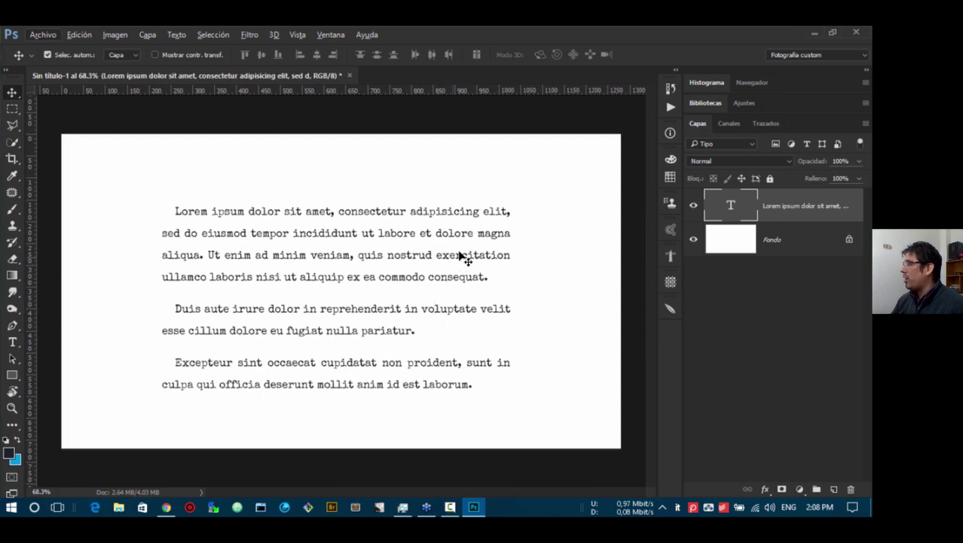
pyautogui.moveTo(469, 237); pyautogui.dragTo(463, 224)
pyautogui.press('Delete')
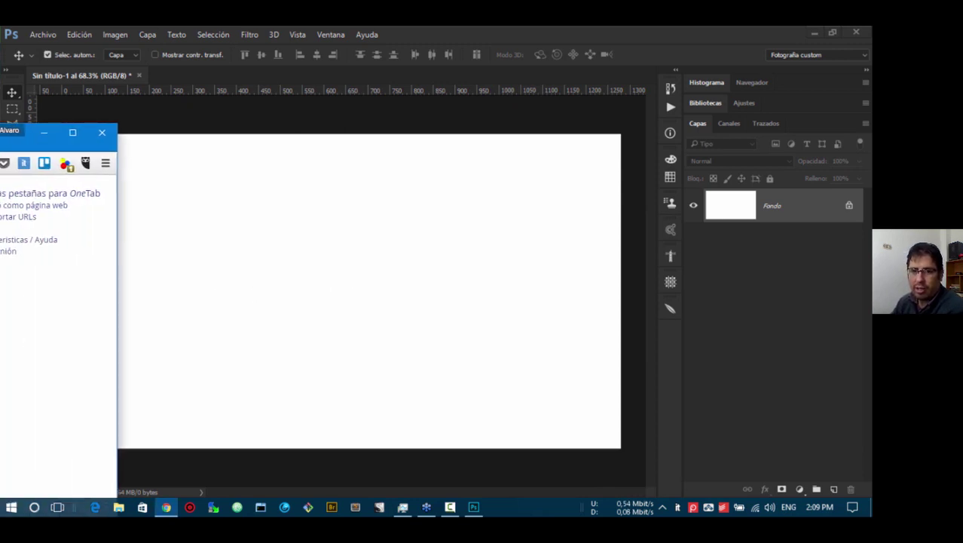
pyautogui.hotkey('ctrl', 't')
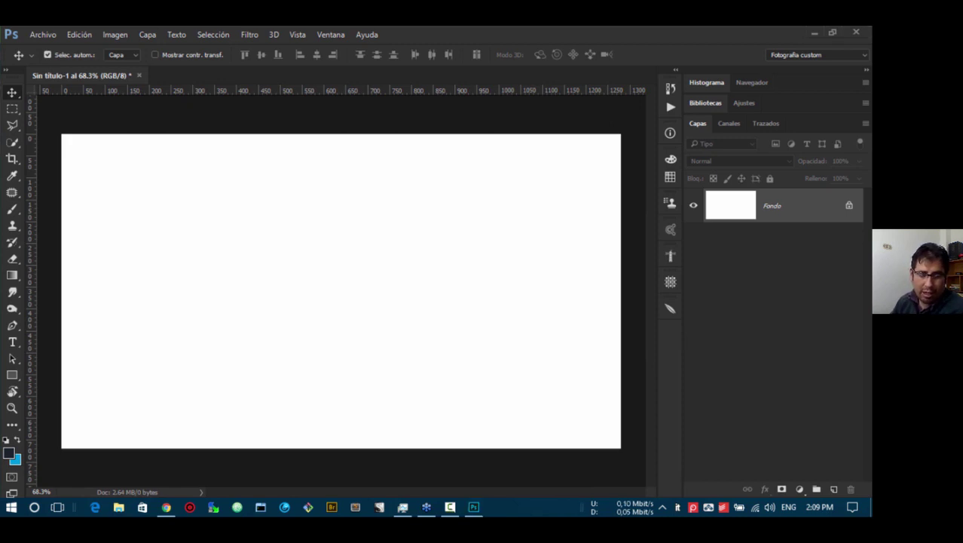
# - Browse the stock photos in the Pixabay panel and collapse it again
pyautogui.click(672, 257)
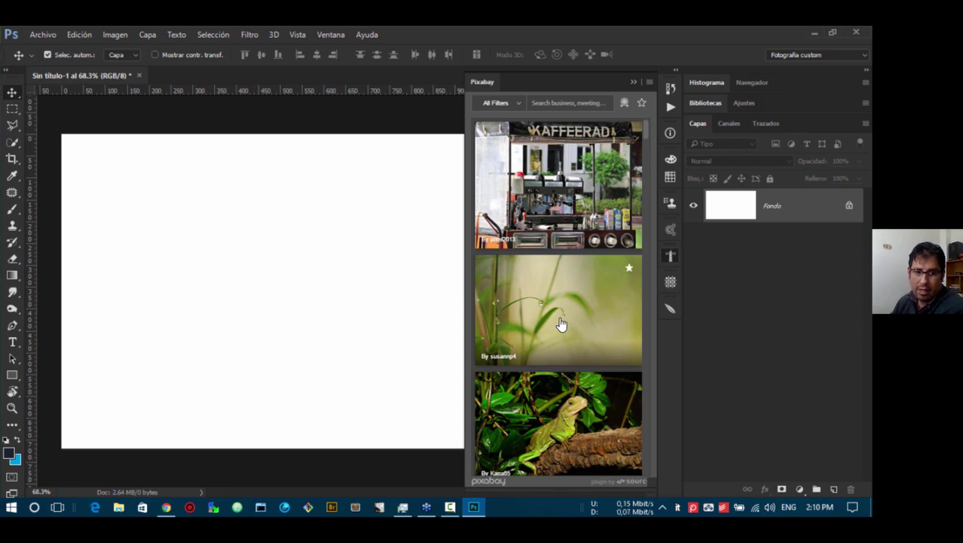
pyautogui.scroll(-15, 561, 324)
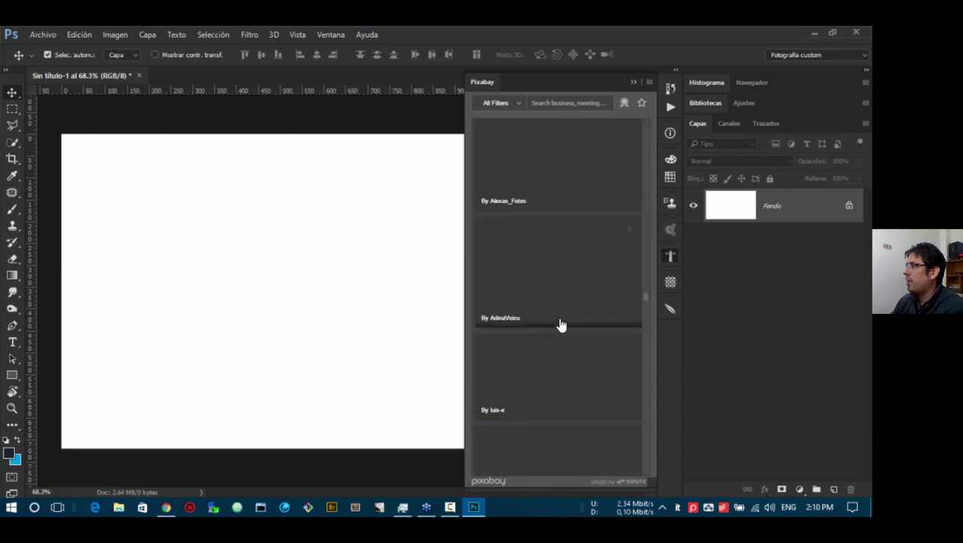
pyautogui.scroll(-10, 561, 325)
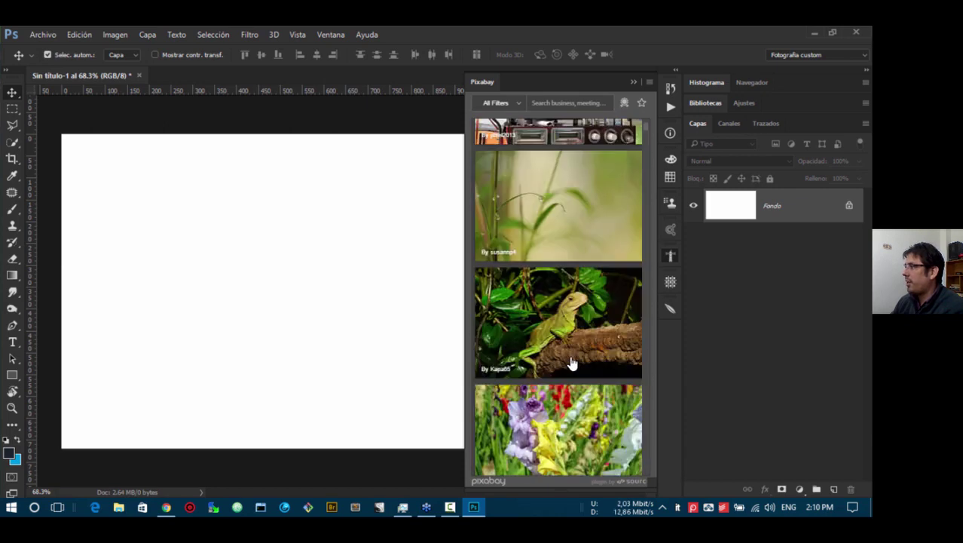
pyautogui.scroll(1, 571, 363)
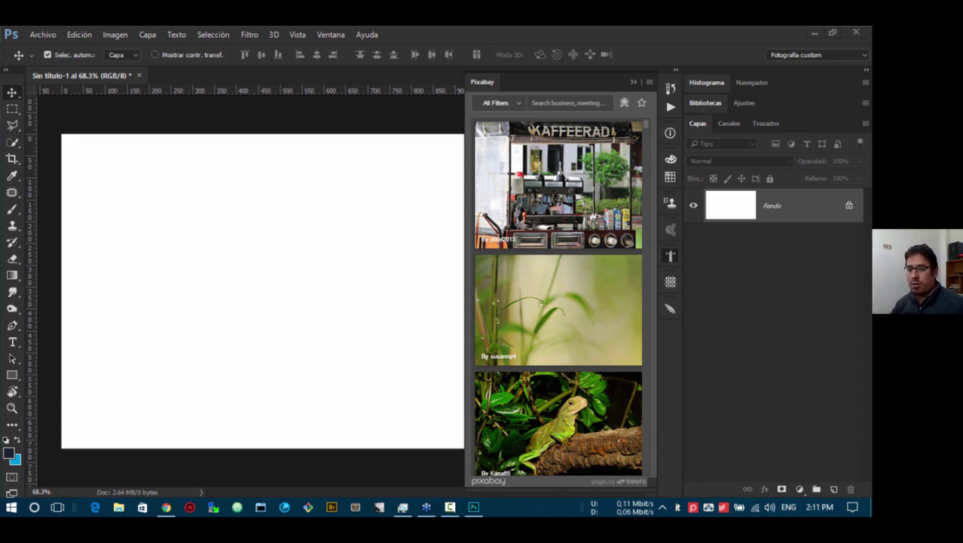
pyautogui.click(633, 83)
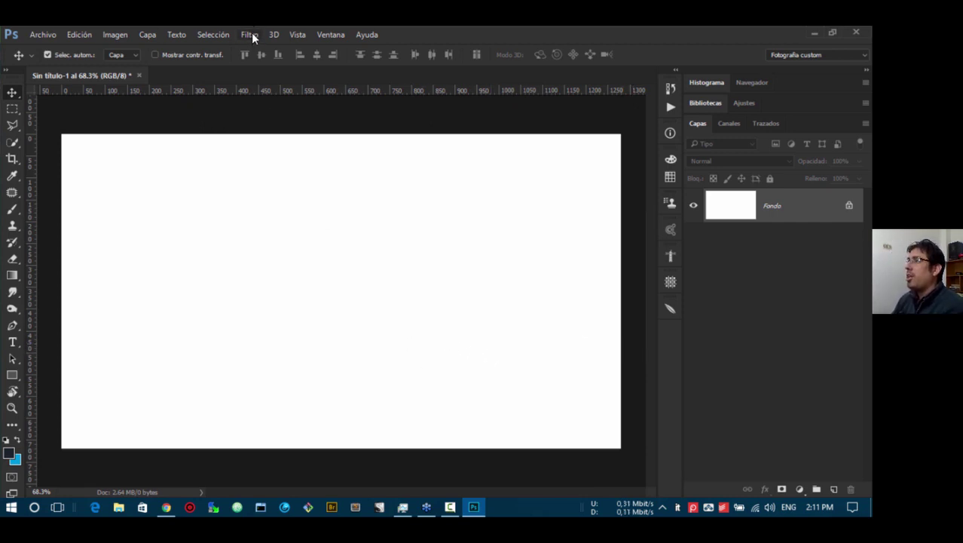
# - Display the Pictogramas panel, make it taller, and browse the Special Elite glyphs from the digits to the special symbols
pyautogui.click(333, 34)
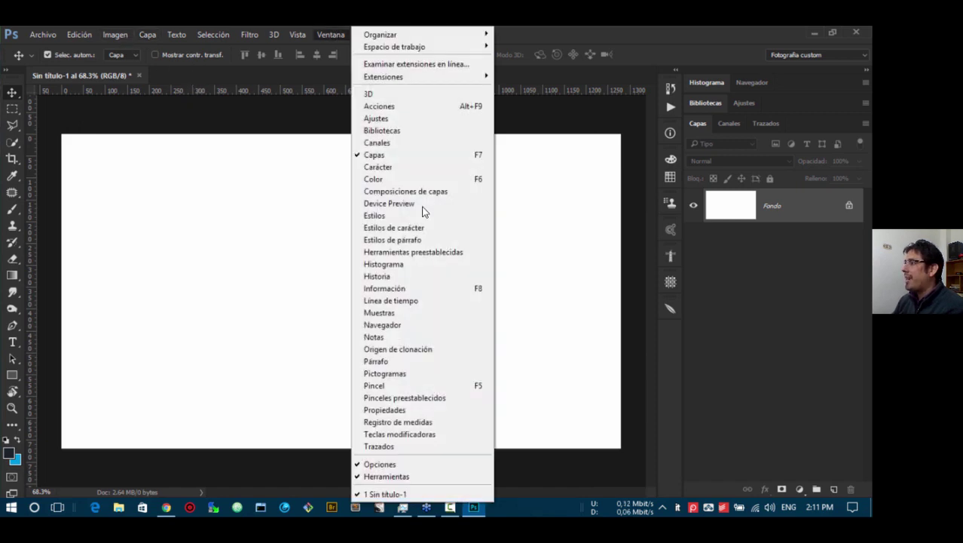
pyautogui.click(393, 376)
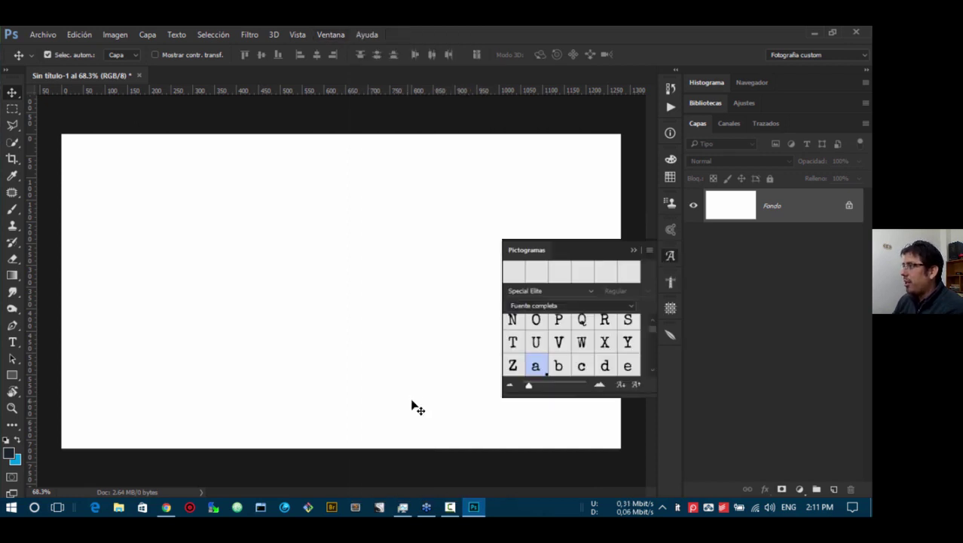
pyautogui.moveTo(603, 240); pyautogui.dragTo(596, 220)
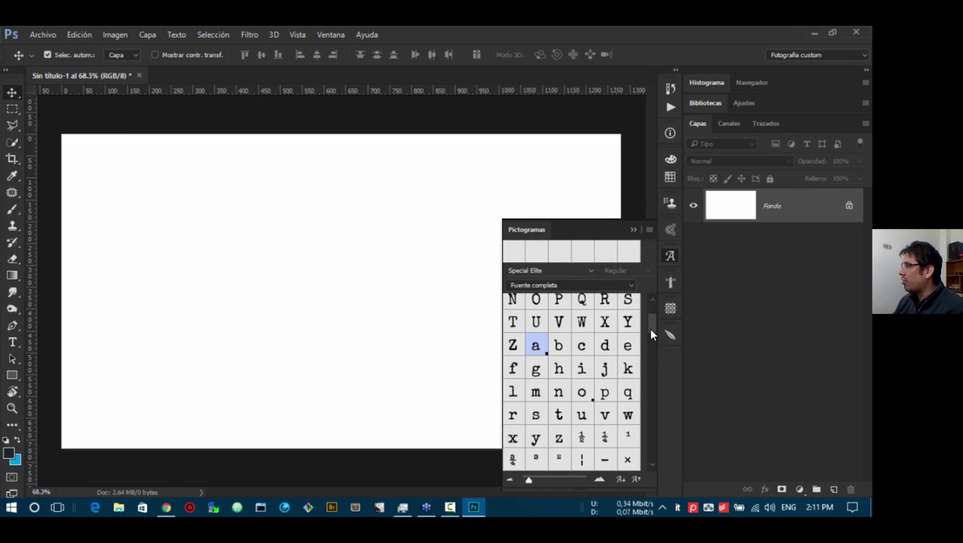
pyautogui.moveTo(649, 328)
pyautogui.mouseDown()
pyautogui.moveTo(653, 311)
pyautogui.moveTo(660, 460)
pyautogui.moveTo(653, 328)
pyautogui.moveTo(647, 453)
pyautogui.moveTo(647, 313)
pyautogui.mouseUp()
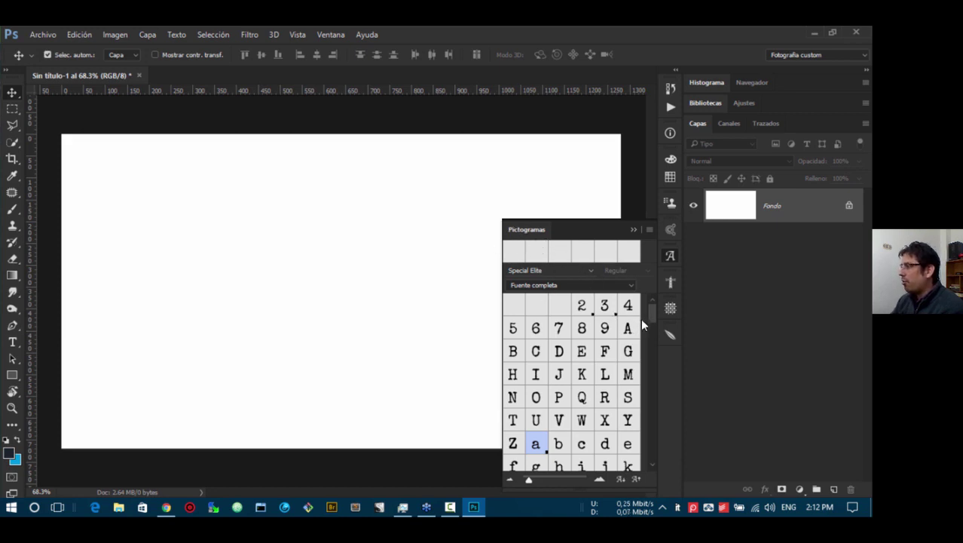
pyautogui.moveTo(655, 310)
pyautogui.mouseDown()
pyautogui.moveTo(655, 450)
pyautogui.moveTo(653, 319)
pyautogui.mouseUp()
pyautogui.moveTo(651, 312); pyautogui.dragTo(651, 350)
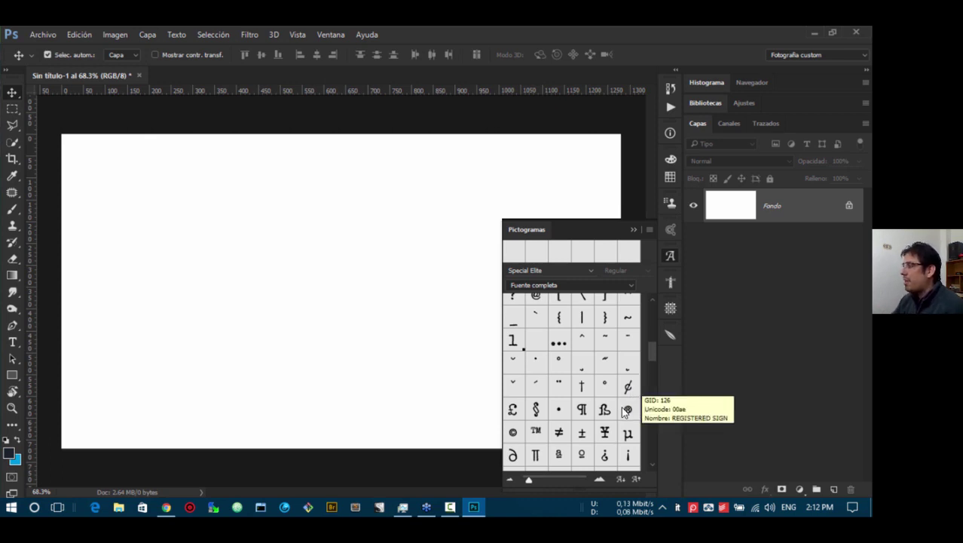
# - Browse the Special Elite glyphs in the Pictogramas panel through the special symbols, and return to the start of the set
pyautogui.scroll(2, 651, 346)
pyautogui.scroll(5, 652, 359)
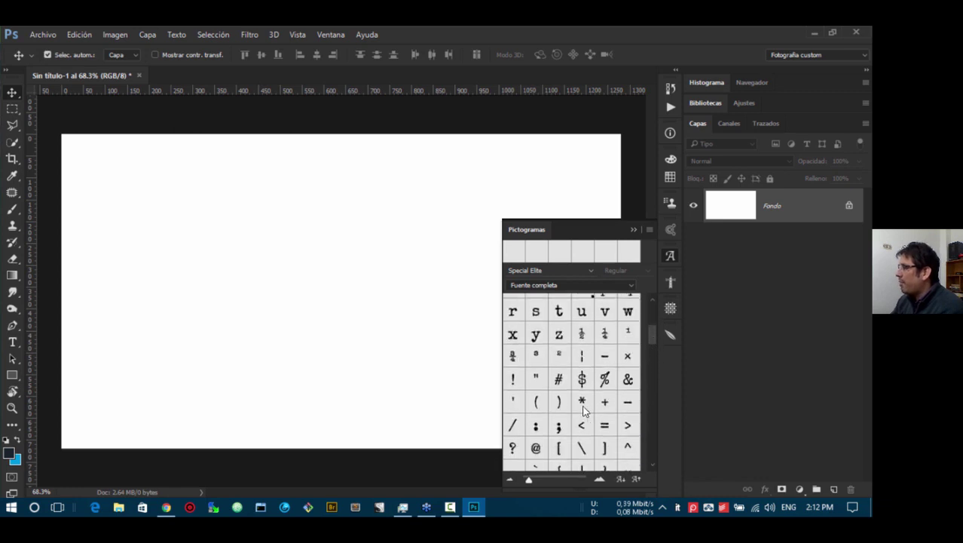
pyautogui.scroll(-2, 653, 335)
pyautogui.scroll(-6, 652, 335)
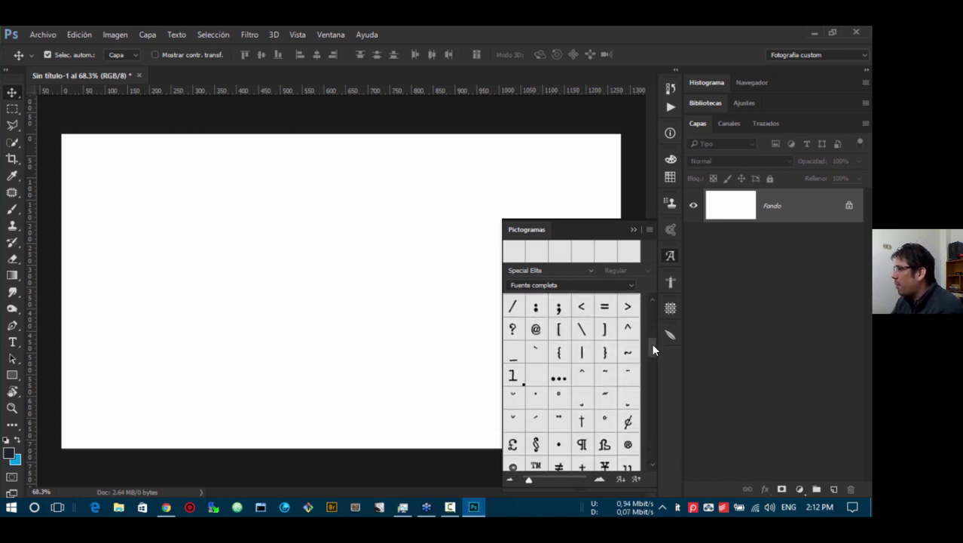
pyautogui.scroll(-1, 652, 359)
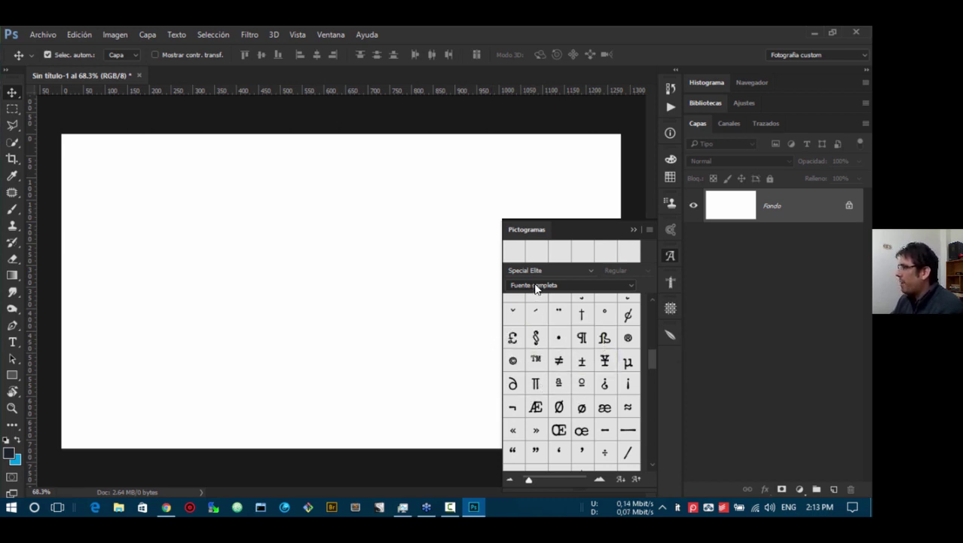
pyautogui.moveTo(647, 357); pyautogui.dragTo(638, 267)
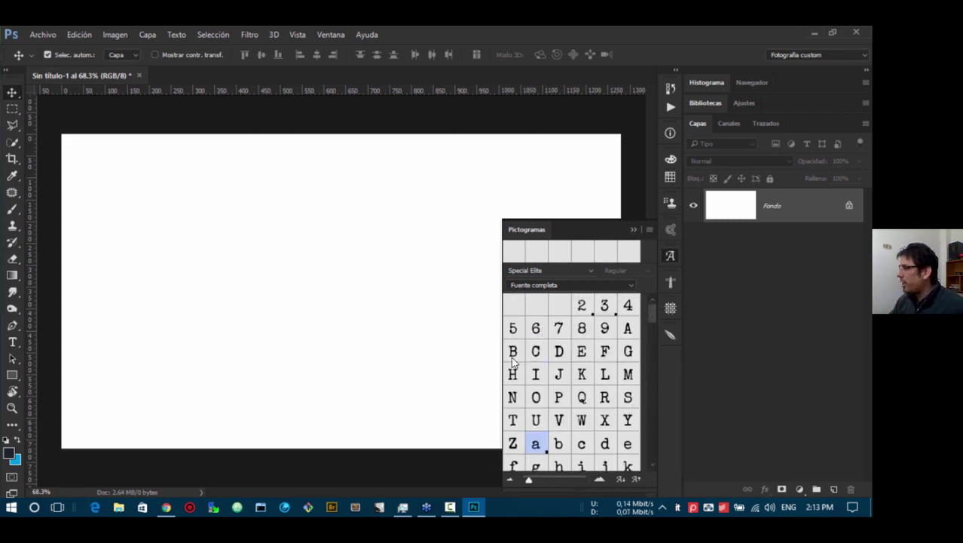
# - Start a text layer near the middle of the canvas and insert repeated C, D and P glyphs from the Special Elite set
pyautogui.click(536, 352)
pyautogui.press('t')
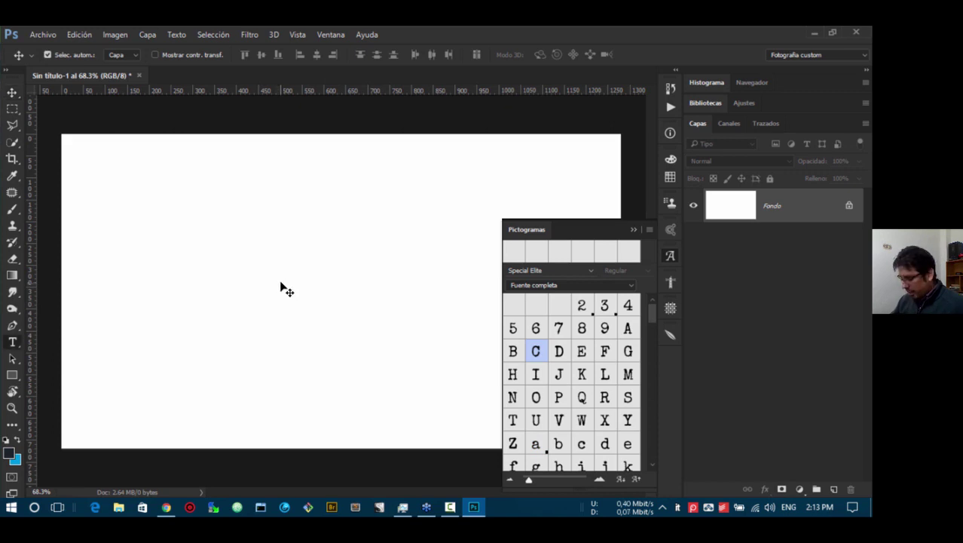
pyautogui.click(281, 281)
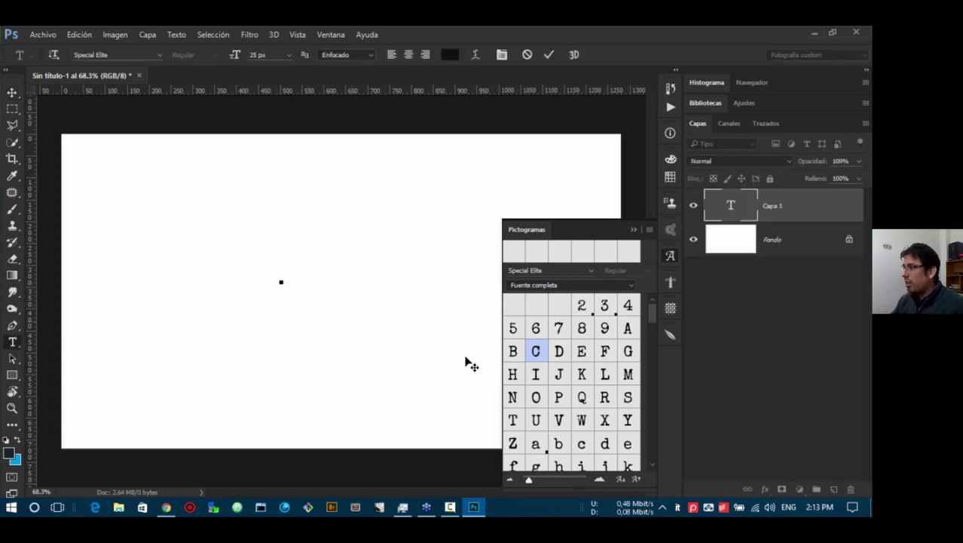
pyautogui.doubleClick(537, 354)
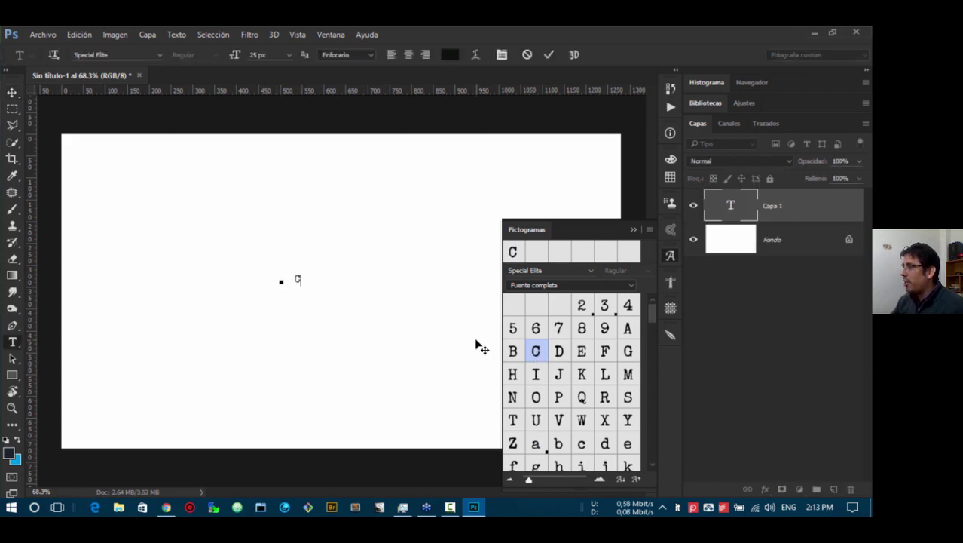
pyautogui.doubleClick(537, 352)
pyautogui.doubleClick(537, 353)
pyautogui.doubleClick(559, 353)
pyautogui.doubleClick(559, 399)
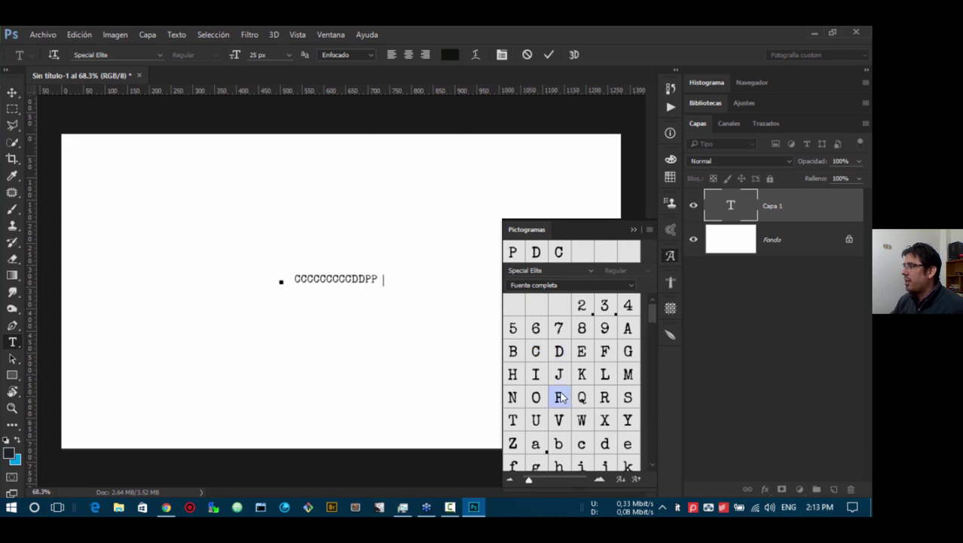
# - Extend the glyph line with V, U, superscript two and bullet characters
pyautogui.doubleClick(559, 419)
pyautogui.doubleClick(559, 420)
pyautogui.doubleClick(536, 420)
pyautogui.scroll(-3, 536, 420)
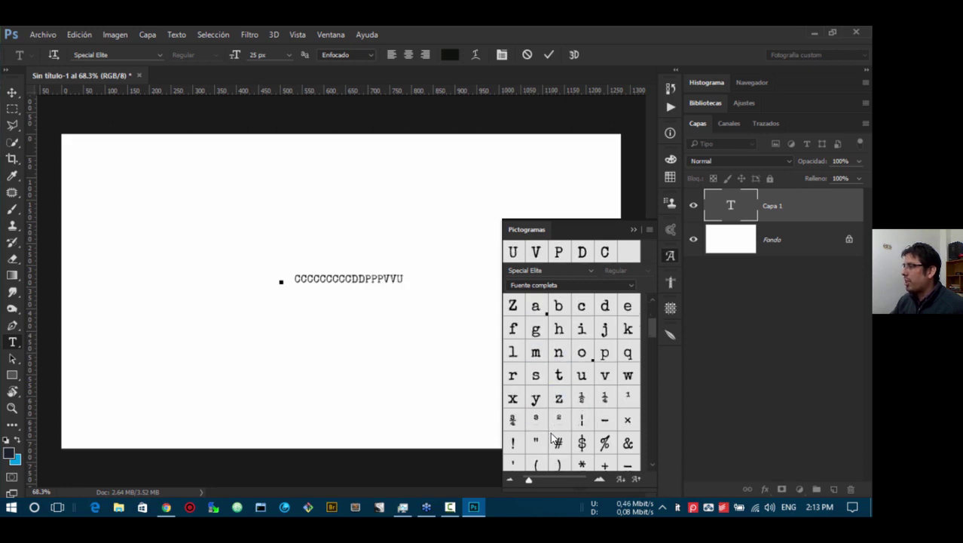
pyautogui.doubleClick(559, 420)
pyautogui.scroll(-3, 564, 417)
pyautogui.doubleClick(559, 396)
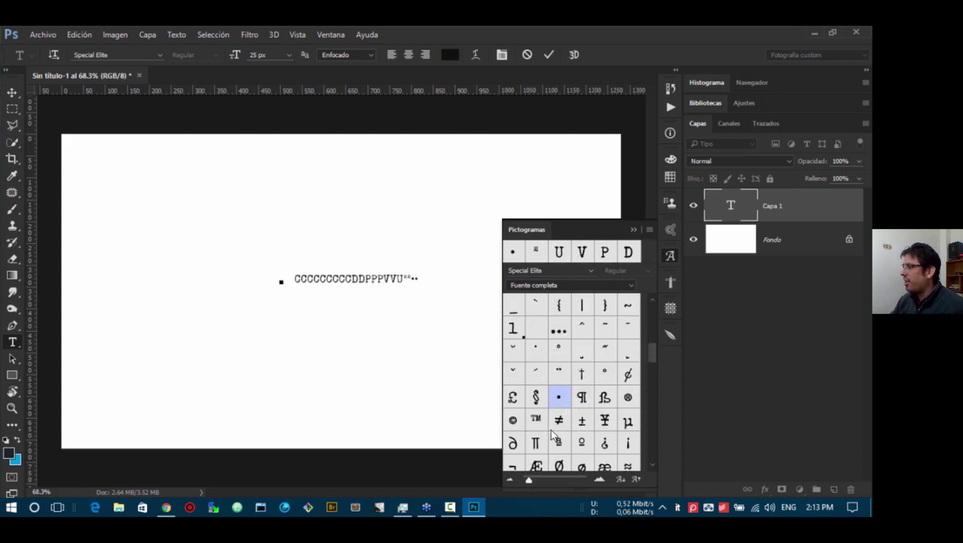
# - Add the special glyphs ≠, ∂, Ó and Ò to the text line, entering most of them more than once
pyautogui.doubleClick(559, 420)
pyautogui.doubleClick(559, 420)
pyautogui.doubleClick(517, 442)
pyautogui.doubleClick(517, 442)
pyautogui.scroll(-5, 522, 443)
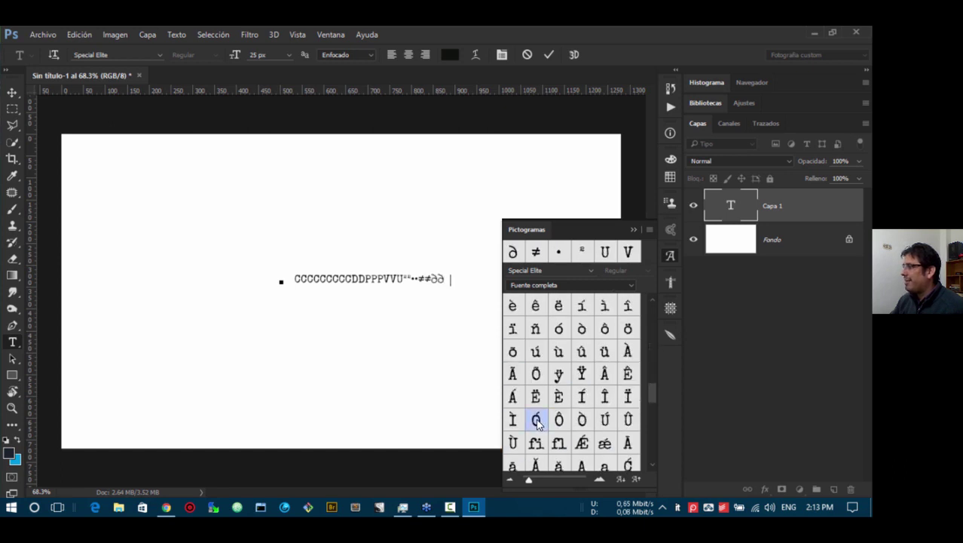
pyautogui.doubleClick(536, 420)
pyautogui.doubleClick(536, 420)
pyautogui.doubleClick(581, 420)
pyautogui.doubleClick(582, 420)
# - Append the ij ligature, an accented Z, Ŕ and ŋ glyphs to the text line, and collapse the Pictogramas panel
pyautogui.scroll(-5, 573, 418)
pyautogui.doubleClick(559, 398)
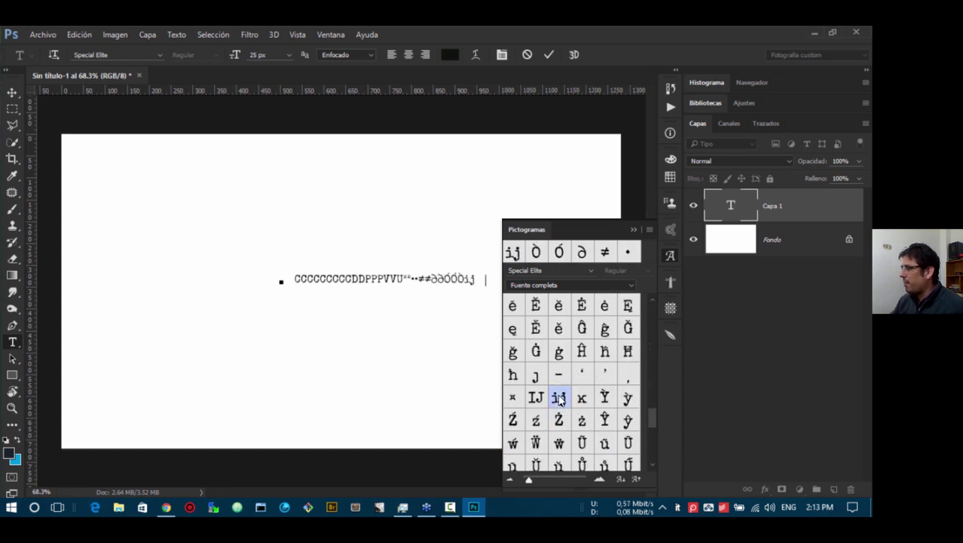
pyautogui.doubleClick(559, 397)
pyautogui.doubleClick(559, 420)
pyautogui.scroll(-5, 558, 419)
pyautogui.doubleClick(558, 397)
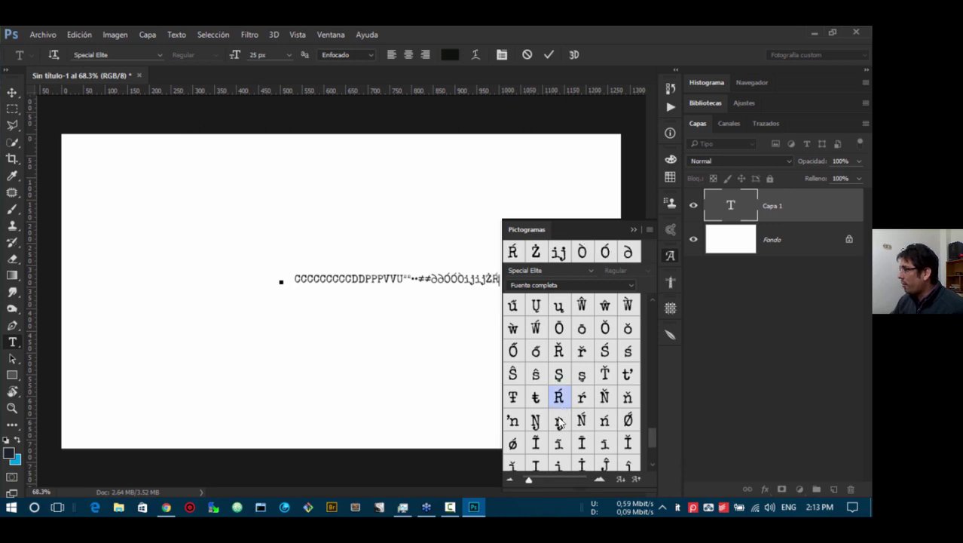
pyautogui.doubleClick(559, 420)
pyautogui.click(633, 229)
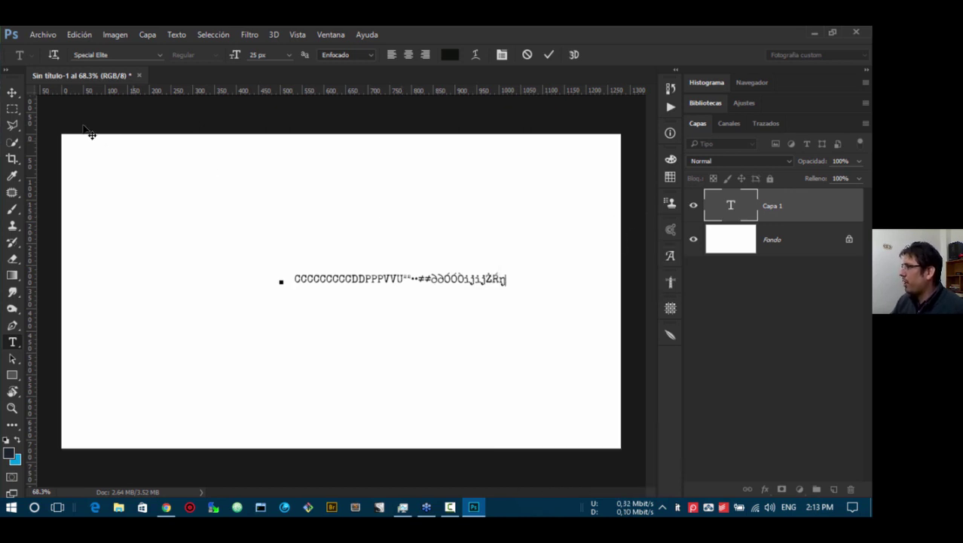
# - Finish editing the glyph text by switching to the Move tool, and delete its text layer
pyautogui.keyDown('alt'); pyautogui.click(9, 96); pyautogui.keyUp('alt')
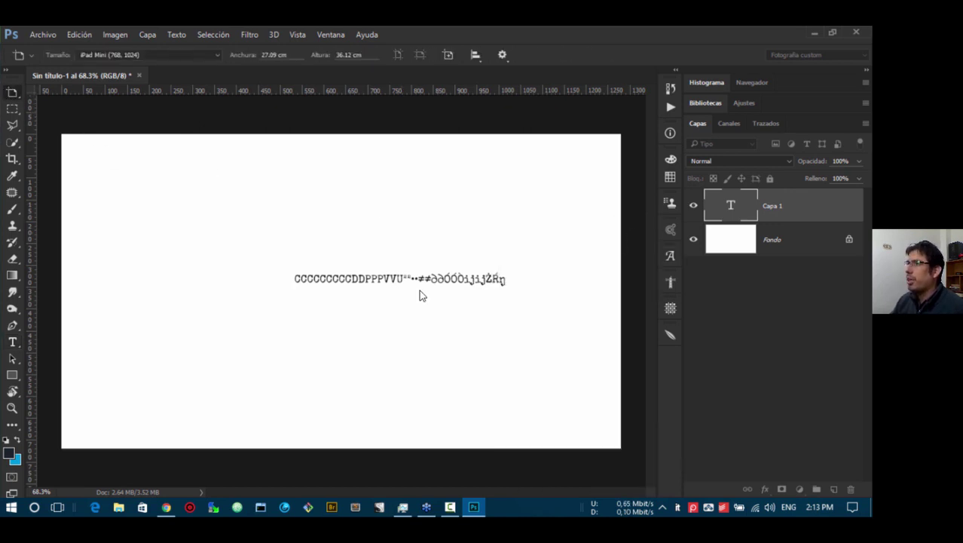
pyautogui.rightClick(15, 93)
pyautogui.click(53, 93)
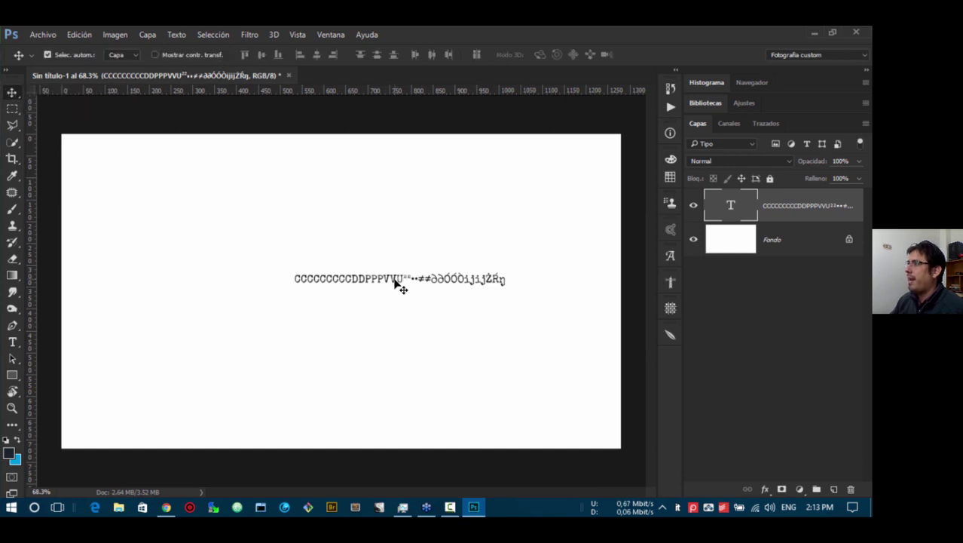
pyautogui.press('Delete')
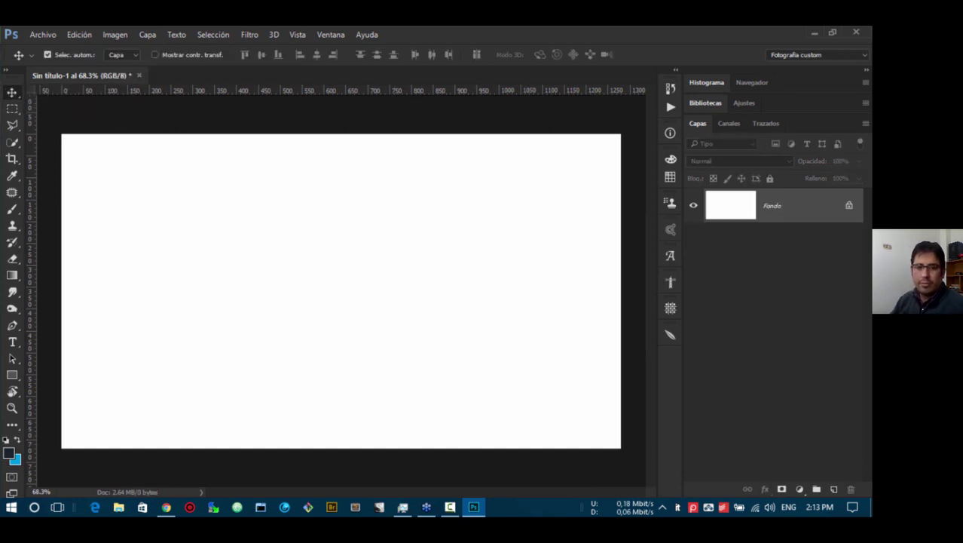
# - Switch to Chrome, search Google for "font awesome" and bring the browser window onto the visible screen, maximized
pyautogui.hotkey('alt', 'Tab')
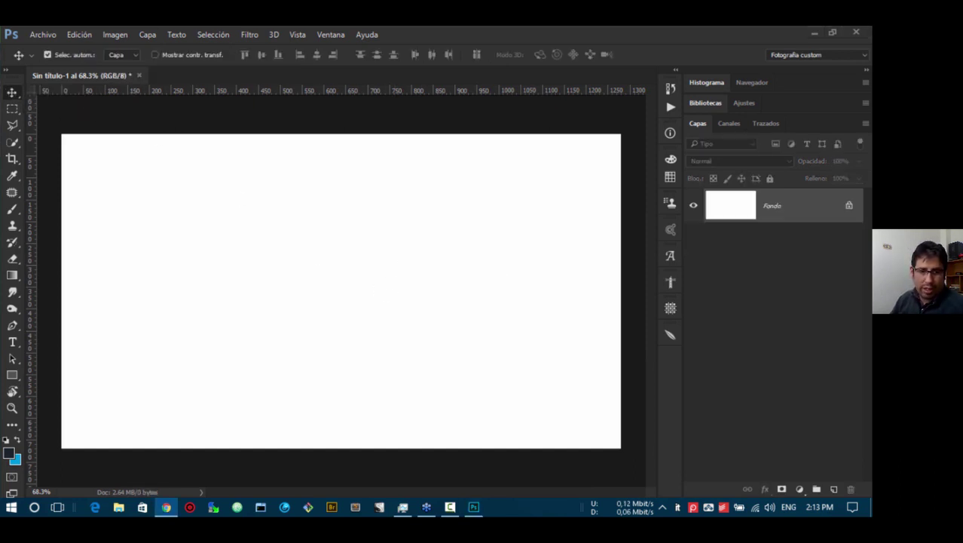
pyautogui.moveTo(0, 220); pyautogui.dragTo(2, 202)
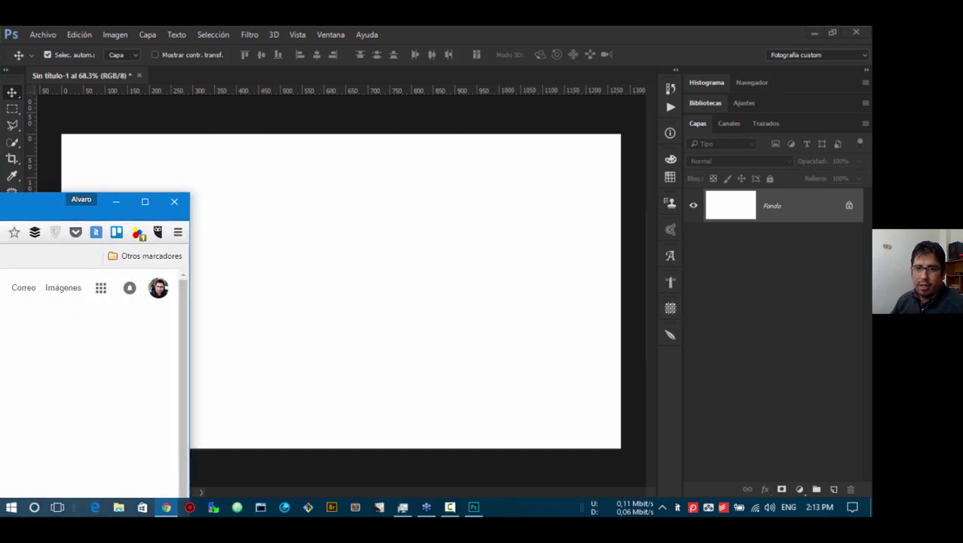
pyautogui.write('font')
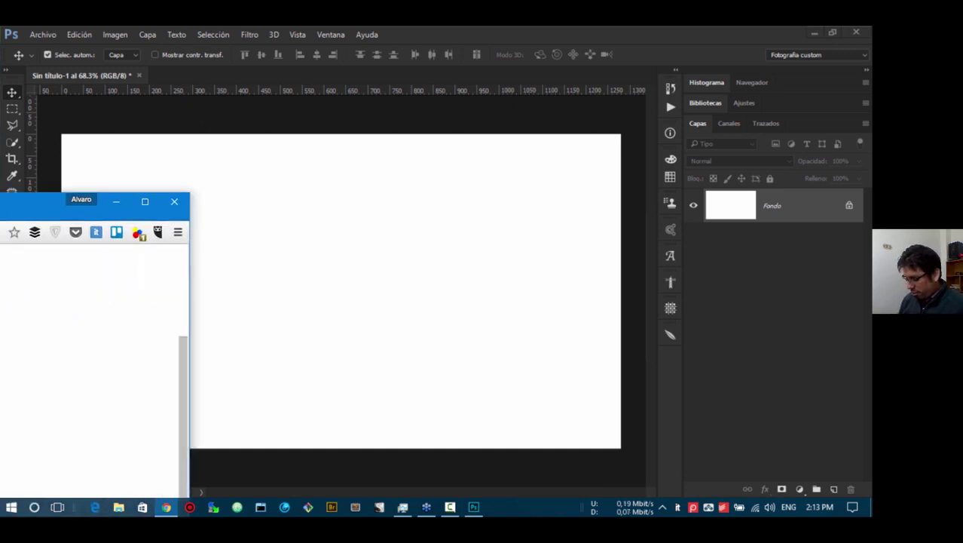
pyautogui.press('Return')
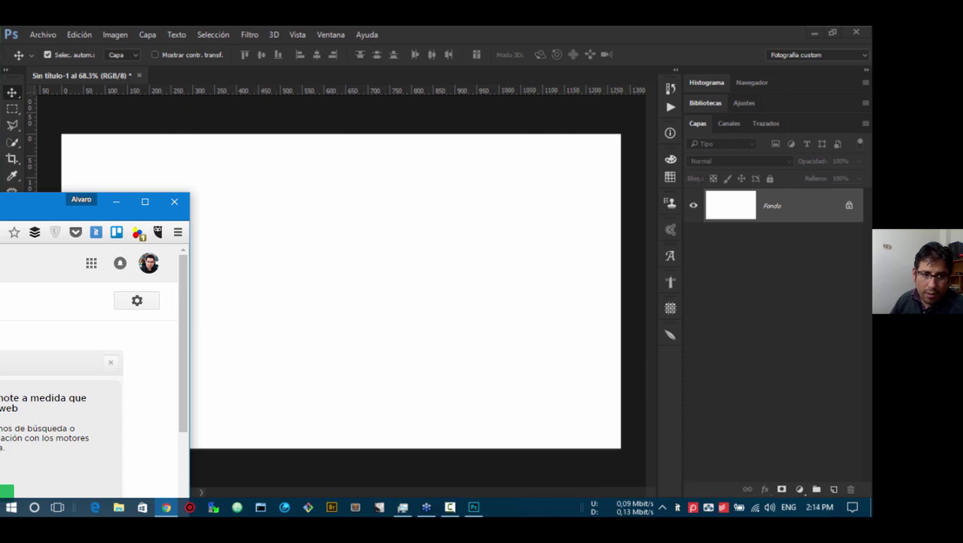
pyautogui.moveTo(0, 211); pyautogui.dragTo(356, 27)
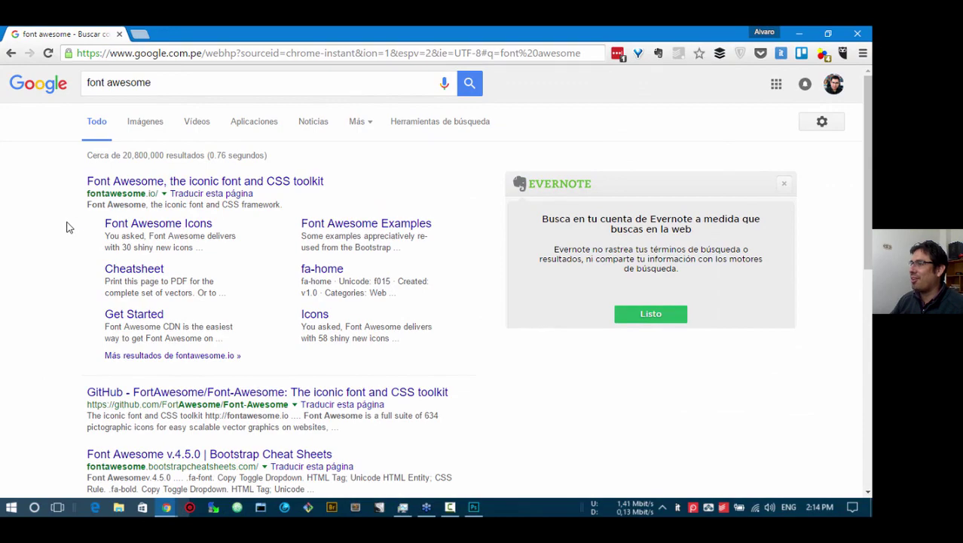
# - Go to the fontawesome.io site from the results and download the Font Awesome package, declining the Fort Awesome offer
pyautogui.click(134, 182)
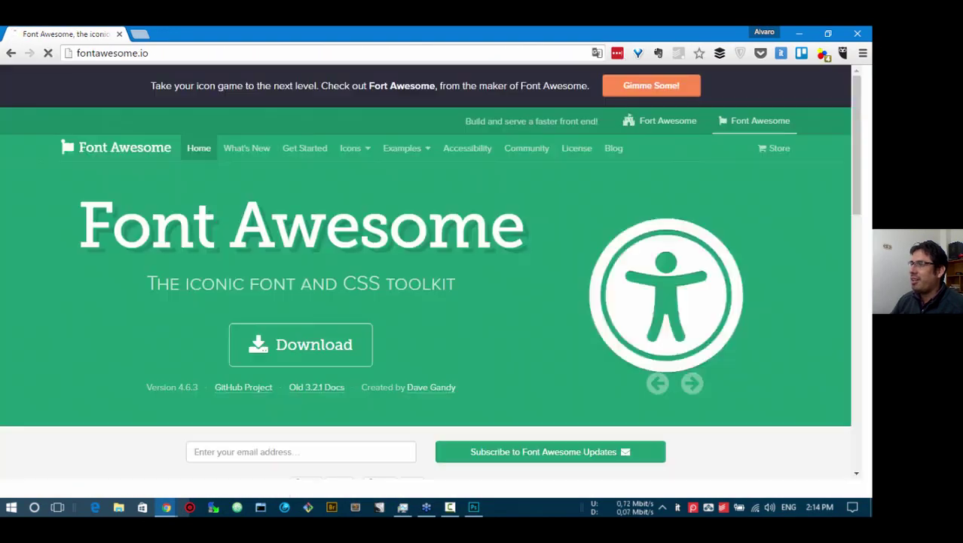
pyautogui.moveTo(0, 202); pyautogui.dragTo(0, 245)
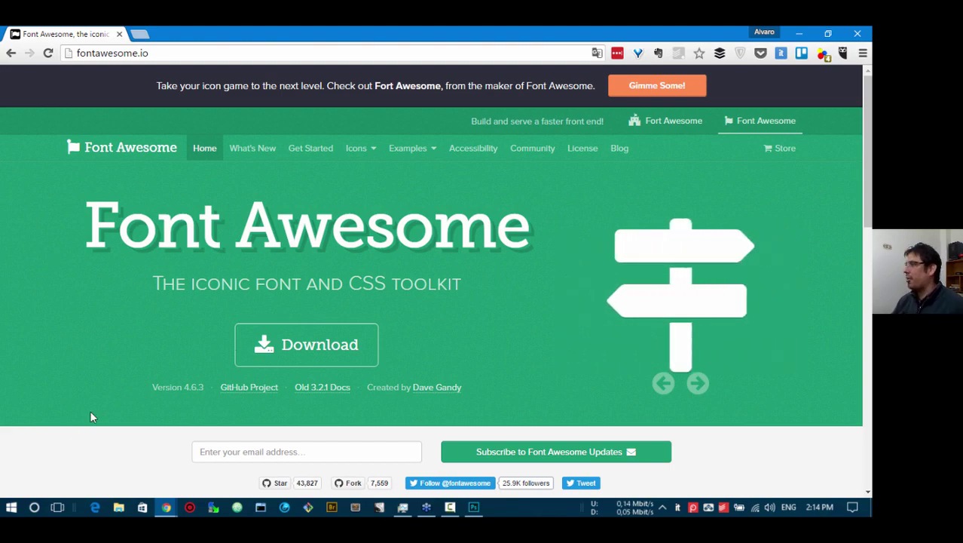
pyautogui.scroll(-4, 90, 416)
pyautogui.scroll(4, 94, 418)
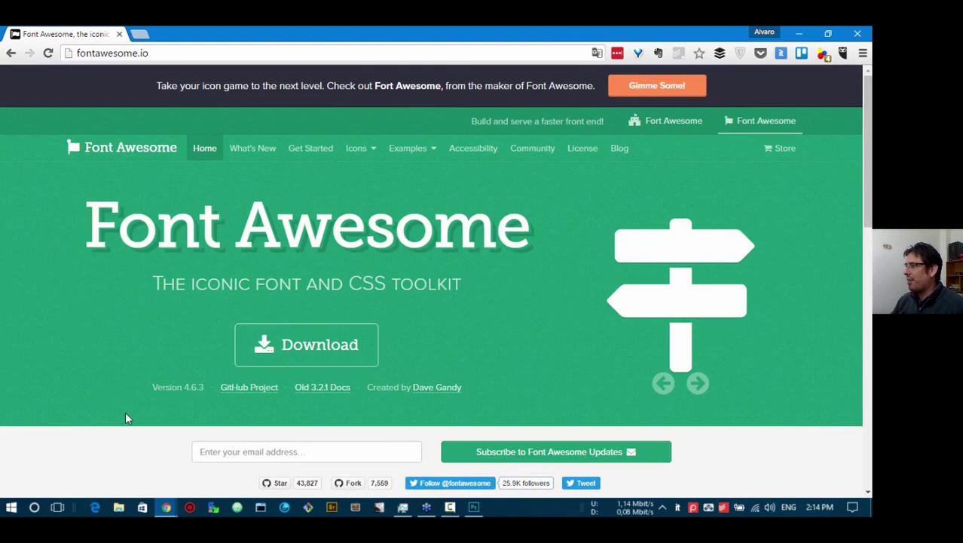
pyautogui.click(322, 342)
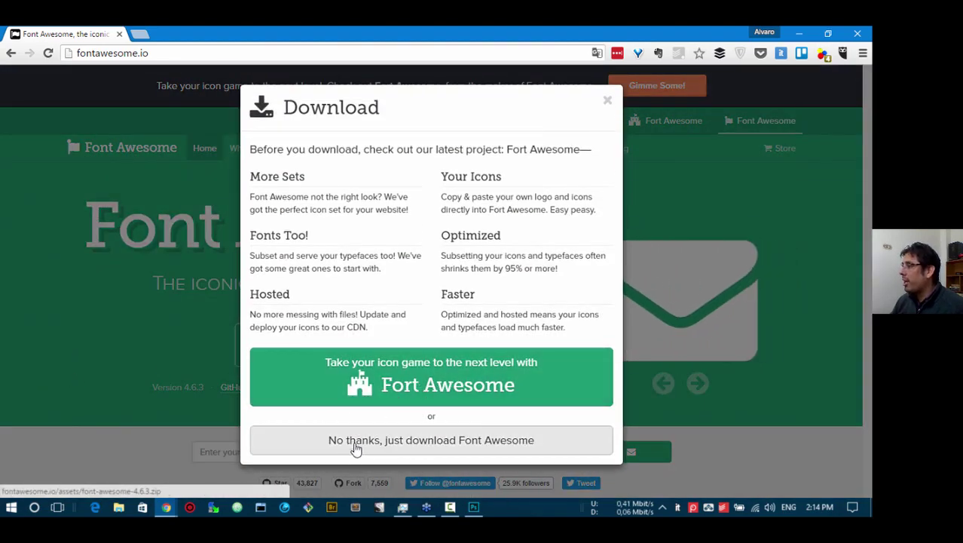
pyautogui.click(440, 446)
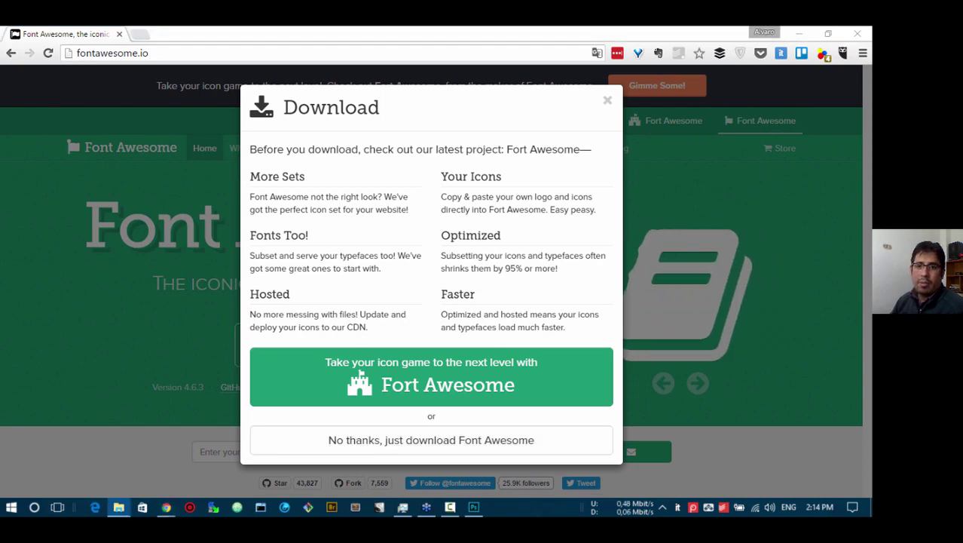
# - Go to the fonts folder inside the downloaded font-awesome-4.6.3.zip and make the file window taller
pyautogui.click(289, 201)
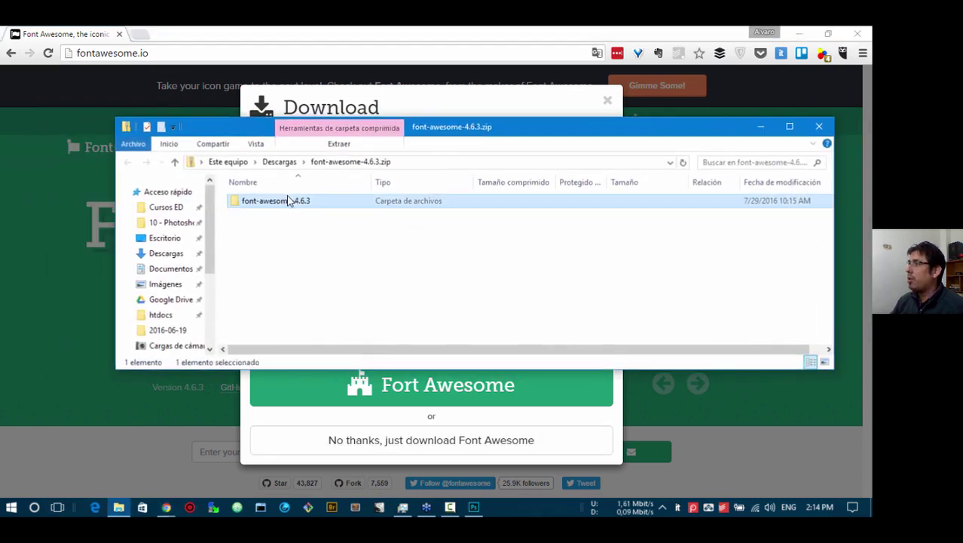
pyautogui.doubleClick(289, 200)
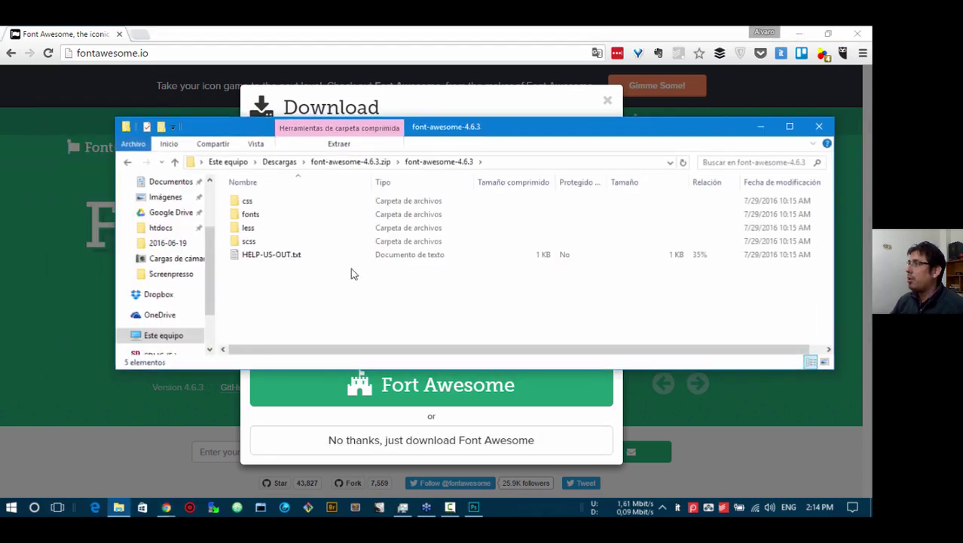
pyautogui.doubleClick(248, 215)
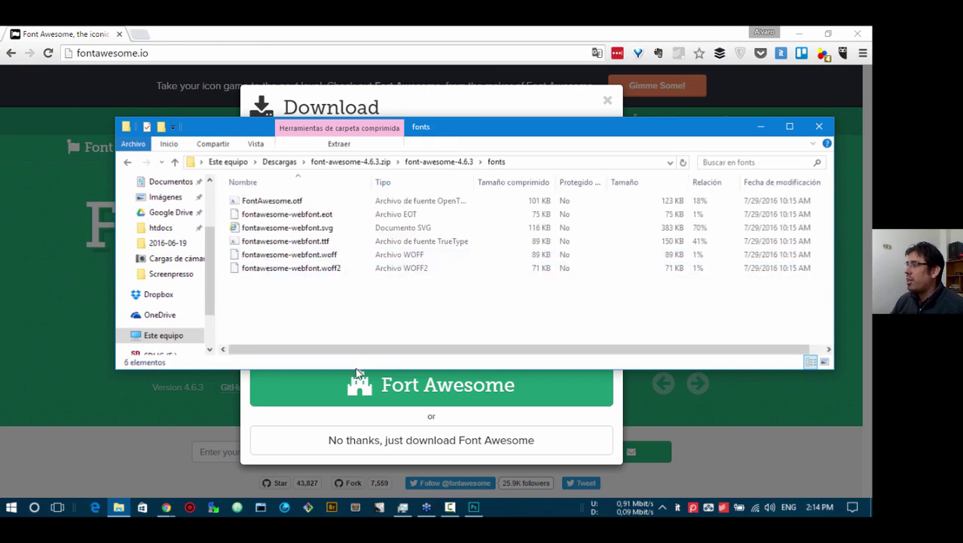
pyautogui.moveTo(357, 373); pyautogui.dragTo(343, 448)
# - Widen the Tipo column and compare the font file formats, including FontAwesome.otf, fontawesome-webfont.ttf, the SVG and the EOT
pyautogui.click(310, 242)
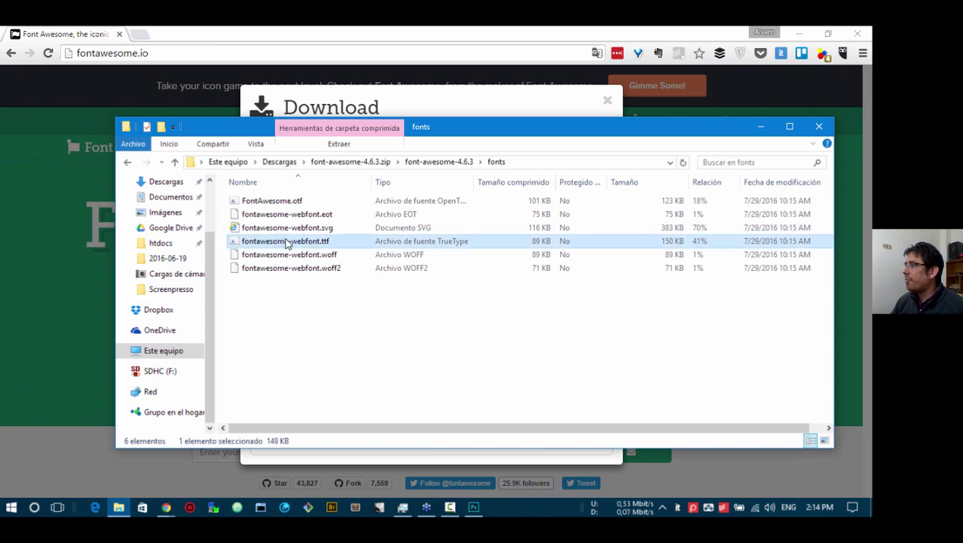
pyautogui.moveTo(476, 179); pyautogui.dragTo(537, 180)
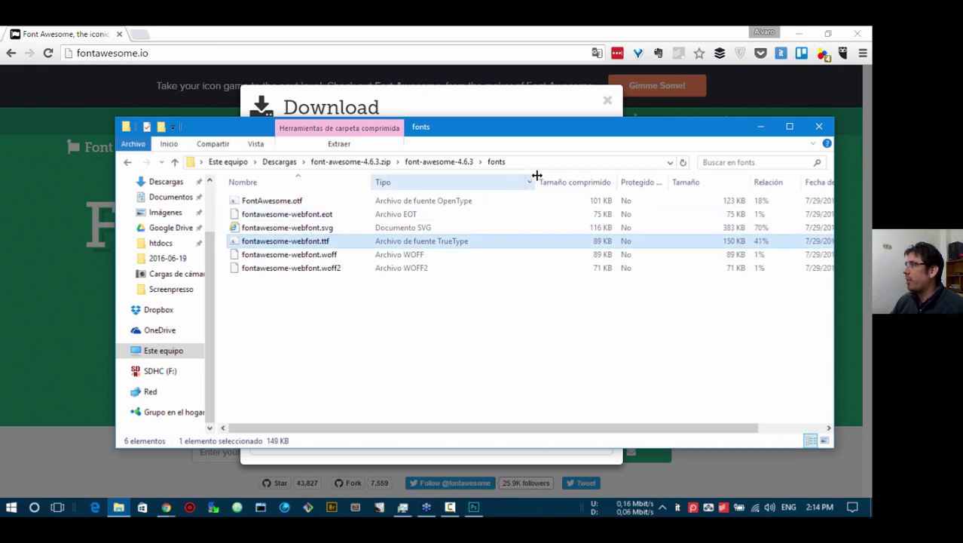
pyautogui.click(264, 201)
pyautogui.click(279, 242)
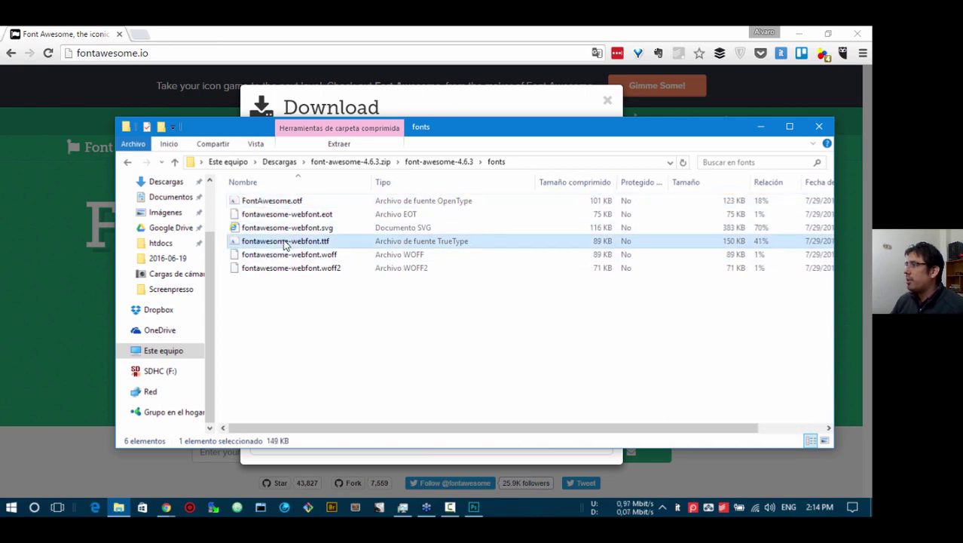
pyautogui.click(281, 202)
pyautogui.click(293, 242)
pyautogui.click(285, 201)
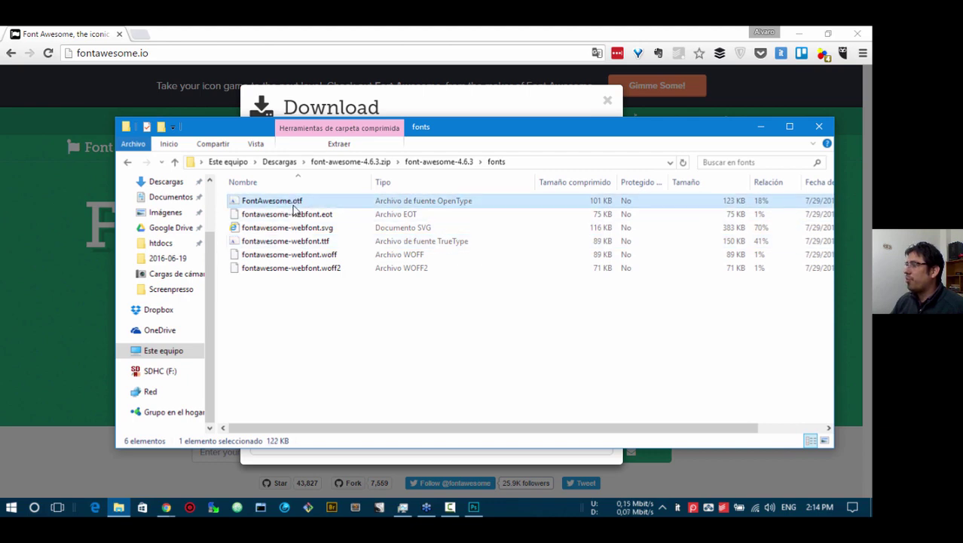
pyautogui.click(285, 242)
pyautogui.click(294, 228)
pyautogui.click(301, 216)
pyautogui.click(294, 228)
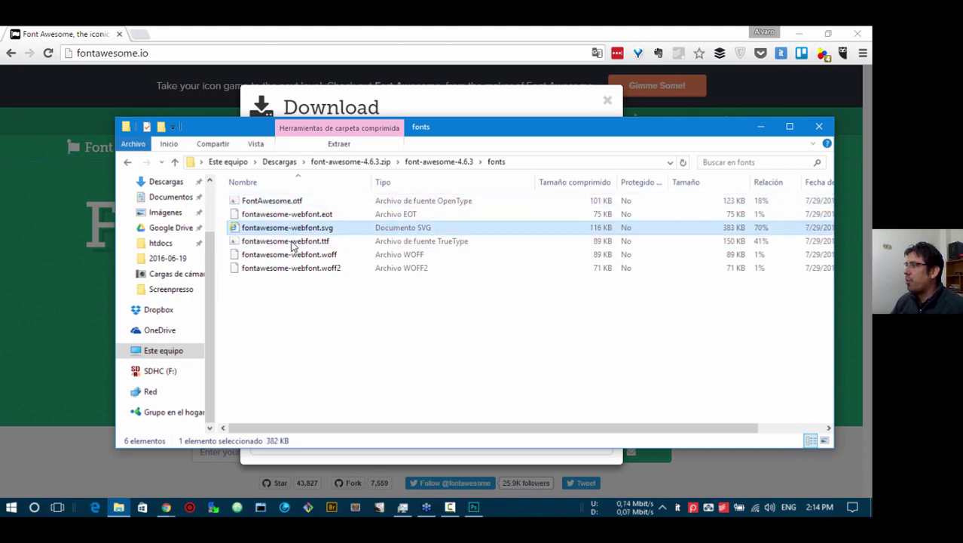
# - Compare the remaining web font files (WOFF, WOFF2, SVG, EOT) with fontawesome-webfont.ttf and FontAwesome.otf
pyautogui.click(291, 255)
pyautogui.click(291, 268)
pyautogui.click(300, 228)
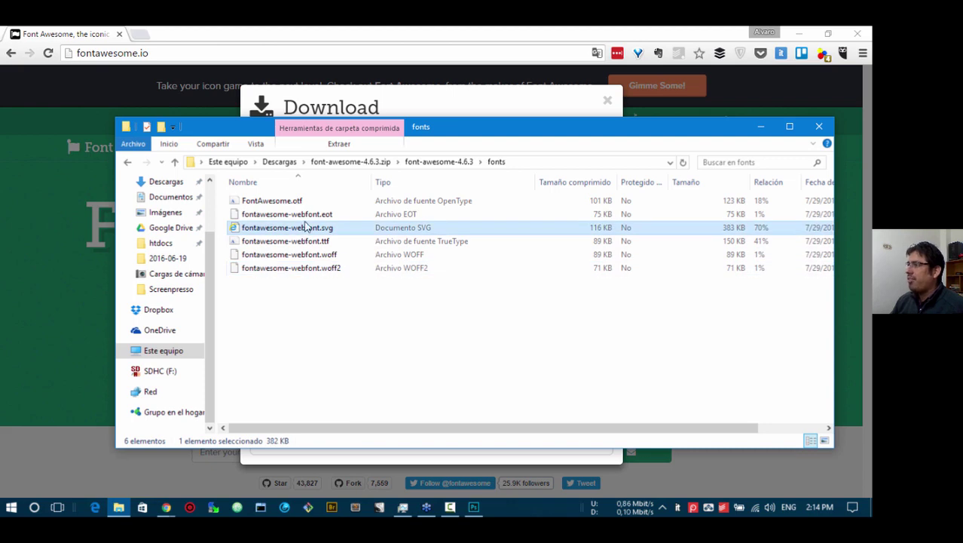
pyautogui.click(301, 215)
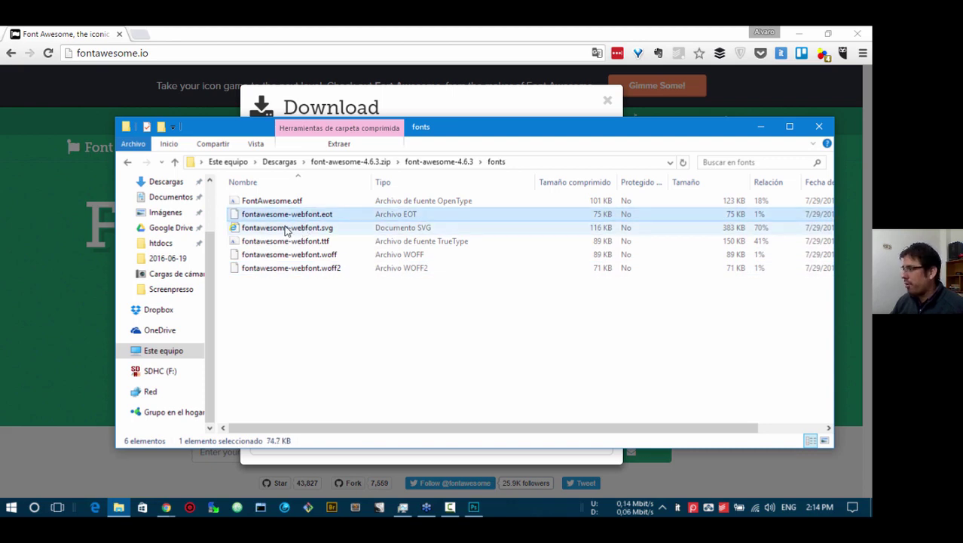
pyautogui.click(283, 229)
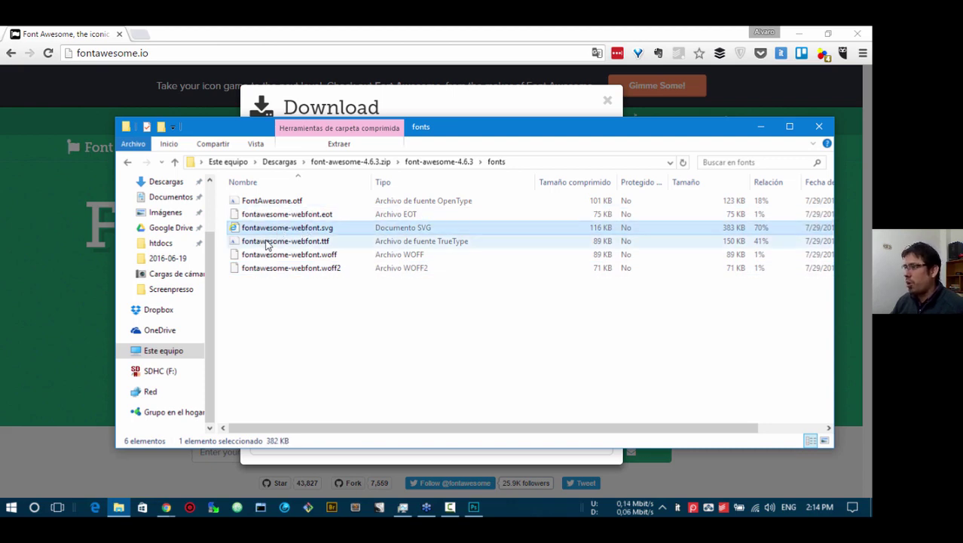
pyautogui.click(272, 242)
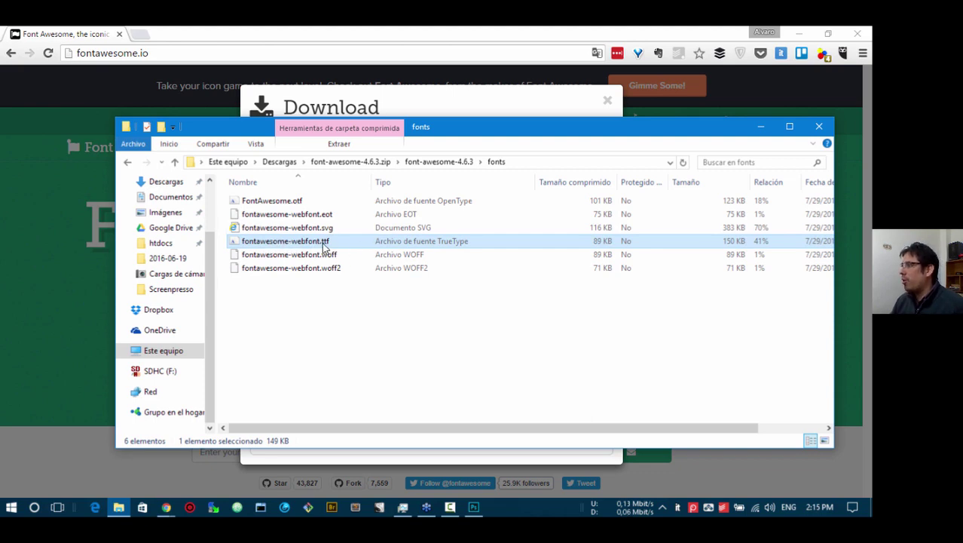
pyautogui.click(286, 202)
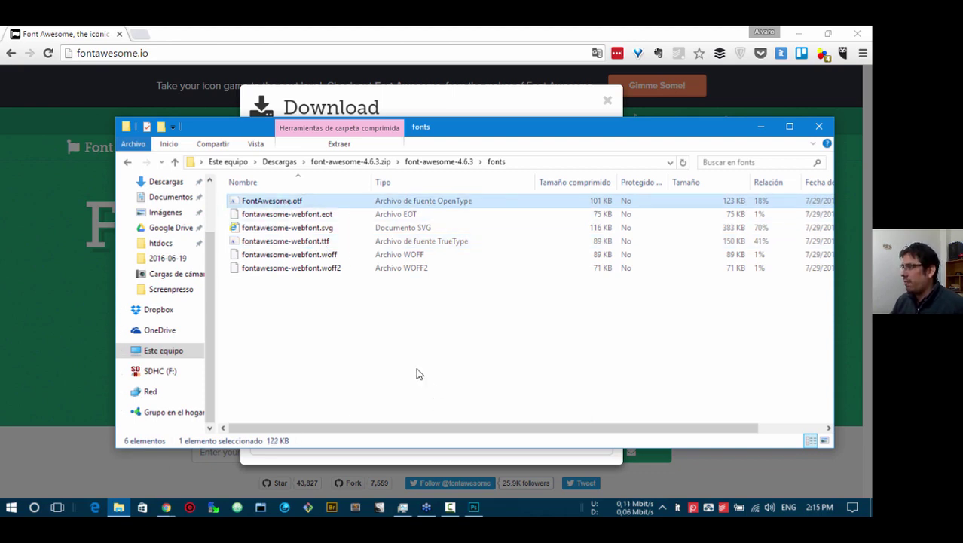
# - Open fontawesome-webfont.ttf from the fonts folder, install the FontAwesome Regular font and minimize its preview window
pyautogui.doubleClick(288, 241)
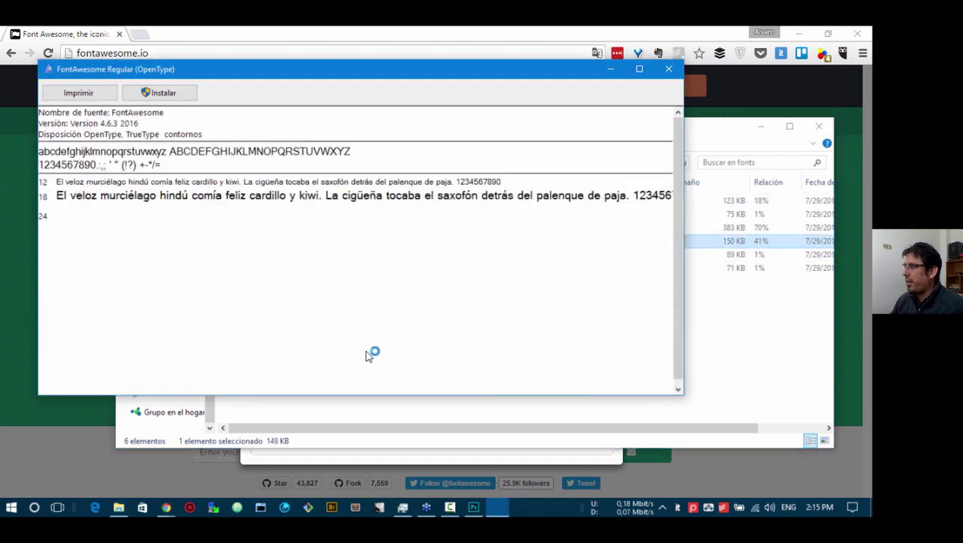
pyautogui.click(162, 93)
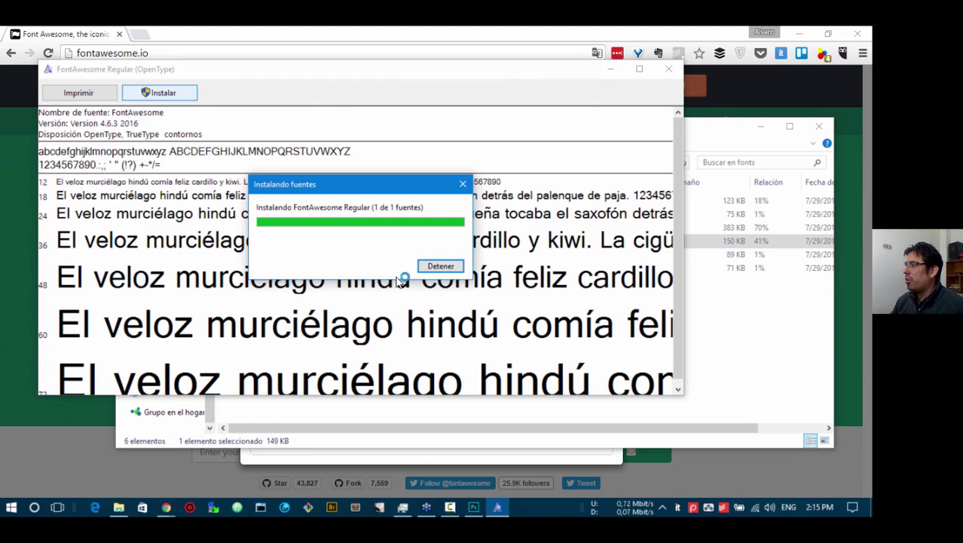
pyautogui.click(611, 69)
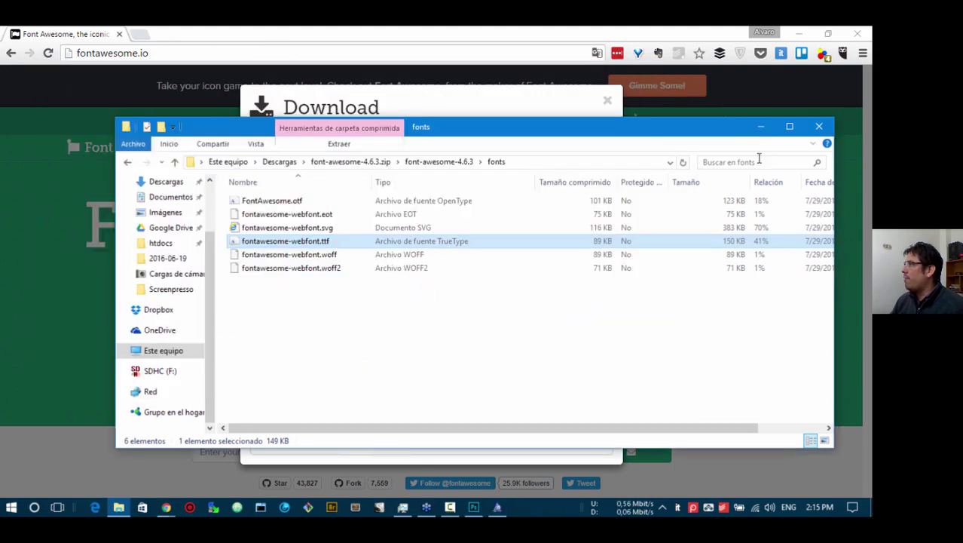
# - Minimize the fonts folder, dismiss the website's download dialog and switch back to Photoshop
pyautogui.click(761, 128)
pyautogui.click(88, 413)
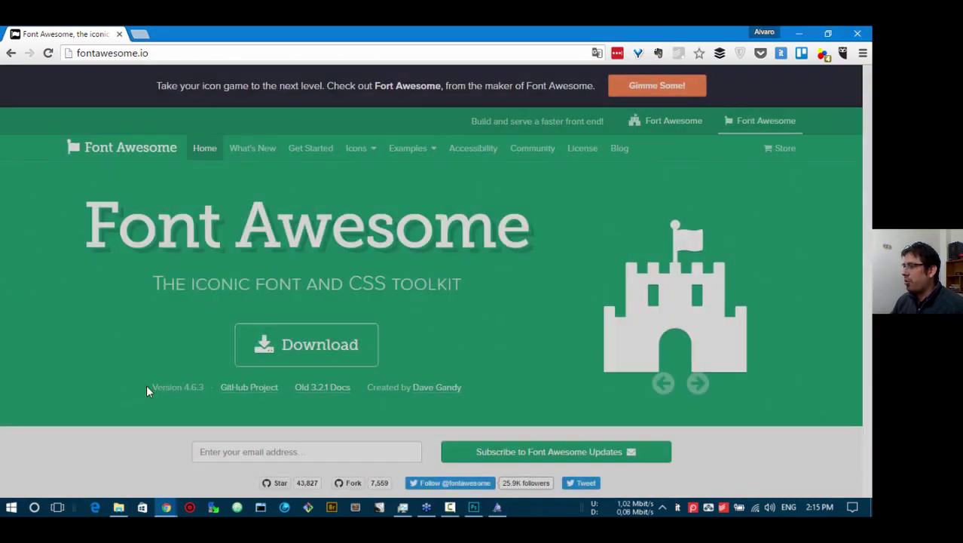
pyautogui.click(473, 507)
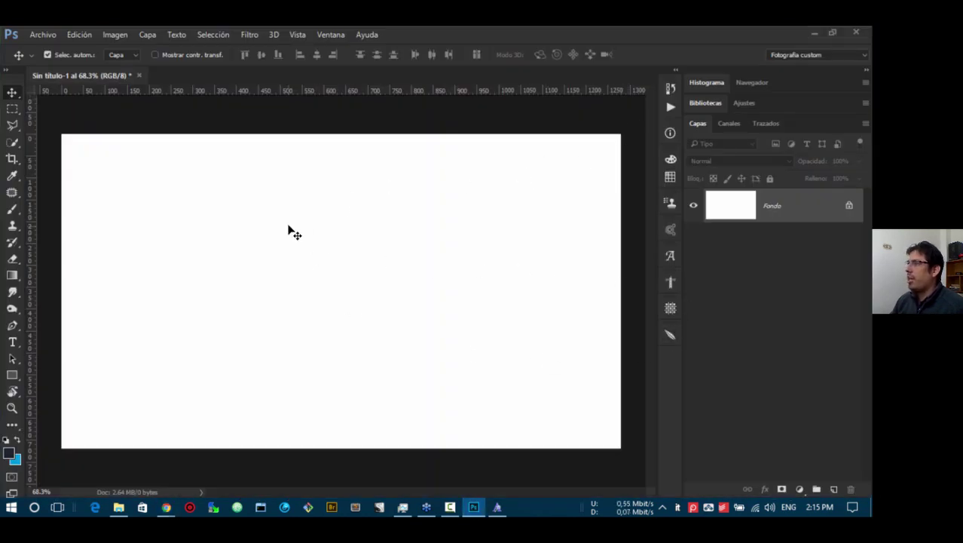
# - Look through the font list of the Pictogramas panel for FontAwesome and collapse the panel
pyautogui.click(672, 257)
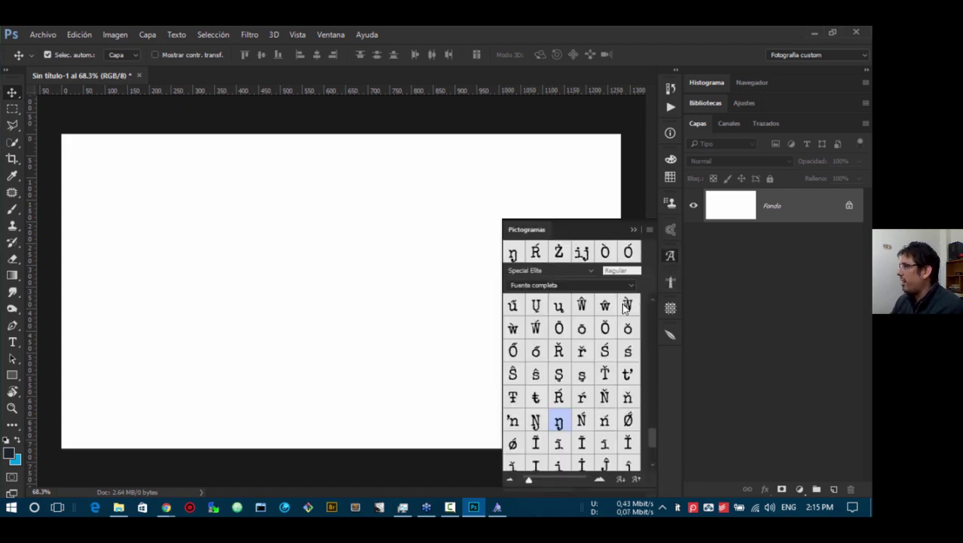
pyautogui.click(587, 272)
pyautogui.click(627, 273)
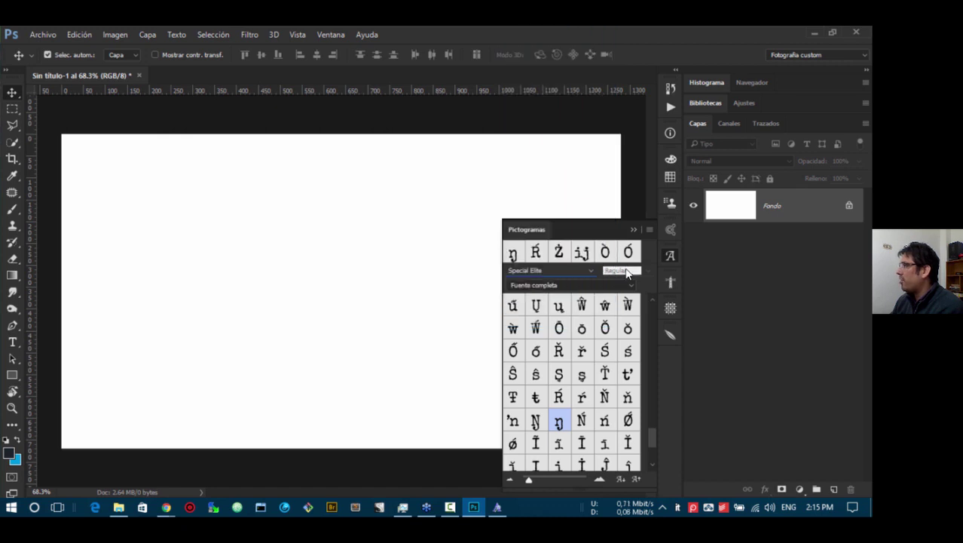
pyautogui.click(593, 276)
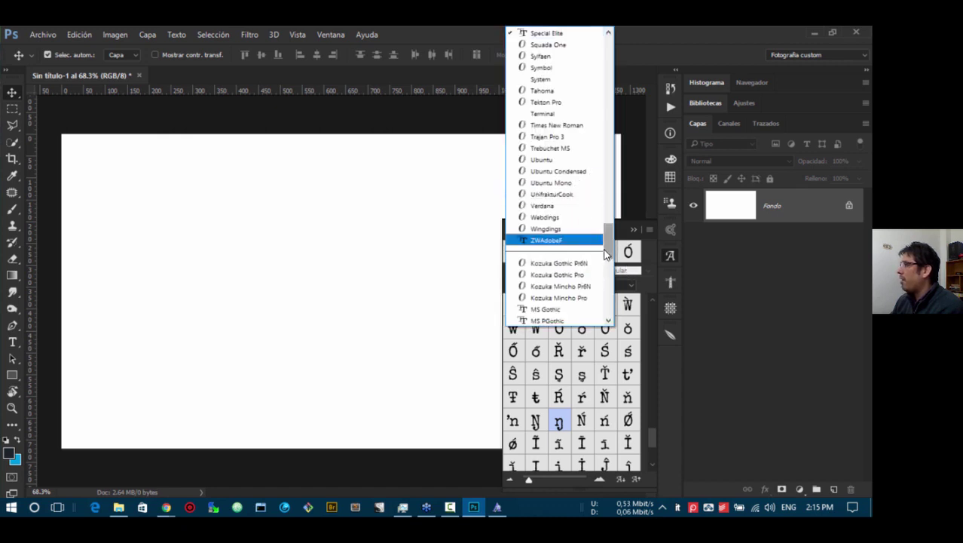
pyautogui.moveTo(609, 191); pyautogui.dragTo(607, 51)
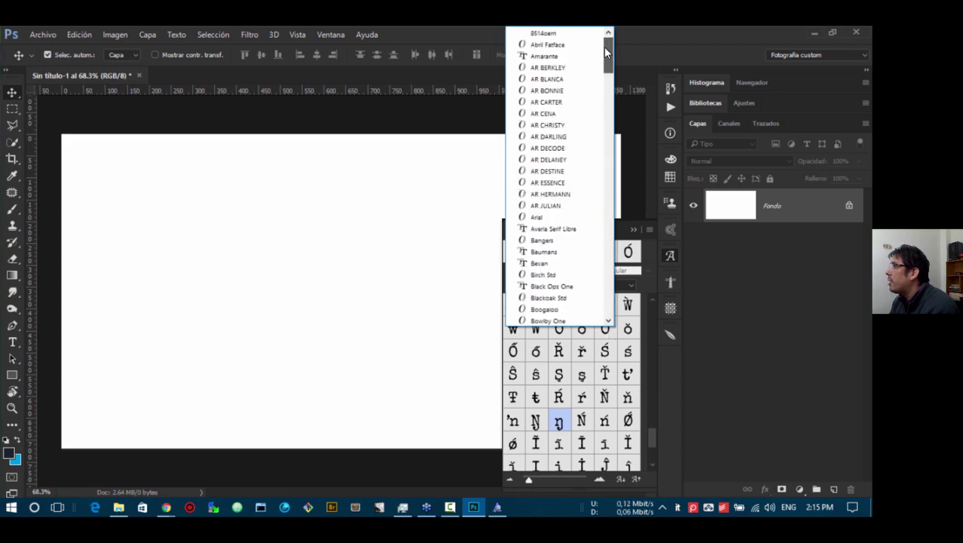
pyautogui.click(635, 230)
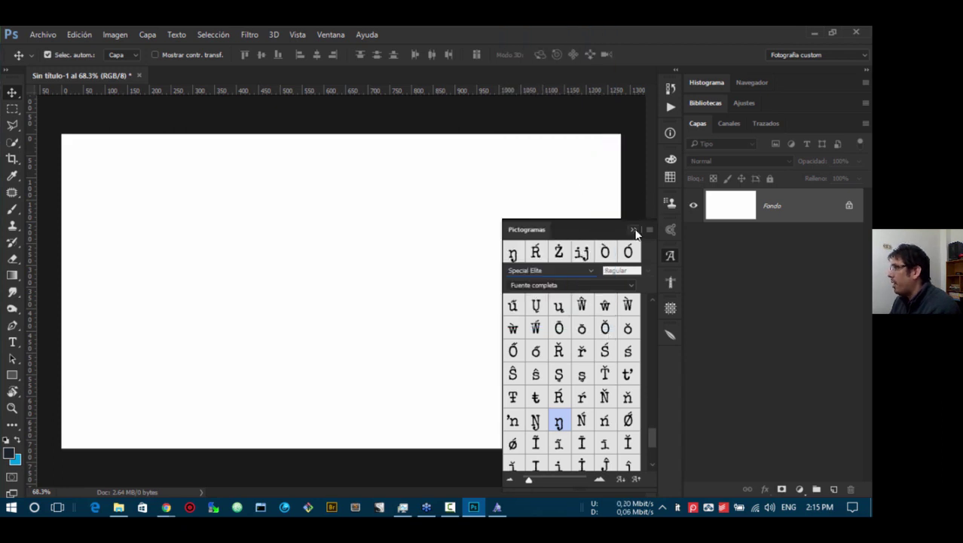
pyautogui.click(635, 230)
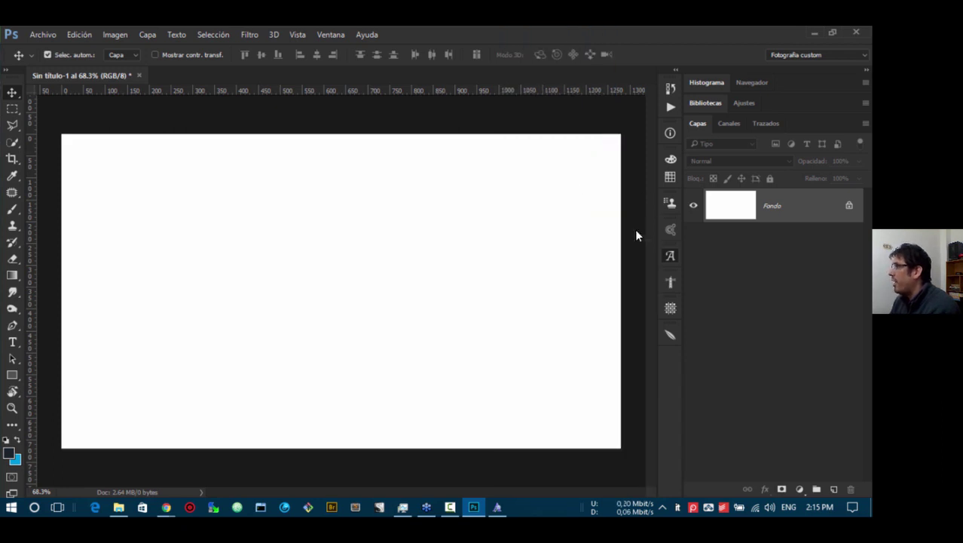
# - Start a horizontal text line in the upper-left part of the canvas and set its font to FontAwesome
pyautogui.press('t')
pyautogui.click(203, 235)
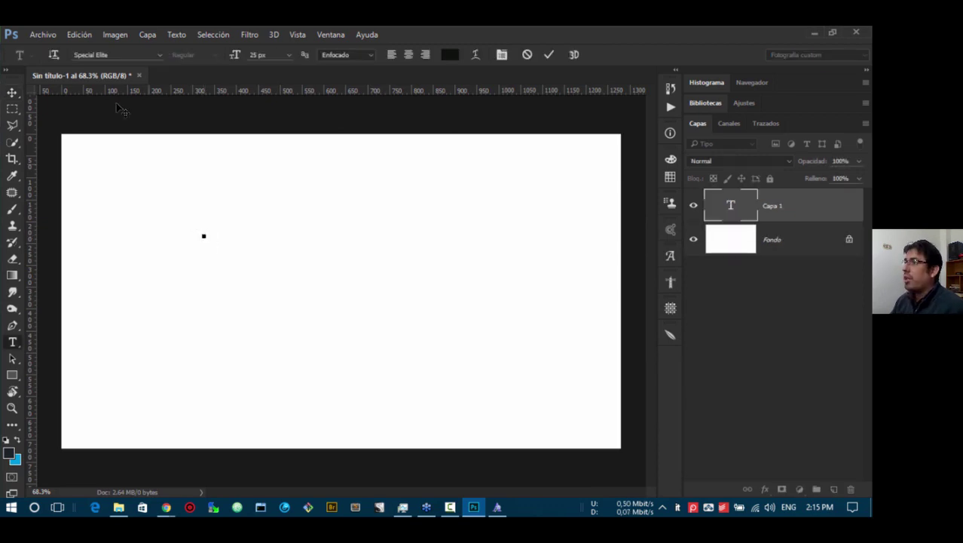
pyautogui.click(161, 55)
pyautogui.moveTo(318, 122); pyautogui.dragTo(318, 286)
pyautogui.moveTo(325, 284); pyautogui.dragTo(317, 218)
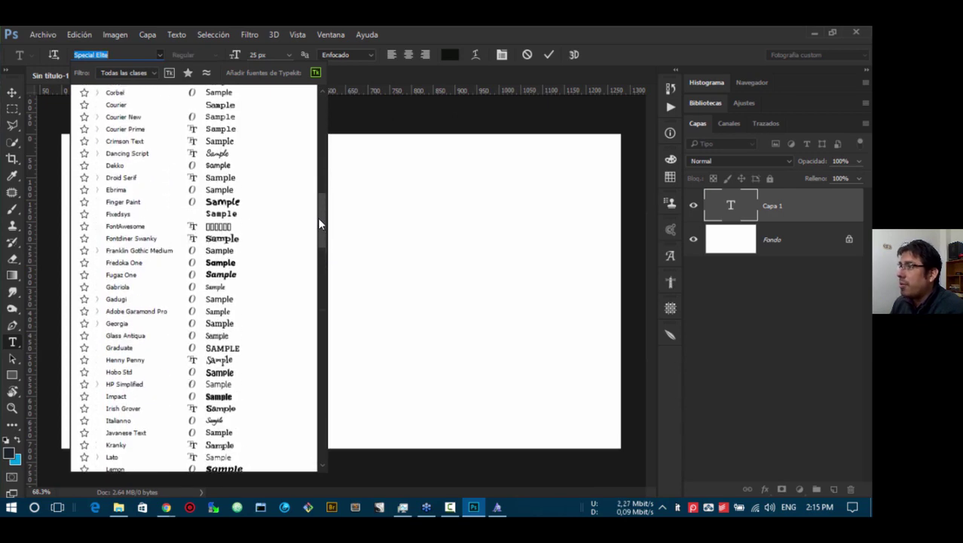
pyautogui.click(136, 227)
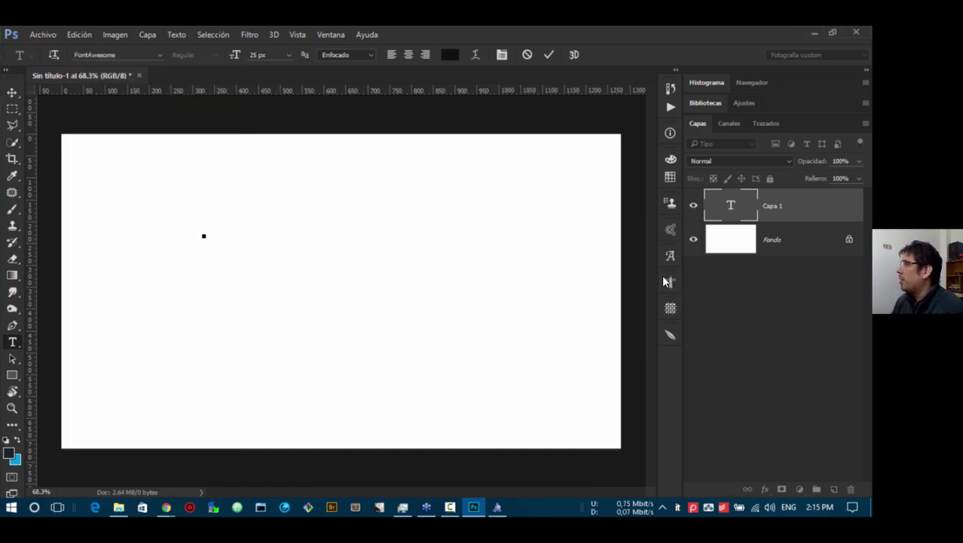
# - Show the Pictogramas panel and reapply FontAwesome to the active text by searching the fonts for "font"
pyautogui.click(671, 256)
pyautogui.click(585, 269)
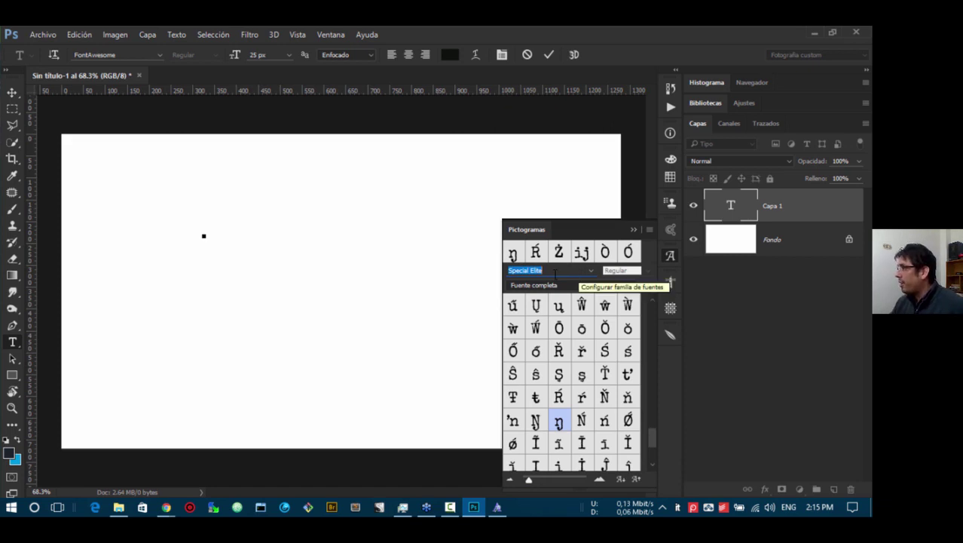
pyautogui.click(128, 54)
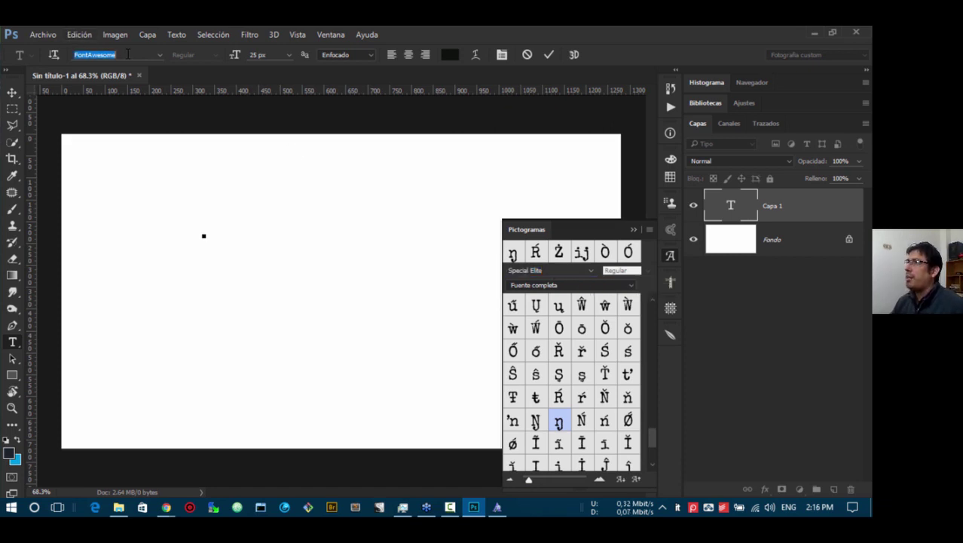
pyautogui.write('font')
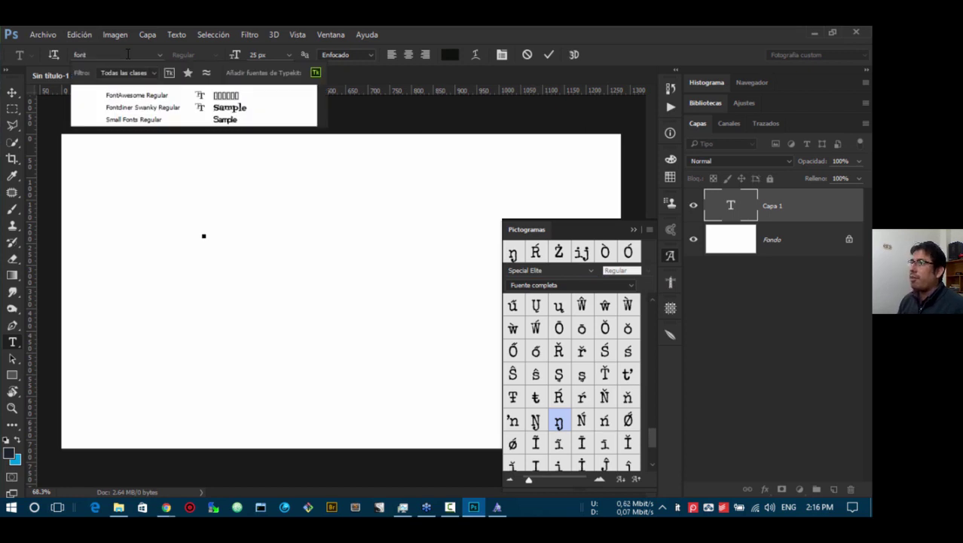
pyautogui.press('Return')
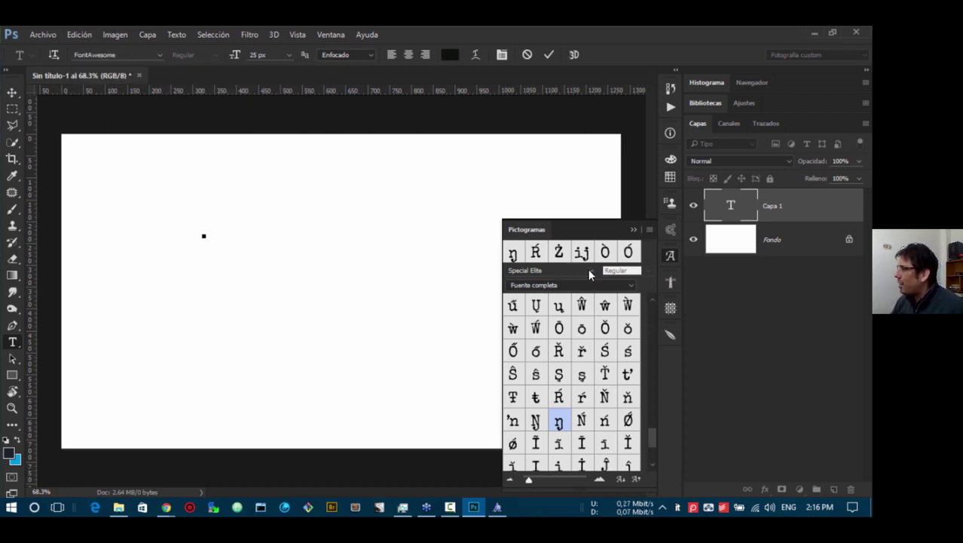
# - Check the Pictogramas panel's font list again for FontAwesome among the fonts starting with F
pyautogui.click(564, 272)
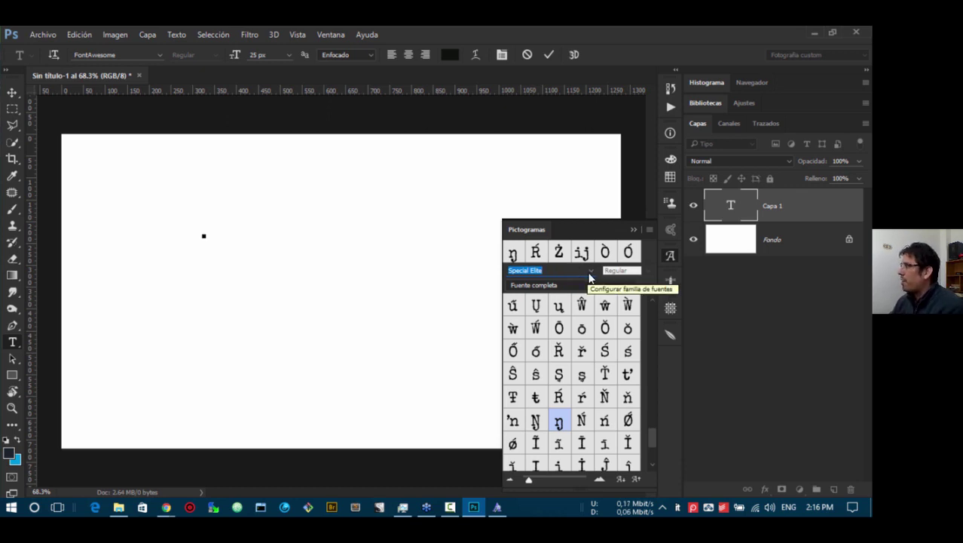
pyautogui.click(591, 277)
pyautogui.moveTo(612, 251); pyautogui.dragTo(596, 45)
pyautogui.scroll(-5, 602, 80)
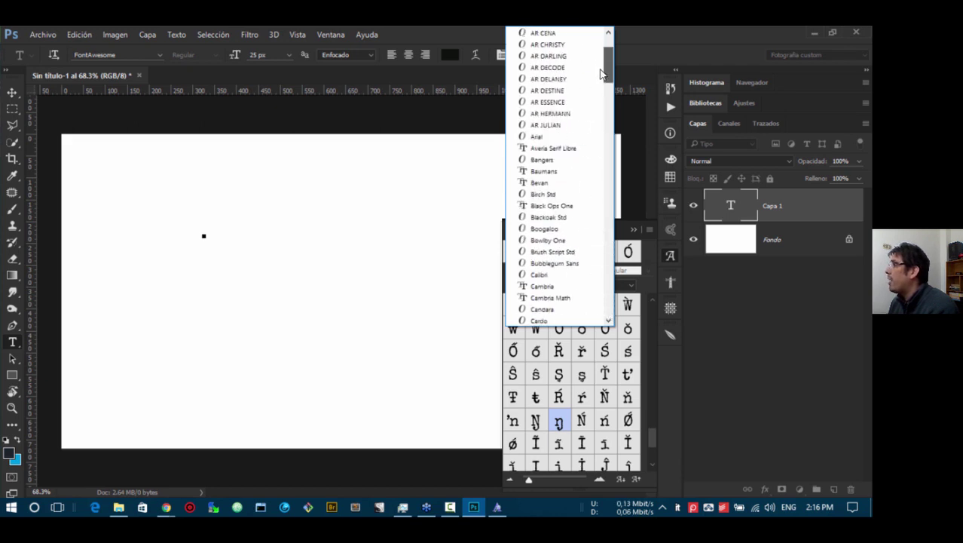
pyautogui.moveTo(601, 85); pyautogui.dragTo(609, 122)
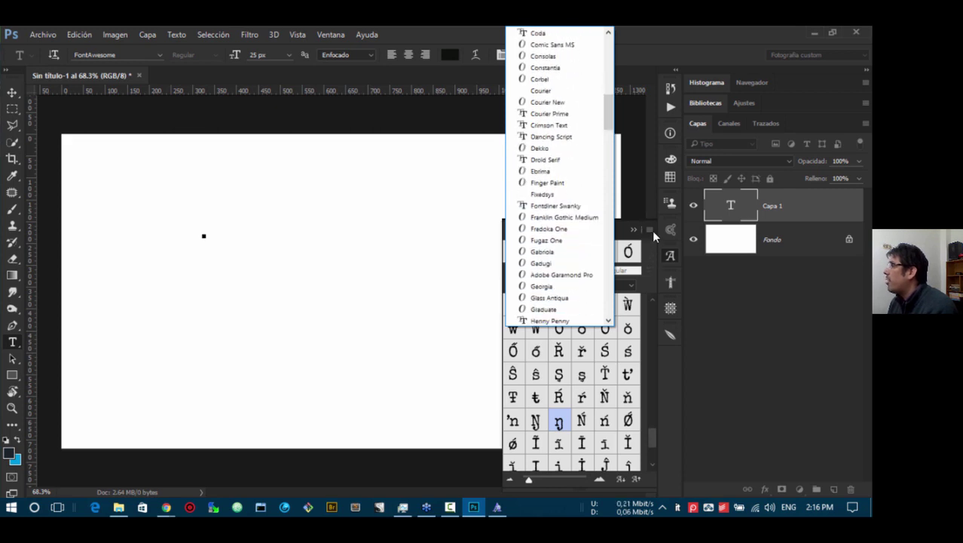
# - Close the Pictogramas panel group and reopen the Pictogramas panel to refresh its font list
pyautogui.click(652, 228)
pyautogui.click(652, 225)
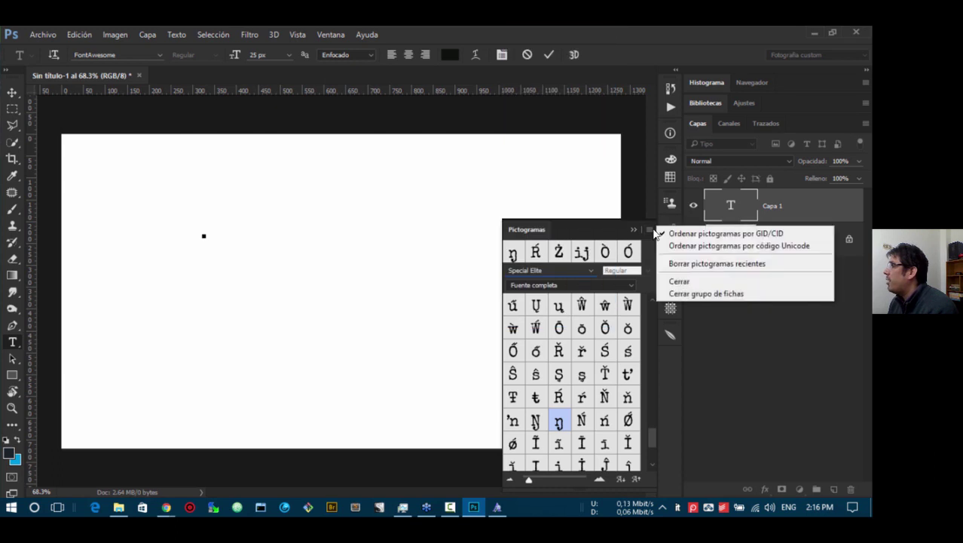
pyautogui.click(696, 297)
pyautogui.click(343, 36)
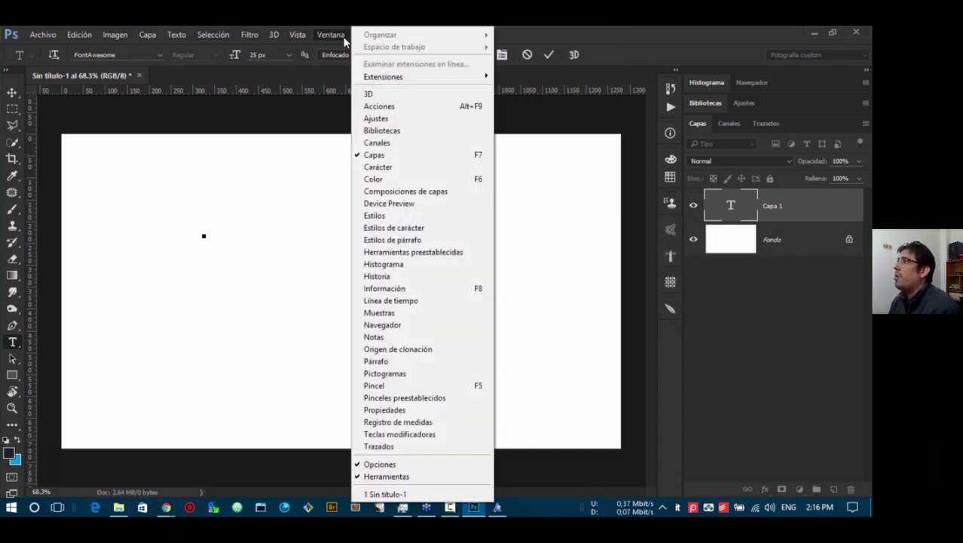
pyautogui.click(329, 35)
pyautogui.click(329, 36)
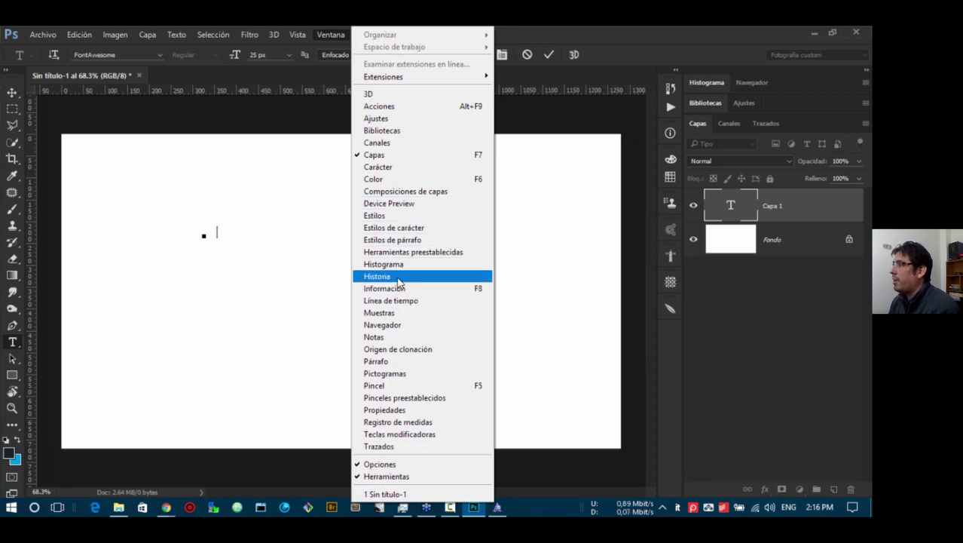
pyautogui.click(398, 375)
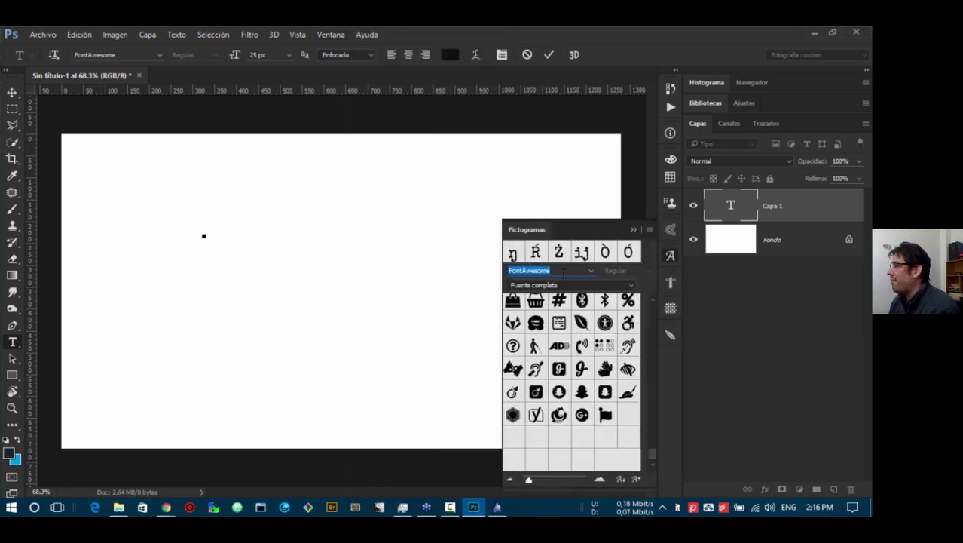
# - Start a new text line in the upper-left part of the canvas and insert eight FontAwesome check mark glyphs
pyautogui.moveTo(650, 450); pyautogui.dragTo(653, 311)
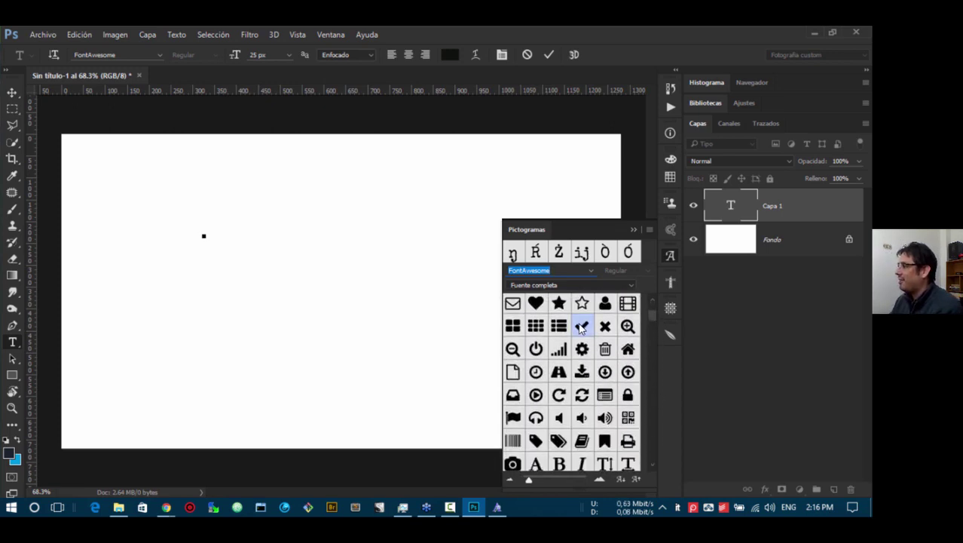
pyautogui.click(206, 232)
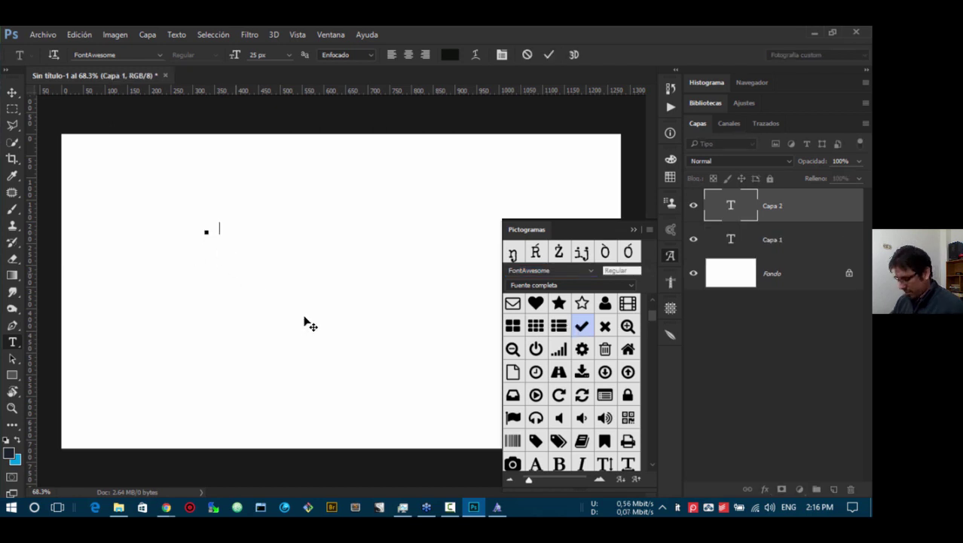
pyautogui.doubleClick(583, 325)
pyautogui.doubleClick(583, 326)
pyautogui.doubleClick(582, 325)
pyautogui.doubleClick(583, 325)
pyautogui.doubleClick(583, 326)
pyautogui.doubleClick(583, 325)
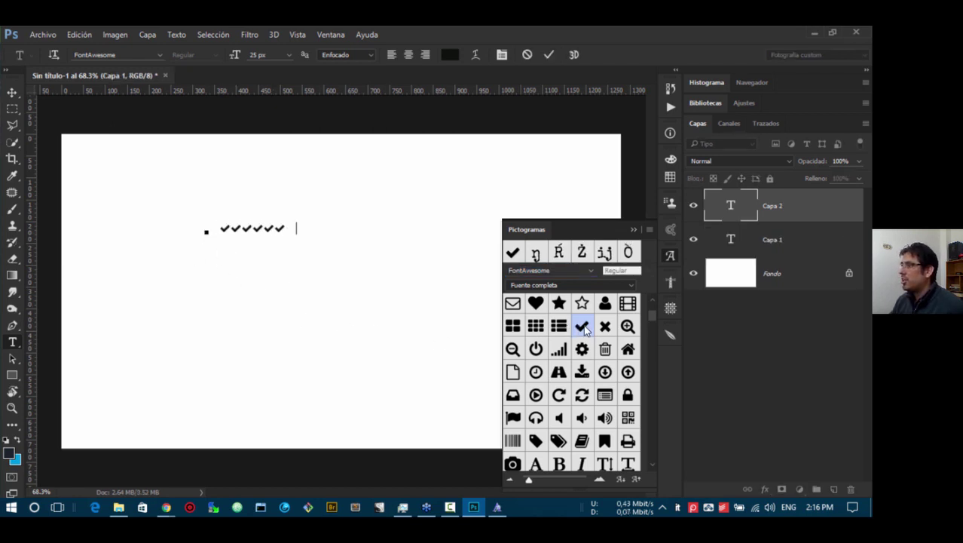
pyautogui.doubleClick(583, 326)
pyautogui.doubleClick(583, 326)
# - Add two download glyphs, a refresh glyph, a book glyph and a share glyph after the check marks
pyautogui.doubleClick(582, 372)
pyautogui.doubleClick(582, 372)
pyautogui.doubleClick(582, 394)
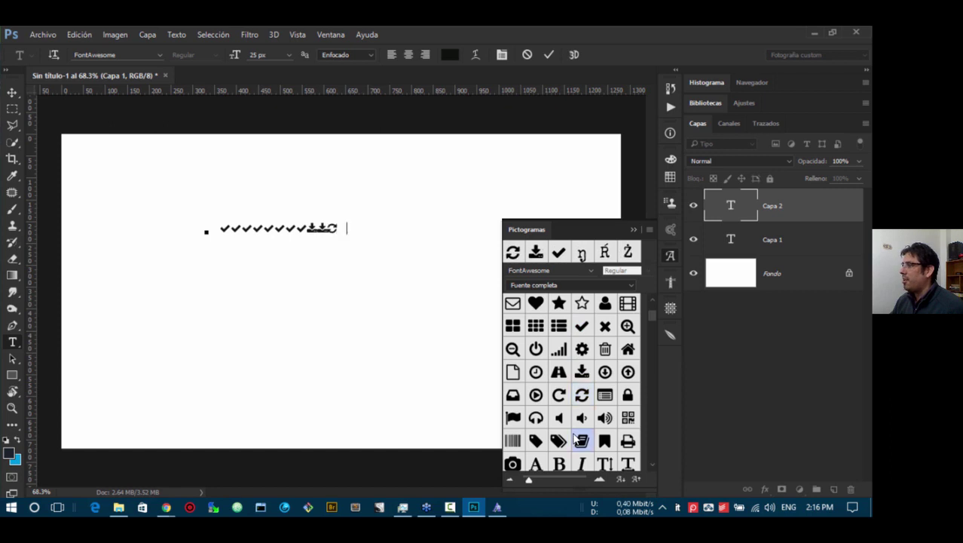
pyautogui.doubleClick(582, 440)
pyautogui.scroll(-3, 559, 388)
pyautogui.doubleClick(558, 395)
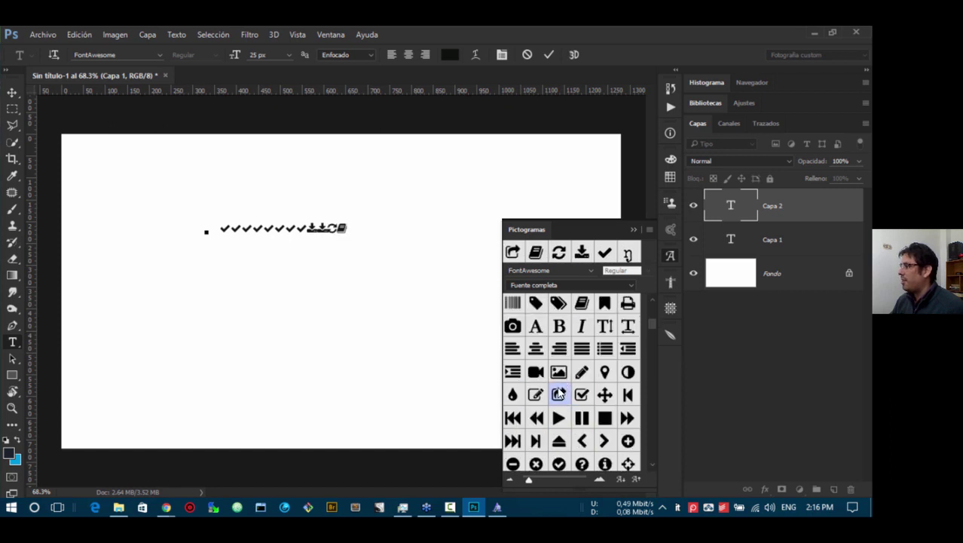
# - Extend the icon text line with more share glyphs, a right chevron, two comments glyphs and two sign-out glyphs
pyautogui.doubleClick(558, 395)
pyautogui.doubleClick(558, 394)
pyautogui.doubleClick(559, 394)
pyautogui.doubleClick(604, 441)
pyautogui.scroll(-4, 600, 429)
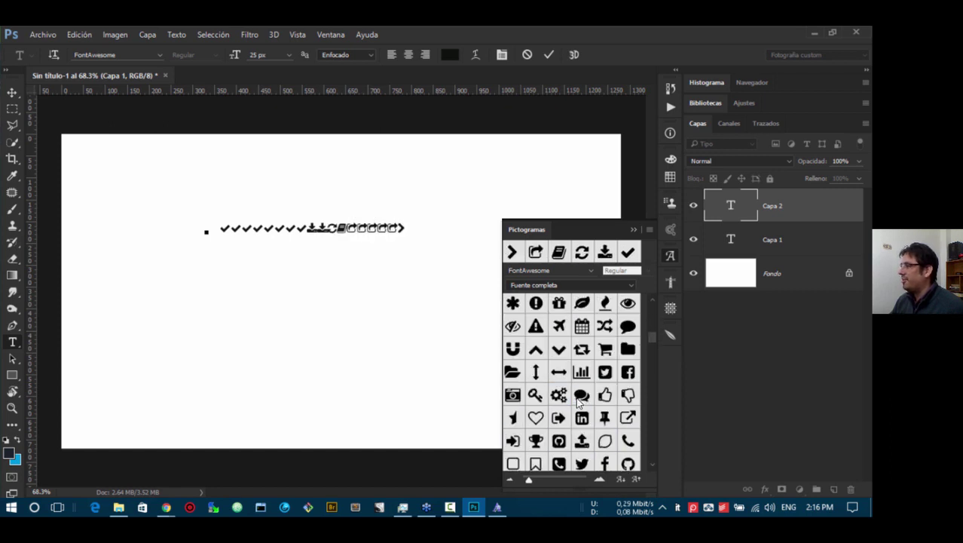
pyautogui.doubleClick(580, 394)
pyautogui.doubleClick(580, 394)
pyautogui.doubleClick(558, 418)
pyautogui.scroll(-3, 559, 418)
pyautogui.doubleClick(559, 418)
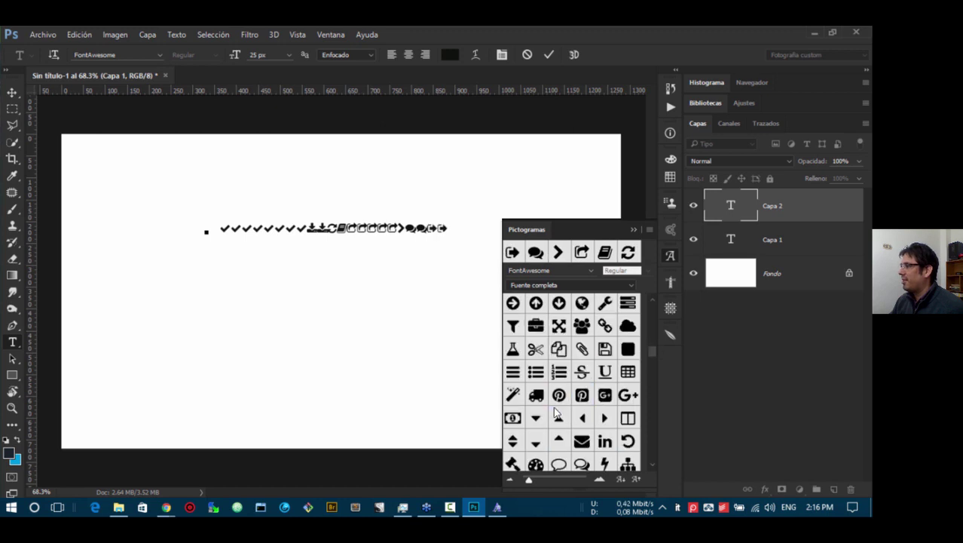
# - Add up-caret glyphs, a down-caret, a reply arrow, a GitHub cat face and a circled right chevron to the line
pyautogui.doubleClick(559, 417)
pyautogui.doubleClick(536, 440)
pyautogui.scroll(-5, 551, 415)
pyautogui.doubleClick(559, 395)
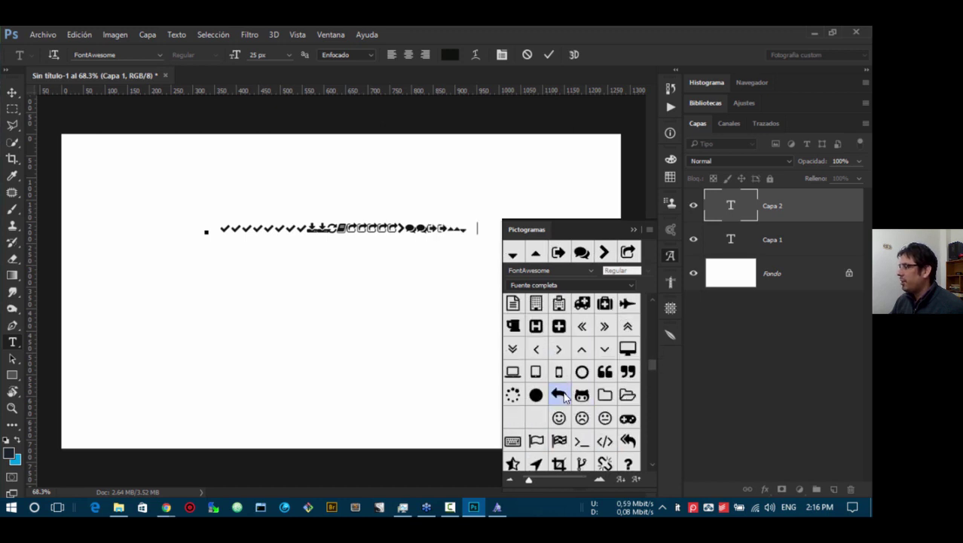
pyautogui.doubleClick(580, 396)
pyautogui.scroll(-3, 566, 411)
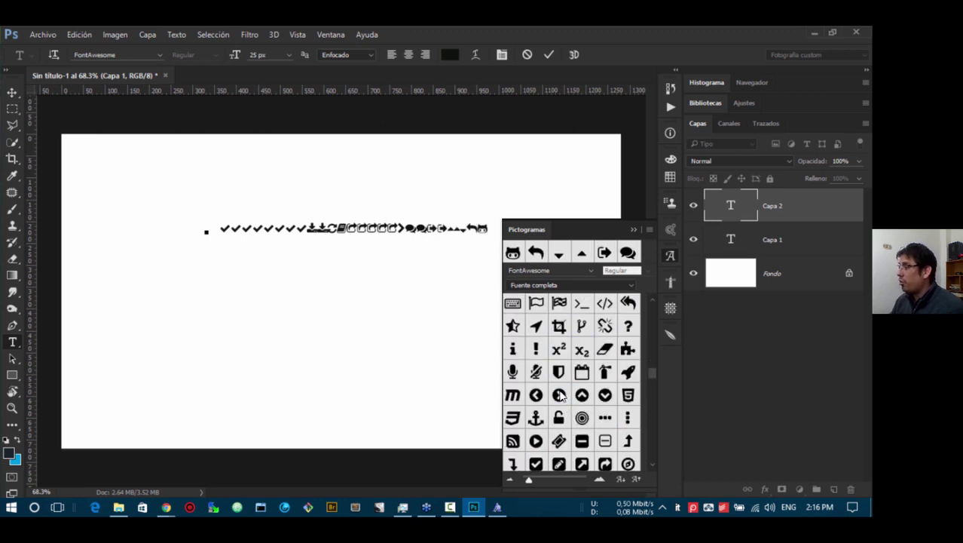
pyautogui.doubleClick(559, 394)
# - Commit the icon text, shift it to the left on the canvas and delete its layer
pyautogui.click(635, 227)
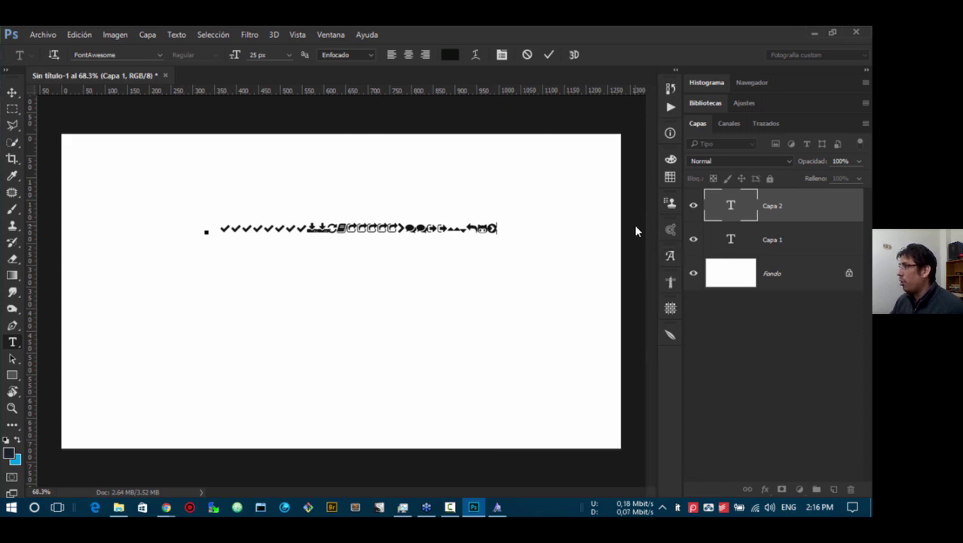
pyautogui.click(17, 92)
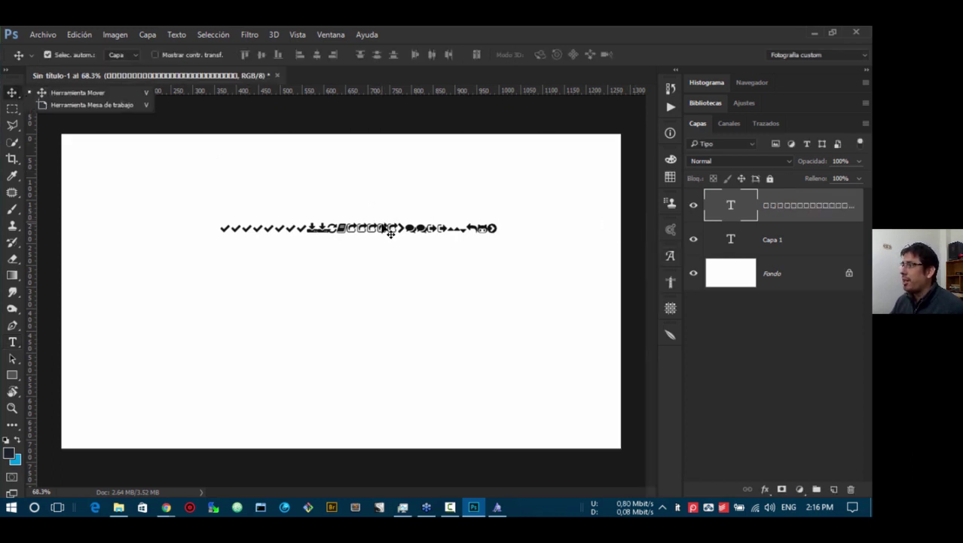
pyautogui.moveTo(386, 228); pyautogui.dragTo(323, 230)
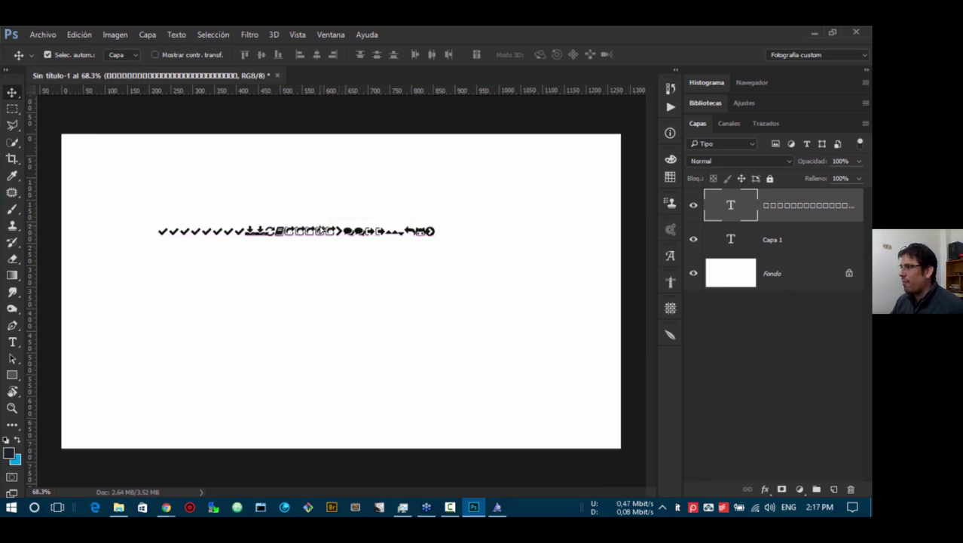
pyautogui.moveTo(795, 218); pyautogui.dragTo(854, 490)
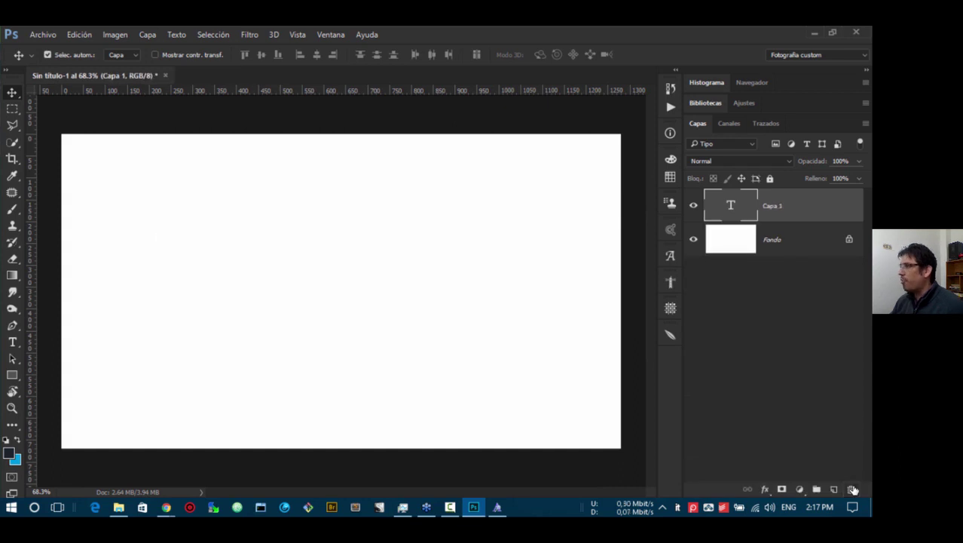
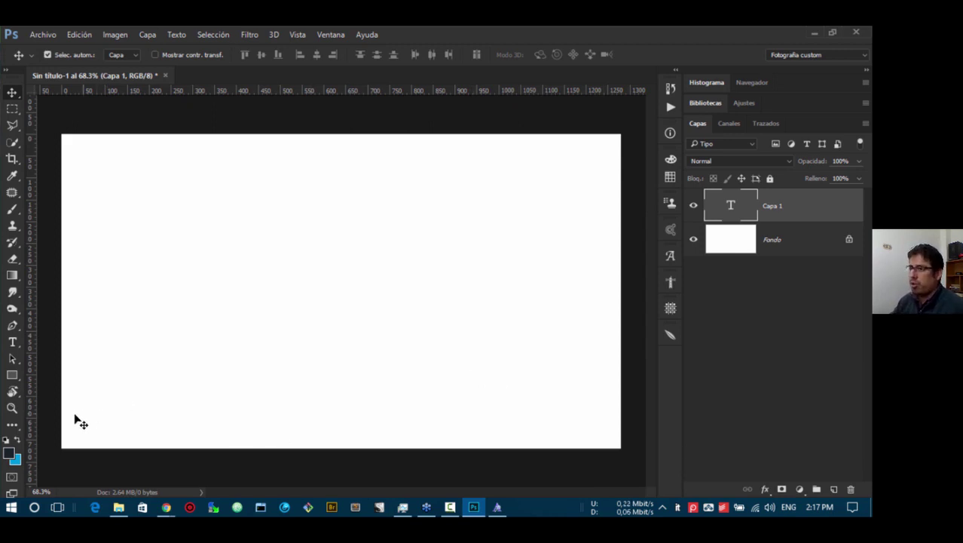
pyautogui.click(13, 377)
pyautogui.rightClick(15, 379)
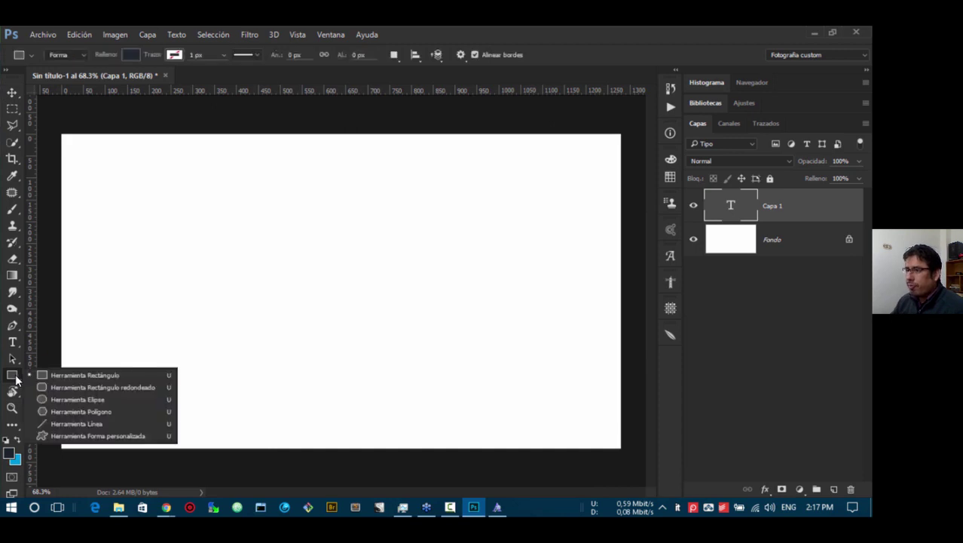
pyautogui.click(106, 398)
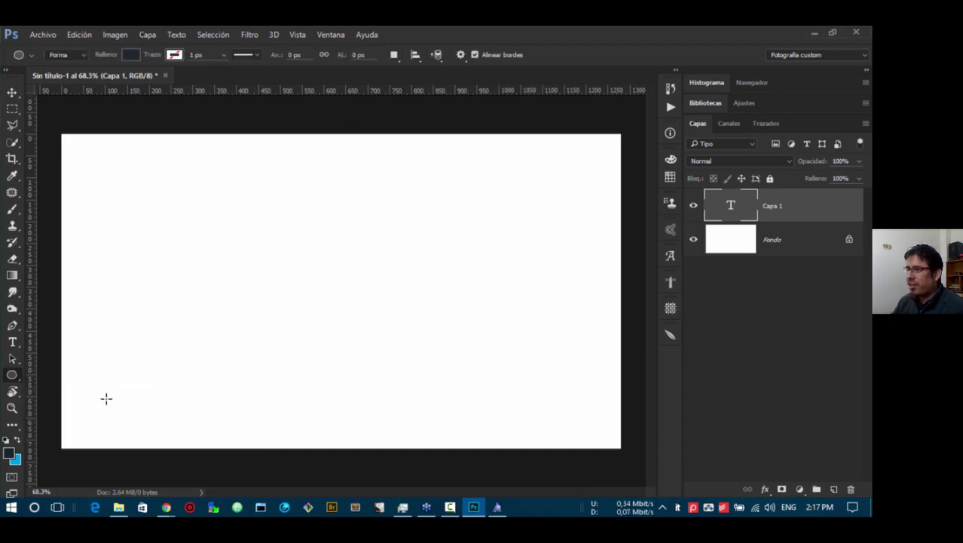
pyautogui.click(12, 93)
# - Write the text TEXTO CIRCULAR in the upper-left part of the canvas and left-align it
pyautogui.press('t')
pyautogui.click(166, 234)
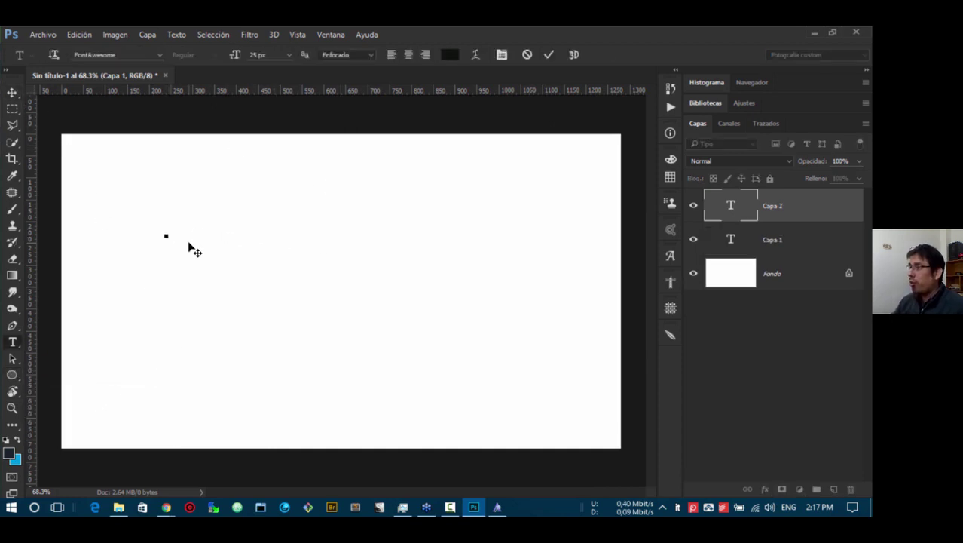
pyautogui.write('TEXTO')
pyautogui.press('BackSpace')
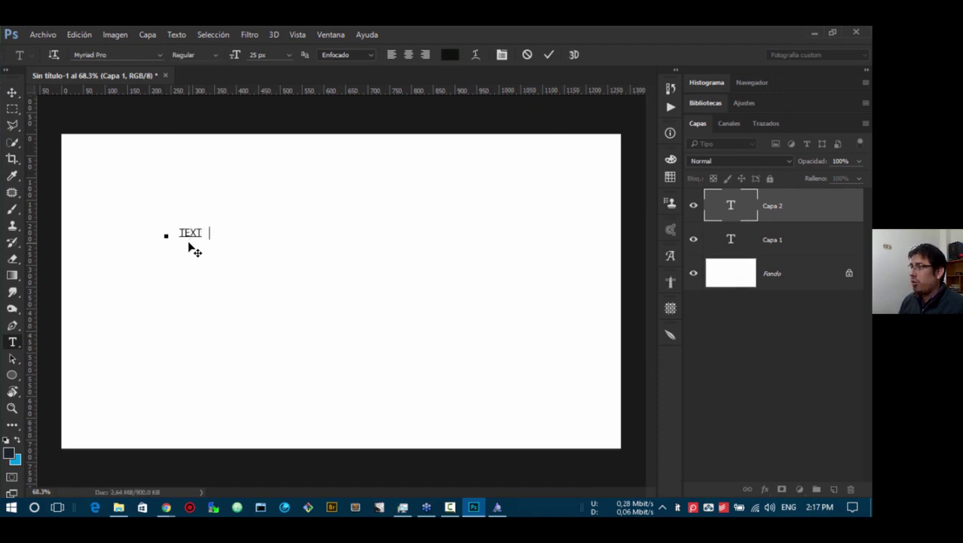
pyautogui.write('O CIU RCULA')
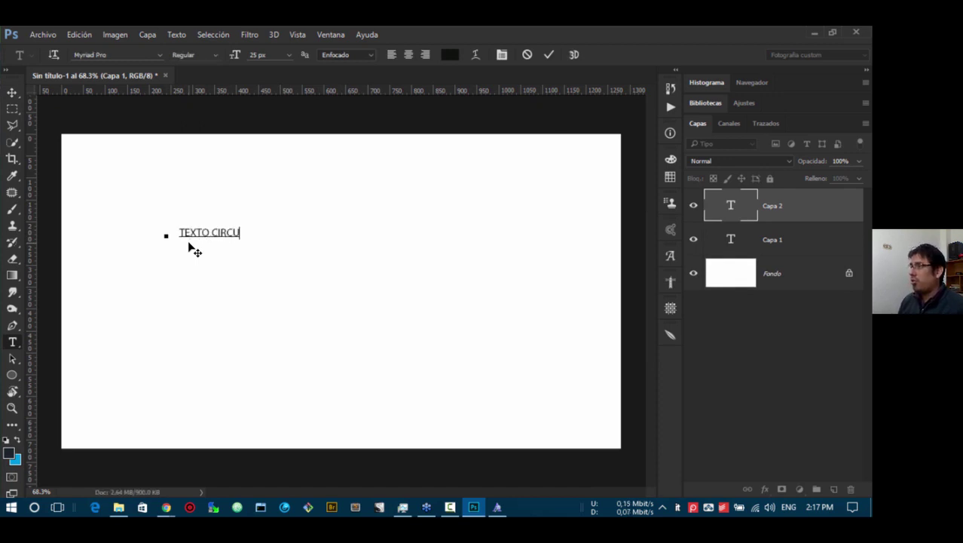
pyautogui.tripleClick(214, 232)
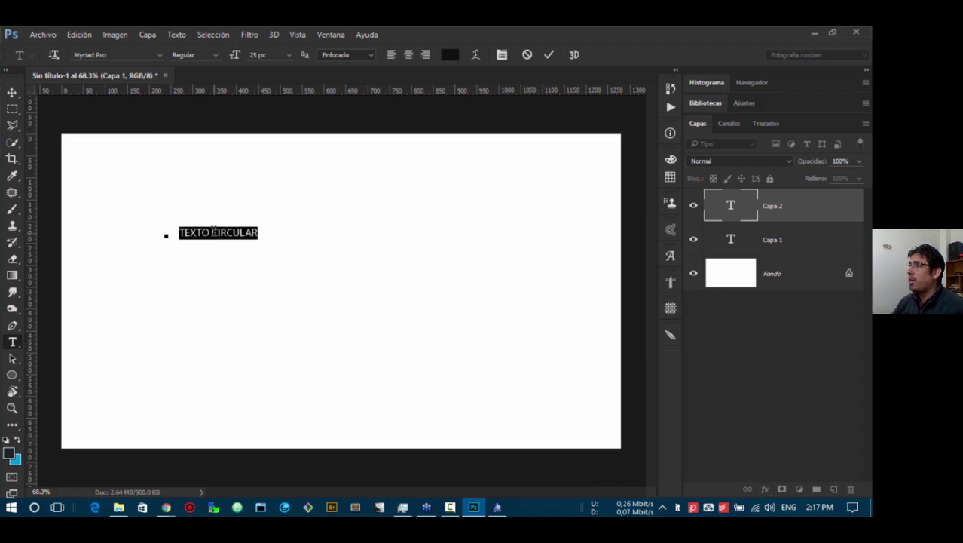
pyautogui.click(392, 54)
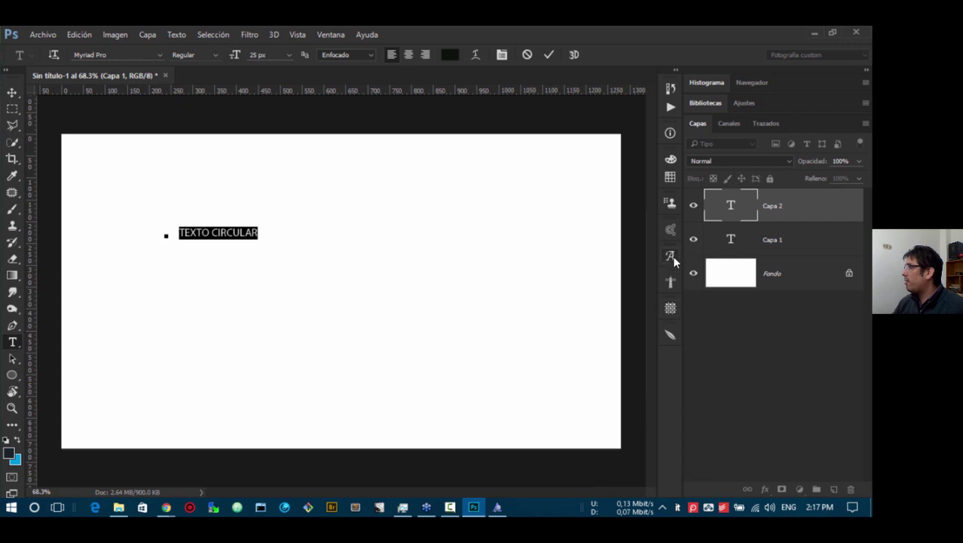
# - Show the Carácter and Párrafo panels and dock them as icons below the other collapsed panels
pyautogui.click(329, 35)
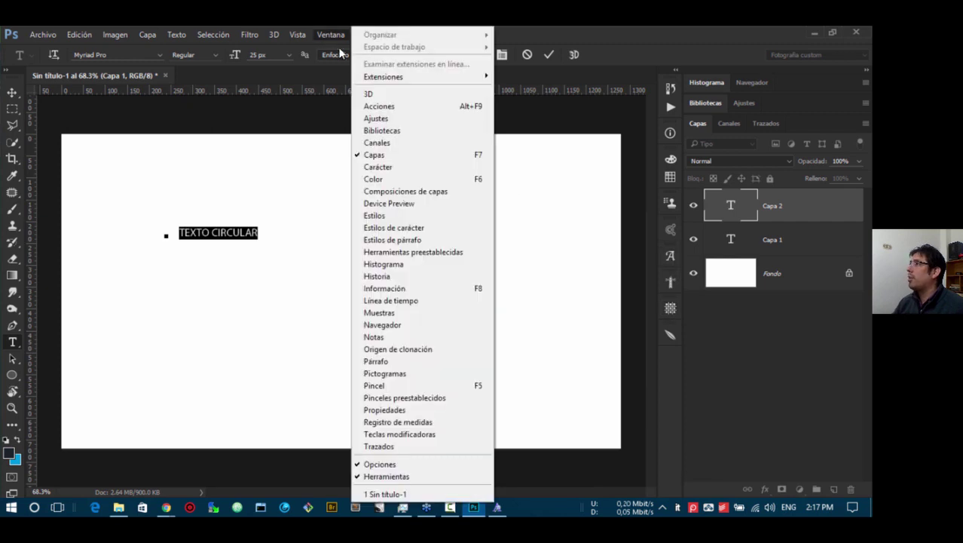
pyautogui.click(412, 167)
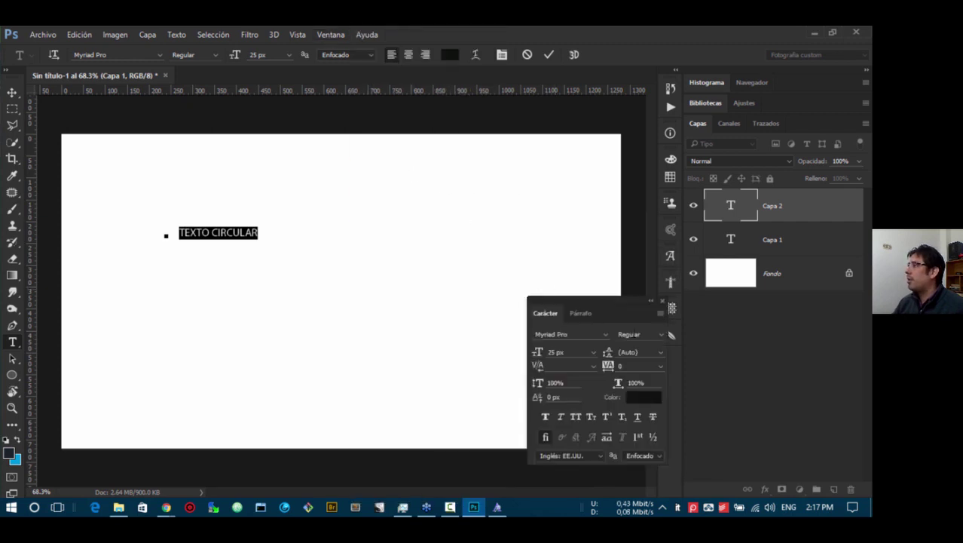
pyautogui.moveTo(624, 302); pyautogui.dragTo(671, 351)
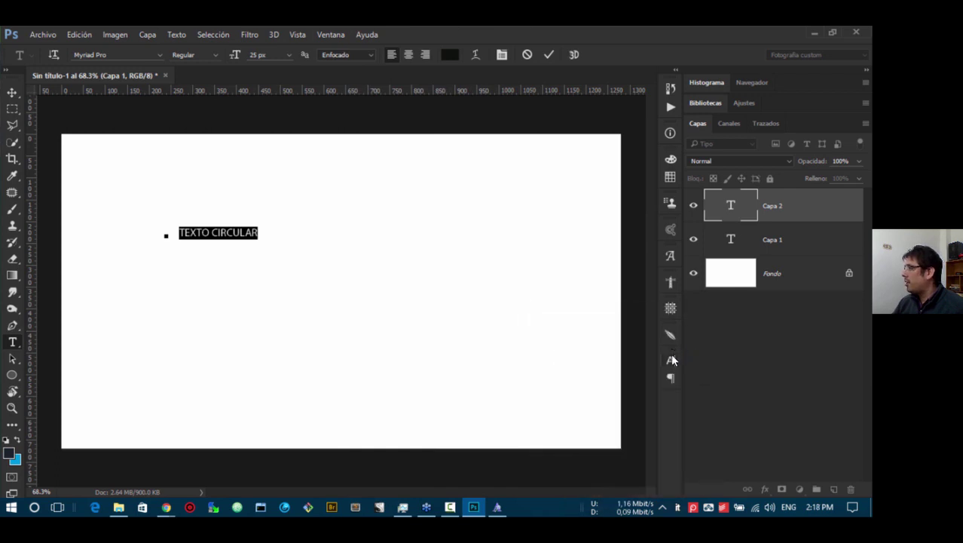
# - Set the first-line indent of the TEXTO CIRCULAR text to 0 px and collapse the paragraph settings
pyautogui.click(670, 362)
pyautogui.click(581, 340)
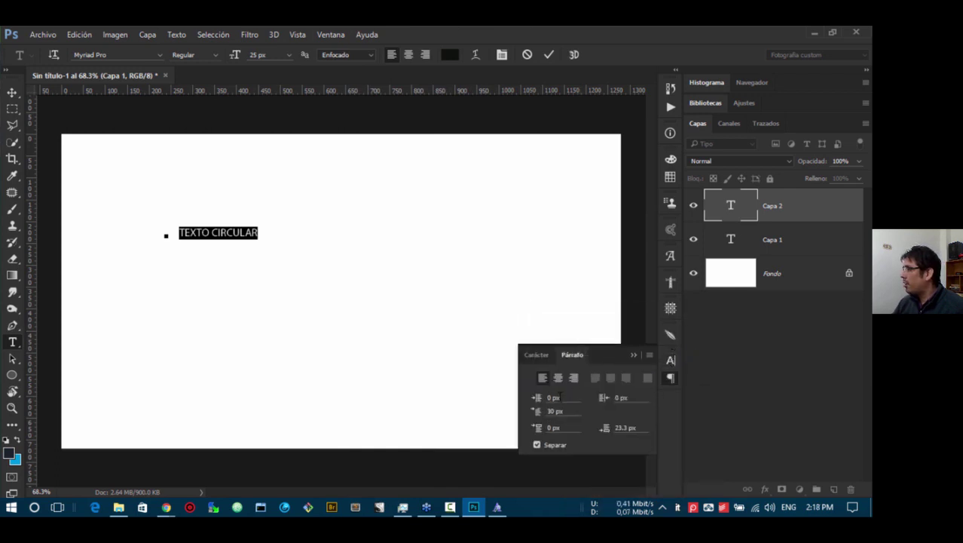
pyautogui.click(570, 411)
pyautogui.write('0')
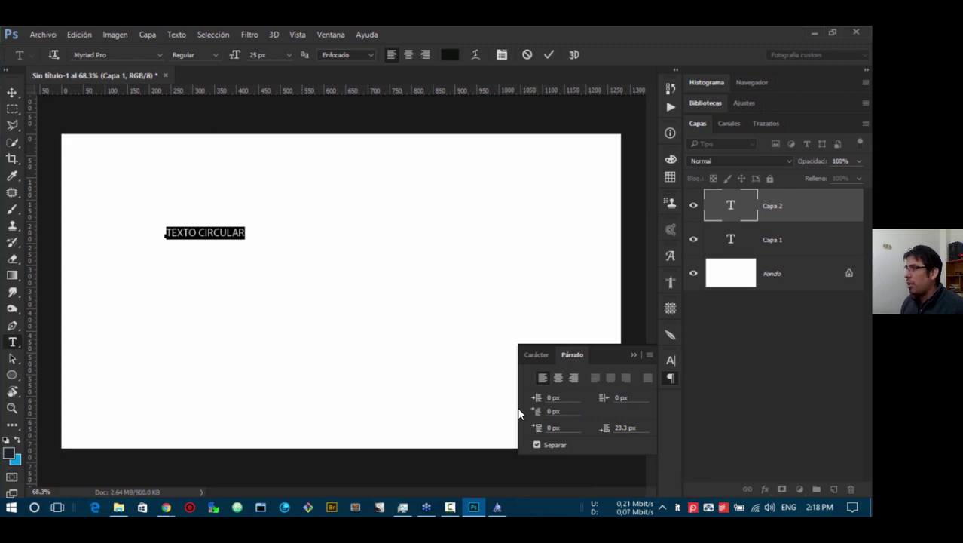
pyautogui.click(633, 354)
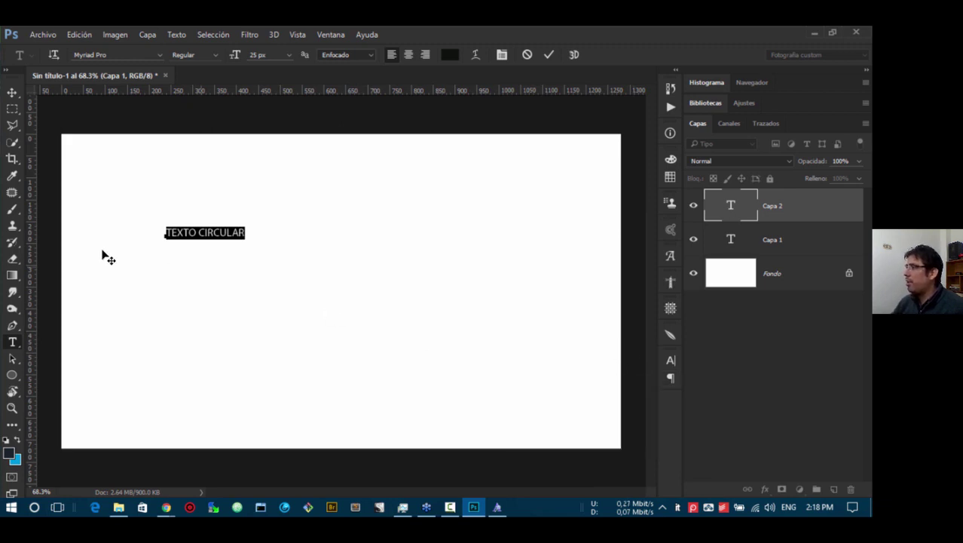
# - Move TEXTO CIRCULAR to the right and enlarge it proportionally with Free Transform to a font size of about 109 px
pyautogui.click(12, 92)
pyautogui.moveTo(228, 240); pyautogui.dragTo(257, 230)
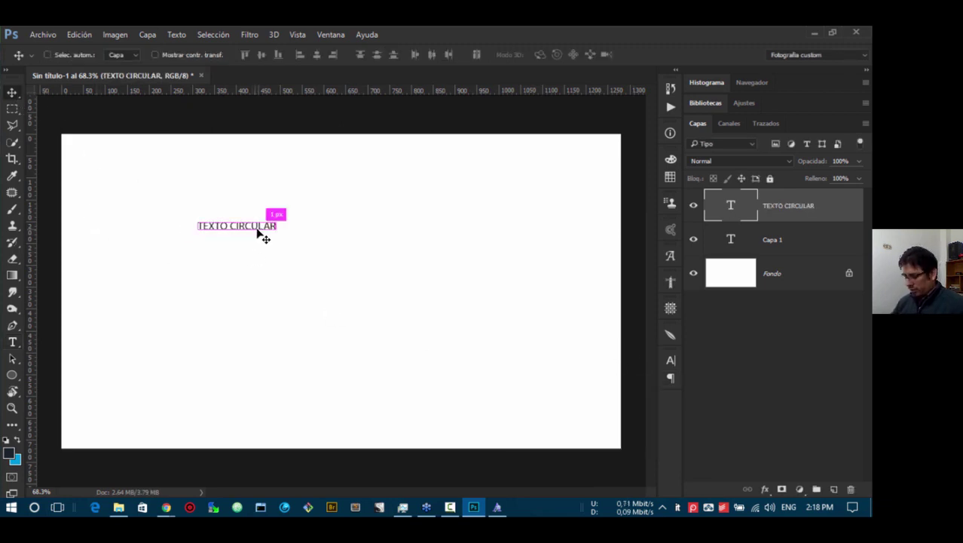
pyautogui.hotkey('ctrl', 't')
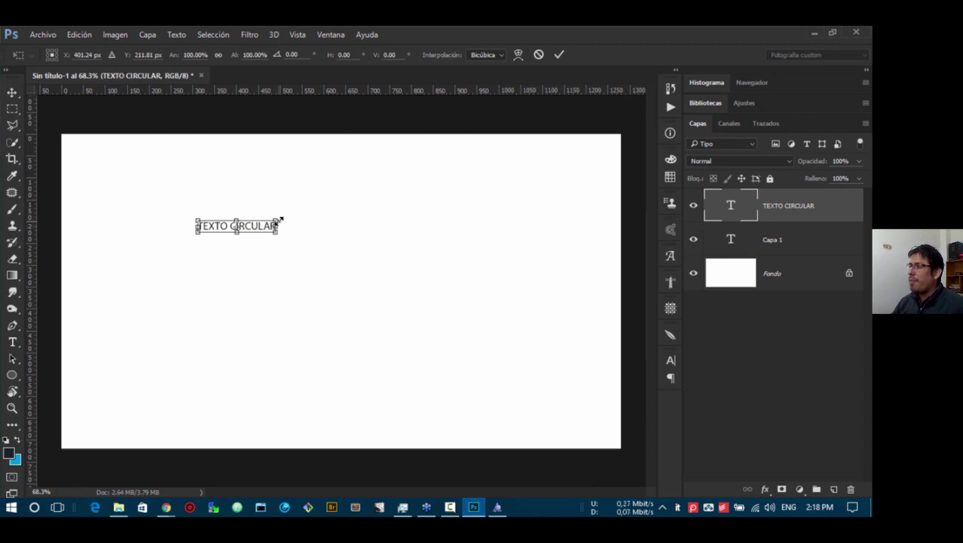
pyautogui.moveTo(291, 215); pyautogui.dragTo(454, 177)
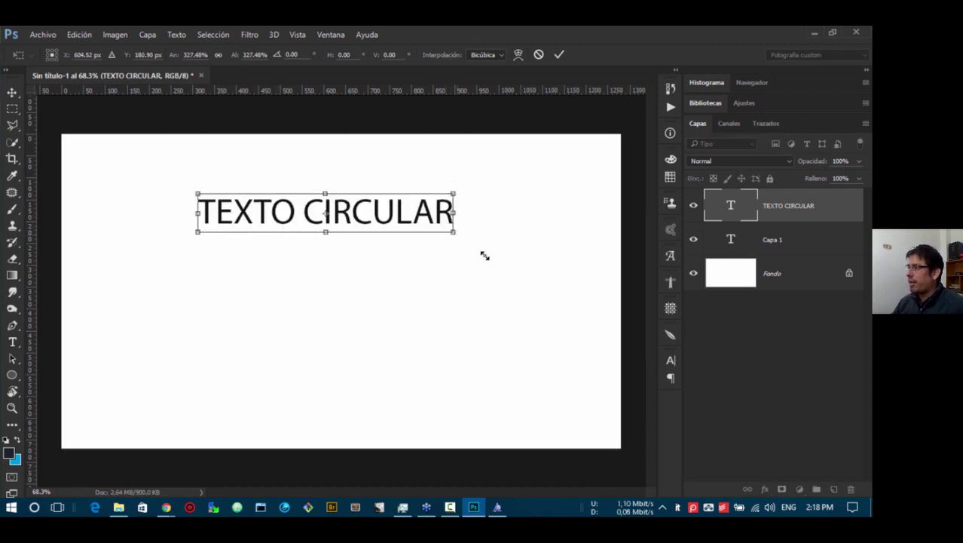
pyautogui.moveTo(484, 254); pyautogui.dragTo(518, 273)
pyautogui.moveTo(194, 241); pyautogui.dragTo(180, 250)
pyautogui.press('Return')
# - Check the font size of TEXTO CIRCULAR and move the text slightly left and down
pyautogui.press('t')
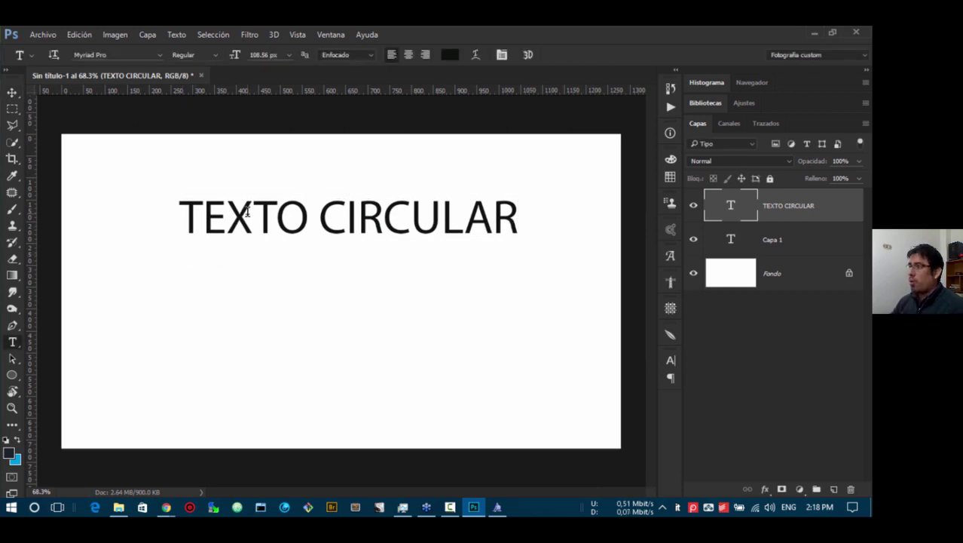
pyautogui.click(243, 212)
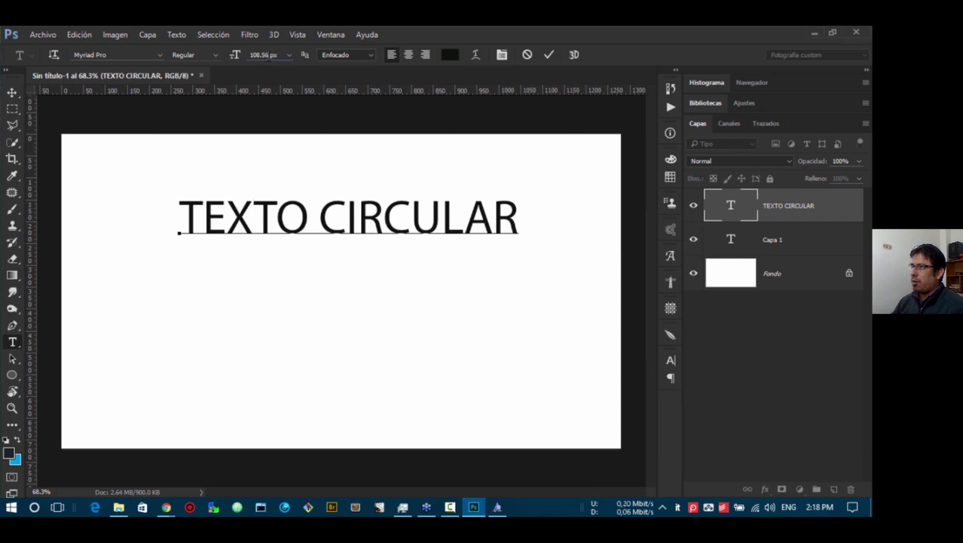
pyautogui.click(271, 55)
pyautogui.click(12, 92)
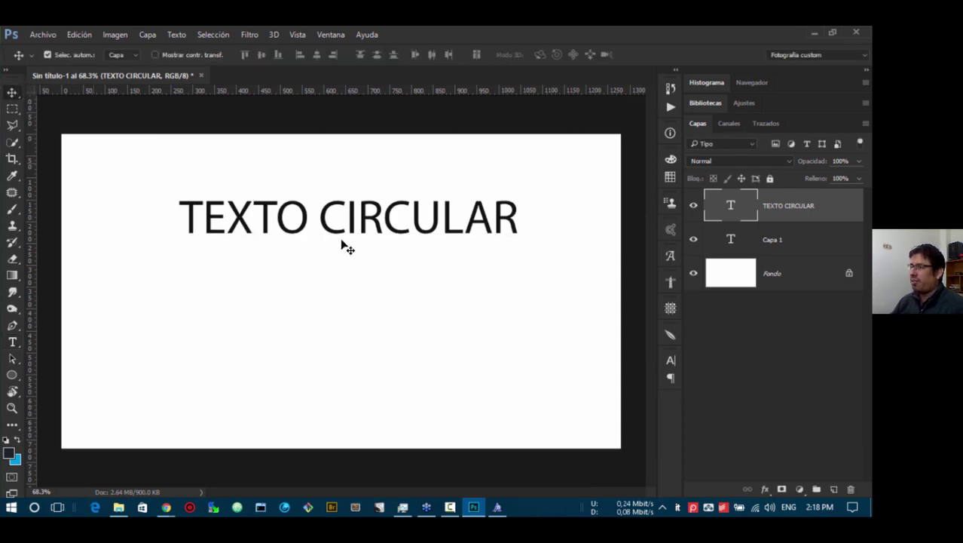
pyautogui.moveTo(403, 236); pyautogui.dragTo(384, 236)
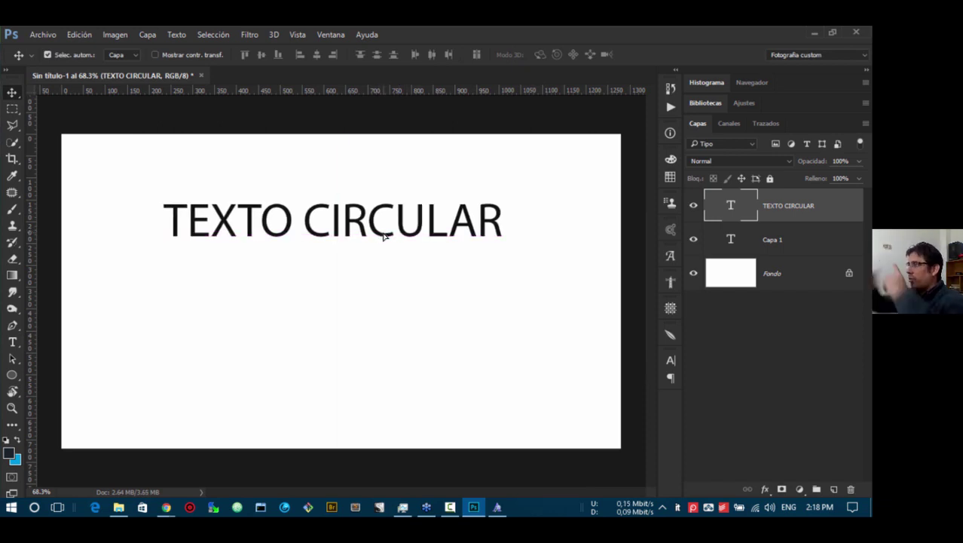
# - Warp TEXTO CIRCULAR with the horizontal Arco style at a bend of +100%
pyautogui.press('t')
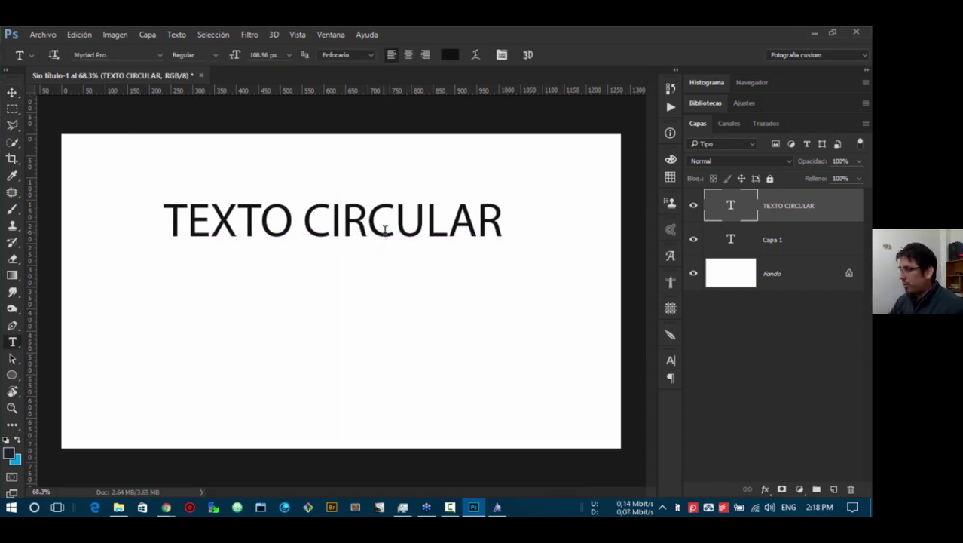
pyautogui.click(475, 55)
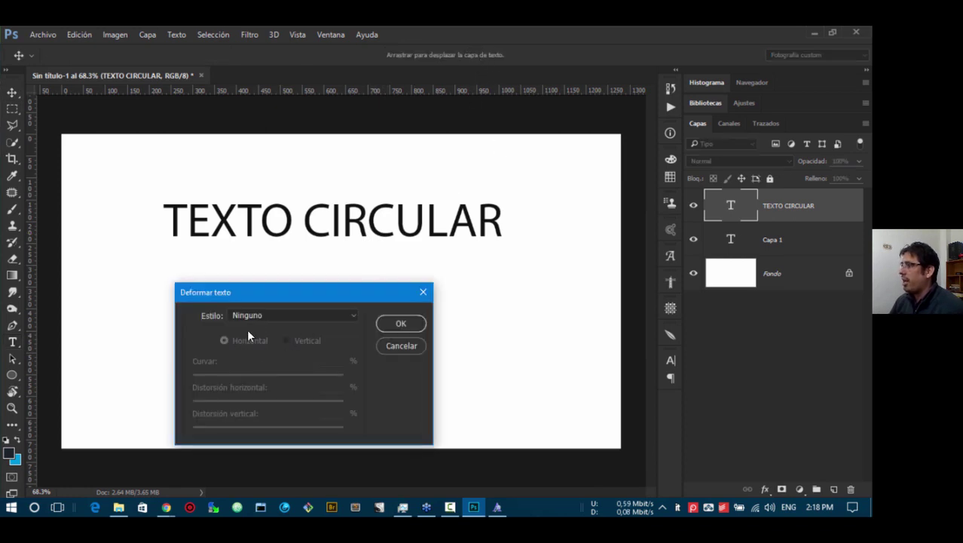
pyautogui.click(272, 315)
pyautogui.click(298, 98)
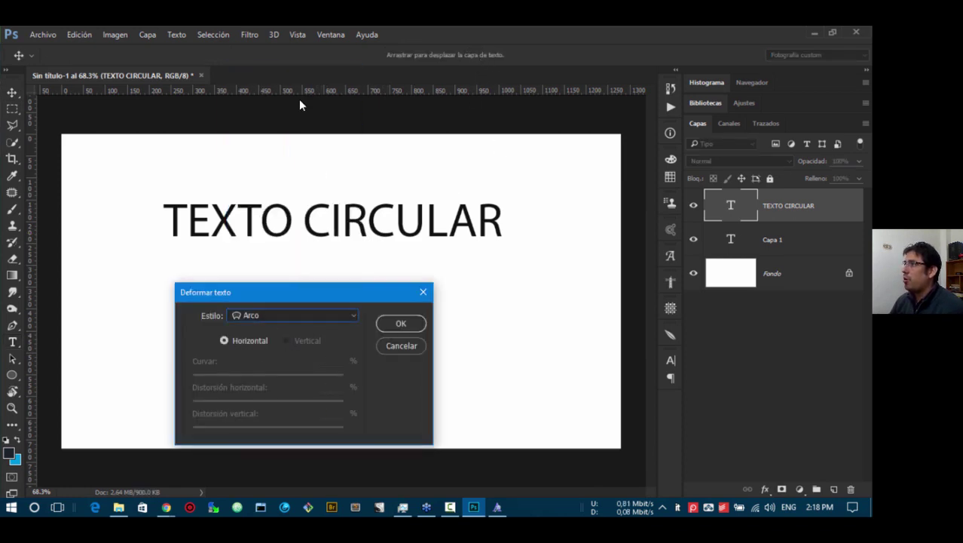
pyautogui.moveTo(349, 294); pyautogui.dragTo(378, 333)
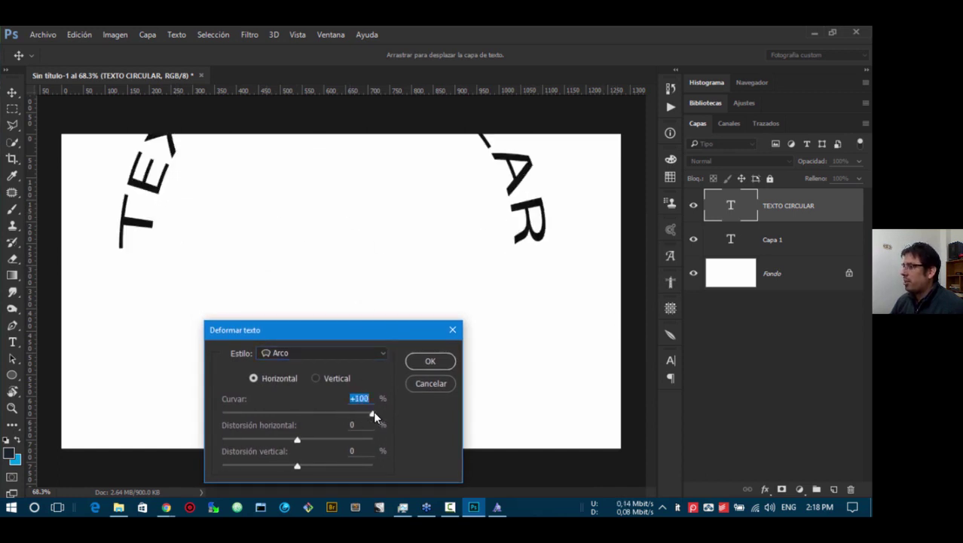
pyautogui.click(430, 364)
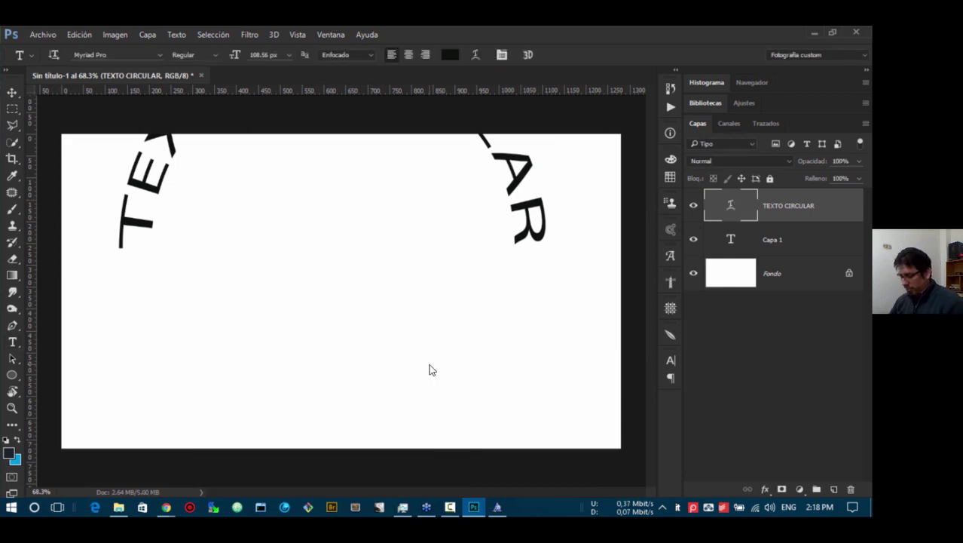
# - Scale the arched text down to a font size of about 62 px and place it fully inside the canvas, left of centre
pyautogui.hotkey('ctrl', 't')
pyautogui.moveTo(112, 248); pyautogui.dragTo(264, 288)
pyautogui.moveTo(470, 232); pyautogui.dragTo(373, 269)
pyautogui.press('Return')
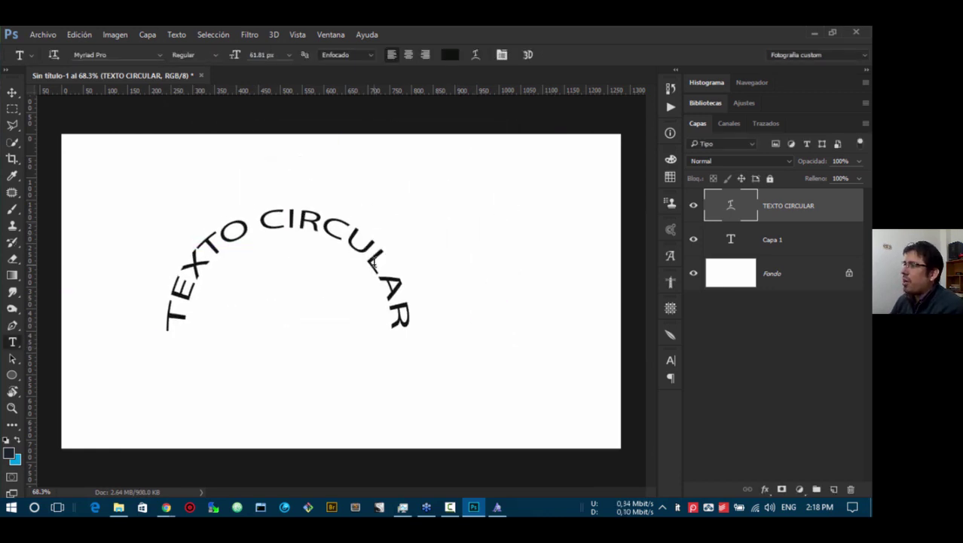
# - Move the arched TEXTO CIRCULAR text slightly right and up on the canvas
pyautogui.click(12, 91)
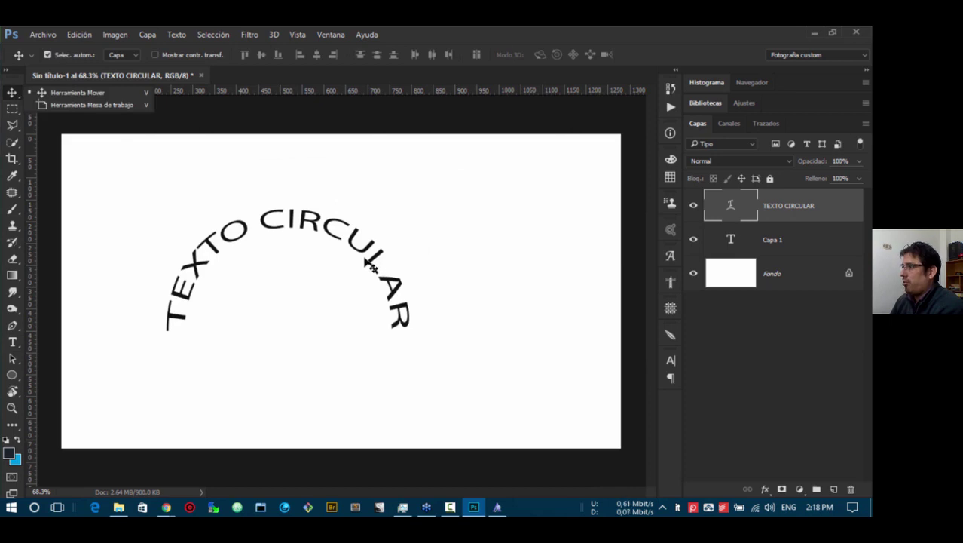
pyautogui.moveTo(372, 265); pyautogui.dragTo(386, 245)
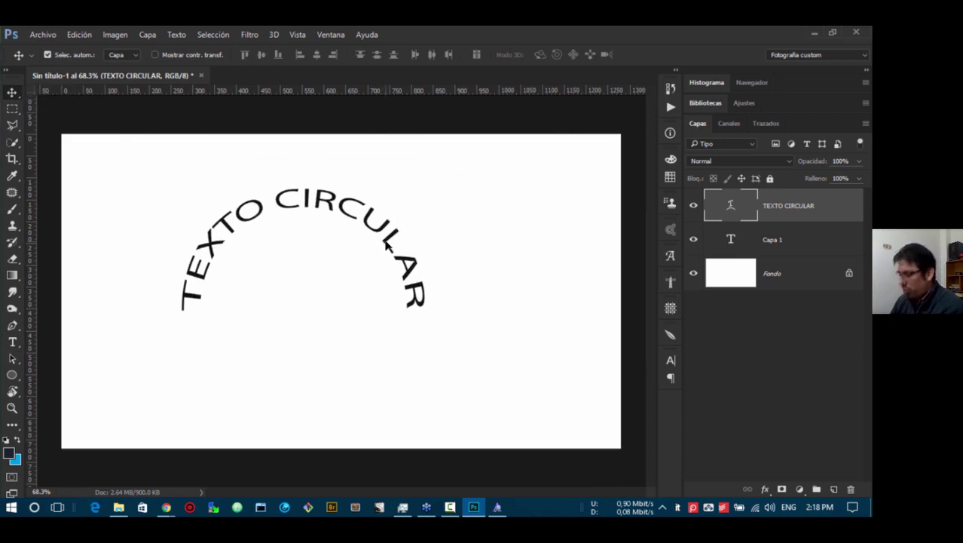
pyautogui.hotkey('ctrl', 't')
pyautogui.press('Escape')
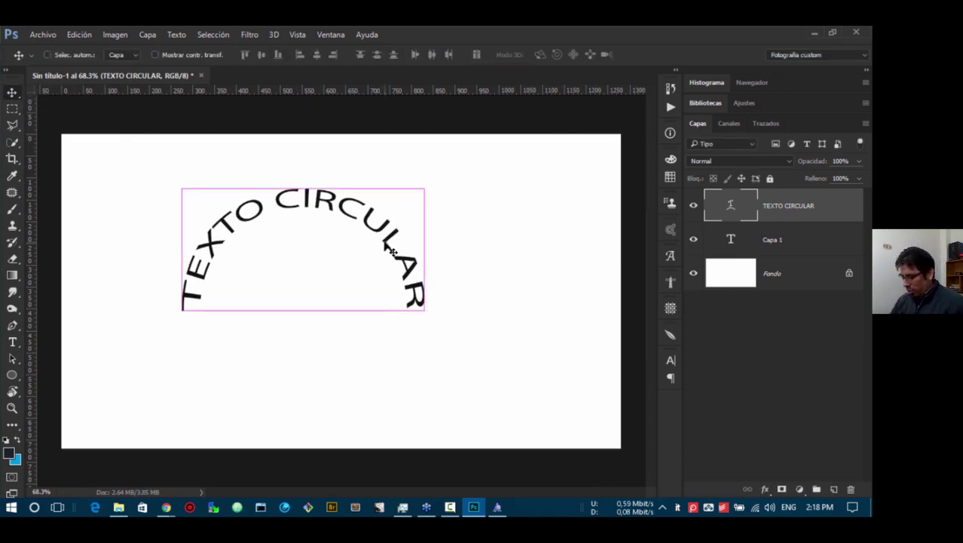
# - Duplicate the arched text, rotate the copy 180° and place it directly below the original to close the circle
pyautogui.hotkey('ctrl', 'j')
pyautogui.hotkey('ctrl', 't')
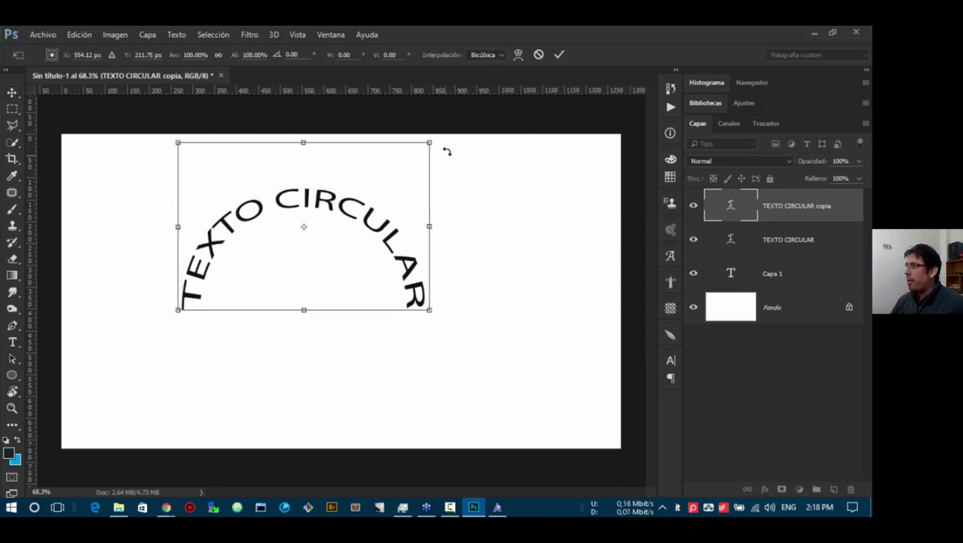
pyautogui.moveTo(447, 150); pyautogui.dragTo(154, 303)
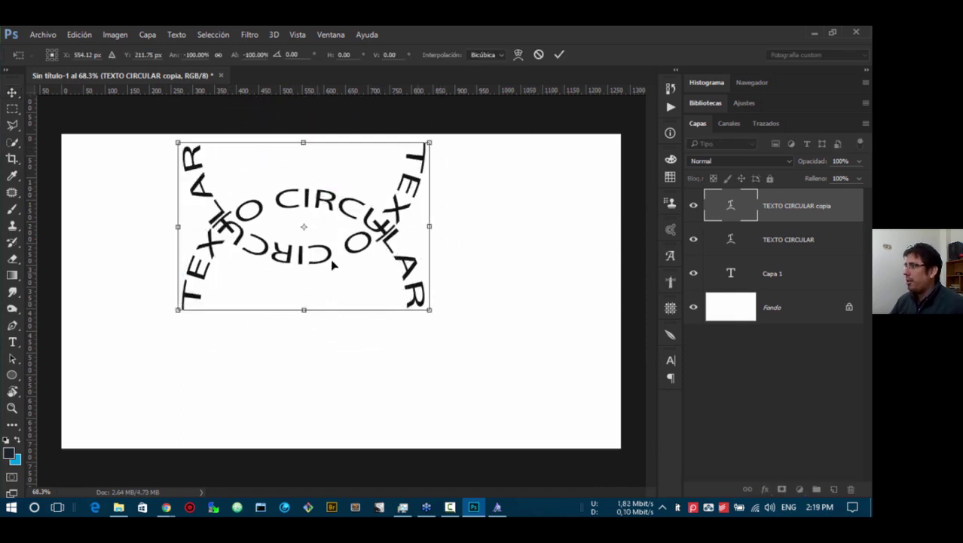
pyautogui.moveTo(330, 258); pyautogui.dragTo(328, 428)
pyautogui.press('Return')
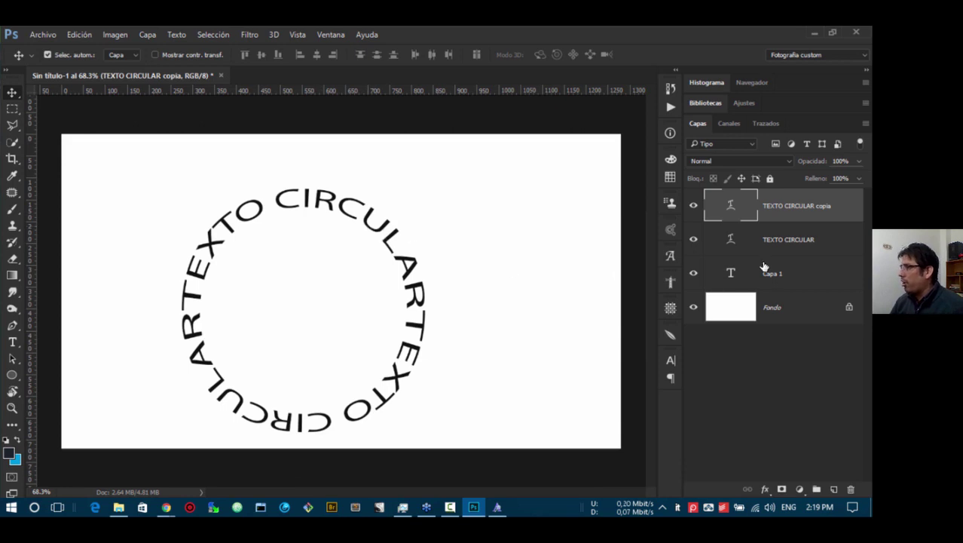
# - Delete all three text layers and draw a filled circle shape about 442 px in diameter on the canvas
pyautogui.keyDown('shift'); pyautogui.click(784, 275); pyautogui.keyUp('shift')
pyautogui.press('Delete')
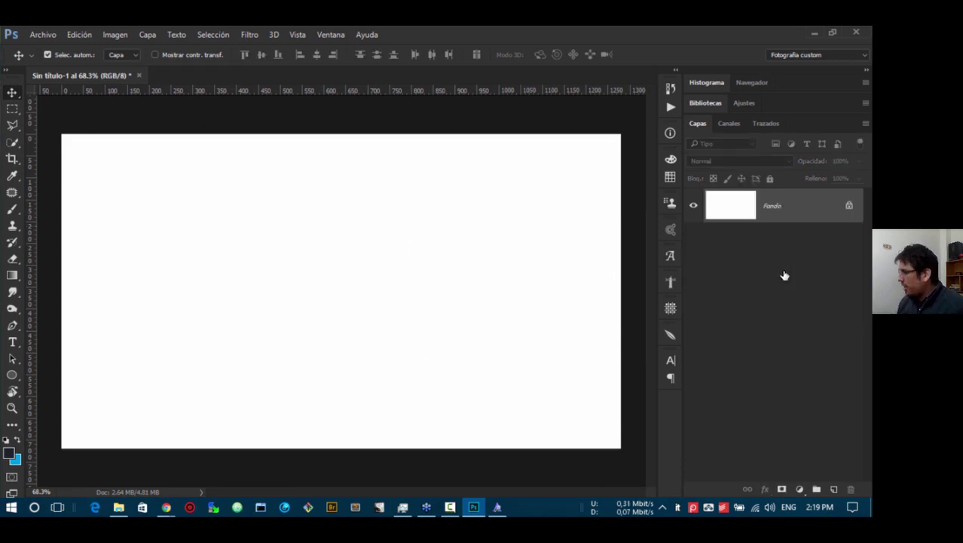
pyautogui.click(13, 376)
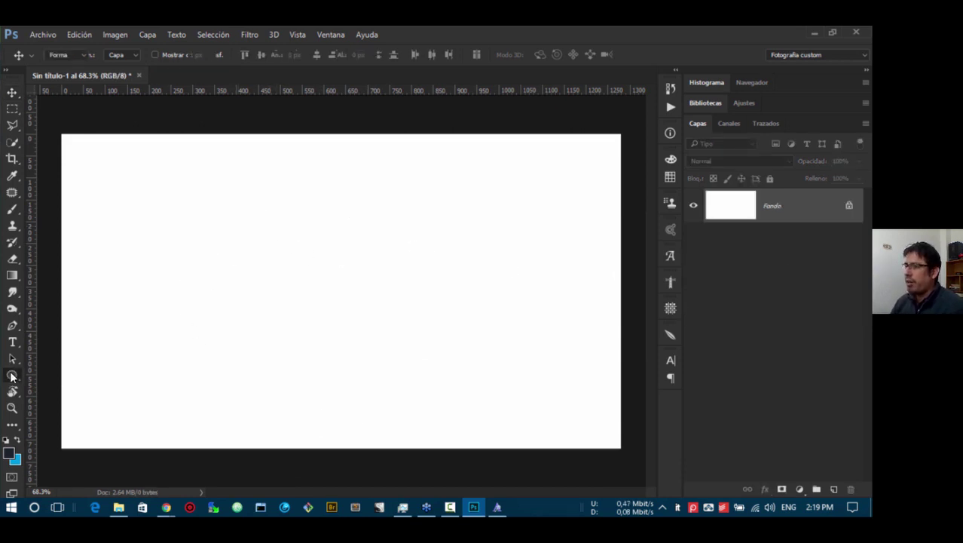
pyautogui.click(75, 399)
pyautogui.moveTo(284, 235); pyautogui.dragTo(489, 429)
pyautogui.press('v')
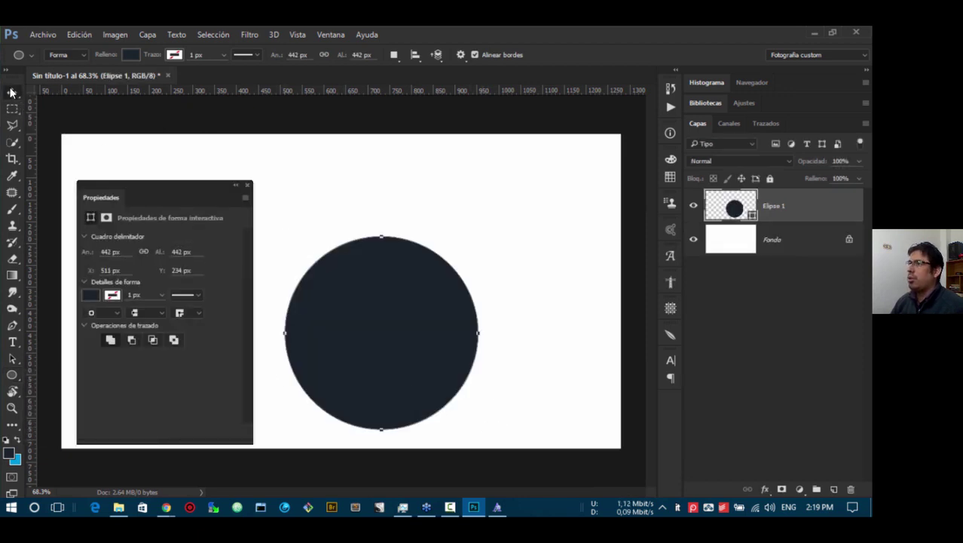
# - Centre the circle on the canvas and dock the floating Propiedades panel in the collapsed panel column
pyautogui.moveTo(424, 358); pyautogui.dragTo(388, 307)
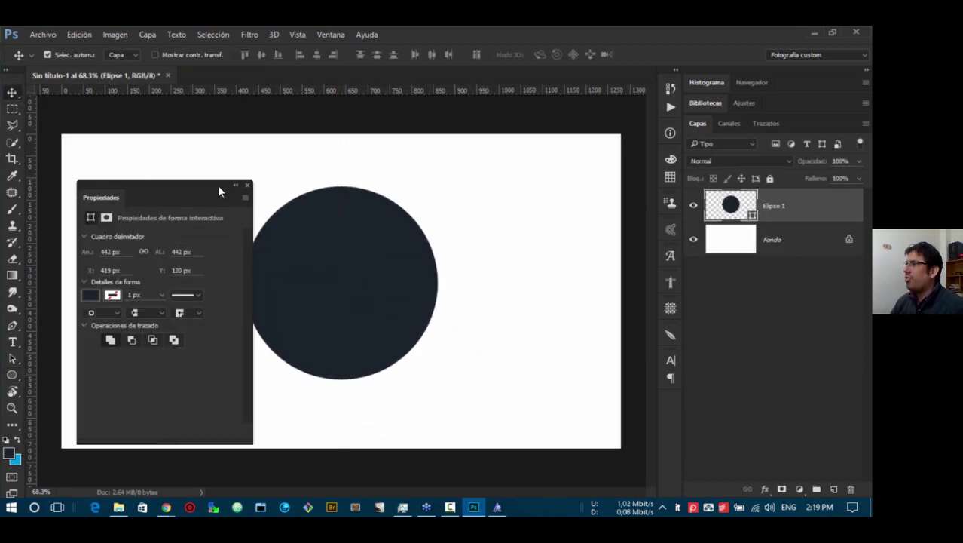
pyautogui.moveTo(116, 196); pyautogui.dragTo(671, 84)
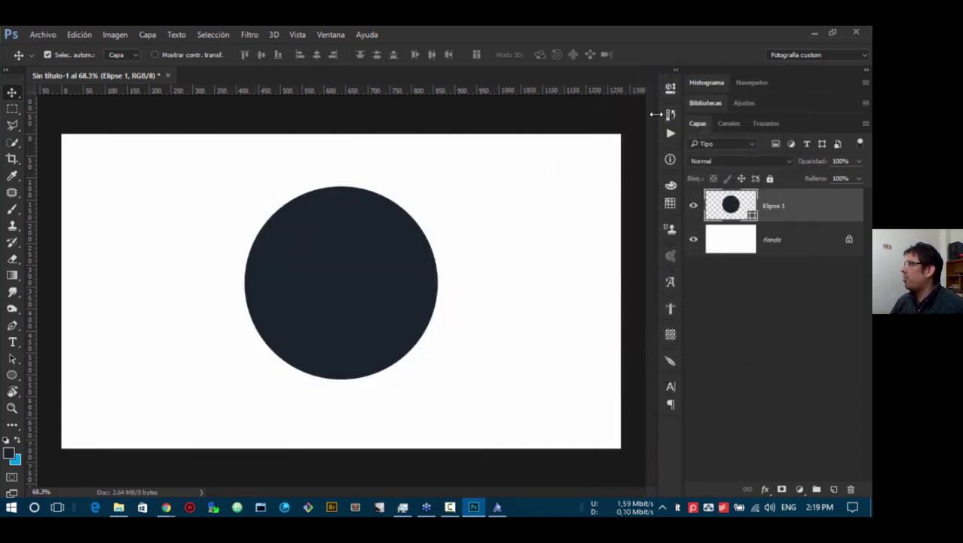
pyautogui.moveTo(370, 255)
pyautogui.mouseDown()
pyautogui.moveTo(355, 265)
pyautogui.moveTo(353, 257)
pyautogui.moveTo(372, 264)
pyautogui.mouseUp()
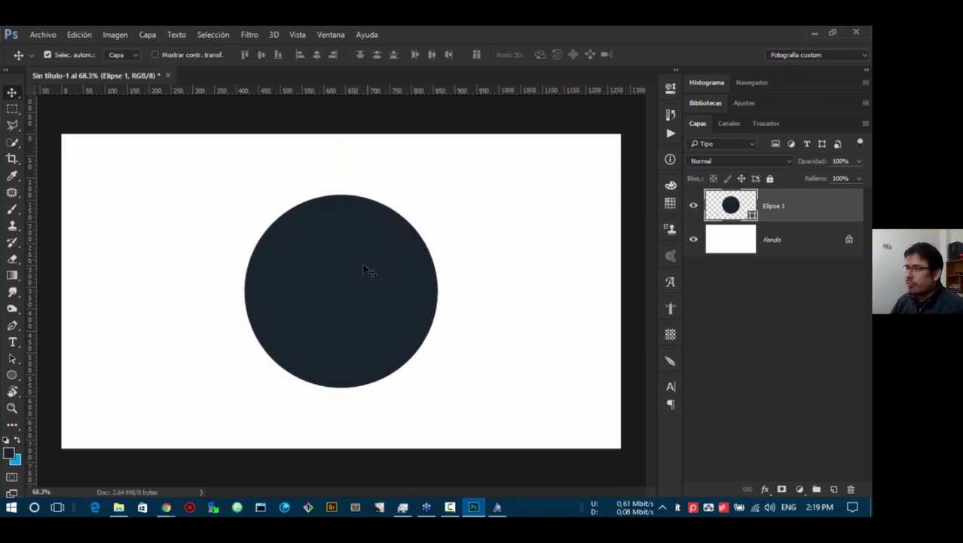
# - Change the fill colour of the Elipse 1 shape to white
pyautogui.click(12, 343)
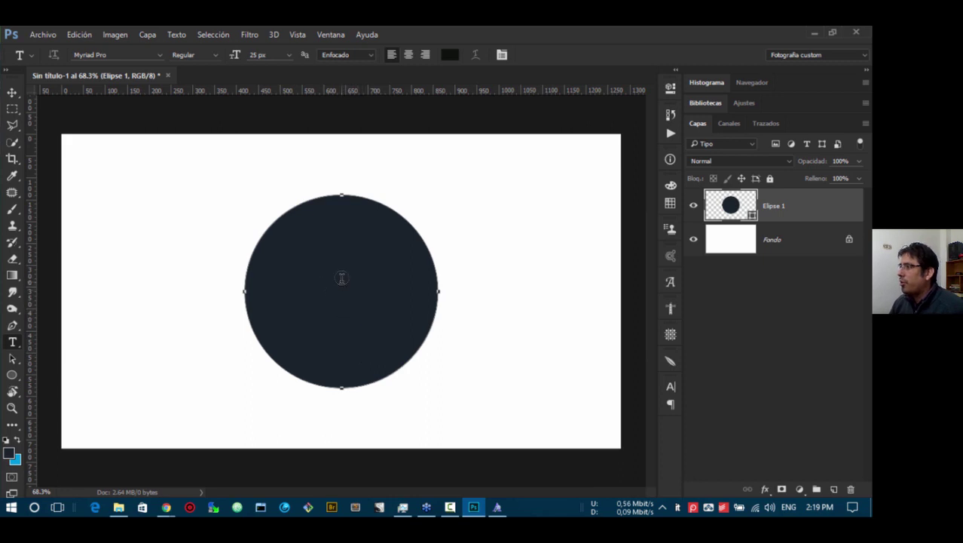
pyautogui.doubleClick(729, 205)
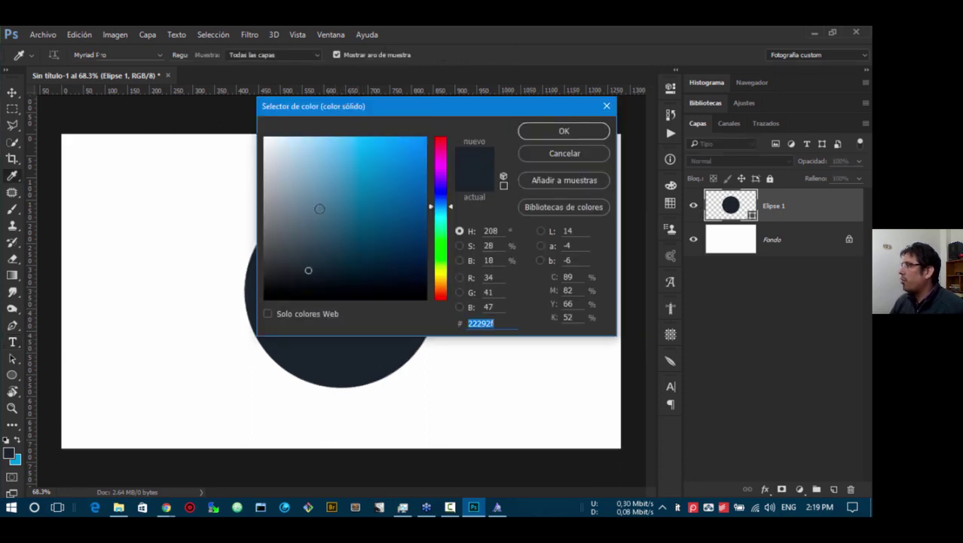
pyautogui.moveTo(319, 208); pyautogui.dragTo(216, 72)
pyautogui.click(549, 132)
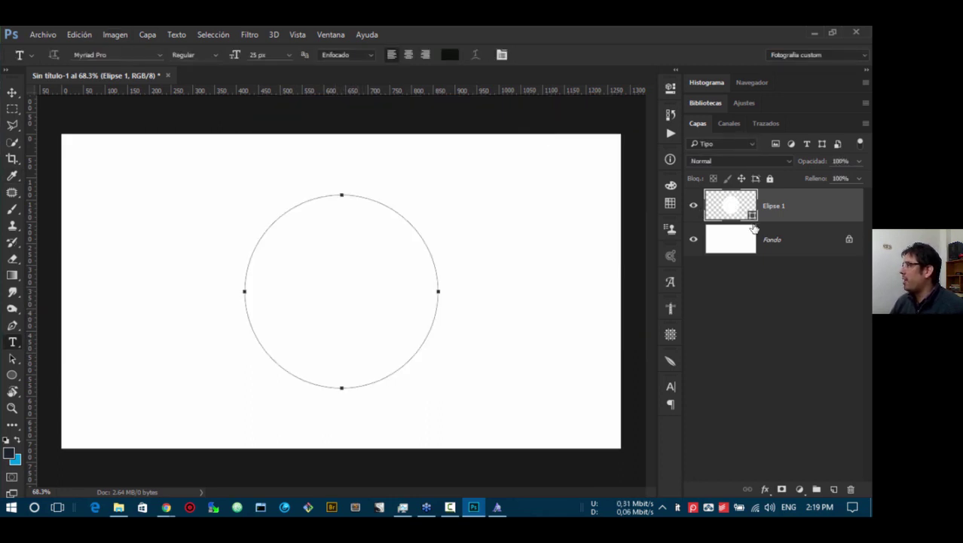
# - Add an exterior 2 px stroke layer effect in black (000000) to the Elipse 1 shape
pyautogui.click(765, 489)
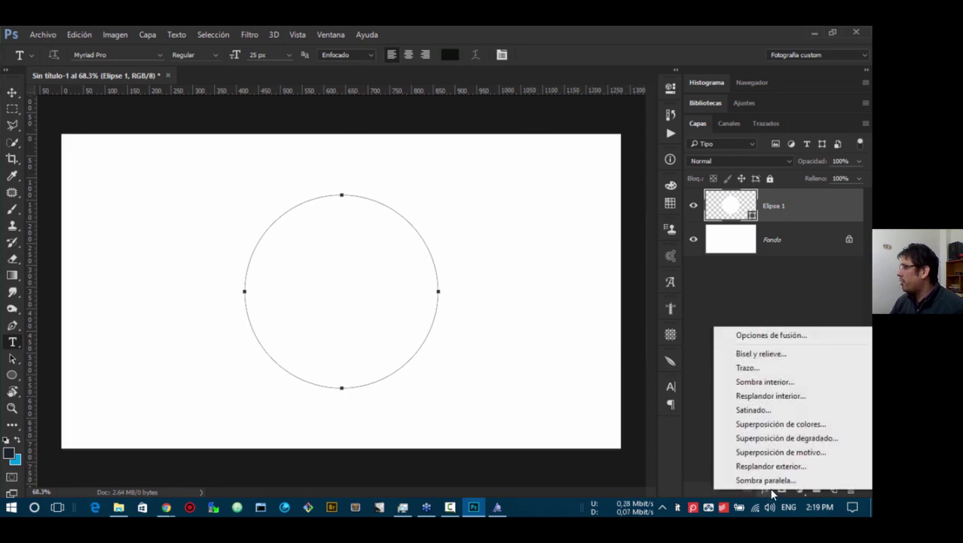
pyautogui.click(612, 337)
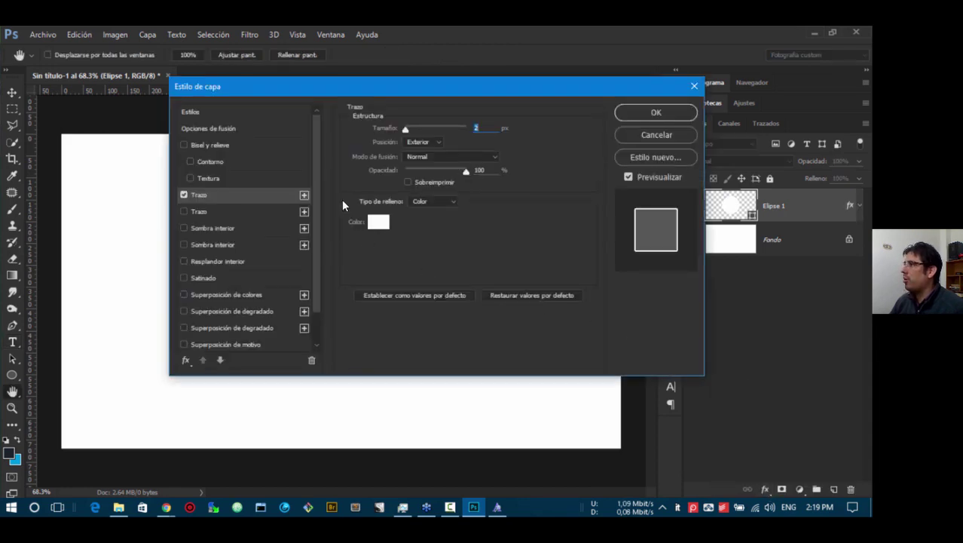
pyautogui.click(378, 222)
pyautogui.doubleClick(473, 323)
pyautogui.write('000000')
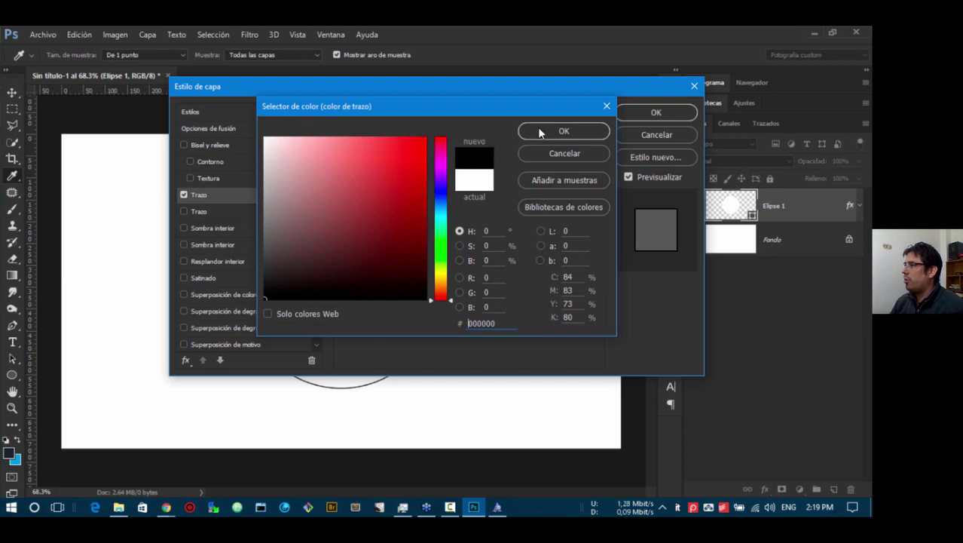
pyautogui.click(546, 136)
pyautogui.click(656, 114)
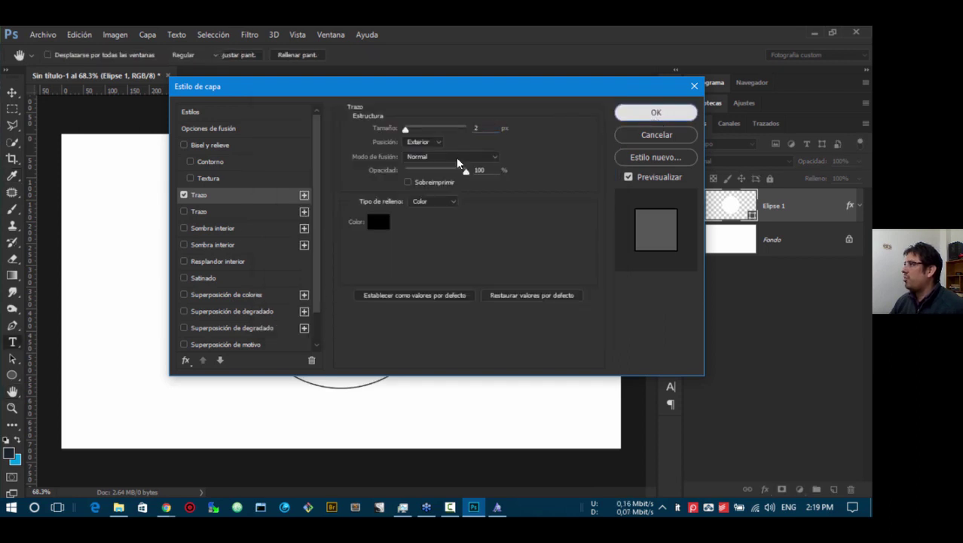
pyautogui.press('v')
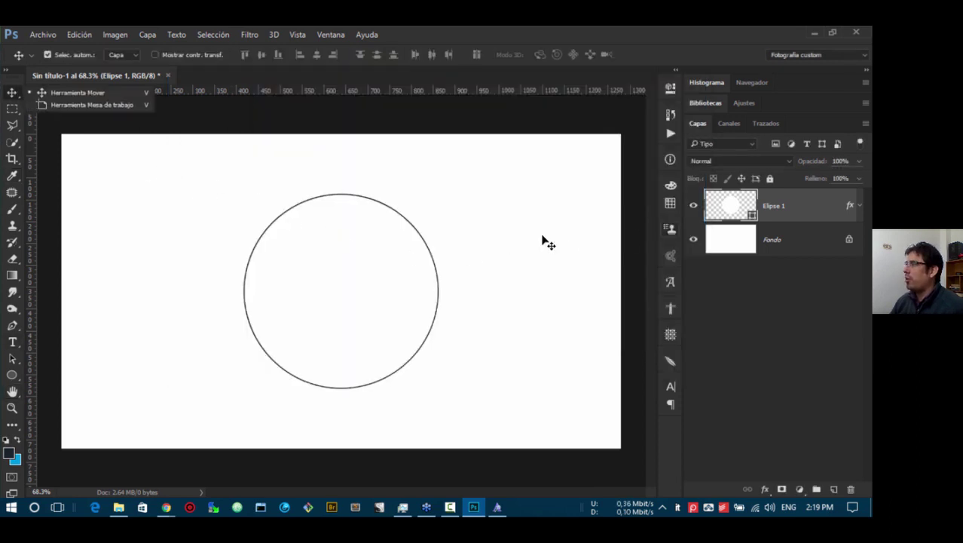
# - Create a text area inside the circle and fill it with Lorem Ipsum placeholder text
pyautogui.press('t')
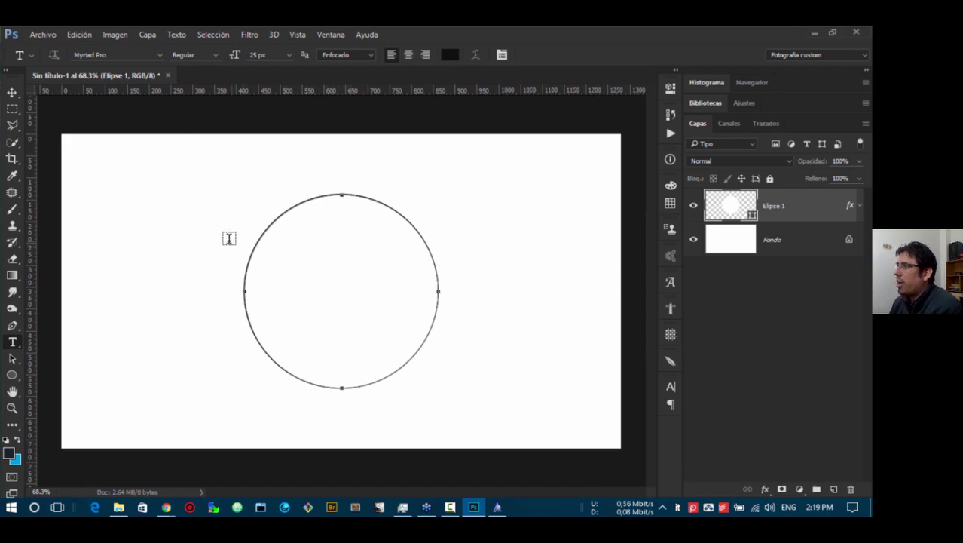
pyautogui.click(326, 291)
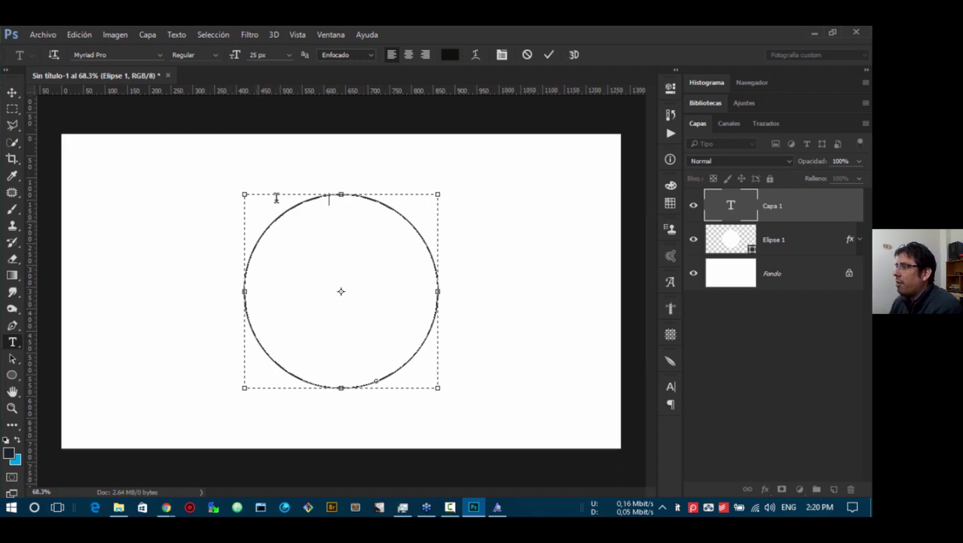
pyautogui.click(184, 34)
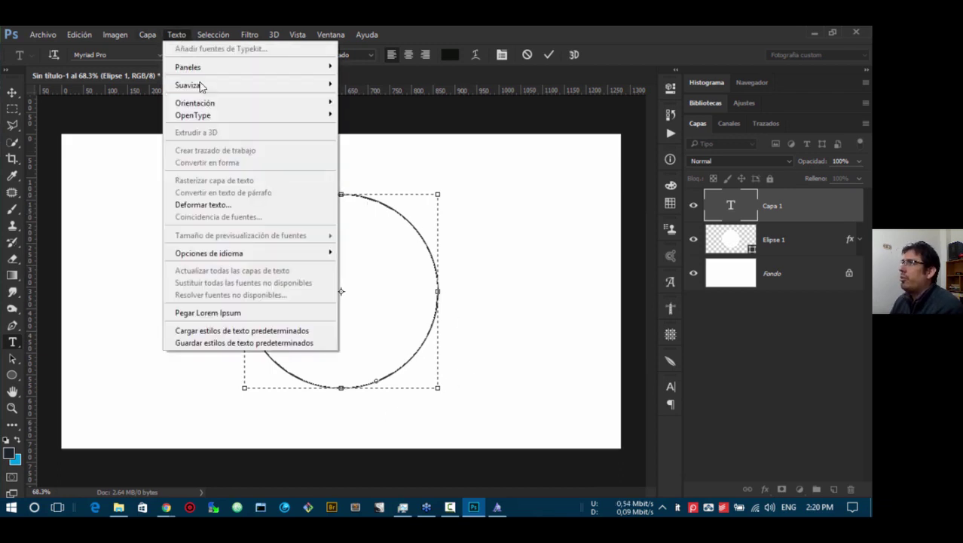
pyautogui.click(224, 312)
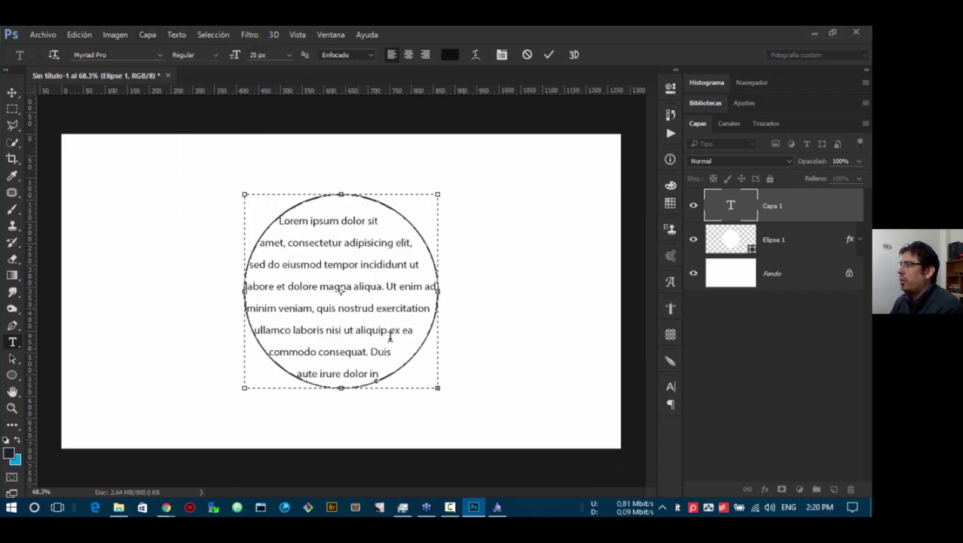
pyautogui.click(11, 93)
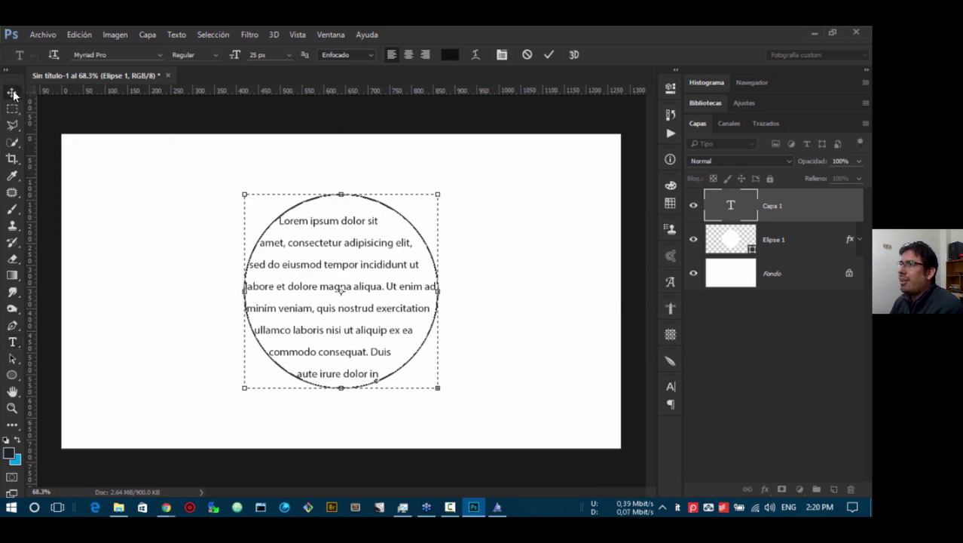
# - Centre-align all of the Lorem Ipsum text inside the circle
pyautogui.press('t')
pyautogui.click(383, 244)
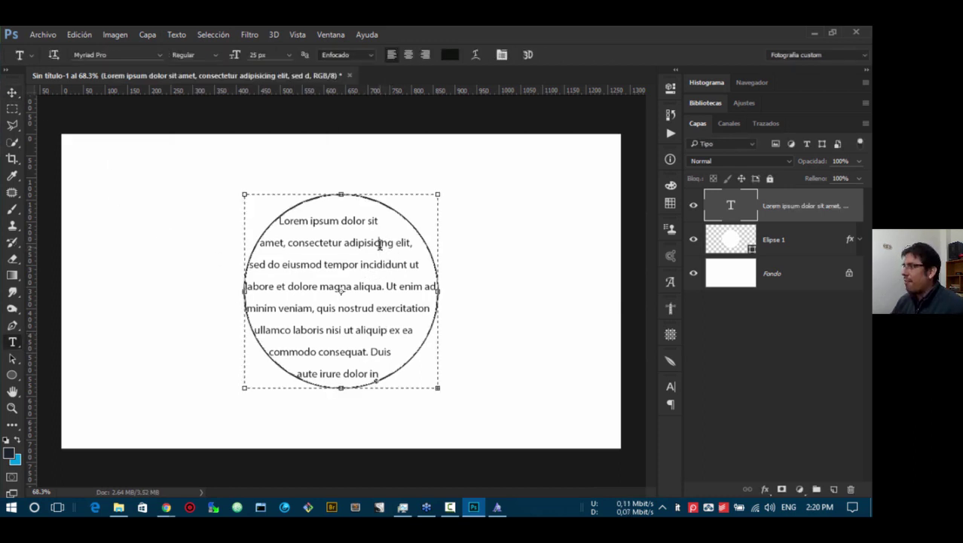
pyautogui.hotkey('ctrl', 'a')
pyautogui.click(409, 56)
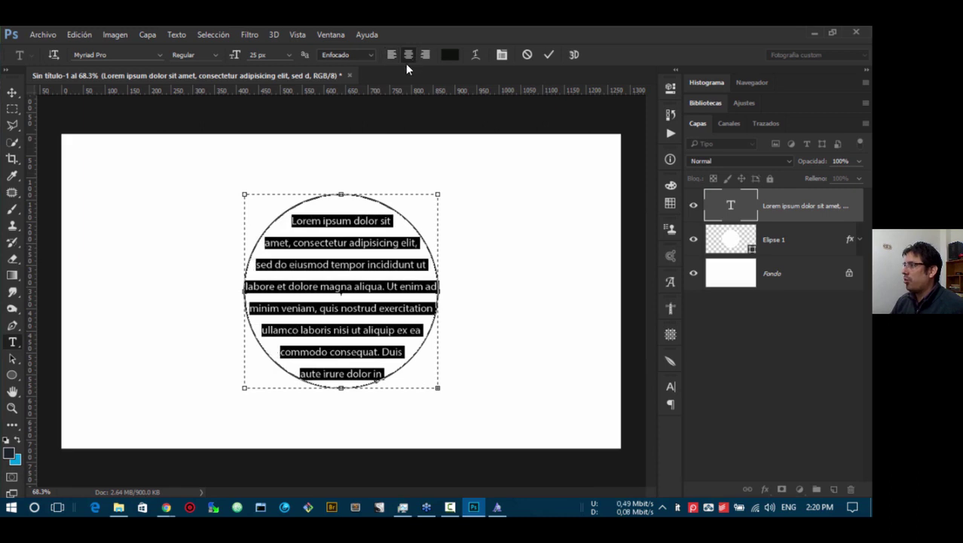
pyautogui.click(11, 93)
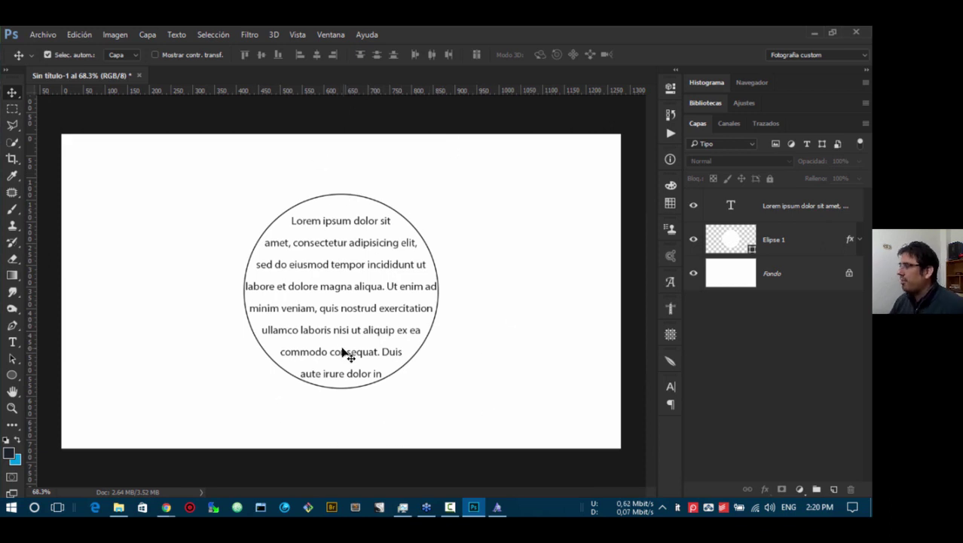
# - Delete the Lorem Ipsum text layer, keeping the outlined circle
pyautogui.press('t')
pyautogui.click(344, 288)
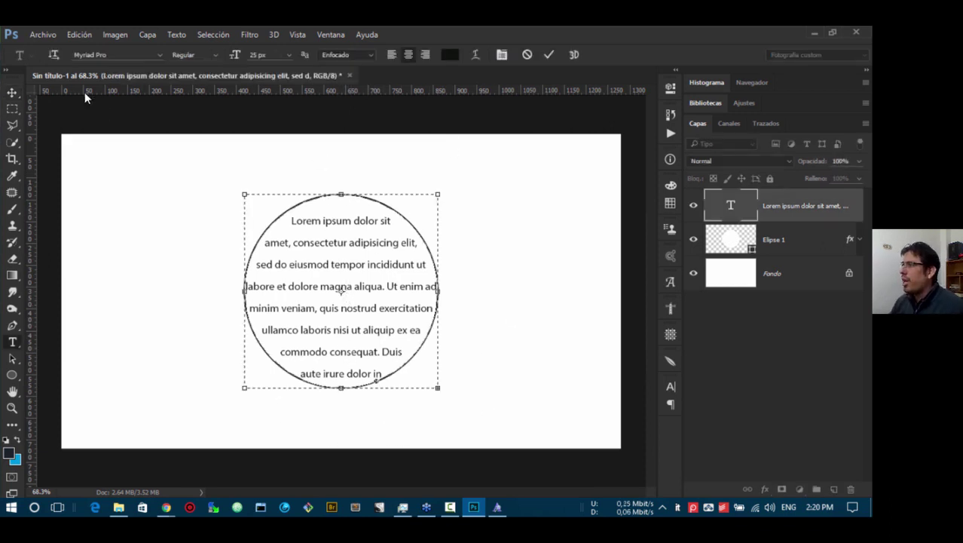
pyautogui.click(12, 94)
pyautogui.moveTo(848, 205); pyautogui.dragTo(850, 490)
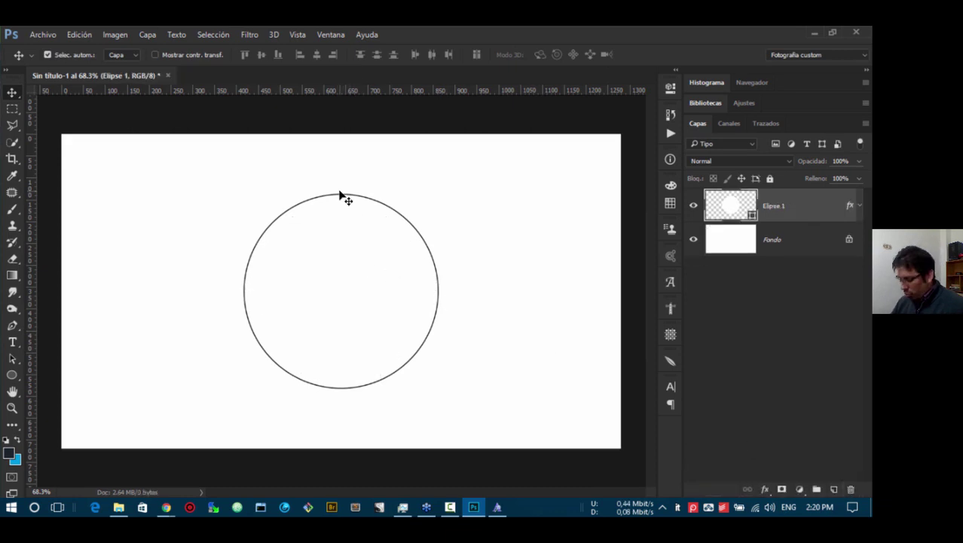
# - Lower the circle layer's opacity to 8% and write "este es un texto circular" along the circle's outline, starting from its left side
pyautogui.press('t')
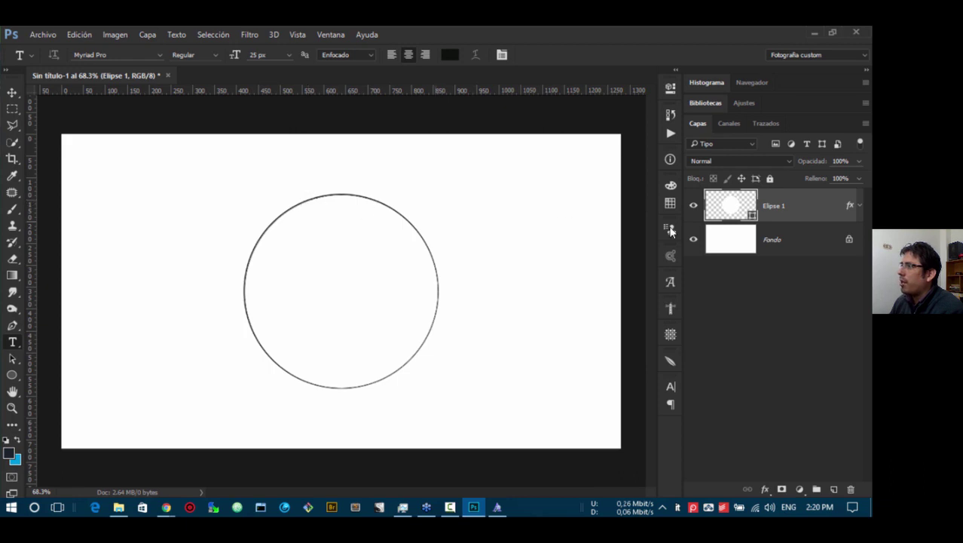
pyautogui.moveTo(808, 162); pyautogui.dragTo(811, 164)
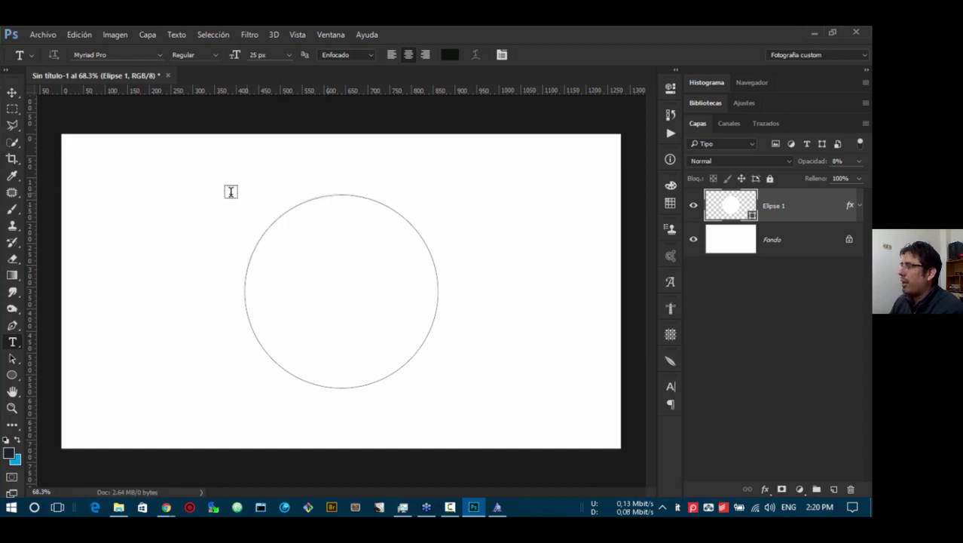
pyautogui.click(245, 285)
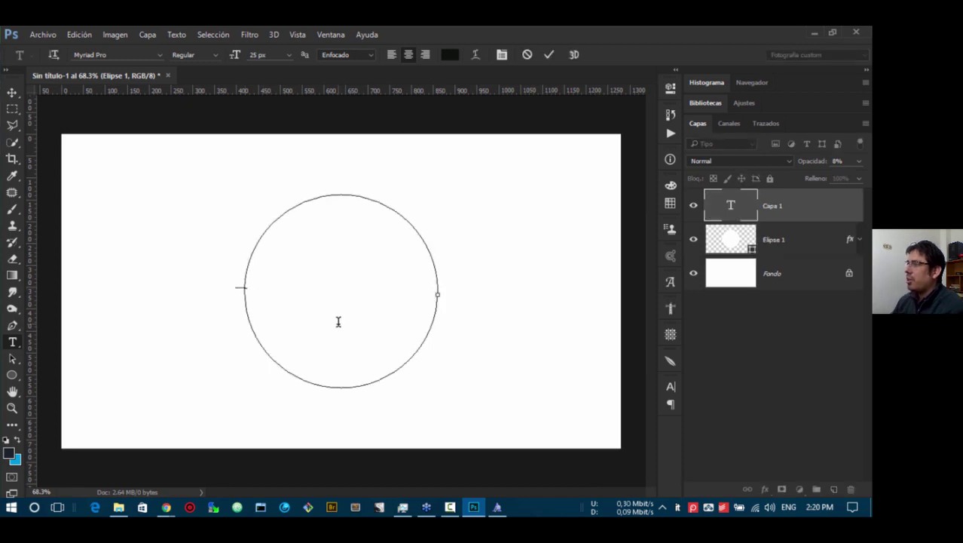
pyautogui.write('este es')
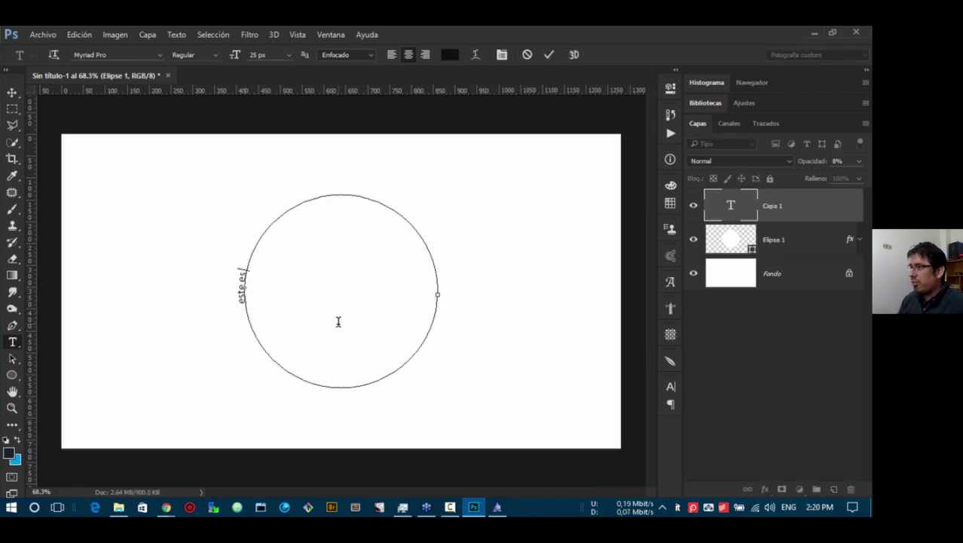
pyautogui.write(' un texto circular')
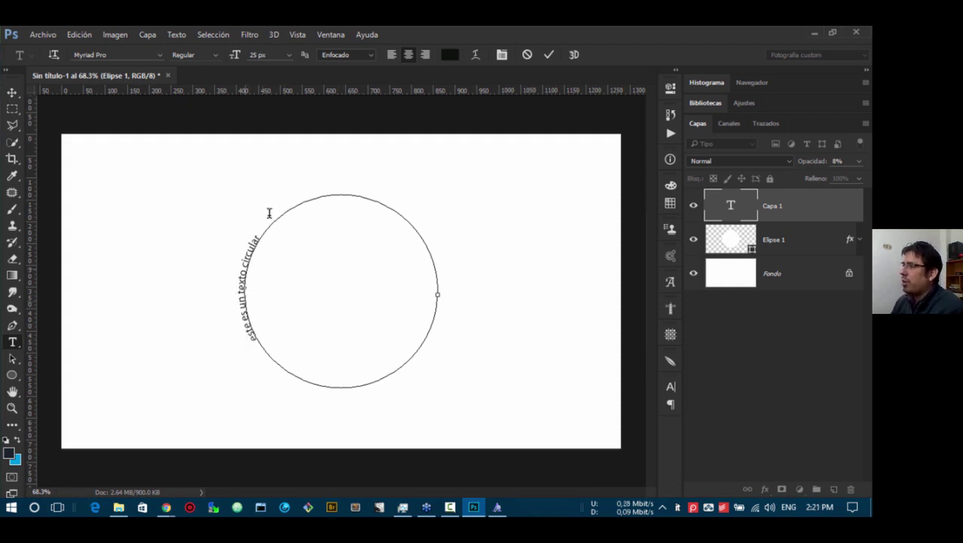
# - Try left, right and centre alignment on the circular text, leave it left-aligned and finish editing it
pyautogui.click(394, 54)
pyautogui.click(429, 58)
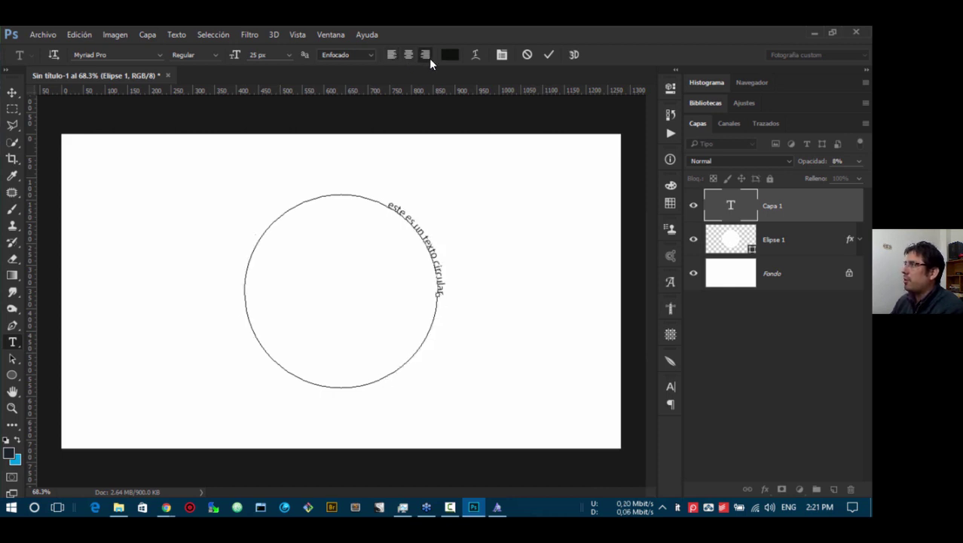
pyautogui.click(409, 55)
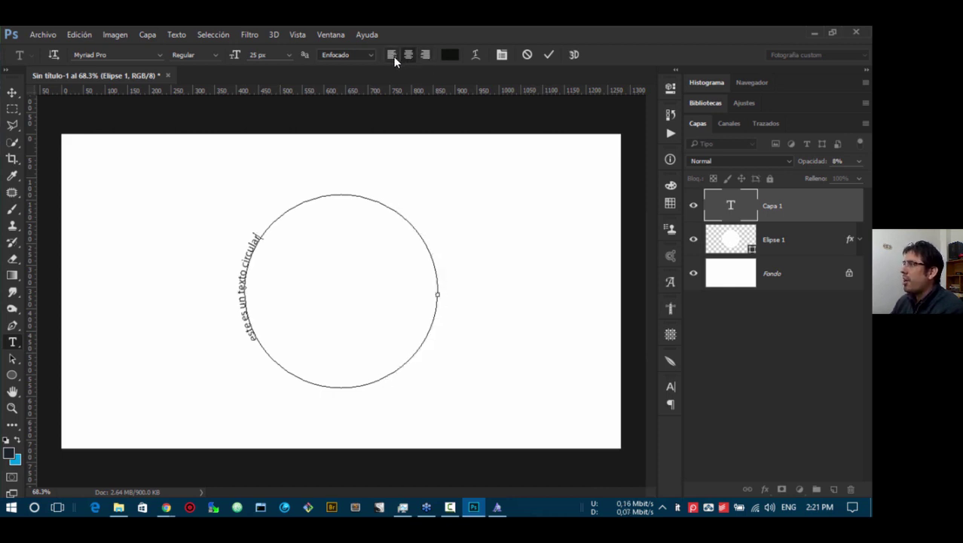
pyautogui.click(393, 56)
pyautogui.click(411, 56)
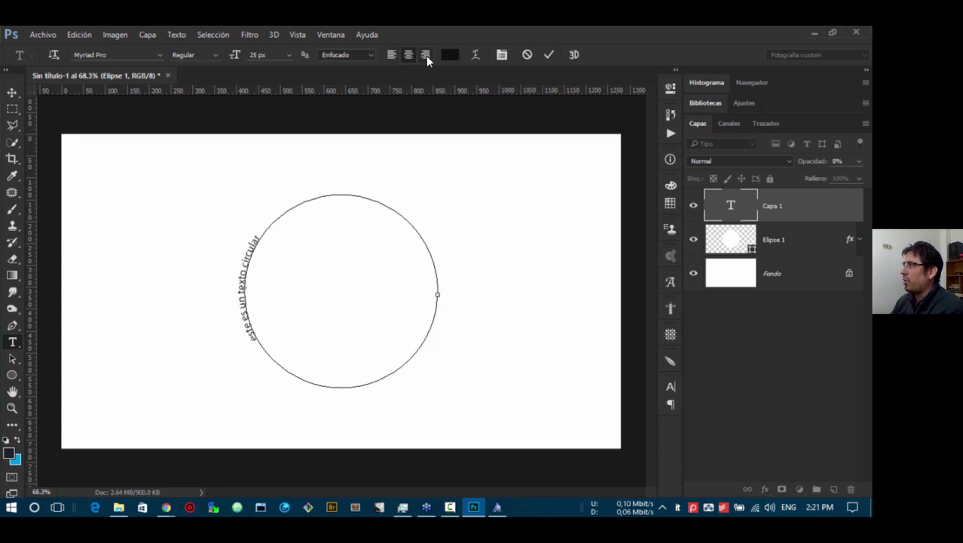
pyautogui.click(426, 56)
pyautogui.click(390, 55)
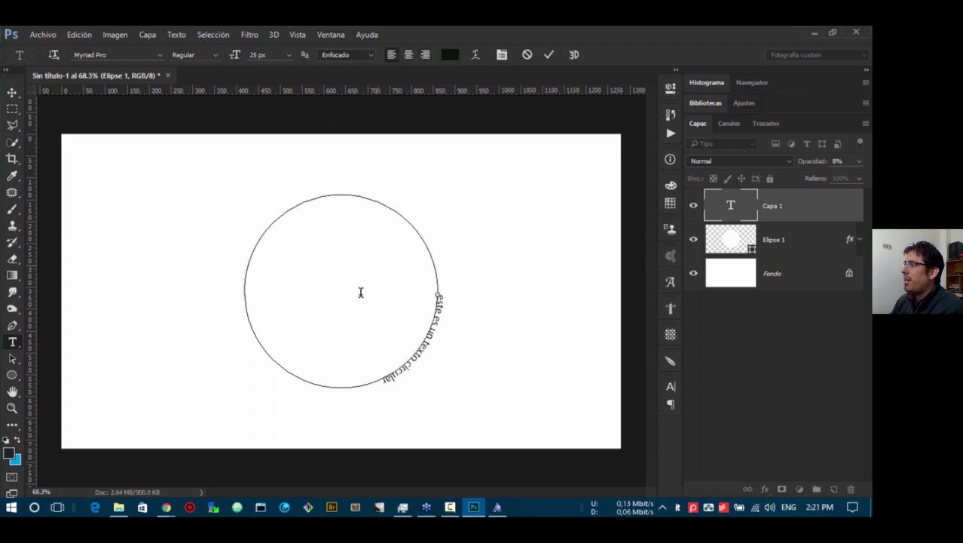
pyautogui.click(12, 93)
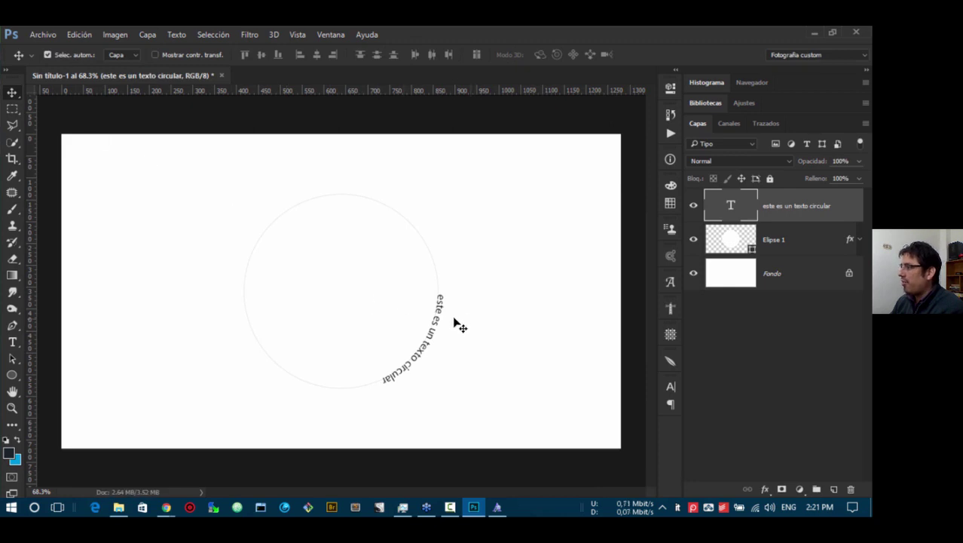
# - Extend the circular text with "que aprenndí a hacer con Photoshop" and commit the edit
pyautogui.press('t')
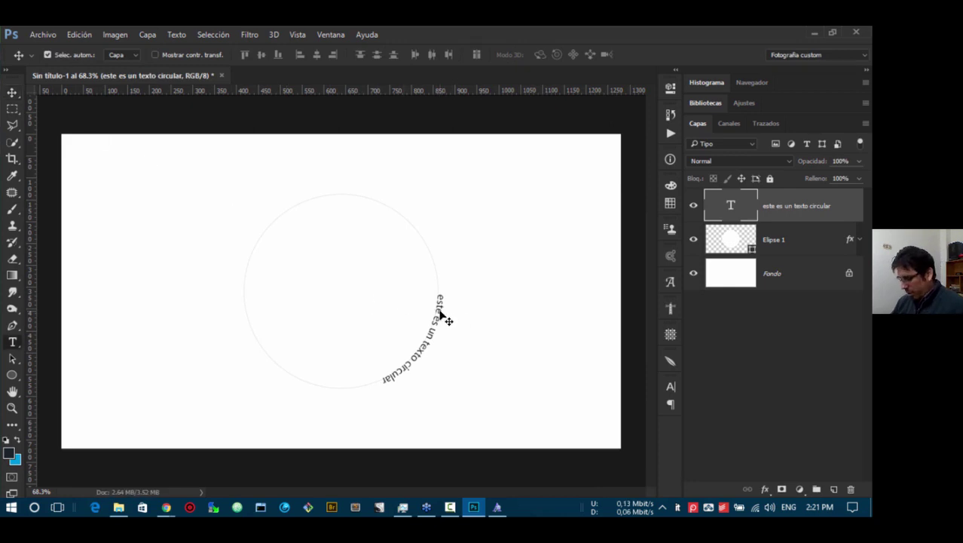
pyautogui.click(419, 417)
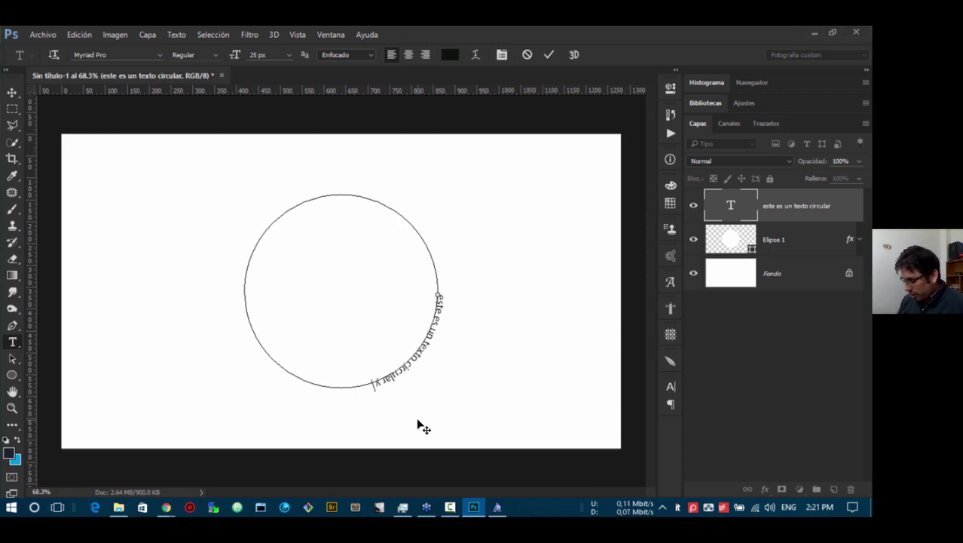
pyautogui.write('con el')
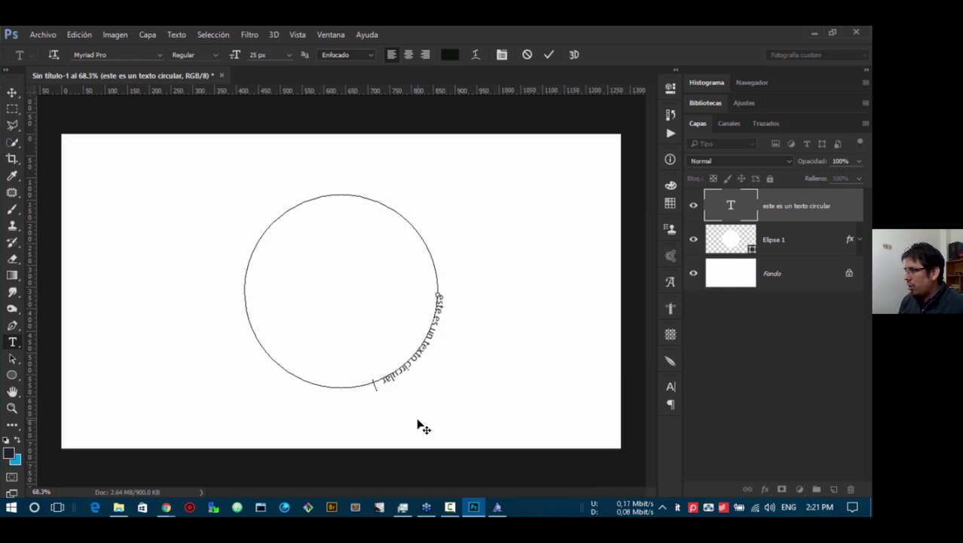
pyautogui.write('aprendi a')
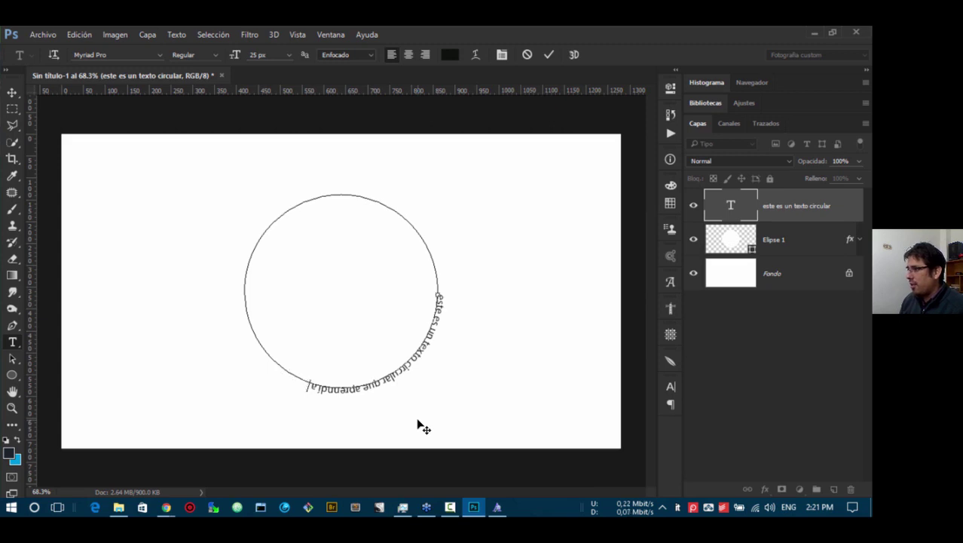
pyautogui.write('hace')
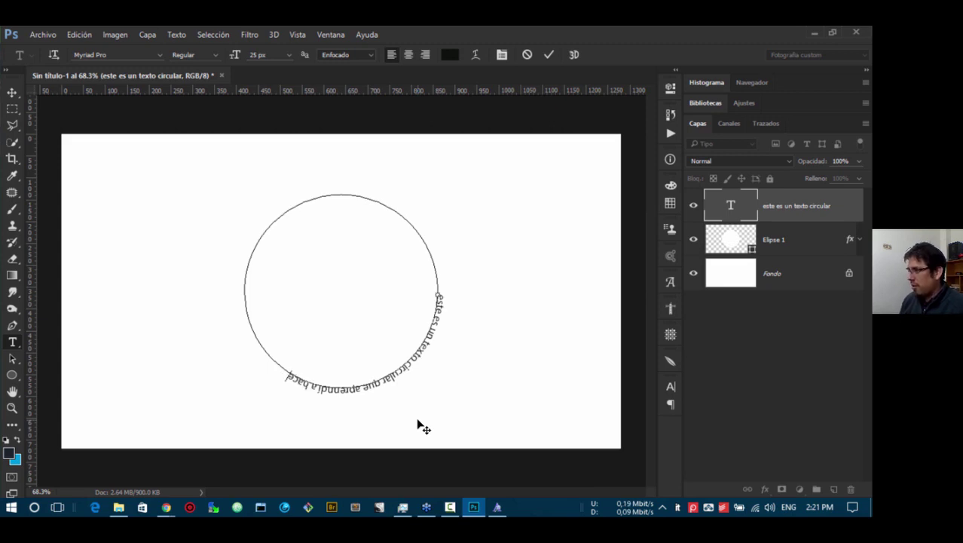
pyautogui.write('r con photosho')
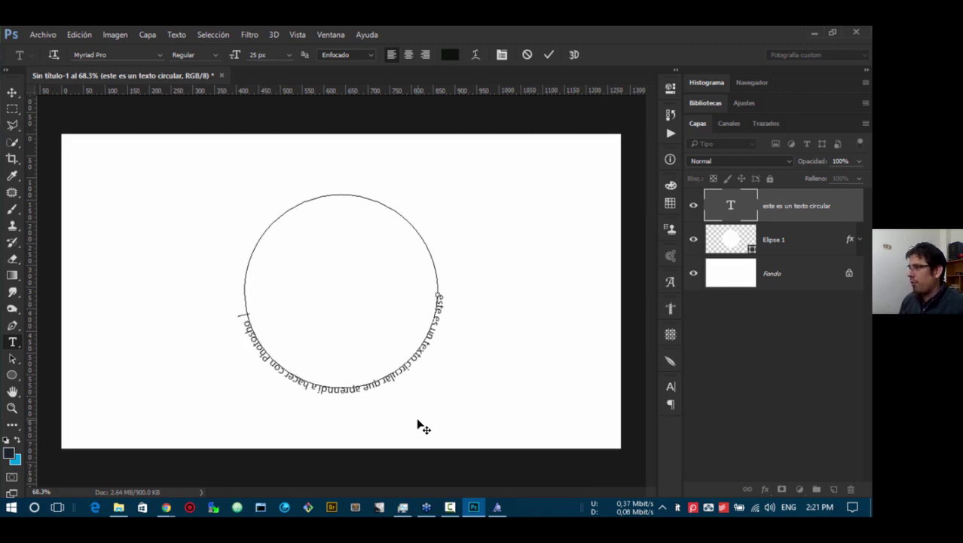
pyautogui.write('p')
pyautogui.hotkey('ctrl', 'Return')
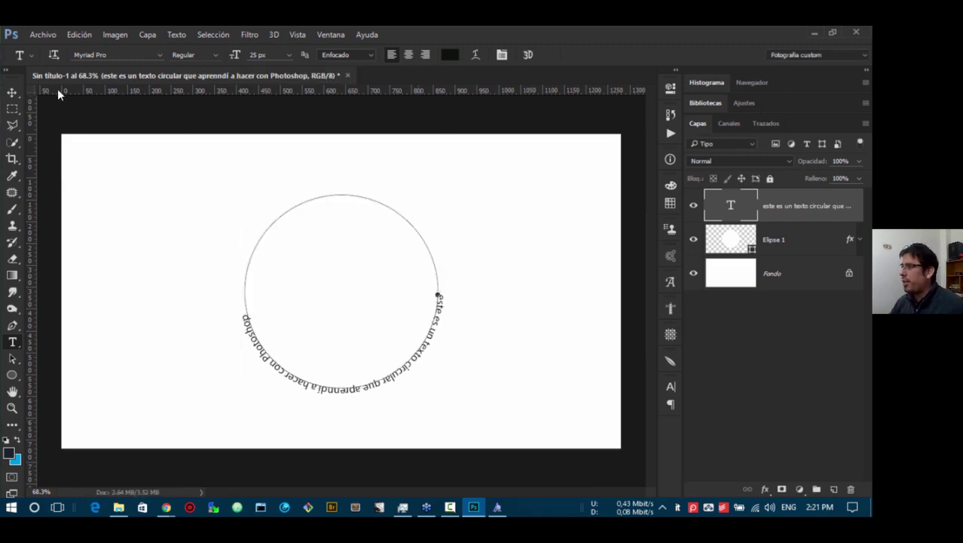
pyautogui.click(13, 94)
pyautogui.click(178, 205)
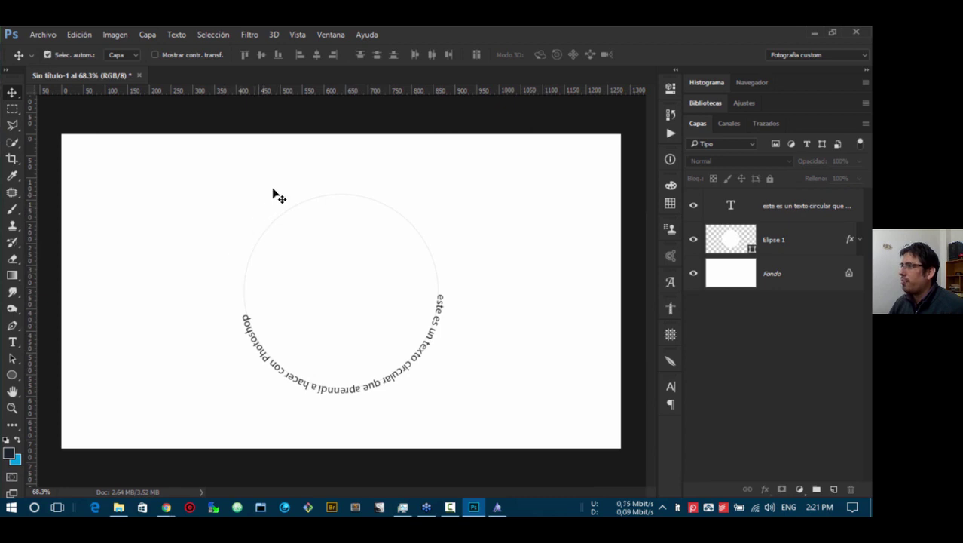
# - Try to slide the starting point of the circular text along its path with the Path Selection tool
pyautogui.click(436, 328)
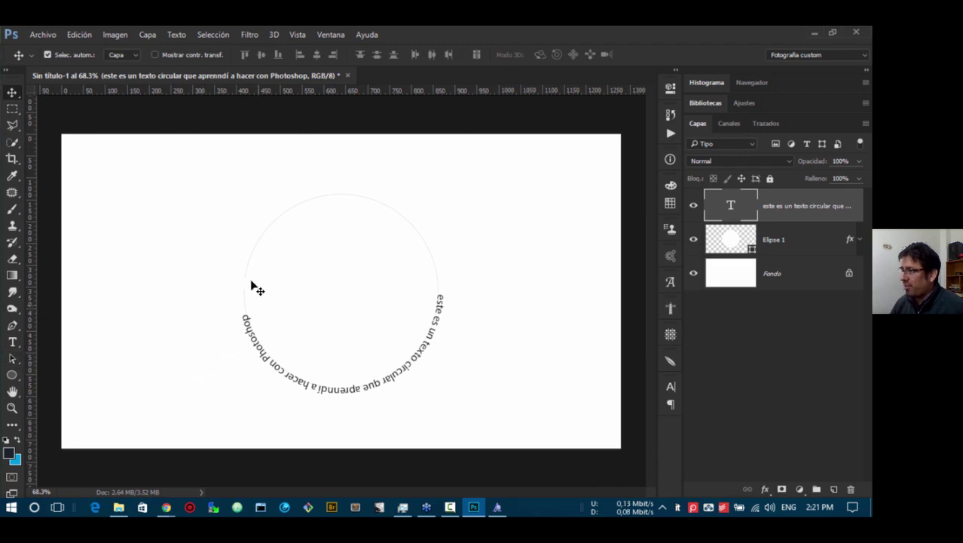
pyautogui.click(12, 359)
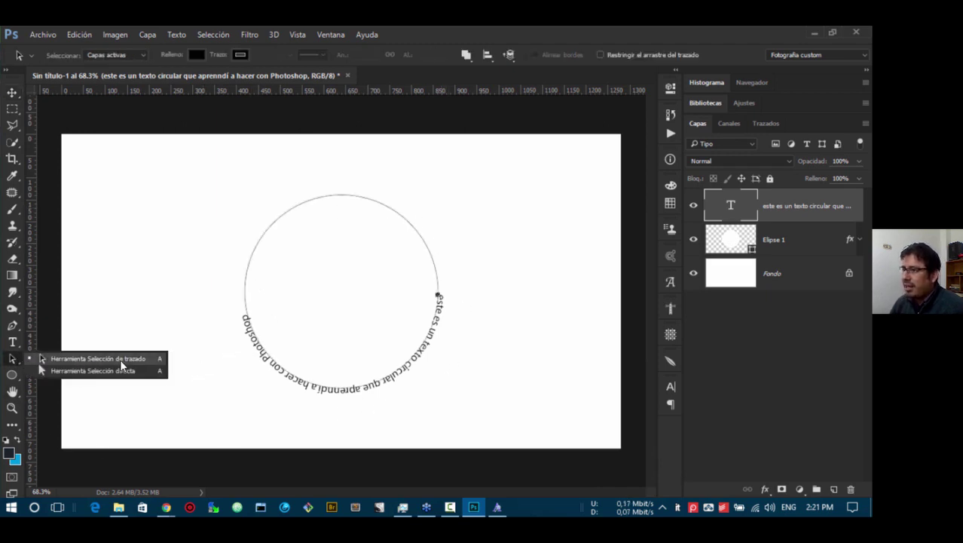
pyautogui.click(117, 359)
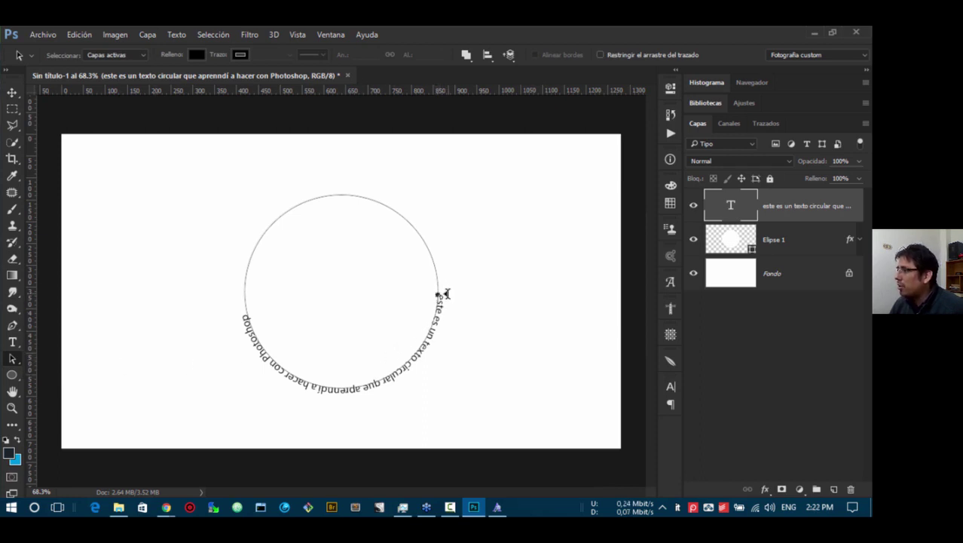
pyautogui.moveTo(440, 294)
pyautogui.mouseDown()
pyautogui.moveTo(426, 356)
pyautogui.moveTo(446, 338)
pyautogui.moveTo(439, 295)
pyautogui.mouseUp()
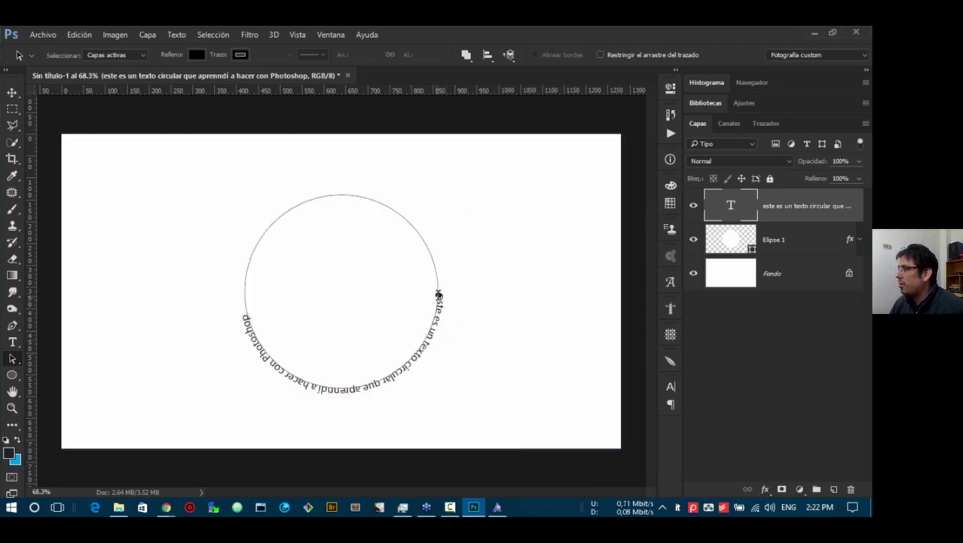
pyautogui.press('v')
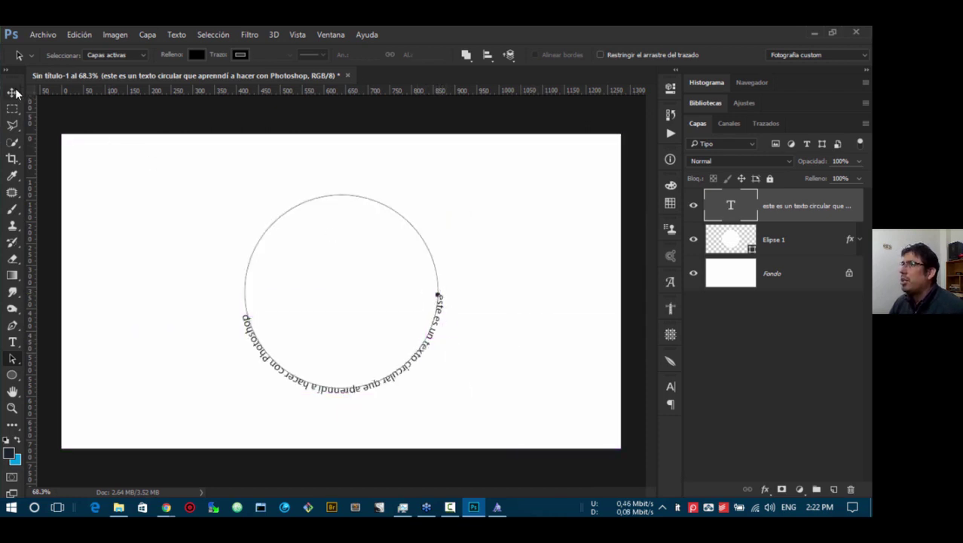
# - Delete the Elipse 1 circle layer, keeping only the circular text above the background
pyautogui.click(790, 243)
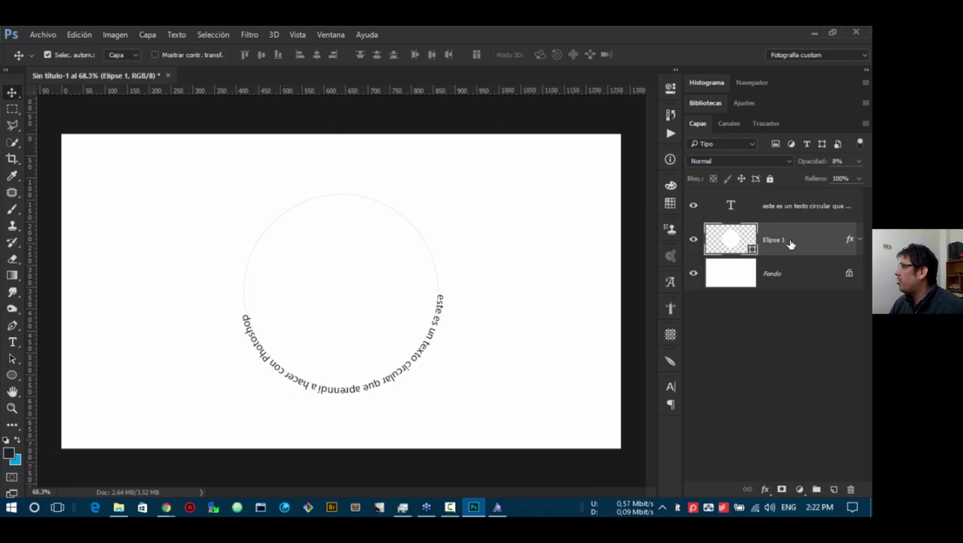
pyautogui.click(852, 489)
pyautogui.click(387, 218)
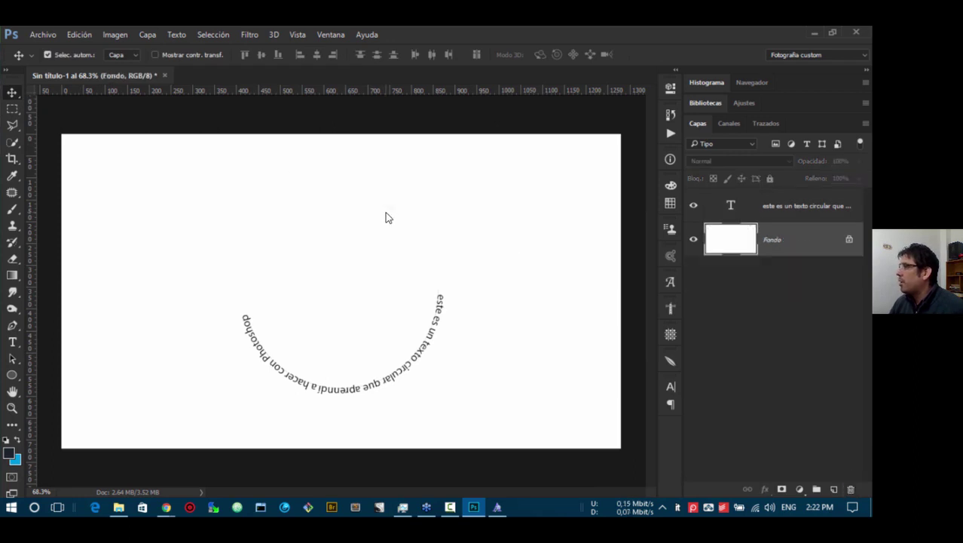
# - Try again to shift the start marker of the remaining circular text along its path with the Path Selection tool
pyautogui.click(446, 315)
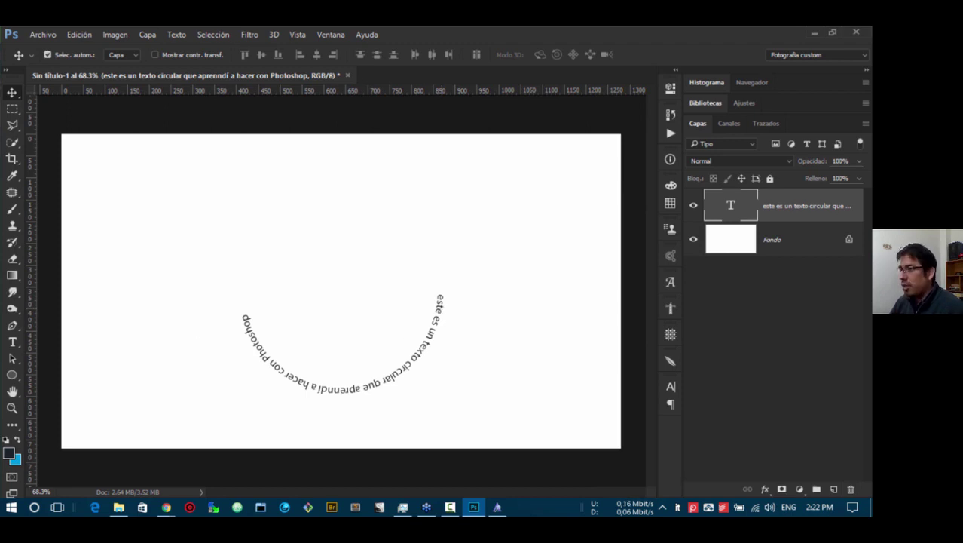
pyautogui.click(19, 359)
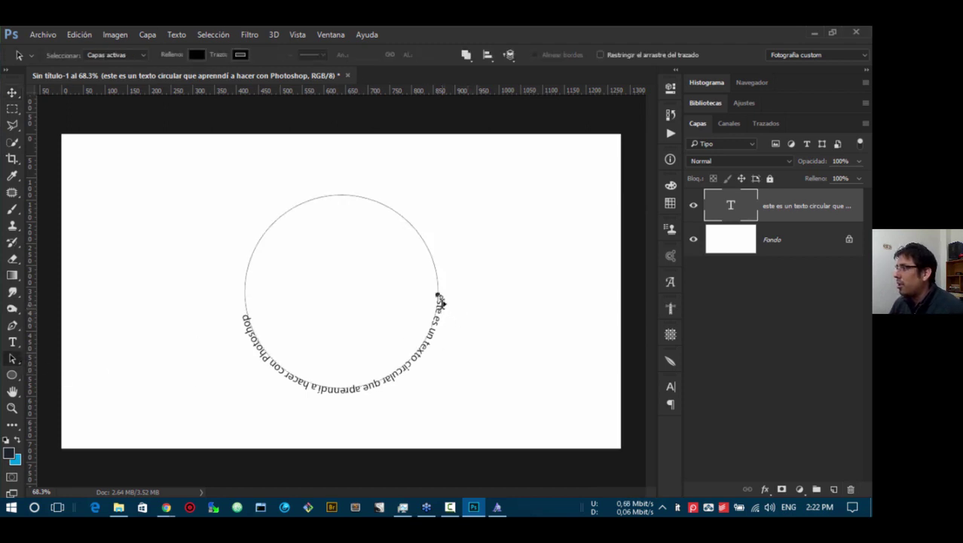
pyautogui.moveTo(435, 294)
pyautogui.mouseDown()
pyautogui.moveTo(408, 293)
pyautogui.moveTo(440, 297)
pyautogui.mouseUp()
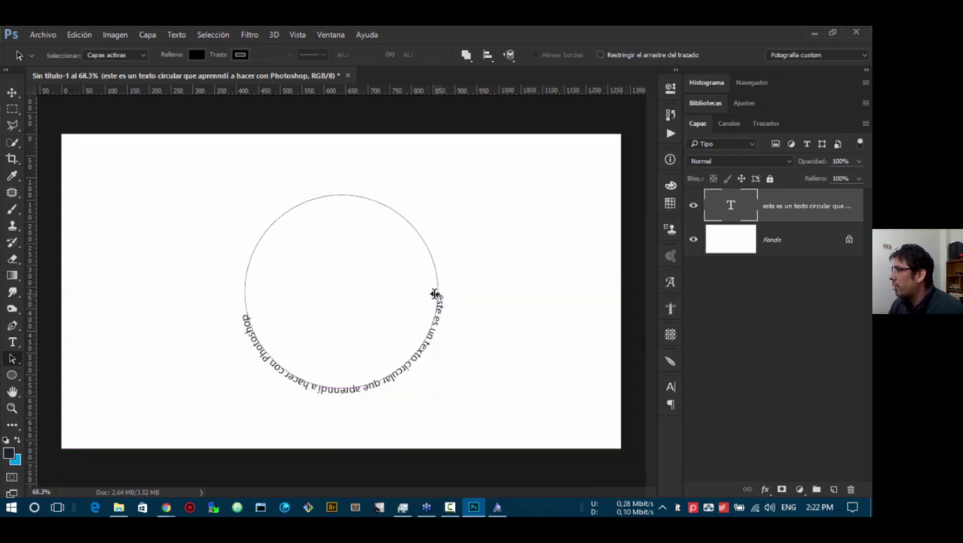
pyautogui.moveTo(441, 294); pyautogui.dragTo(440, 296)
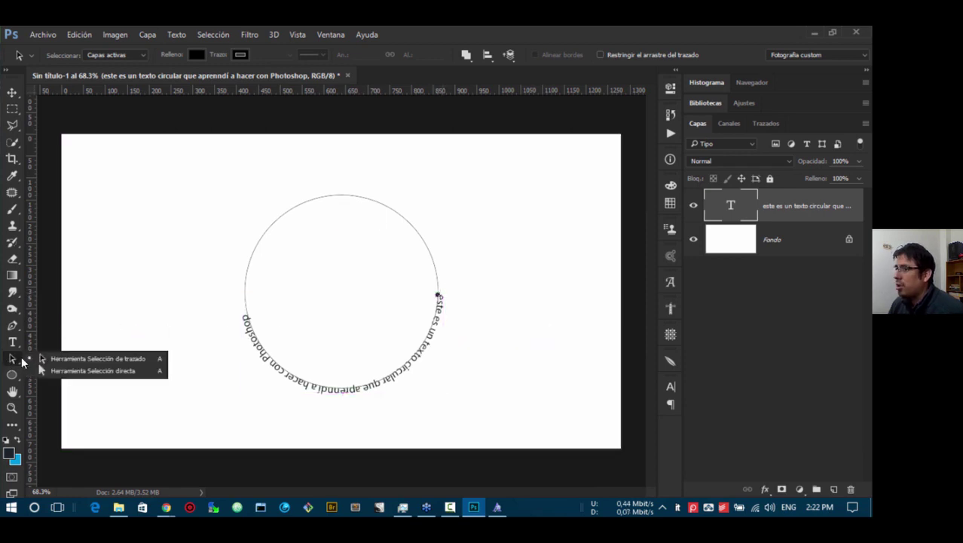
# - Try to move the start of the circular text with the Direct Selection tool and restore the path's shape
pyautogui.click(157, 371)
pyautogui.click(439, 298)
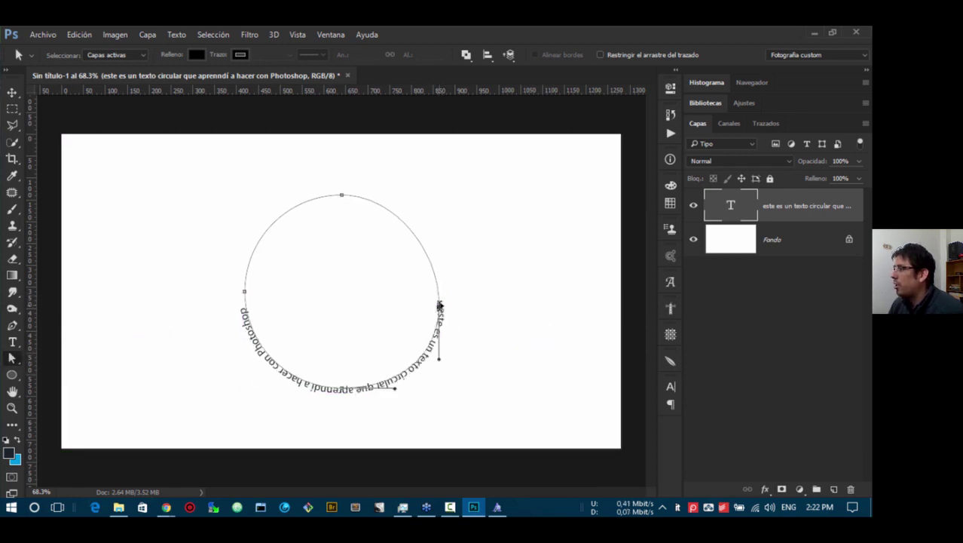
pyautogui.click(443, 312)
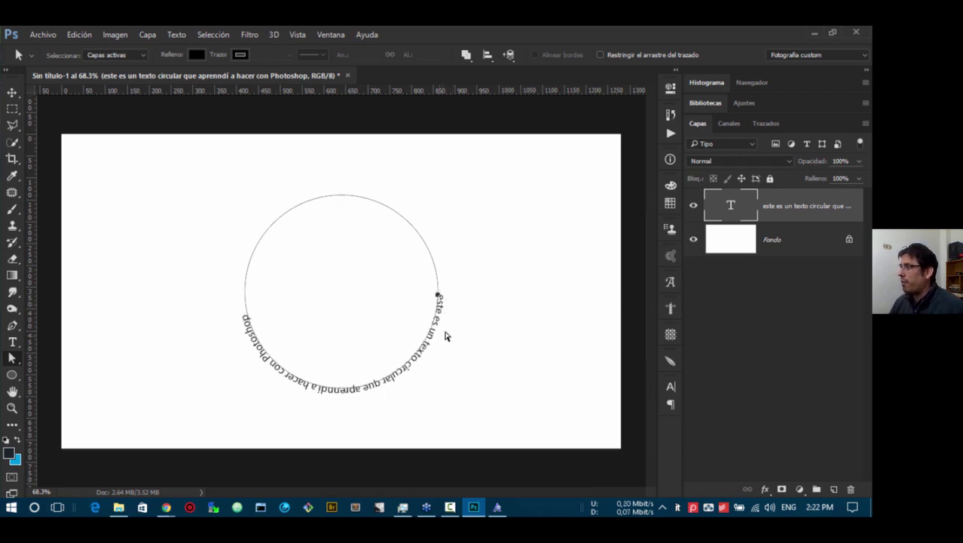
pyautogui.click(457, 323)
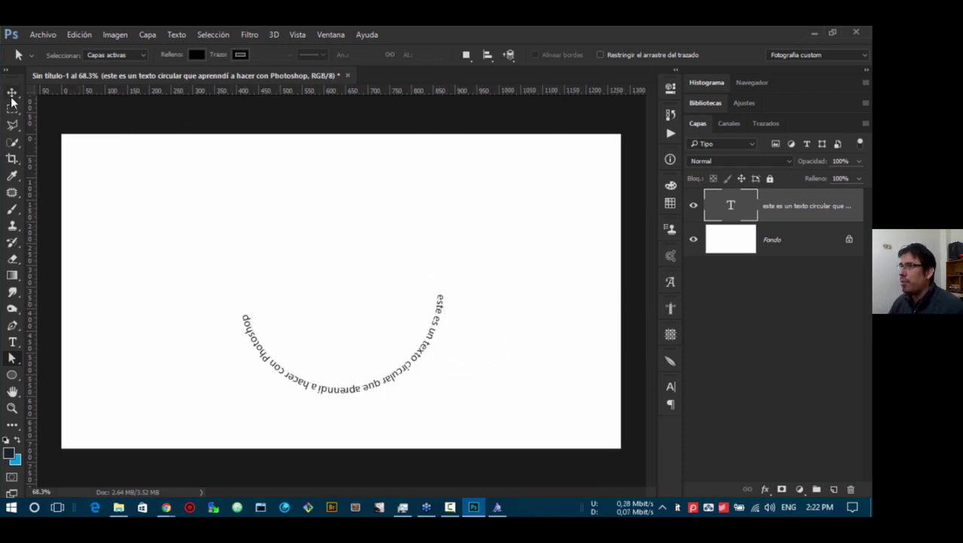
pyautogui.click(12, 94)
# - Slide the start of the text to the circle's left side with the Path Selection tool, so it runs over the upper arc
pyautogui.click(14, 359)
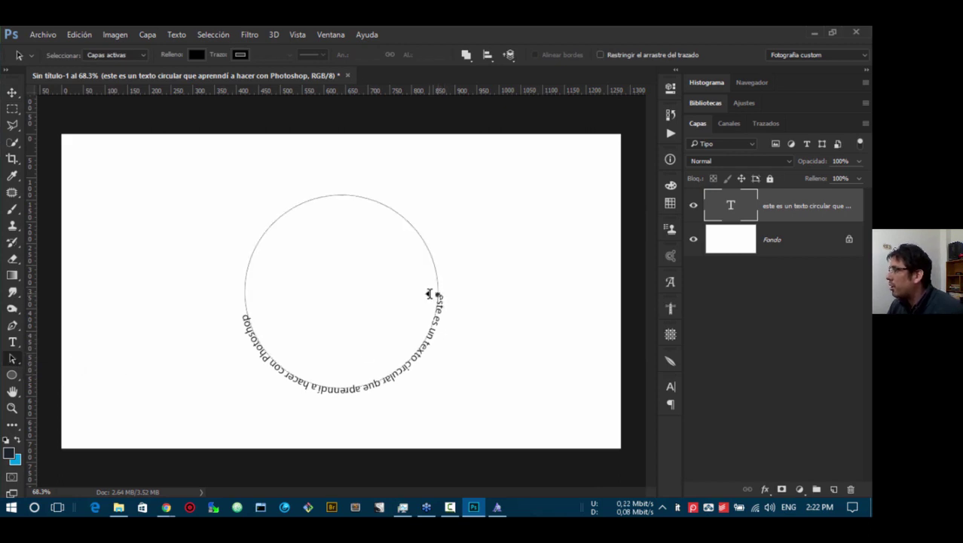
pyautogui.click(439, 296)
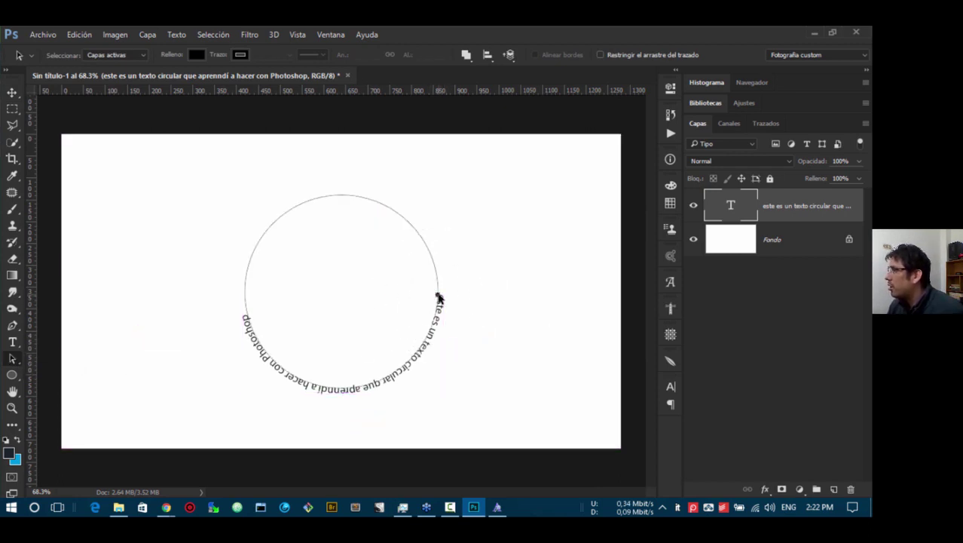
pyautogui.moveTo(438, 296); pyautogui.dragTo(451, 357)
pyautogui.hotkey('ctrl', 'z')
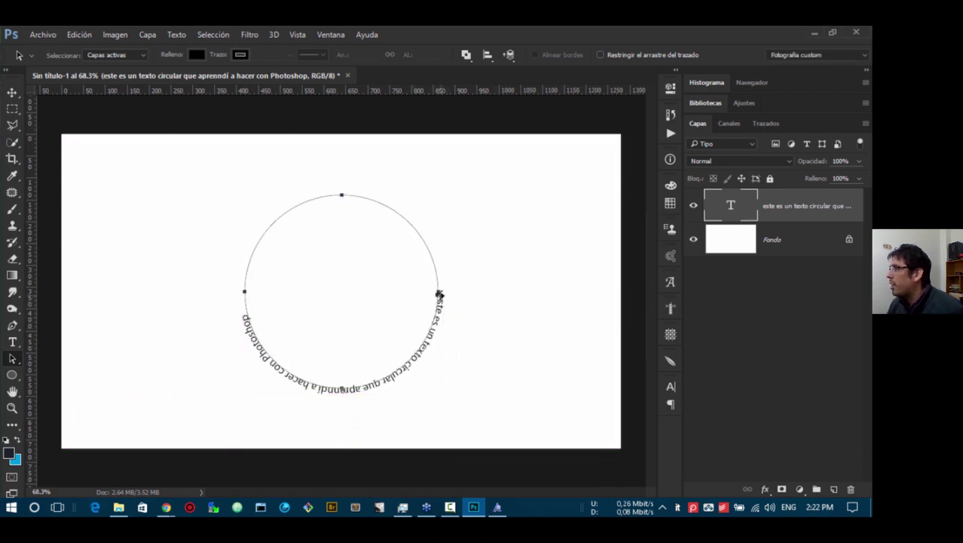
pyautogui.click(440, 295)
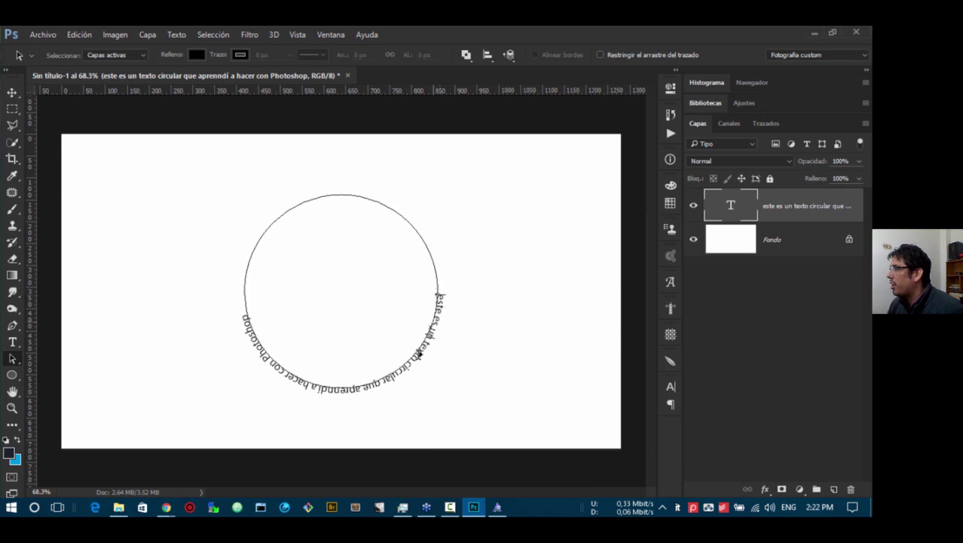
pyautogui.moveTo(273, 196); pyautogui.dragTo(236, 285)
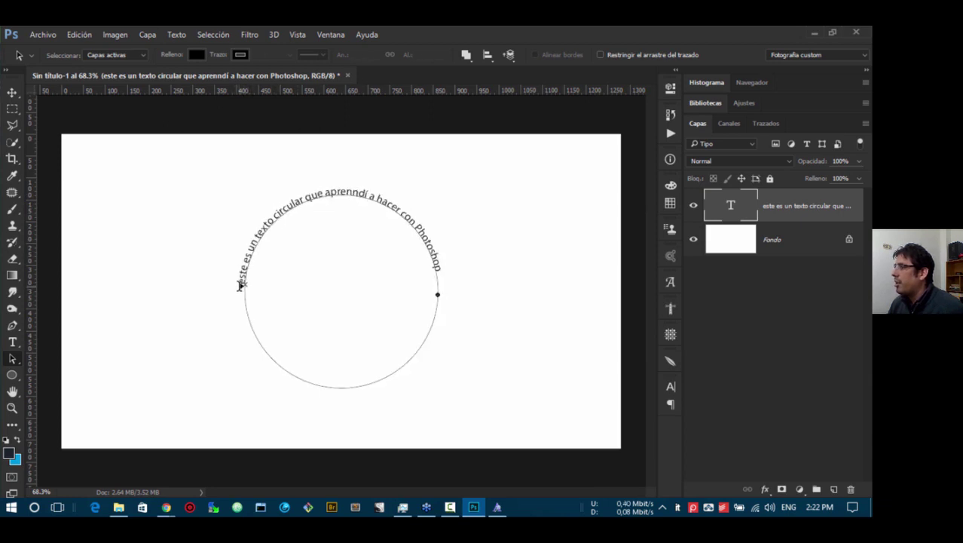
# - Reposition the text's start and end markers along the path, with the start at the circle's lower right and the end at its upper left
pyautogui.rightClick(15, 362)
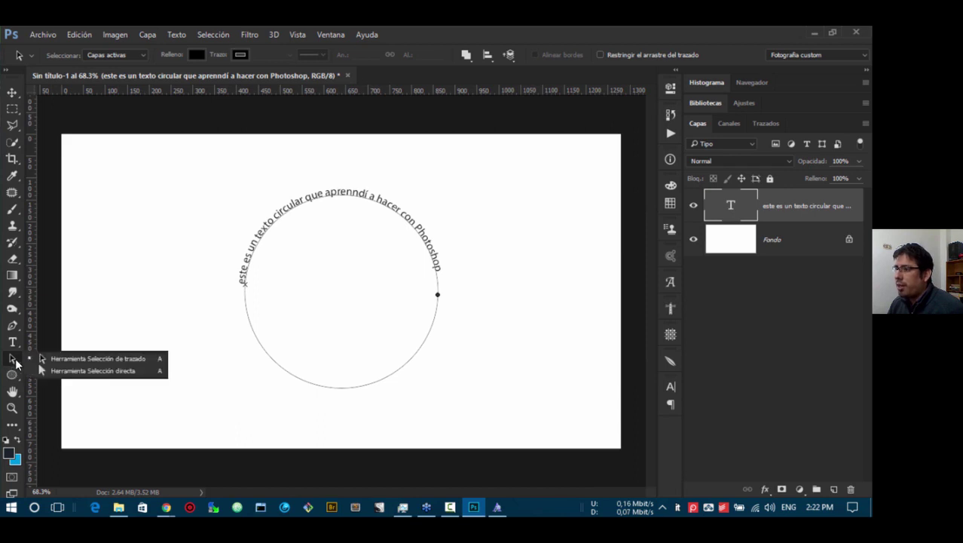
pyautogui.click(31, 357)
pyautogui.moveTo(239, 283); pyautogui.dragTo(285, 205)
pyautogui.moveTo(436, 291); pyautogui.dragTo(396, 389)
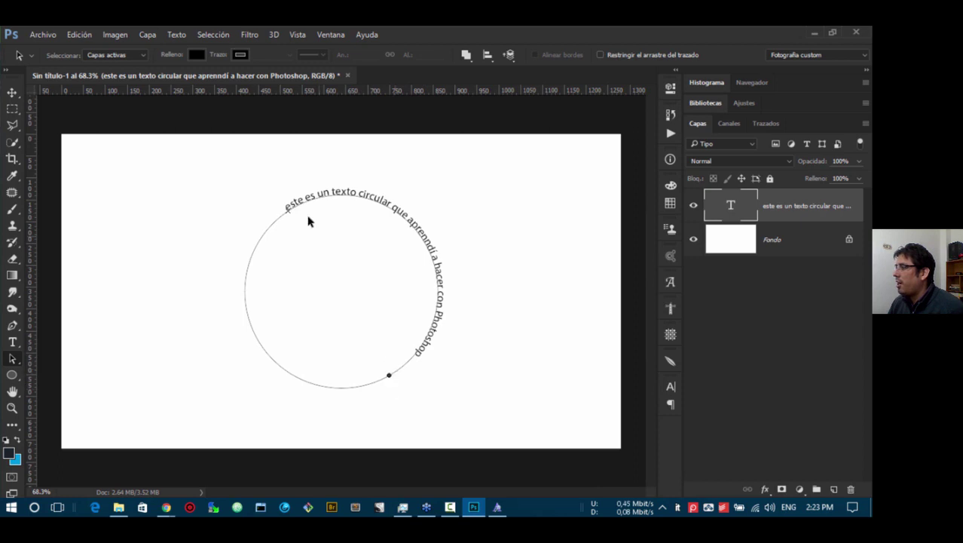
pyautogui.moveTo(289, 213); pyautogui.dragTo(240, 209)
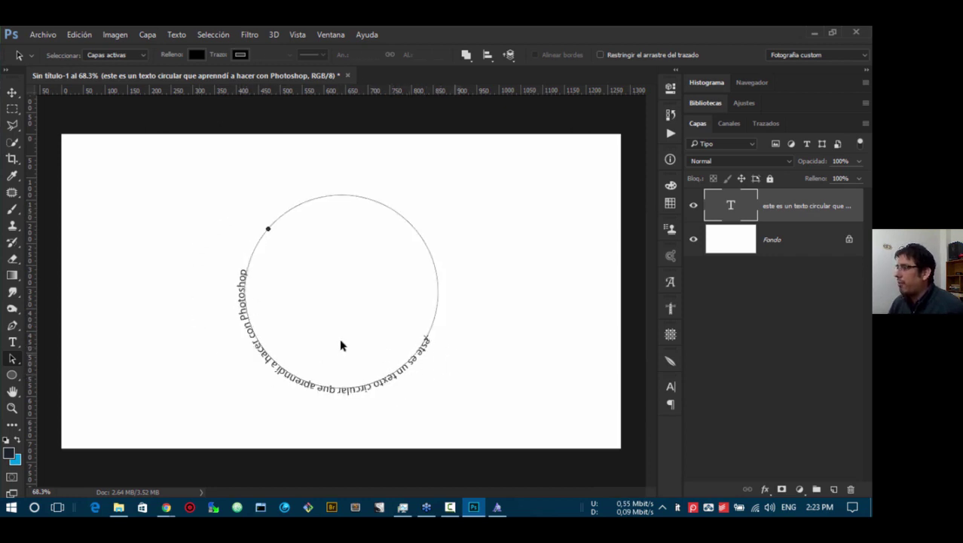
# - Reposition the text's start and end markers along the circle, with the start at its lower right and the end at its left side
pyautogui.moveTo(426, 337); pyautogui.dragTo(180, 330)
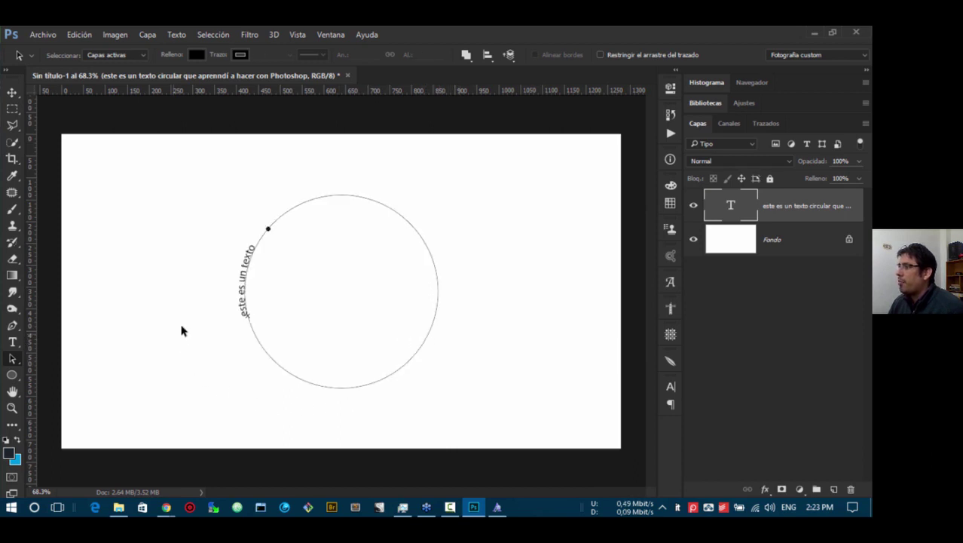
pyautogui.moveTo(269, 228); pyautogui.dragTo(389, 247)
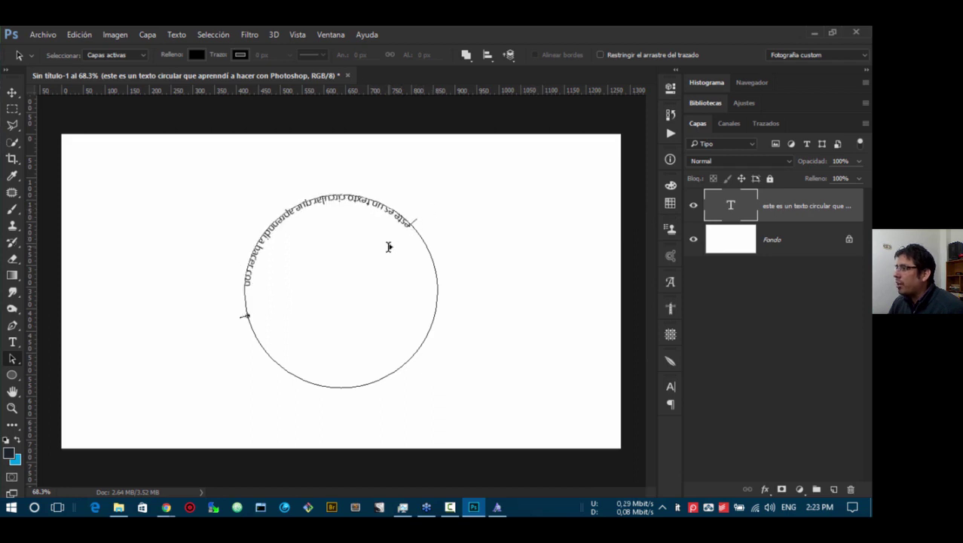
pyautogui.moveTo(242, 315); pyautogui.dragTo(432, 388)
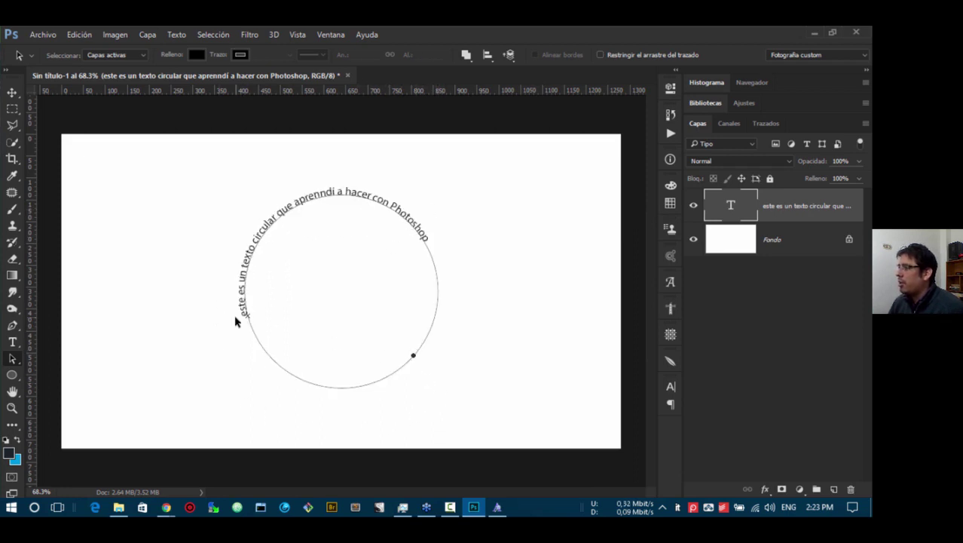
pyautogui.moveTo(245, 315); pyautogui.dragTo(424, 330)
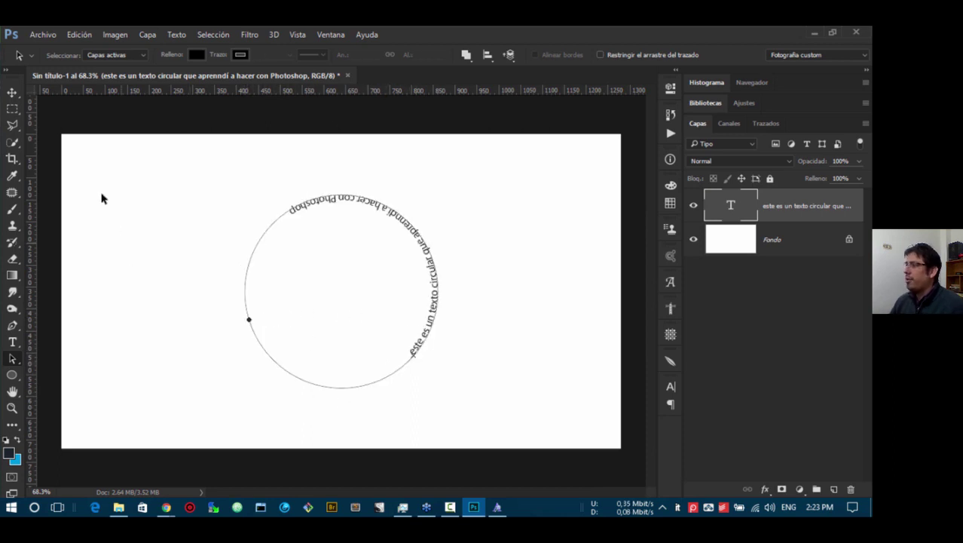
# - Rotate the circular text about 131 degrees so it reads along the lower arc, and move it near the middle of the canvas
pyautogui.click(12, 93)
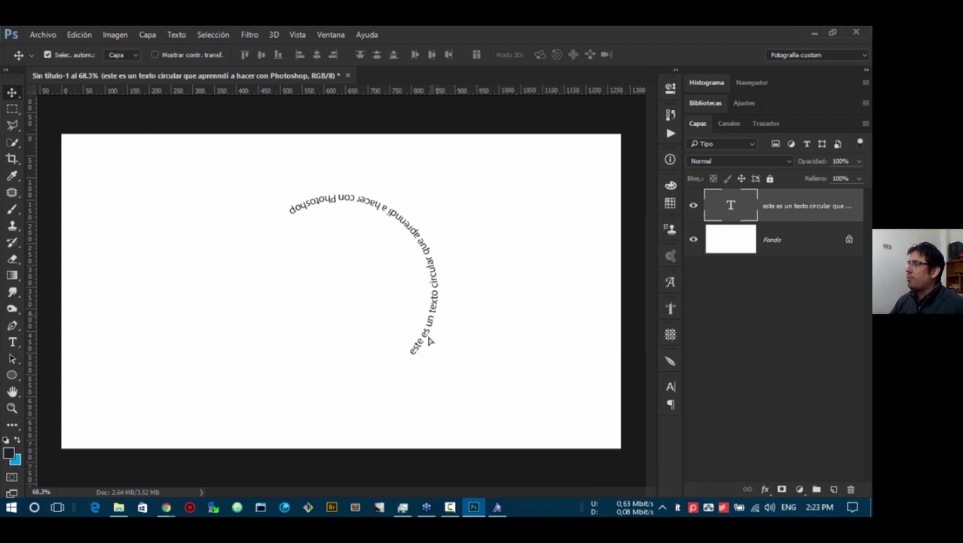
pyautogui.moveTo(431, 316); pyautogui.dragTo(307, 344)
pyautogui.hotkey('ctrl', 't')
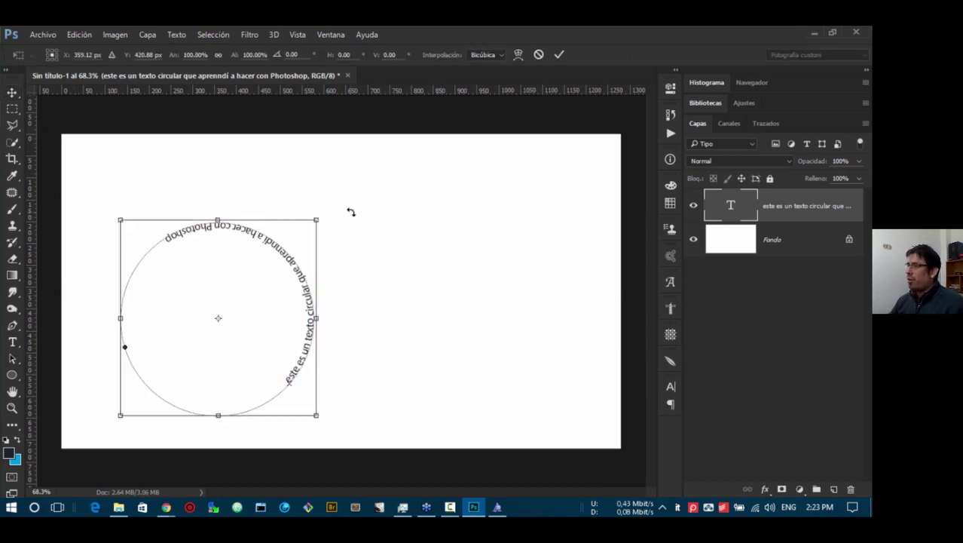
pyautogui.moveTo(348, 211); pyautogui.dragTo(213, 456)
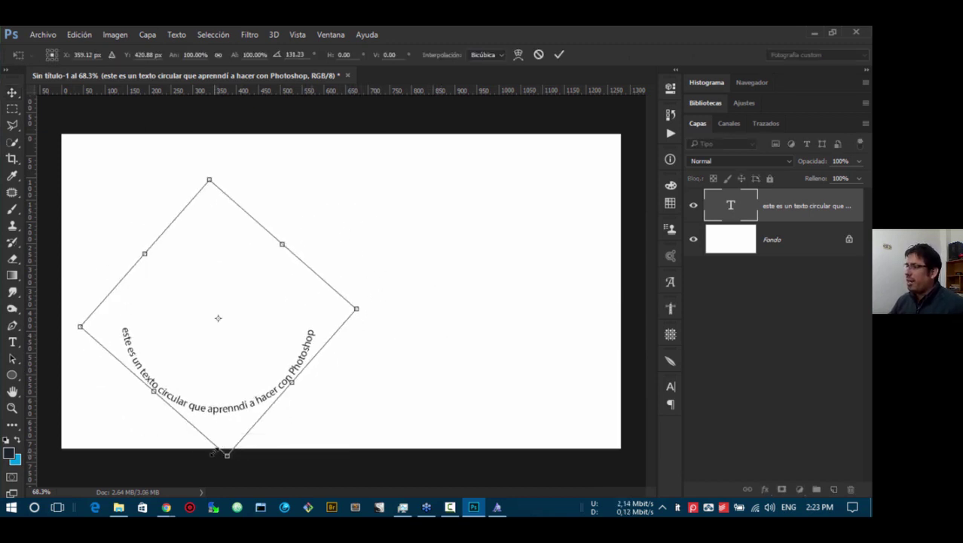
pyautogui.press('Return')
pyautogui.moveTo(276, 392); pyautogui.dragTo(385, 300)
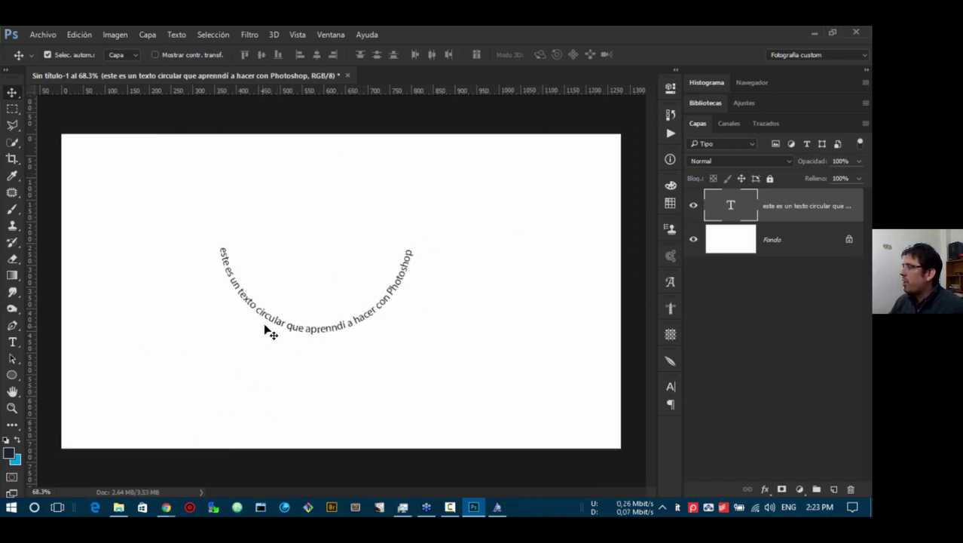
pyautogui.moveTo(328, 331); pyautogui.dragTo(322, 402)
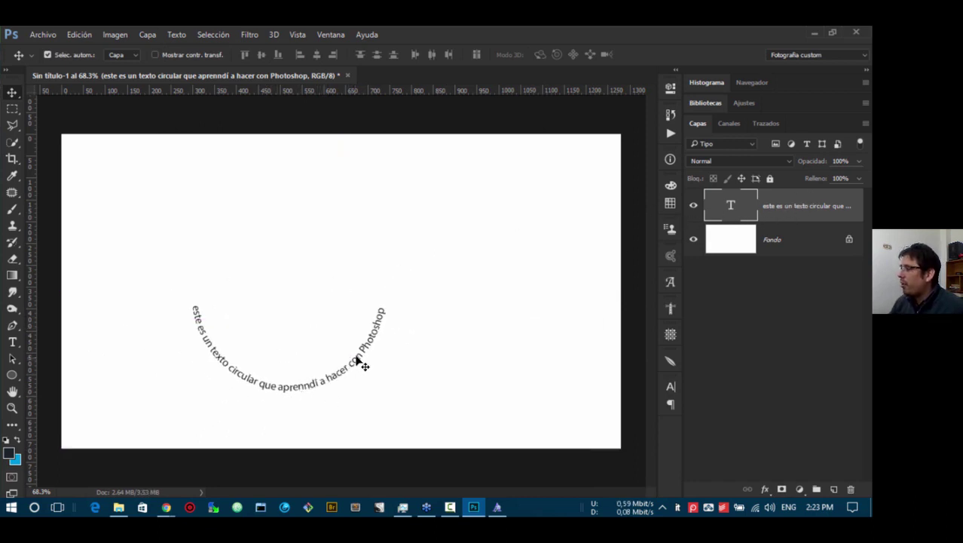
# - Correct the misspelled word "aprenndí" to "aprendí" in the circular text and return to the Move tool
pyautogui.press('t')
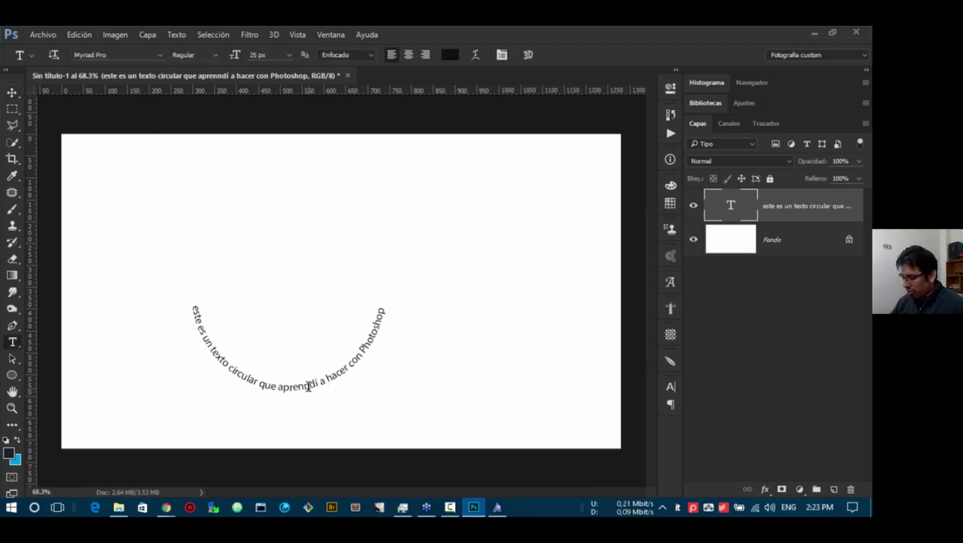
pyautogui.click(309, 386)
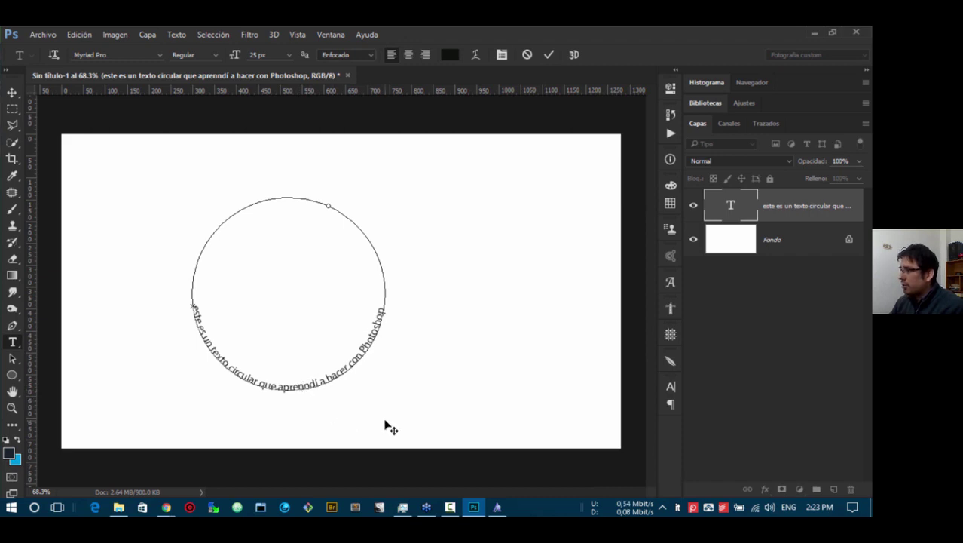
pyautogui.hotkey('ctrl', 'Return')
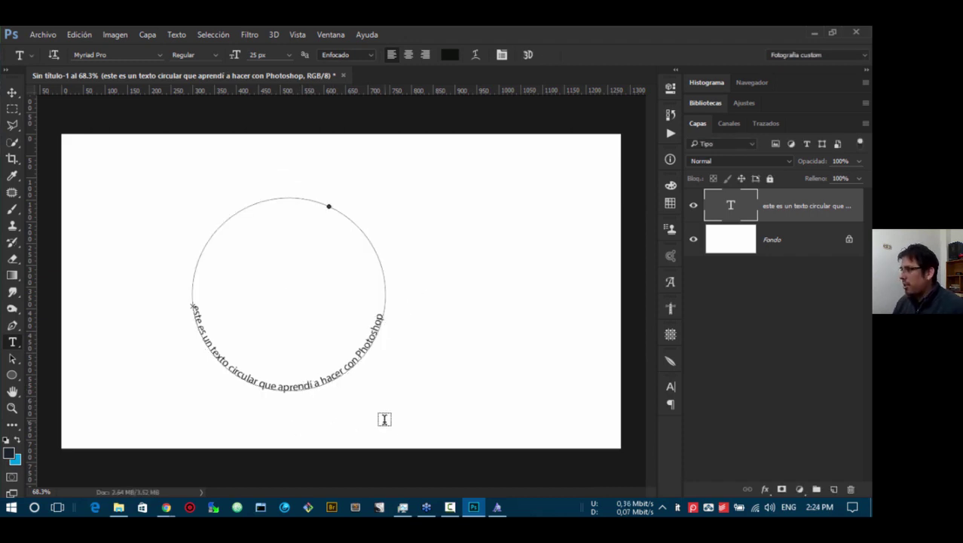
pyautogui.click(12, 92)
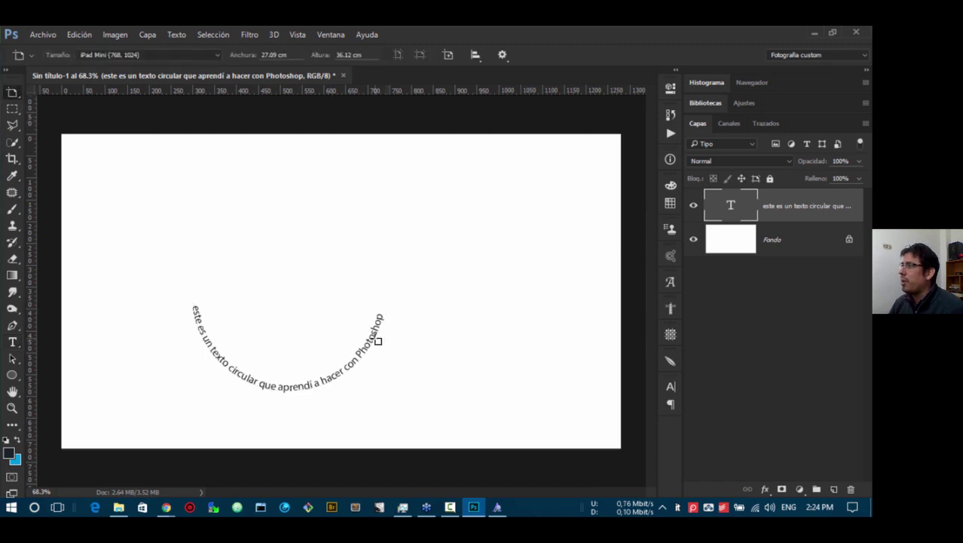
pyautogui.press('v')
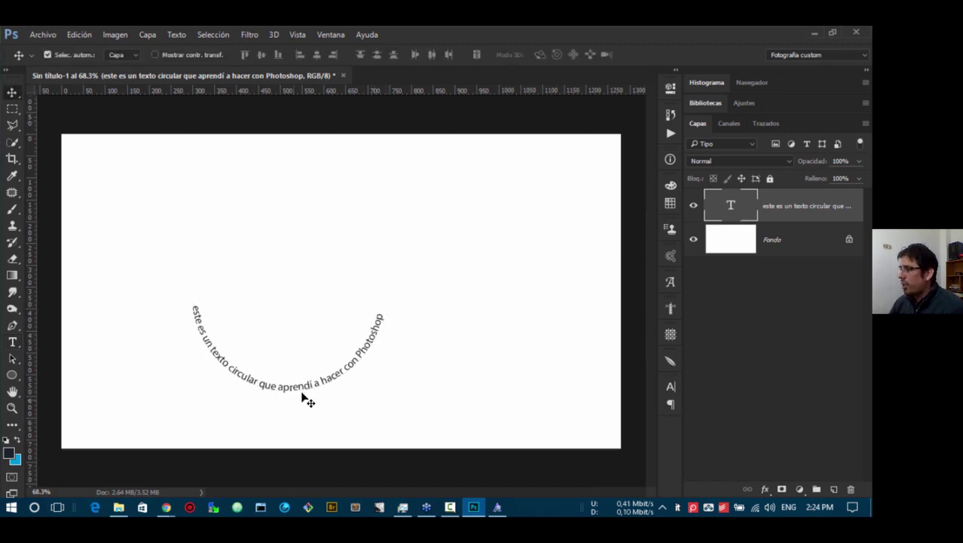
# - Shift the text's marker with the Path Selection tool so the text starts at the circle's upper right and runs down the outside
pyautogui.press('t')
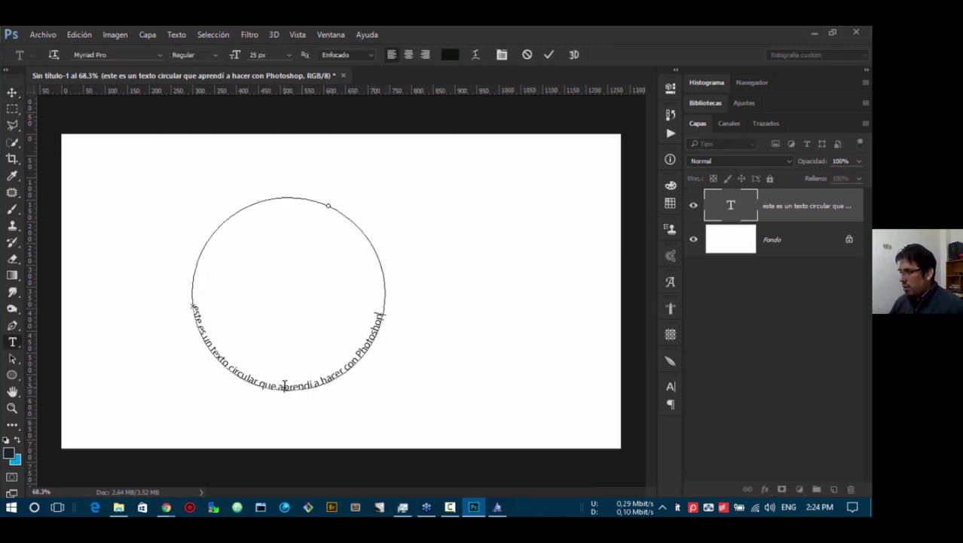
pyautogui.click(12, 359)
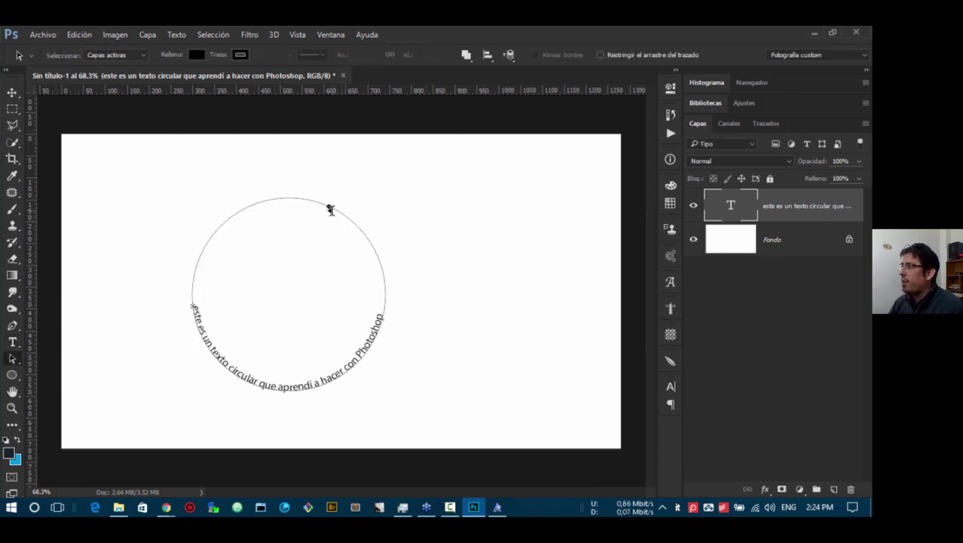
pyautogui.moveTo(330, 209)
pyautogui.mouseDown()
pyautogui.moveTo(378, 185)
pyautogui.moveTo(391, 215)
pyautogui.moveTo(378, 202)
pyautogui.moveTo(337, 220)
pyautogui.mouseUp()
# - Reshape the circular path into a wide irregular outline by pulling its anchor points outward with the Direct Selection tool
pyautogui.rightClick(16, 366)
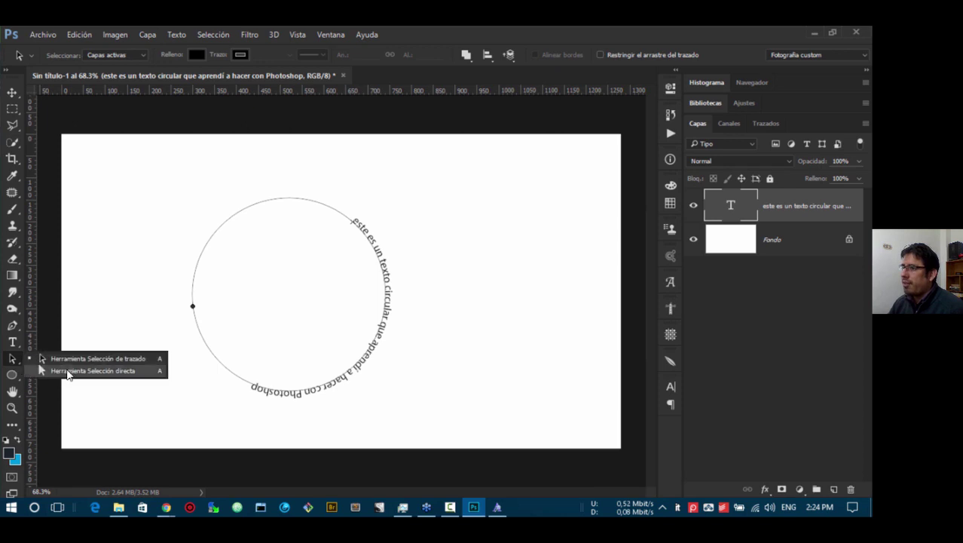
pyautogui.click(127, 358)
pyautogui.moveTo(194, 309); pyautogui.dragTo(108, 320)
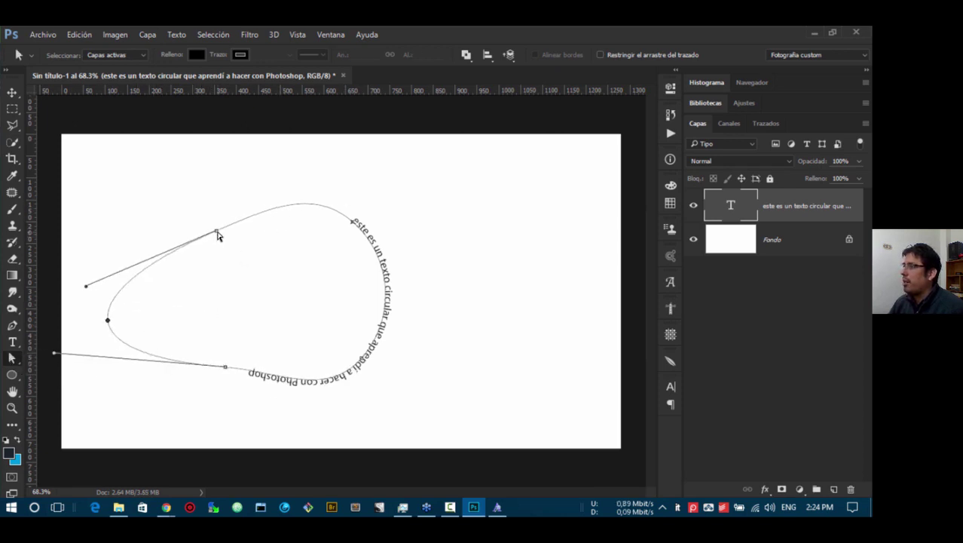
pyautogui.moveTo(217, 232); pyautogui.dragTo(332, 157)
pyautogui.moveTo(354, 226); pyautogui.dragTo(461, 200)
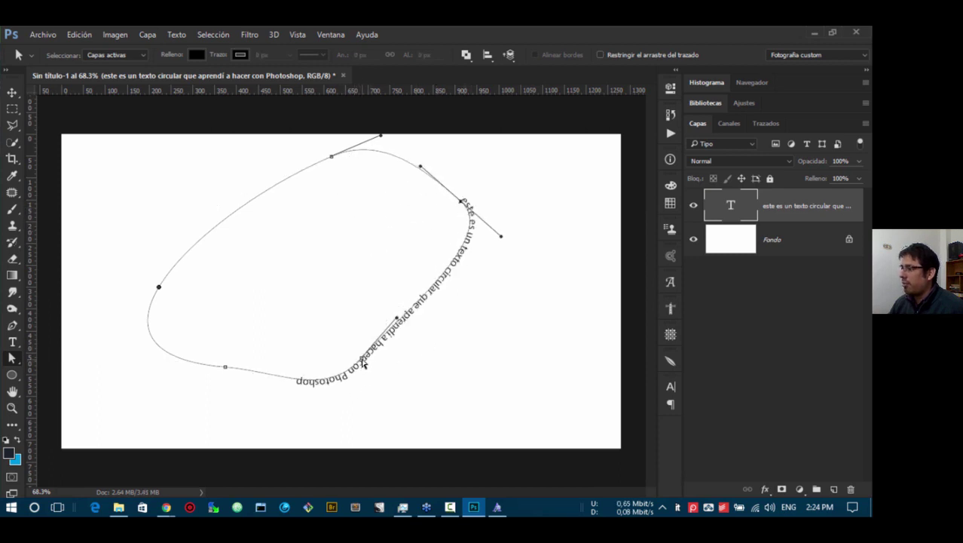
pyautogui.moveTo(361, 365); pyautogui.dragTo(387, 397)
pyautogui.click(225, 369)
pyautogui.moveTo(226, 369); pyautogui.dragTo(159, 402)
pyautogui.moveTo(400, 389); pyautogui.dragTo(447, 390)
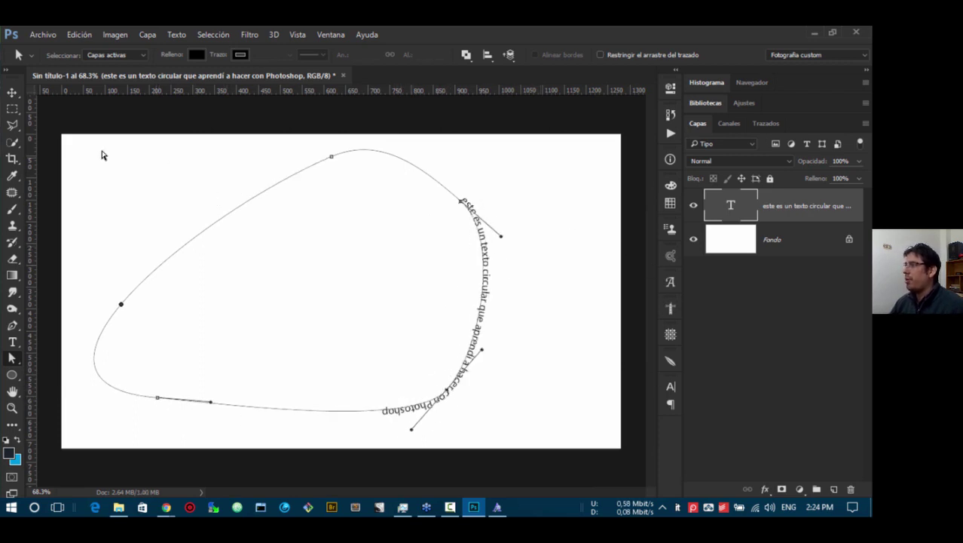
# - Leave path editing and delete the reshaped text layer, keeping only the white background layer
pyautogui.click(12, 92)
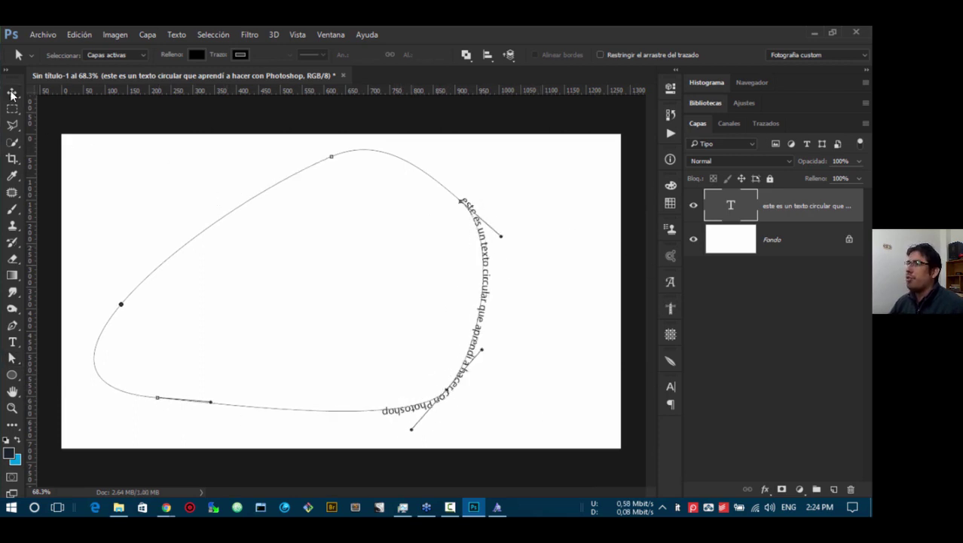
pyautogui.click(536, 261)
pyautogui.click(490, 284)
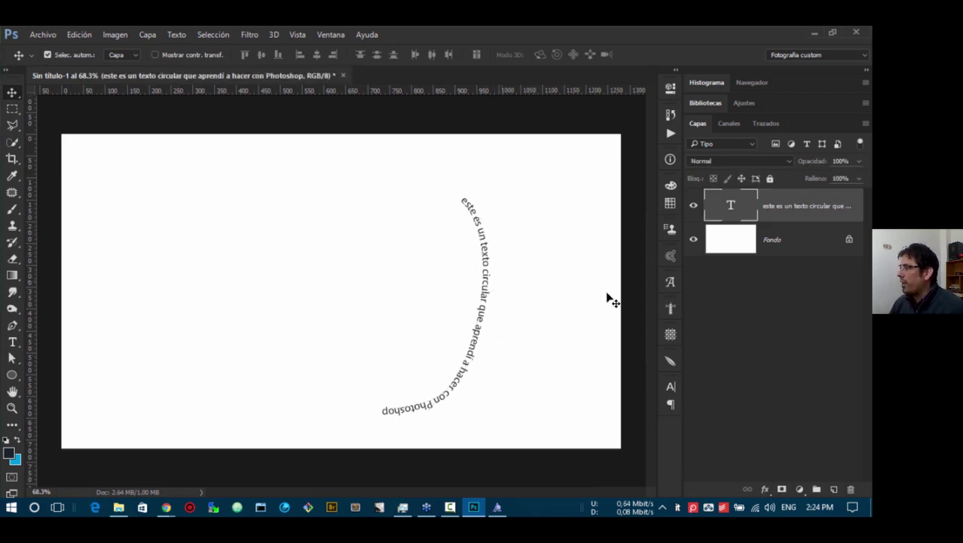
pyautogui.moveTo(783, 215); pyautogui.dragTo(851, 490)
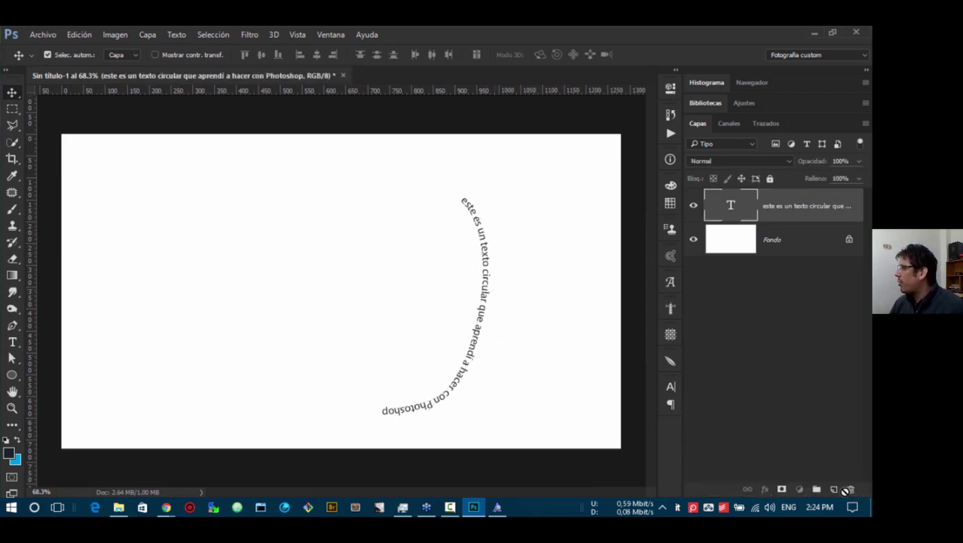
# - Draw an open wavy path across the canvas with the Pen tool, using three curved anchor points
pyautogui.click(15, 328)
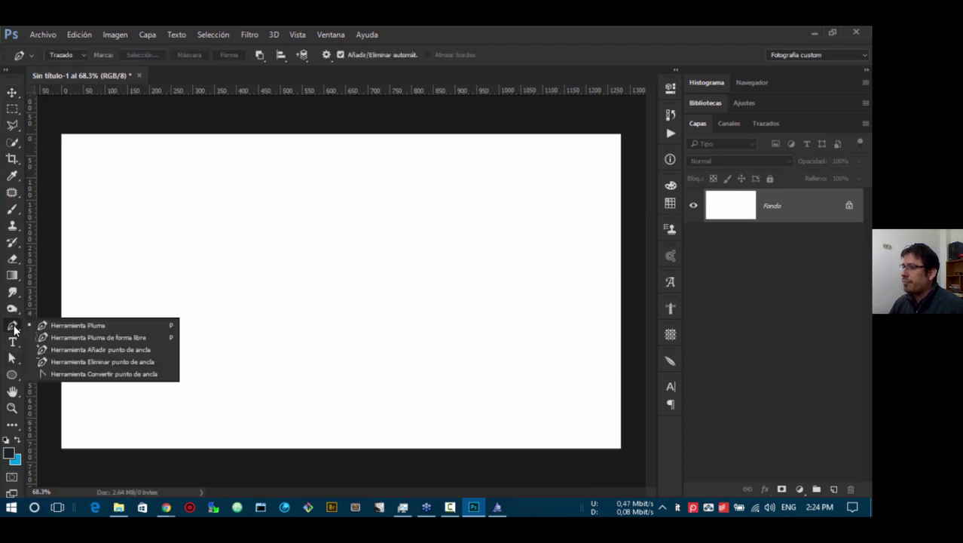
pyautogui.click(74, 324)
pyautogui.moveTo(158, 326); pyautogui.dragTo(216, 265)
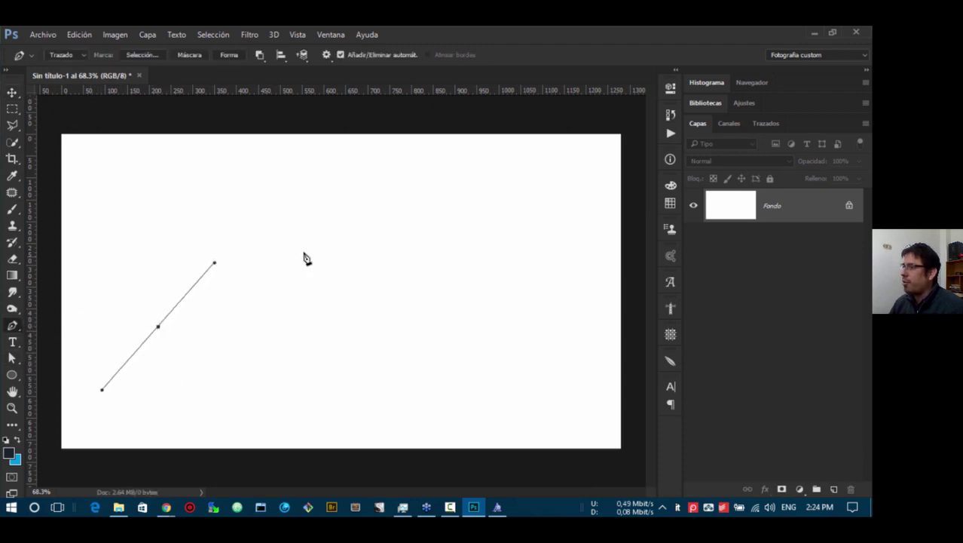
pyautogui.moveTo(344, 252); pyautogui.dragTo(420, 271)
pyautogui.moveTo(549, 229); pyautogui.dragTo(567, 187)
pyautogui.click(12, 92)
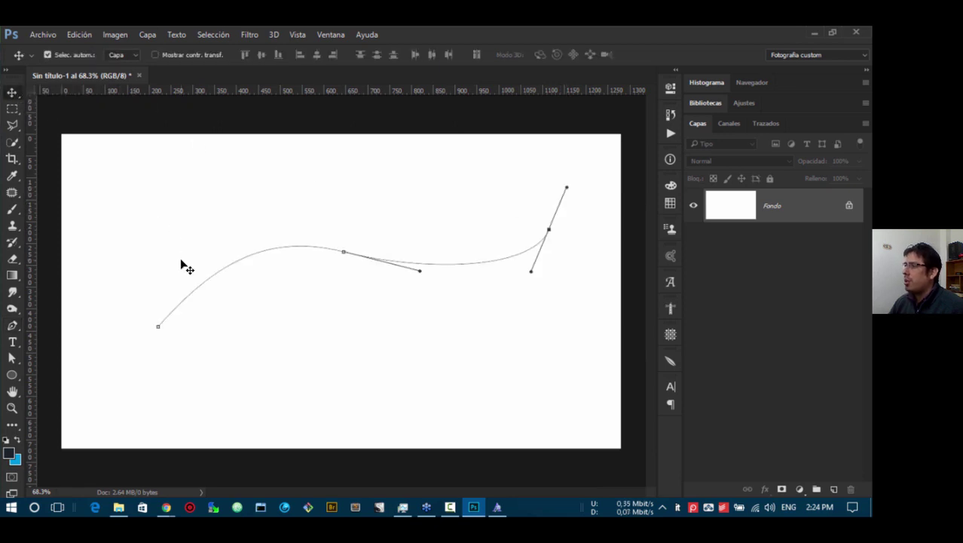
# - Add the text "ESTE TEXTO ESTÁ SIGUIENDO UNA CURVA" along the wavy path, starting near its lower end
pyautogui.press('t')
pyautogui.click(165, 316)
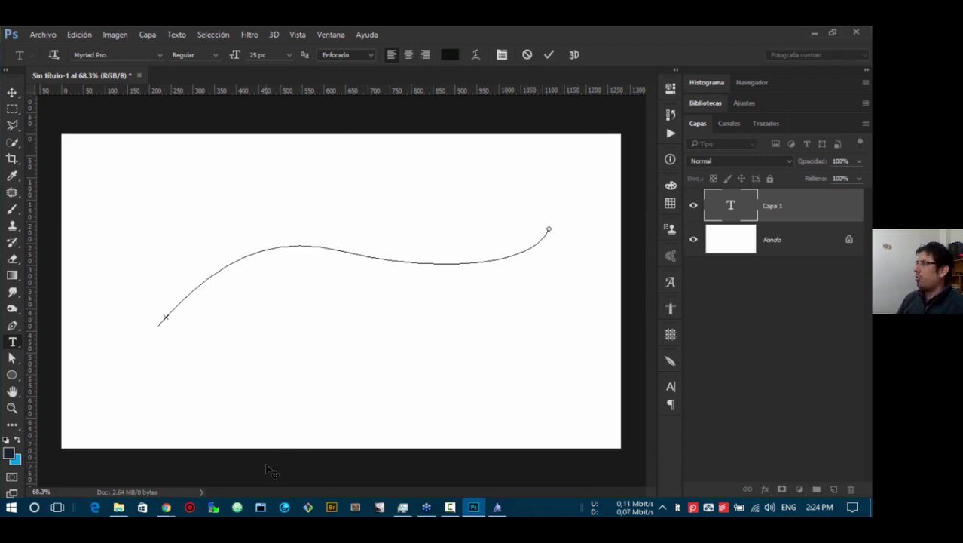
pyautogui.write('ESTE')
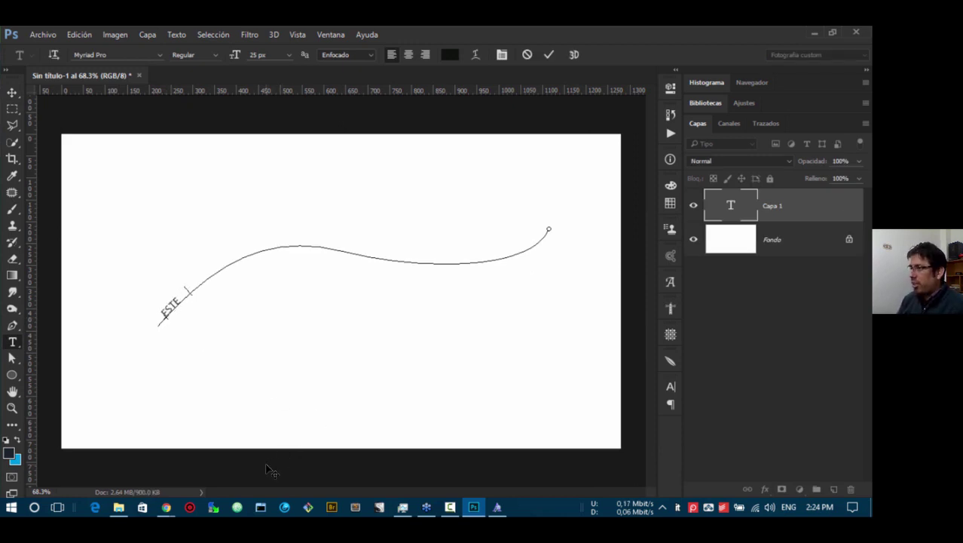
pyautogui.write(' TEXTO EST')
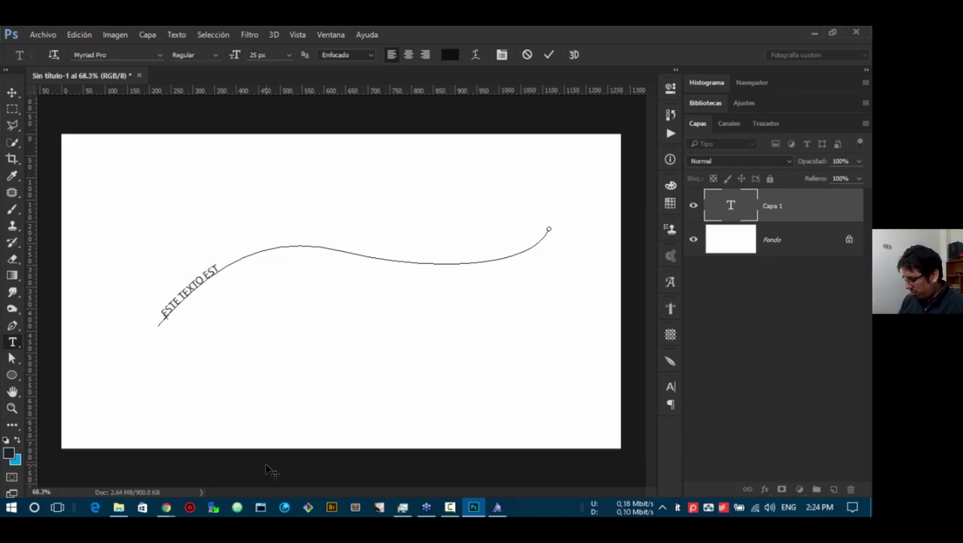
pyautogui.write('Á SIGUIENDO UNA C')
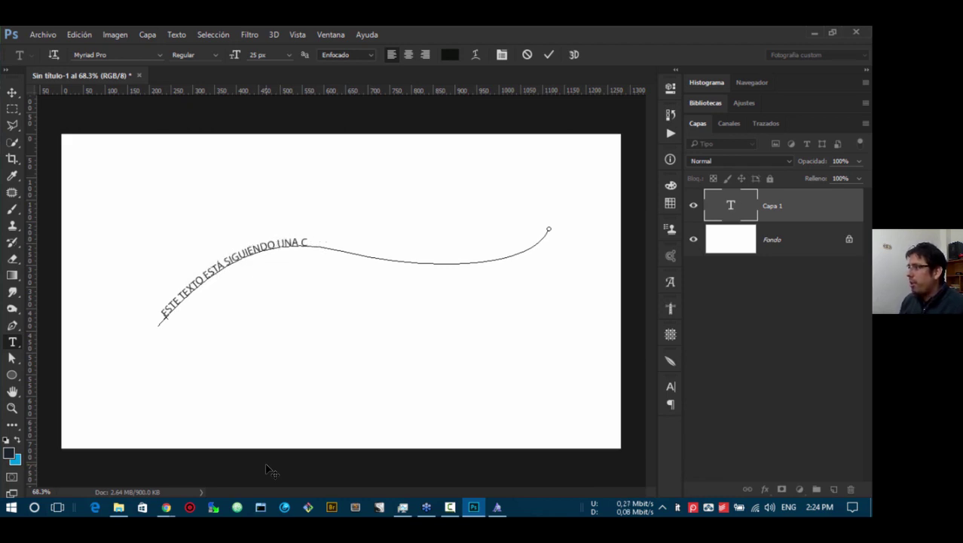
pyautogui.write('URVA')
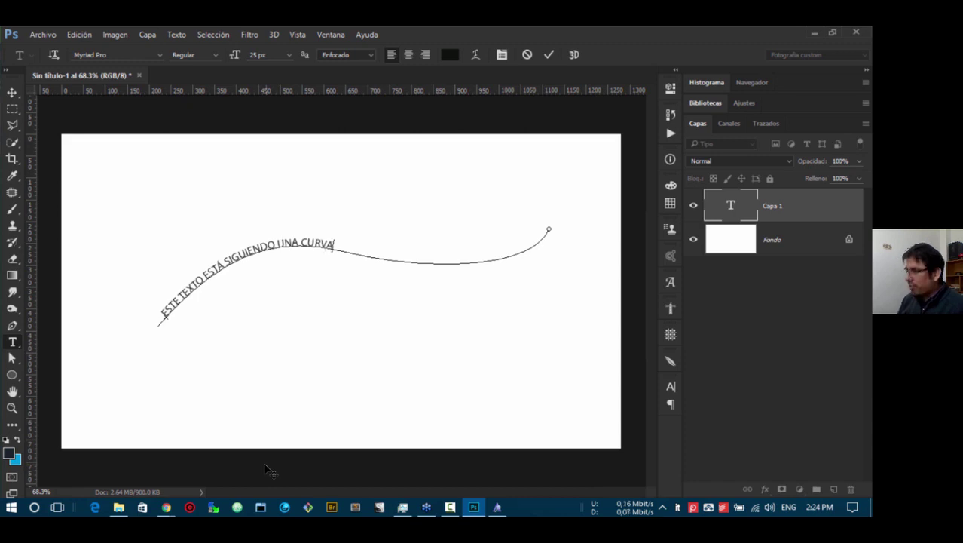
# - Set the size of the entire curved text to 50 px and commit it
pyautogui.tripleClick(218, 276)
pyautogui.click(256, 55)
pyautogui.scroll(20, 254, 57)
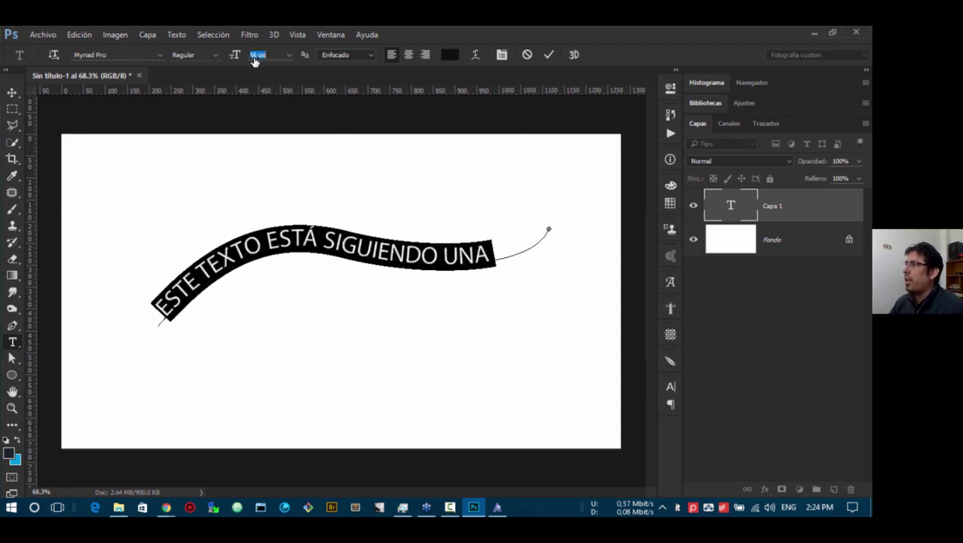
pyautogui.scroll(-1, 254, 57)
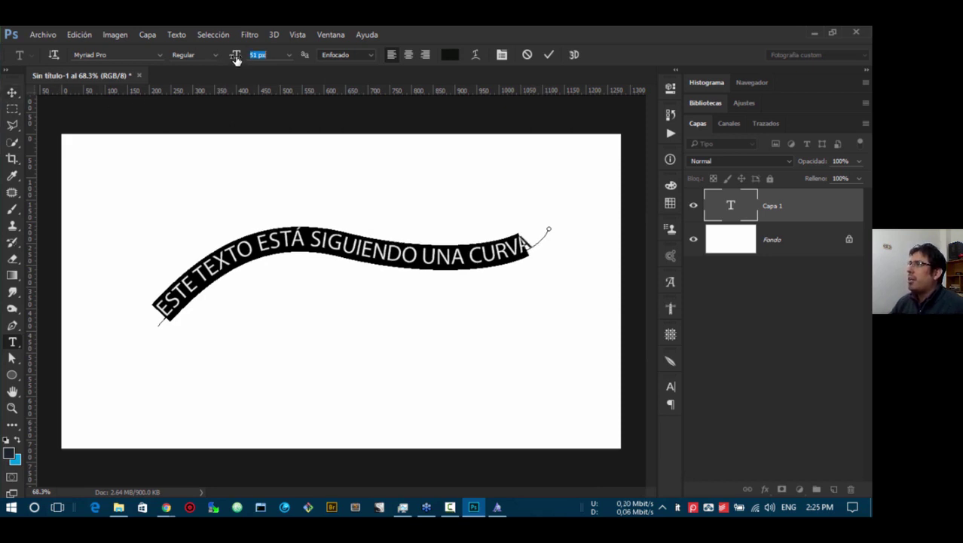
pyautogui.click(12, 92)
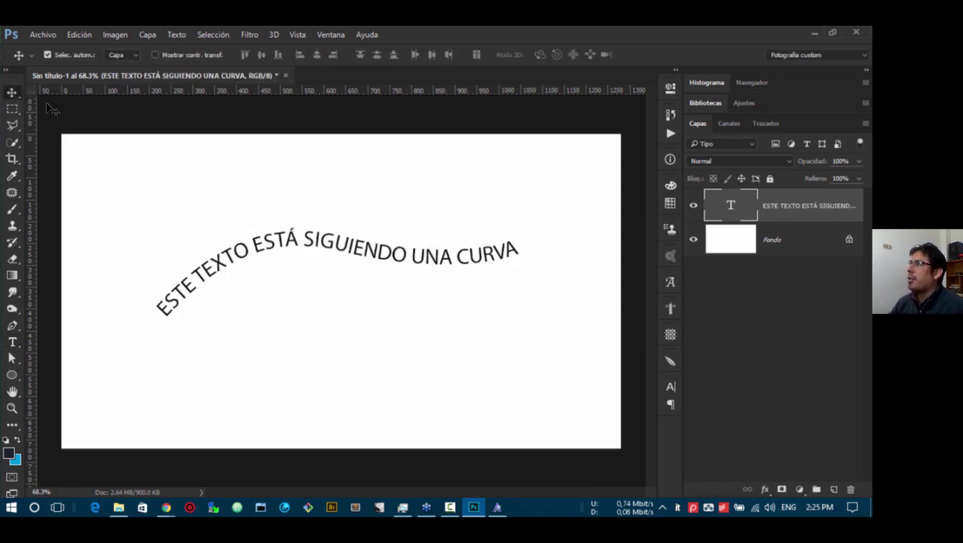
pyautogui.press('t')
pyautogui.tripleClick(410, 255)
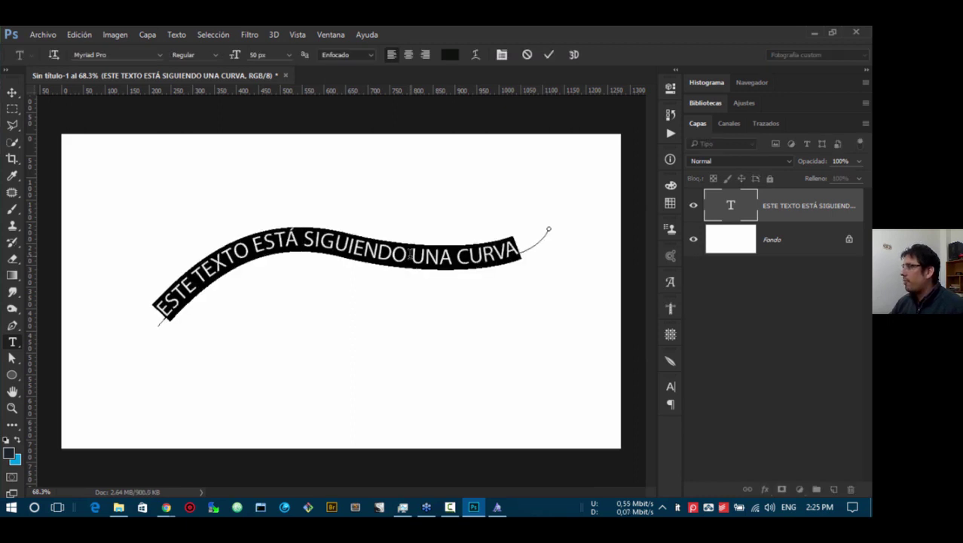
pyautogui.click(474, 252)
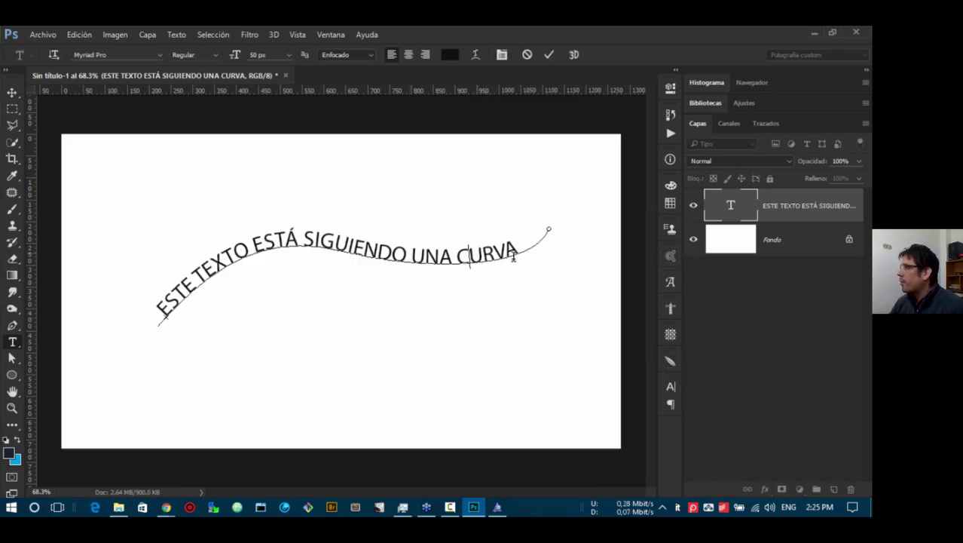
pyautogui.click(13, 91)
# - Set the curved text's tracking to 40 and move the text slightly down and to the left on the canvas
pyautogui.click(671, 387)
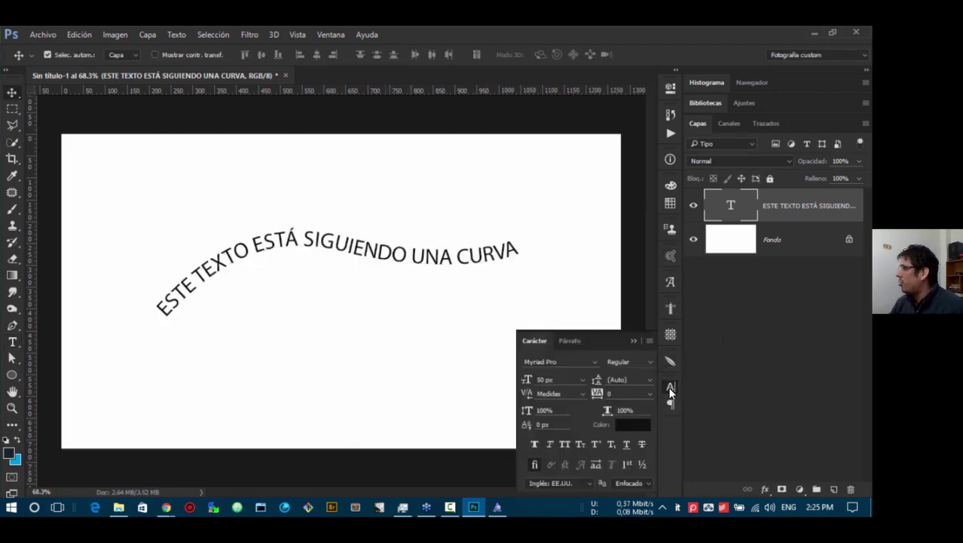
pyautogui.moveTo(598, 395)
pyautogui.mouseDown()
pyautogui.moveTo(609, 394)
pyautogui.moveTo(596, 399)
pyautogui.mouseUp()
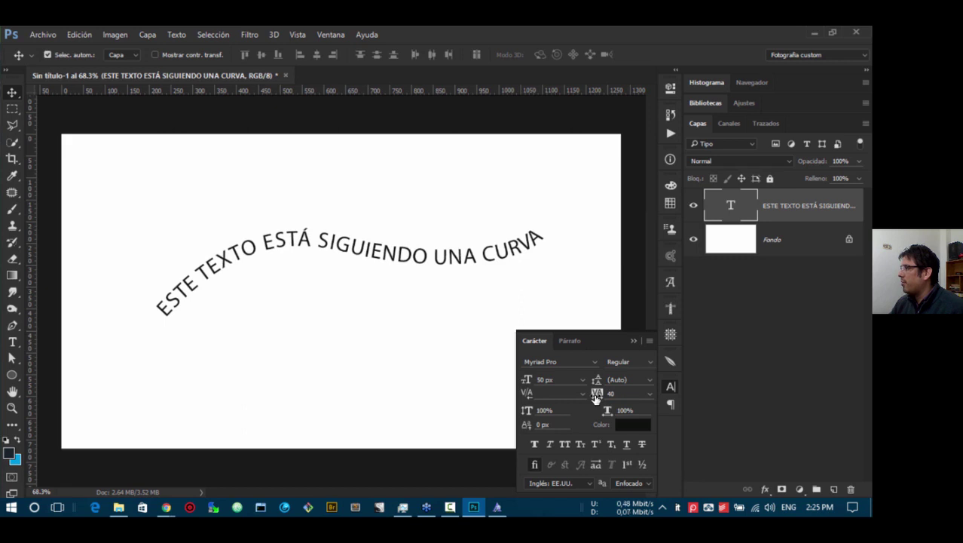
pyautogui.click(634, 340)
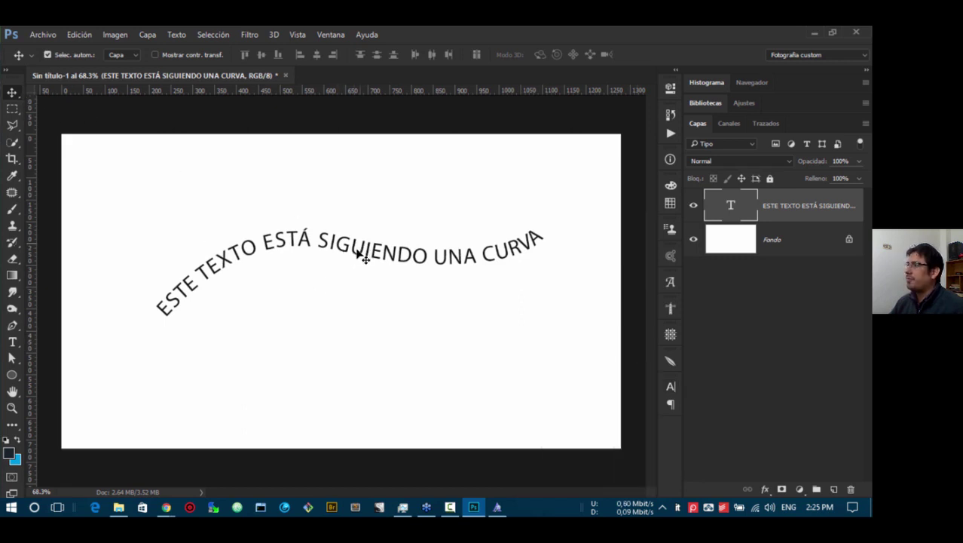
pyautogui.moveTo(396, 260); pyautogui.dragTo(353, 279)
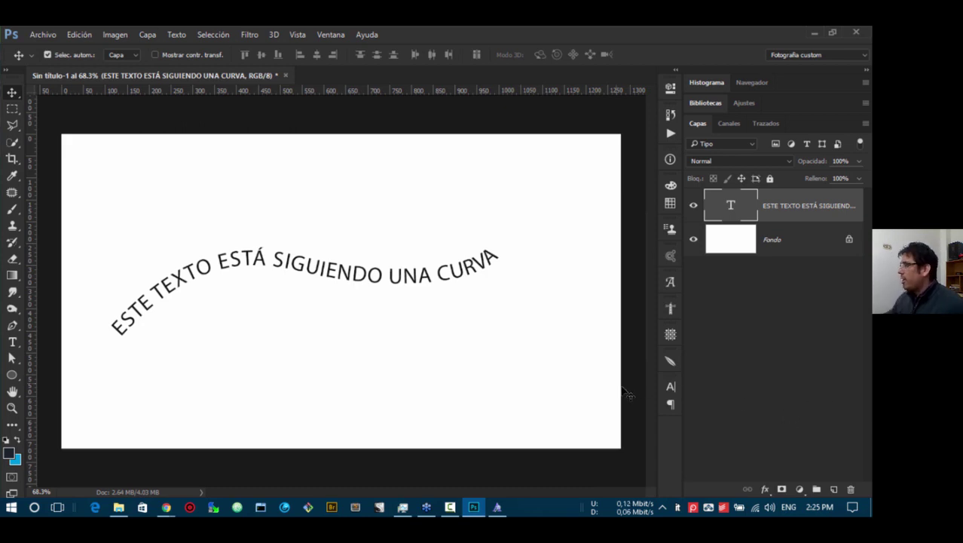
pyautogui.click(671, 280)
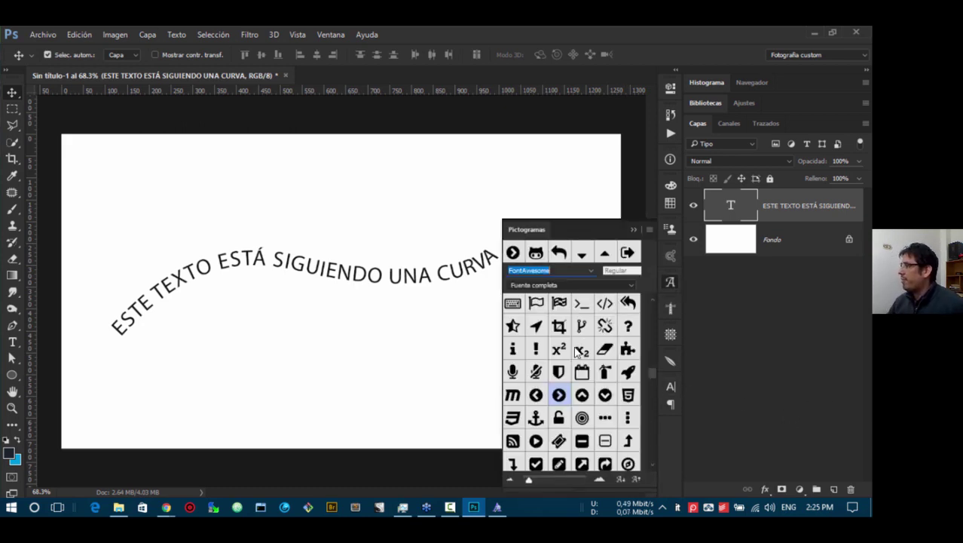
pyautogui.moveTo(651, 366); pyautogui.dragTo(648, 298)
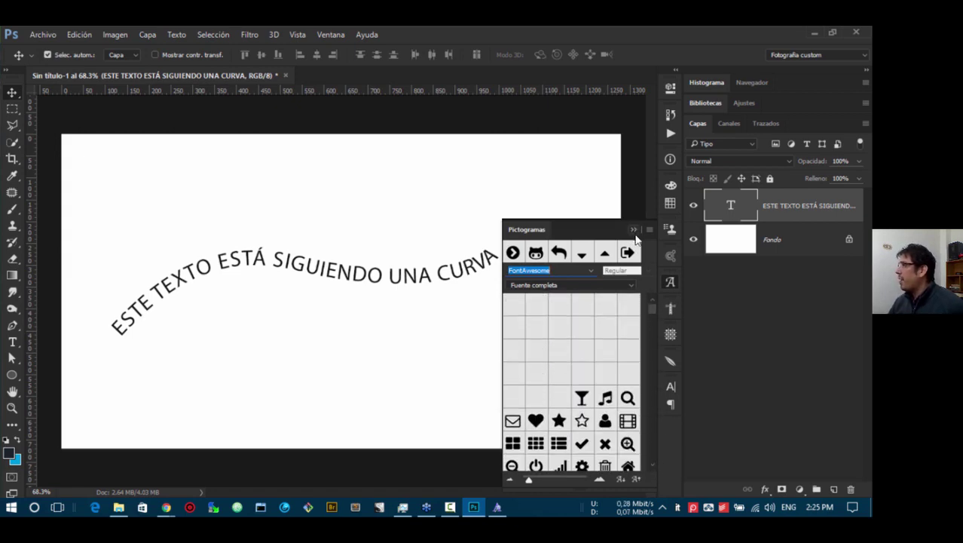
pyautogui.click(633, 229)
# - Switch back to the Move tool and shift the curved text slightly upward on the canvas
pyautogui.press('v')
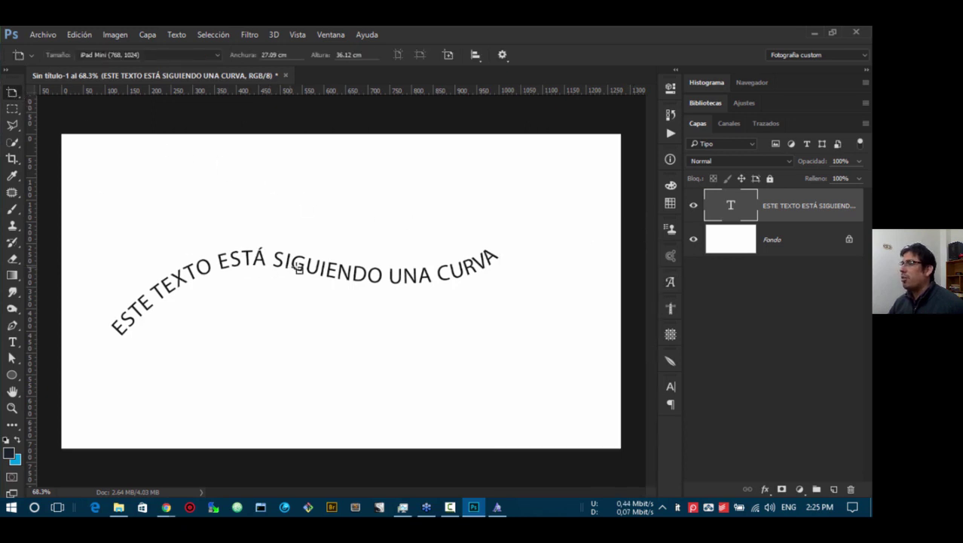
pyautogui.rightClick(16, 98)
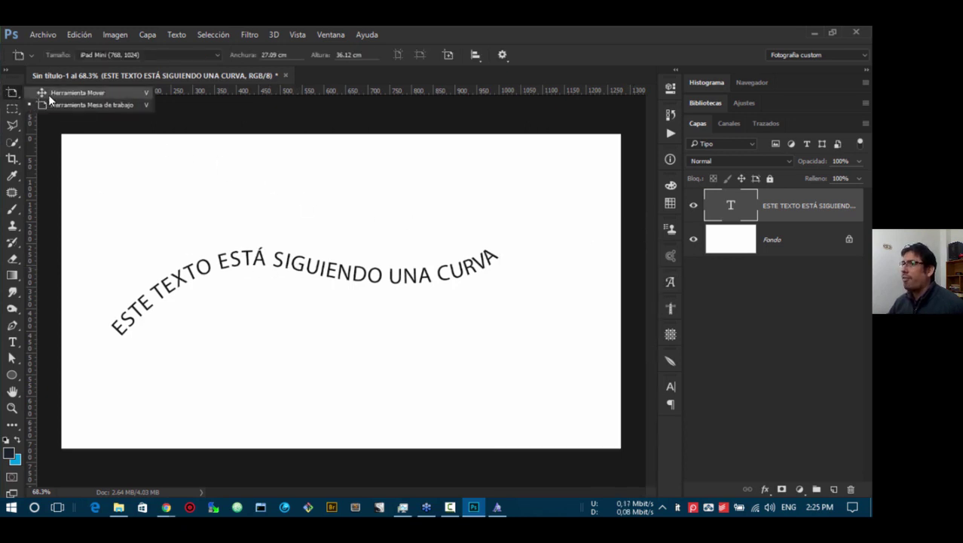
pyautogui.click(60, 95)
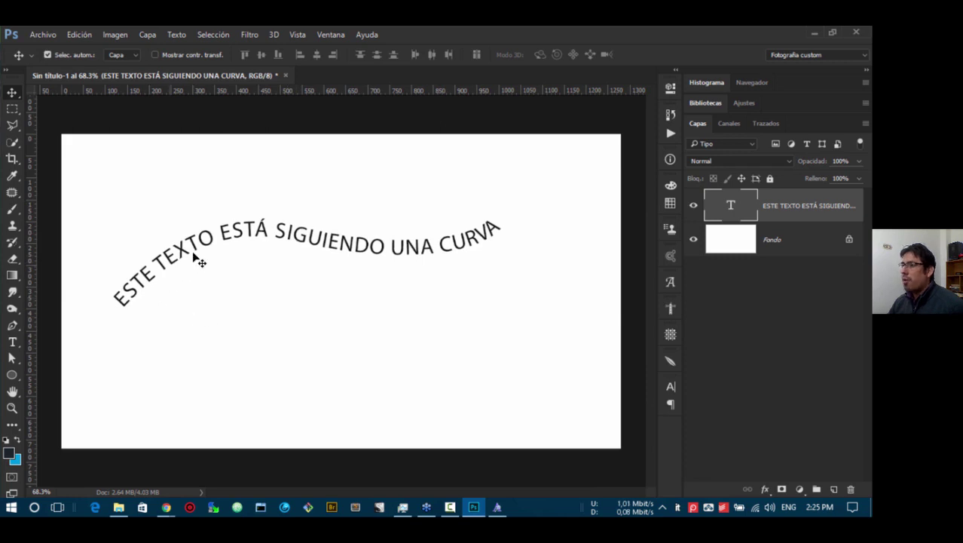